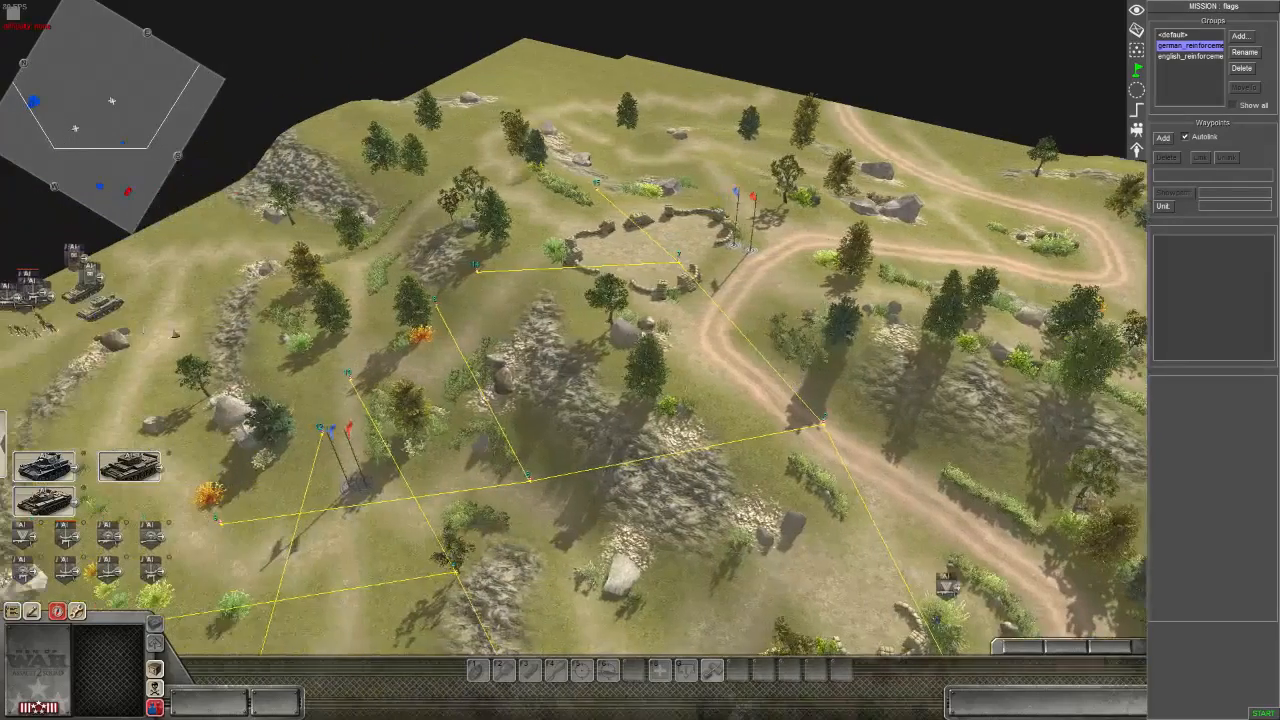
- Switch from the mission flags to the map's camera settings and show the map borders
middle_click_drag(474, 369, 540, 398)
mouse_move(2, 350)
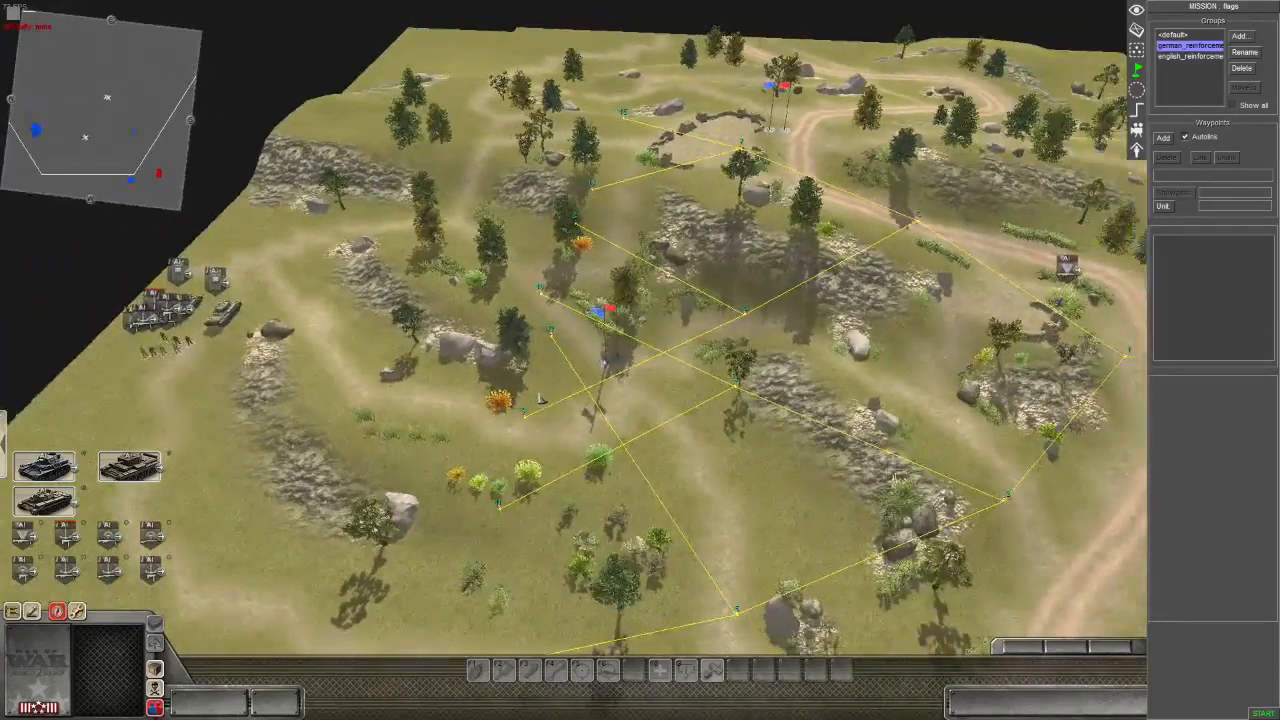
key("F2")
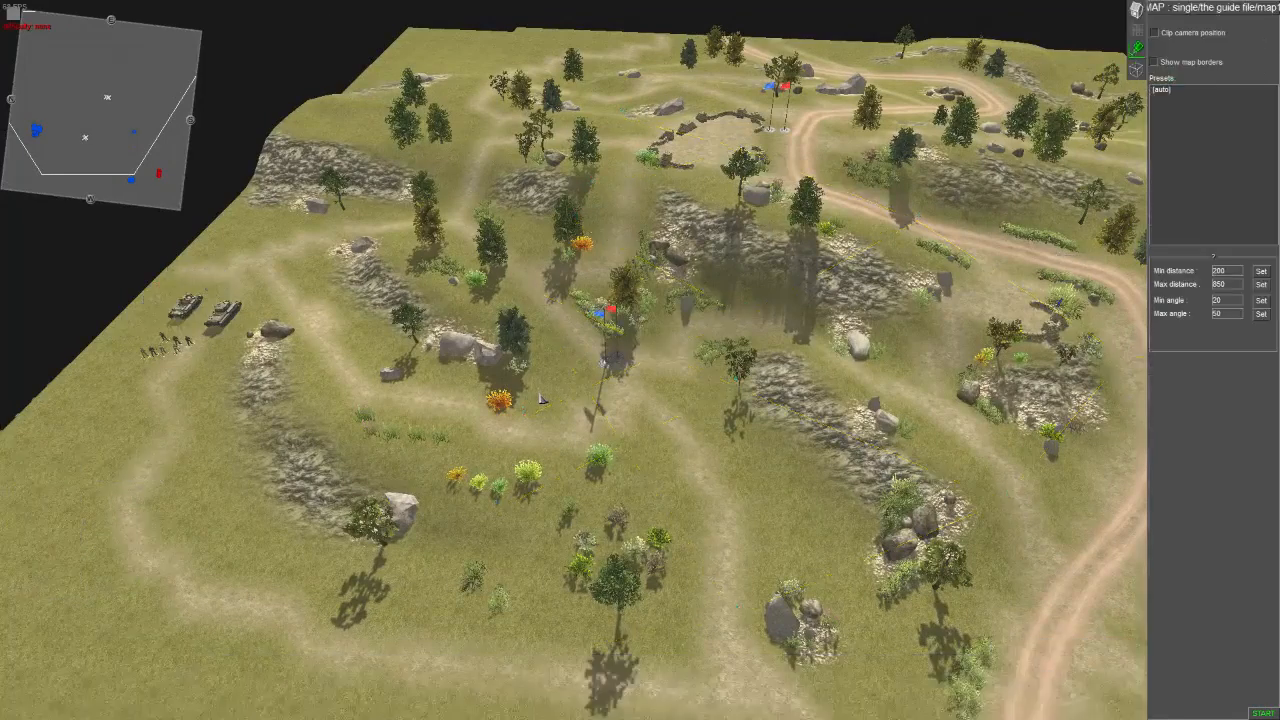
left_click(1155, 62)
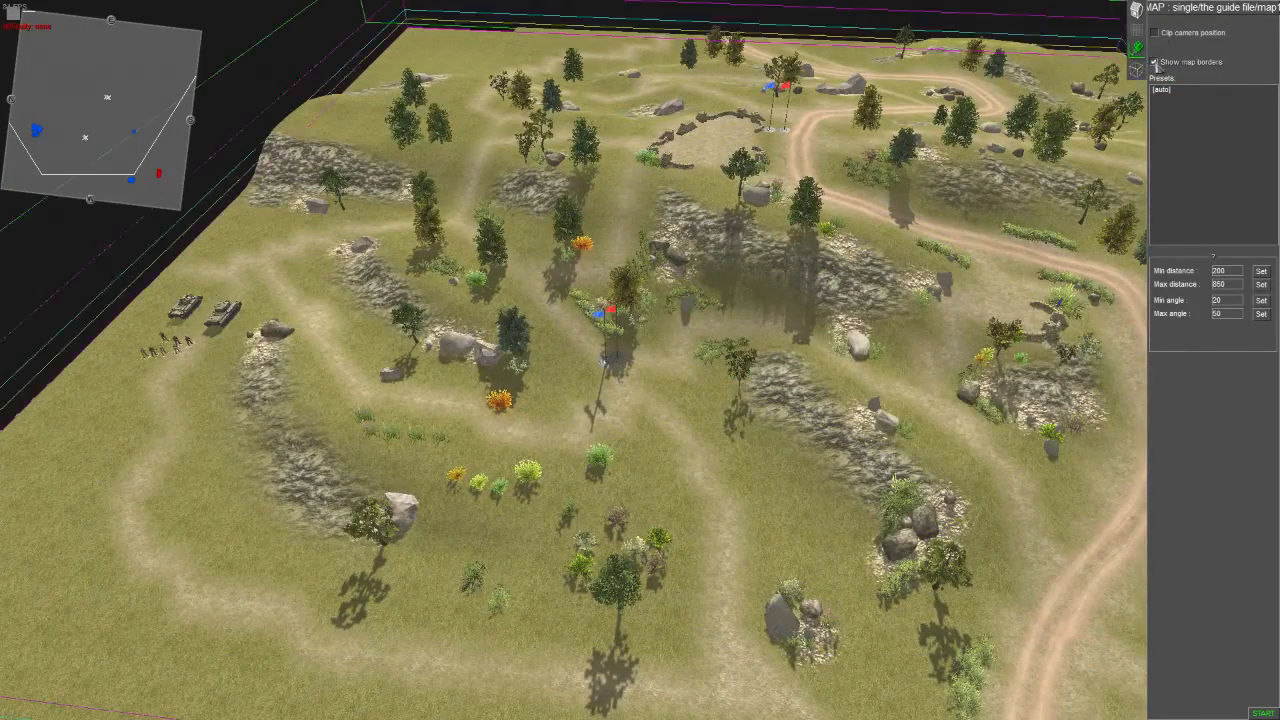
- Select the (auto) preset and examine the border lines around the terrain from several sides
scroll(741, 257, "down", 4)
middle_click_drag(741, 257, 438, 161)
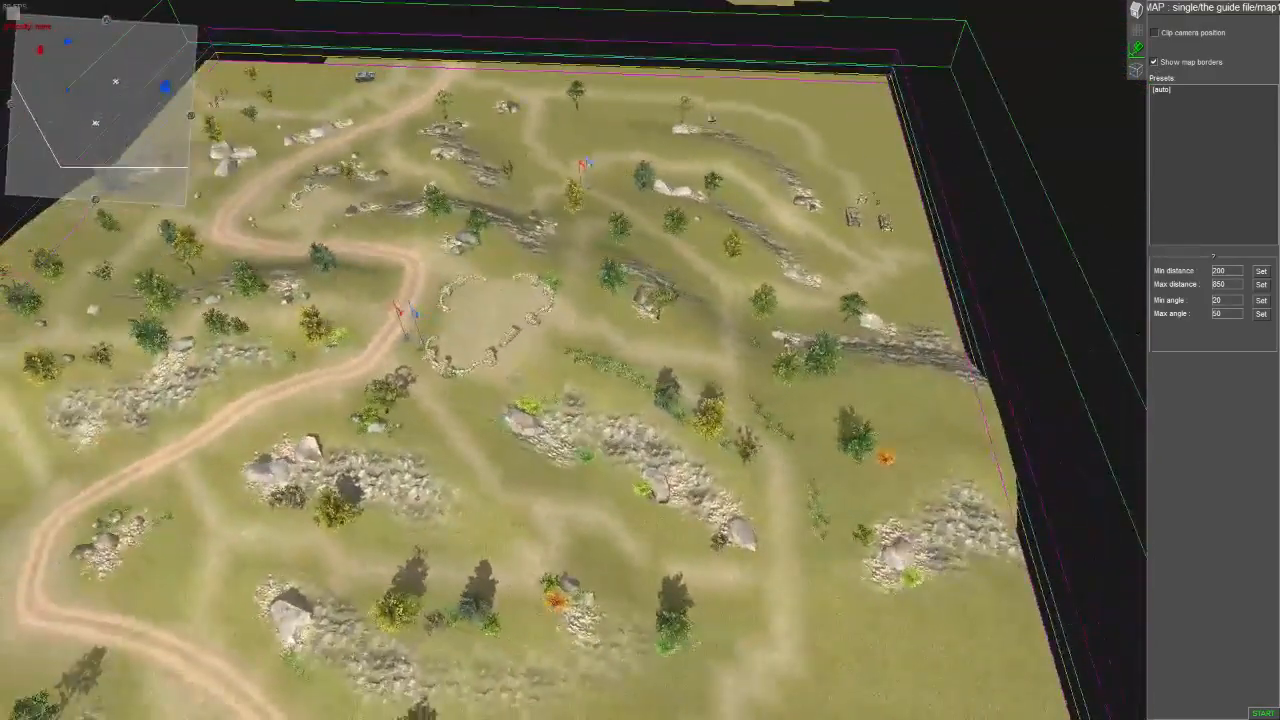
scroll(792, 270, "down", 3)
scroll(757, 251, "up", 5)
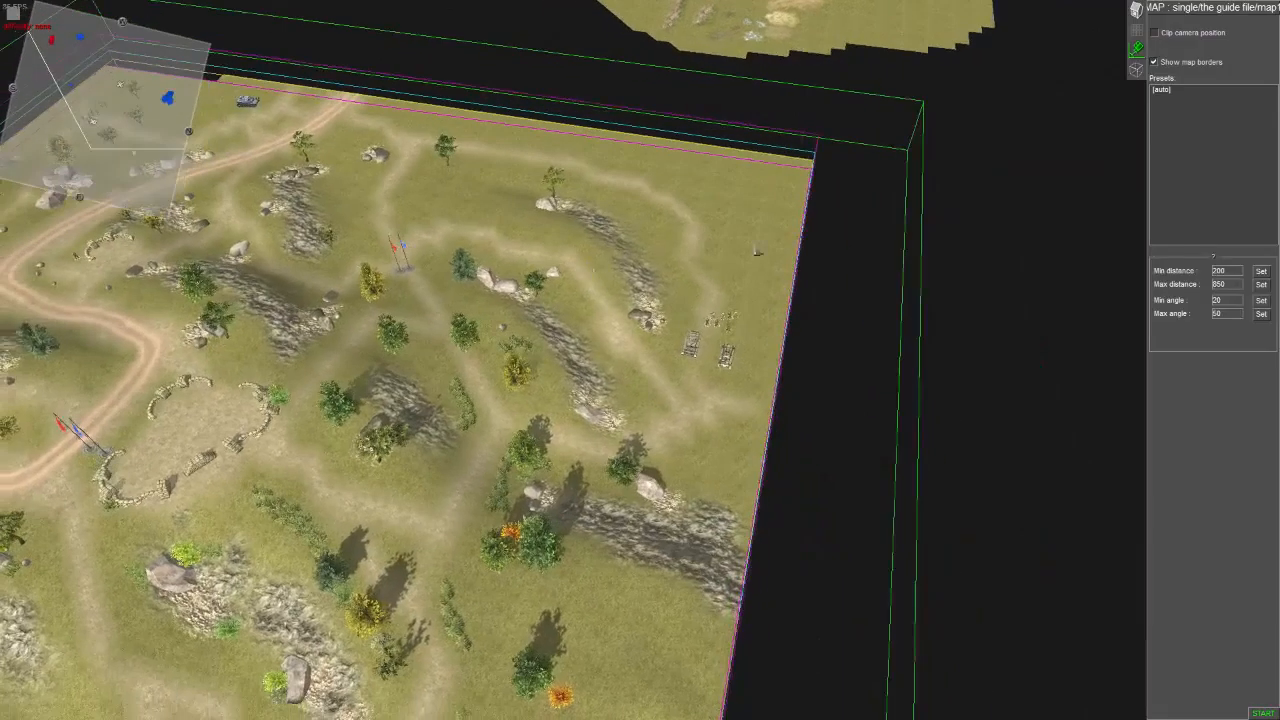
left_click(1160, 91)
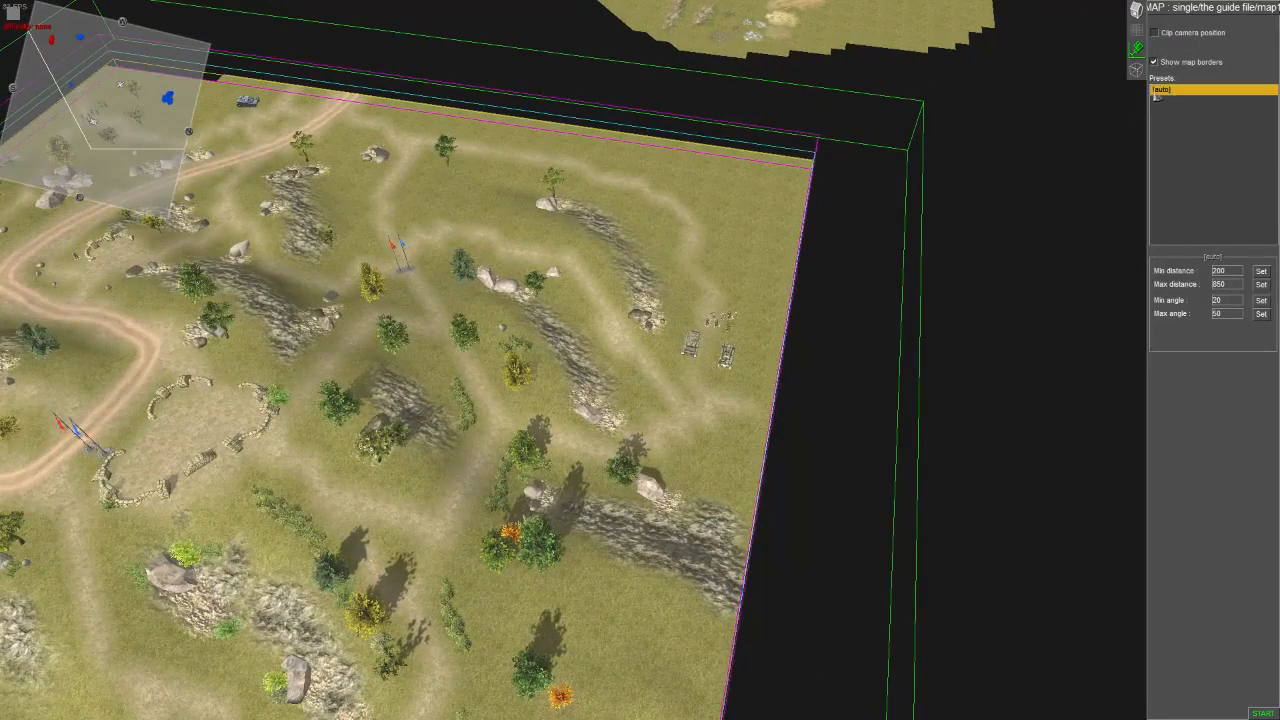
middle_click_drag(643, 282, 1035, 121)
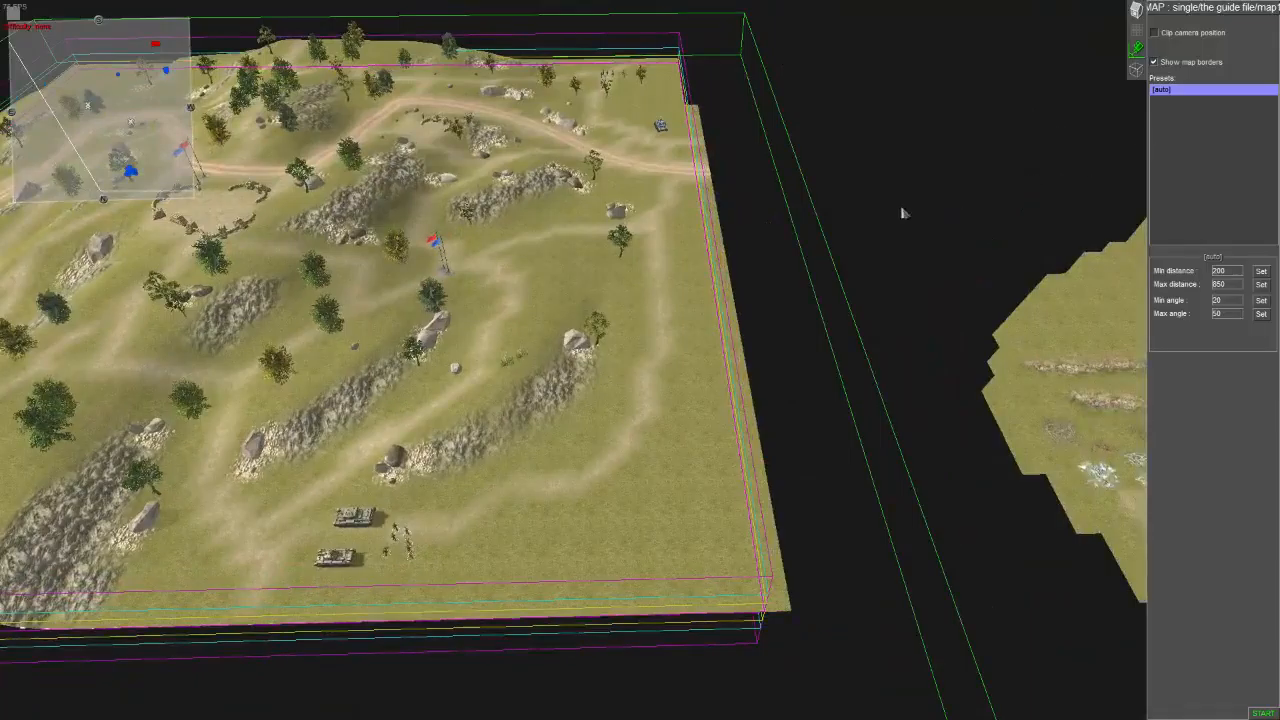
middle_click_drag(903, 209, 626, 235)
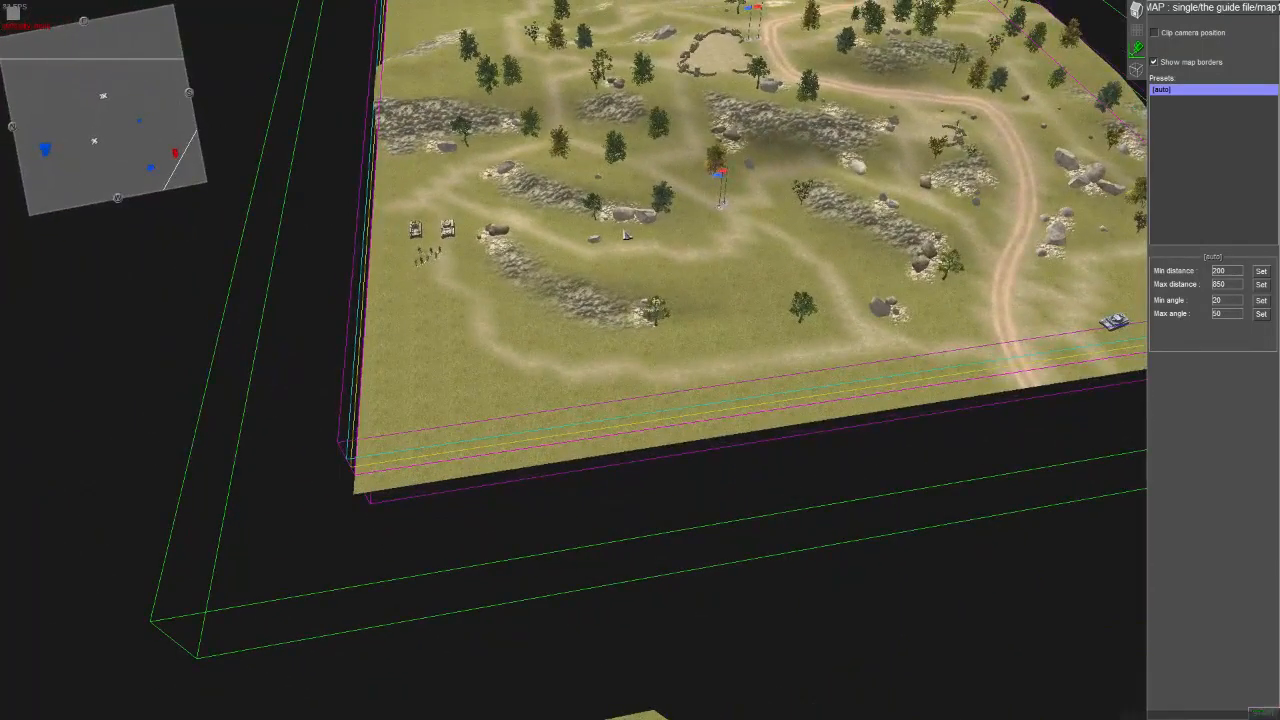
mouse_move(610, 1)
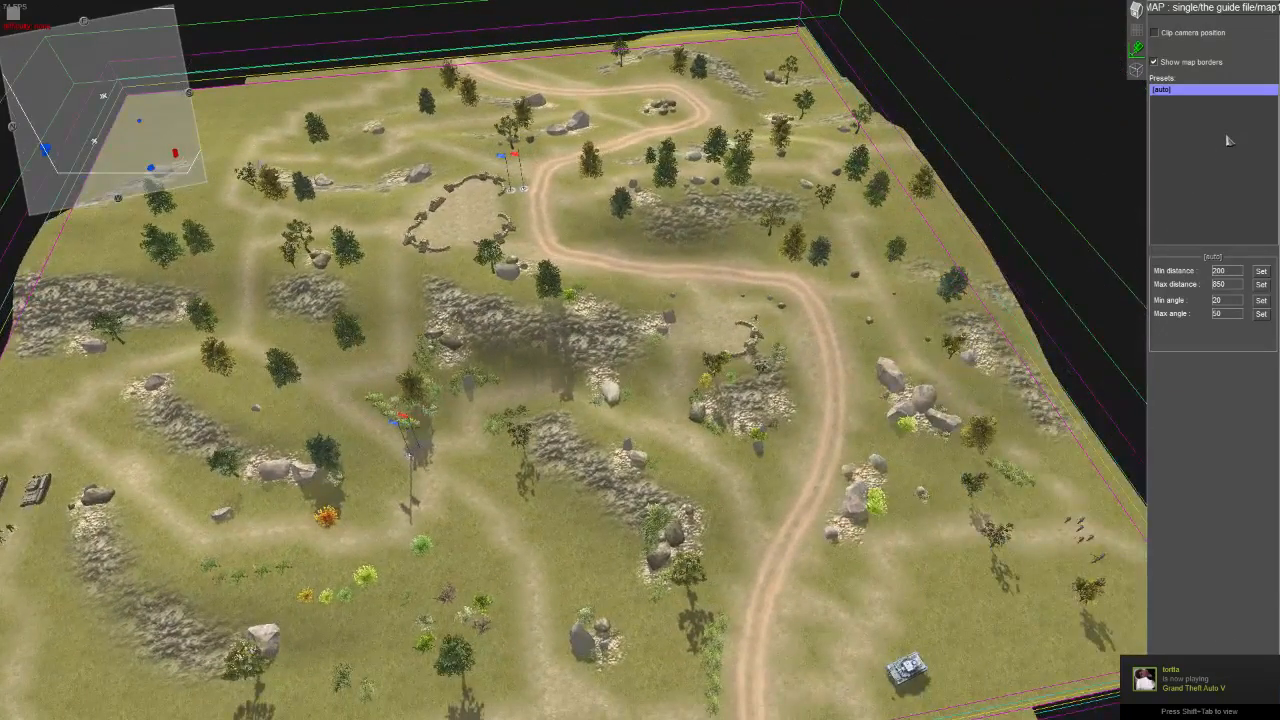
- Add a new camera border preset named start
right_click(1228, 137)
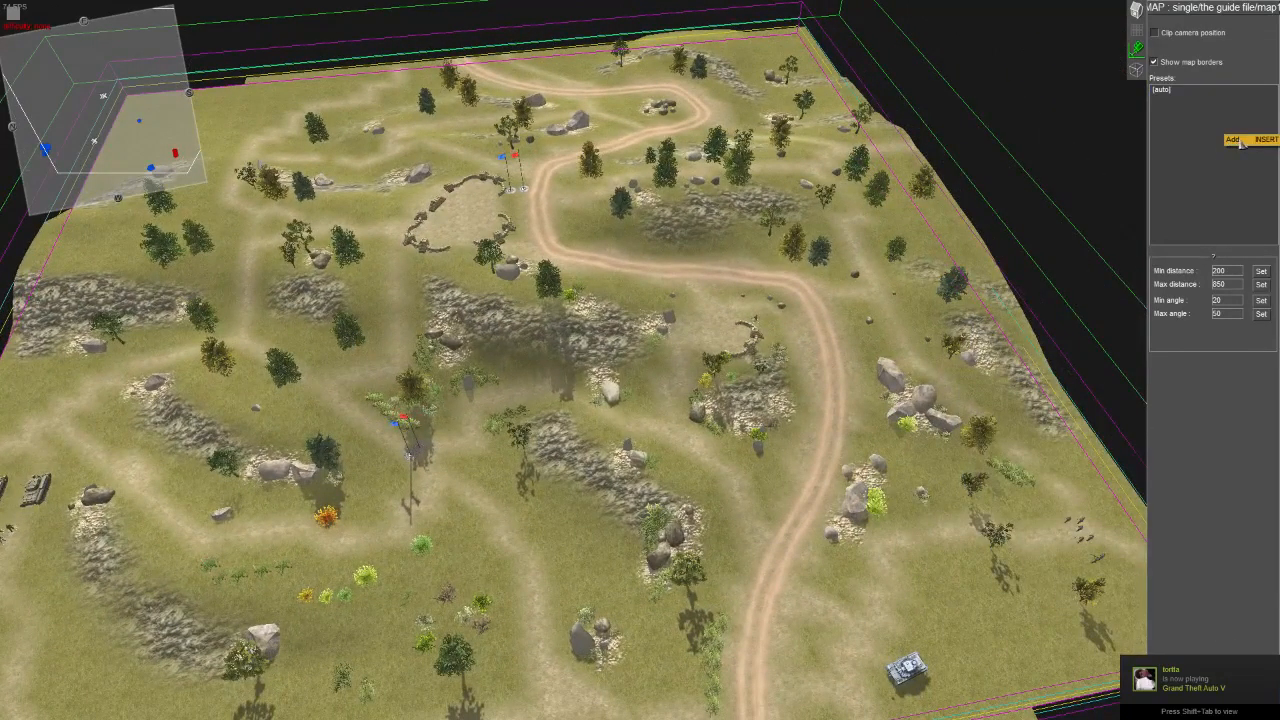
left_click(1240, 142)
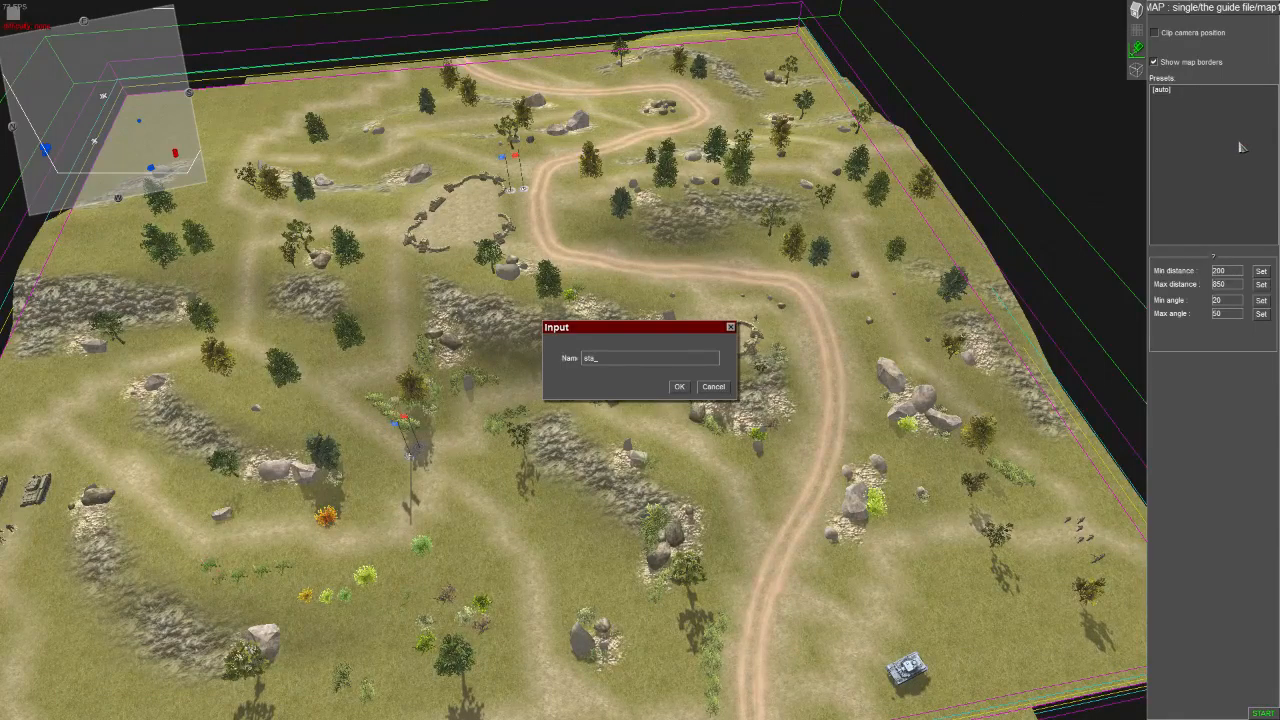
key("Return")
- With the start preset selected, move the cyan border inward from the terrain edge on the infantry's side
scroll(651, 274, "down", 3)
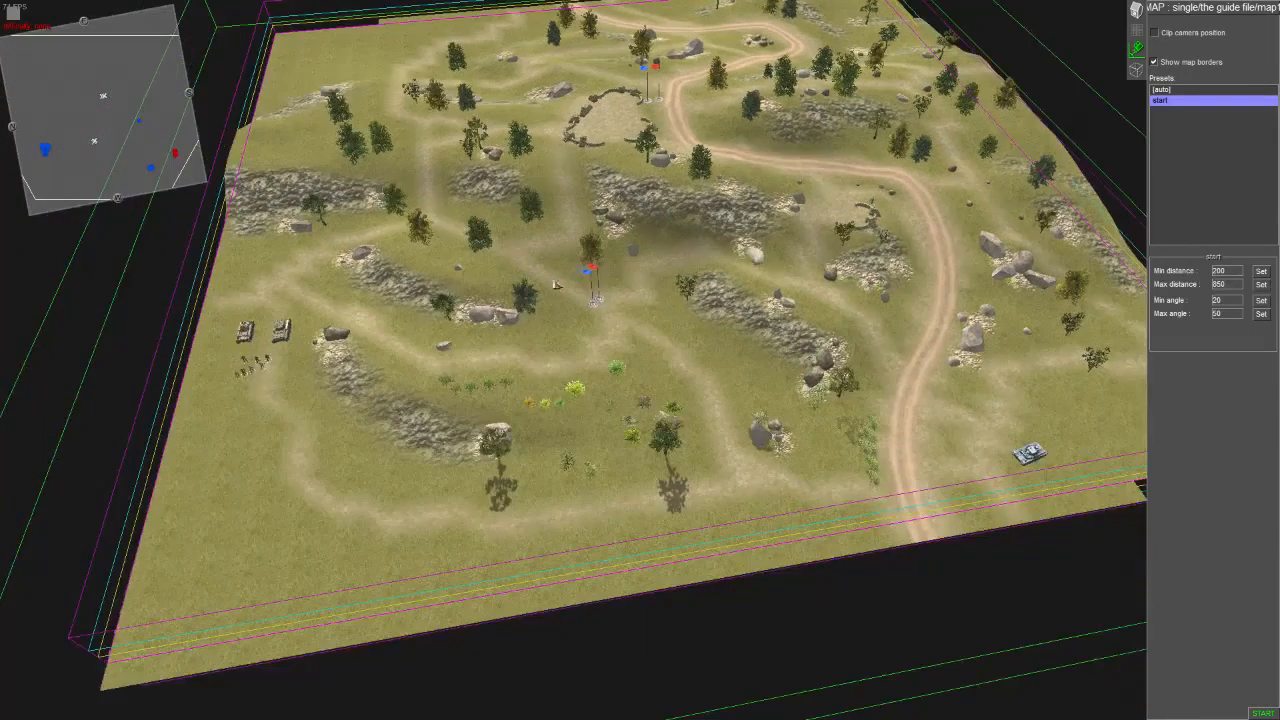
middle_click_drag(725, 245, 700, 250)
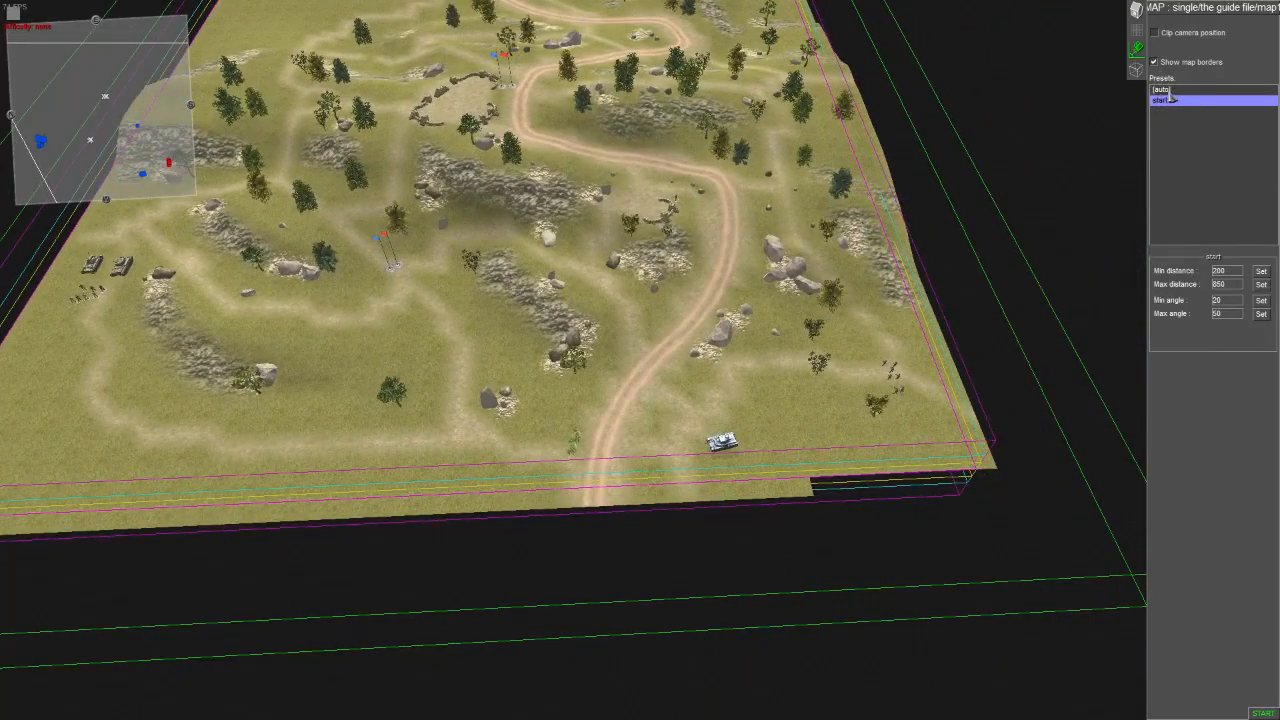
left_click(1164, 90)
left_click(1162, 101)
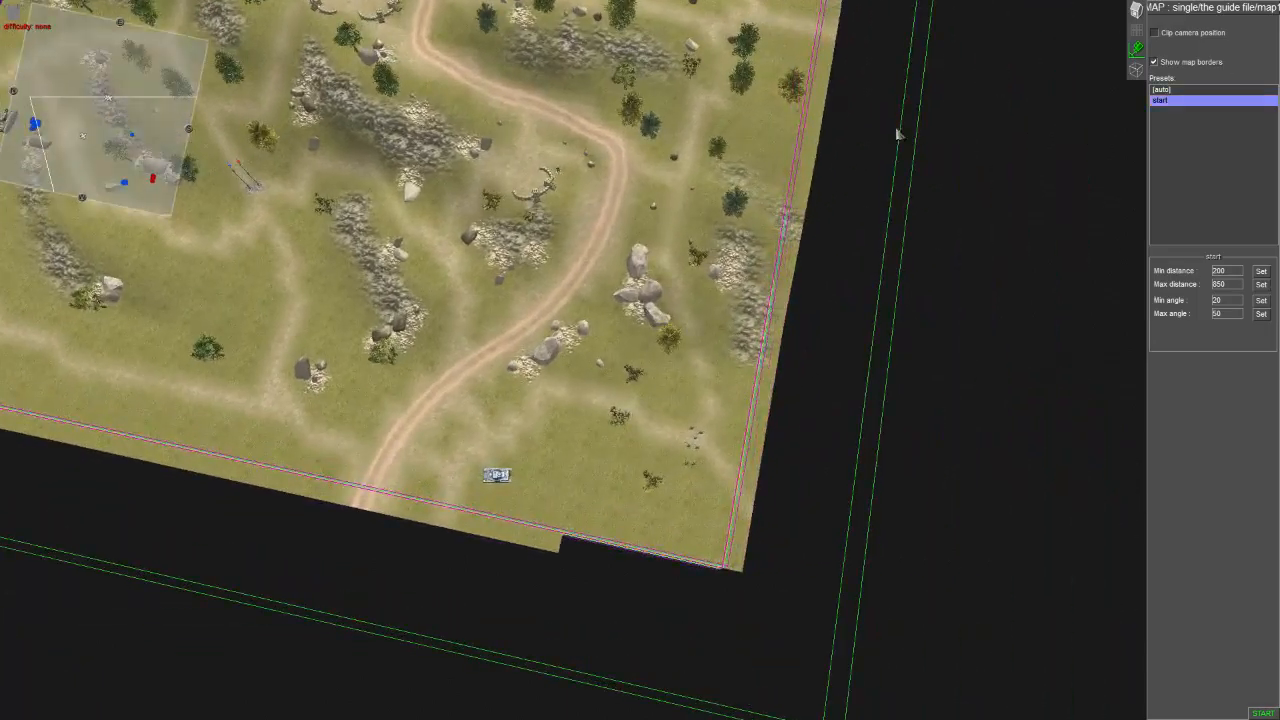
left_click(1162, 101)
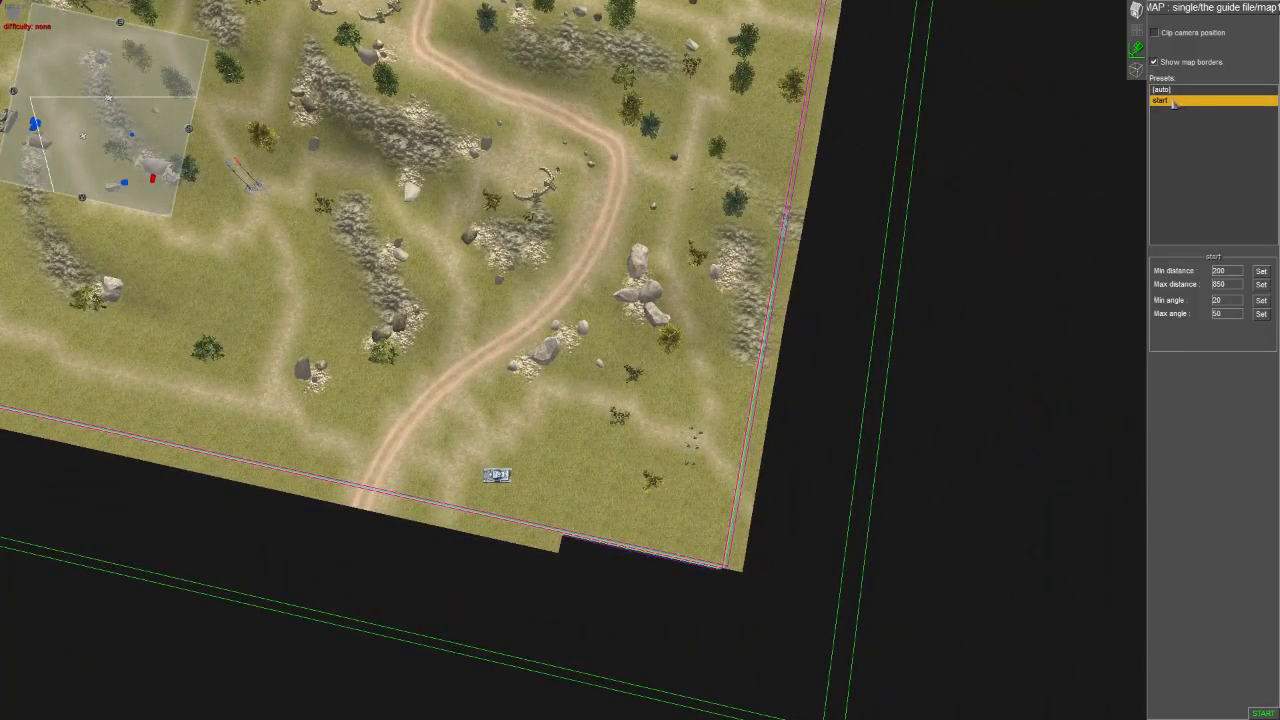
left_click_drag(784, 229, 736, 218)
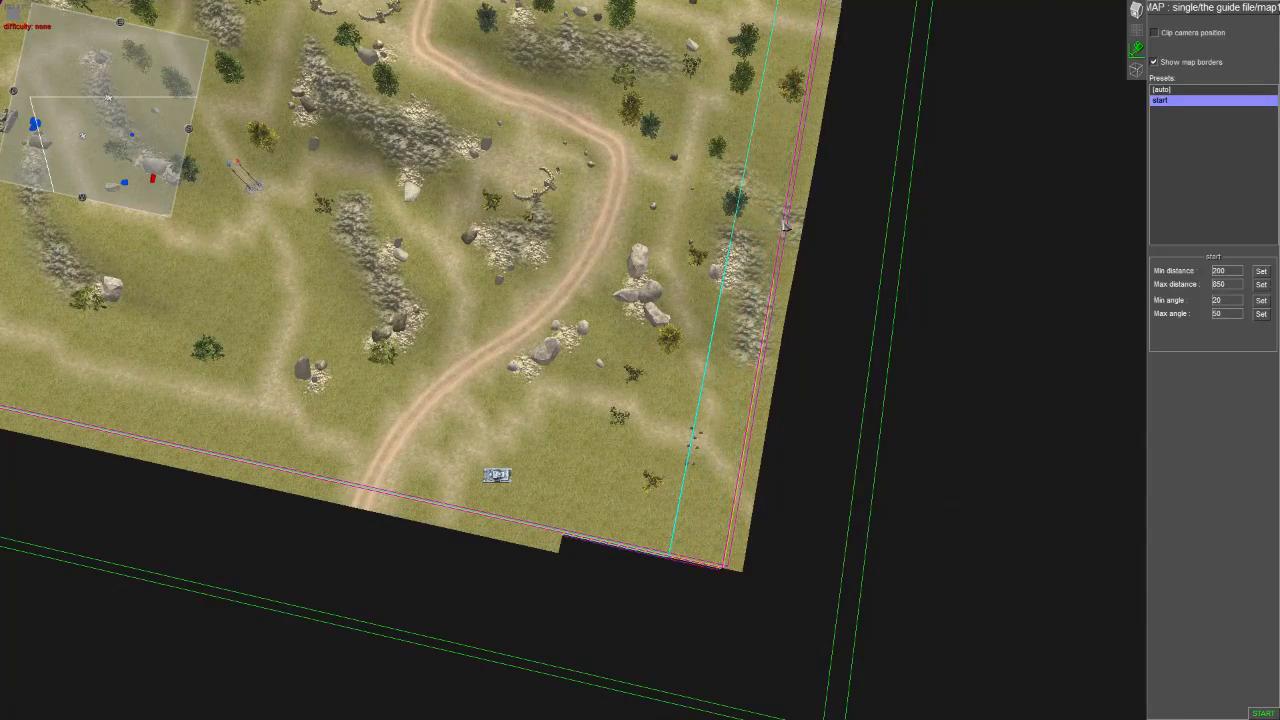
- Shift the cyan border slightly back outward toward the terrain edge
middle_click_drag(647, 209, 580, 264)
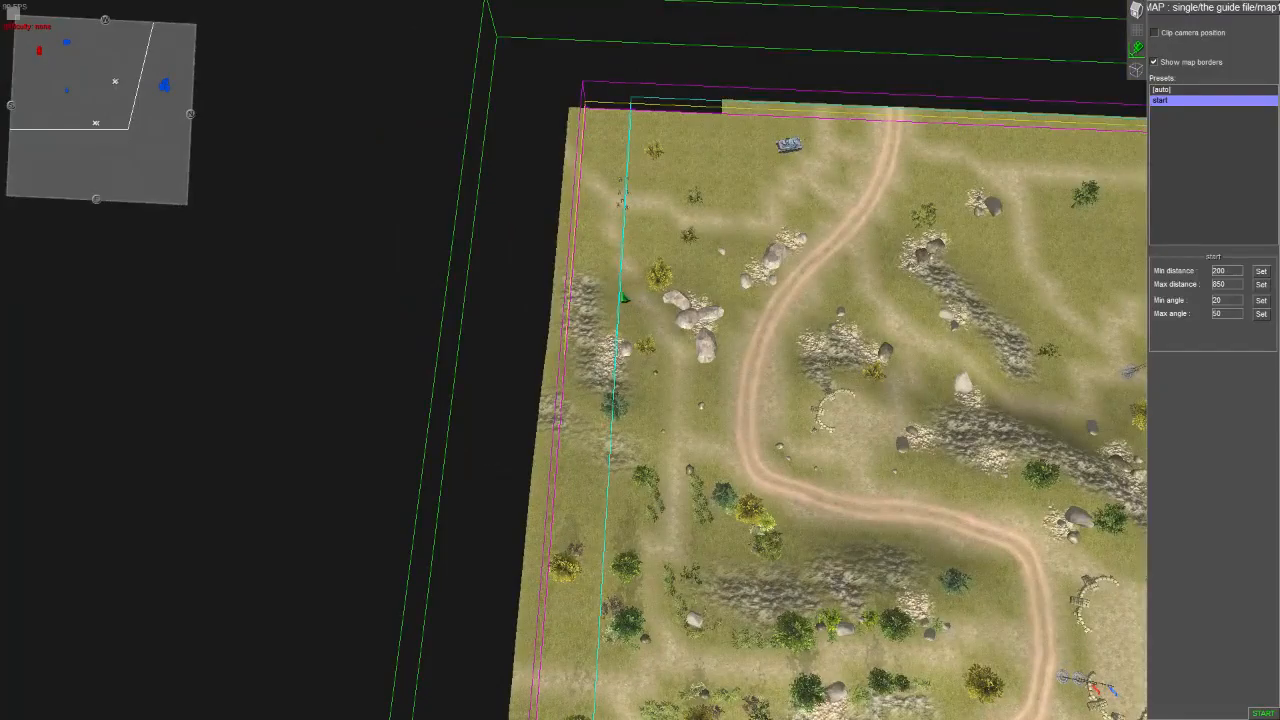
mouse_move(623, 298)
left_mouse_down()
mouse_move(790, 300)
mouse_move(557, 300)
mouse_move(608, 304)
left_mouse_up()
key("Right")
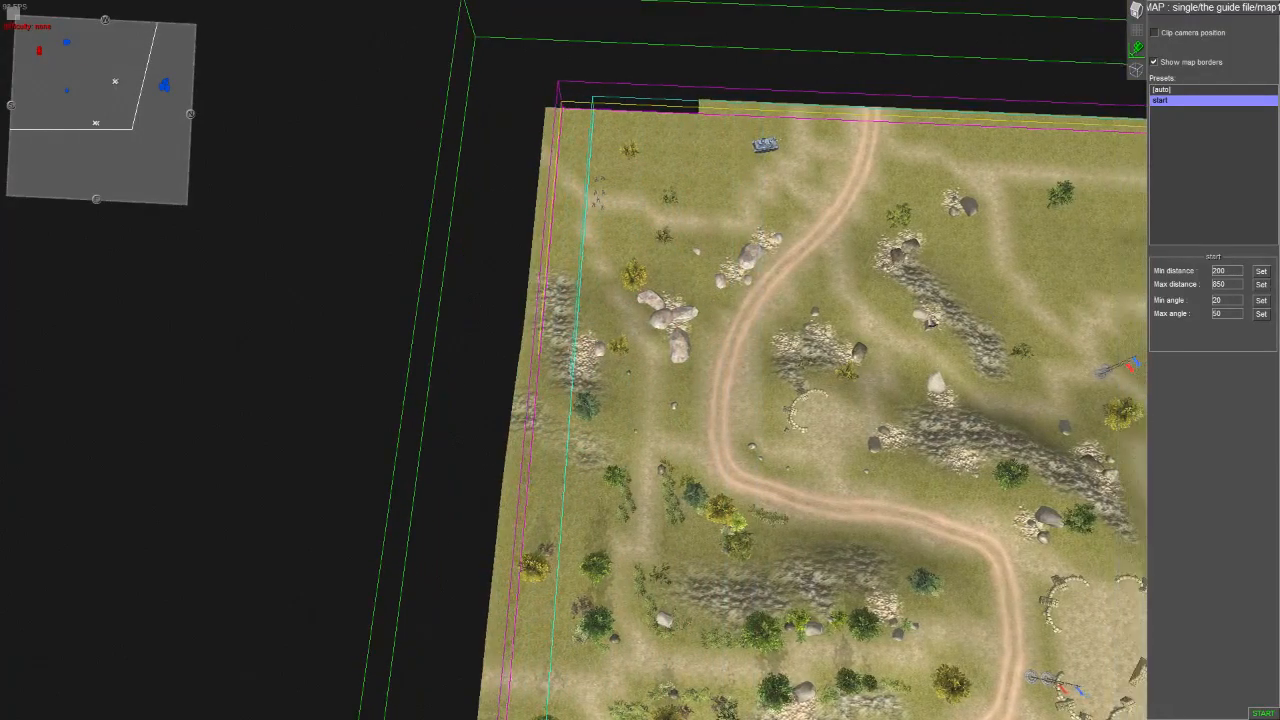
middle_click_drag(608, 304, 604, 290)
key("Left")
key("Right")
key("Up")
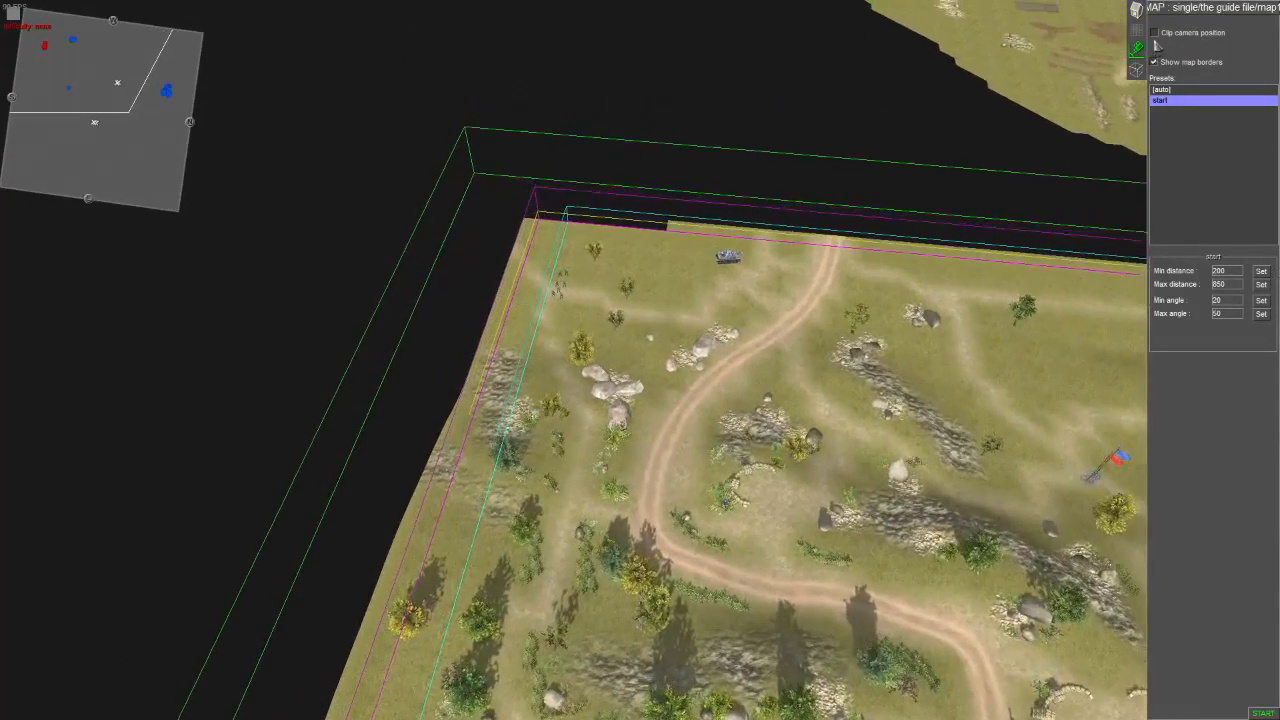
- Enable clipping of the camera position and move the cyan border far outside the terrain to test the camera limit
left_click(1155, 32)
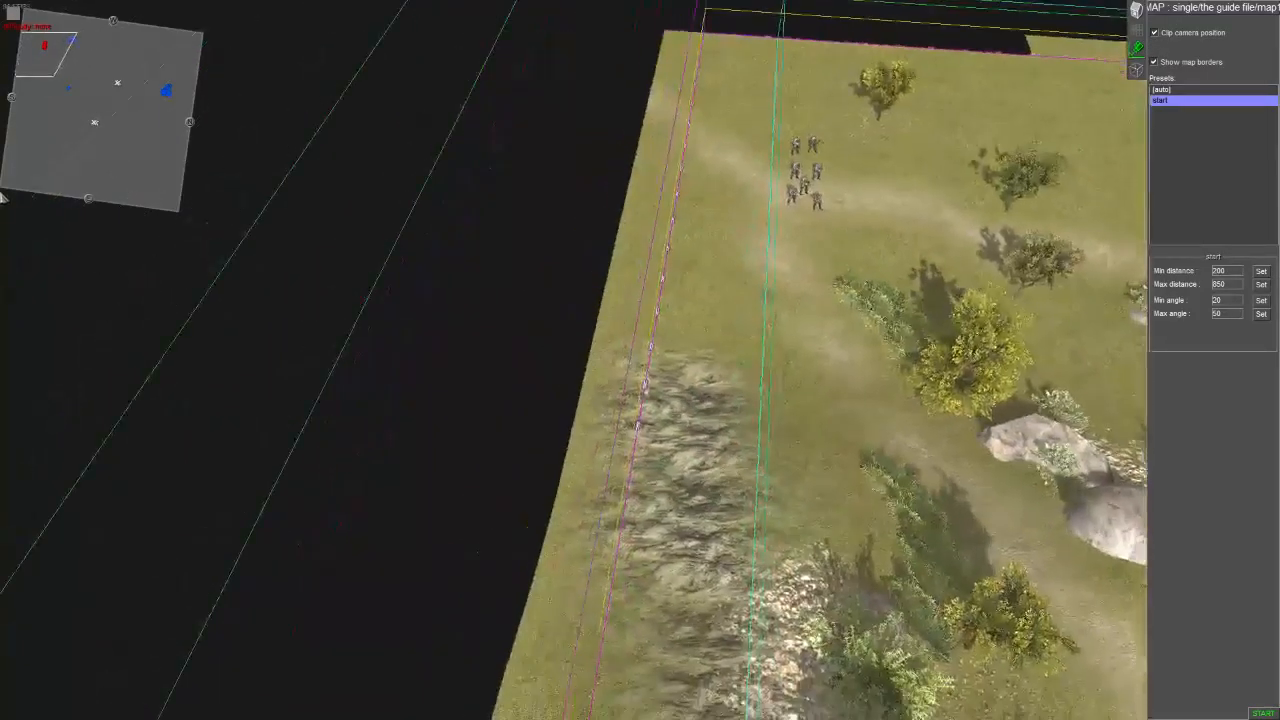
middle_click_drag(252, 221, 304, 221)
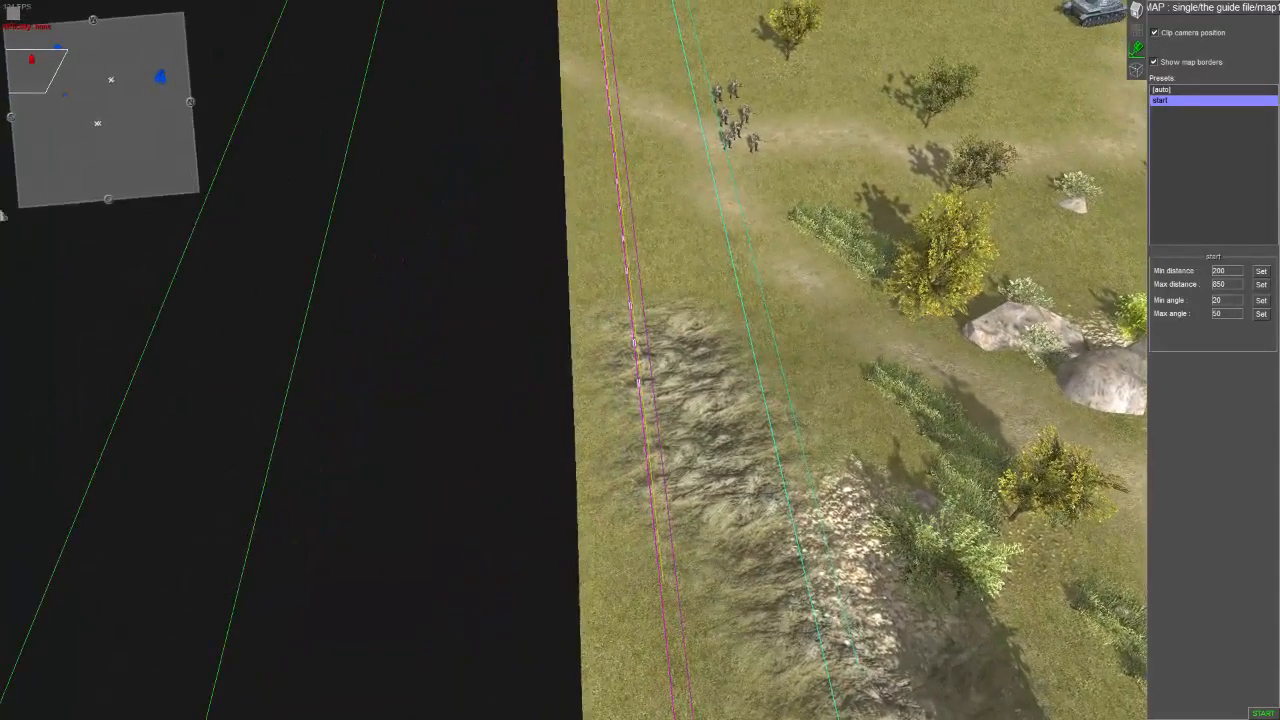
left_click_drag(737, 267, 217, 290)
middle_click_drag(880, 298, 428, 438)
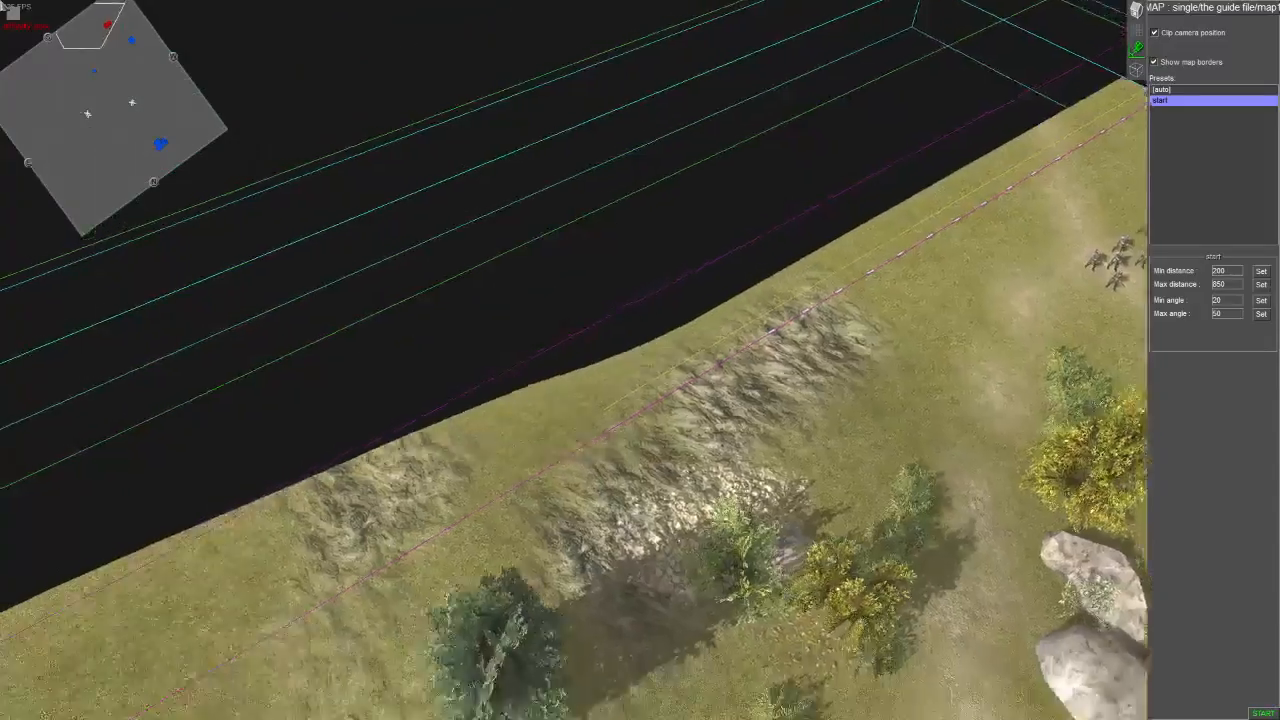
middle_click_drag(880, 290, 443, 255)
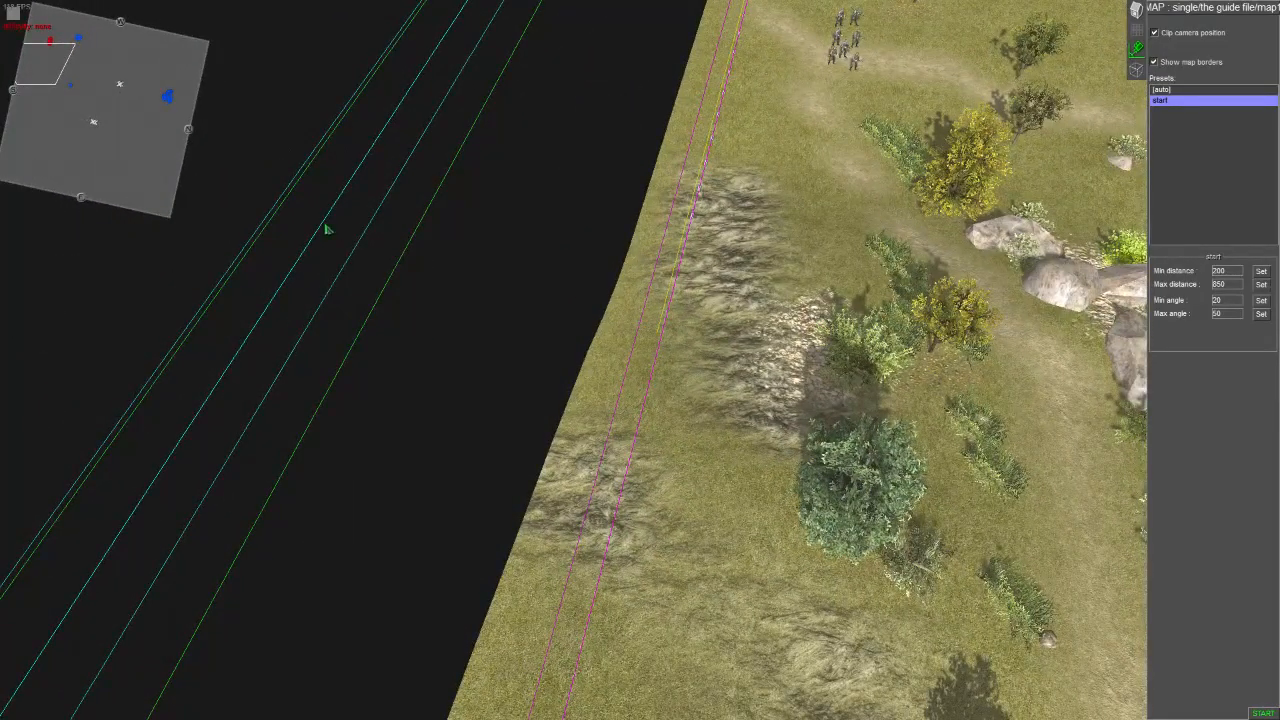
- Move the cyan border back to the terrain edge and turn off camera position clipping
left_click_drag(323, 228, 685, 280)
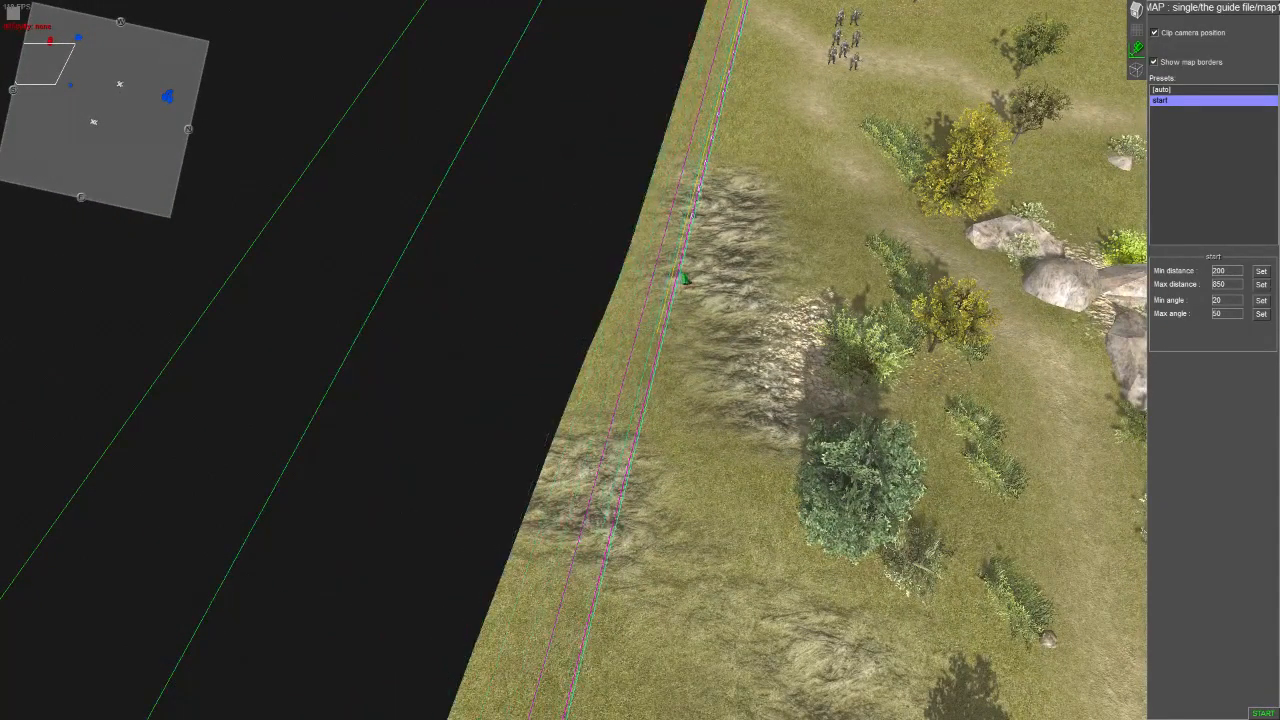
left_click(1154, 32)
scroll(842, 158, "down", 3)
middle_click_drag(842, 158, 608, 373)
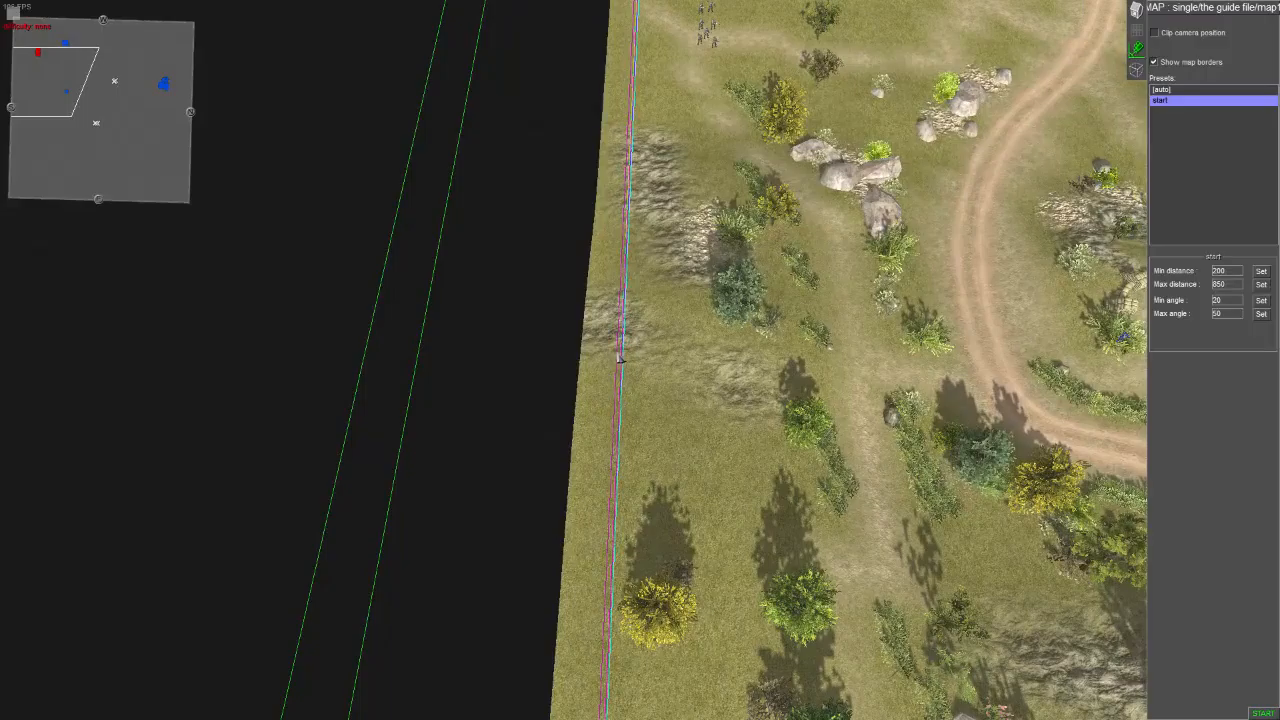
scroll(621, 357, "down", 3)
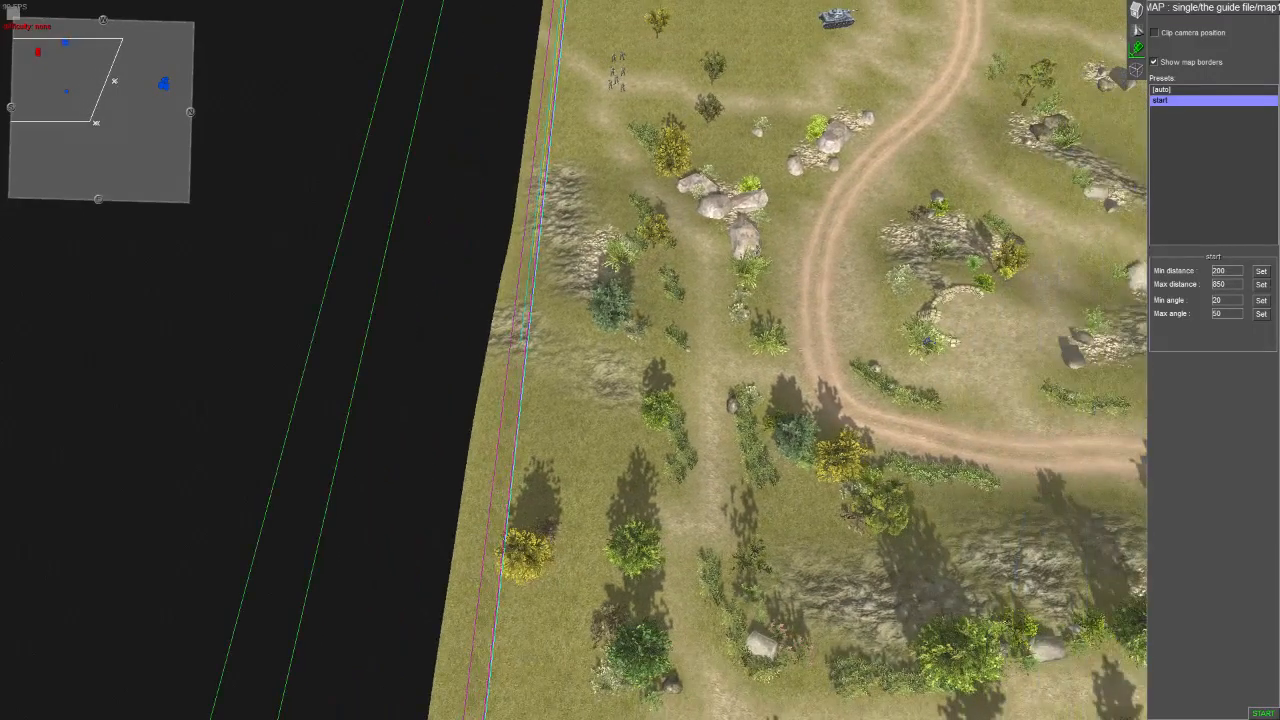
- Move the start preset's yellow border slightly farther inward, between the large rocks and the infantry, and check it along the edge
left_click(1170, 101)
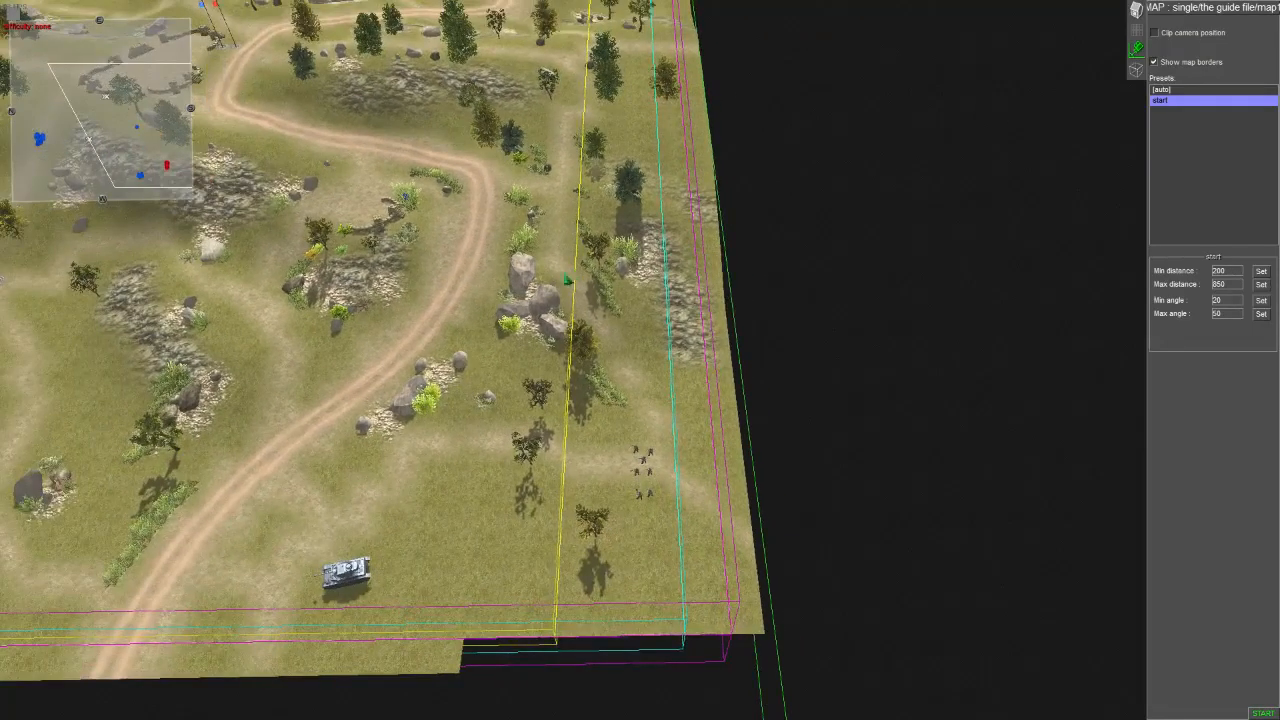
left_click_drag(567, 281, 563, 271)
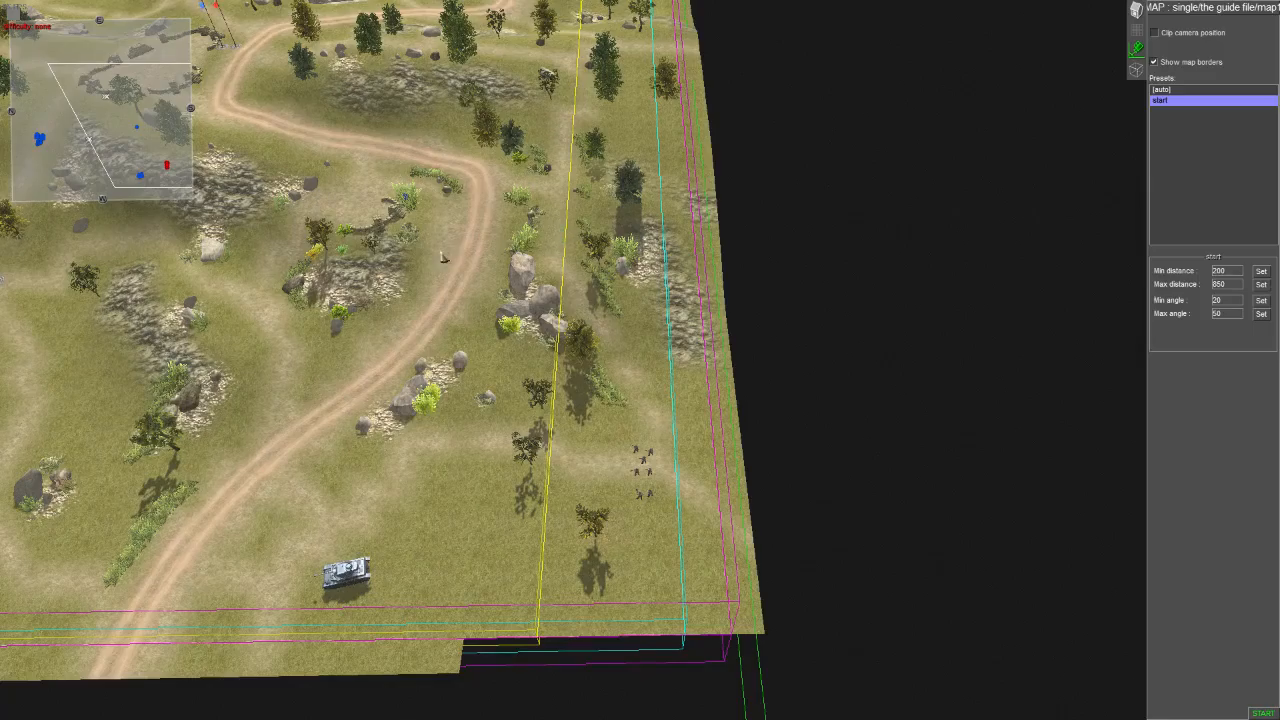
middle_click_drag(443, 257, 478, 239)
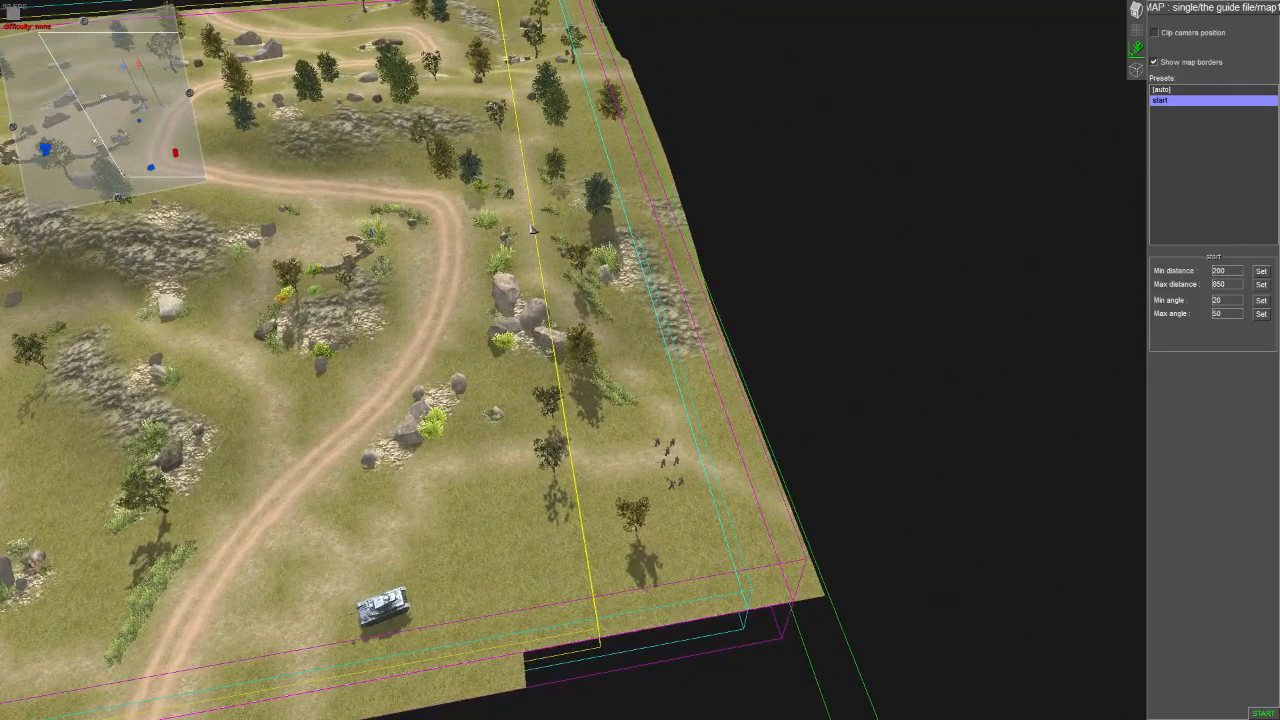
middle_click_drag(644, 194, 715, 260)
scroll(769, 412, "up", 3)
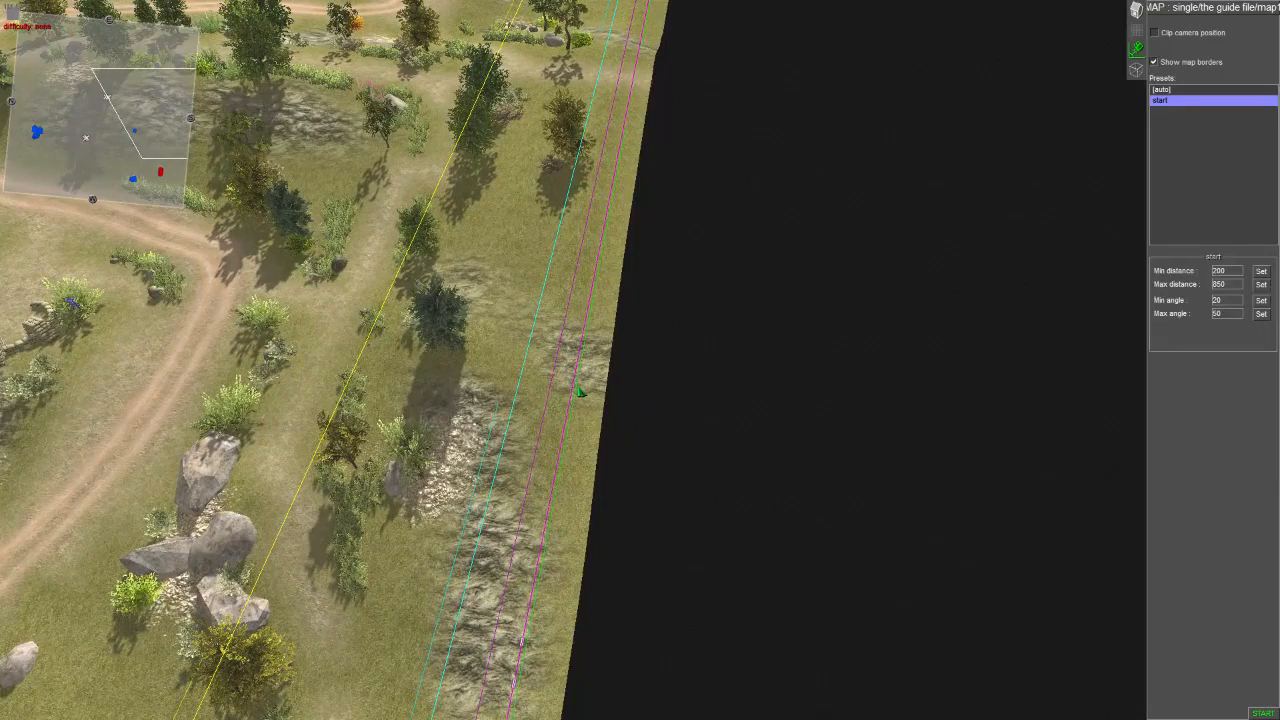
middle_click_drag(577, 388, 564, 351)
scroll(395, 356, "down", 2)
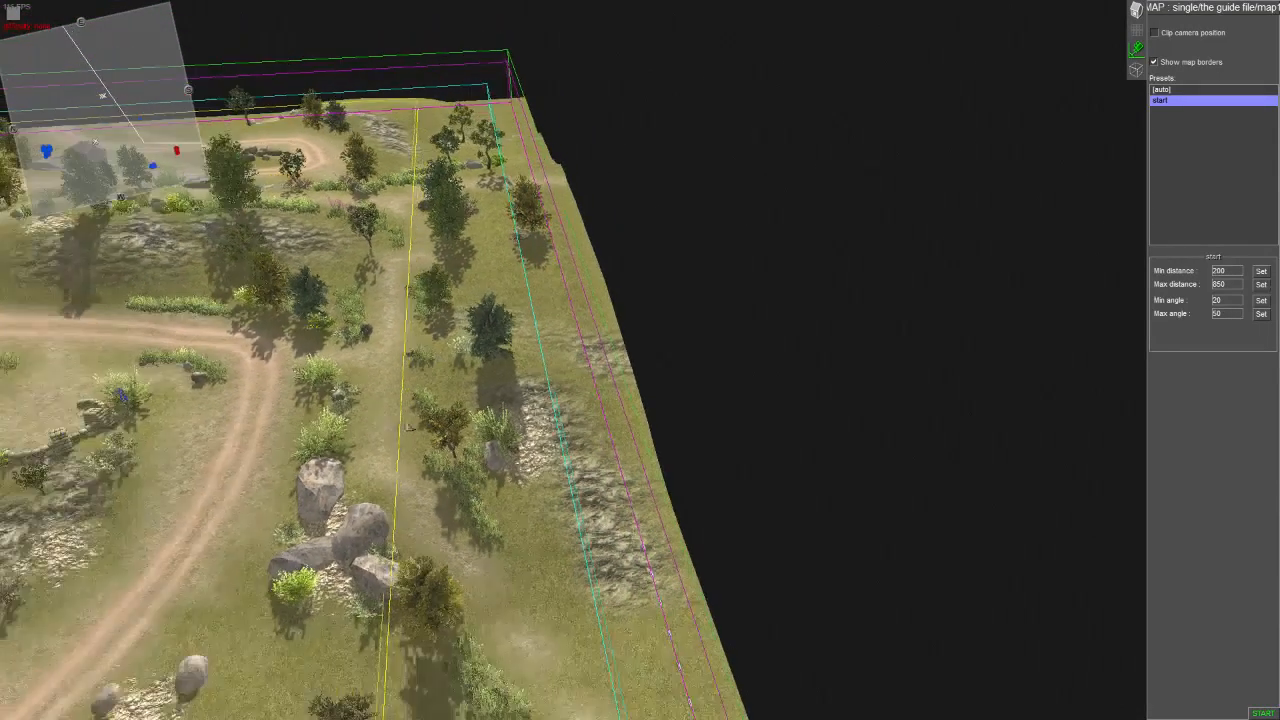
right_click_drag(409, 457, 565, 463)
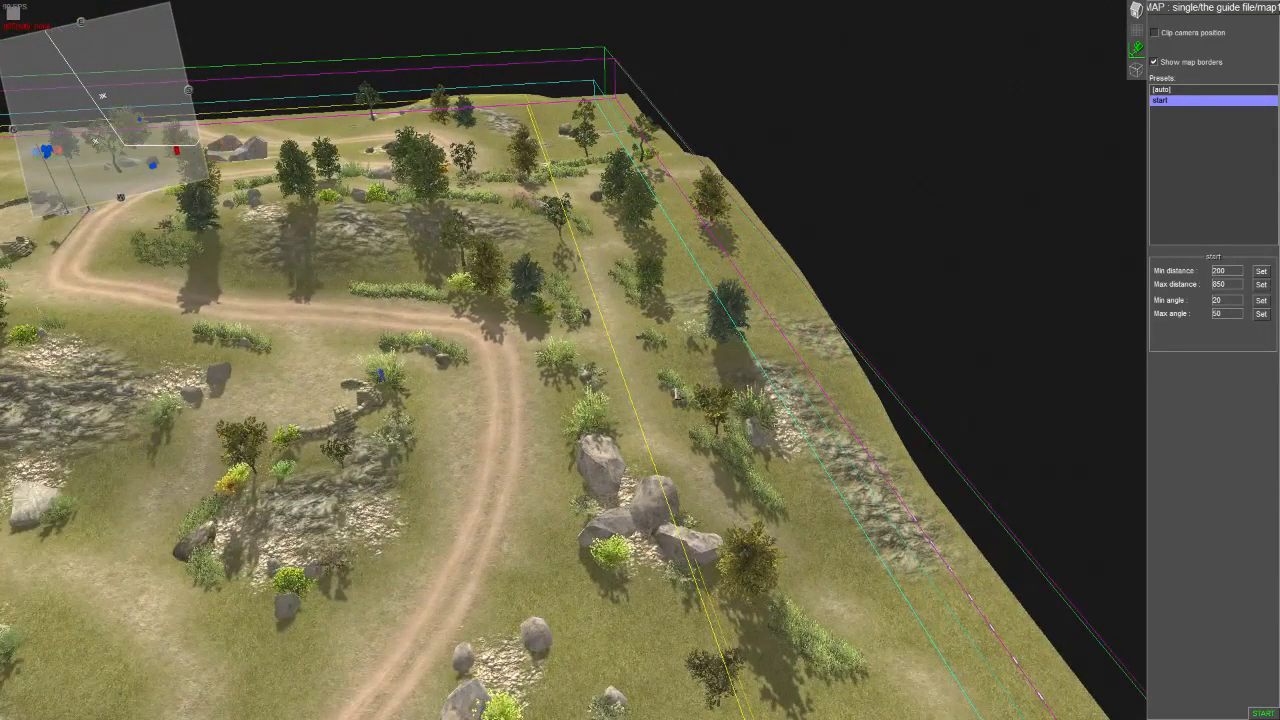
- Apply the multi_07 environment preset to the map
key("ctrl+e")
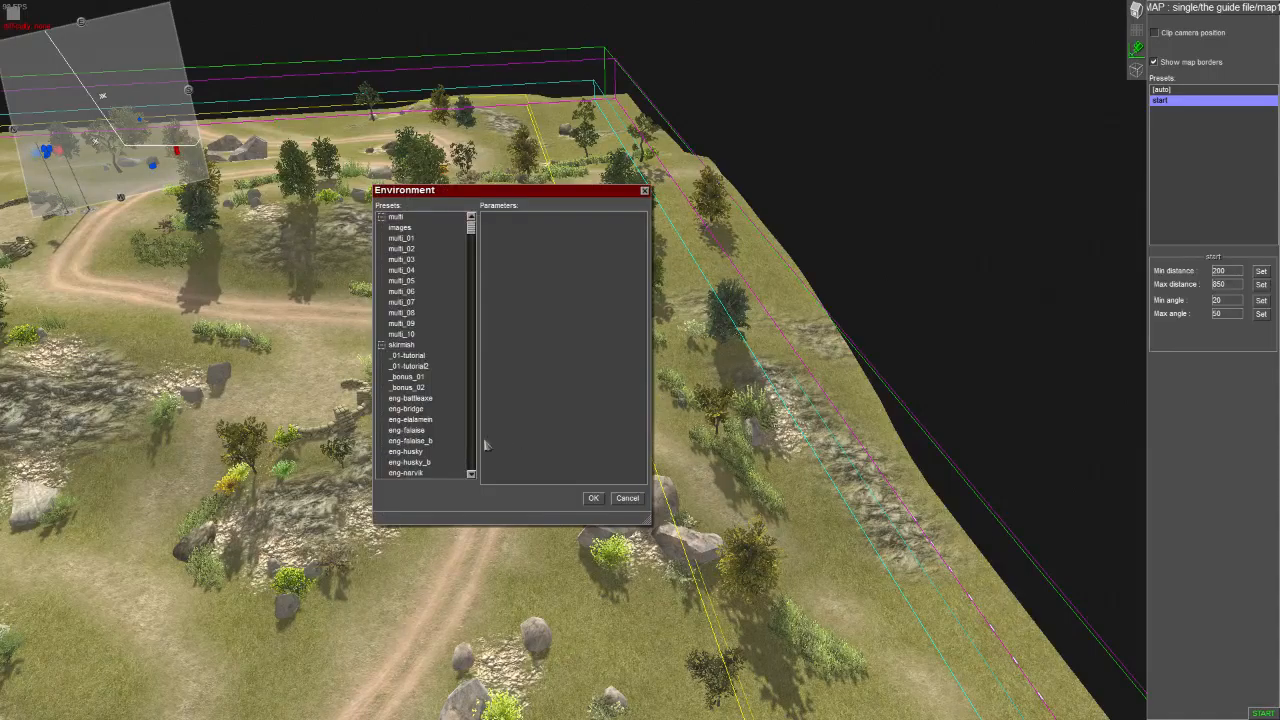
left_click(401, 312)
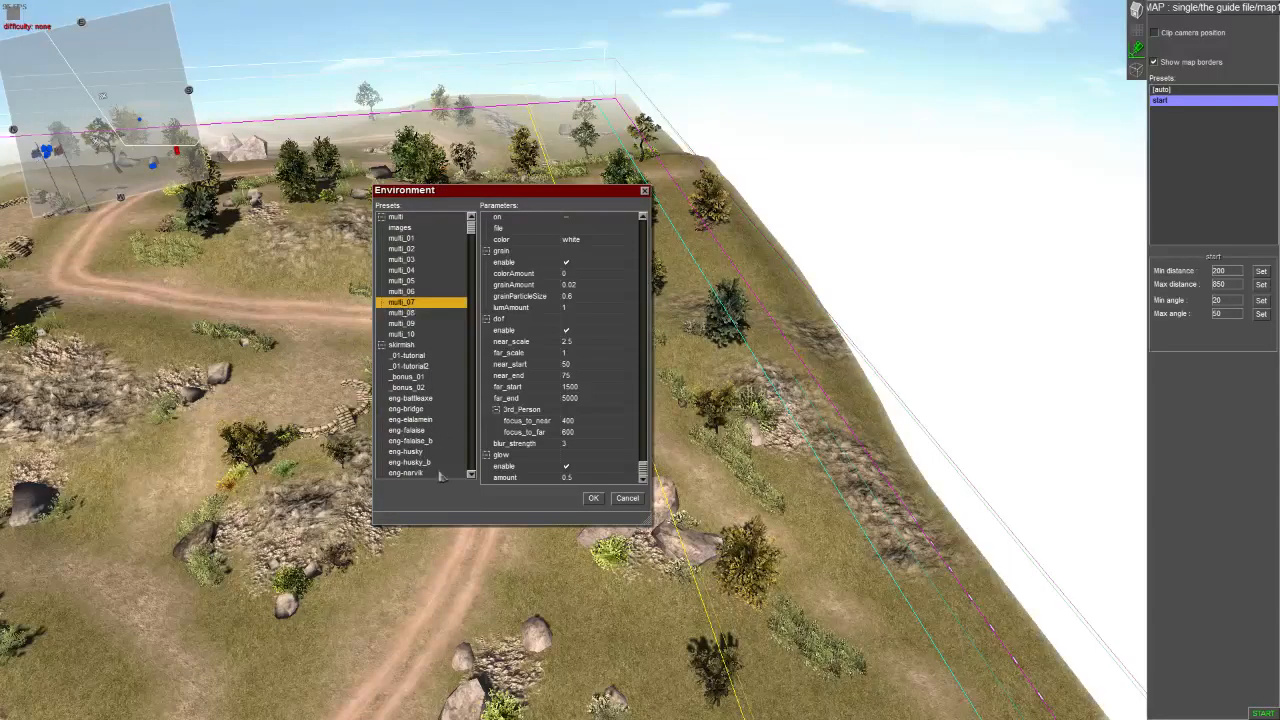
left_click(593, 497)
middle_click_drag(733, 504, 760, 485)
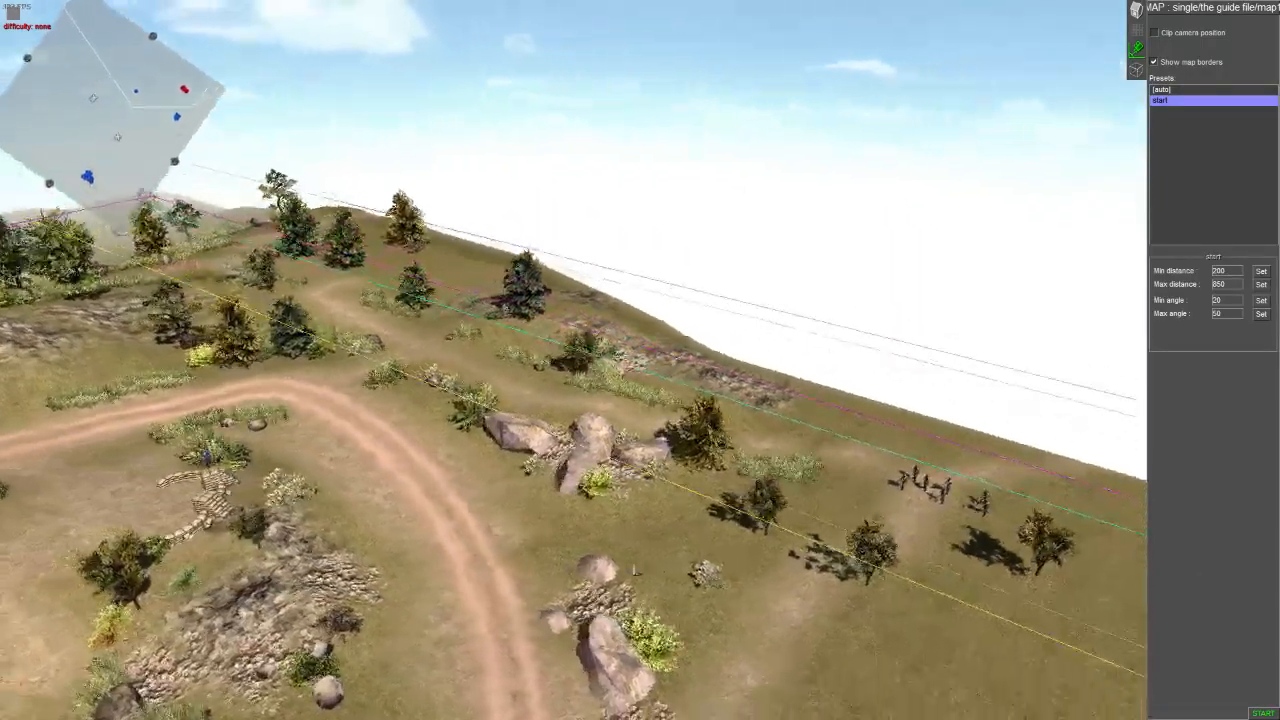
- Run the mission and move the camera along the map edges to test the start preset's borders, ending the run afterward
left_click(1262, 713)
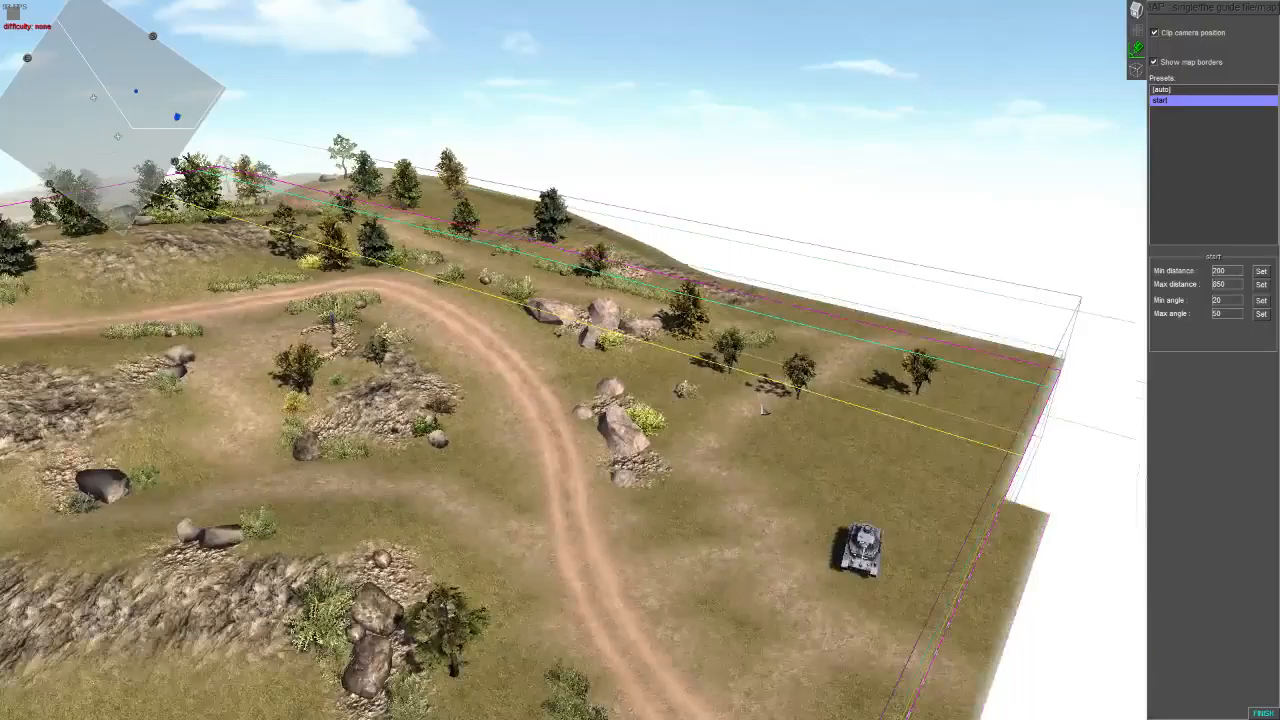
key("F1")
middle_click_drag(862, 500, 985, 475)
scroll(930, 556, "up", 5)
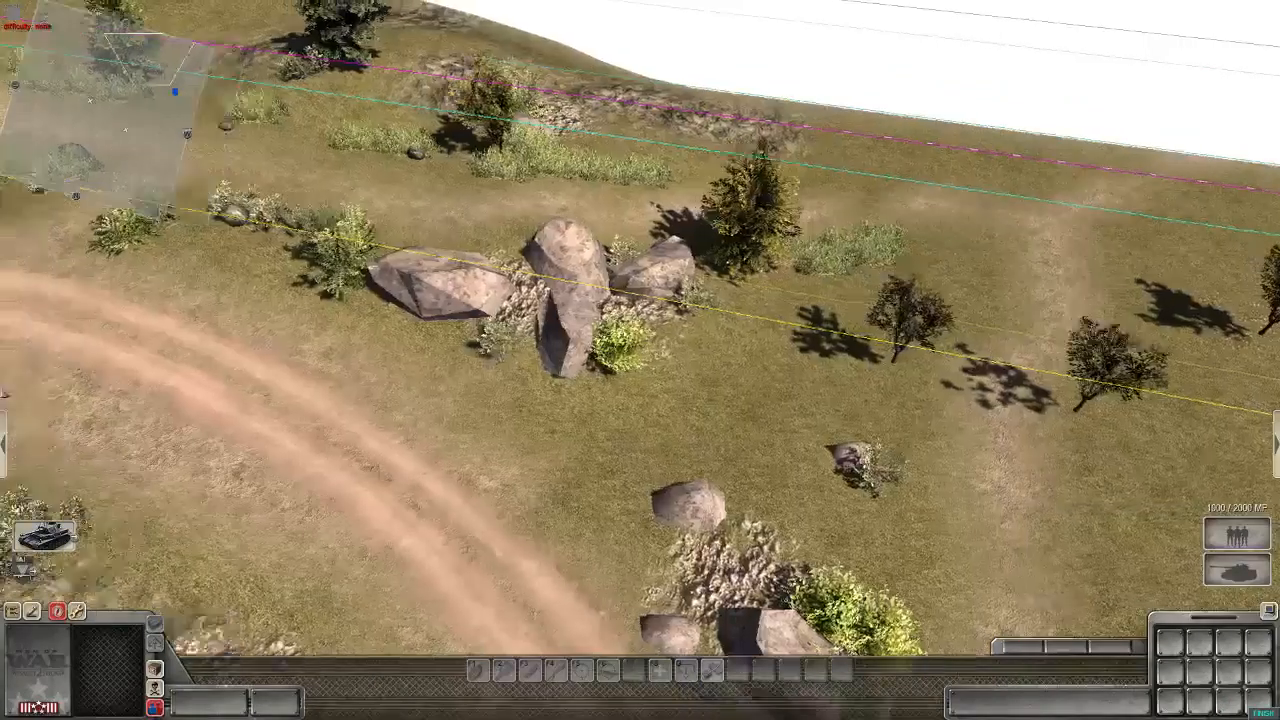
scroll(930, 556, "down", 5)
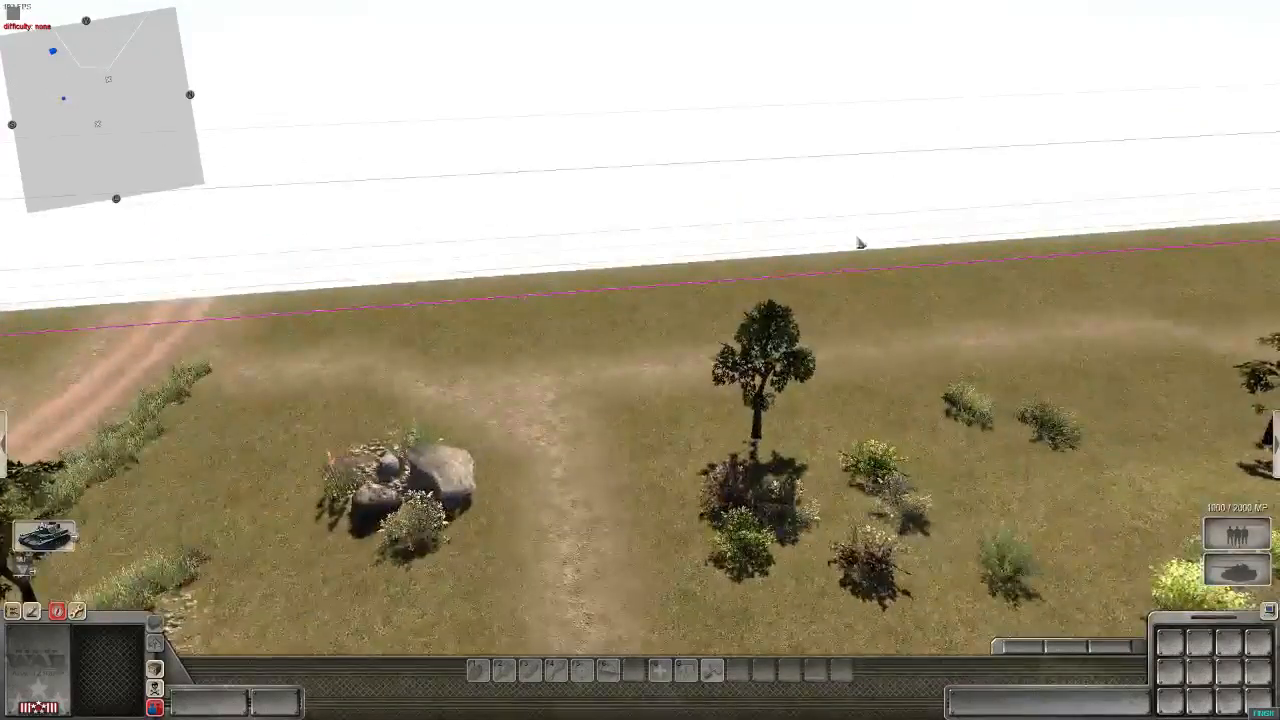
middle_click_drag(860, 243, 520, 302)
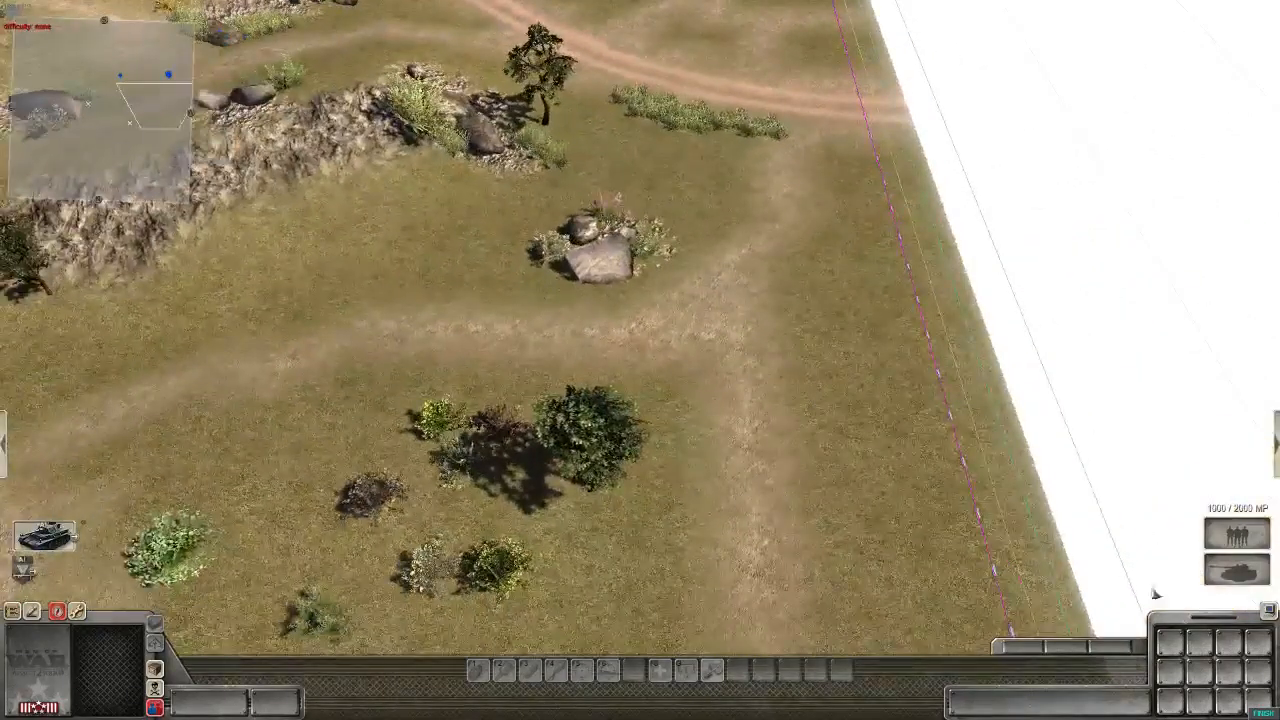
key("alt+e")
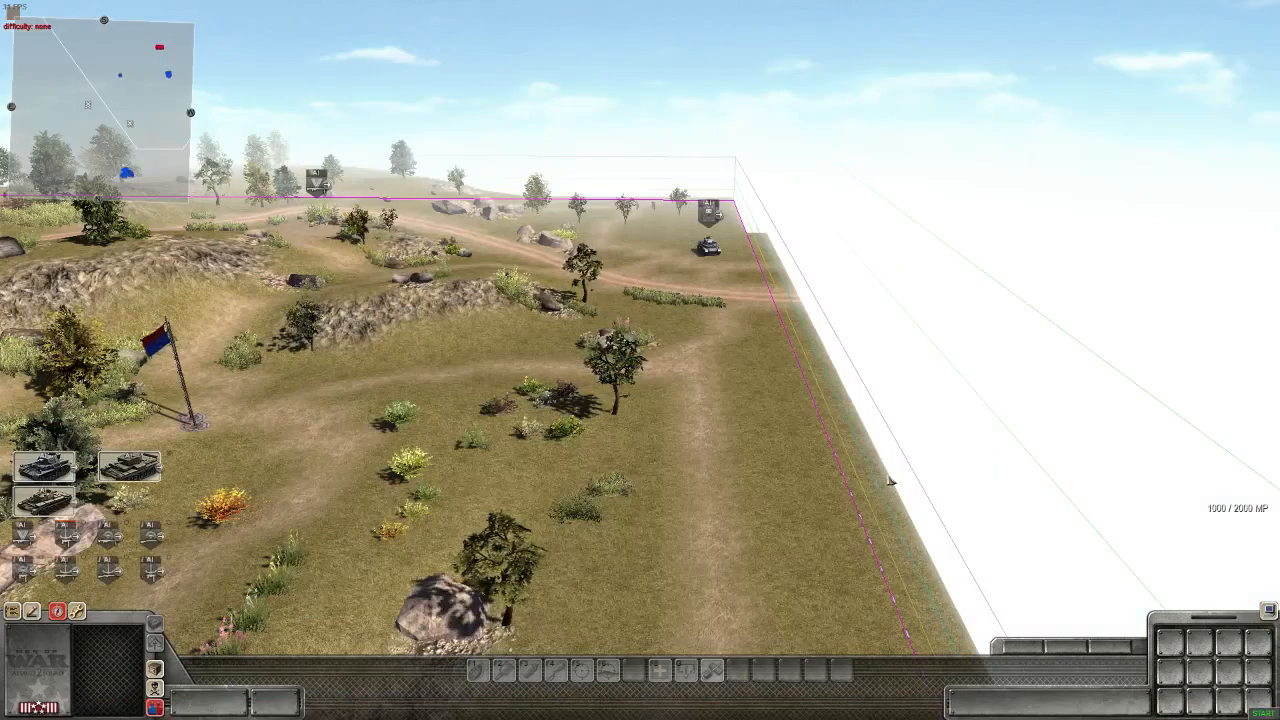
- Open the vars trigger of the startup group in the mission's trigger editor
middle_click_drag(891, 483, 724, 436)
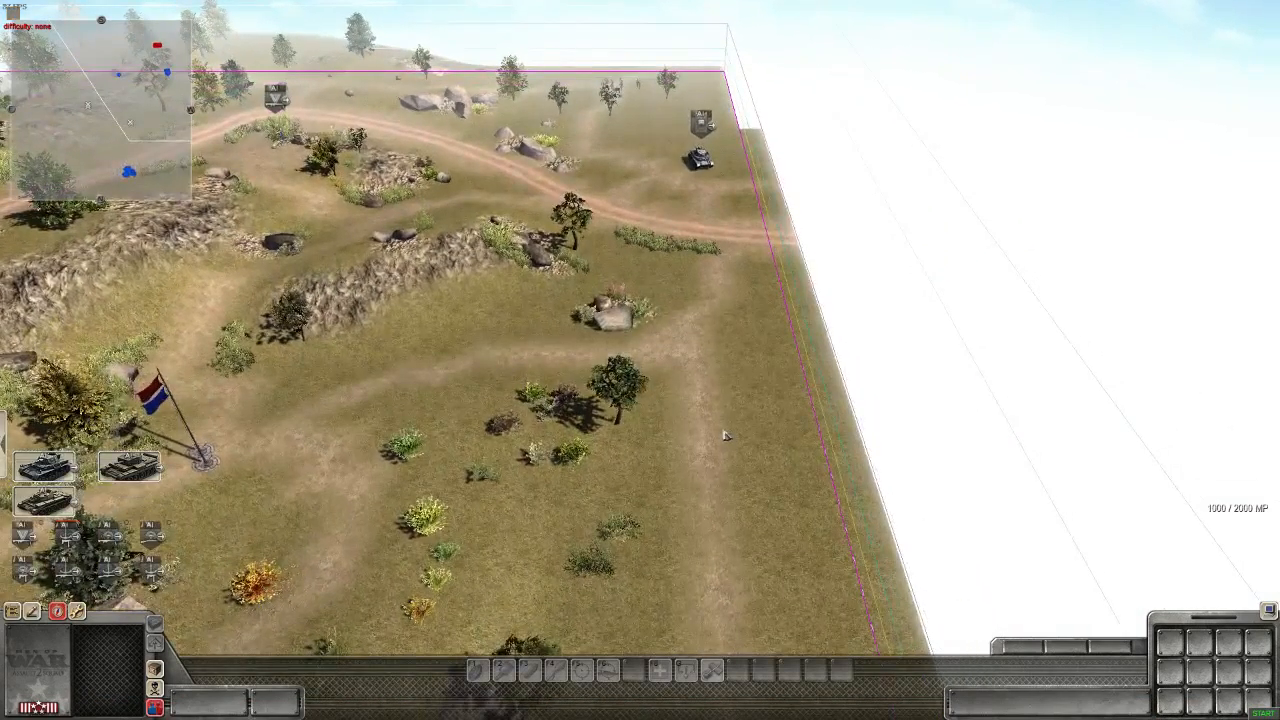
key("F3")
middle_click_drag(829, 358, 582, 378)
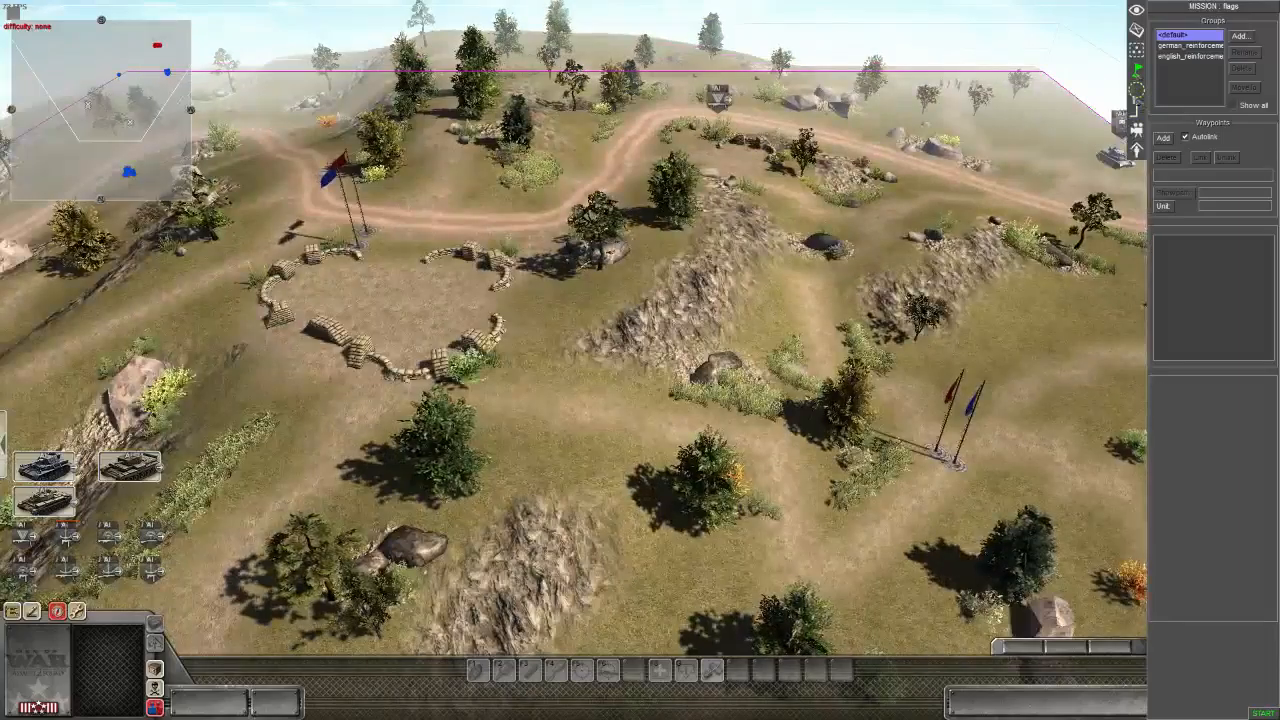
left_click(1137, 99)
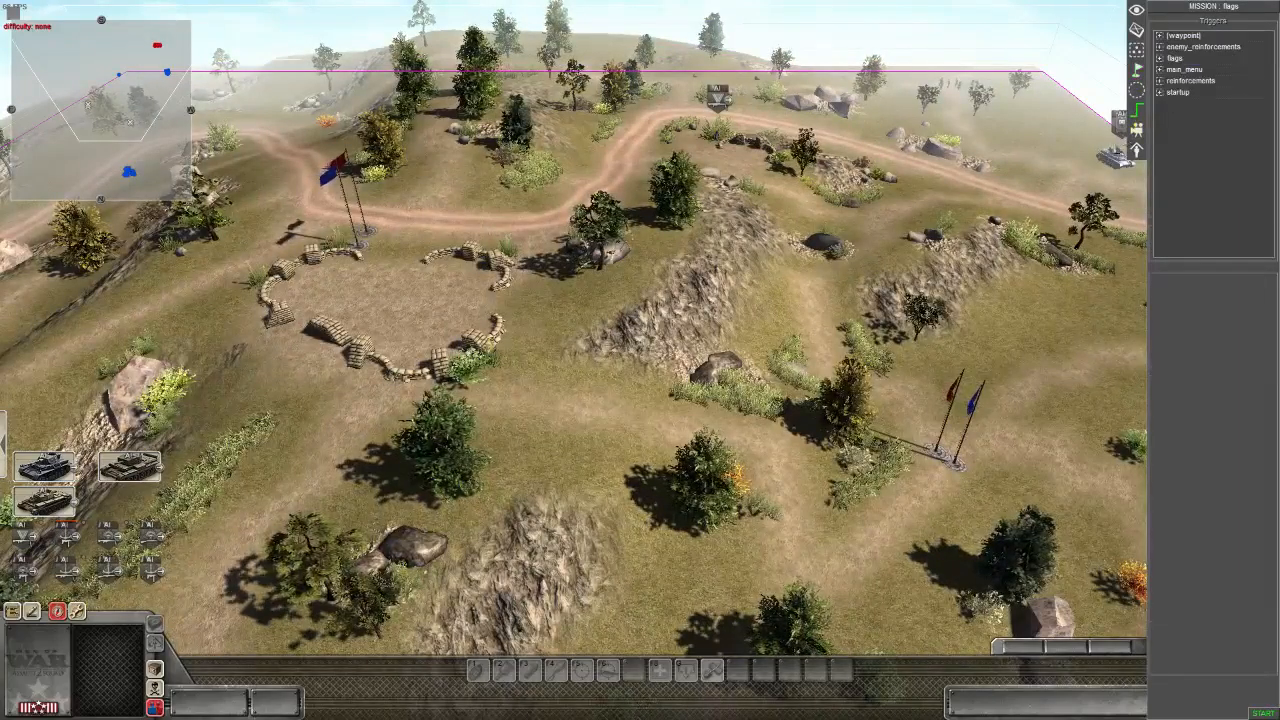
double_click(1168, 93)
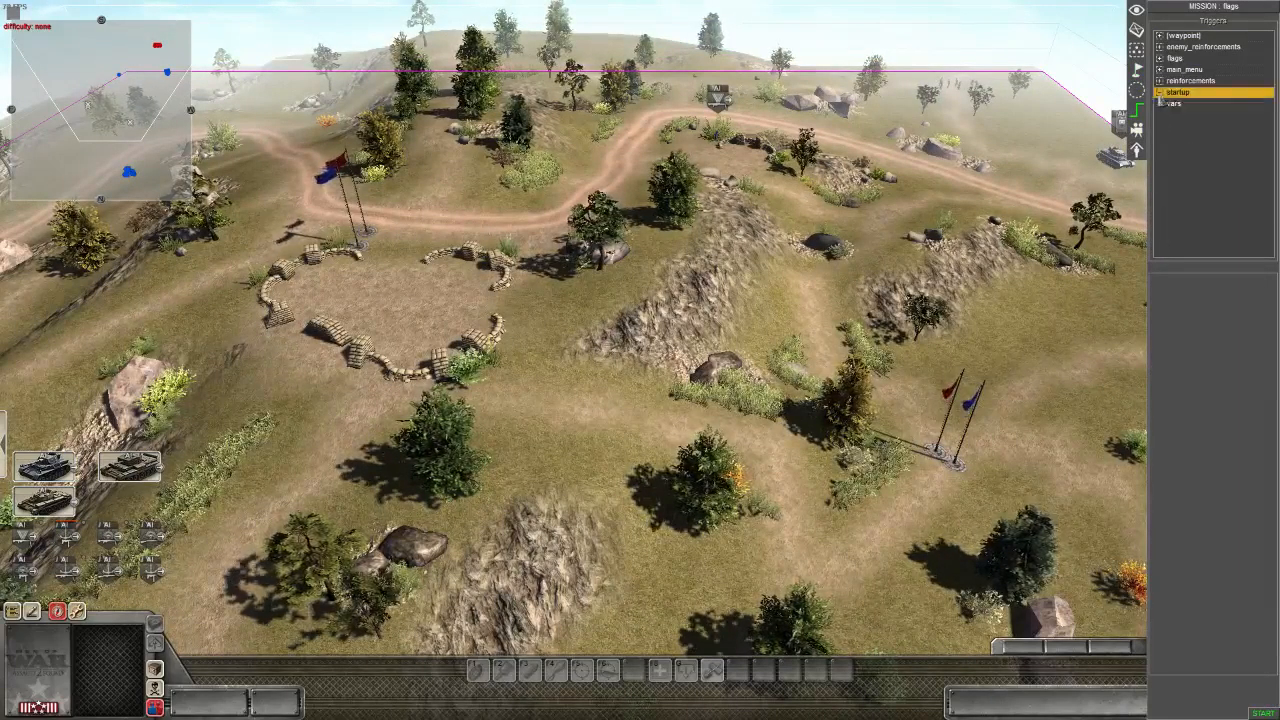
left_click(1175, 104)
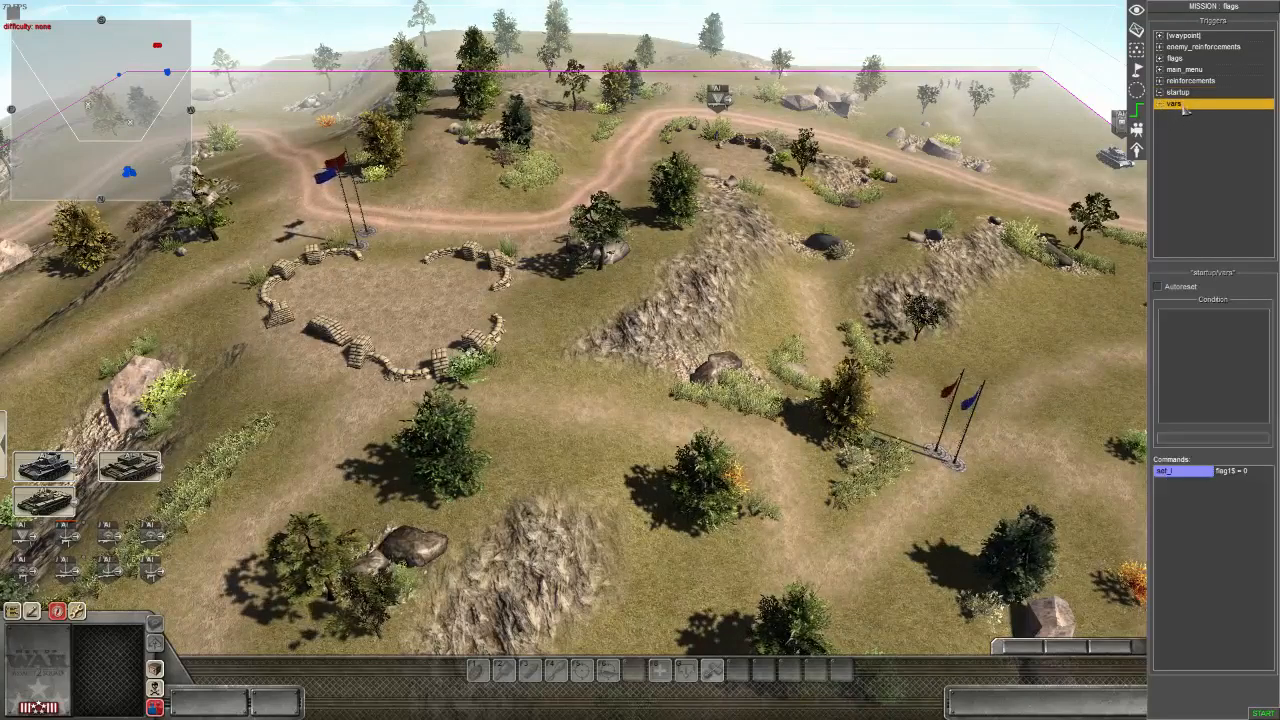
left_click(1178, 94)
left_click(1178, 104)
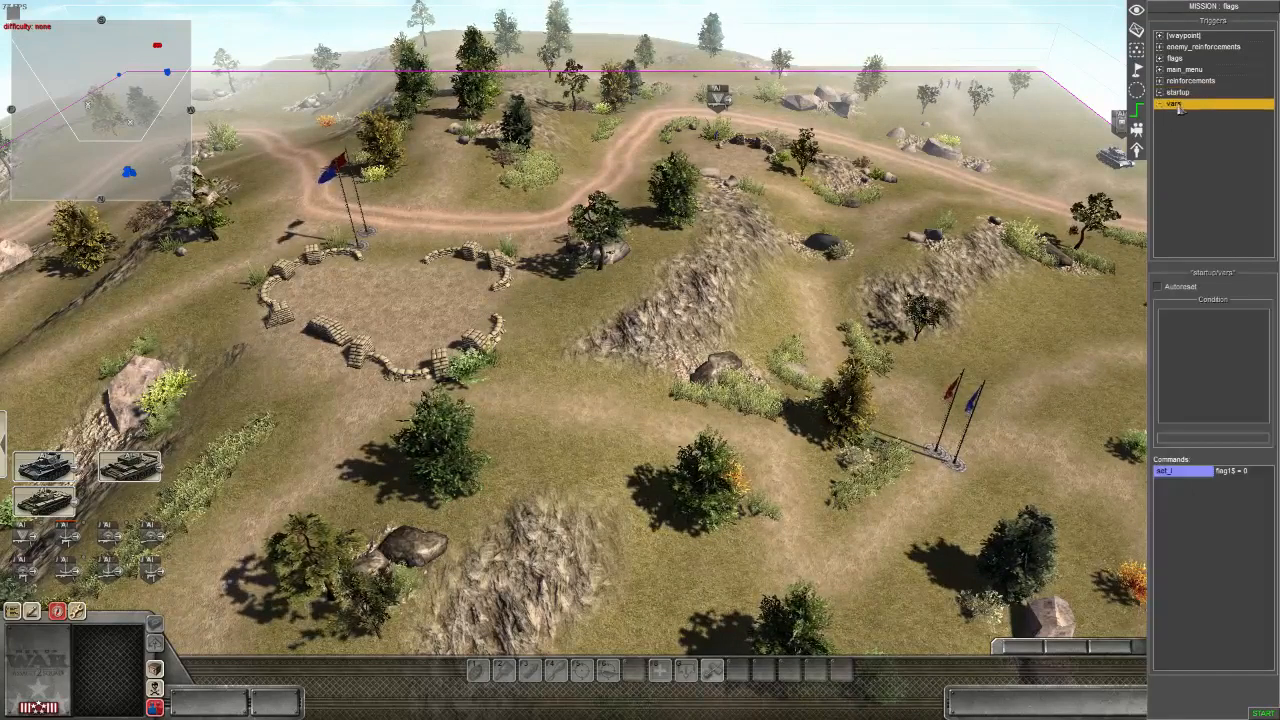
- Add the scene command set_clip to the vars trigger's commands
right_click(1186, 519)
left_click(1193, 521)
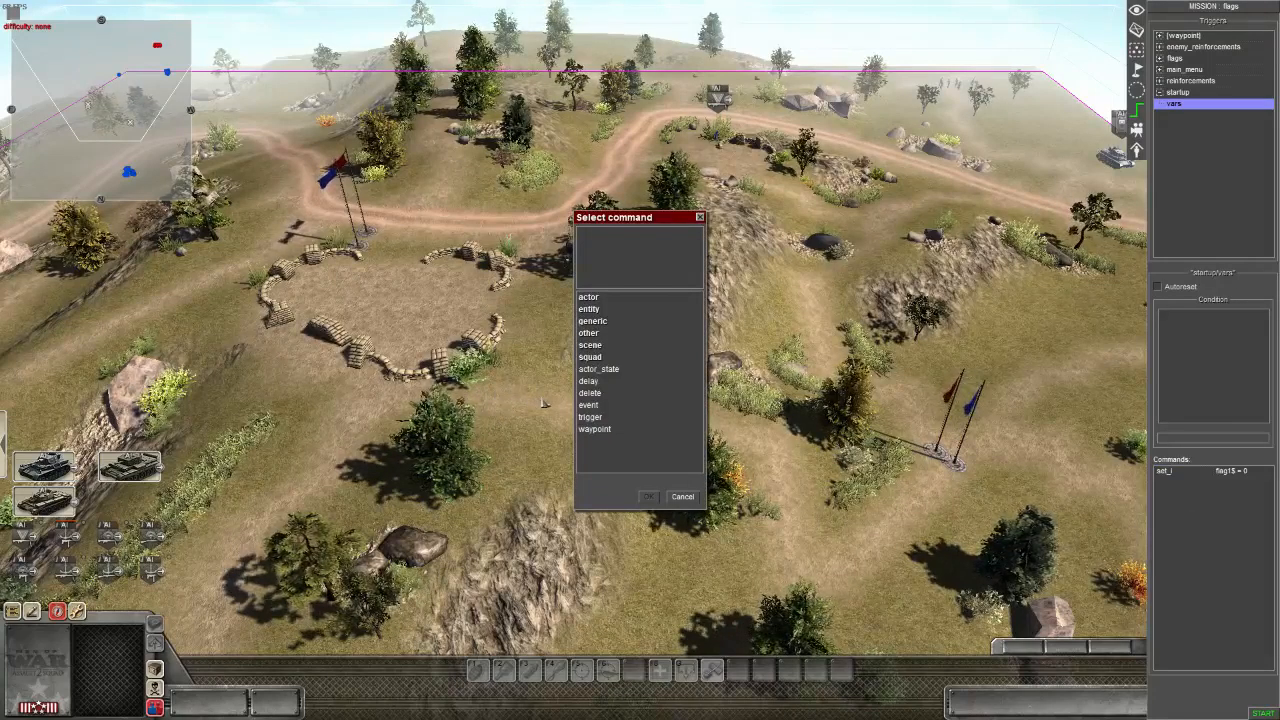
left_click(587, 334)
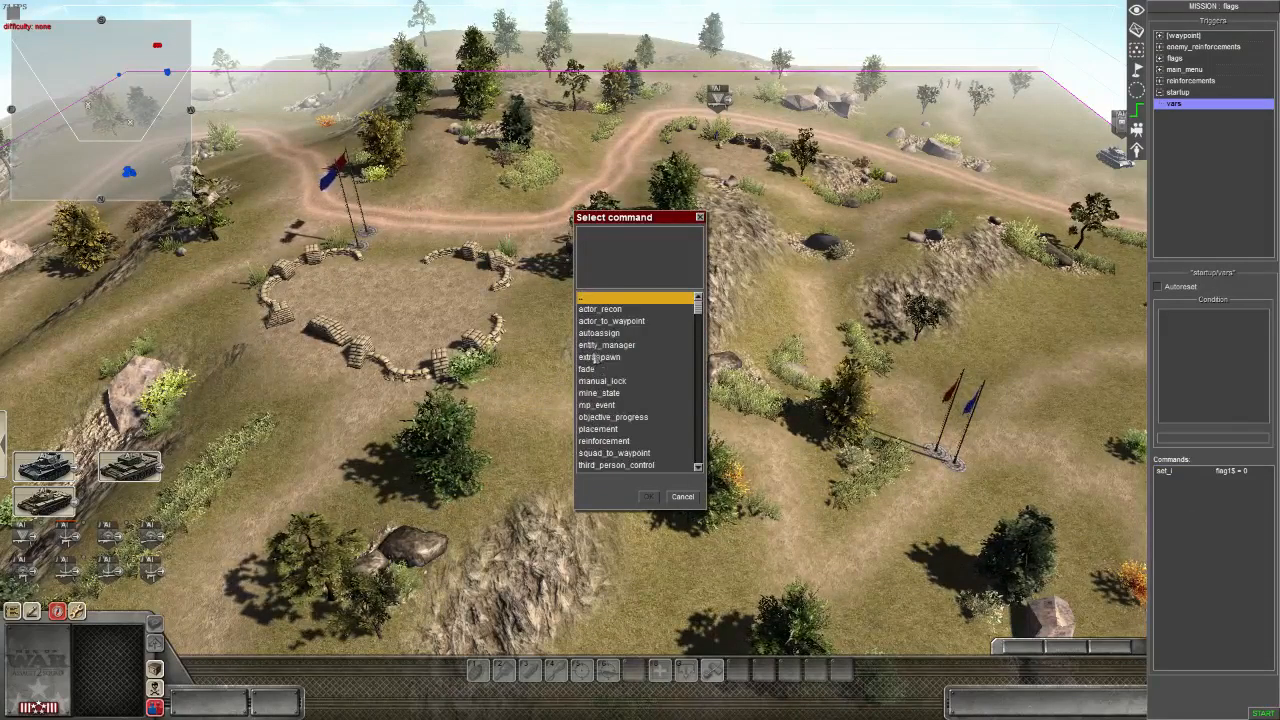
scroll(604, 393, "down", 3)
scroll(604, 393, "up", 2)
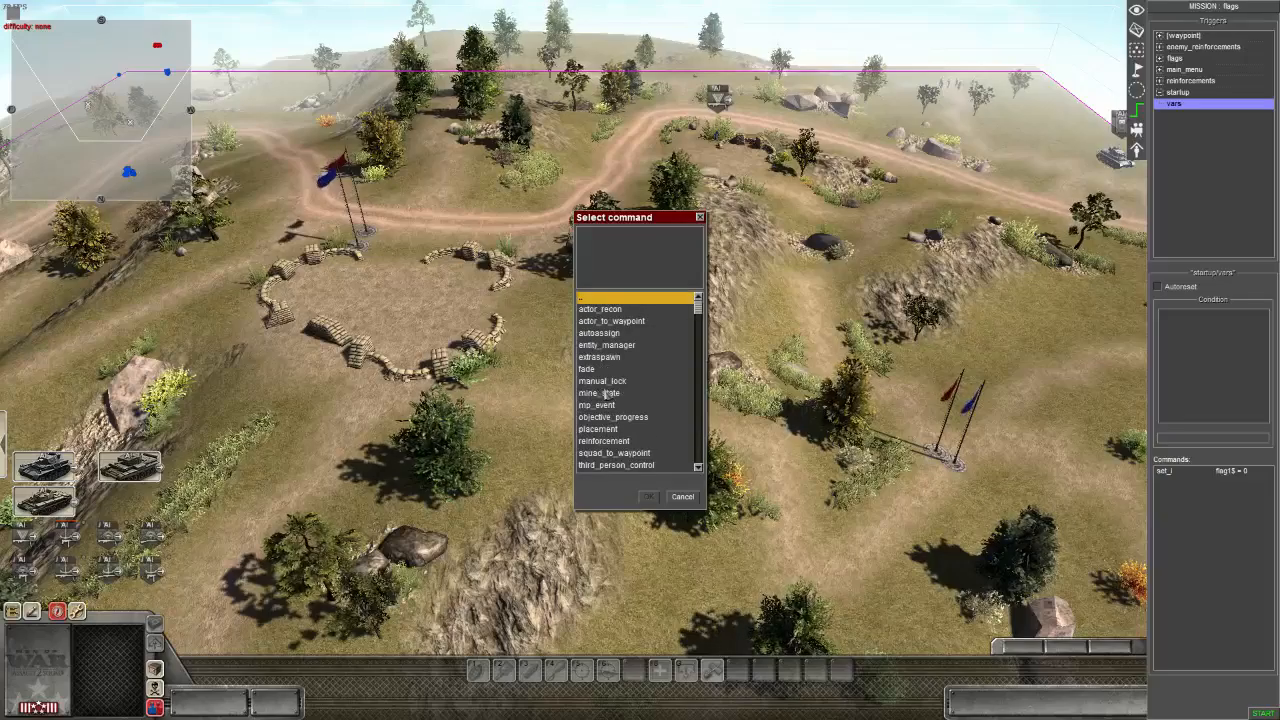
left_click(588, 297)
left_click(590, 345)
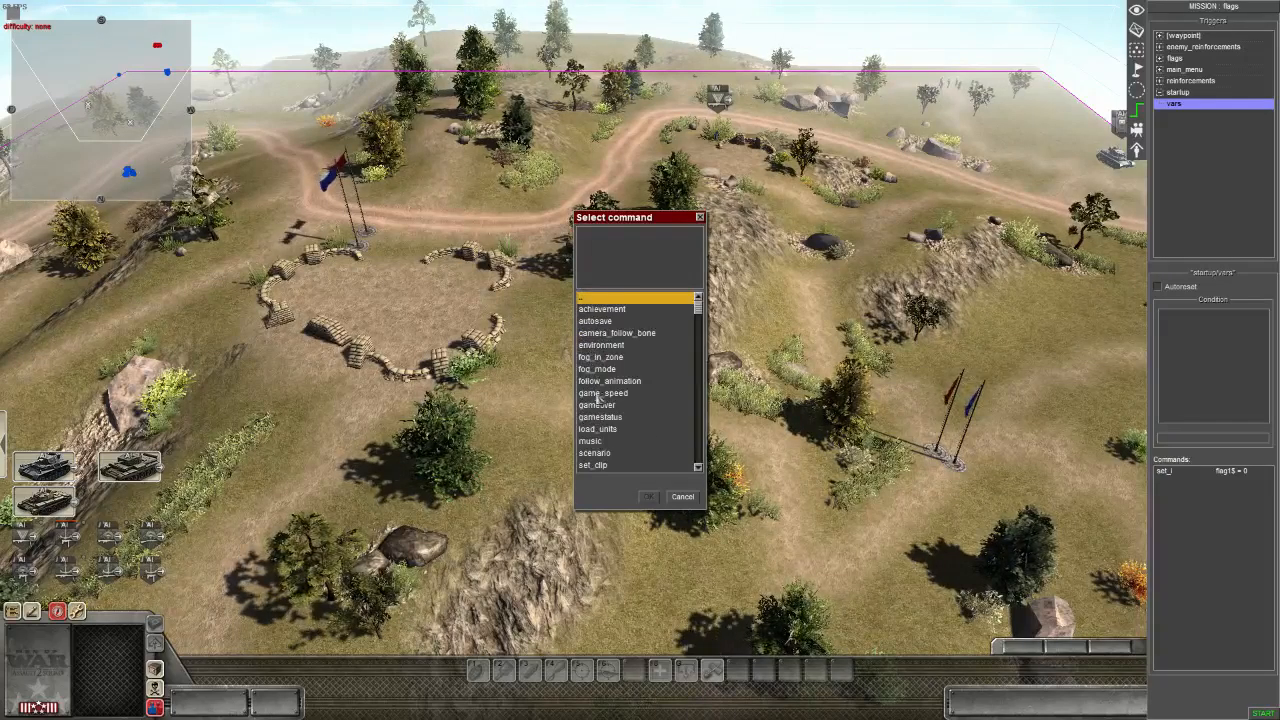
left_click(594, 466)
left_click(647, 497)
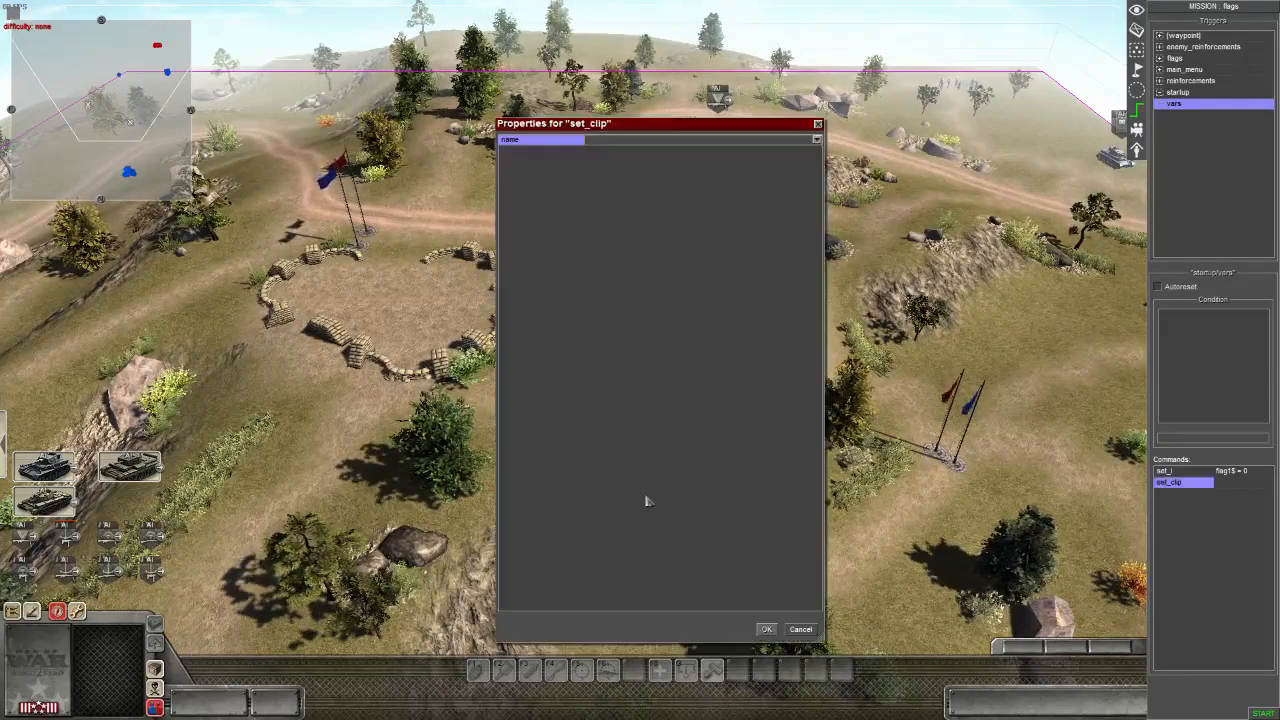
- Set the set_clip command's name to the start preset and accept the properties
left_click(595, 141)
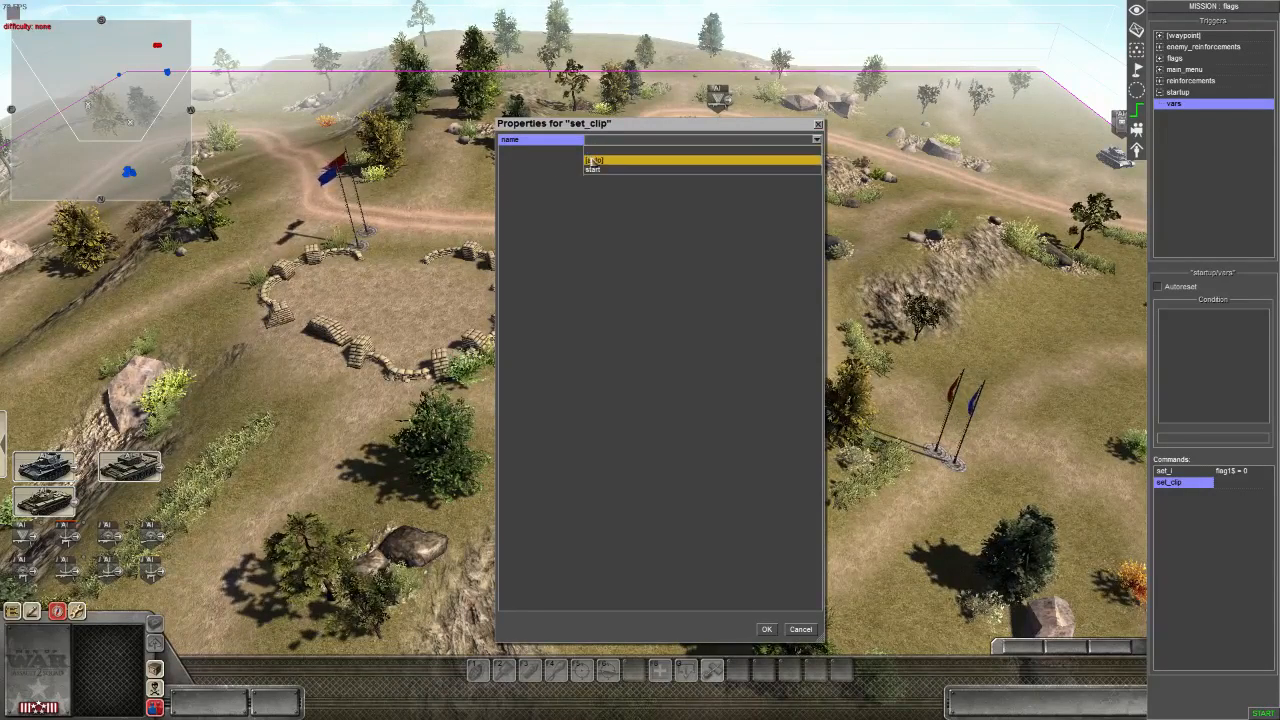
left_click(592, 170)
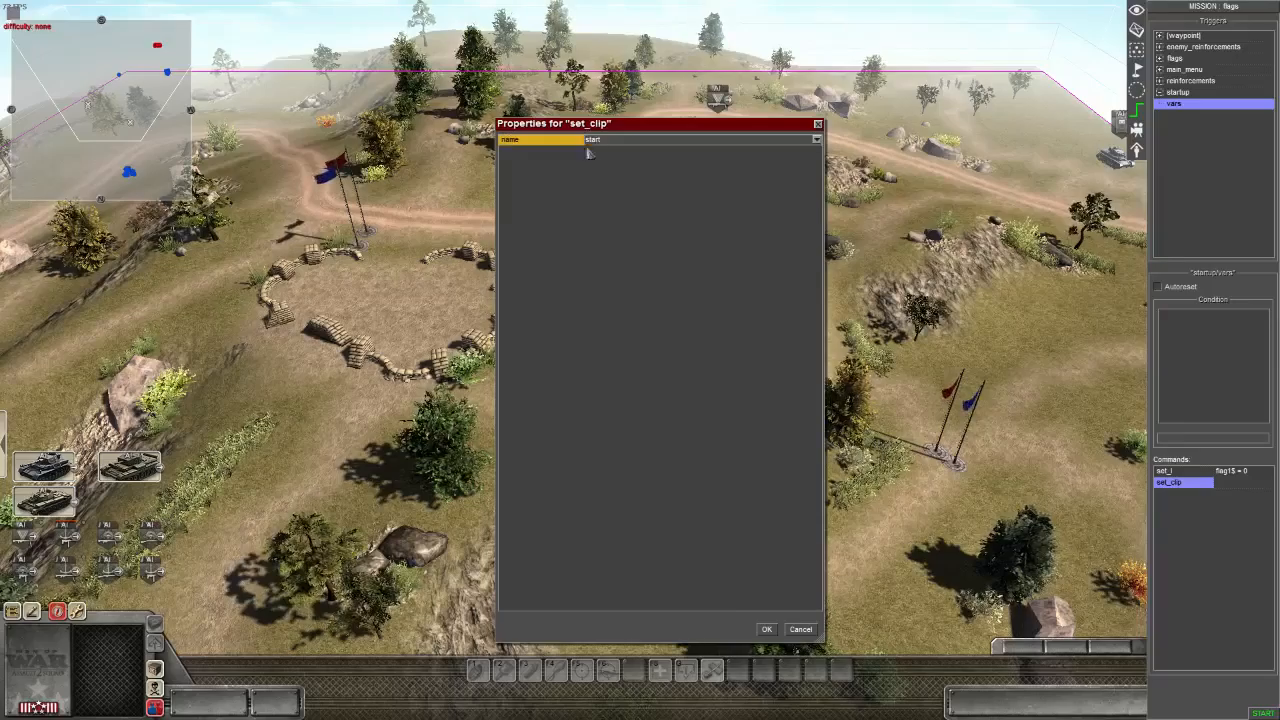
left_click(765, 631)
- Run the mission and move the camera around the large rocks to test the start clip at that map edge
scroll(678, 442, "up", 4)
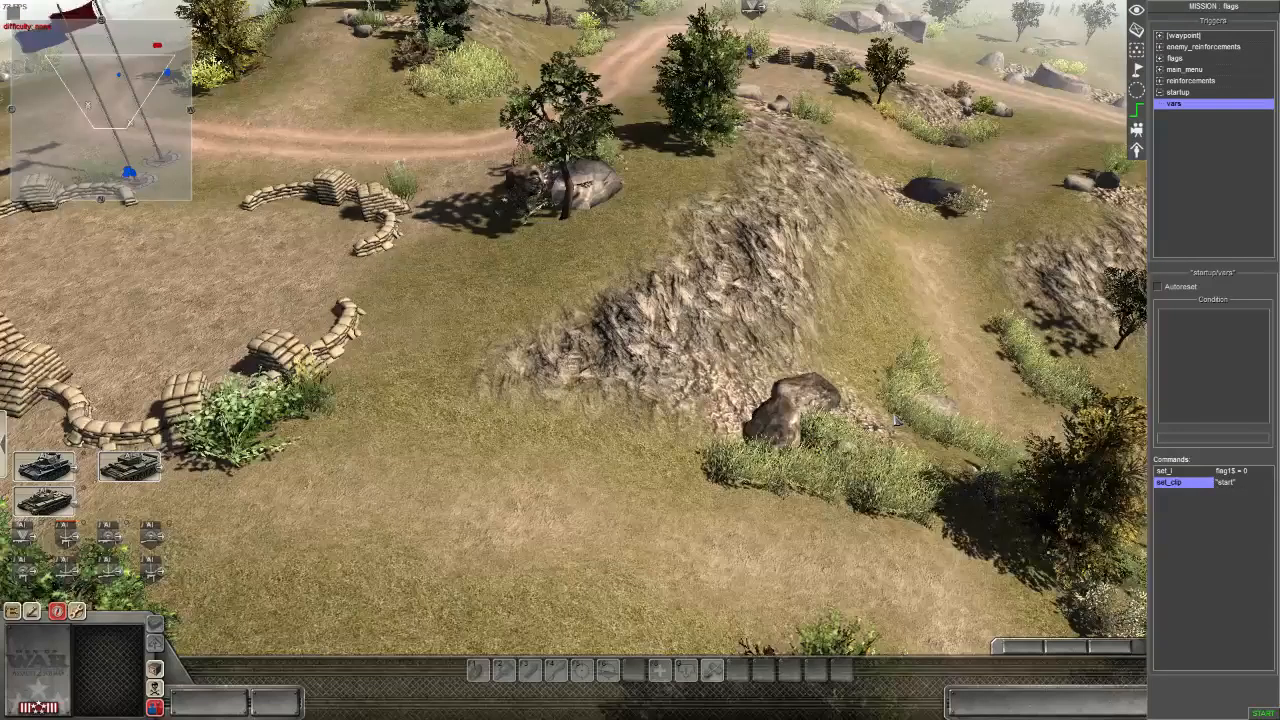
middle_click_drag(678, 442, 790, 490)
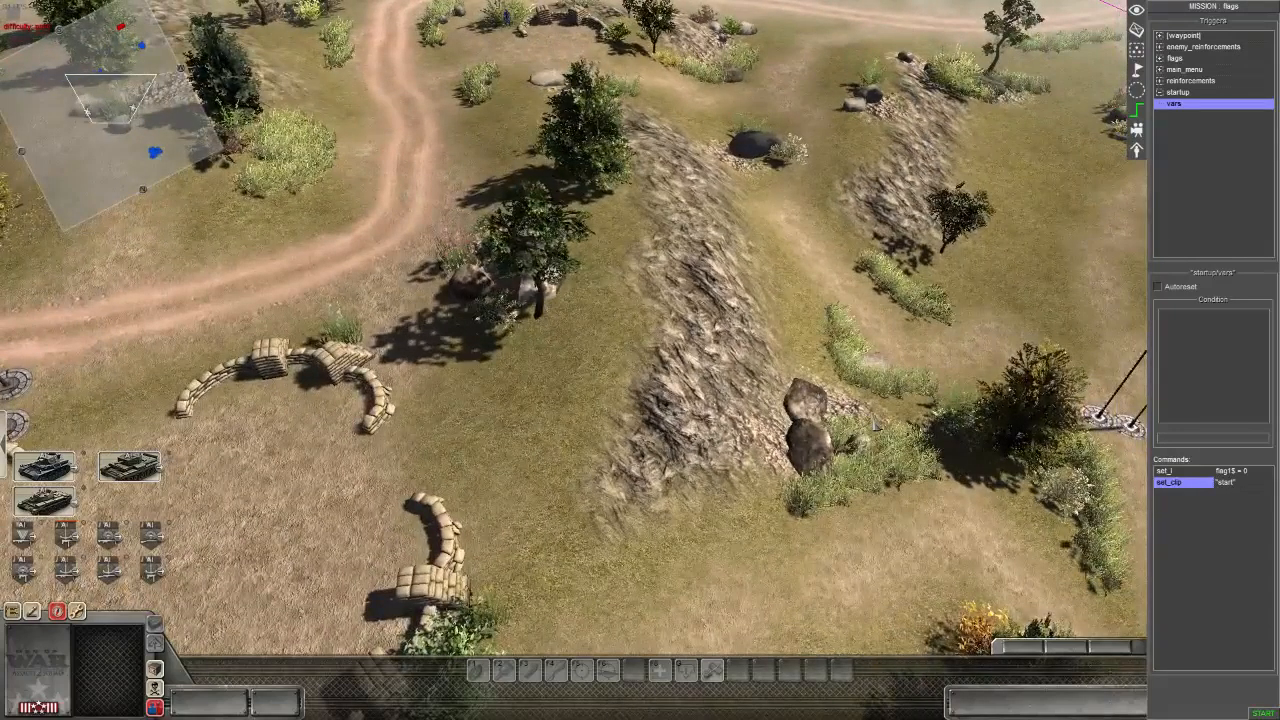
left_click(1262, 713)
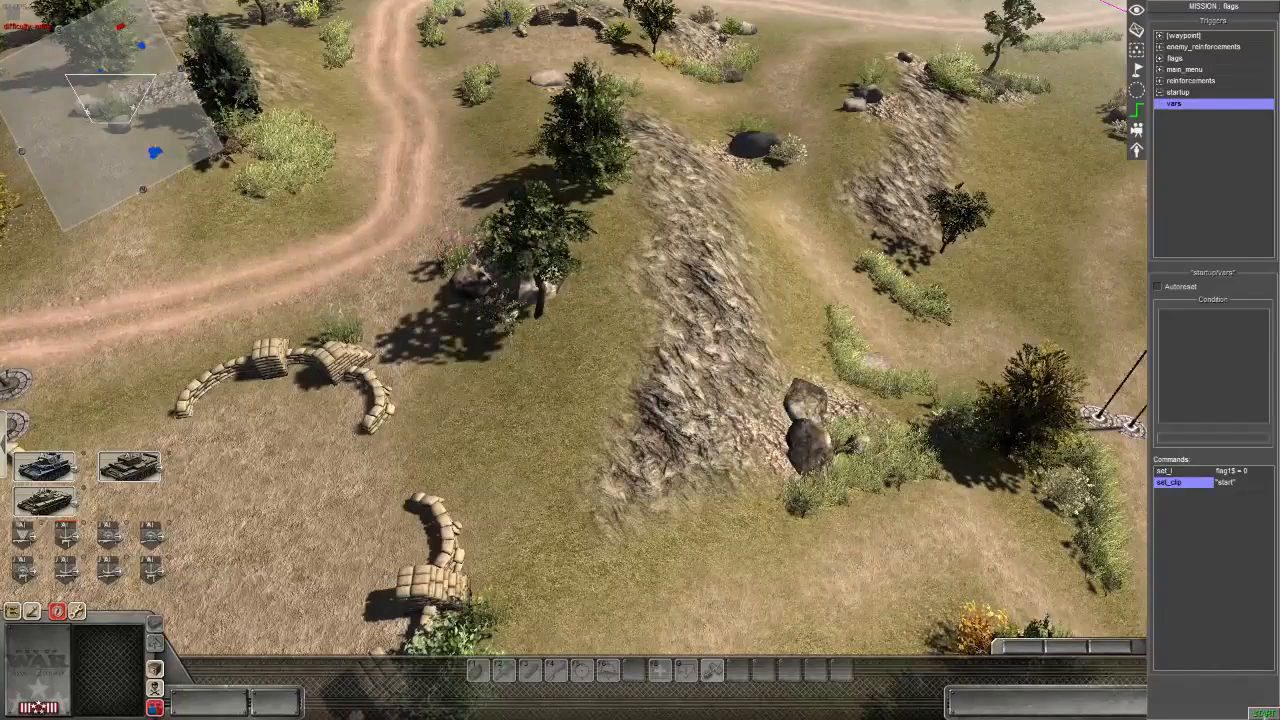
middle_click_drag(653, 341, 395, 336)
key("Up")
middle_click_drag(1118, 378, 592, 347)
key("Left")
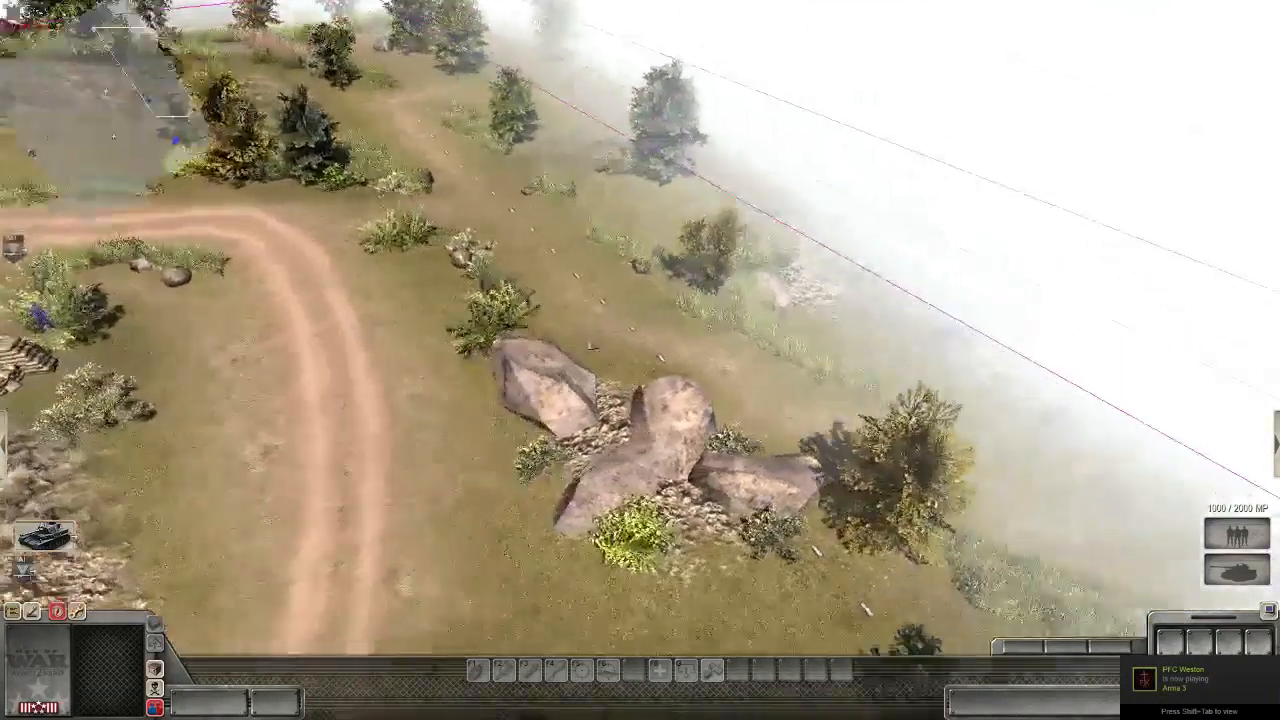
middle_click_drag(524, 219, 374, 208)
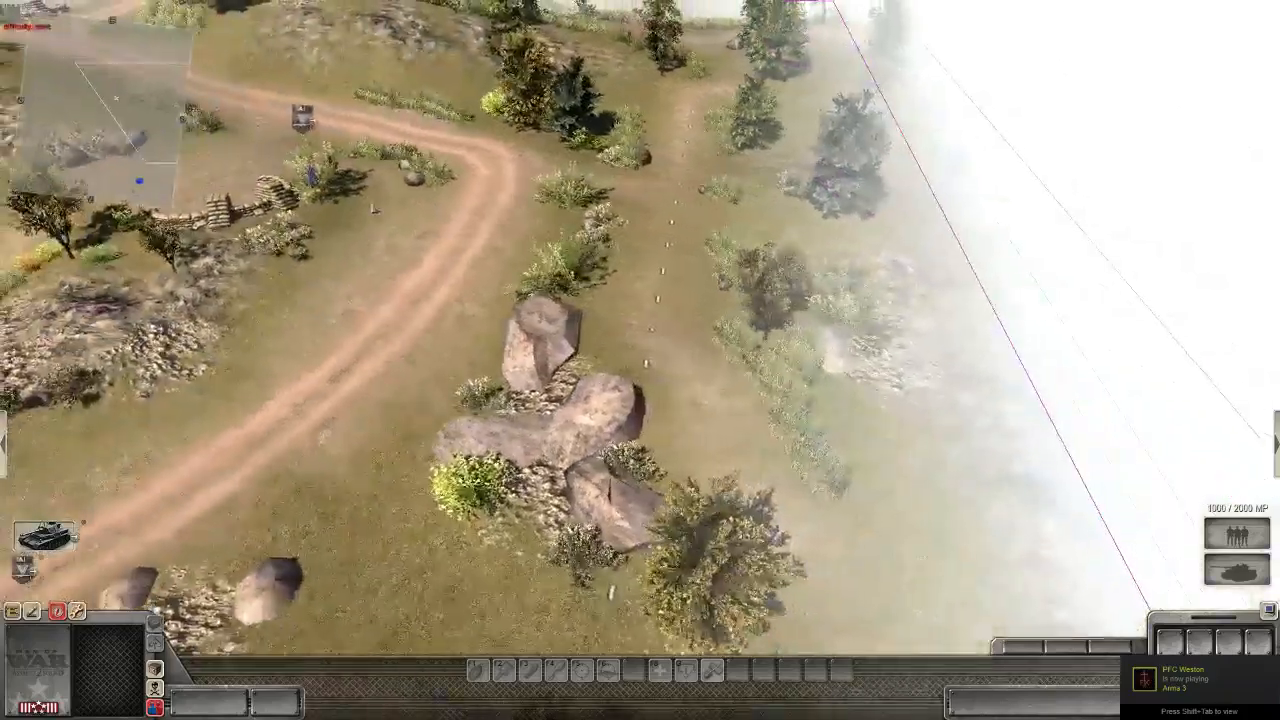
middle_click_drag(647, 252, 562, 287)
- Test the camera limit at the road's map edge, around the tank and past the large rocks, and stop the run
key("Up")
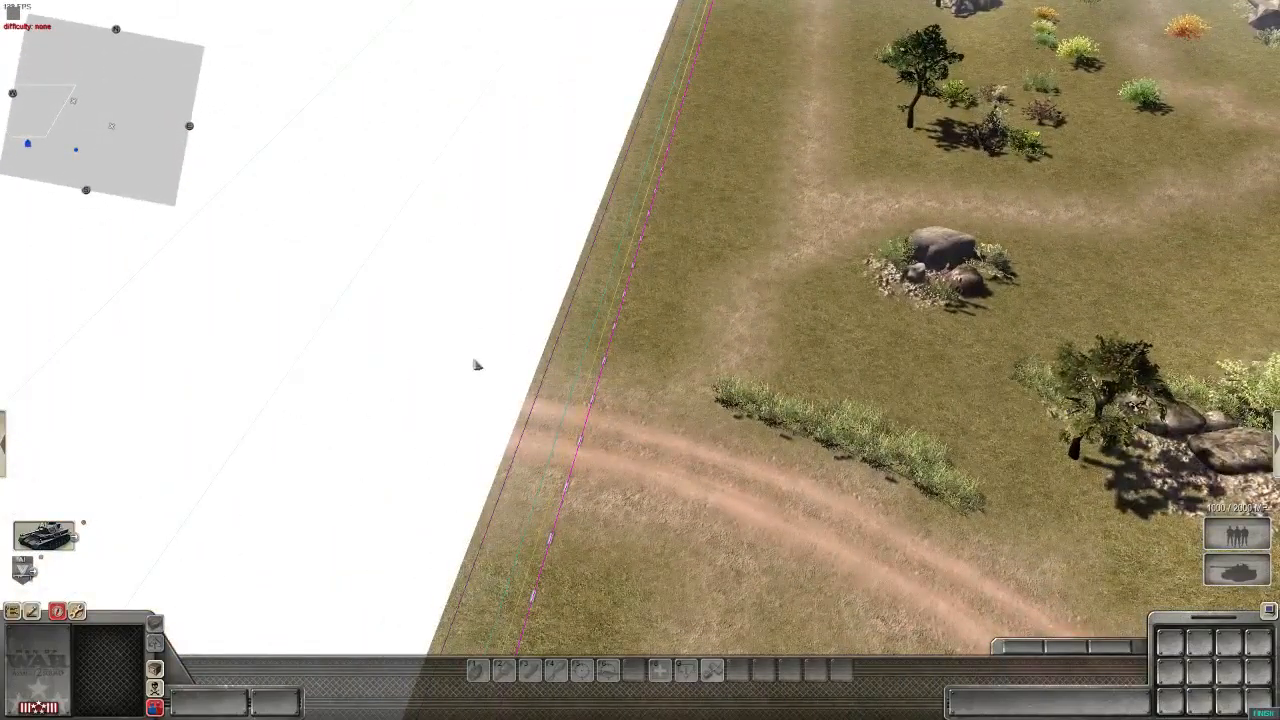
key("Down")
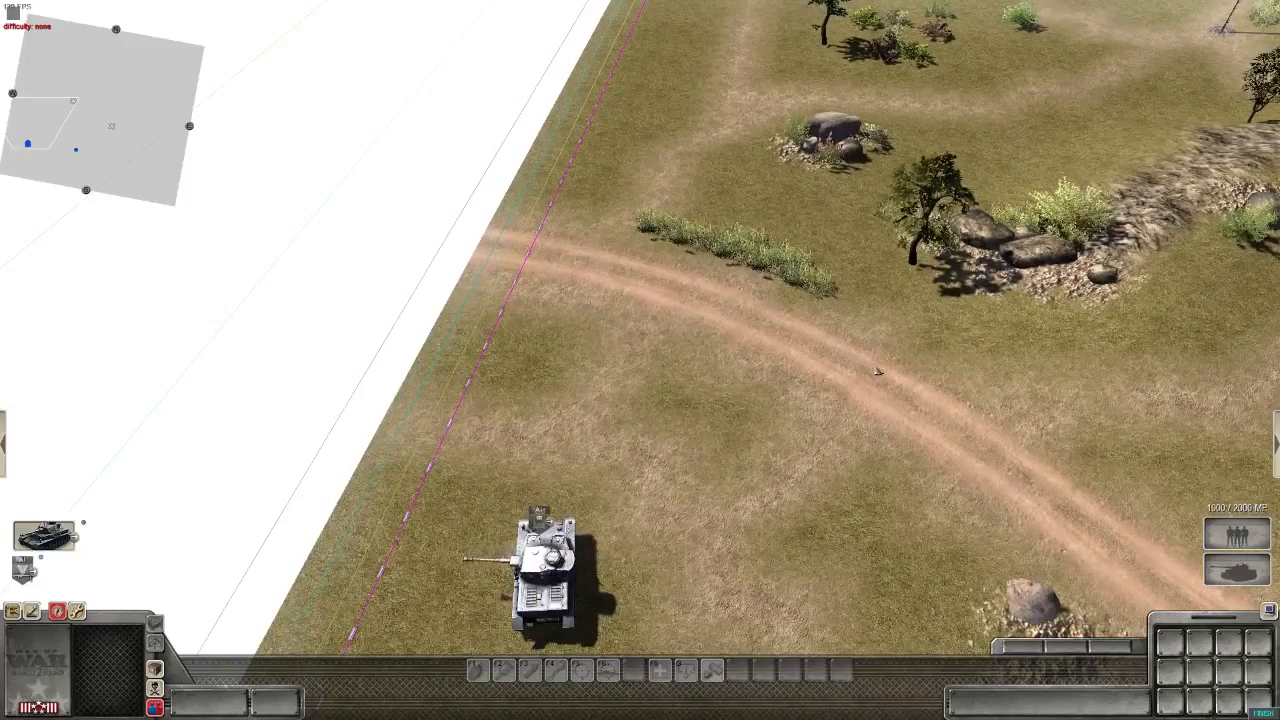
middle_click_drag(838, 364, 350, 300)
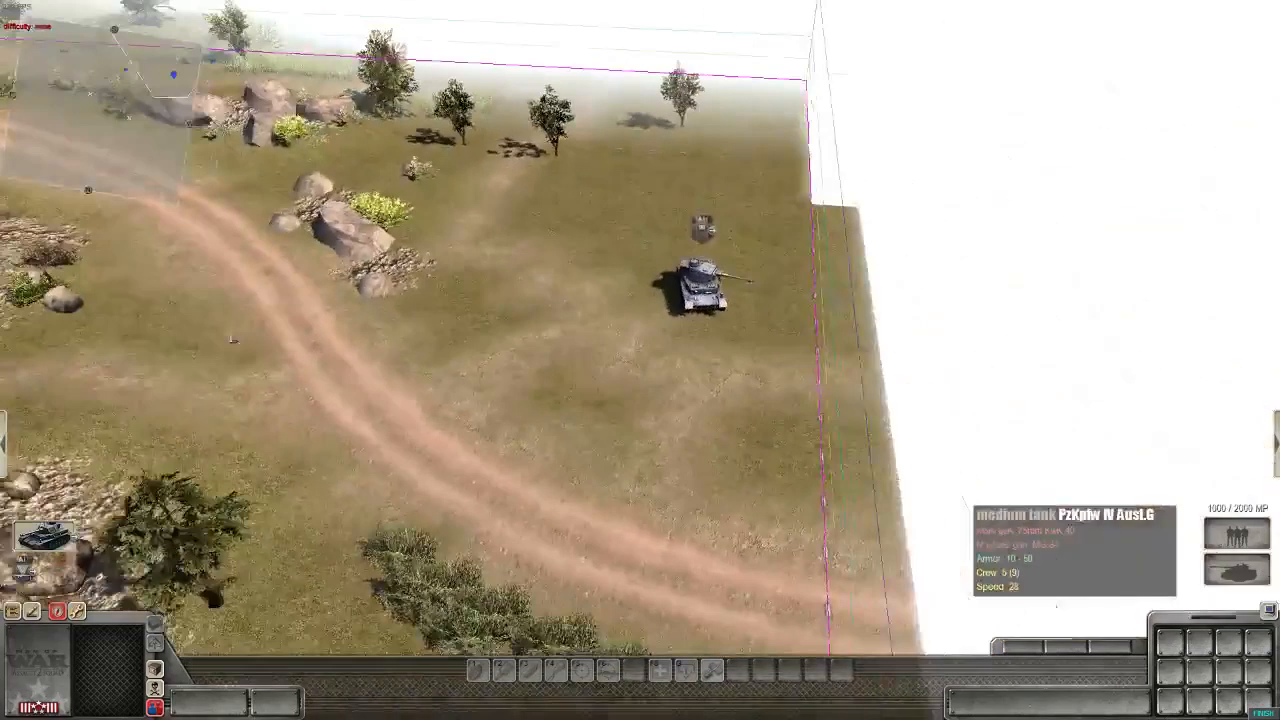
key("Up")
middle_click_drag(694, 286, 380, 335)
key("Up")
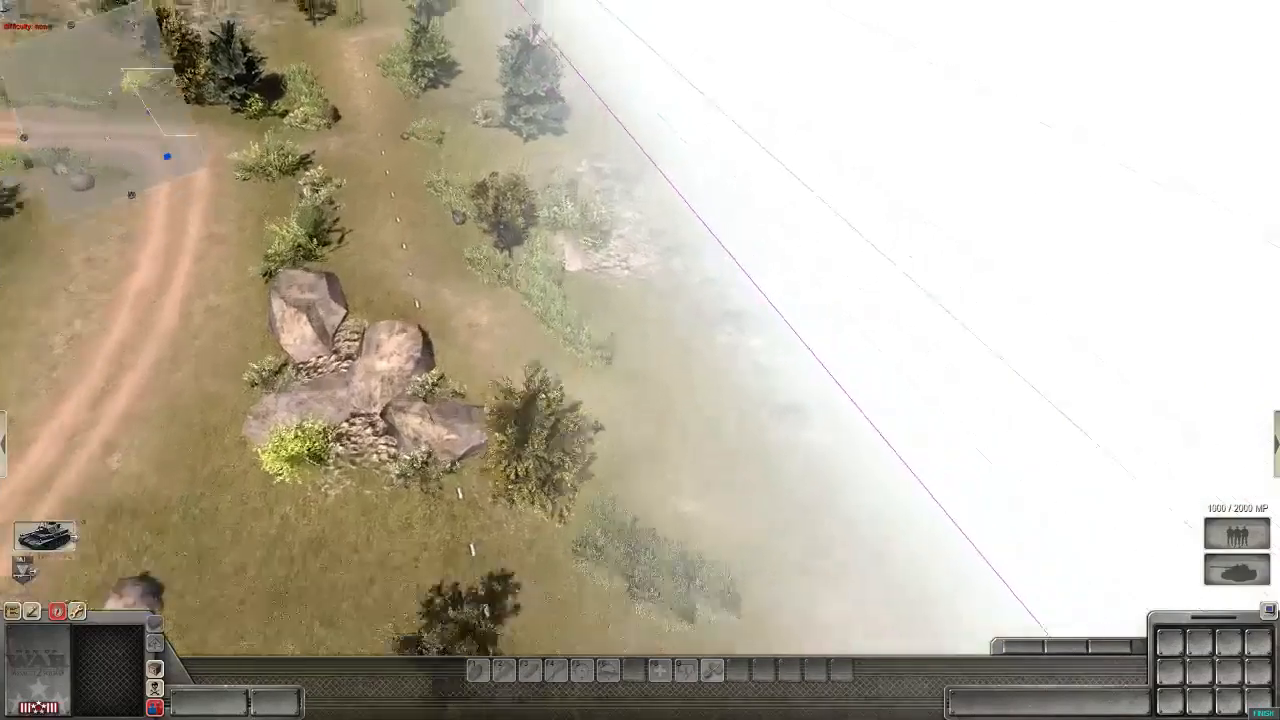
key("Down")
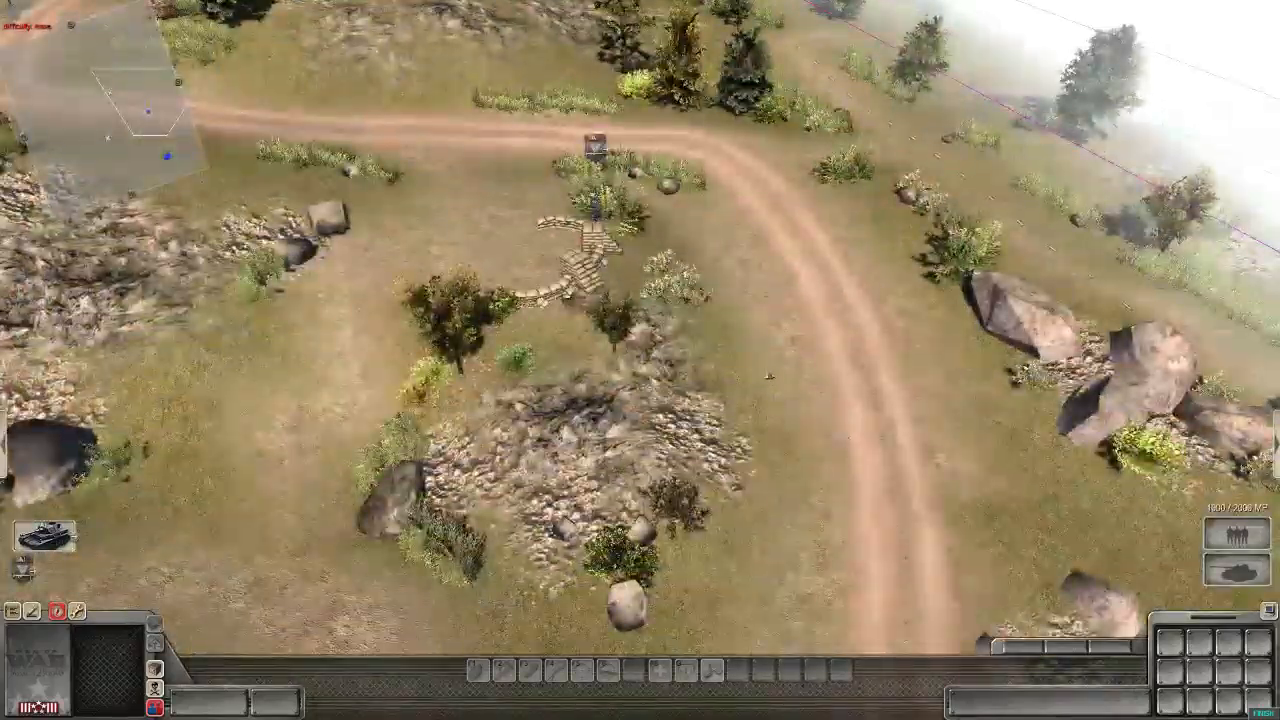
left_click(1263, 713)
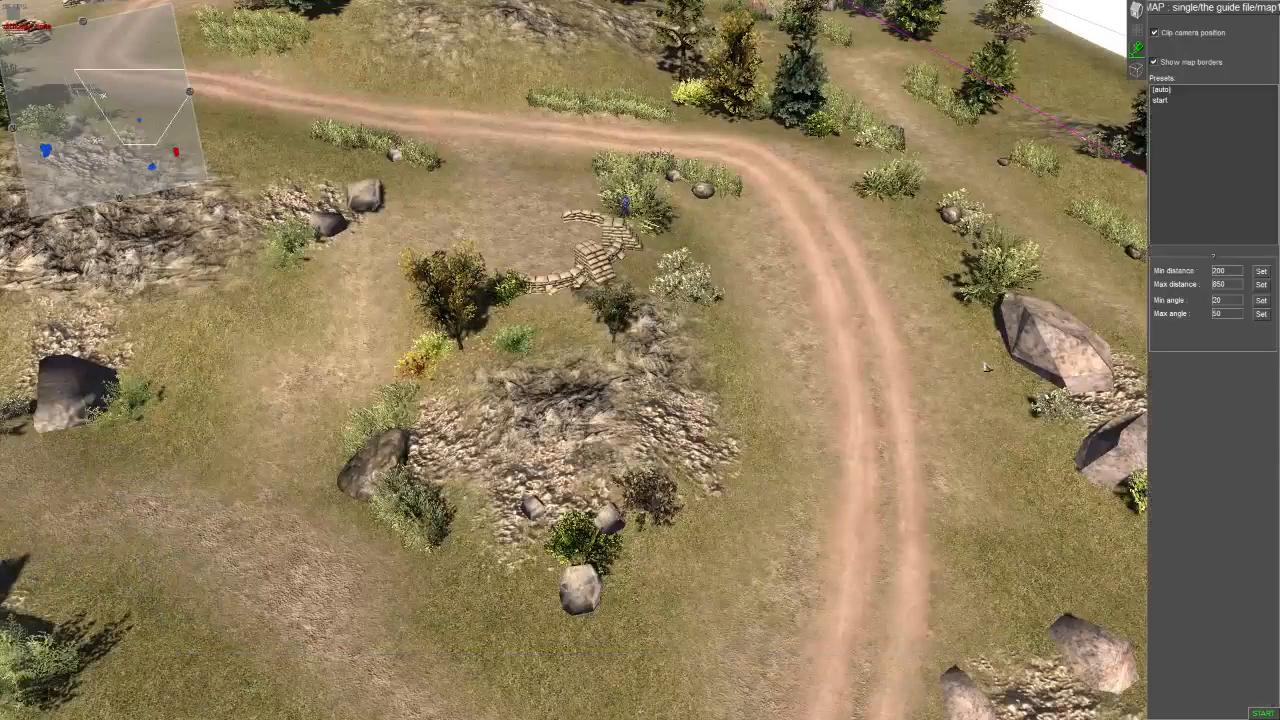
- Turn off camera position clipping and select the start preset with the terrain edge by the large rocks in view
middle_click_drag(1178, 63, 1038, 87)
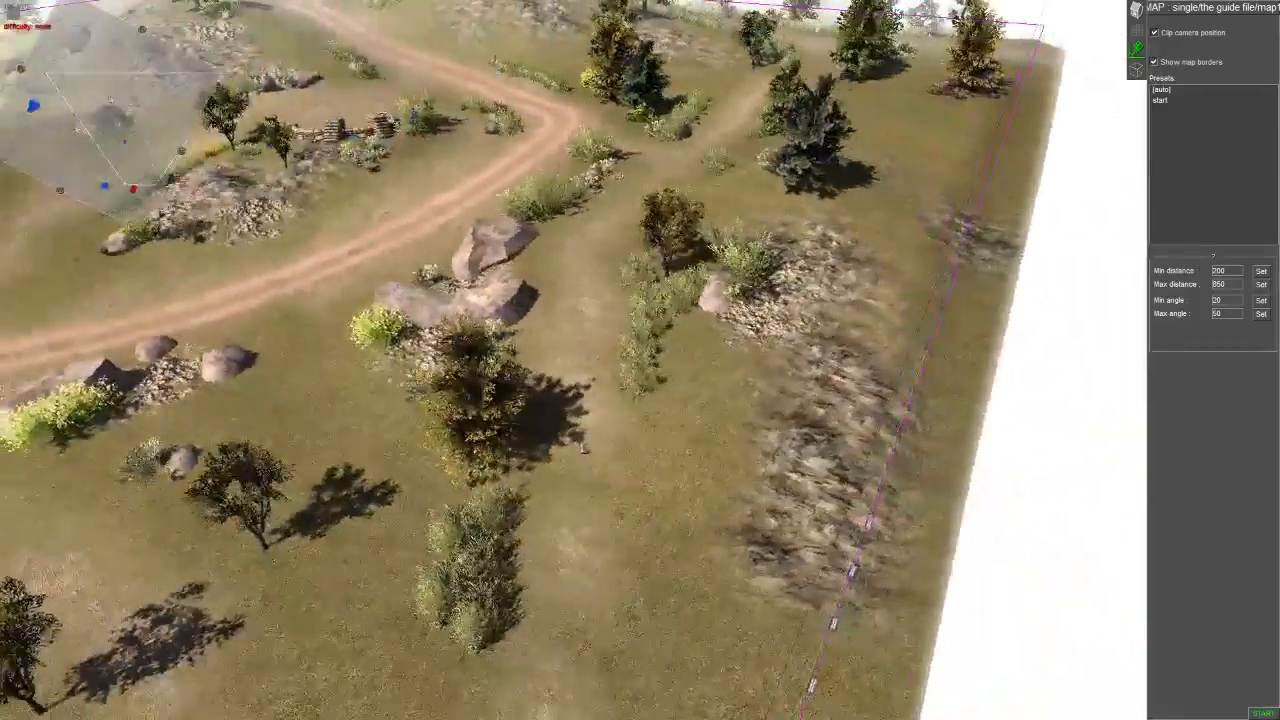
left_click(1155, 34)
scroll(620, 370, "down", 5)
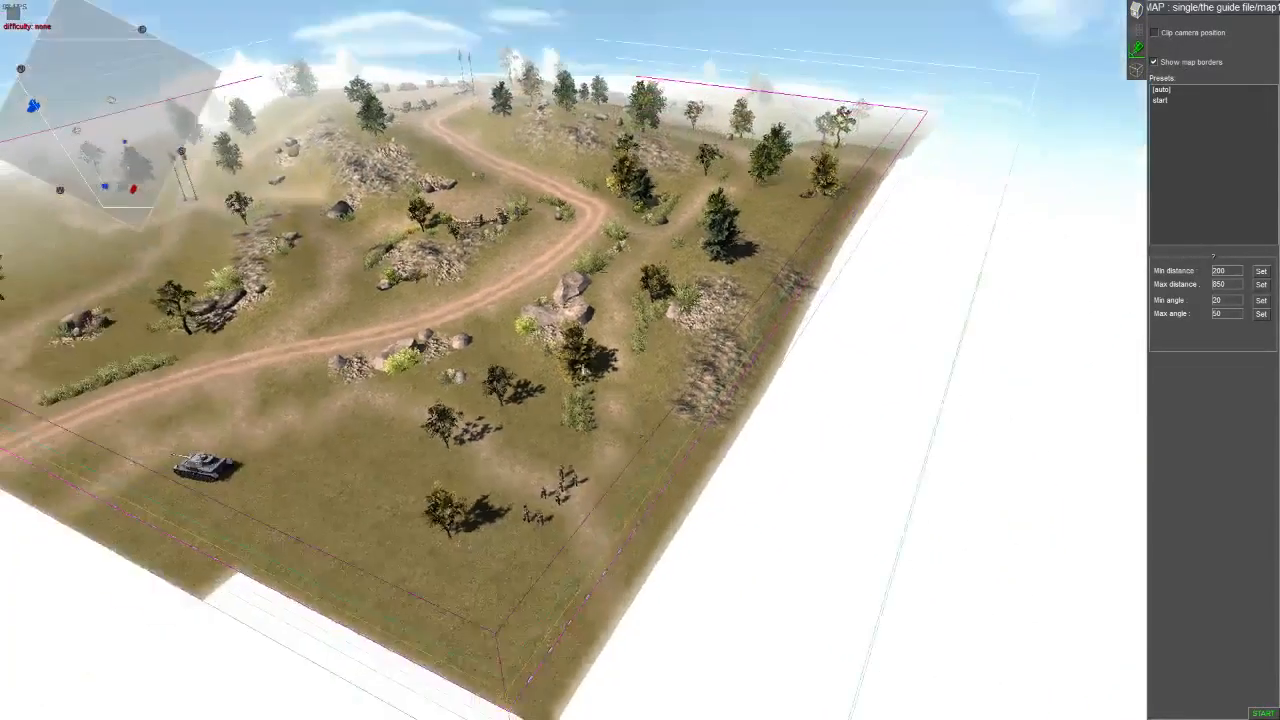
middle_click_drag(610, 360, 648, 434)
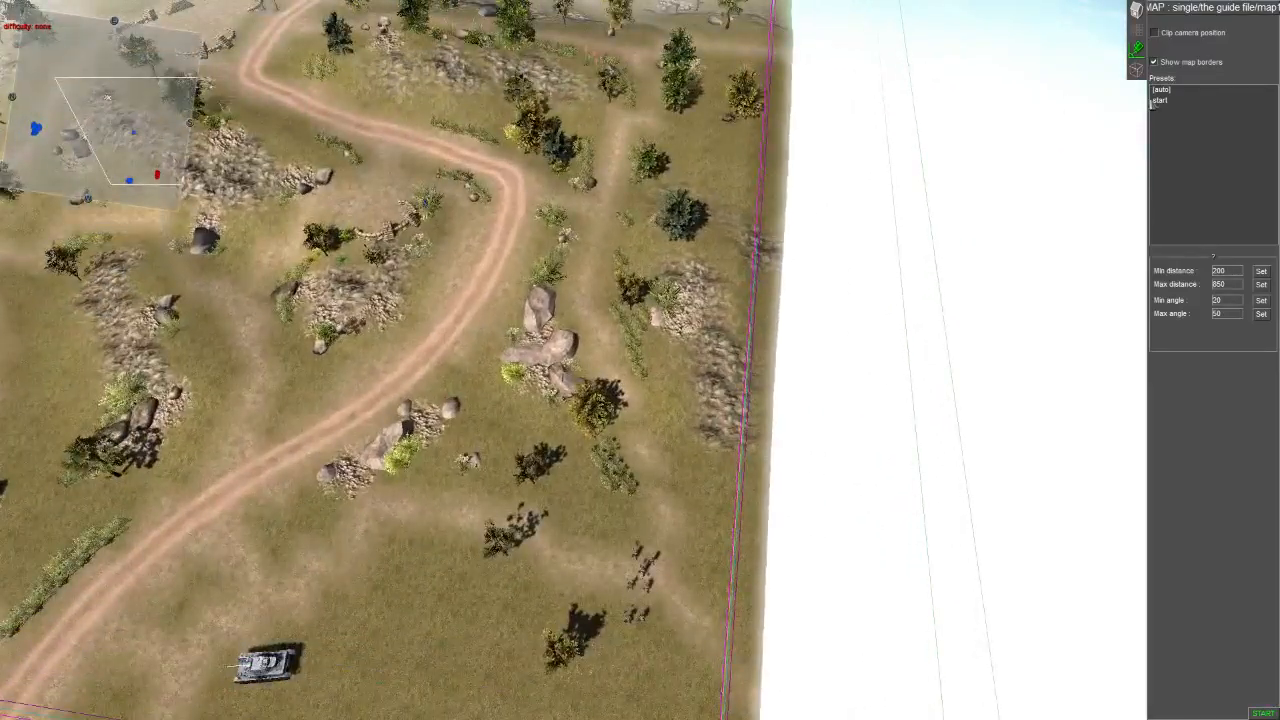
left_click(1160, 102)
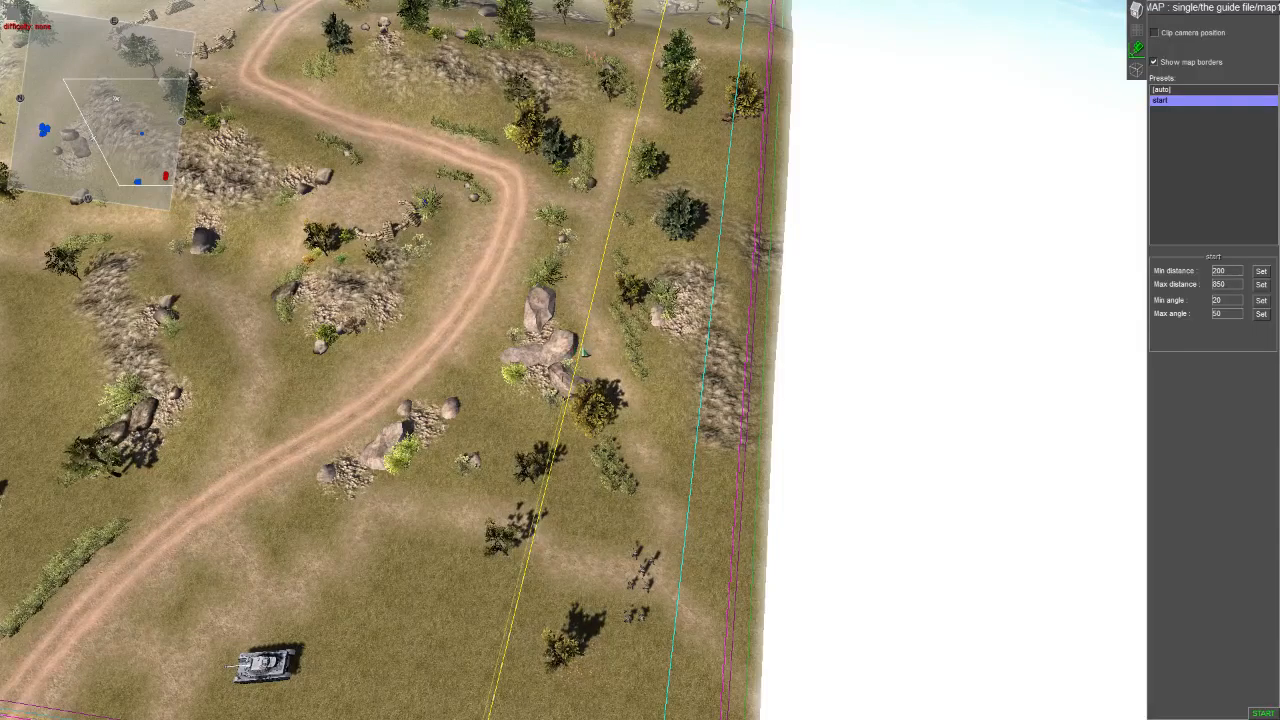
- Move the start preset's yellow and cyan borders outward to the magenta border along the terrain edge beyond the large rocks
left_click_drag(583, 352, 741, 354)
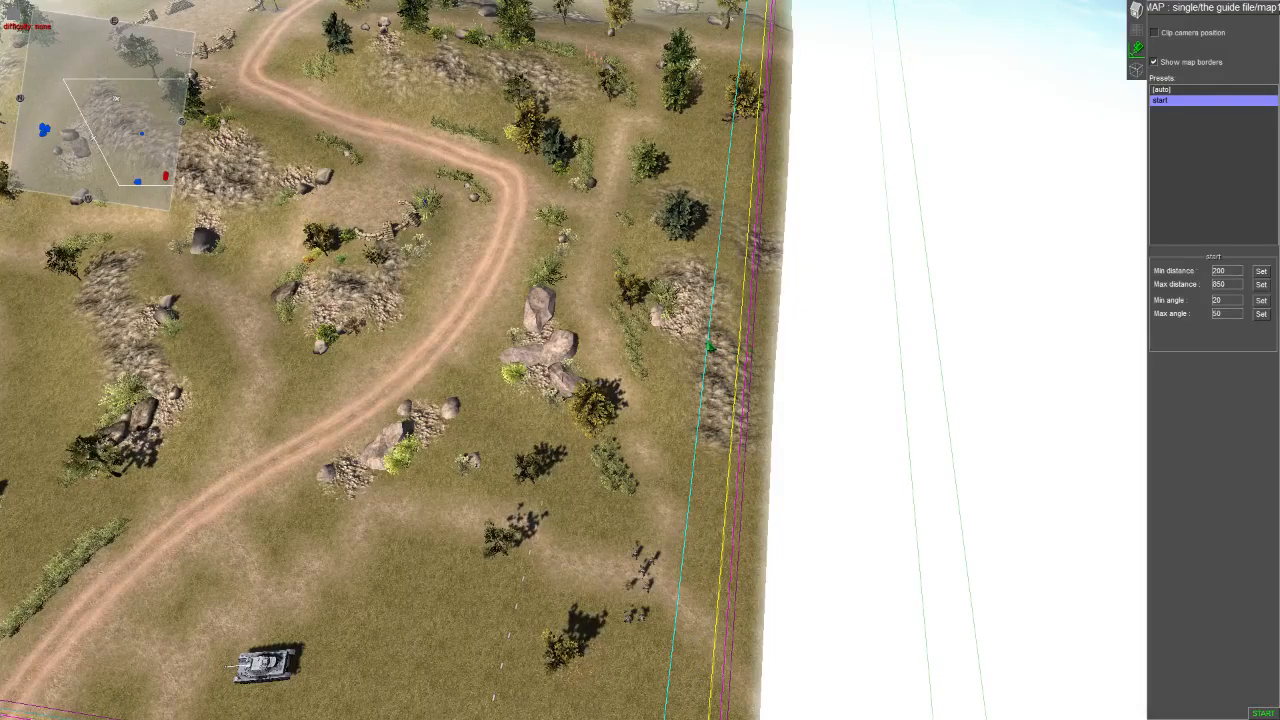
left_click_drag(709, 346, 749, 344)
scroll(752, 312, "down", 1)
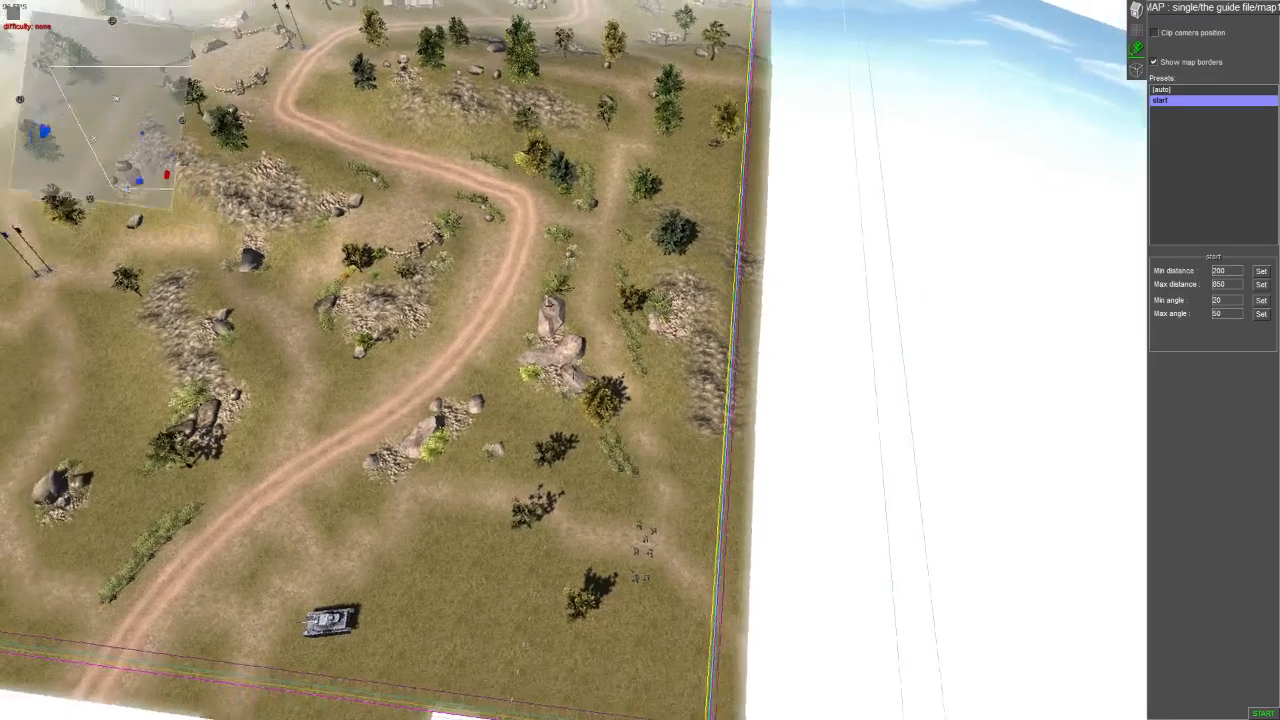
- Save the work and unload the flags mission in the mission editor
middle_click_drag(549, 303, 460, 203)
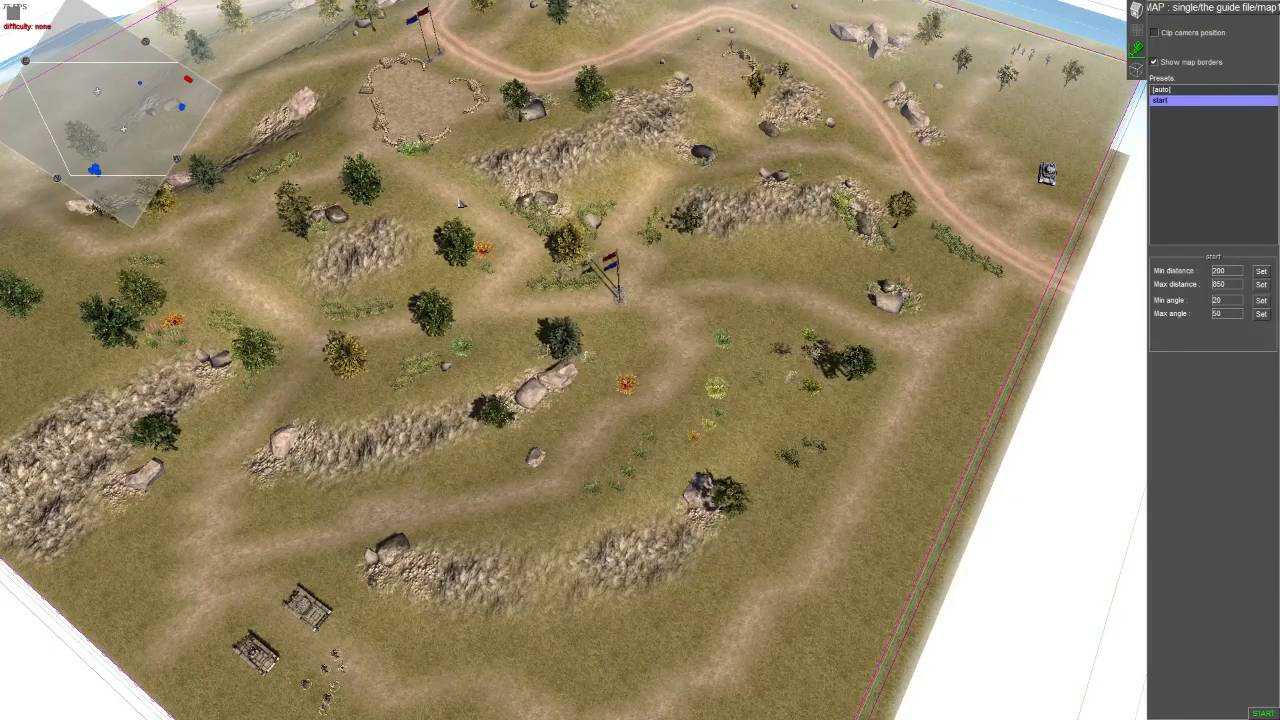
key("F3")
key("ctrl+s")
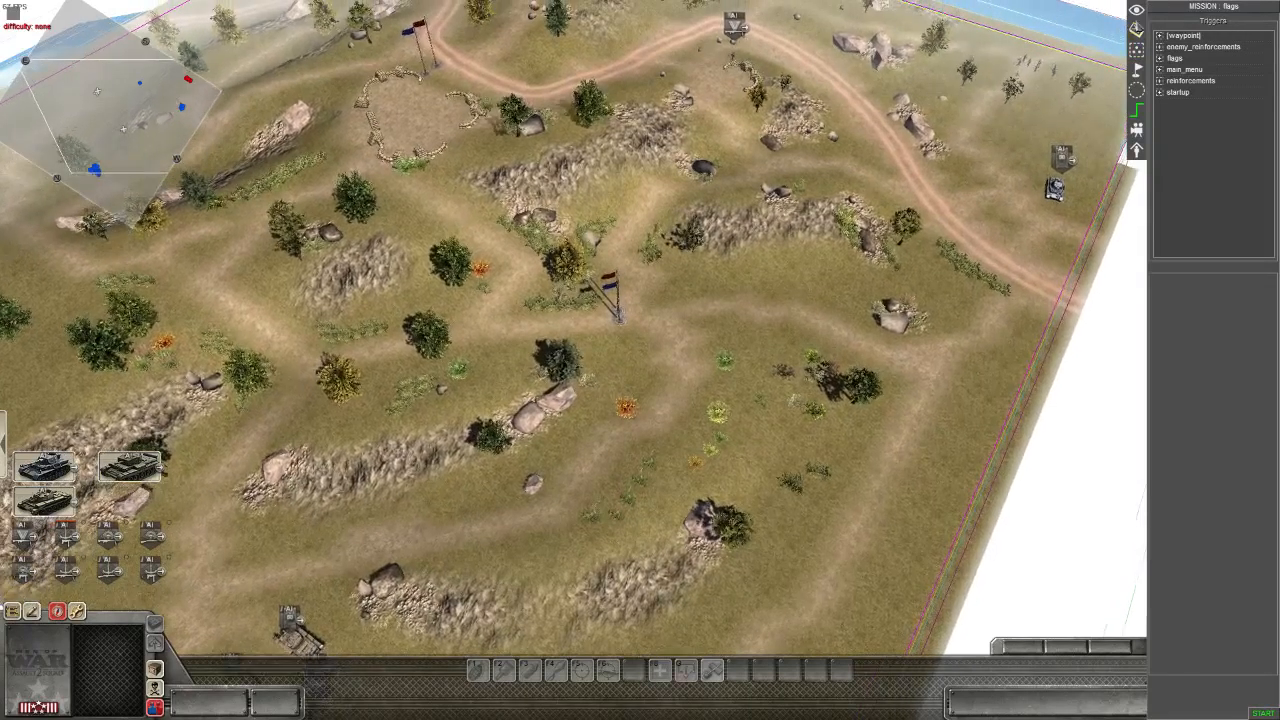
key("Escape")
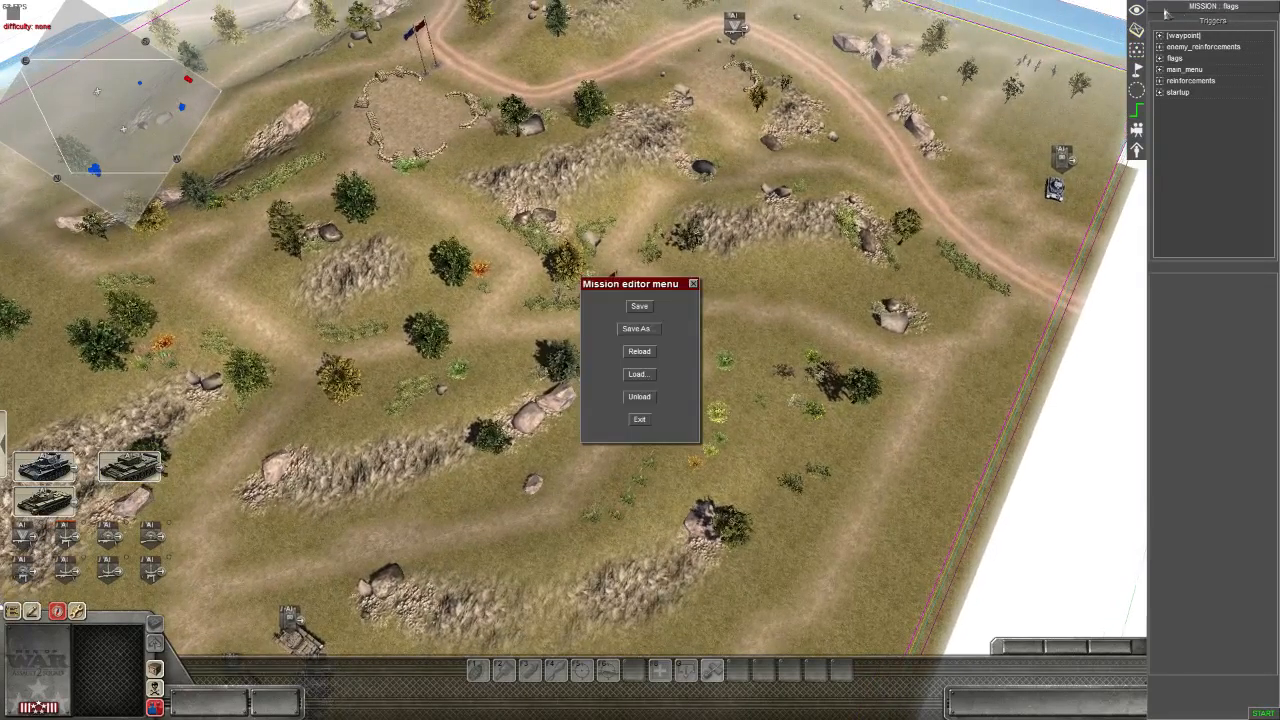
left_click(639, 397)
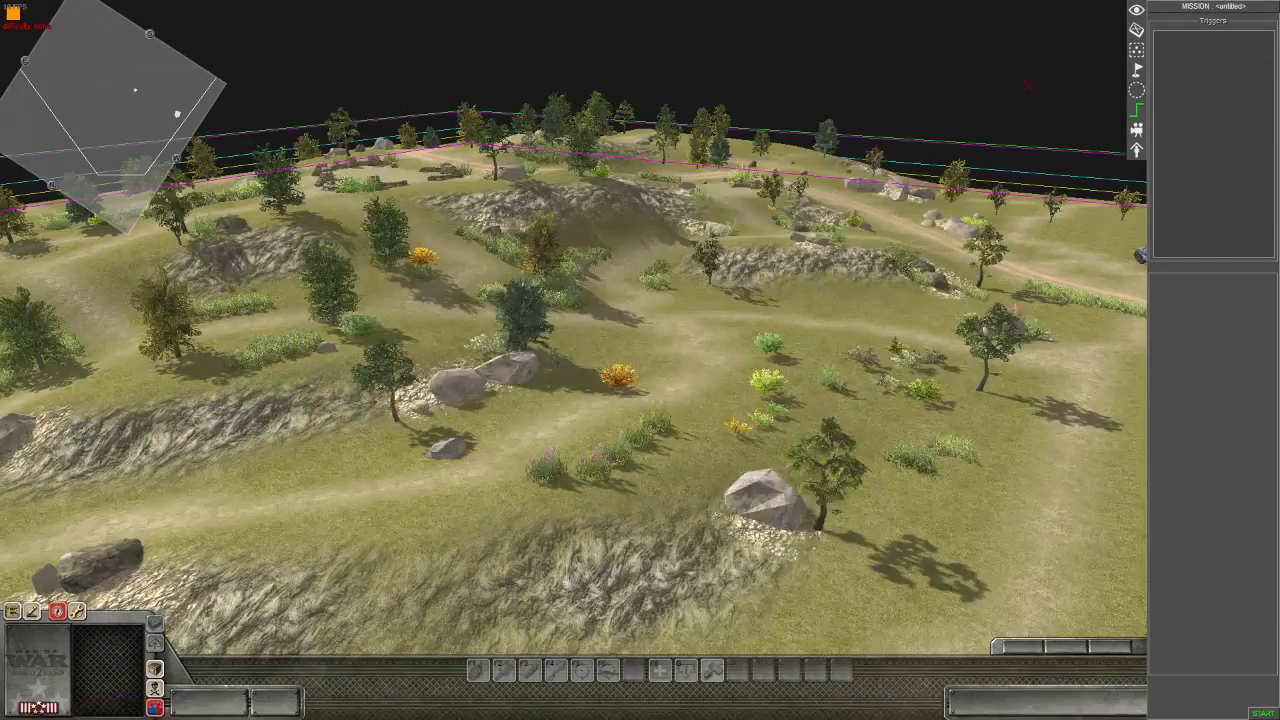
- Switch to map editing at the map corner near the tank and activate the terrain Polygons brush
scroll(853, 313, "down", 3)
middle_click_drag(854, 315, 791, 358)
key("F2")
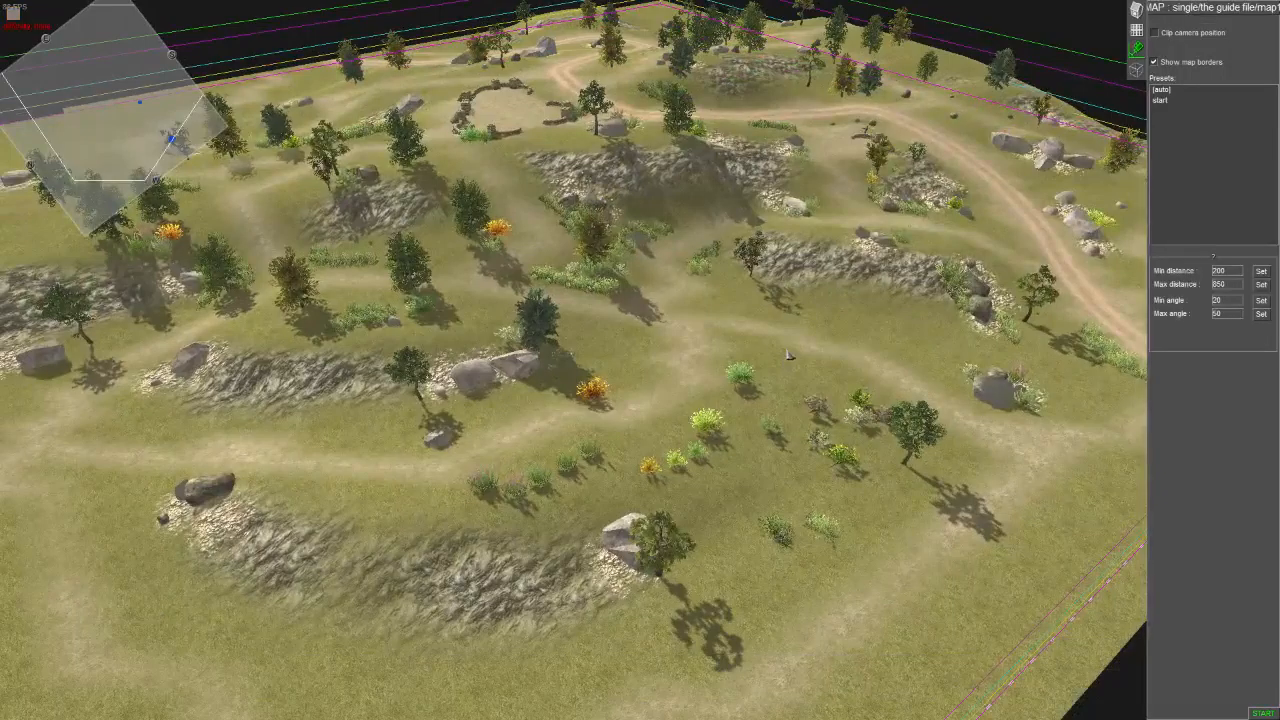
key("Right")
middle_click_drag(789, 355, 1168, 49)
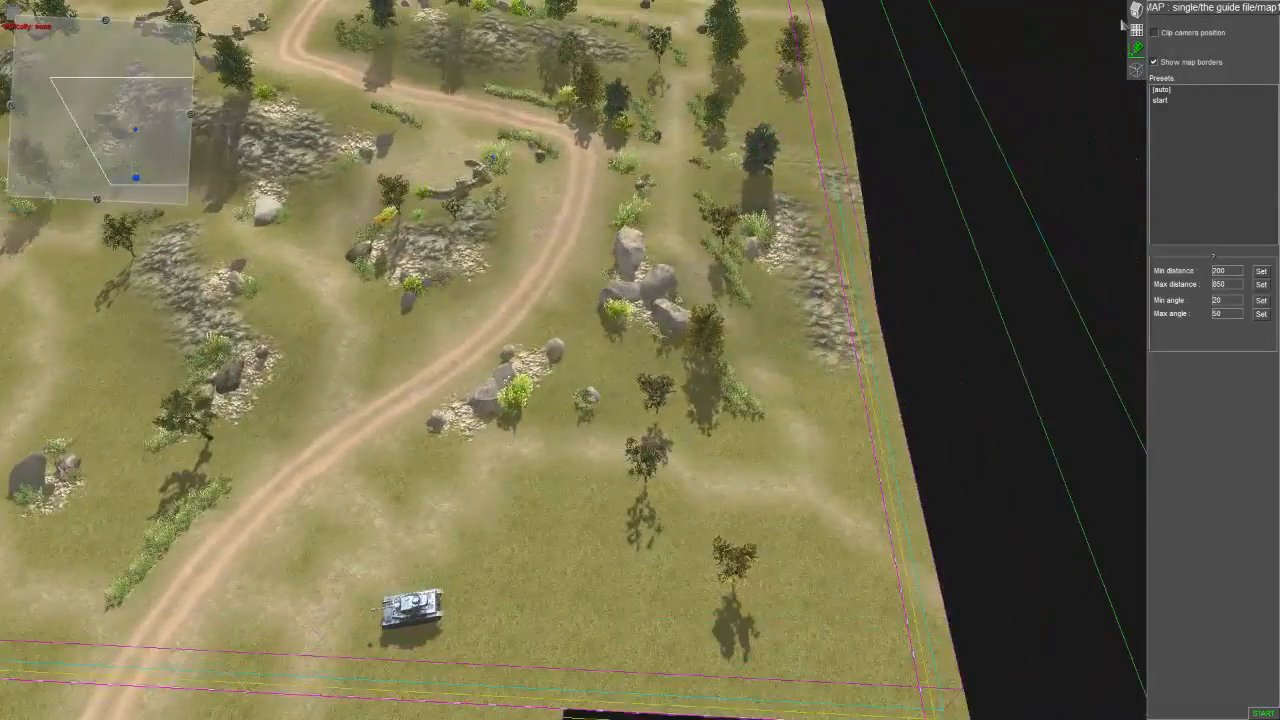
left_click(1136, 30)
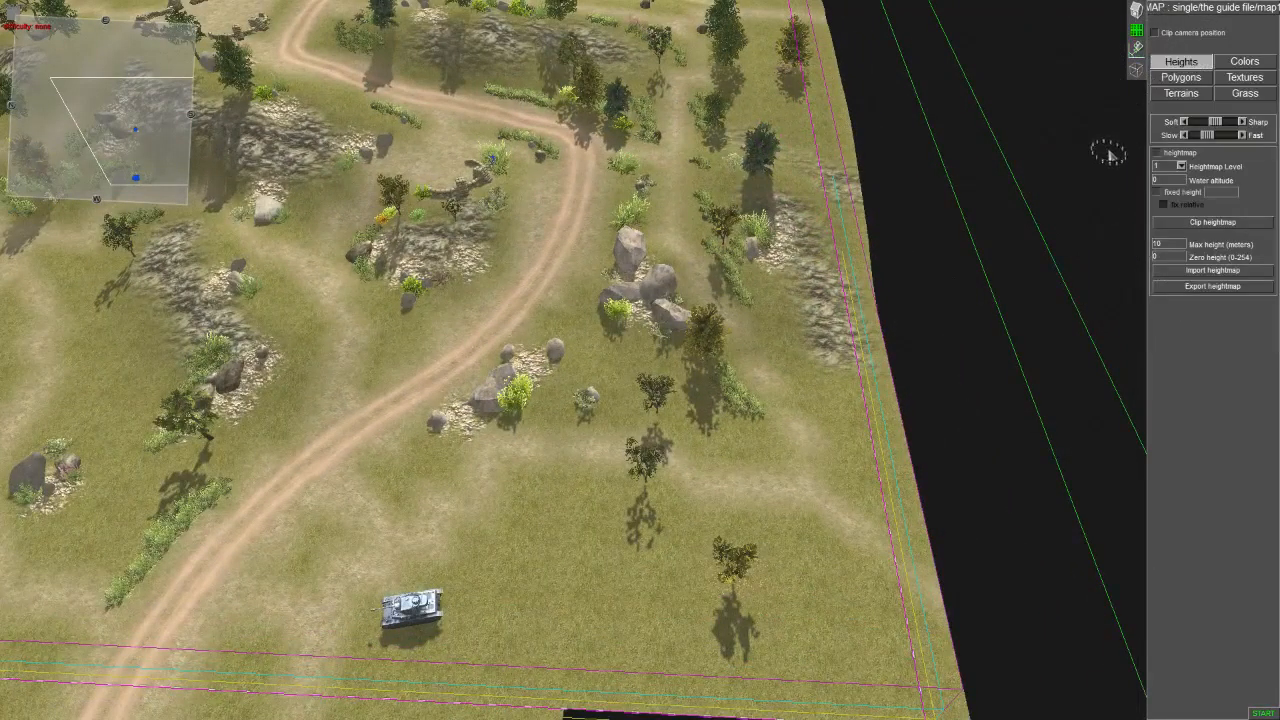
left_click(1184, 80)
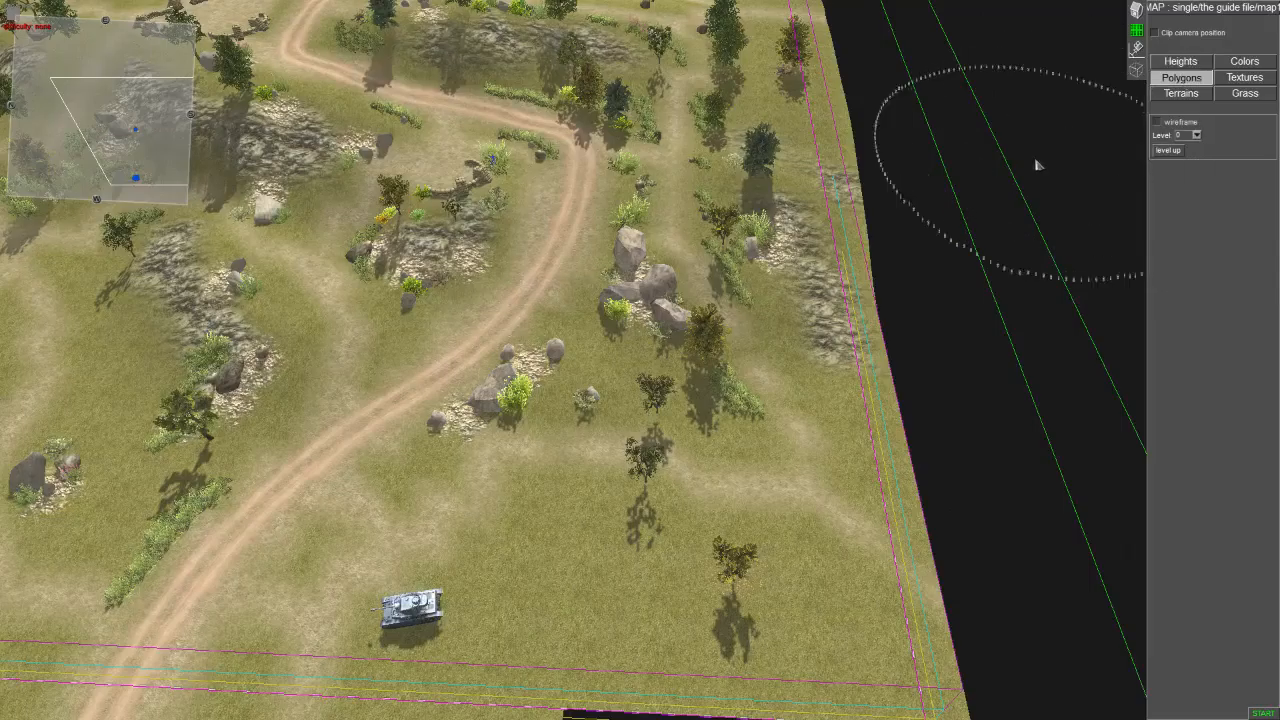
- Add terrain polygons beyond the magenta border along the edge starting at the tank's corner, out to the green border
middle_click_drag(1038, 164, 3, 10)
middle_click_drag(560, 266, 568, 208)
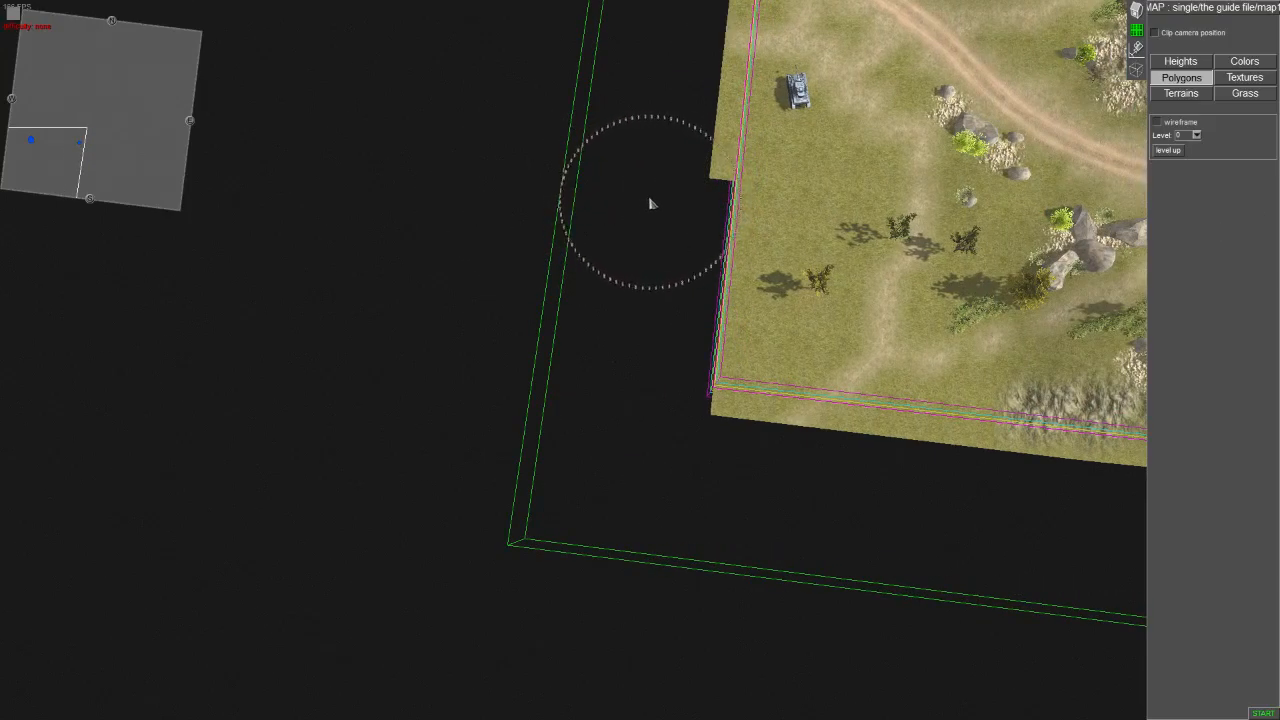
mouse_move(650, 178)
left_mouse_down()
mouse_move(630, 438)
mouse_move(592, 475)
mouse_move(603, 360)
mouse_move(600, 463)
mouse_move(938, 529)
left_mouse_up()
middle_click_drag(912, 525, 742, 521)
mouse_move(491, 508)
left_mouse_down()
mouse_move(843, 574)
mouse_move(940, 574)
left_mouse_up()
middle_click_drag(940, 574, 653, 492)
left_click_drag(387, 405, 900, 478)
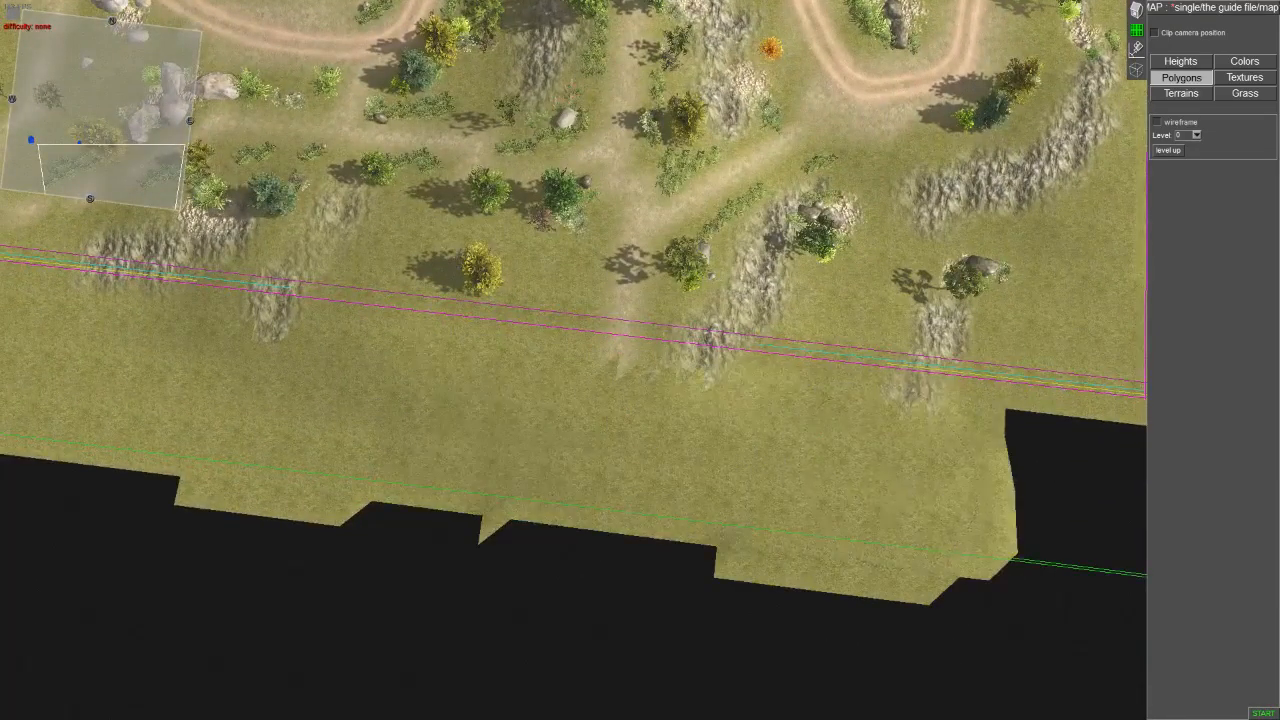
- Extend the terrain with polygons along the remaining map edges, filling the area between the magenta and green borders
middle_click_drag(900, 478, 480, 494)
mouse_move(480, 494)
left_mouse_down()
mouse_move(679, 522)
mouse_move(709, 391)
mouse_move(703, 251)
left_mouse_up()
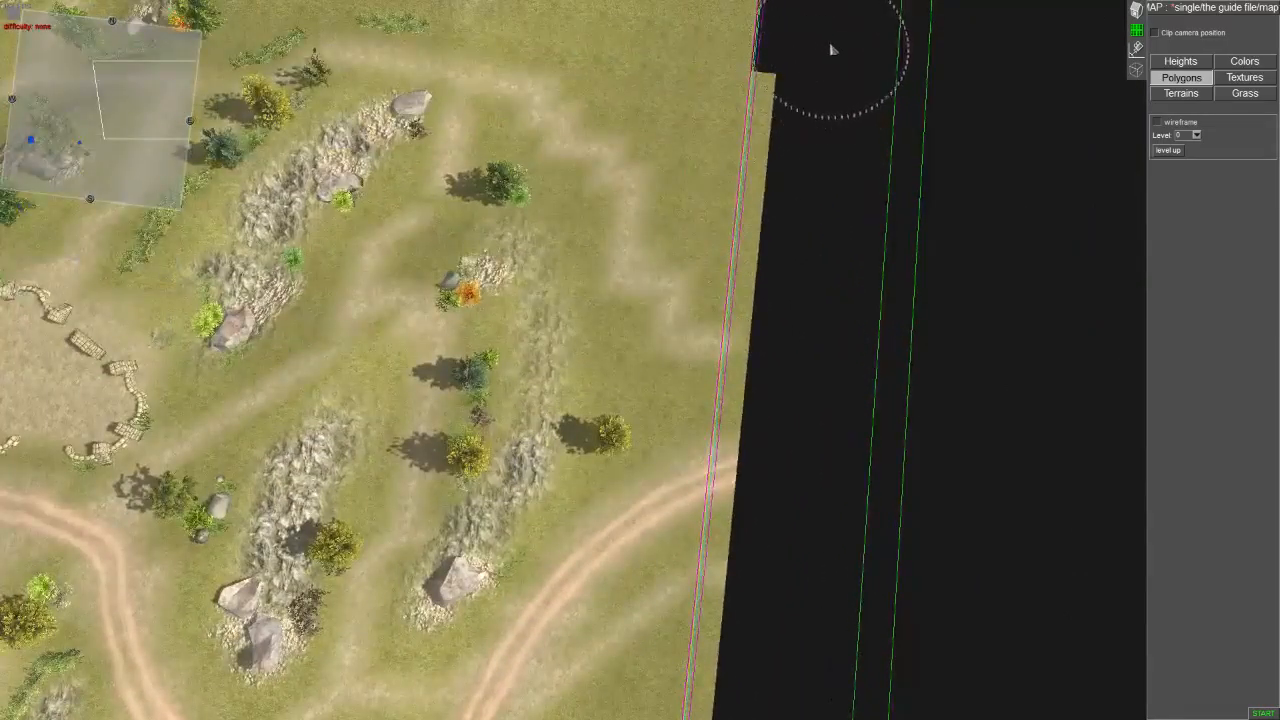
mouse_move(831, 46)
left_mouse_down()
mouse_move(793, 717)
mouse_move(755, 604)
mouse_move(915, 262)
mouse_move(829, 265)
mouse_move(849, 163)
mouse_move(882, 160)
mouse_move(950, 55)
mouse_move(349, 82)
left_mouse_up()
key("Up")
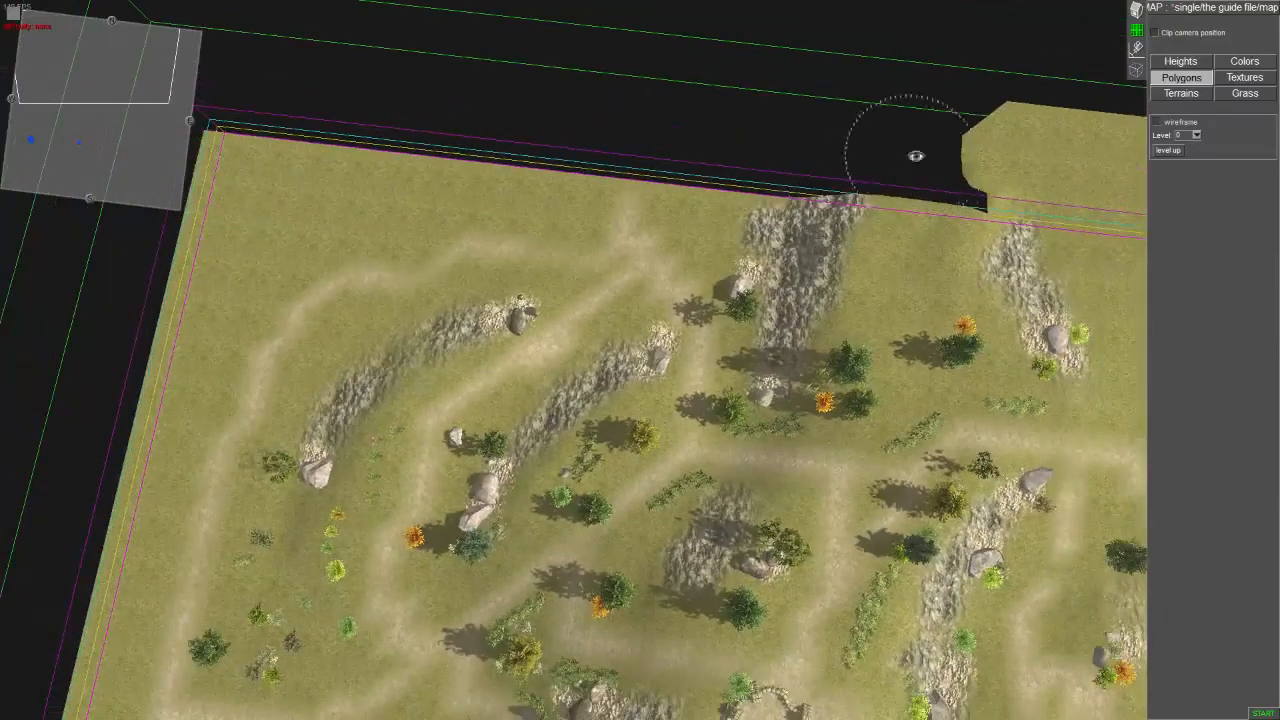
mouse_move(914, 149)
left_mouse_down()
mouse_move(194, 86)
mouse_move(438, 117)
mouse_move(560, 69)
mouse_move(522, 524)
mouse_move(518, 207)
left_mouse_up()
left_click_drag(522, 22, 480, 355)
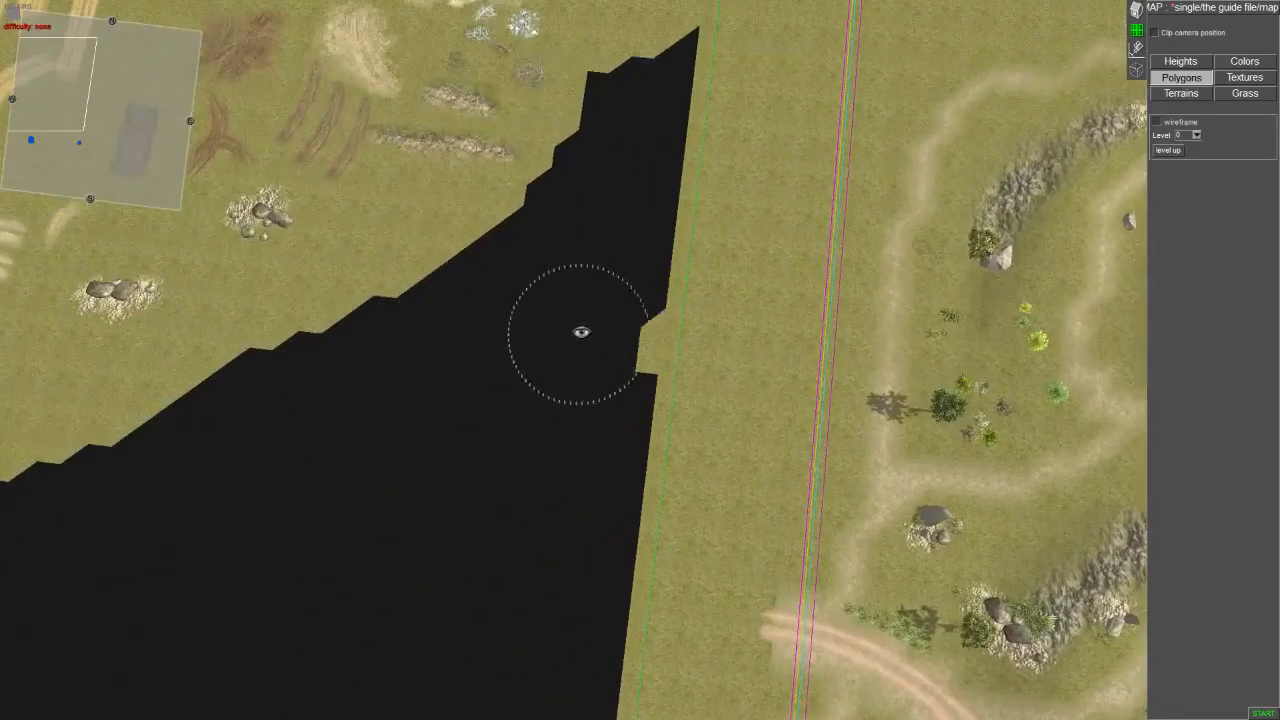
mouse_move(577, 332)
left_mouse_down()
mouse_move(509, 715)
mouse_move(536, 199)
mouse_move(477, 389)
mouse_move(589, 491)
mouse_move(647, 503)
left_mouse_up()
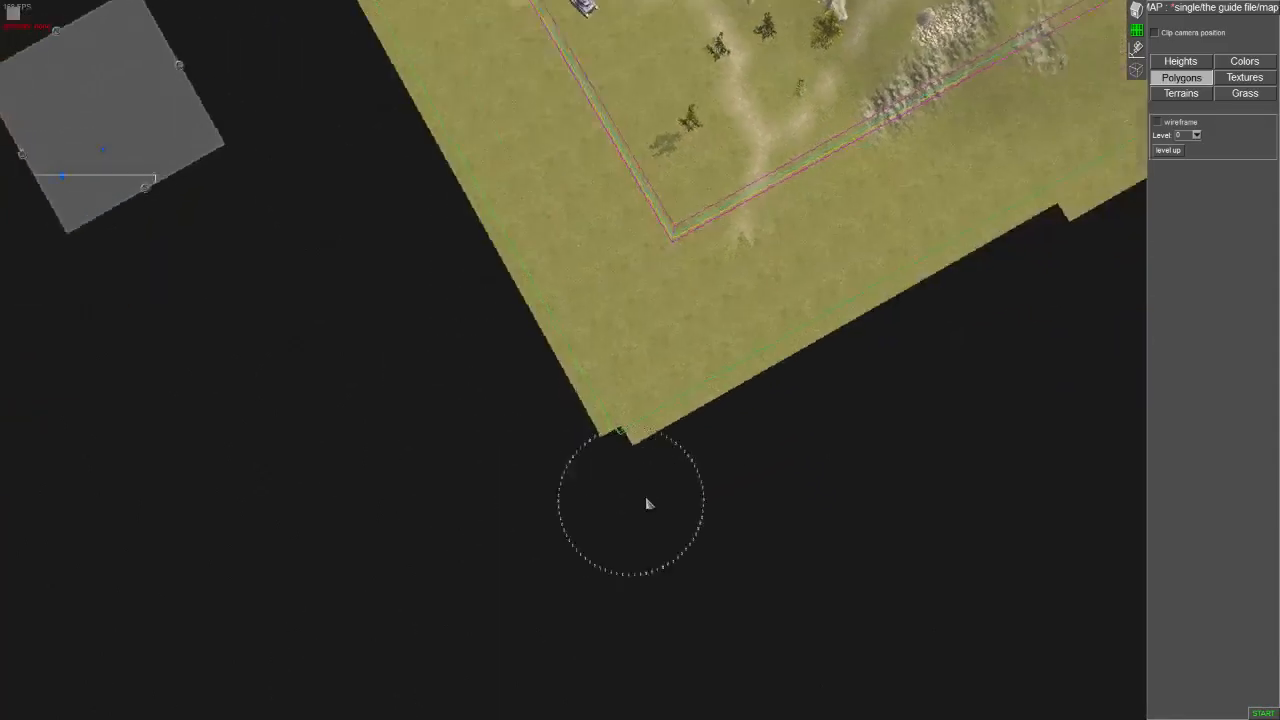
- Clean up the terrain polygons around the corner near the tank and along the adjoining edge to match the green border
middle_click_drag(647, 503, 733, 461)
left_click_drag(617, 503, 663, 257)
mouse_move(728, 405)
left_mouse_down()
mouse_move(731, 329)
mouse_move(710, 446)
left_mouse_up()
mouse_move(770, 177)
left_mouse_down()
mouse_move(774, 97)
mouse_move(666, 6)
left_mouse_up()
key("ctrl+z")
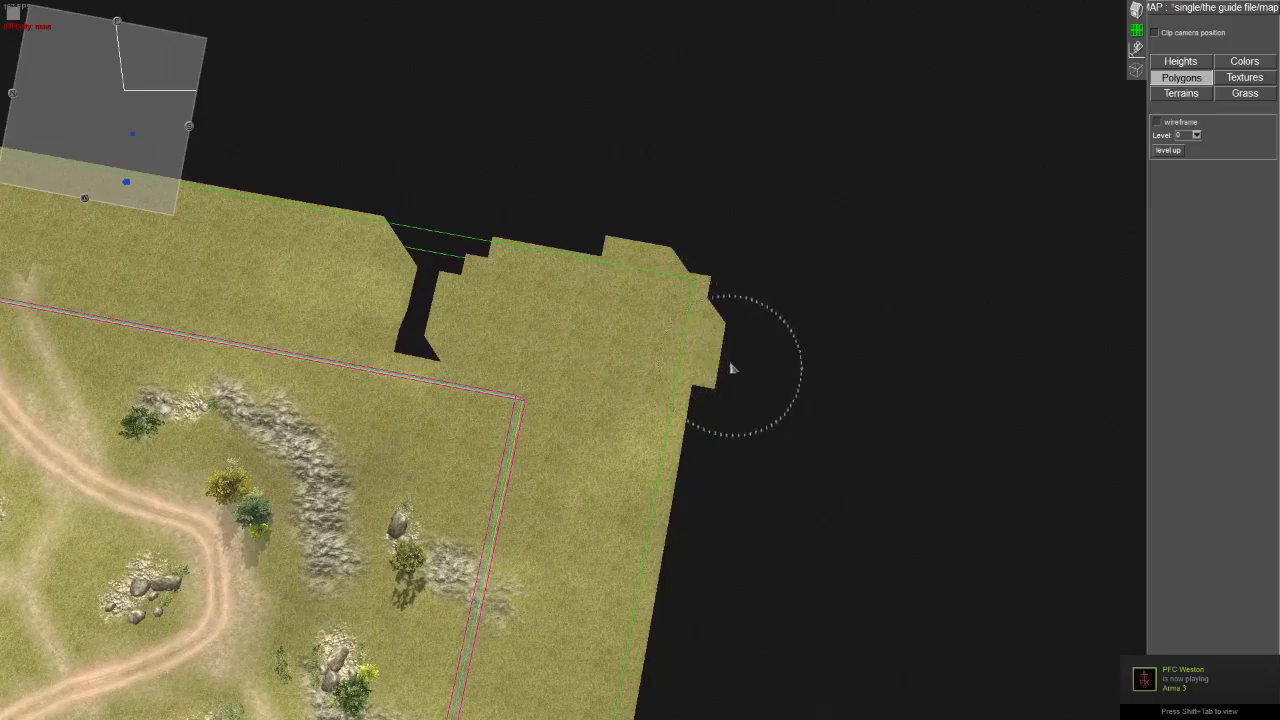
- Trim the overhanging terrain at the corner beyond the road bend and fill the gap inside the green border
left_click_drag(768, 372, 775, 354)
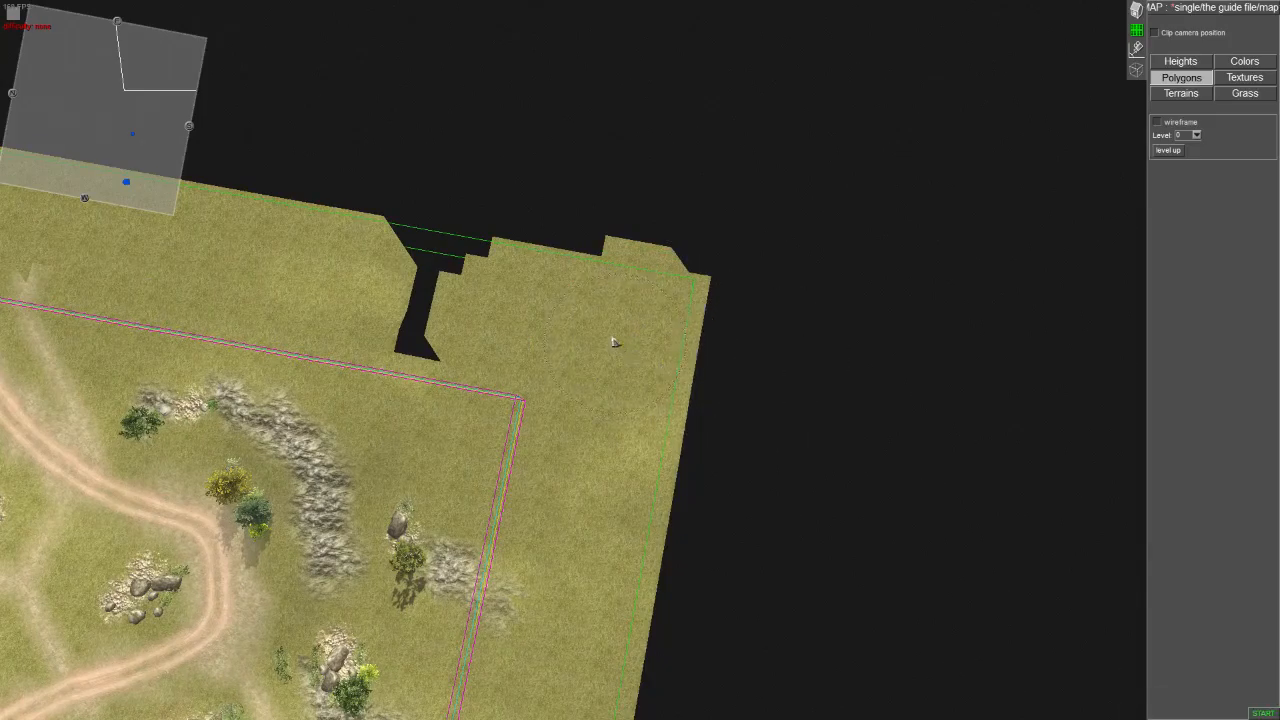
left_click(653, 201)
middle_click_drag(654, 200, 357, 141)
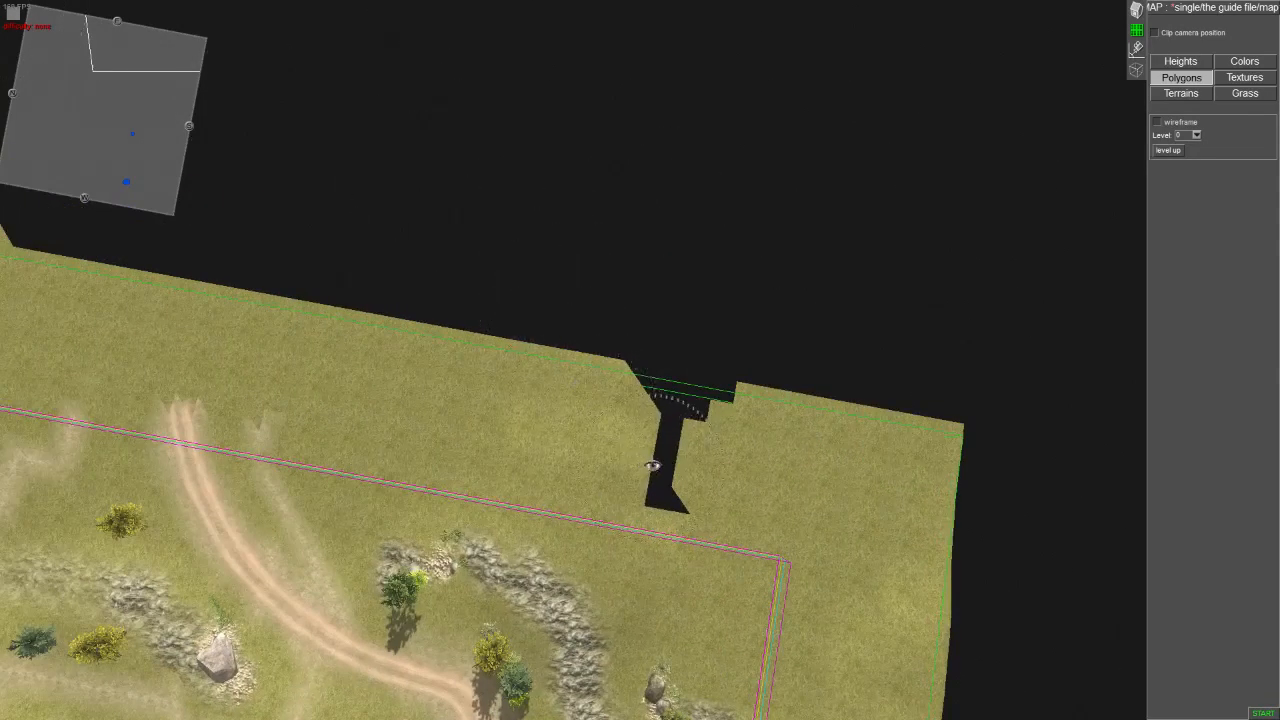
key("ctrl+z")
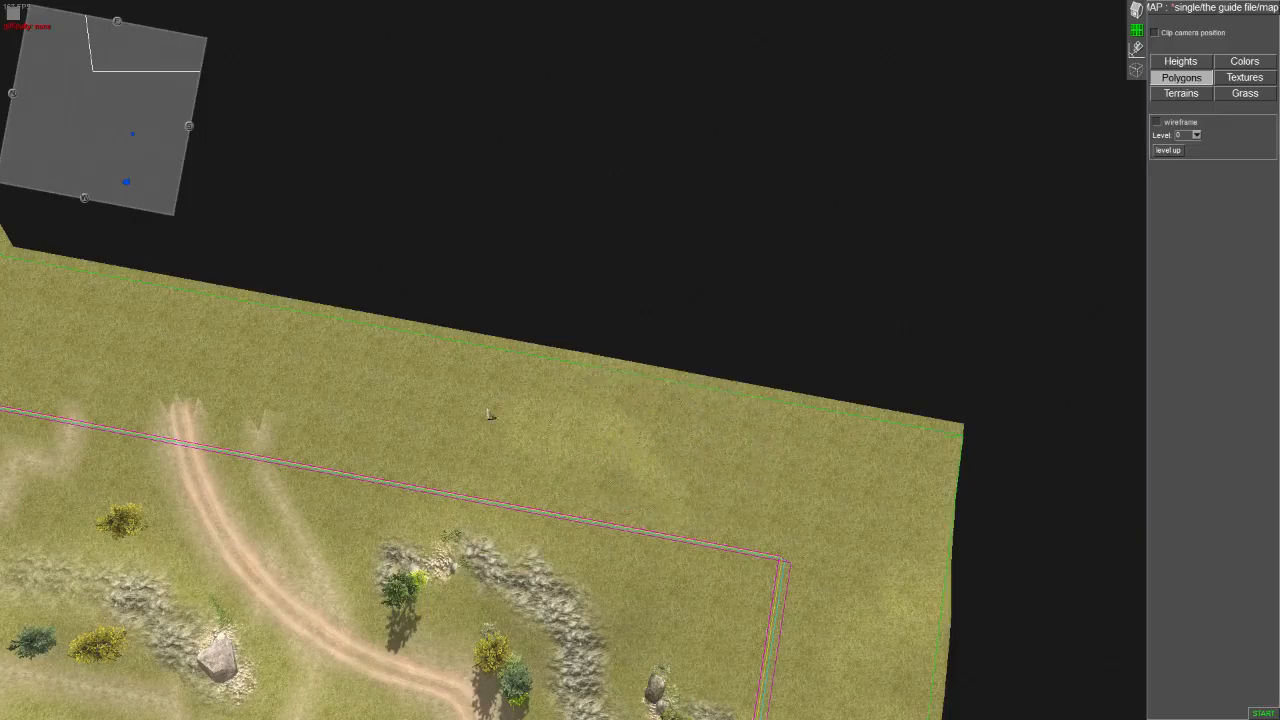
- Remove the terrain protrusions outside the green border at the next corner and fill the corner's missing polygons
middle_click_drag(489, 414, 792, 90)
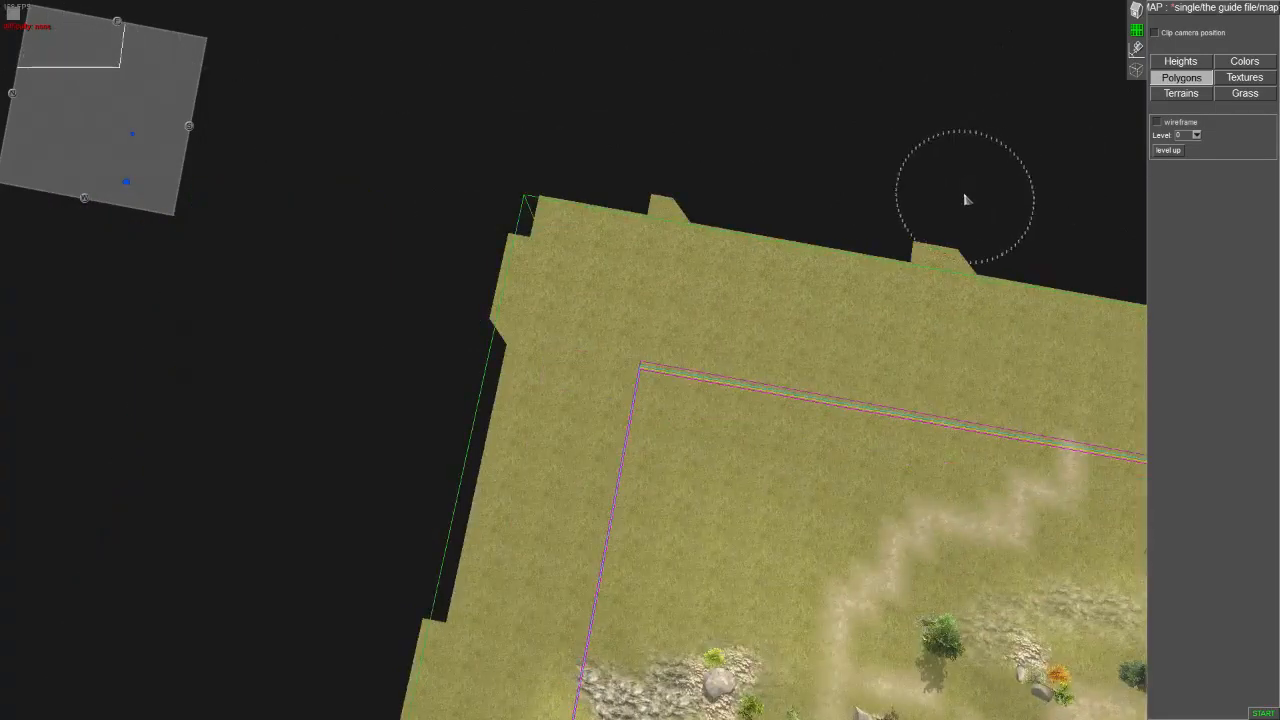
left_click(965, 200)
left_click(661, 151)
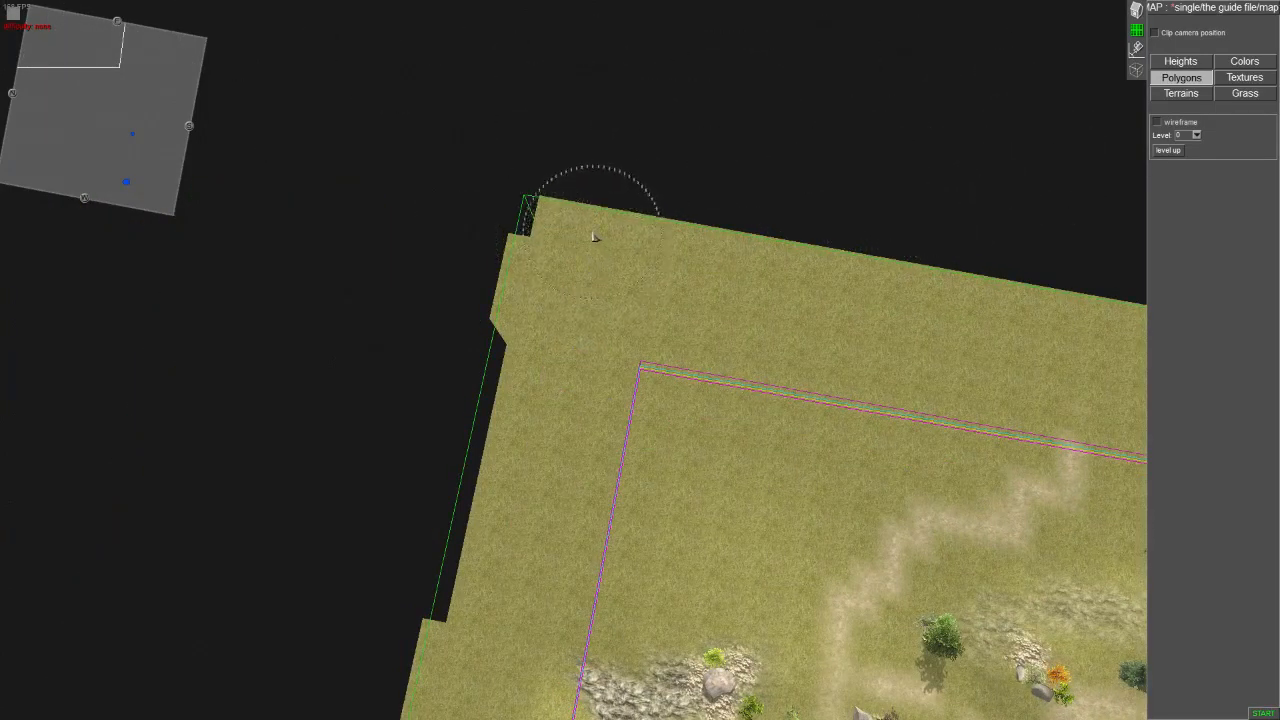
left_click_drag(593, 236, 591, 187)
left_click_drag(658, 153, 535, 123)
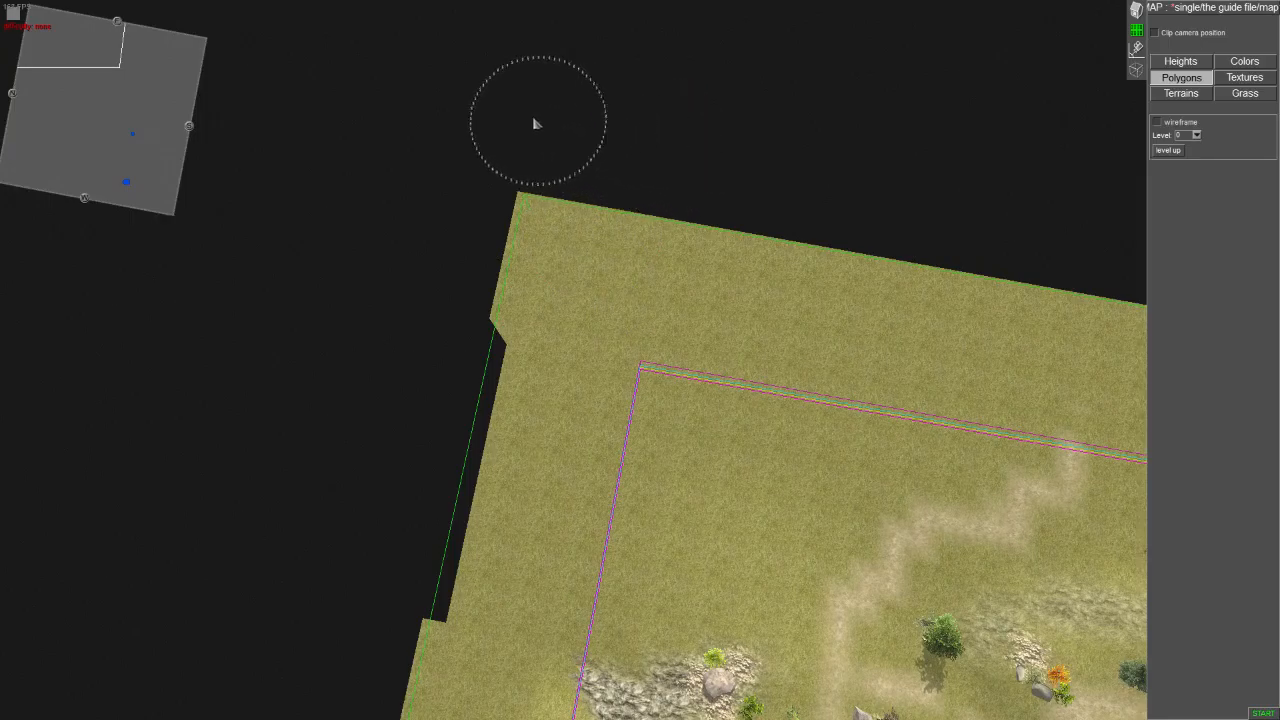
- Fill the terrain gaps along the adjoining edge from that corner down to the following corner
mouse_move(560, 378)
left_mouse_down()
mouse_move(558, 452)
mouse_move(503, 634)
left_mouse_up()
left_click_drag(426, 460, 399, 631)
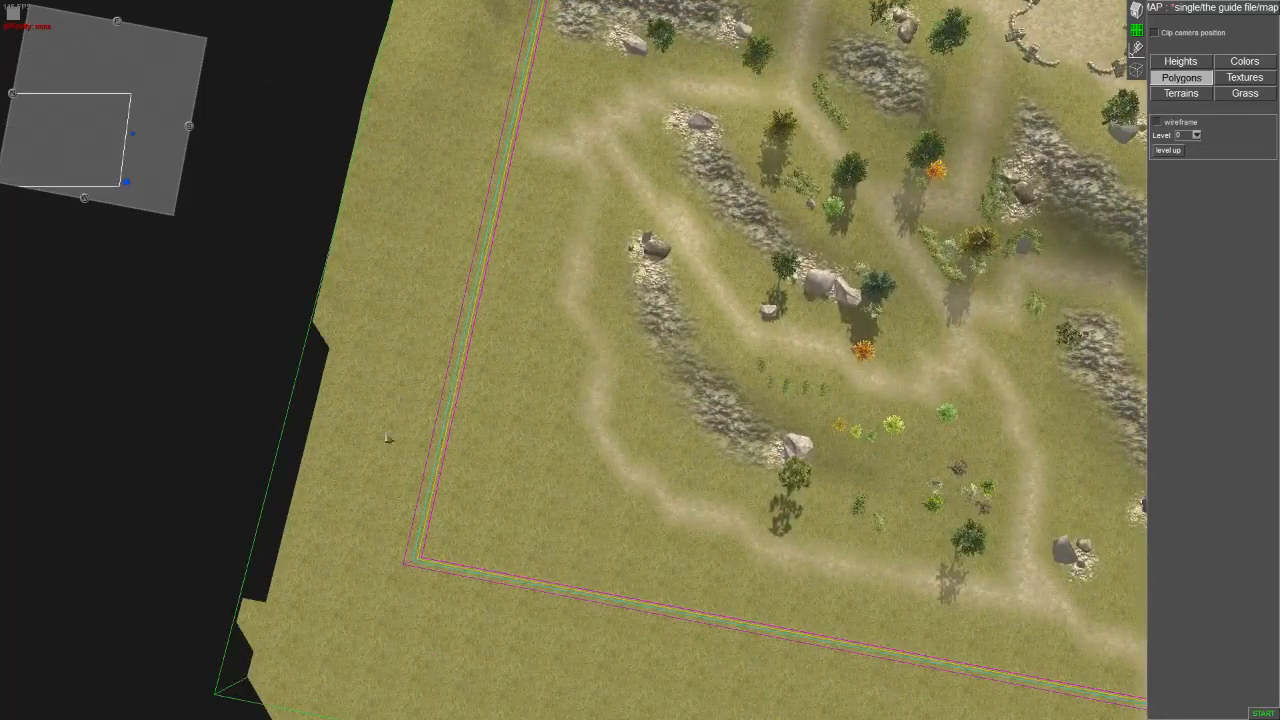
mouse_move(387, 437)
left_mouse_down()
mouse_move(369, 406)
mouse_move(358, 522)
mouse_move(327, 633)
left_mouse_up()
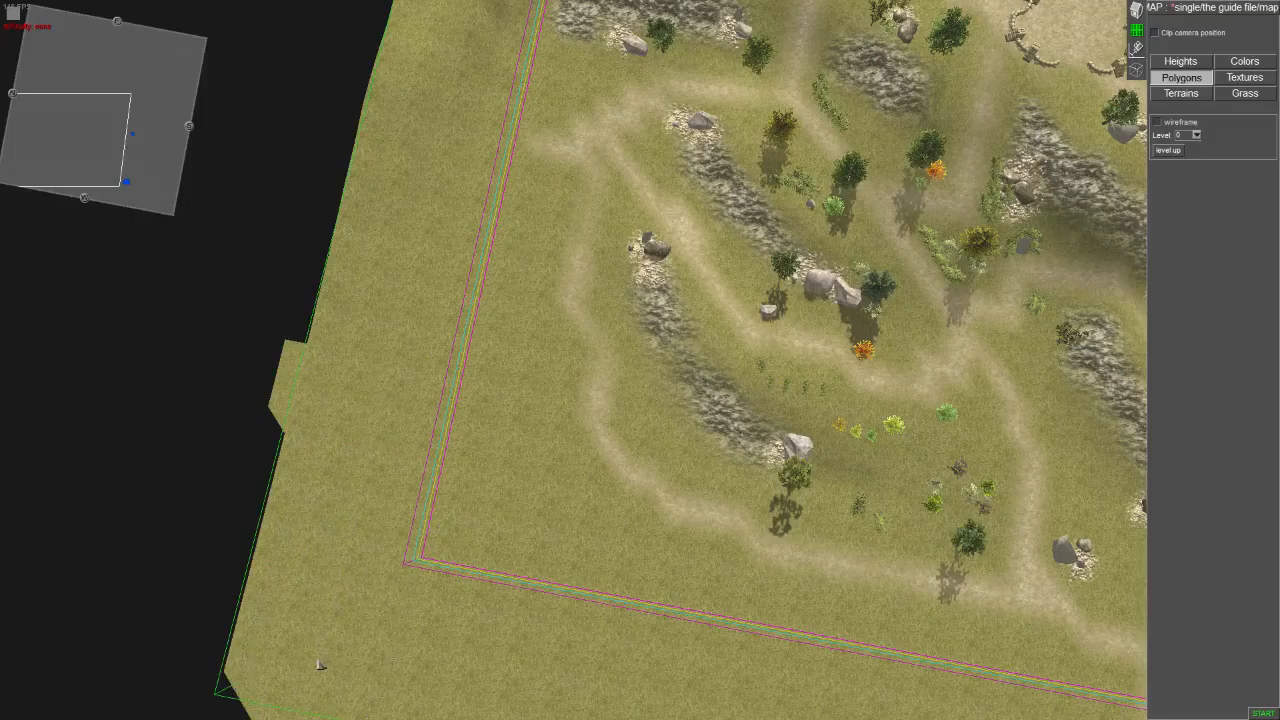
- Remove the terrain strip joining the map corner to the separate texture patch outside the green border, and save the map
left_click_drag(212, 382, 219, 378)
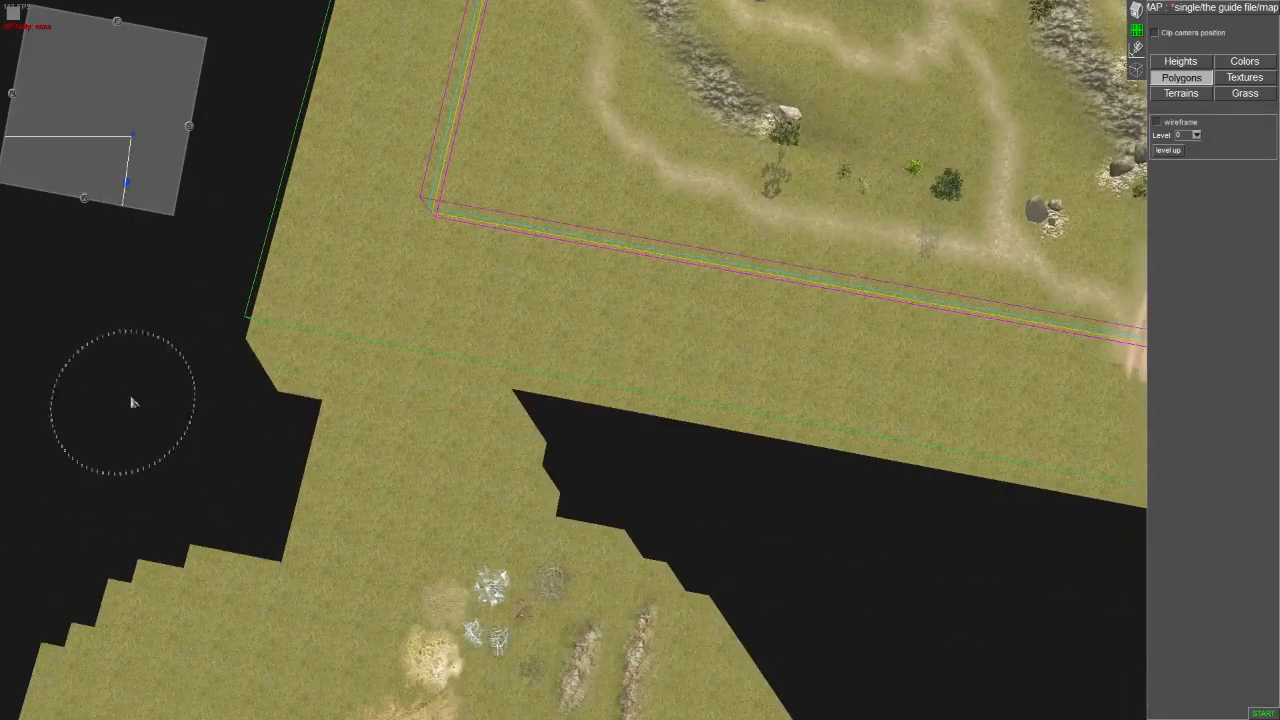
mouse_move(131, 400)
left_mouse_down()
mouse_move(394, 471)
mouse_move(466, 474)
mouse_move(360, 477)
left_mouse_up()
middle_click_drag(360, 477, 635, 442)
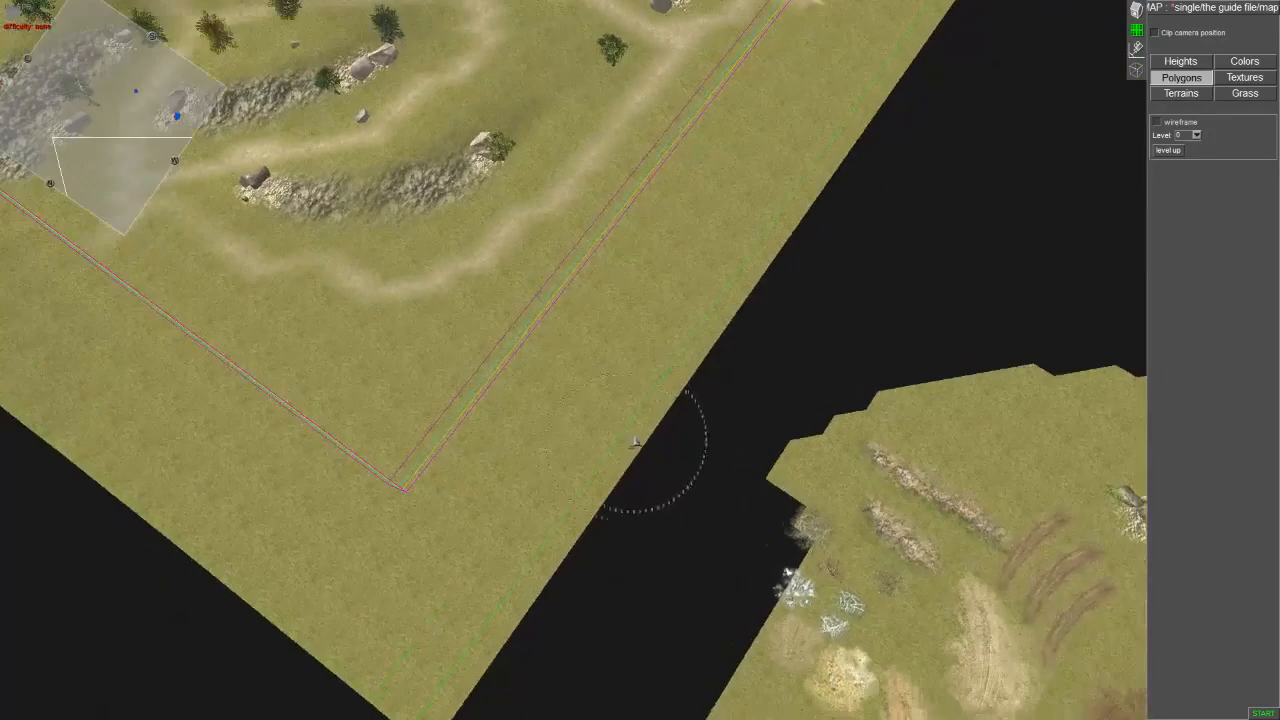
right_click_drag(801, 599, 808, 530)
middle_click_drag(855, 278, 800, 215)
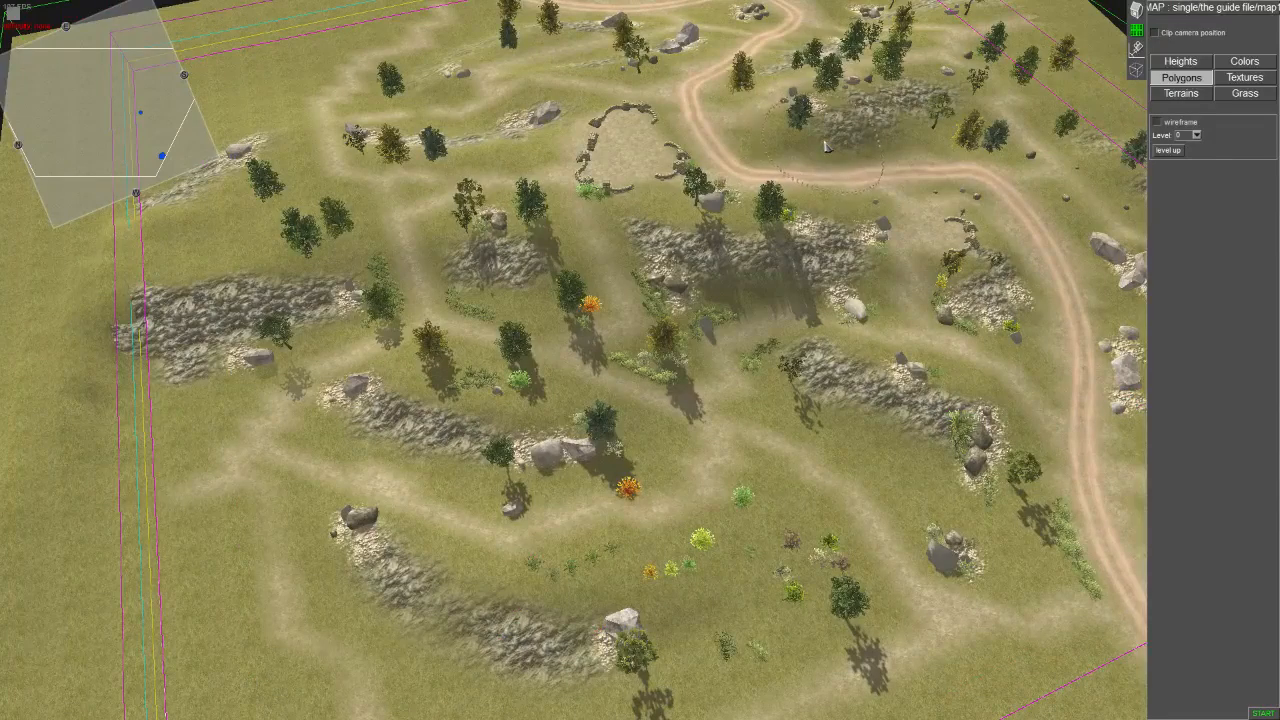
- Return to the mission editor and load the flags mission from the map1 folder
key("F3")
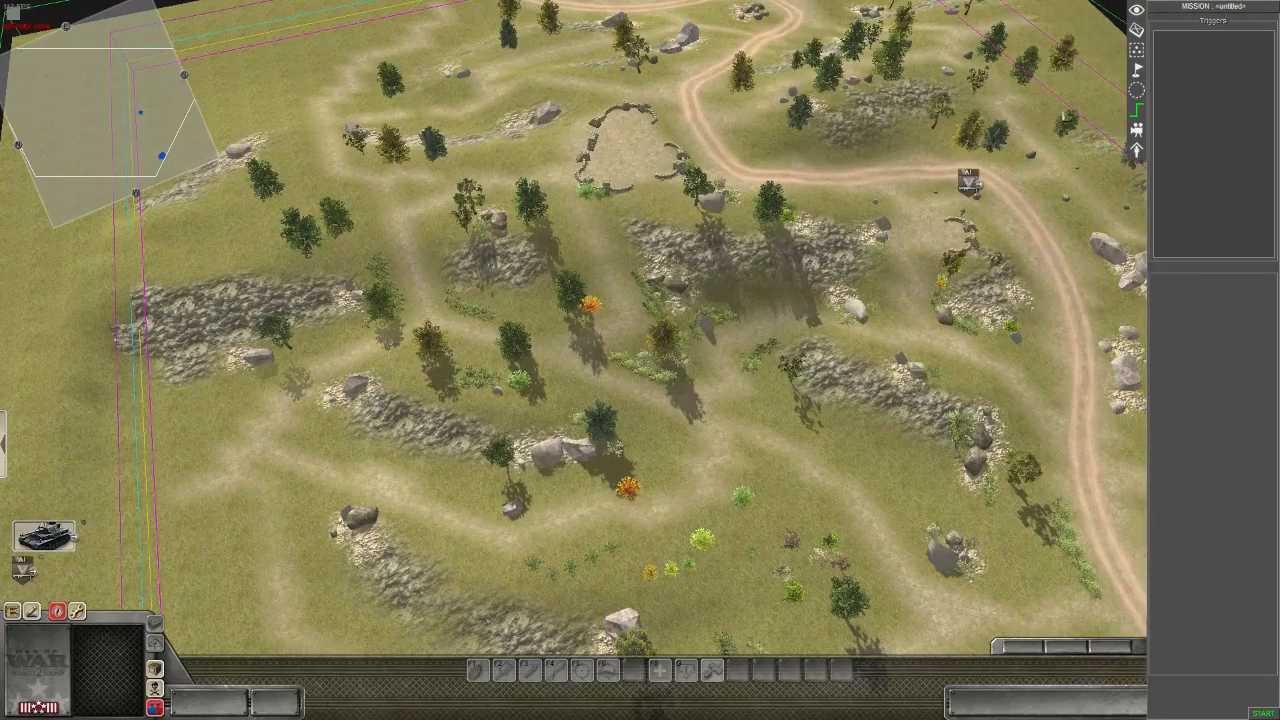
key("Escape")
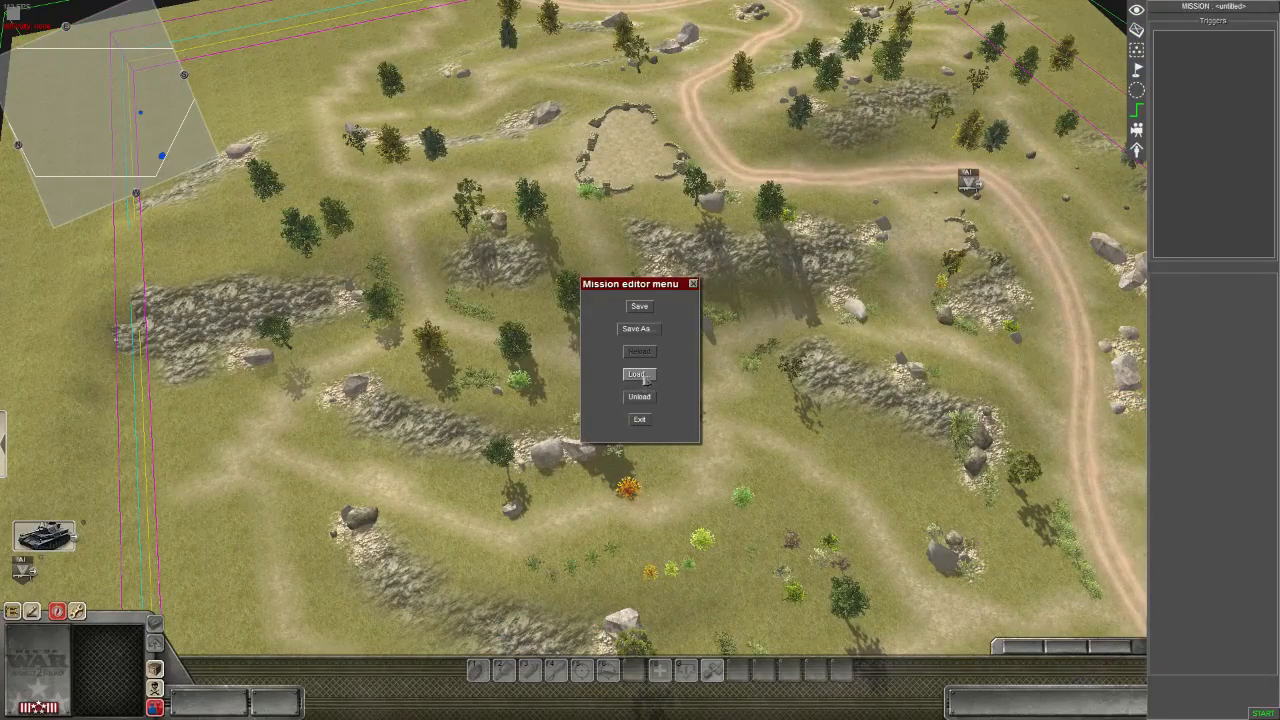
left_click(640, 374)
left_click(579, 278)
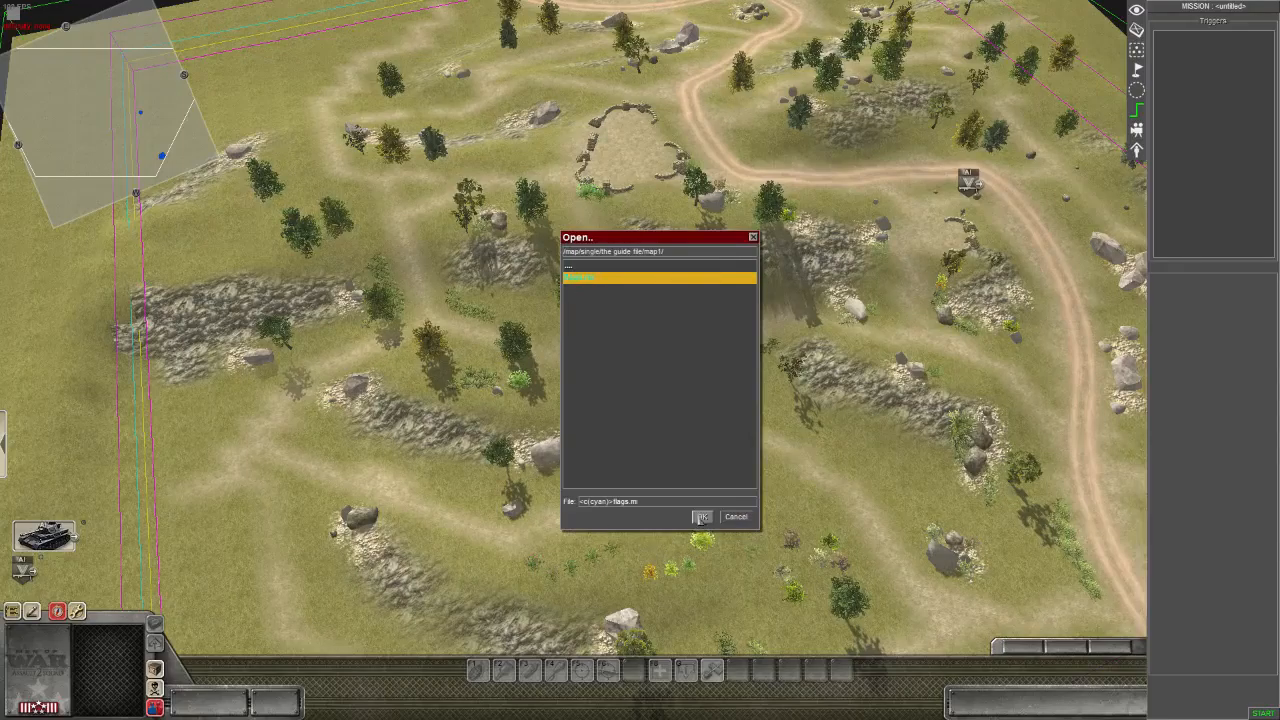
left_click(701, 517)
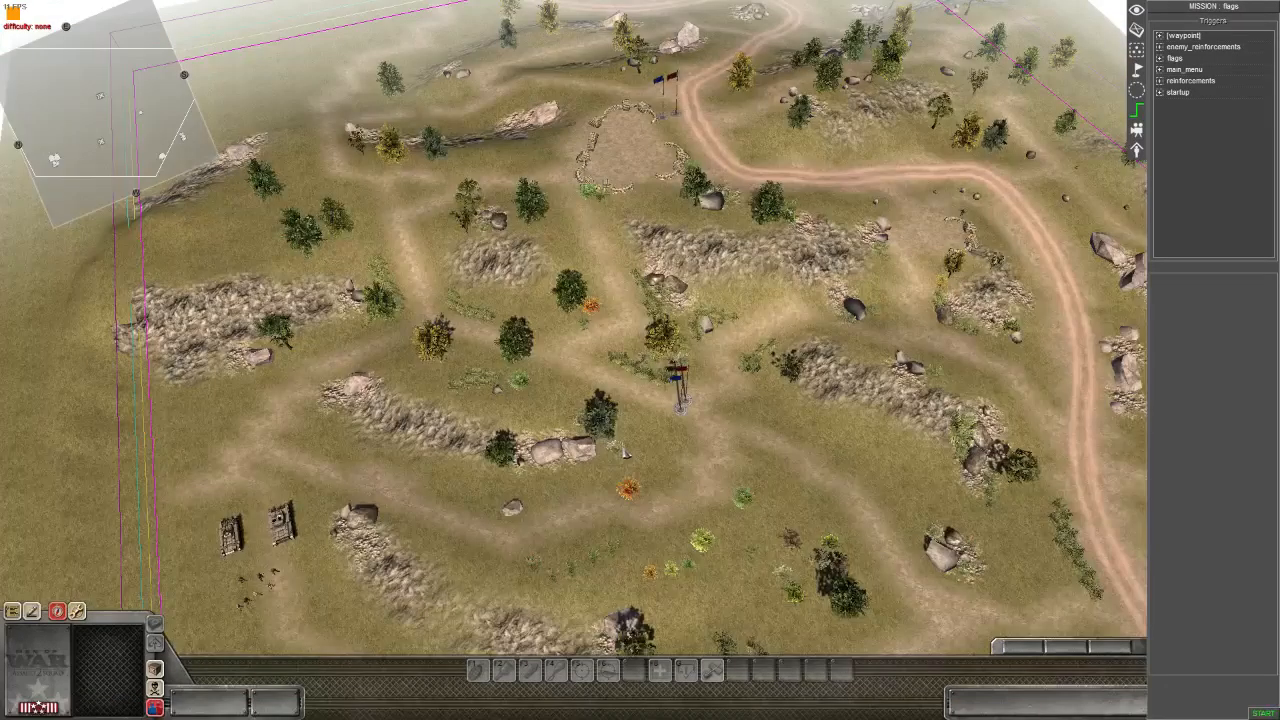
- Examine the extended terrain beyond the magenta border along the map's edges and corners in the game view
scroll(624, 449, "down", 3)
middle_click_drag(624, 449, 671, 289)
scroll(668, 285, "up", 2)
middle_click_drag(557, 60, 396, 390)
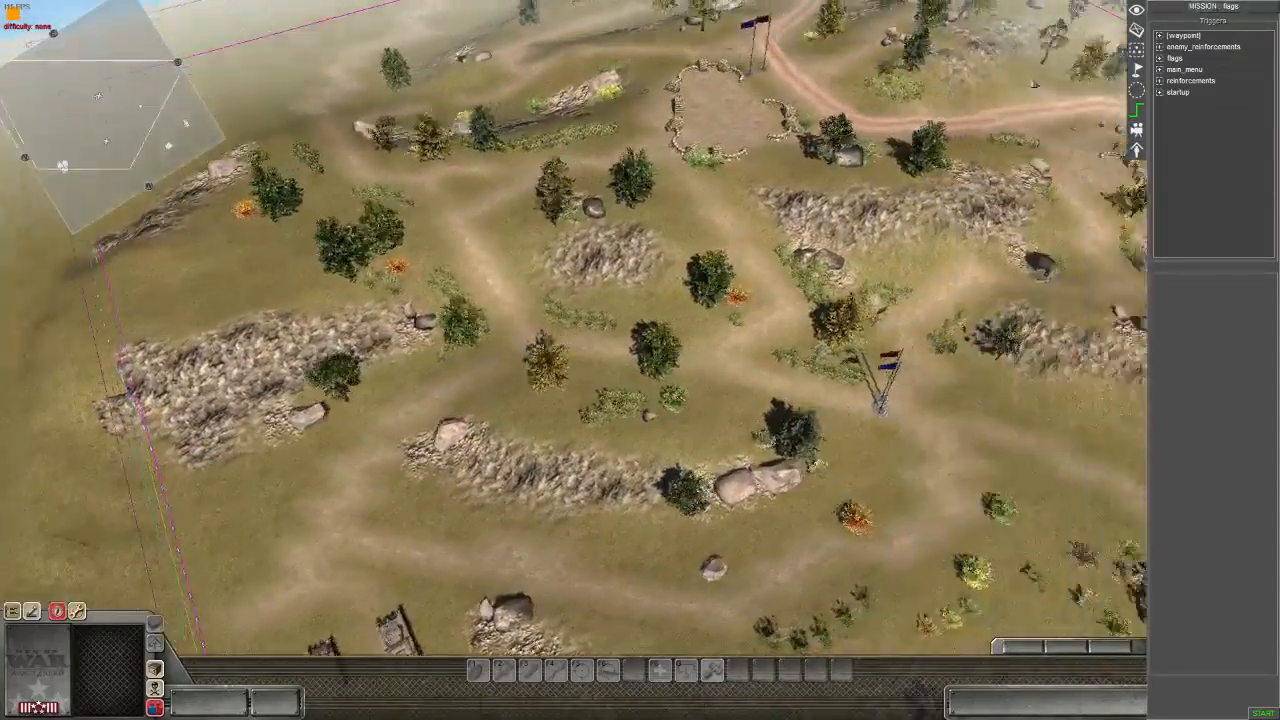
key("F1")
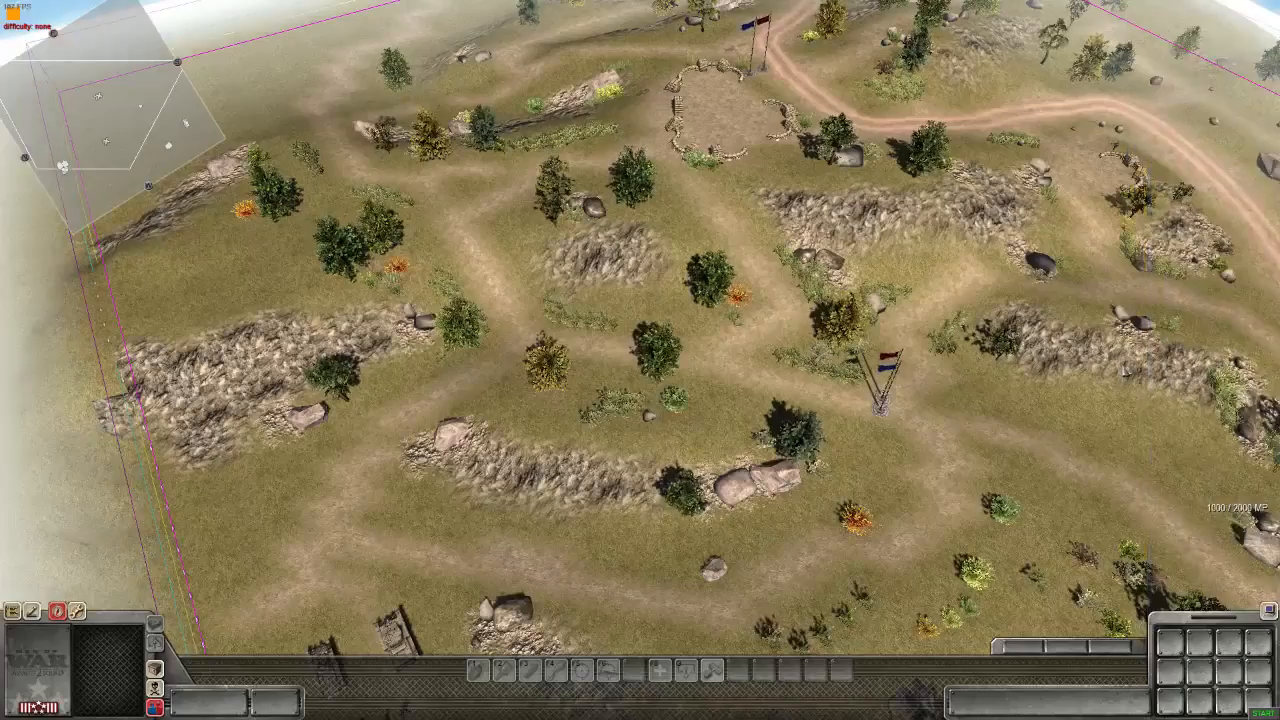
middle_click_drag(640, 360, 480, 230)
middle_click_drag(570, 230, 364, 393)
middle_click_drag(676, 460, 525, 43)
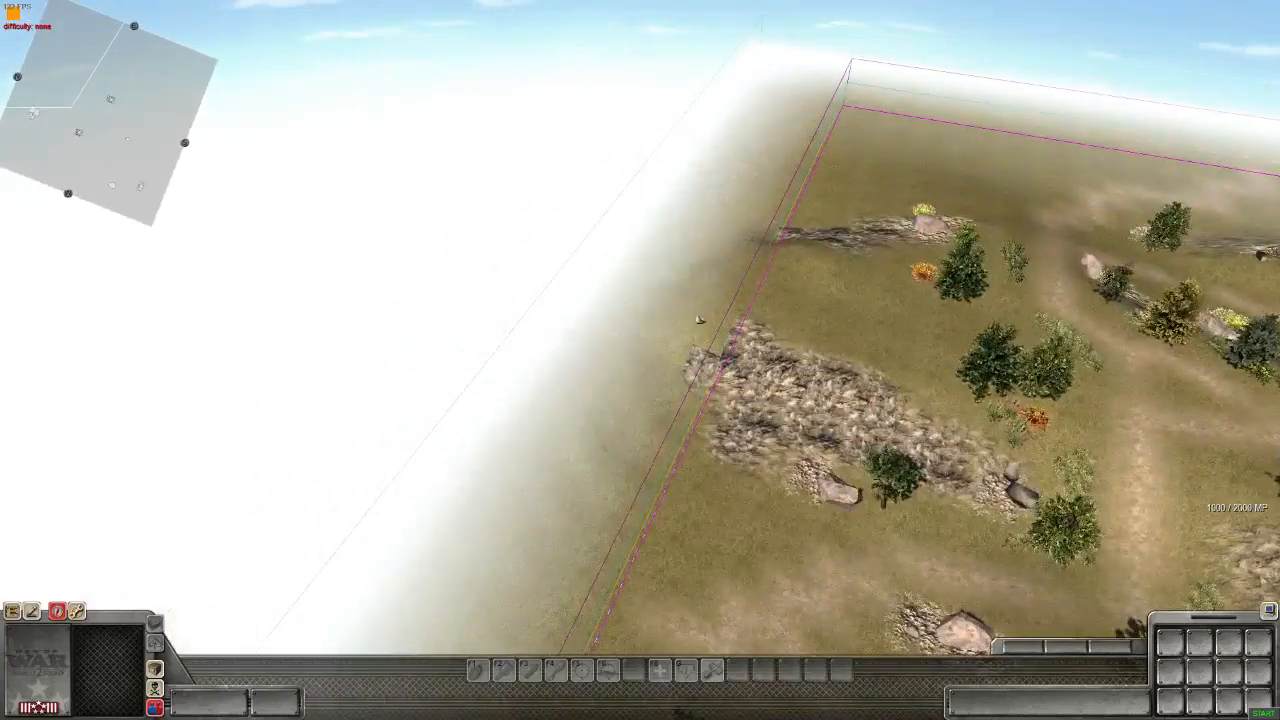
middle_click_drag(700, 320, 640, 310)
middle_click_drag(841, 457, 905, 407)
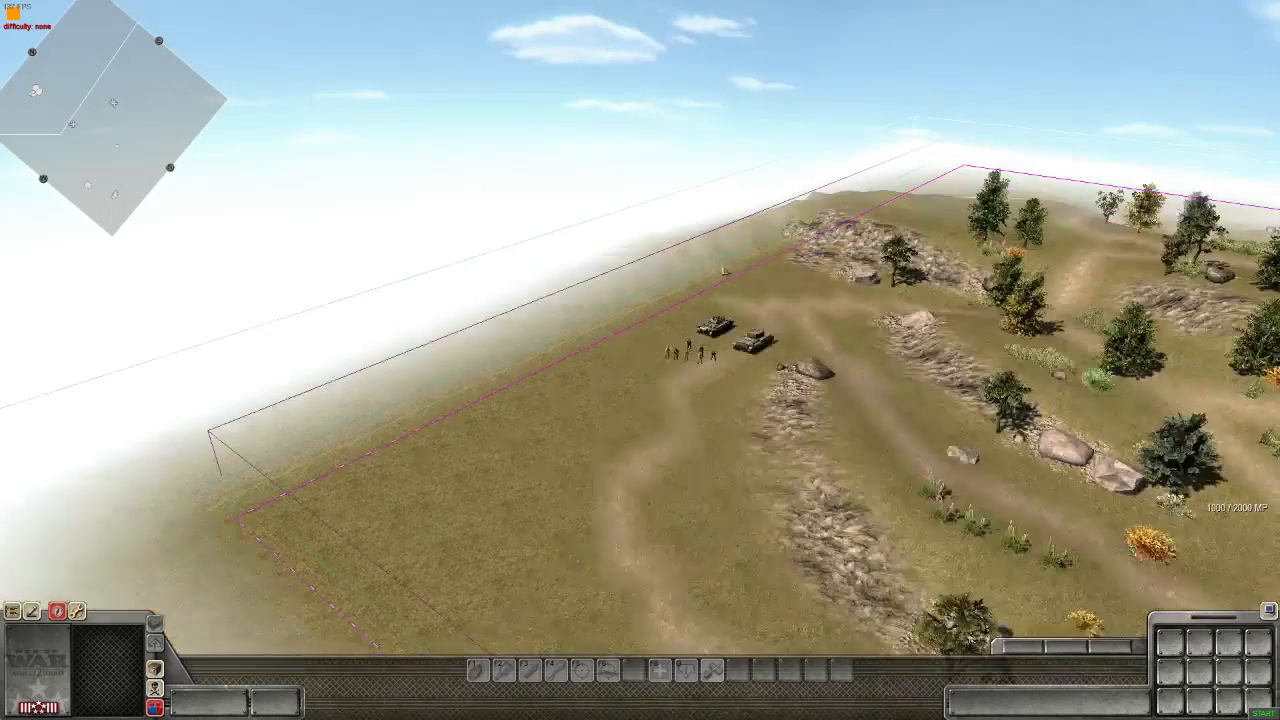
middle_click_drag(454, 574, 700, 540)
key("Up")
key("Right")
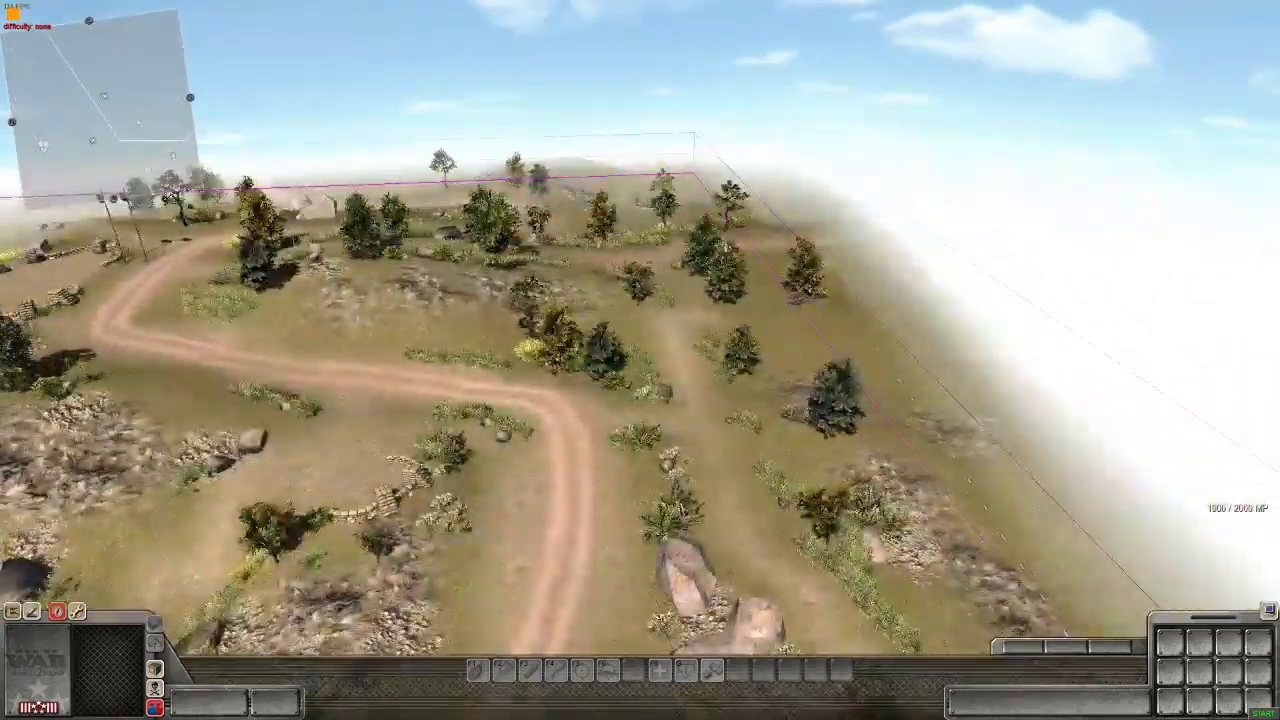
- Inspect the map corners around the single tank by the road and the two tanks with infantry
key("Right")
middle_click_drag(660, 346, 760, 360)
key("Left")
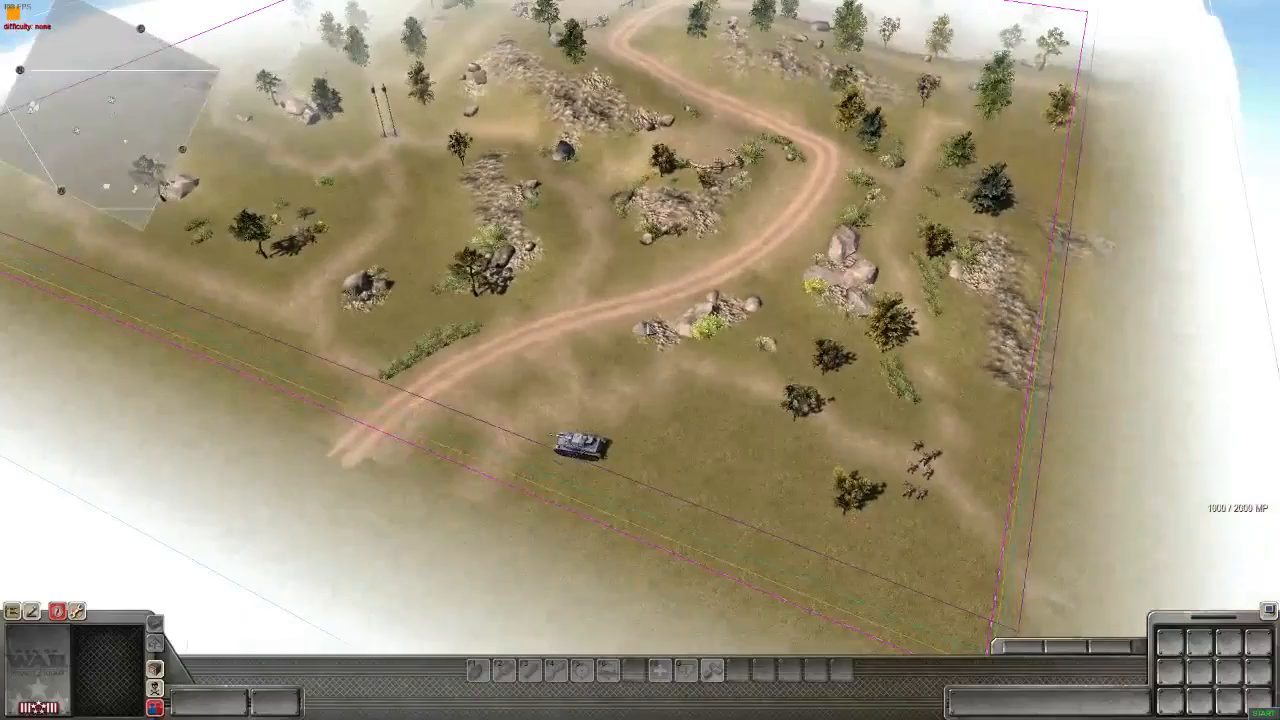
key("Up")
key("Left")
key("Left")
scroll(549, 436, "up", 2)
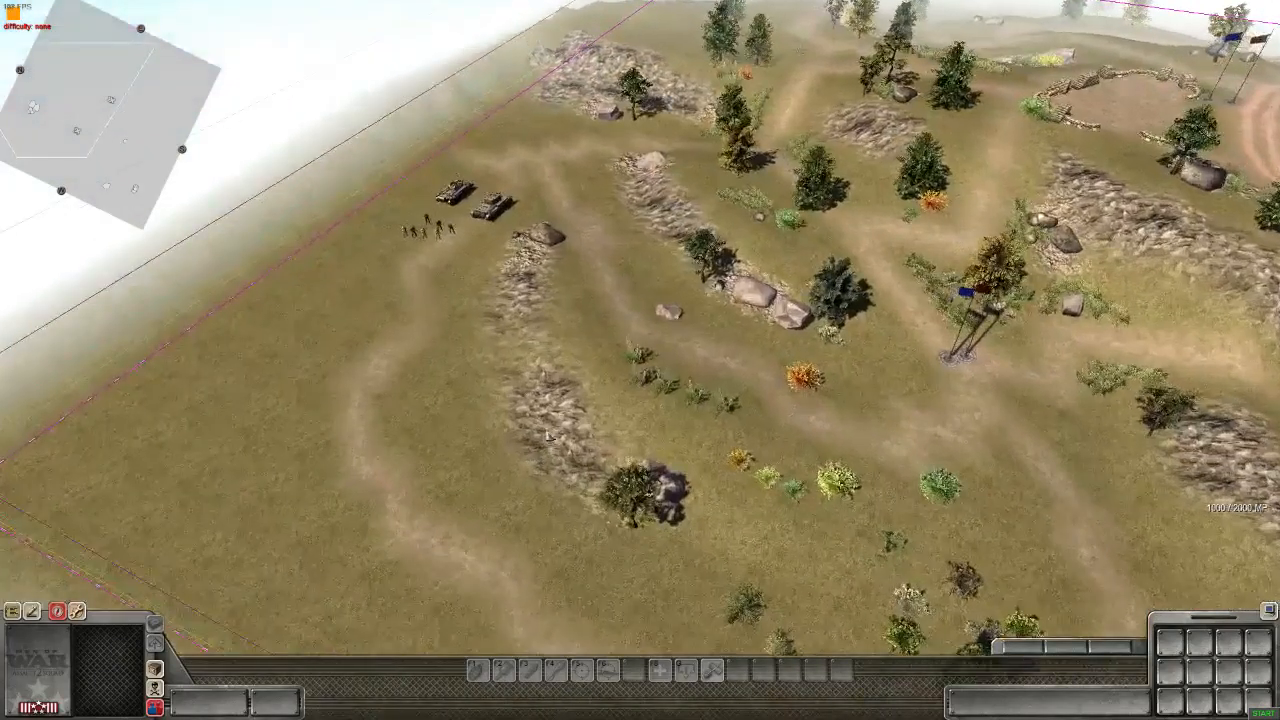
- In the mission editor's entity mode, select the two flags beside the sandbag ring and move them outside the magenta border
key("F3")
key("Right")
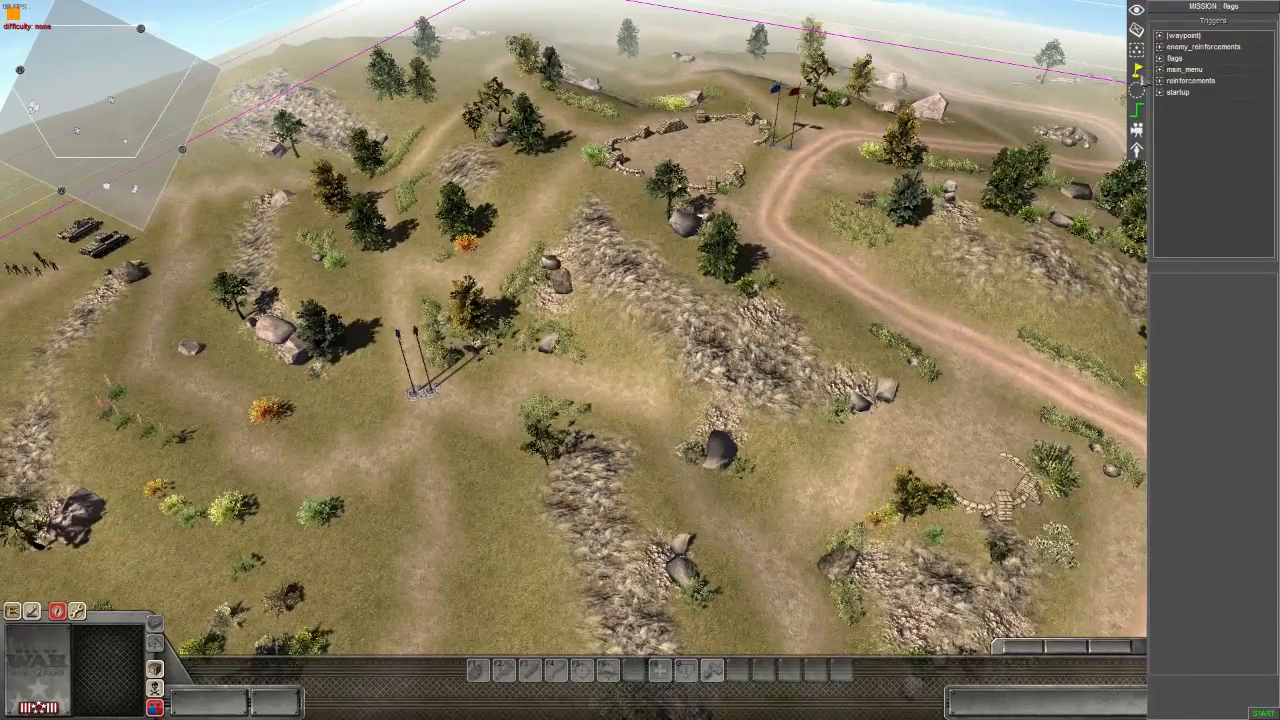
left_click(1137, 69)
key("Up")
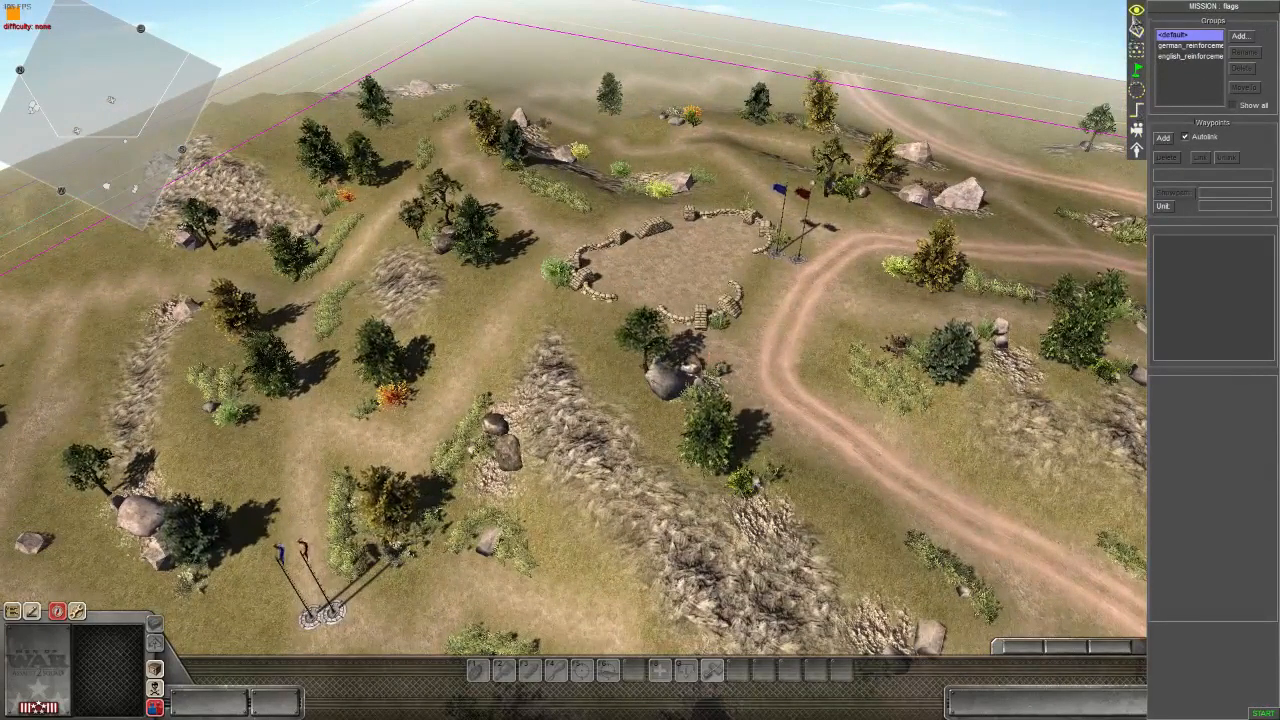
left_click(1137, 30)
key("Up")
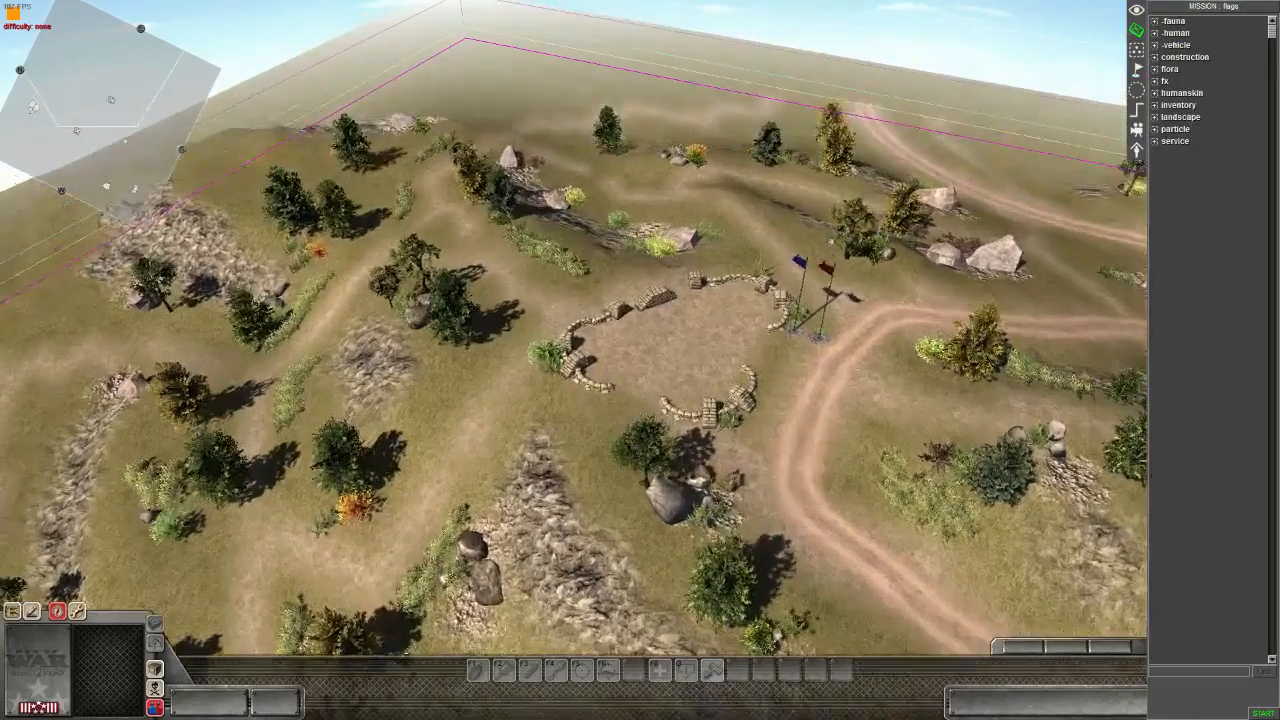
scroll(931, 350, "up", 3)
key("Right")
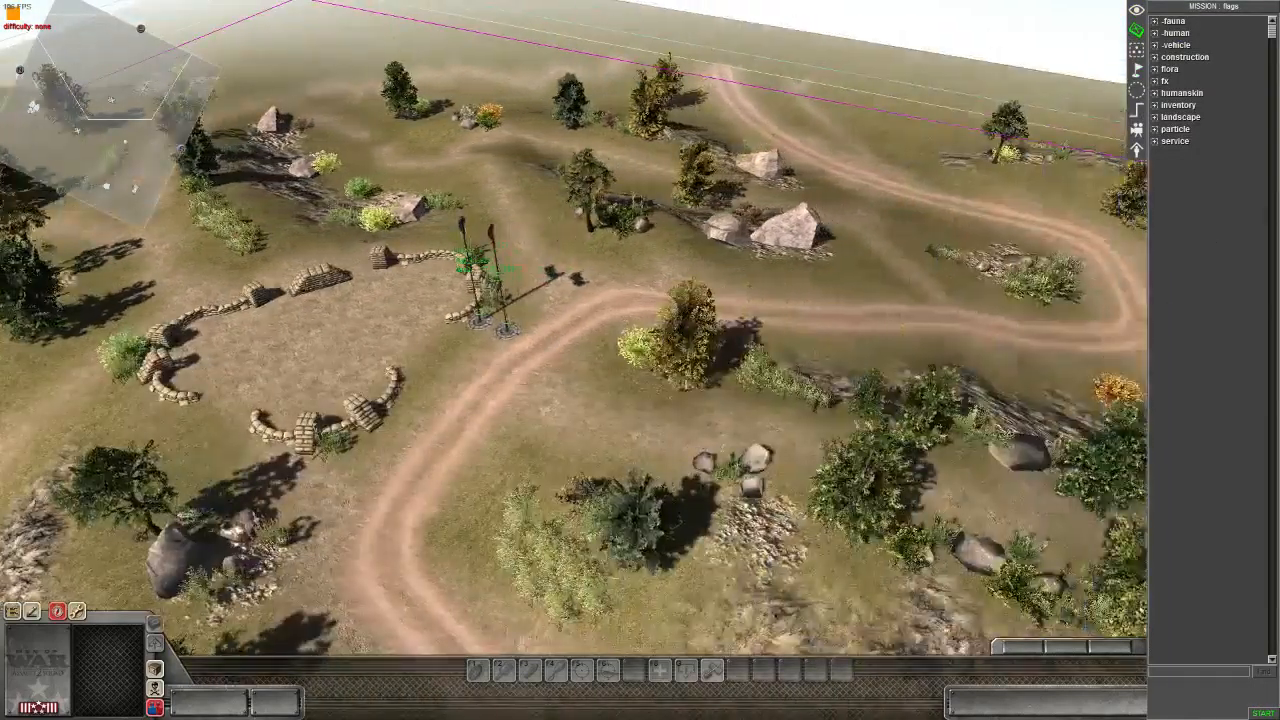
scroll(600, 390, "up", 3)
left_click_drag(540, 388, 382, 484)
scroll(460, 440, "down", 3)
scroll(460, 440, "up", 2)
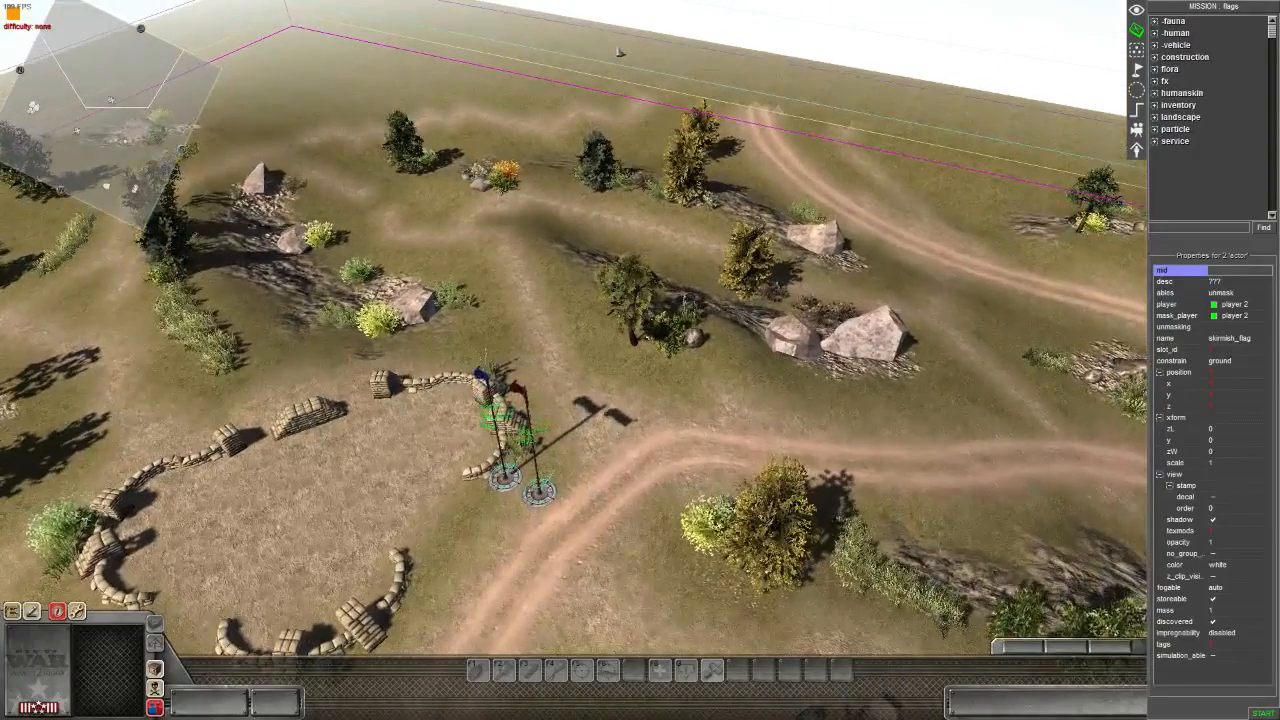
right_click(620, 49)
- Move the other pair of flags from the path junction into the sandbag ring
left_click(97, 125)
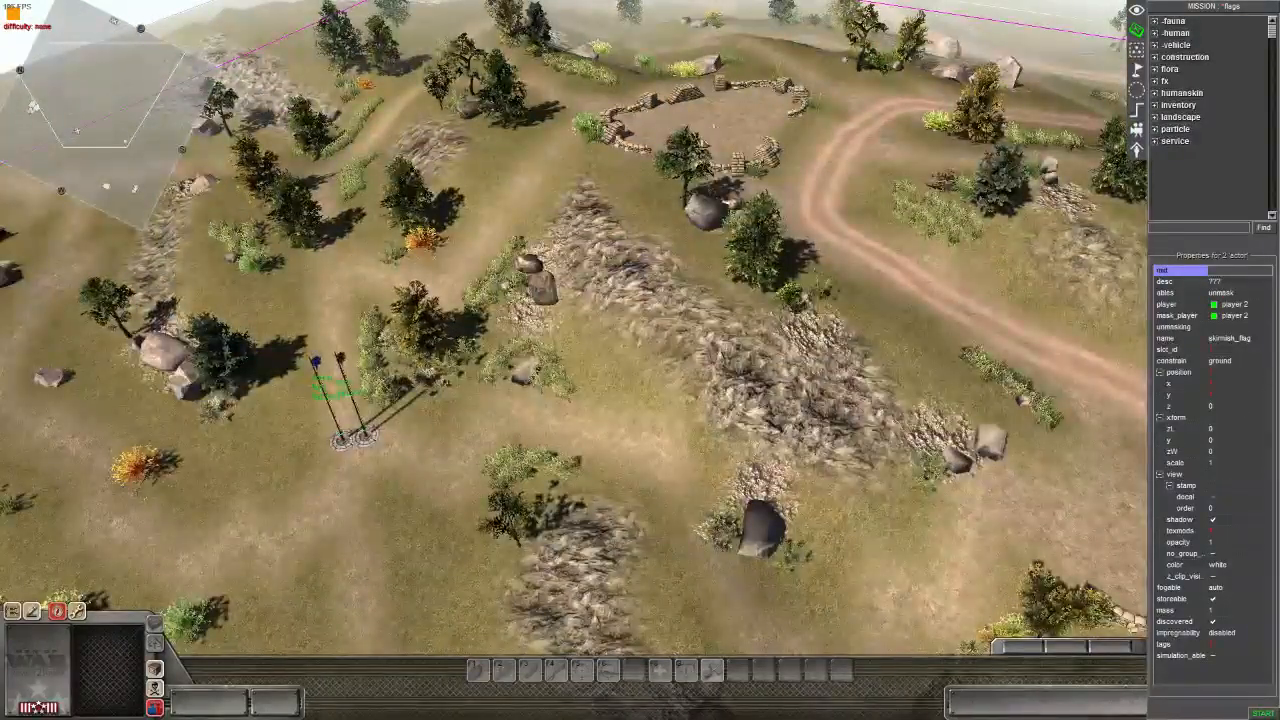
key("Up")
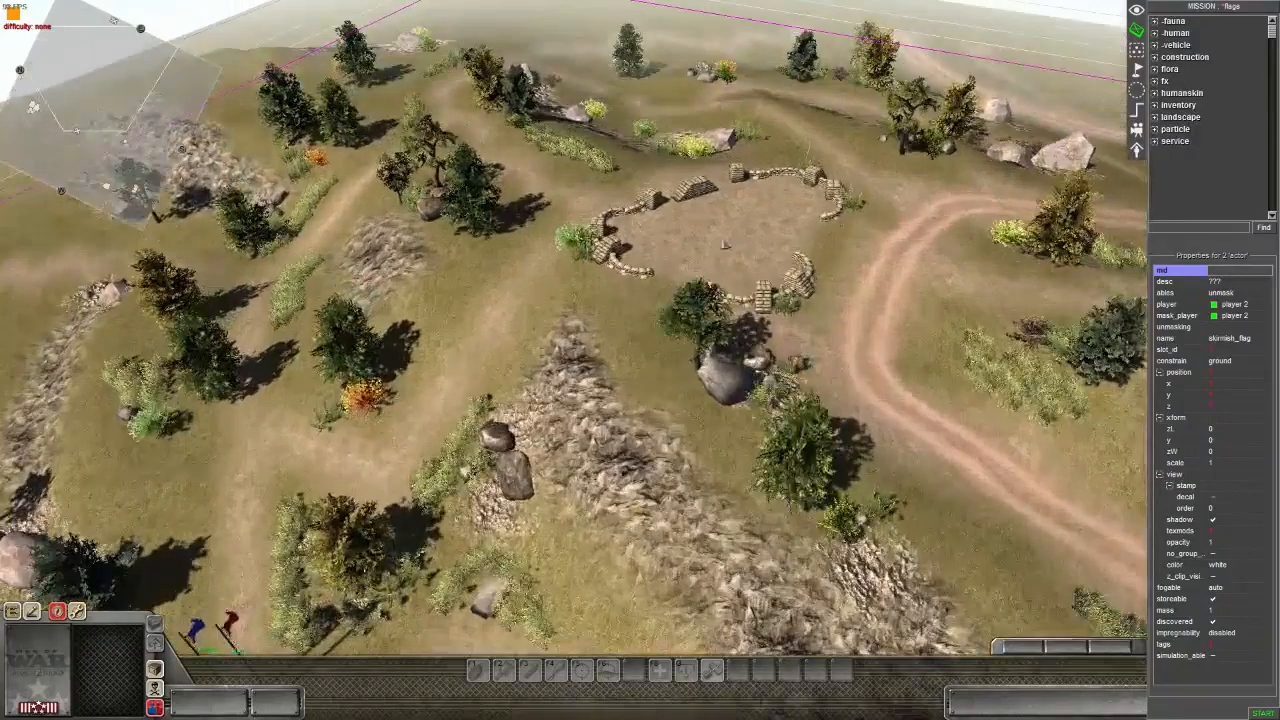
scroll(728, 243, "up", 5)
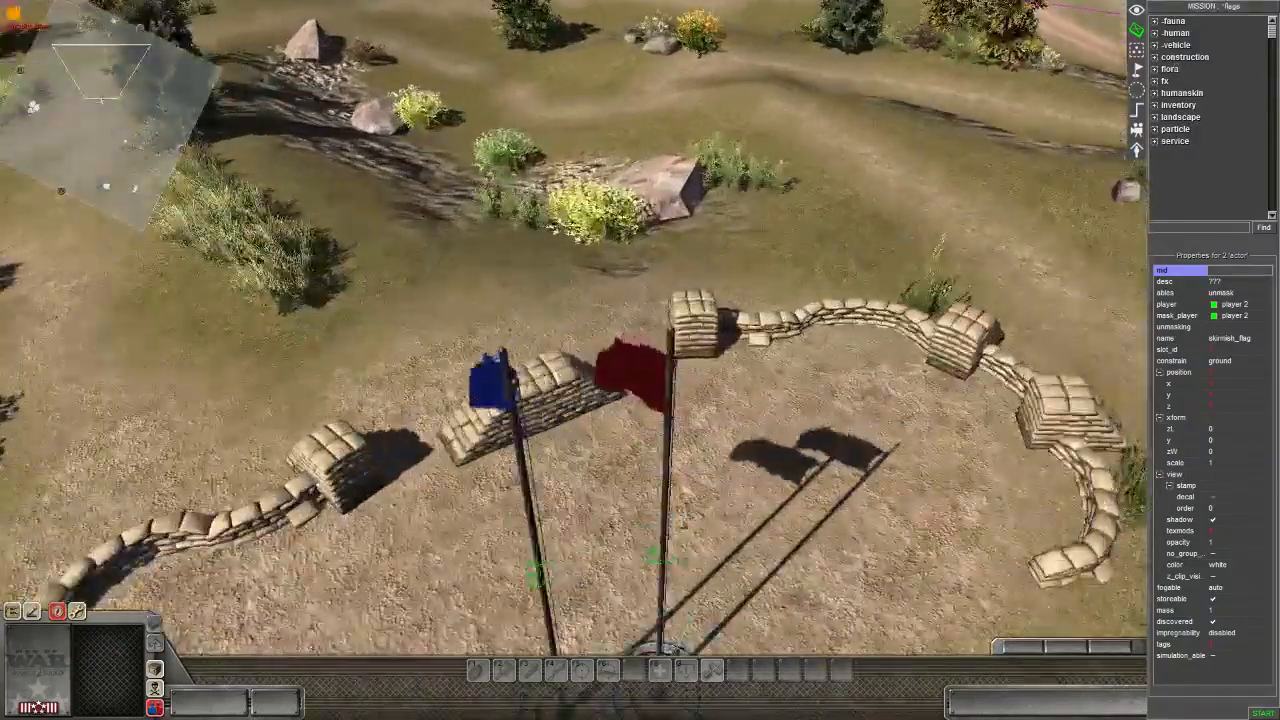
- Align the two flags on the same spot and position them together at the middle of the sandbag ring
mouse_move(688, 500)
middle_mouse_down()
mouse_move(680, 474)
mouse_move(688, 500)
middle_mouse_up()
left_click_drag(571, 582, 577, 576)
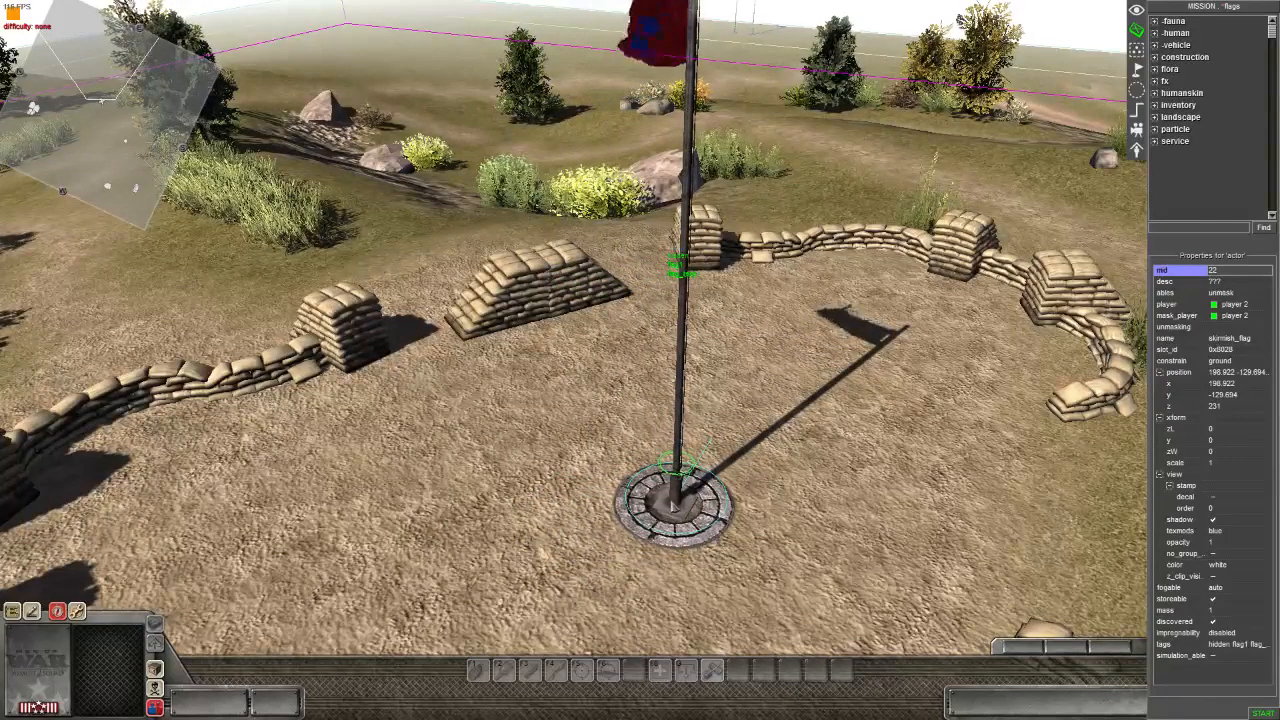
left_click_drag(726, 610, 612, 450)
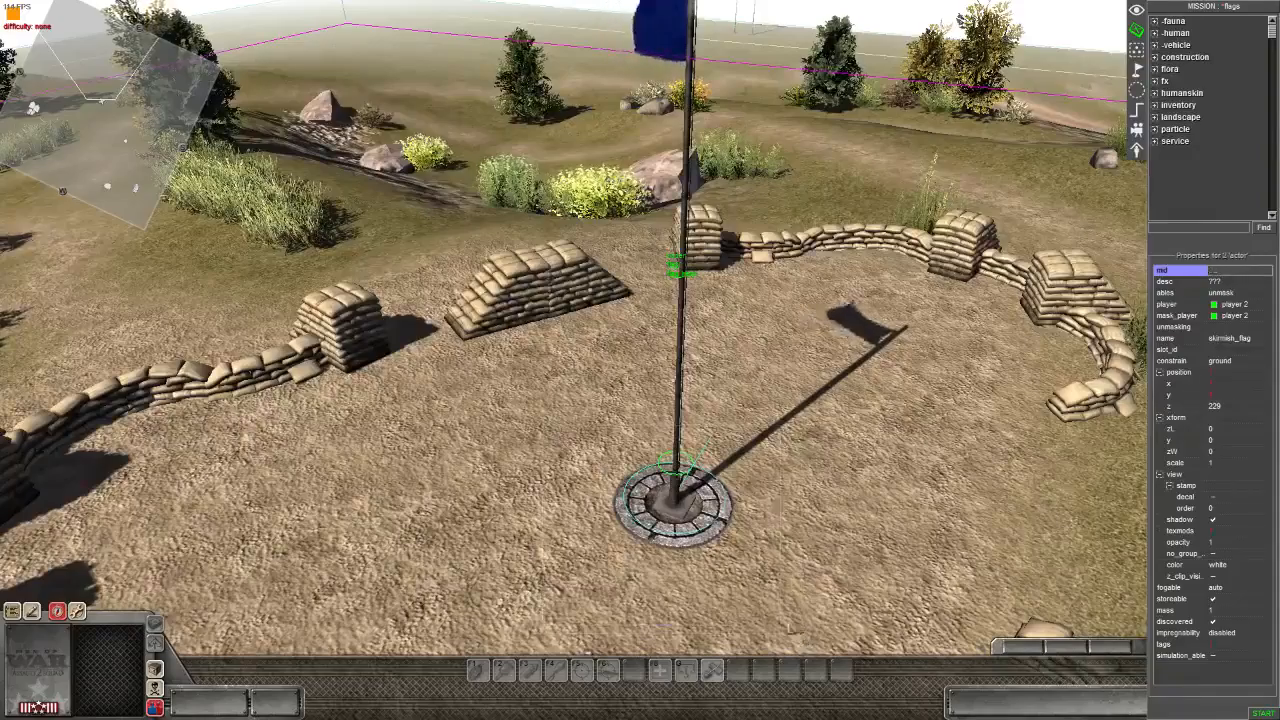
scroll(660, 463, "down", 5)
middle_click_drag(660, 463, 450, 440)
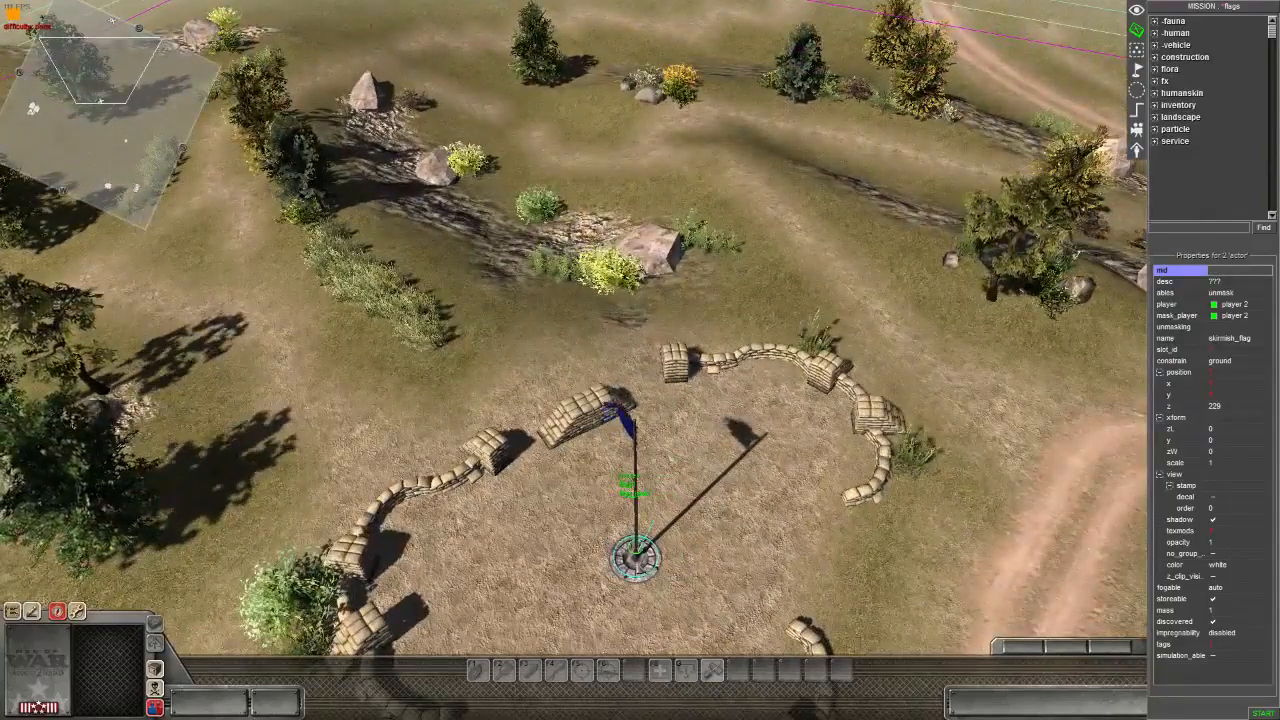
key("Left")
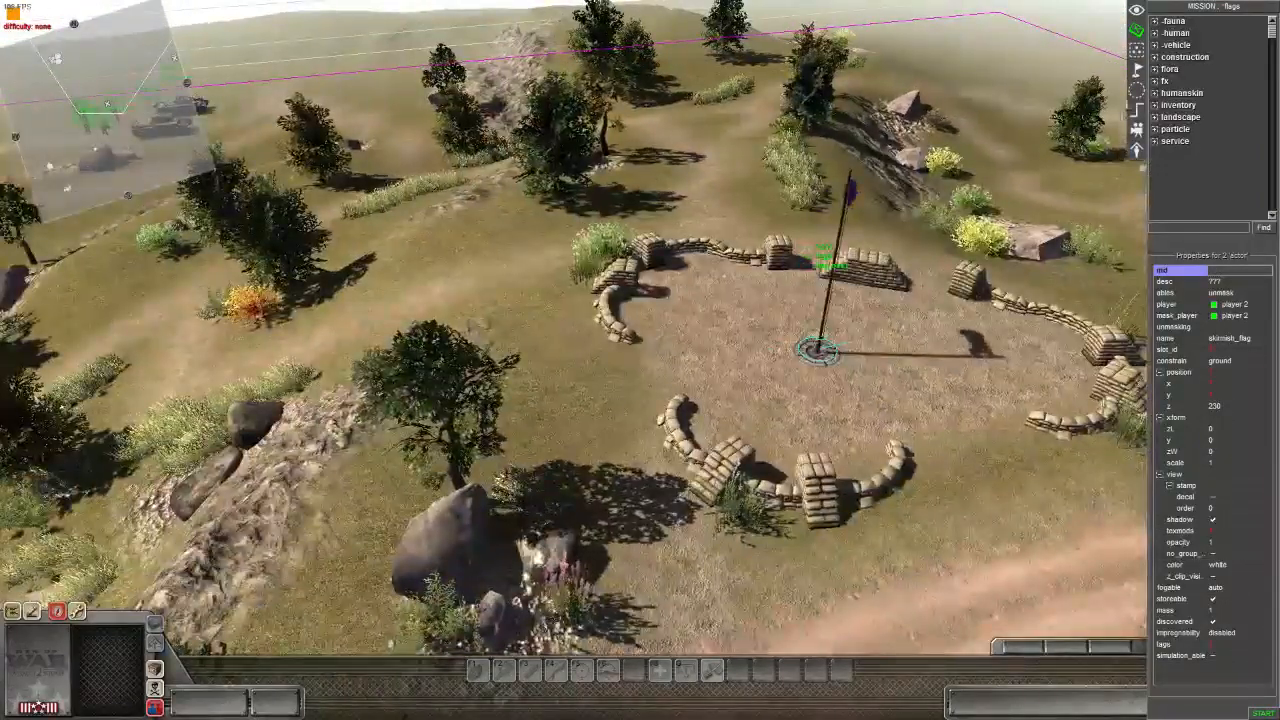
- Move the flag_inner1 and flag_outer1 zones onto the flags in the sandbag ring so both circles are centred on them
left_click(1137, 89)
left_click(1168, 23)
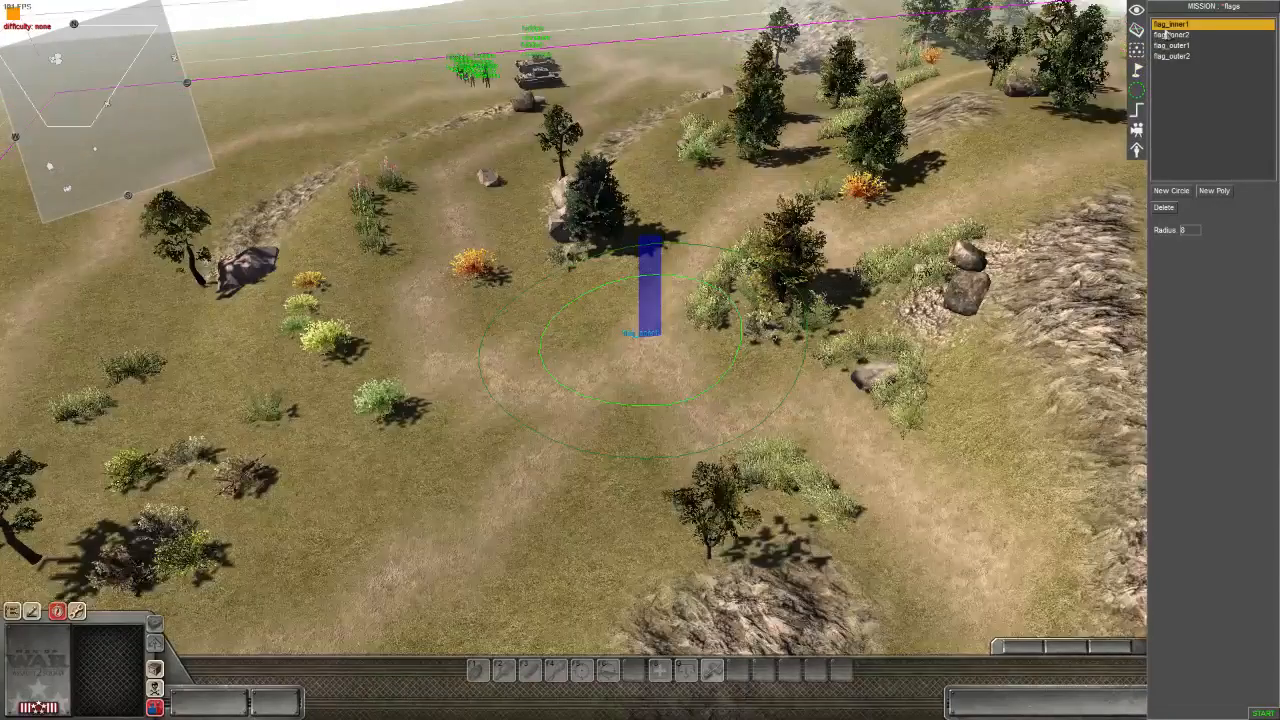
key("Right")
mouse_move(746, 365)
left_mouse_down()
mouse_move(748, 320)
mouse_move(346, 196)
mouse_move(330, 160)
mouse_move(722, 290)
mouse_move(778, 282)
left_mouse_up()
key("Left")
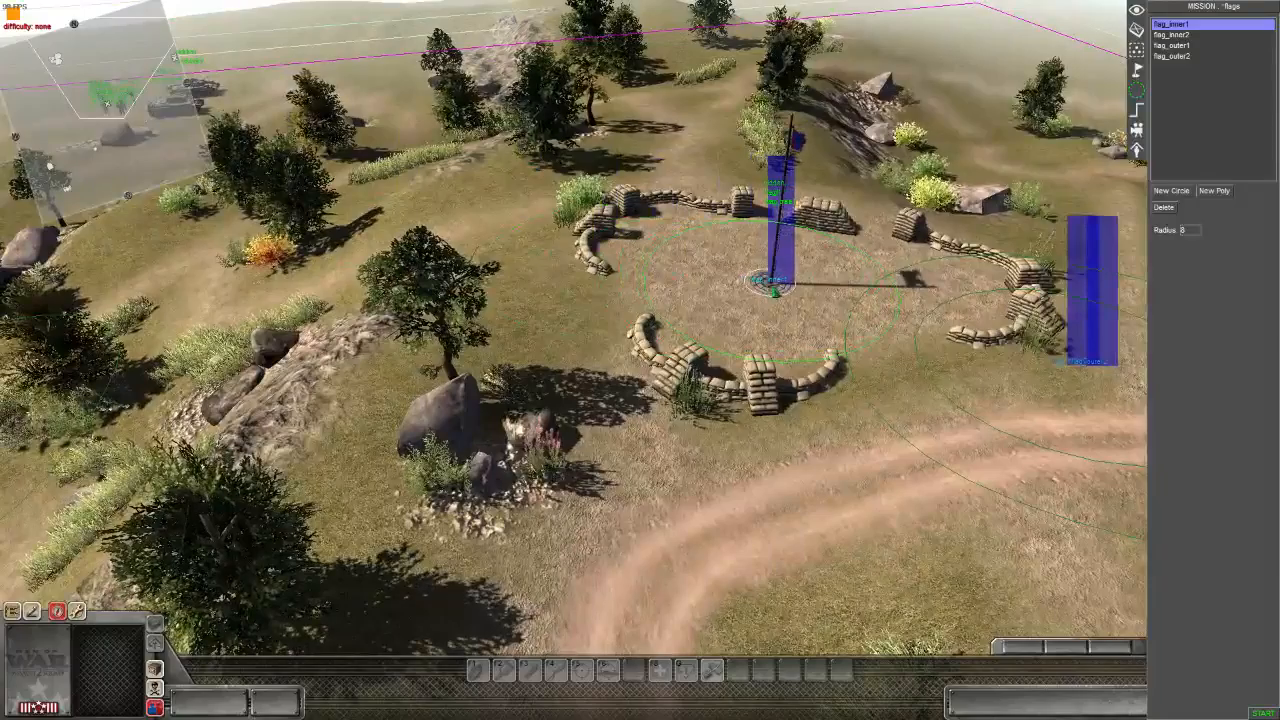
left_click(1170, 45)
mouse_move(655, 345)
left_mouse_down()
mouse_move(1278, 300)
mouse_move(1112, 200)
mouse_move(900, 2)
mouse_move(453, 357)
mouse_move(466, 387)
left_mouse_up()
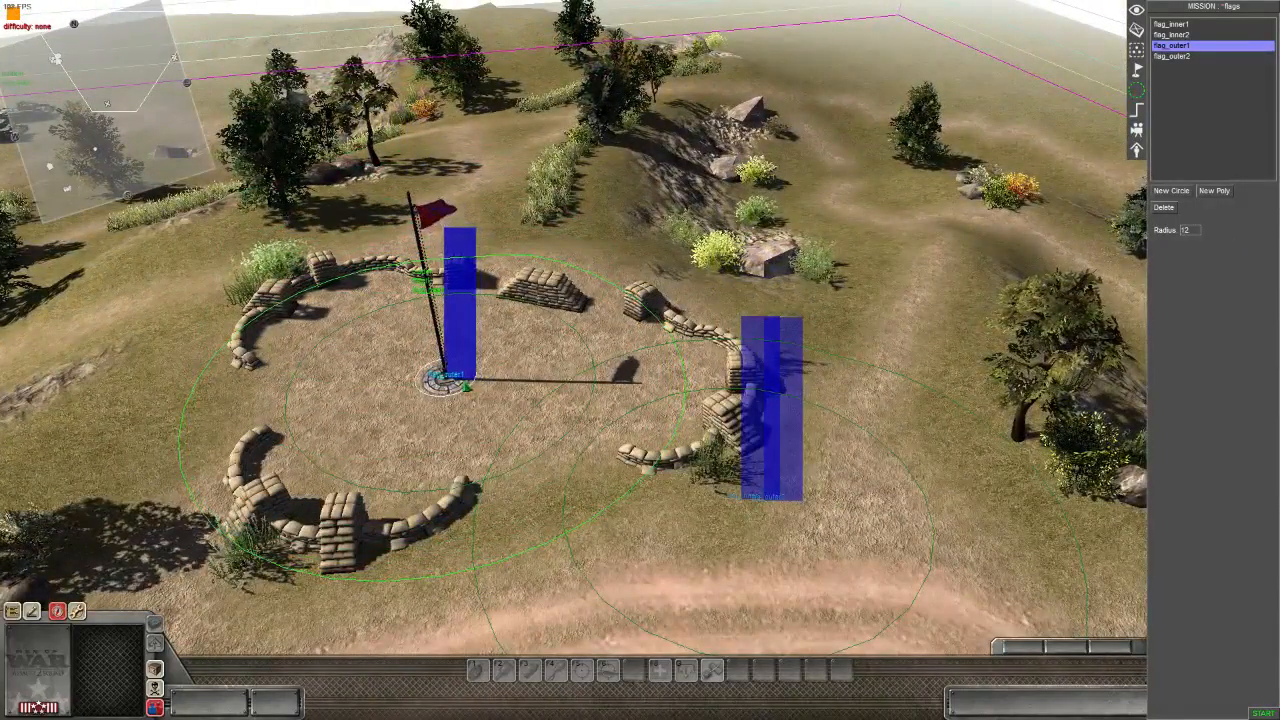
- Move the flag_inner2 and flag_outer2 zones from beside the road to the flag pair outside the border
middle_click_drag(467, 387, 560, 480)
scroll(560, 480, "down", 2)
left_click(1168, 25)
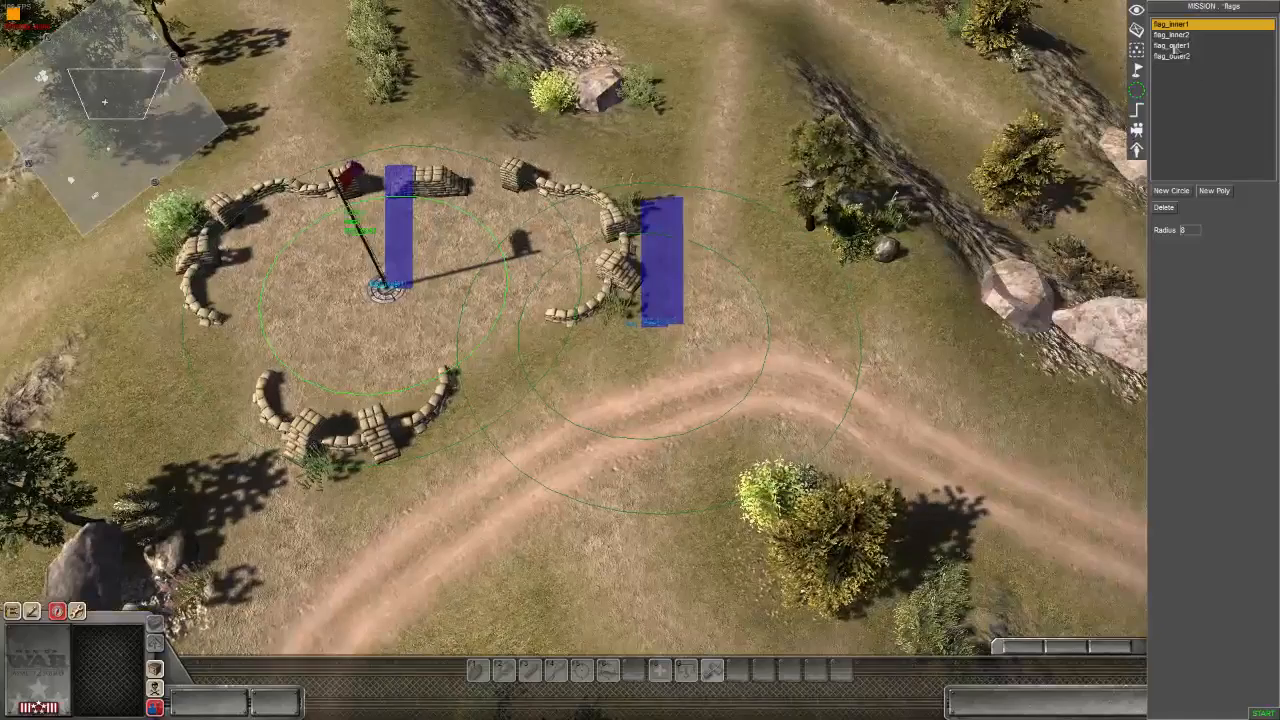
left_click(1171, 35)
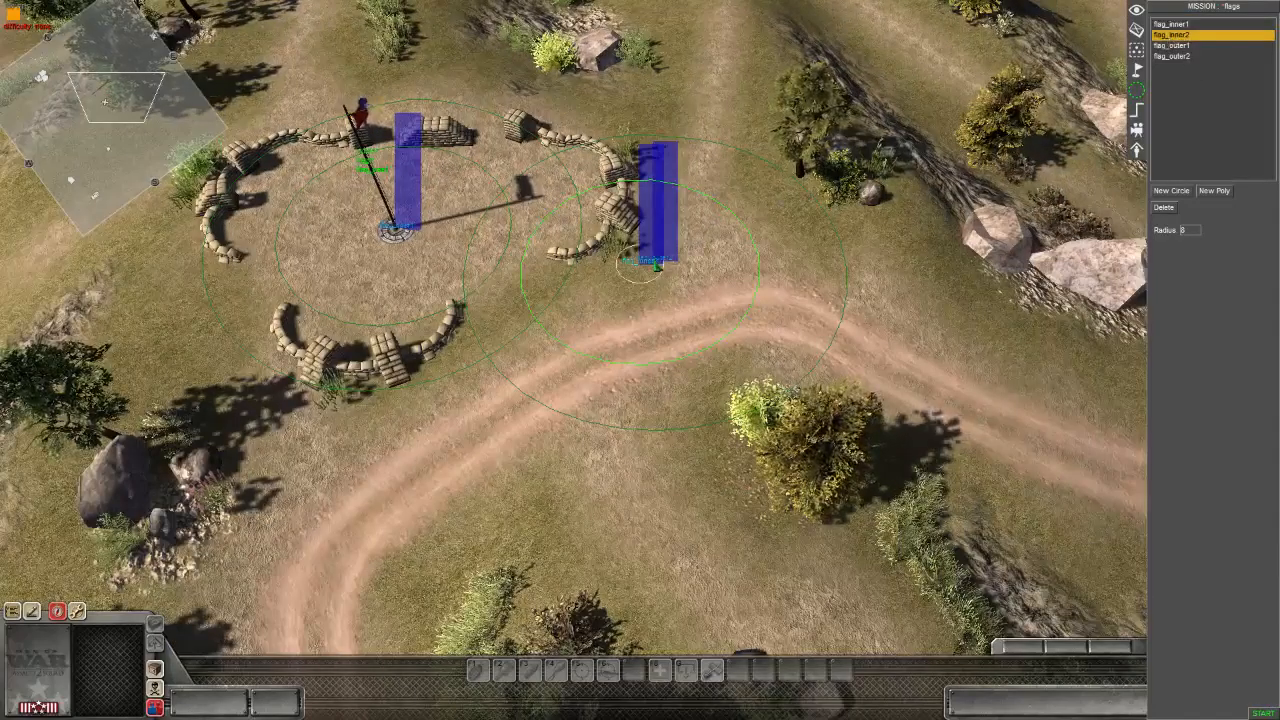
key("alt")
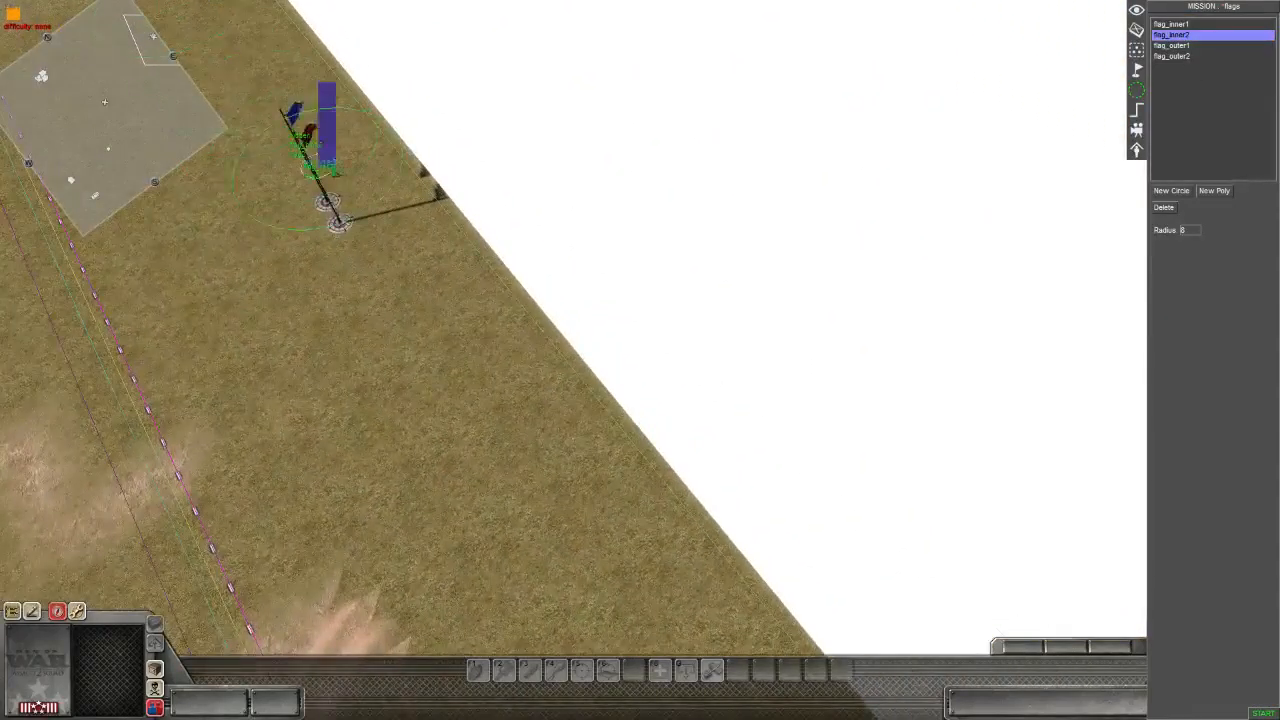
left_click(132, 97)
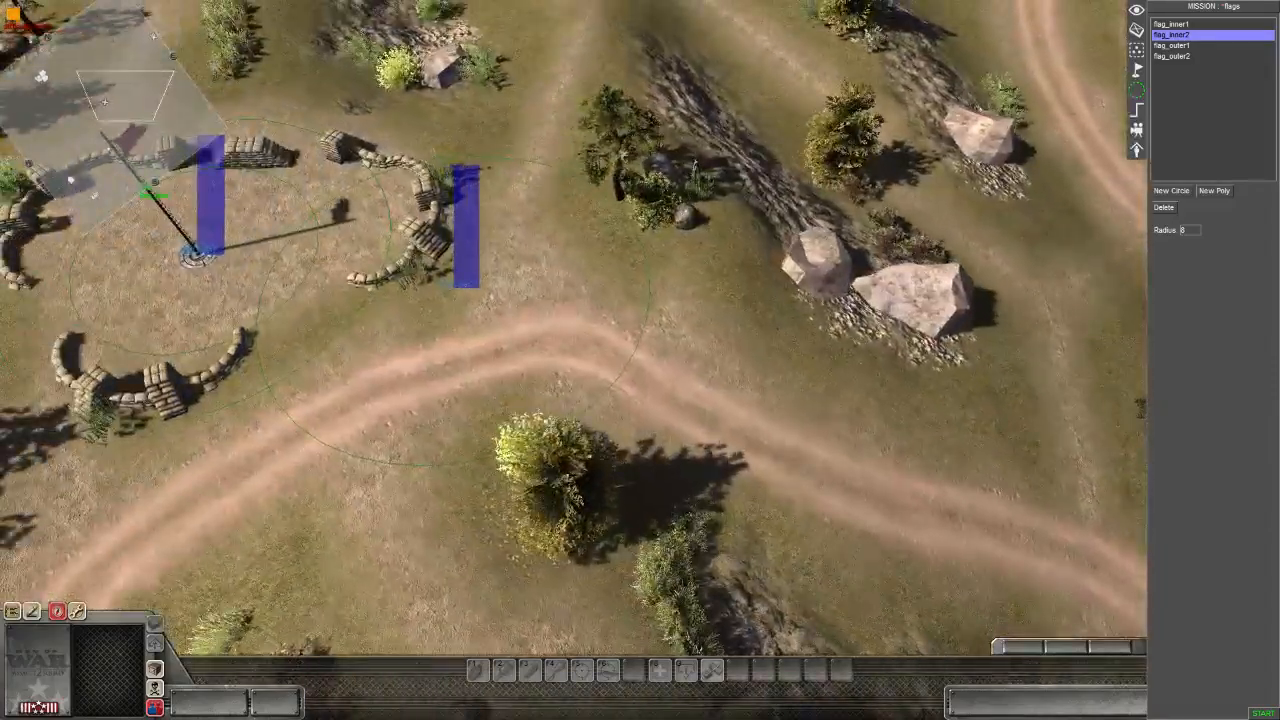
left_click(1171, 56)
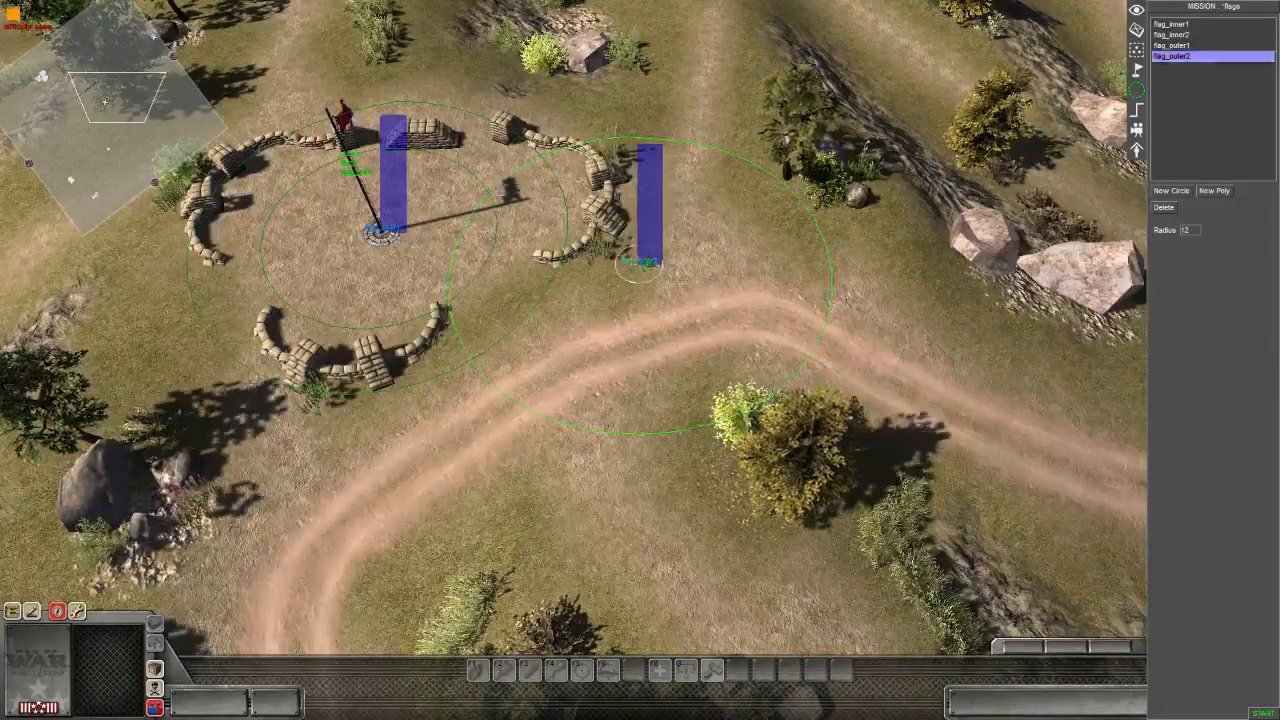
key("alt")
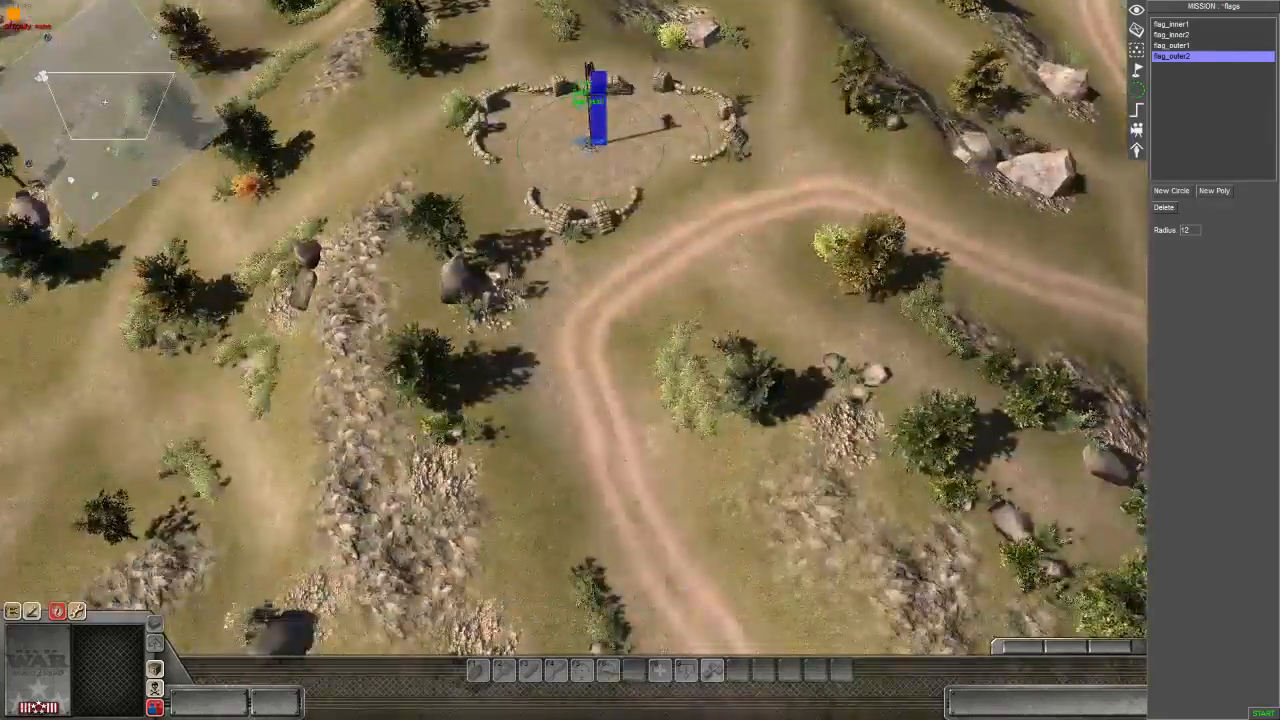
- Select the two tanks with their infantry squad and move them all to the map corner outside the magenta border
middle_click_drag(446, 440, 400, 300)
key("Down")
scroll(573, 330, "down", 1)
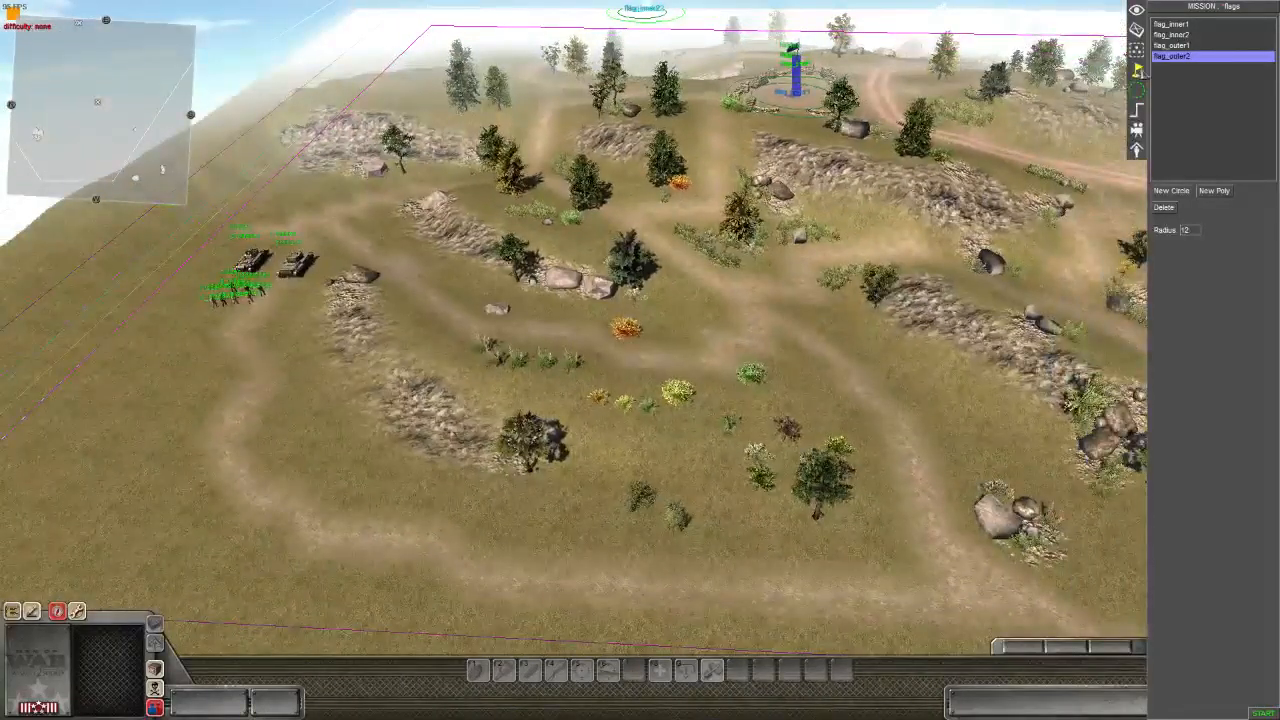
key("Up")
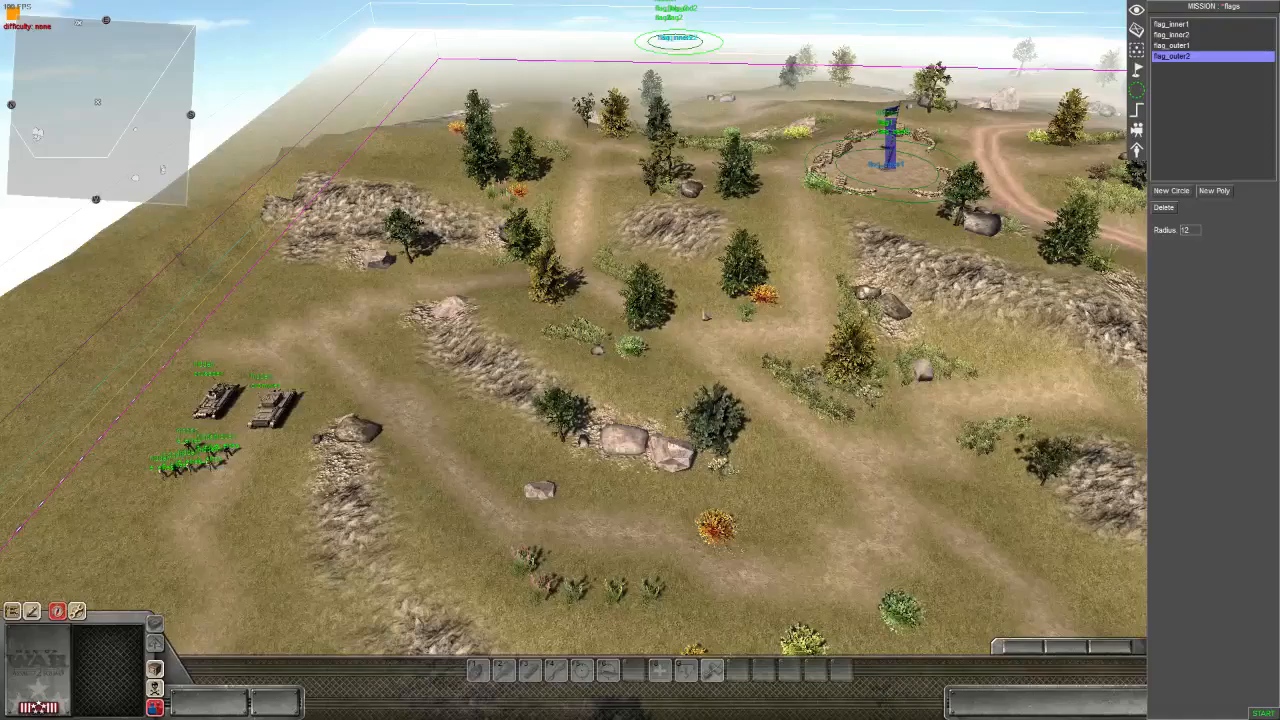
key("Up")
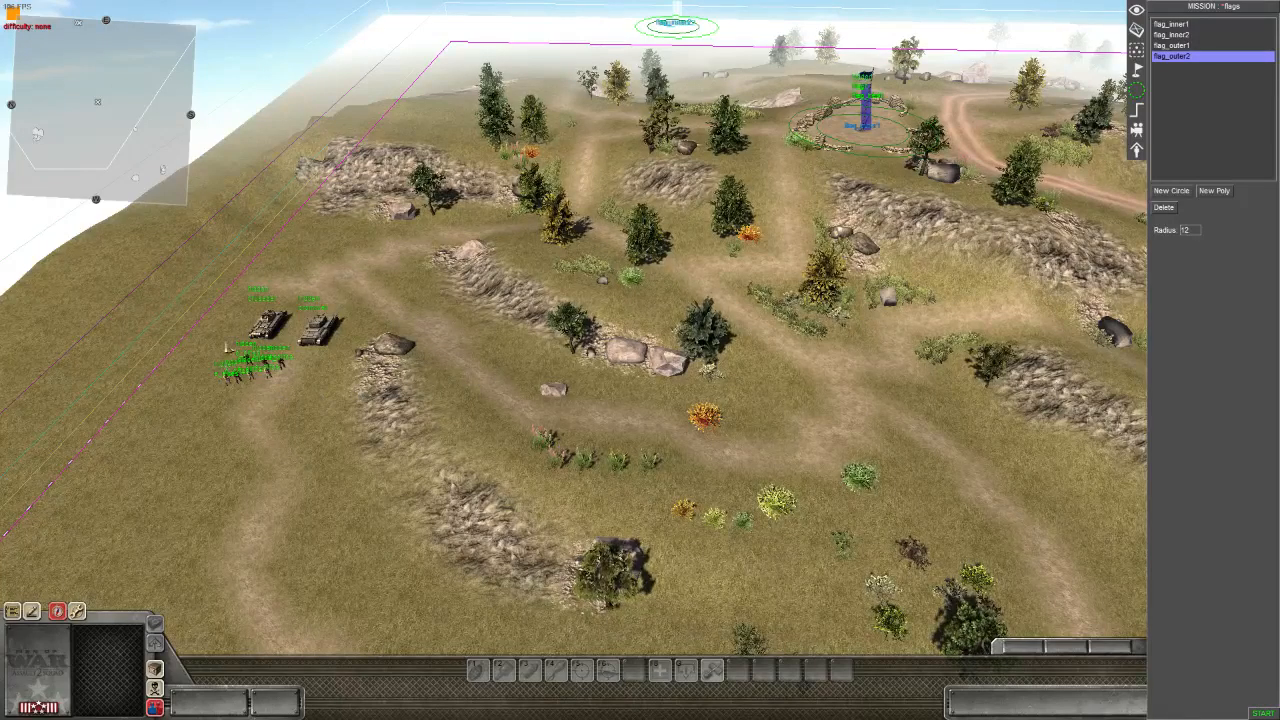
middle_click_drag(214, 470, 285, 403)
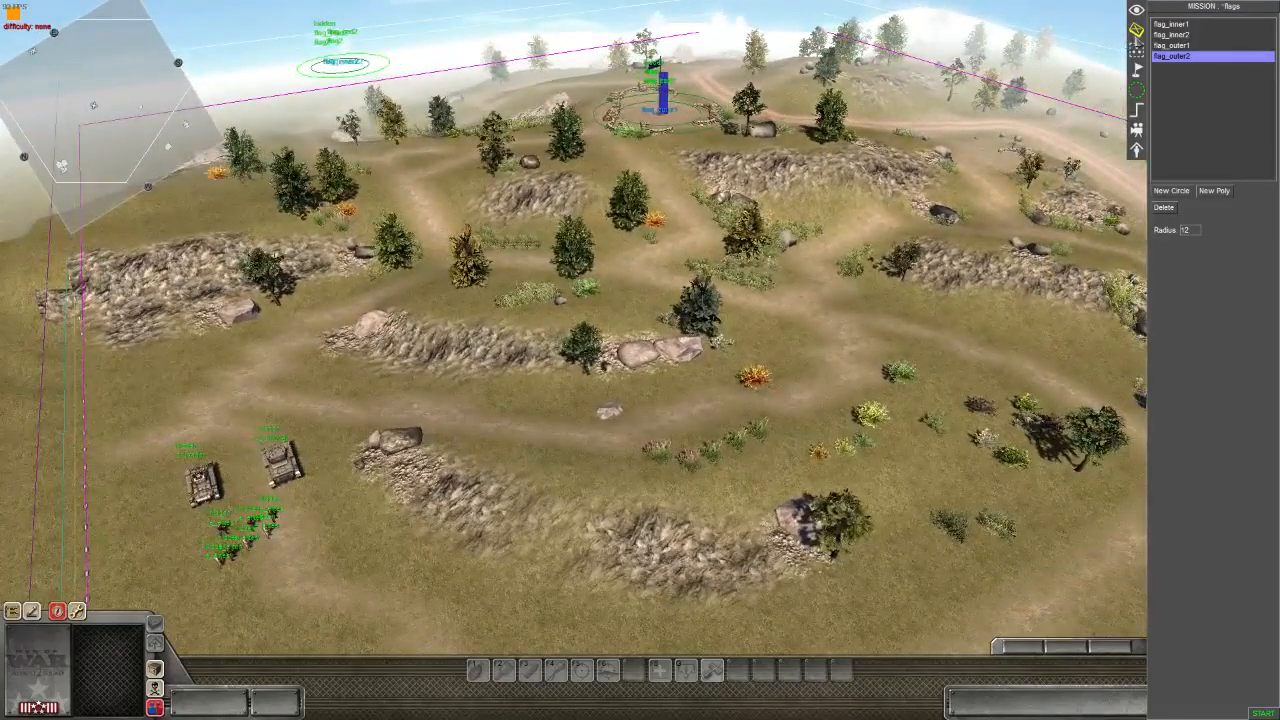
left_click(1136, 30)
left_click_drag(430, 268, 648, 472)
key("Down")
key("Right")
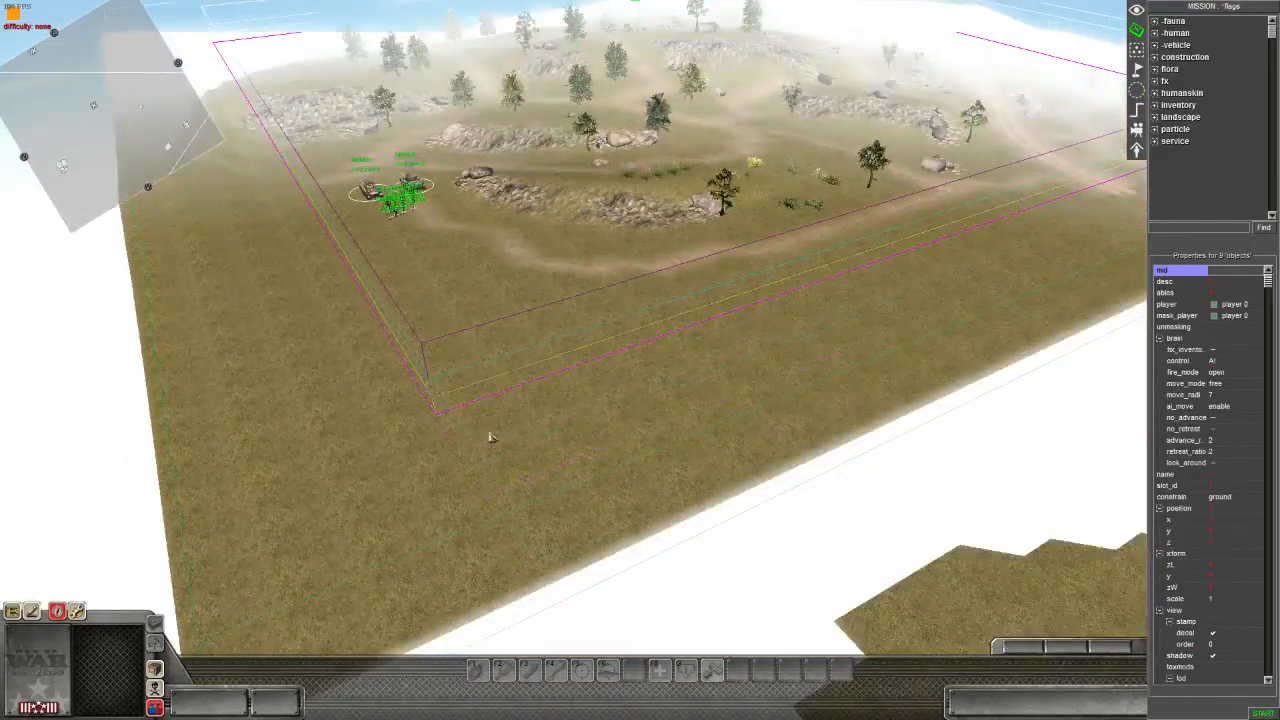
right_click(481, 426)
middle_click_drag(481, 426, 530, 470)
right_click(515, 518)
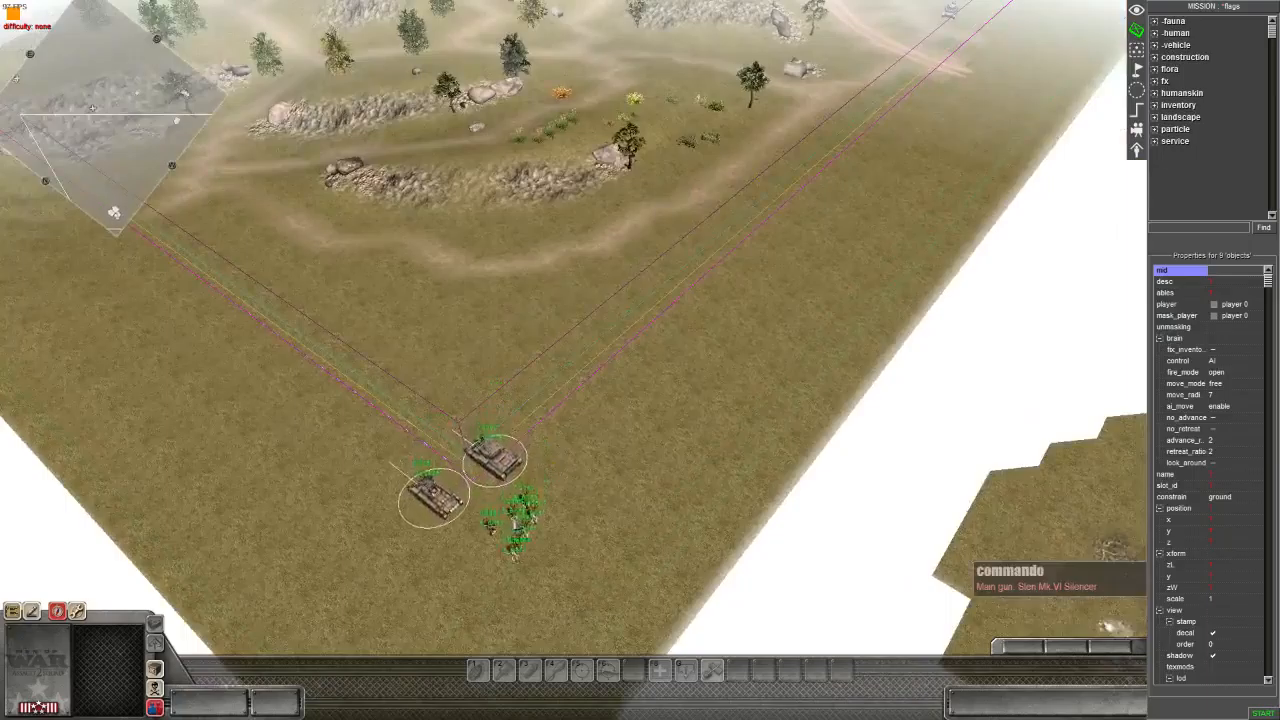
- Spread the two tanks farther outside the border corner, one on each side of the infantry, and save the mission
left_click(141, 113)
key("Up")
middle_click_drag(600, 320, 571, 194)
key("Up")
key("Up")
key("Right")
middle_click_drag(571, 309, 1070, 320)
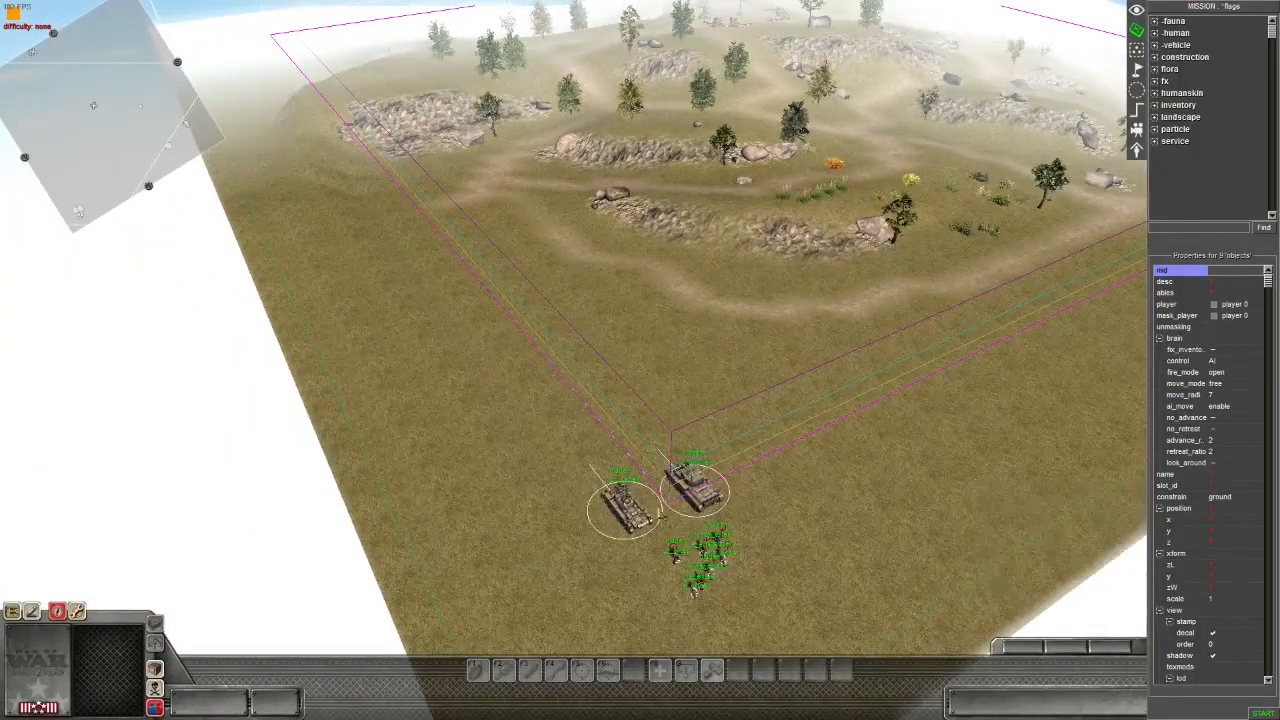
left_click(622, 524)
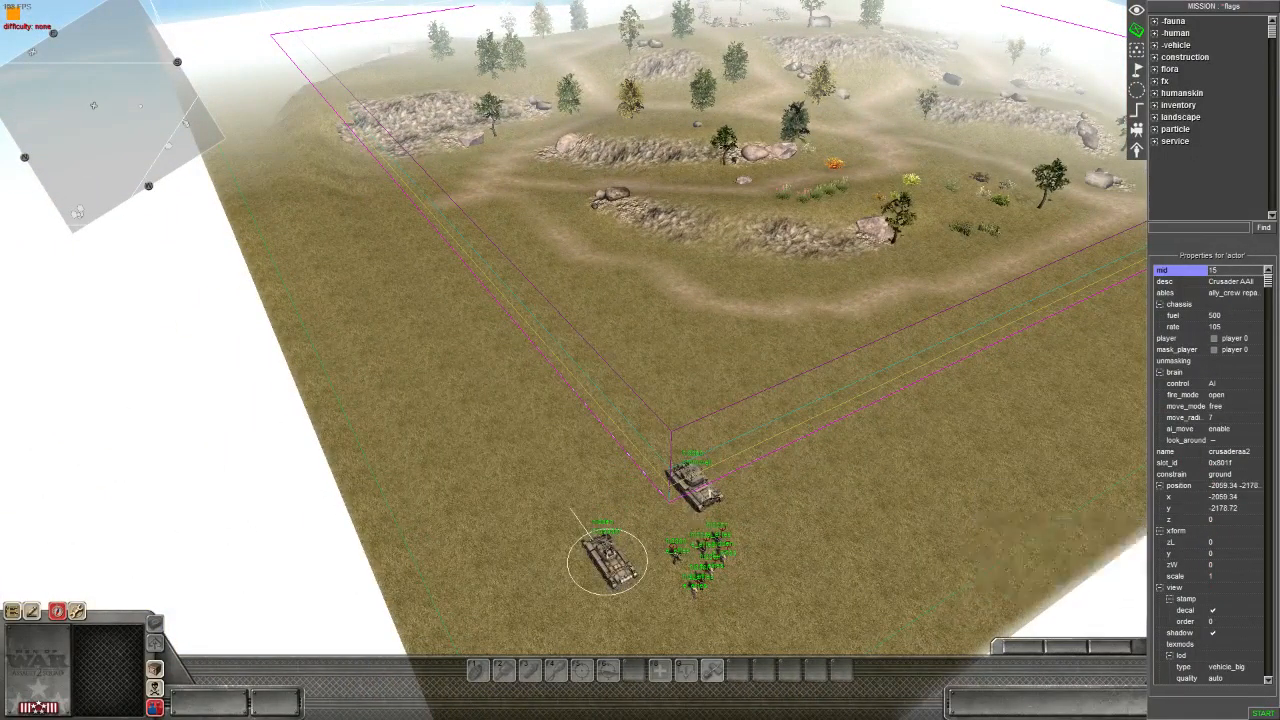
left_click_drag(694, 487, 778, 524)
left_click(710, 591)
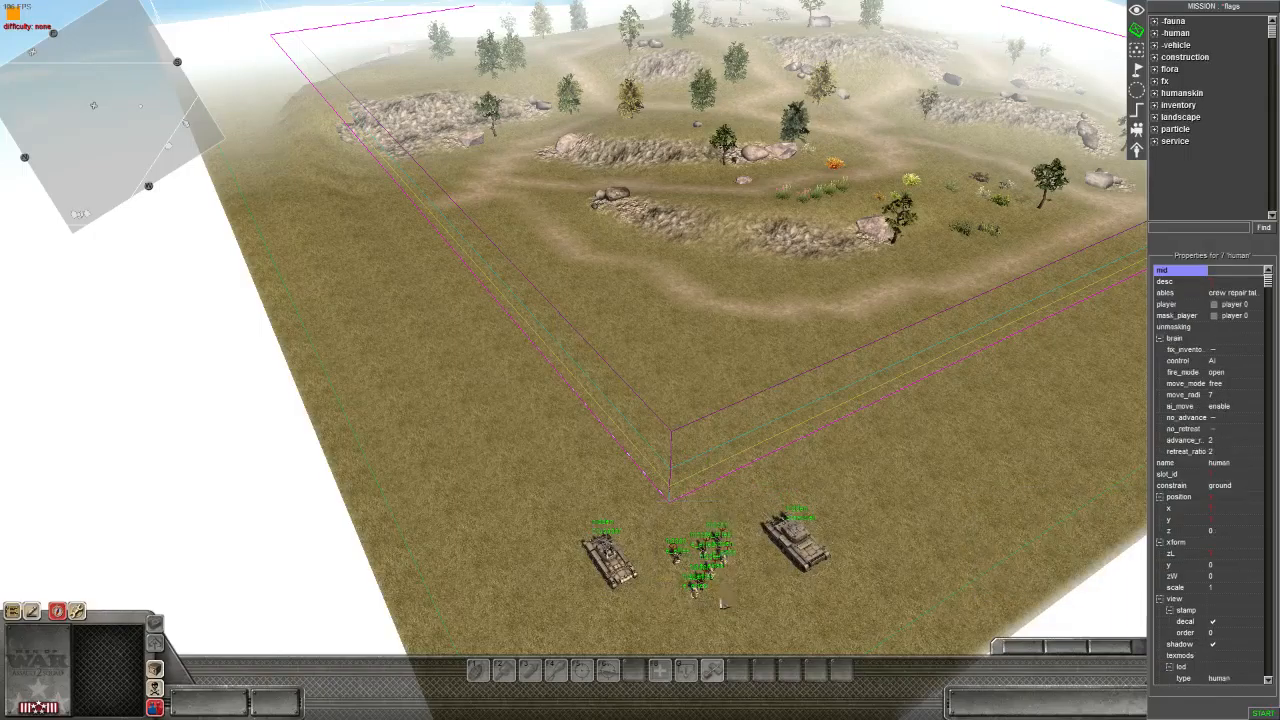
middle_click_drag(716, 570, 600, 574)
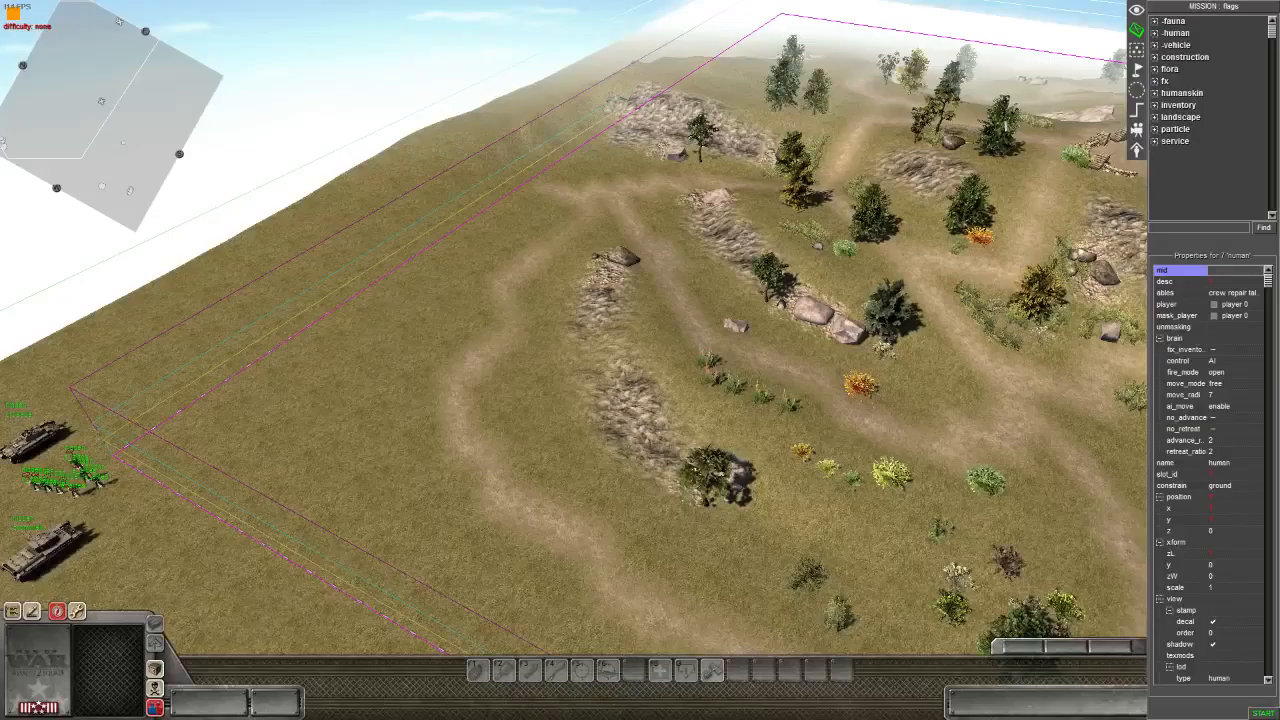
middle_click_drag(600, 574, 560, 576)
- Select every waypoint of the german_reinforcements group and move the whole network toward the road on the far side of the sandbag ring
left_click(1136, 69)
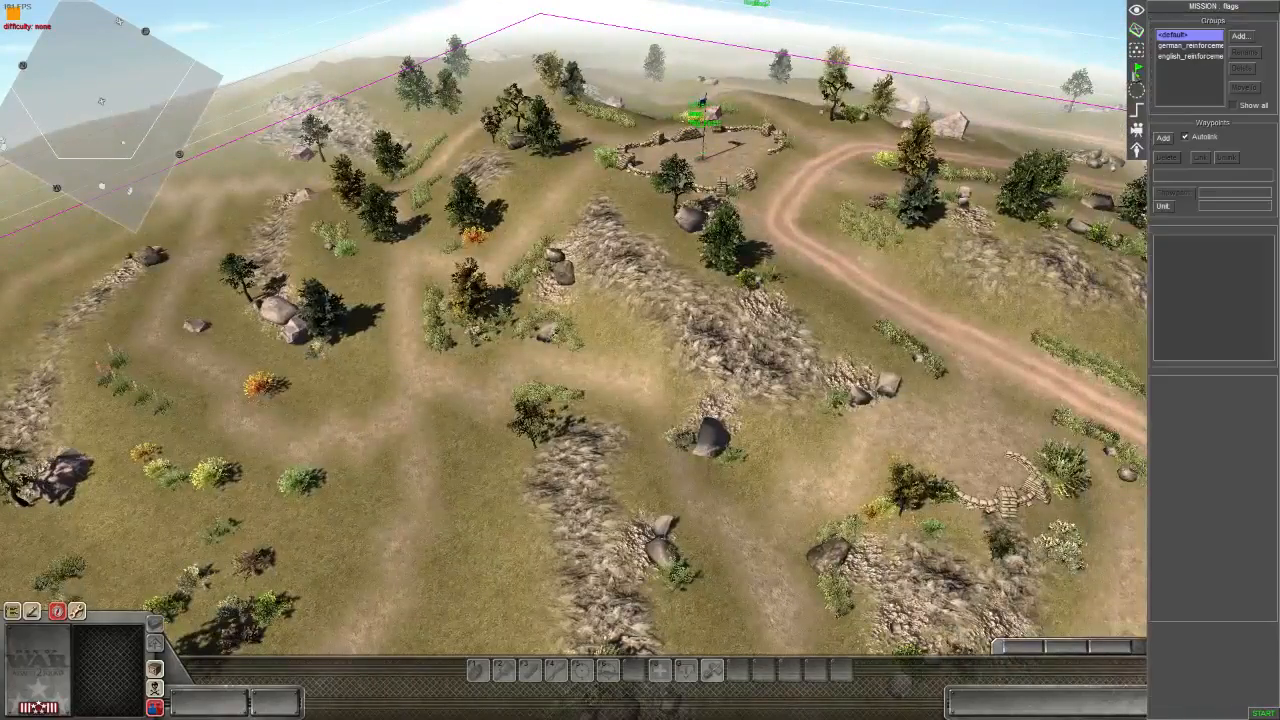
left_click(1189, 45)
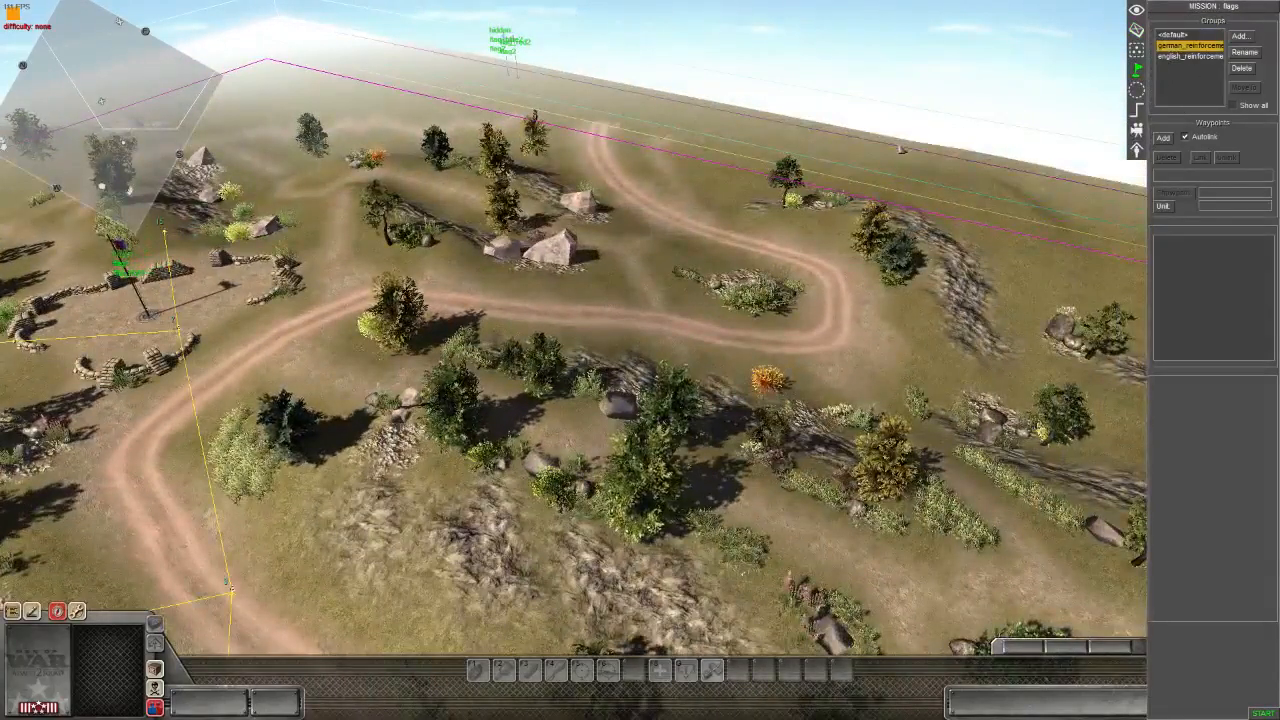
middle_click_drag(901, 149, 560, 185)
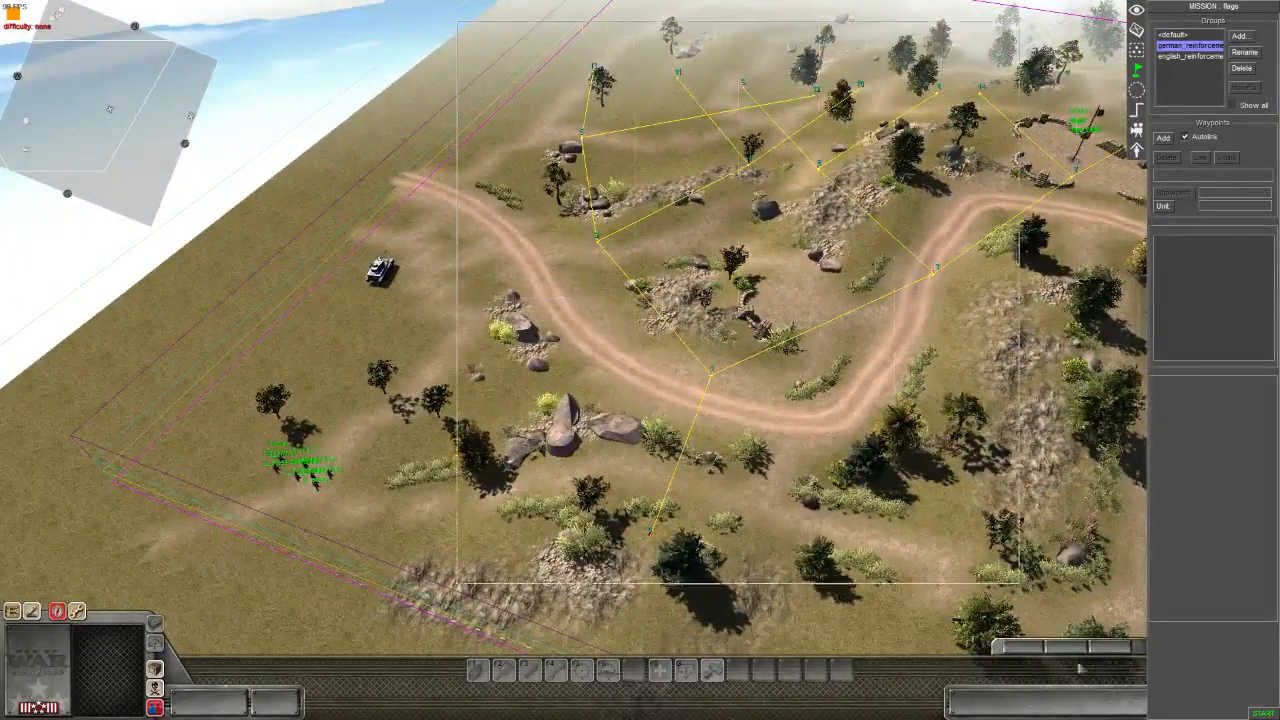
left_click_drag(1080, 668, 1136, 558)
middle_click_drag(1136, 558, 960, 540)
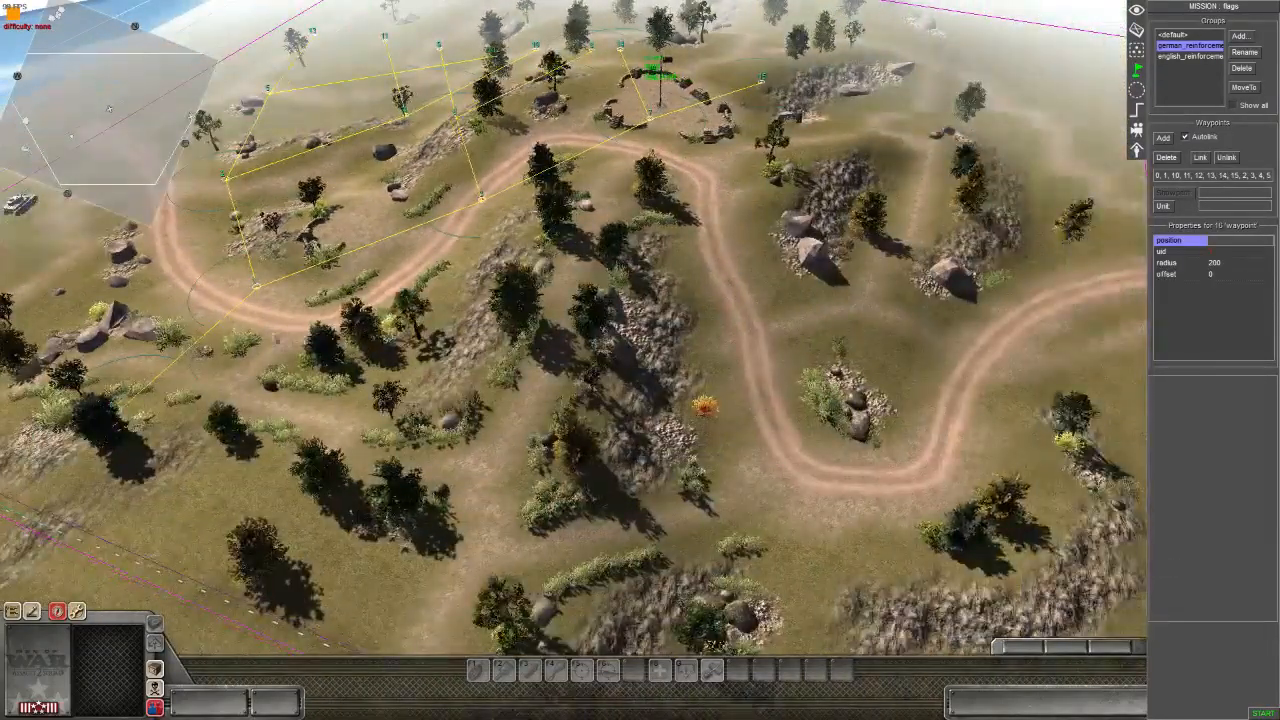
left_click_drag(150, 388, 534, 550)
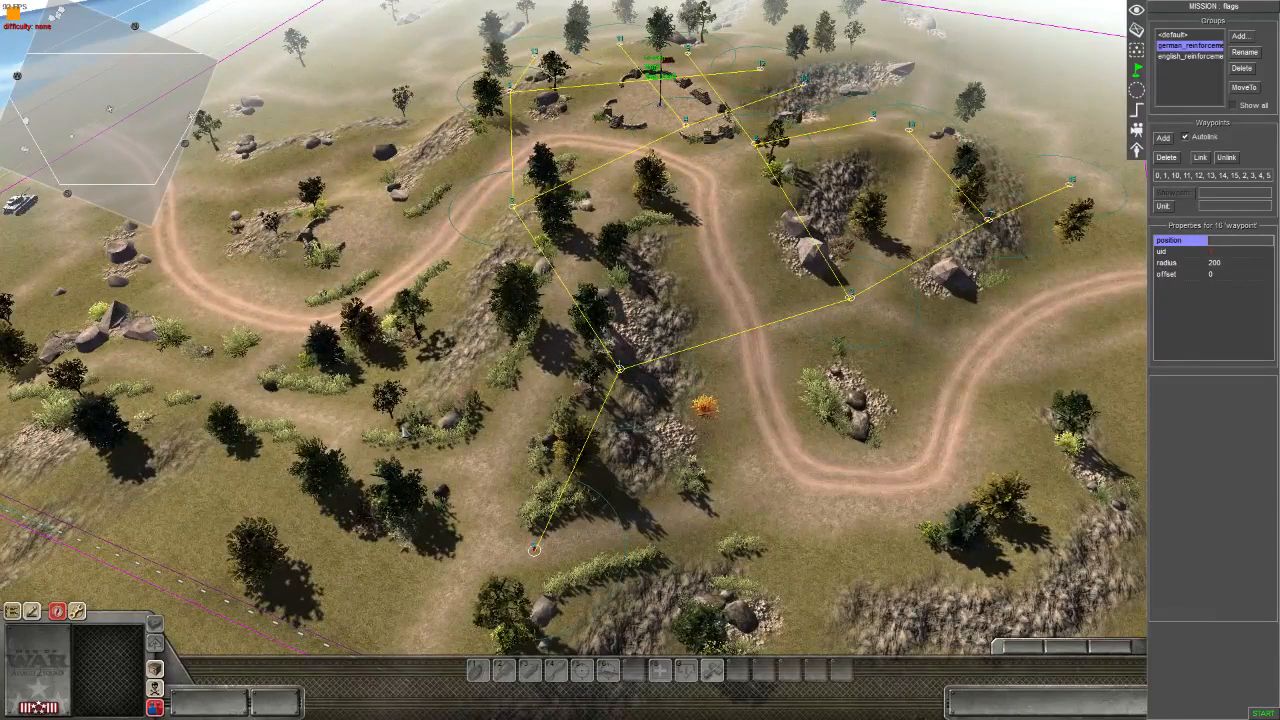
key("Right")
middle_click_drag(849, 361, 846, 480)
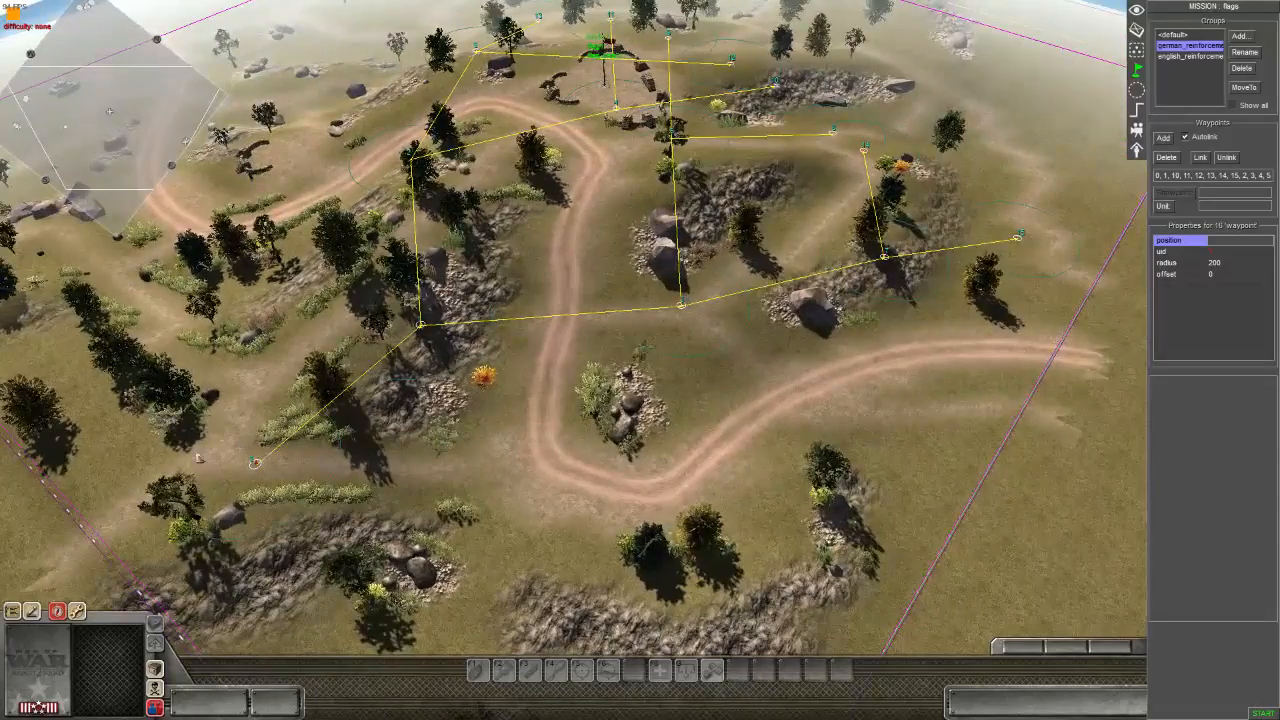
- Move waypoint 0 outside the border near the road's end and waypoint 1 onto the border line beside the road
left_click(816, 464)
key("Right")
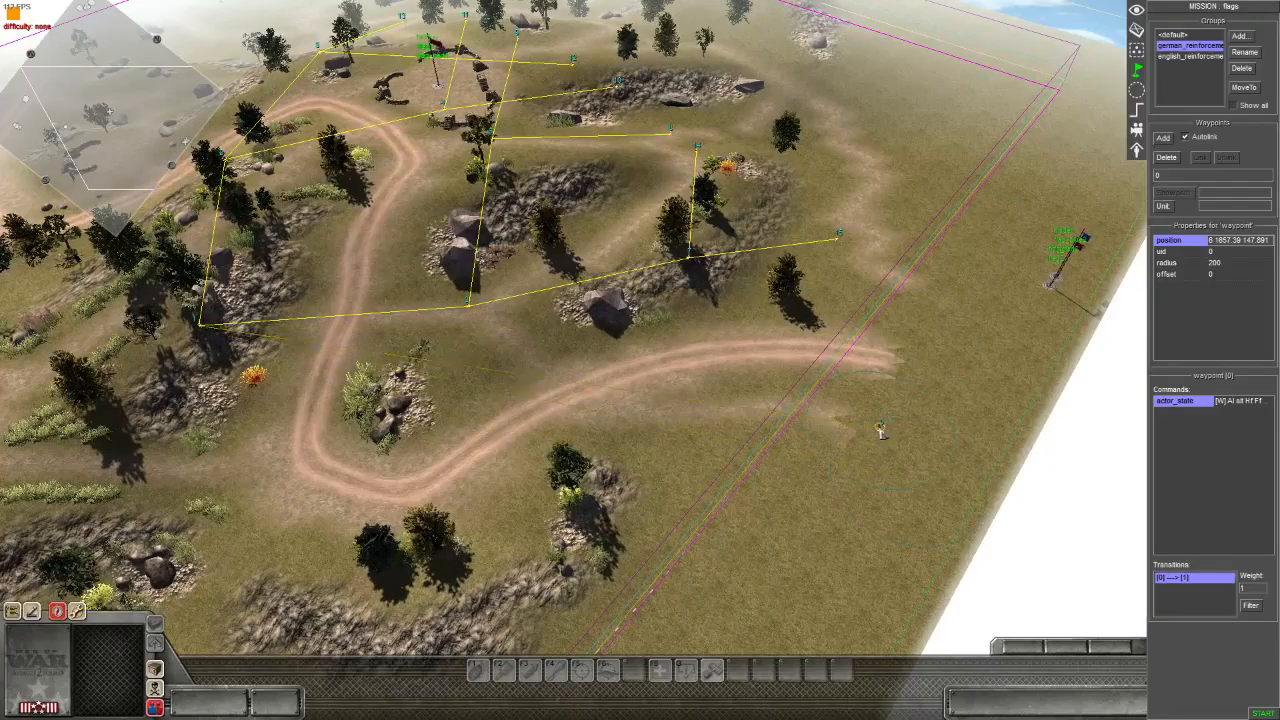
mouse_move(880, 427)
left_mouse_down()
mouse_move(911, 393)
mouse_move(917, 414)
mouse_move(899, 433)
left_mouse_up()
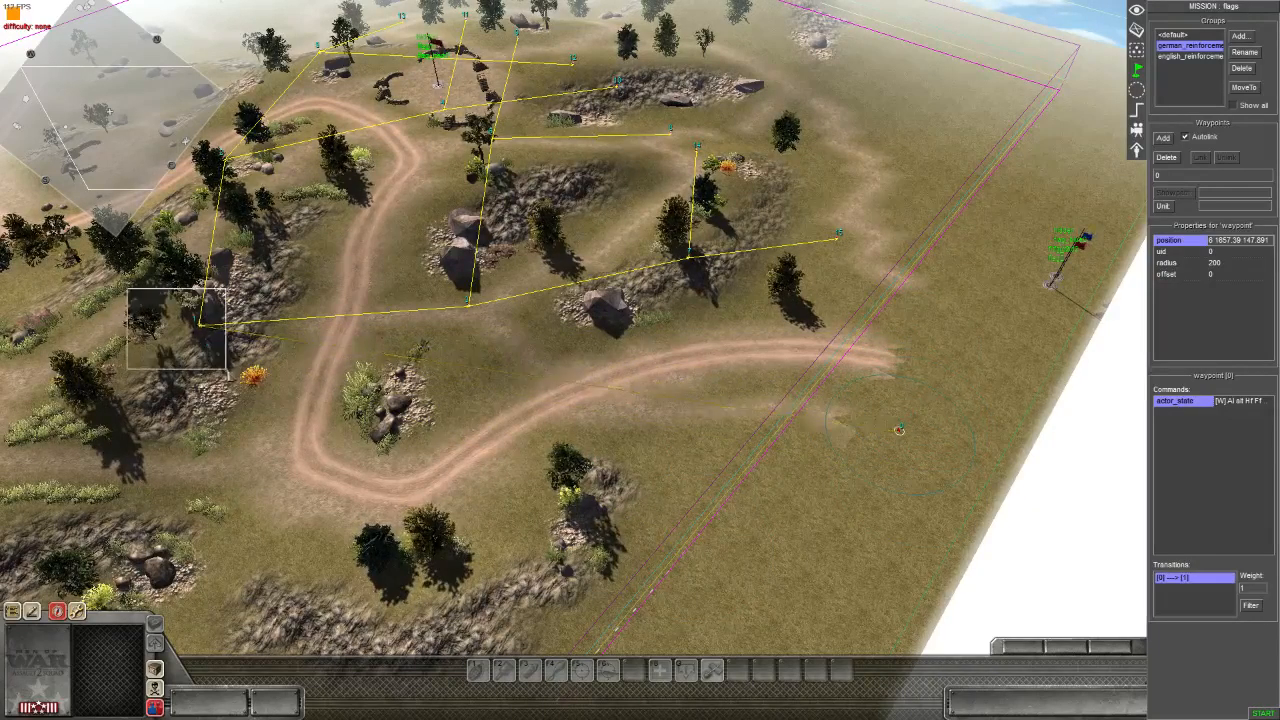
left_click_drag(200, 325, 797, 385)
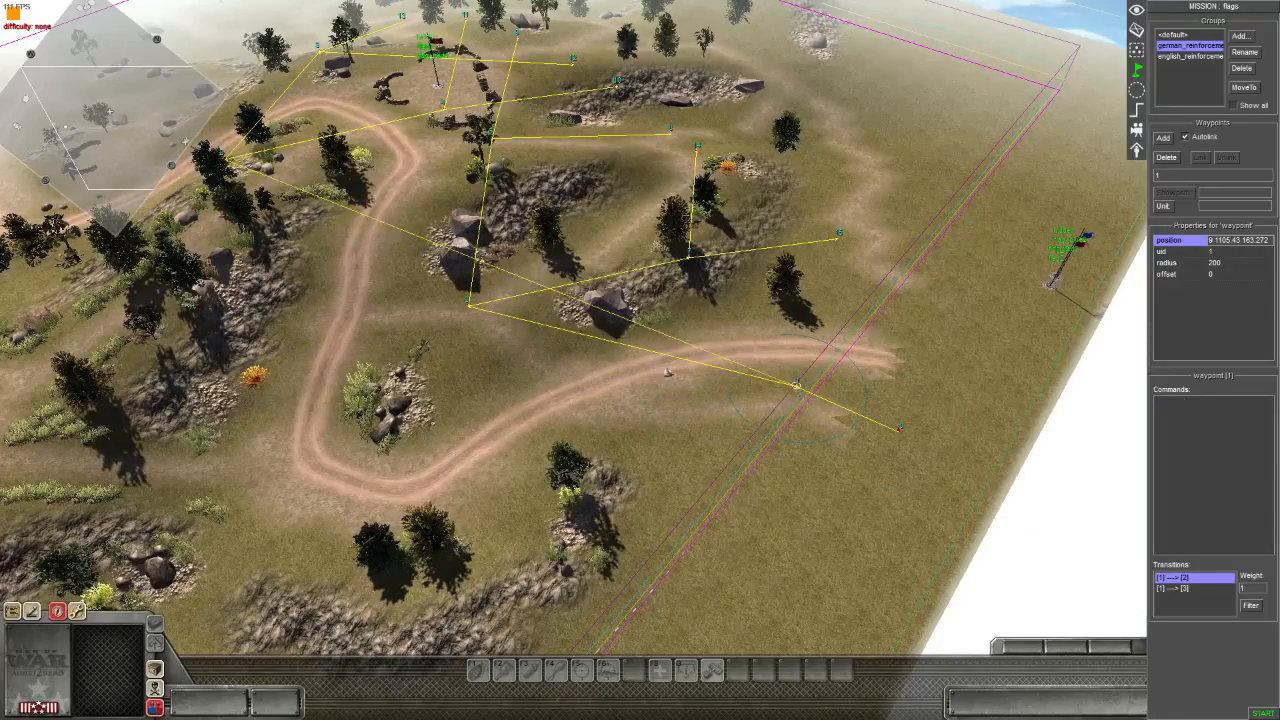
- Move waypoint 3 onto the road inside the border, ahead of waypoint 1
left_click_drag(423, 291, 383, 257)
left_click_drag(470, 304, 516, 327)
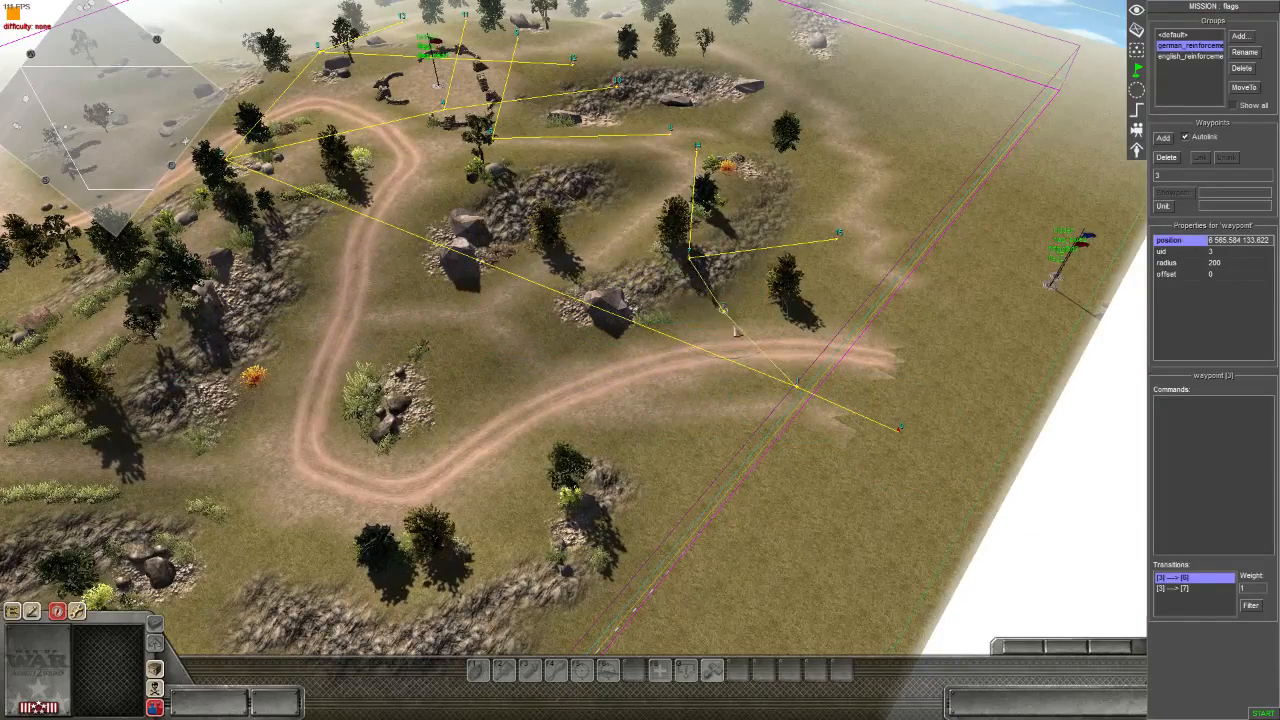
left_click_drag(737, 332, 543, 423)
middle_click_drag(543, 423, 548, 457)
scroll(627, 412, "up", 2)
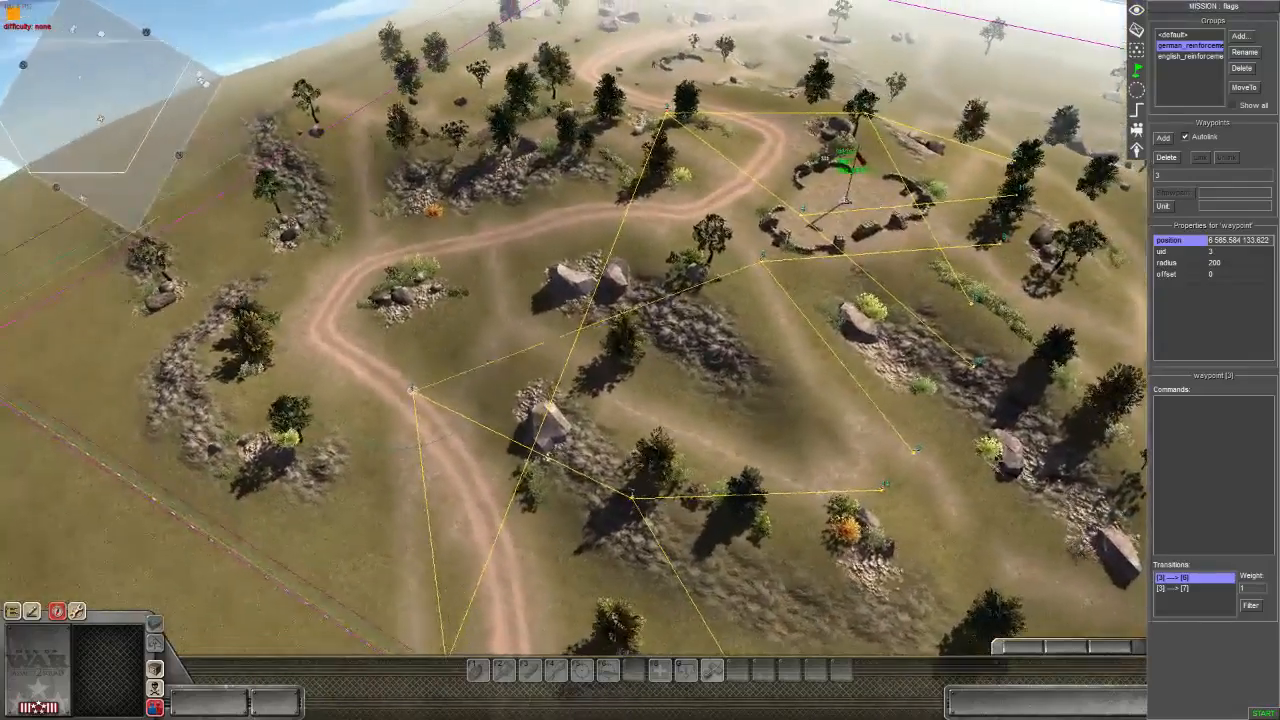
key("Down")
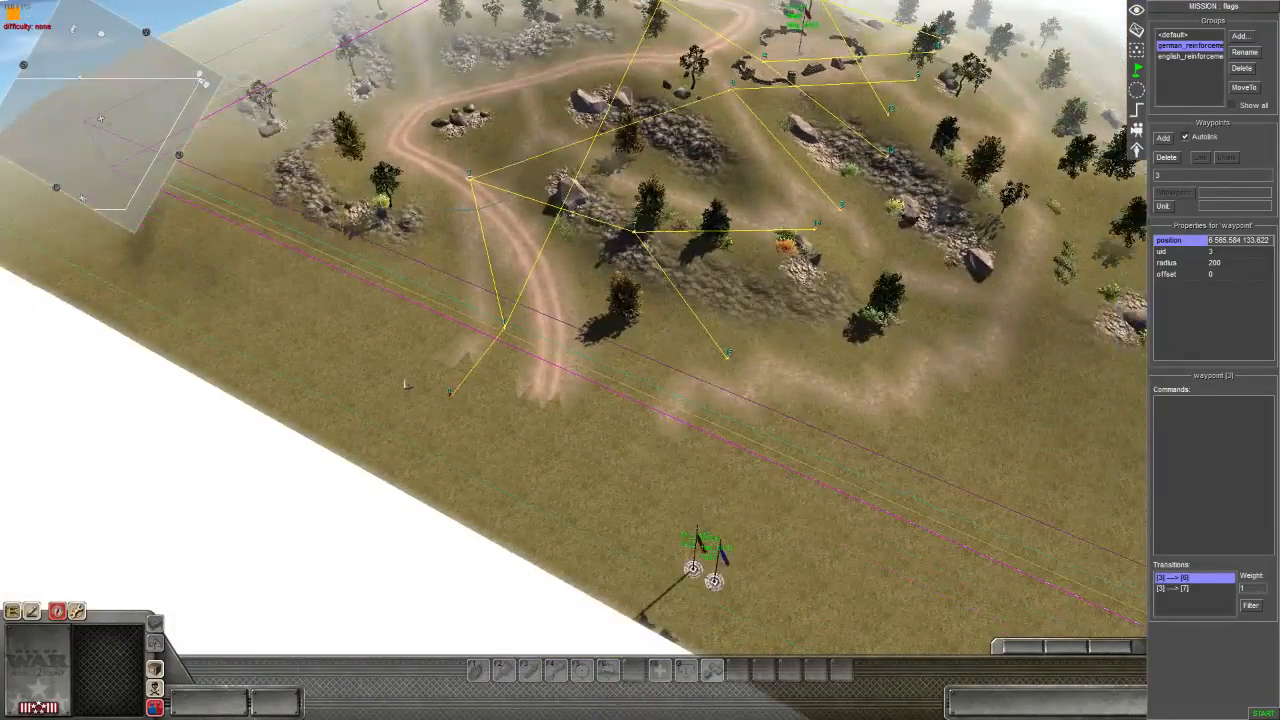
- Check waypoint 0's commands and the waypoint command in the g_elites trigger under enemy_reinforcements
left_click(450, 393)
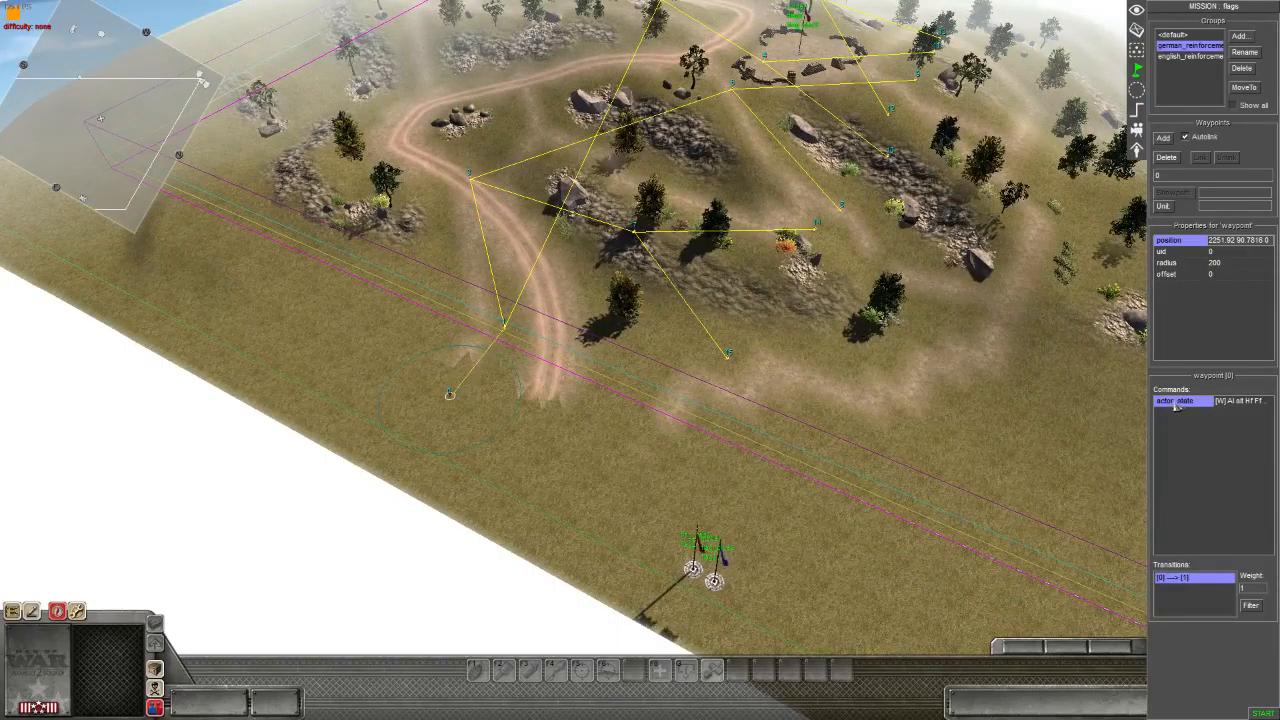
left_click(1137, 90)
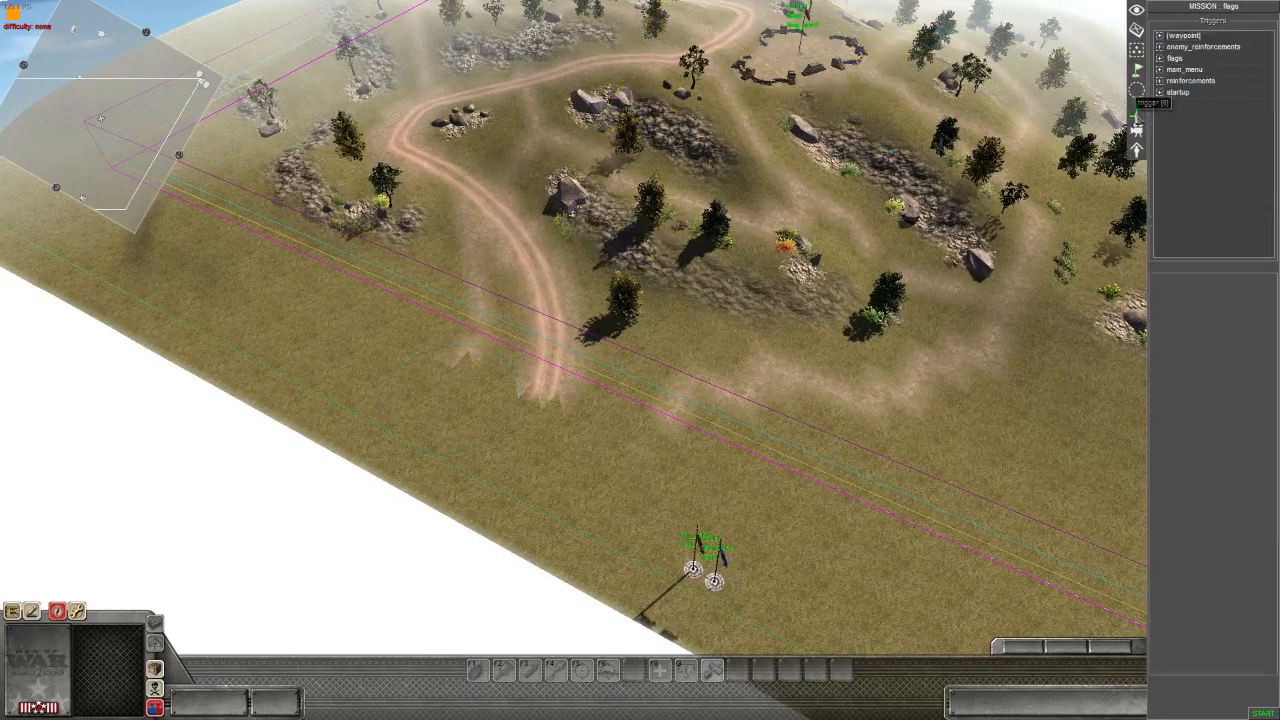
left_click(1160, 48)
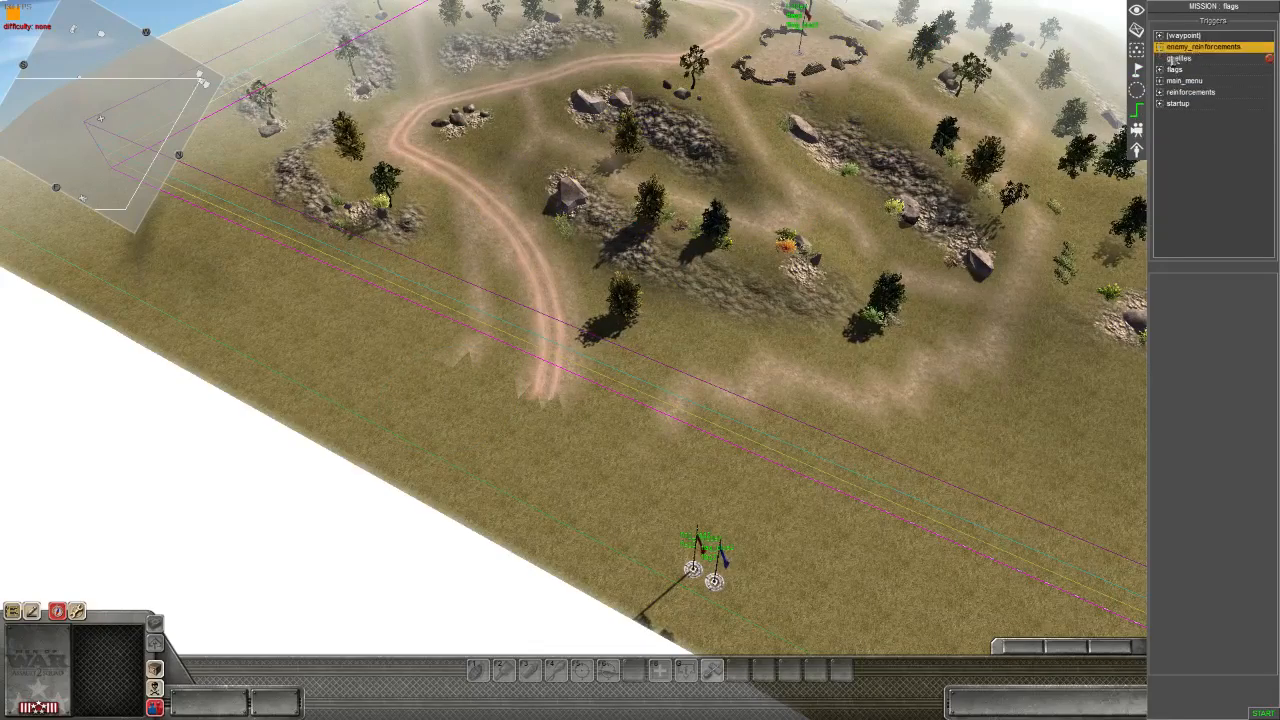
left_click(1180, 59)
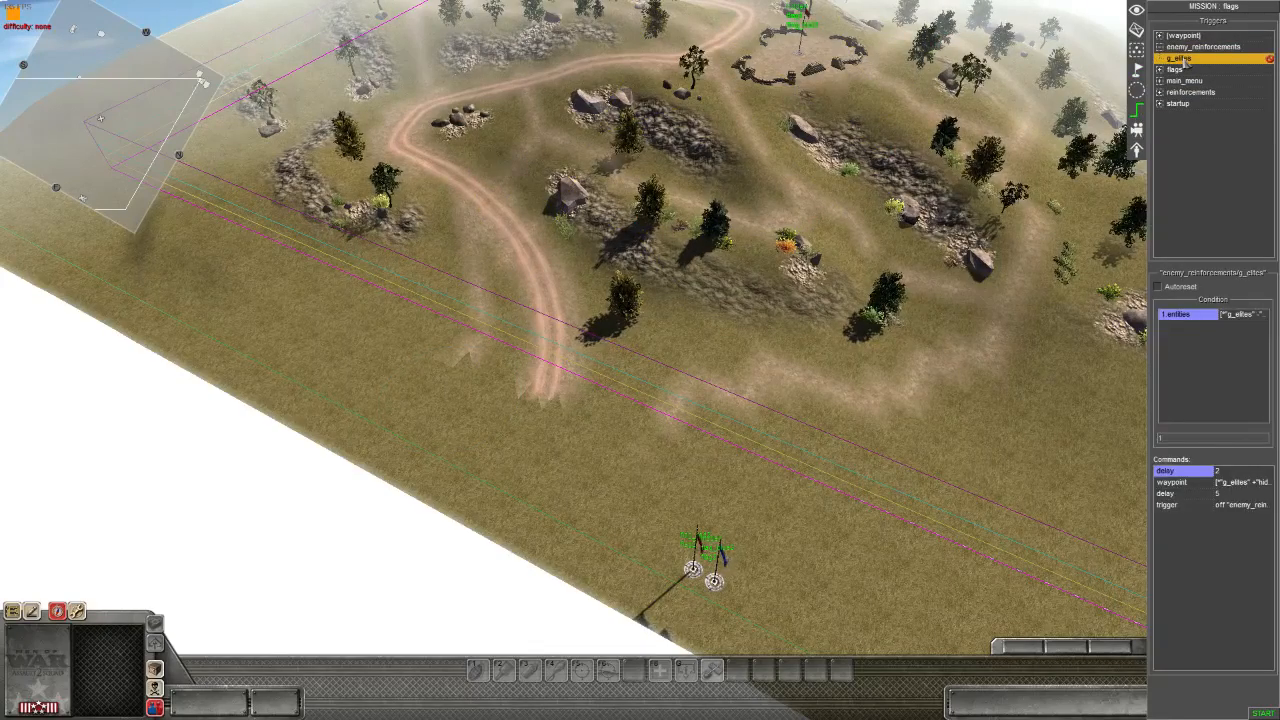
double_click(1171, 483)
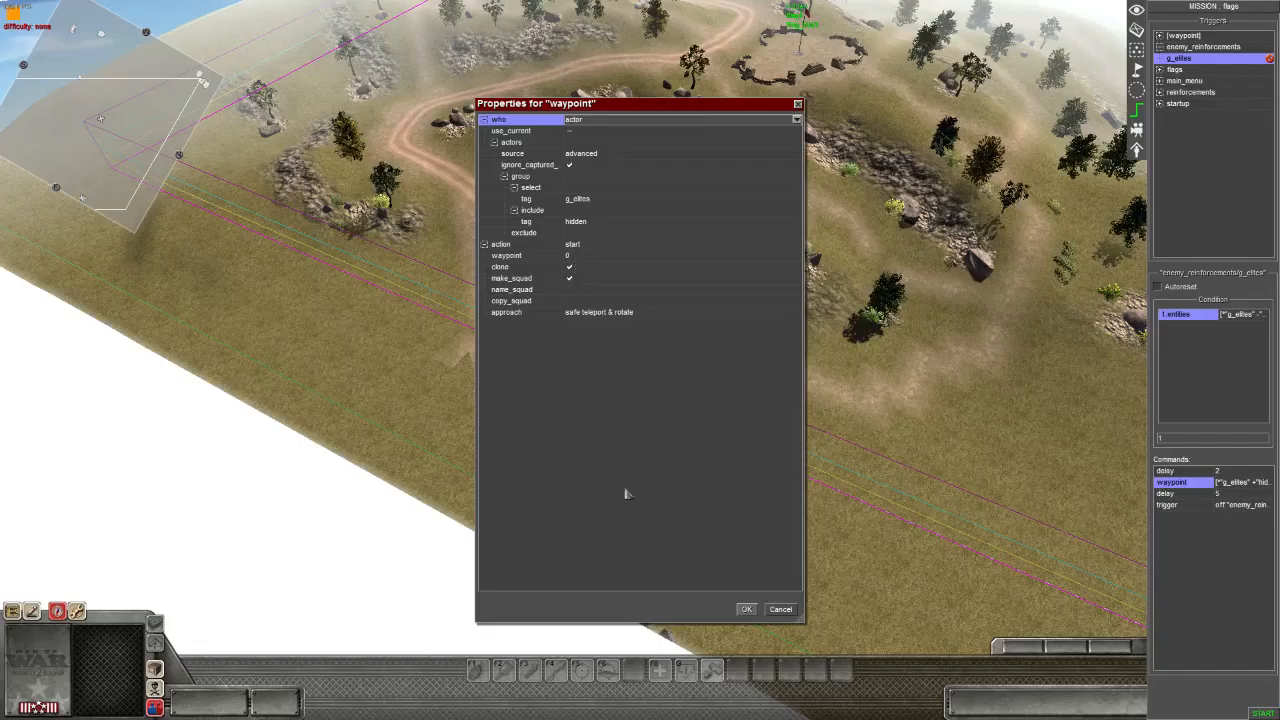
left_click(746, 610)
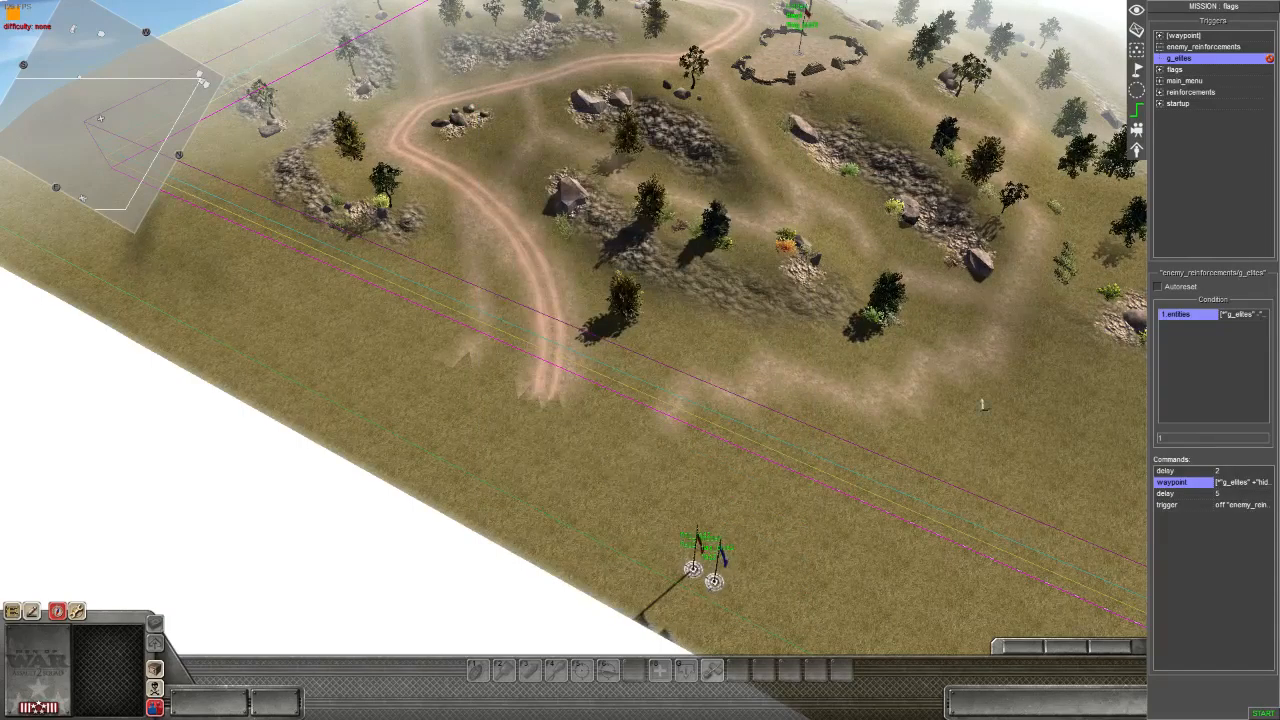
- Delete all german_reinforcements waypoints except 0, 1 and 3
left_click(1136, 69)
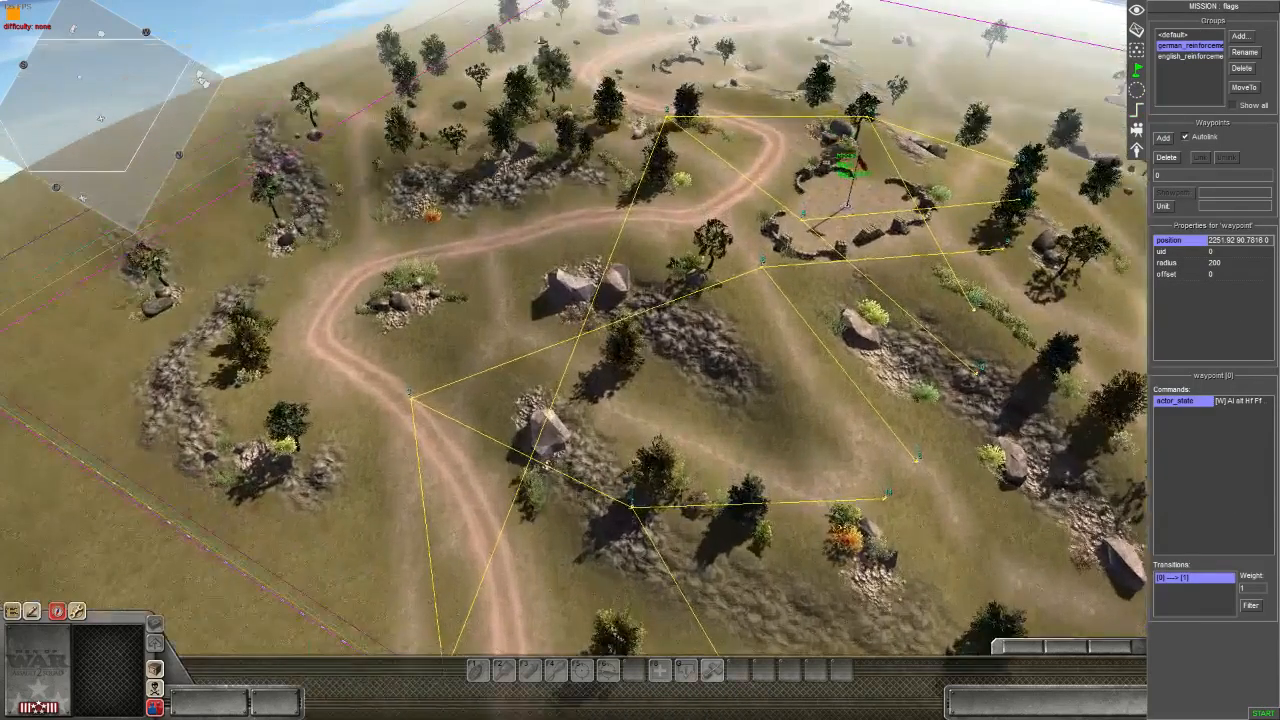
left_click_drag(550, 58, 1002, 577)
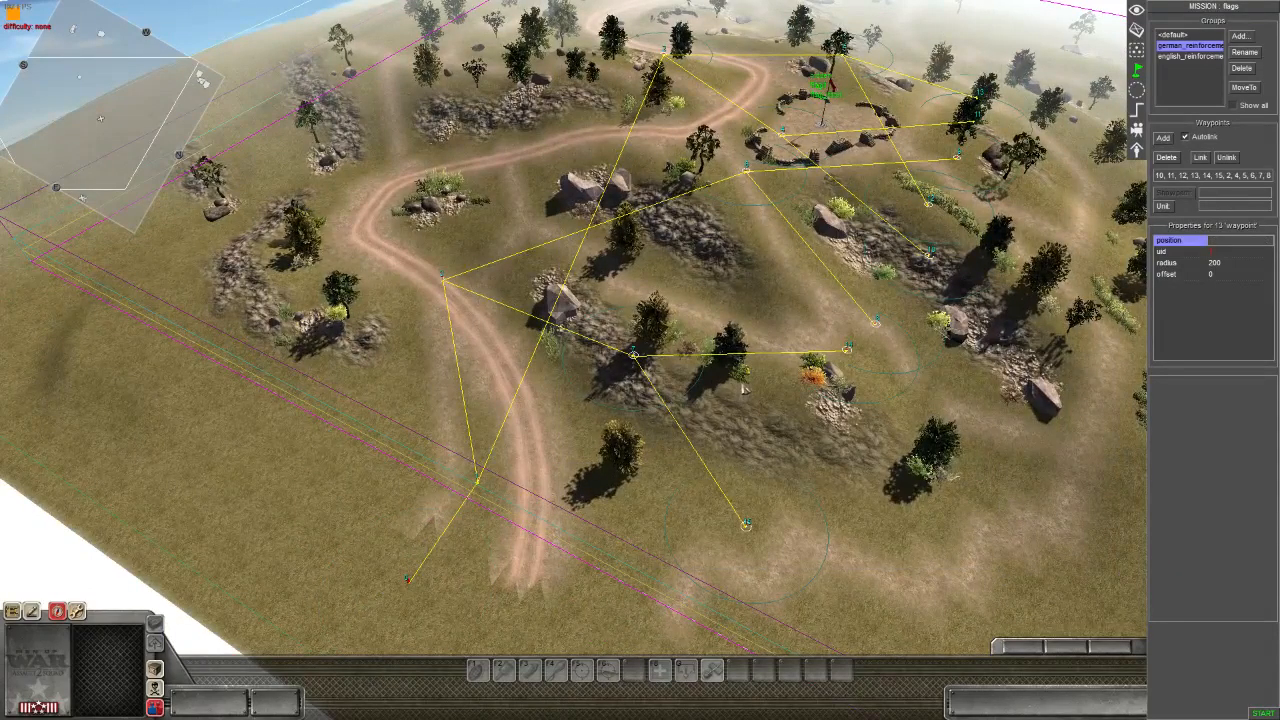
key("Delete")
- Extend the route from waypoint 3 with four linked waypoints along the trail and road, ending inside the sandbag ring
left_click(441, 277)
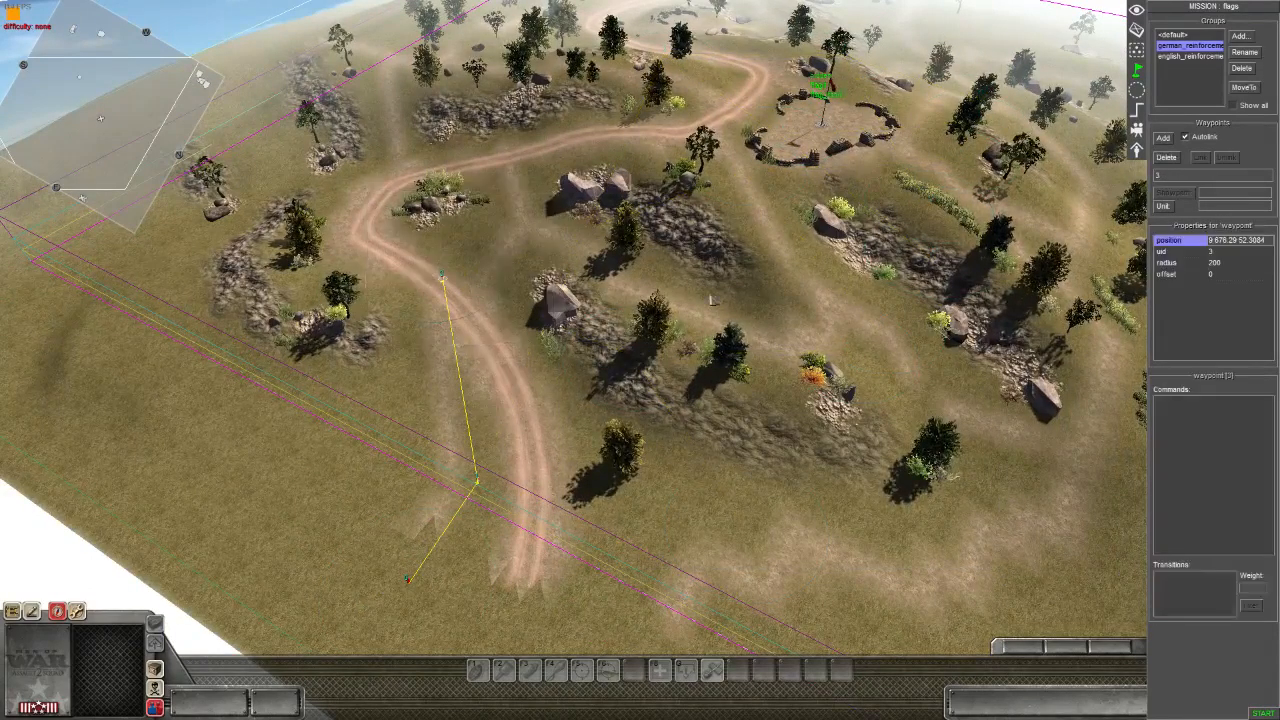
left_click(1159, 142)
key("Up")
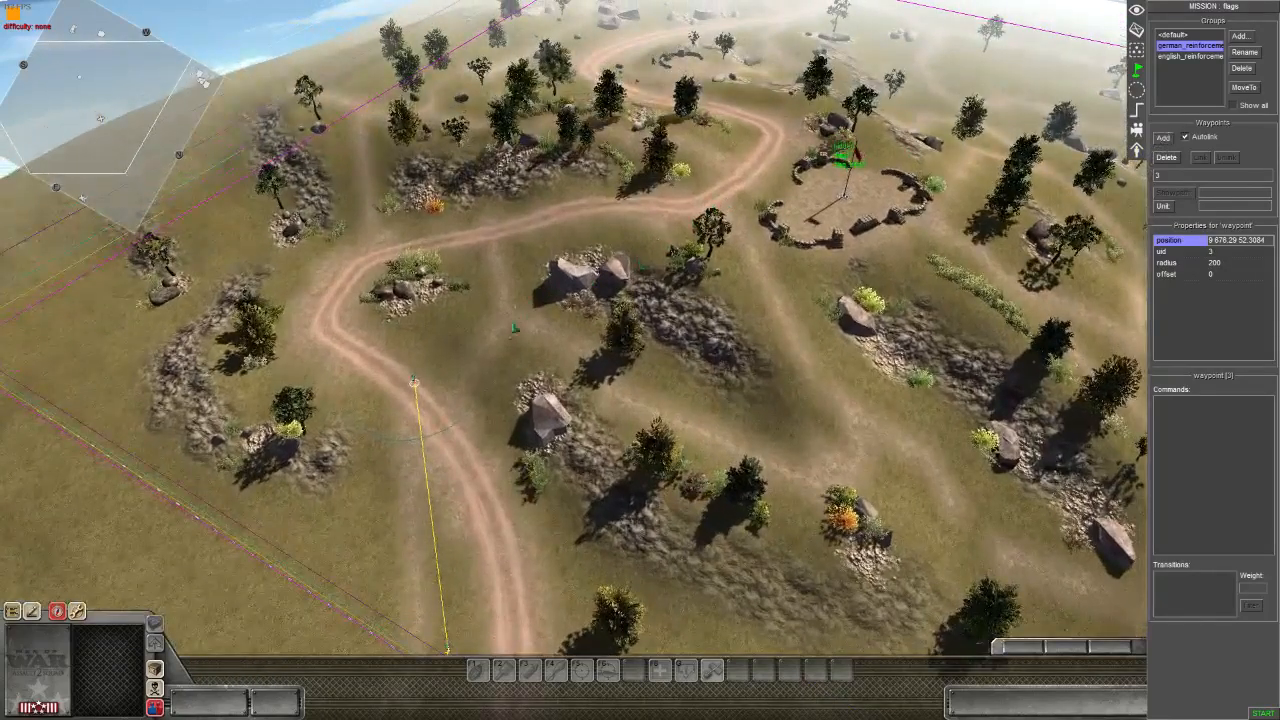
left_click(519, 315)
key("Up")
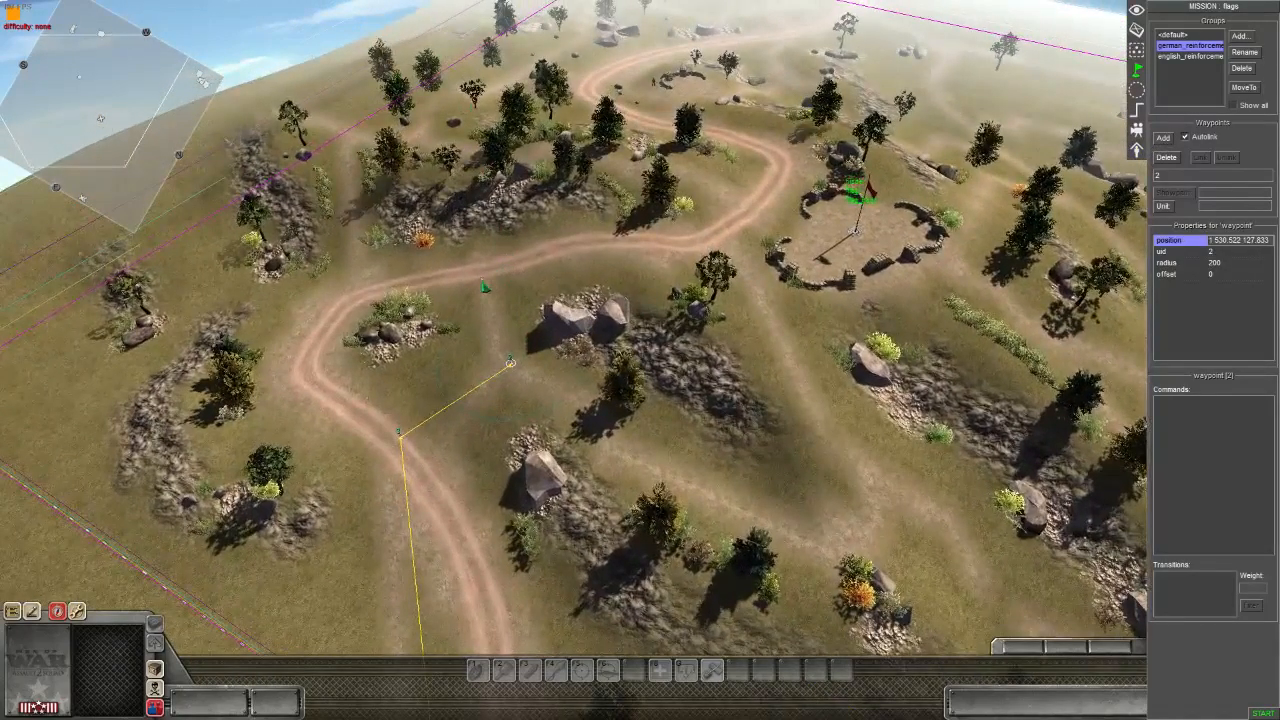
left_click(482, 281)
left_click(716, 236)
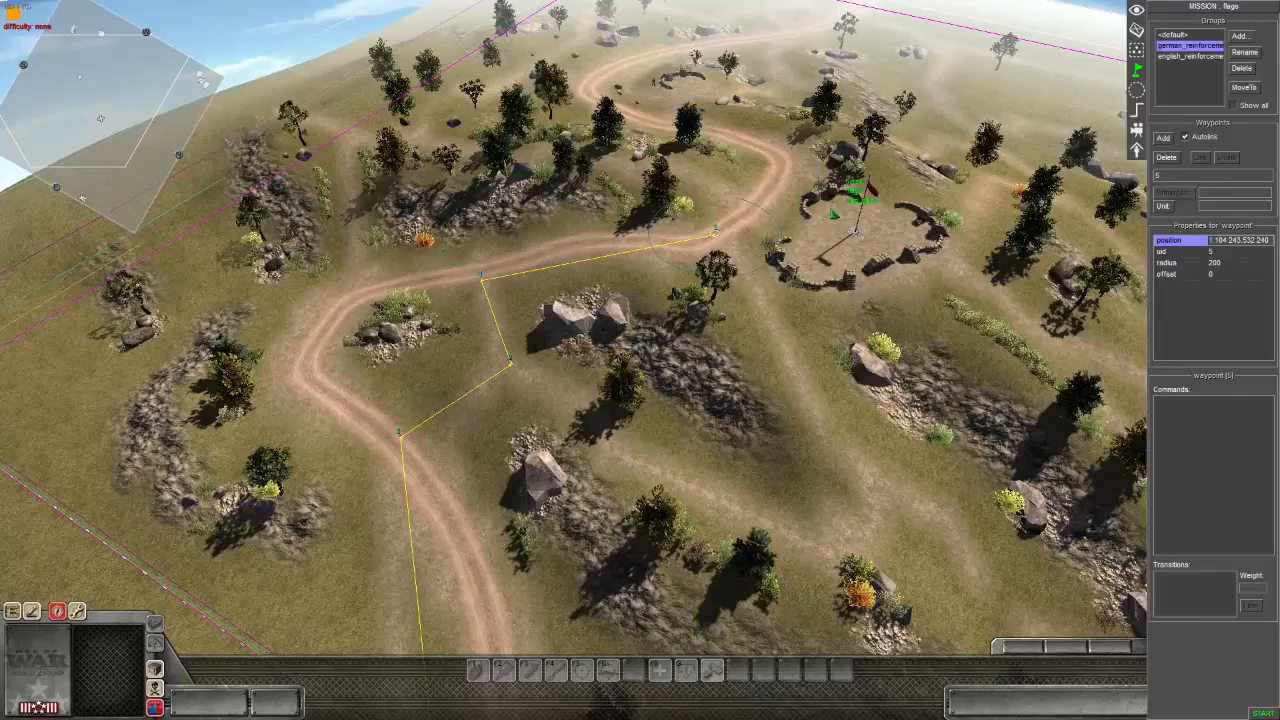
left_click(830, 208)
- Move waypoint 3 back down the road toward the border and shift waypoint 2 back along the trail toward it
left_click(428, 492)
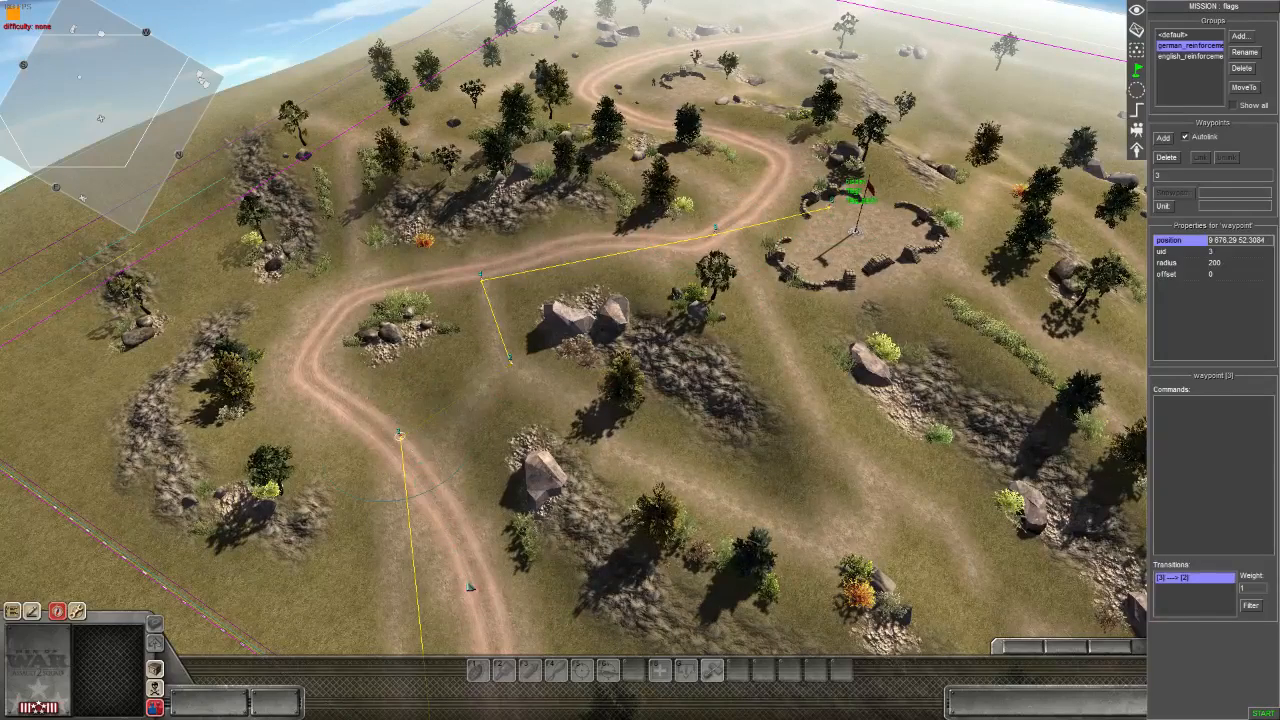
left_click_drag(399, 436, 464, 577)
left_click(510, 358)
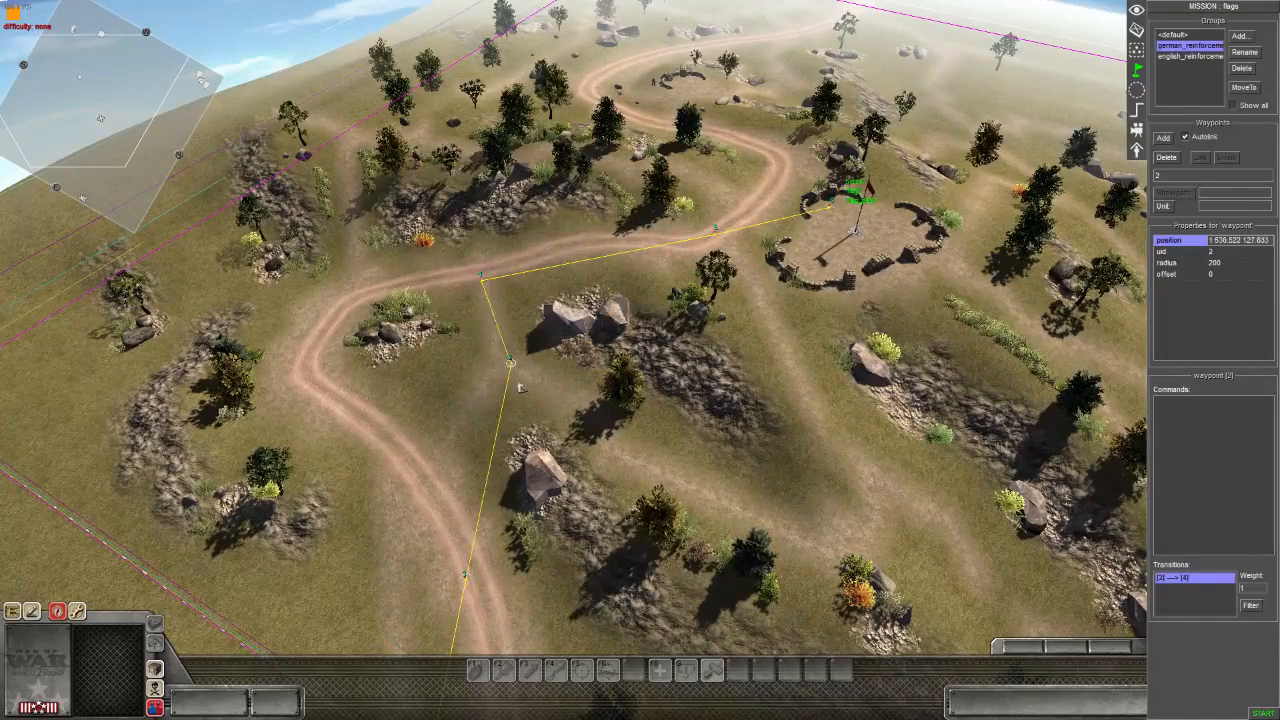
left_click_drag(510, 358, 475, 410)
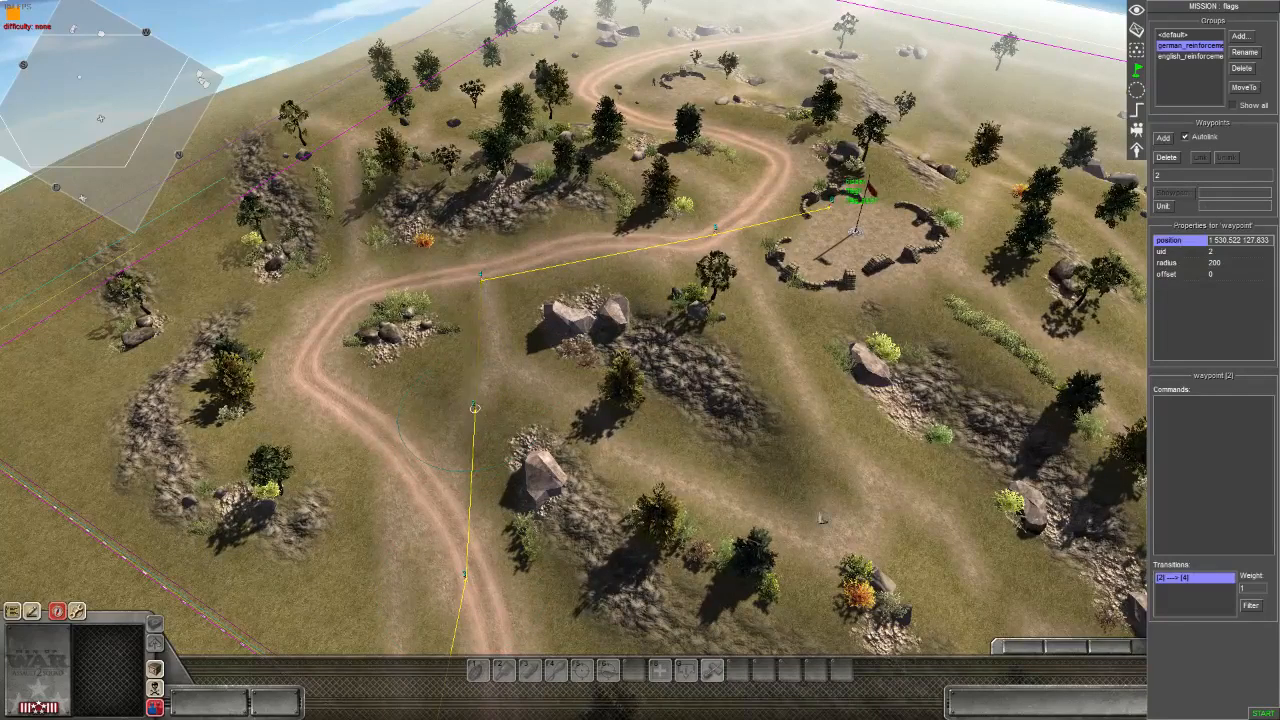
- Branch a second route from waypoint 2 through the trail junction, with one end inside the sandbag ring and another beside the tree and rock
left_click(835, 537)
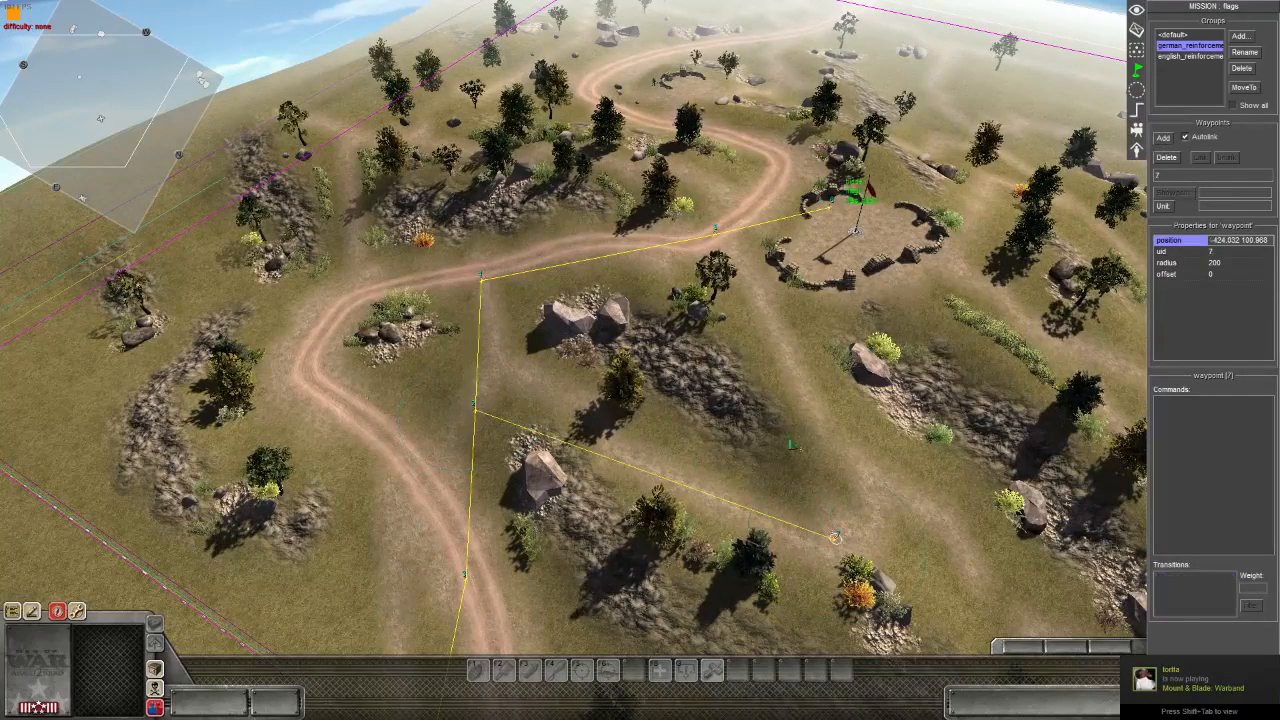
key("Right")
key("Up")
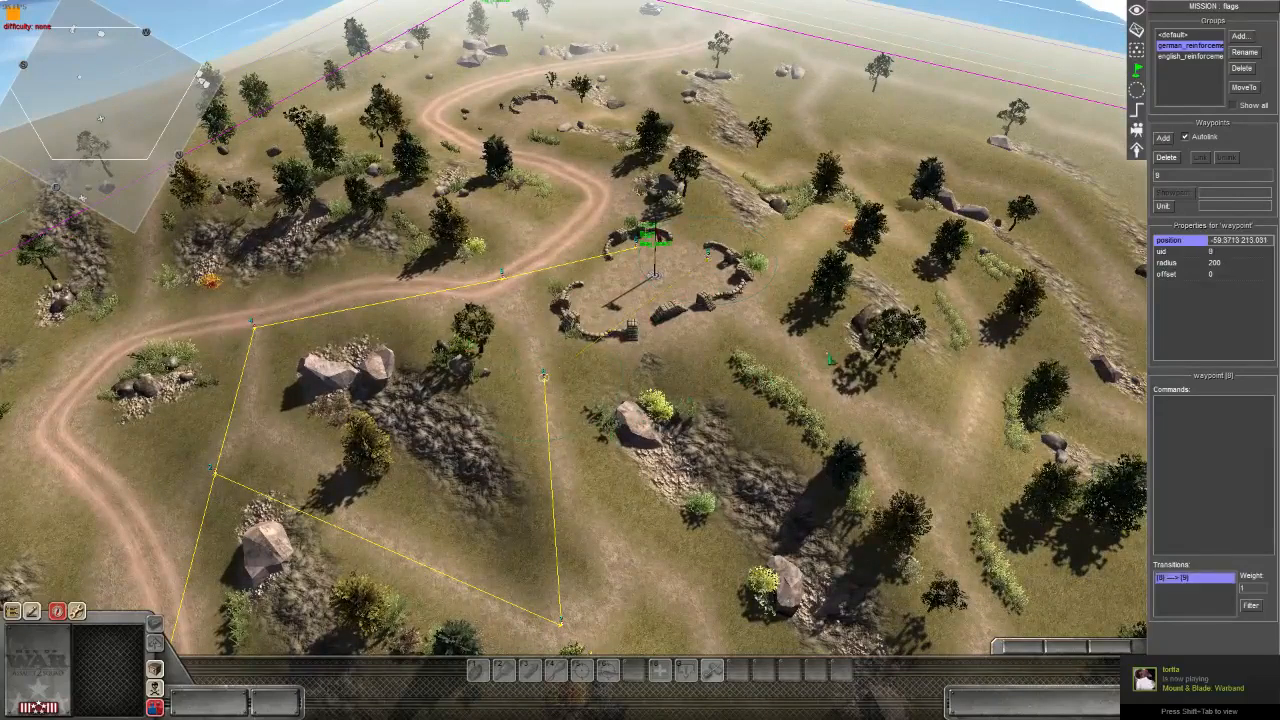
left_click(838, 340)
left_click(545, 377)
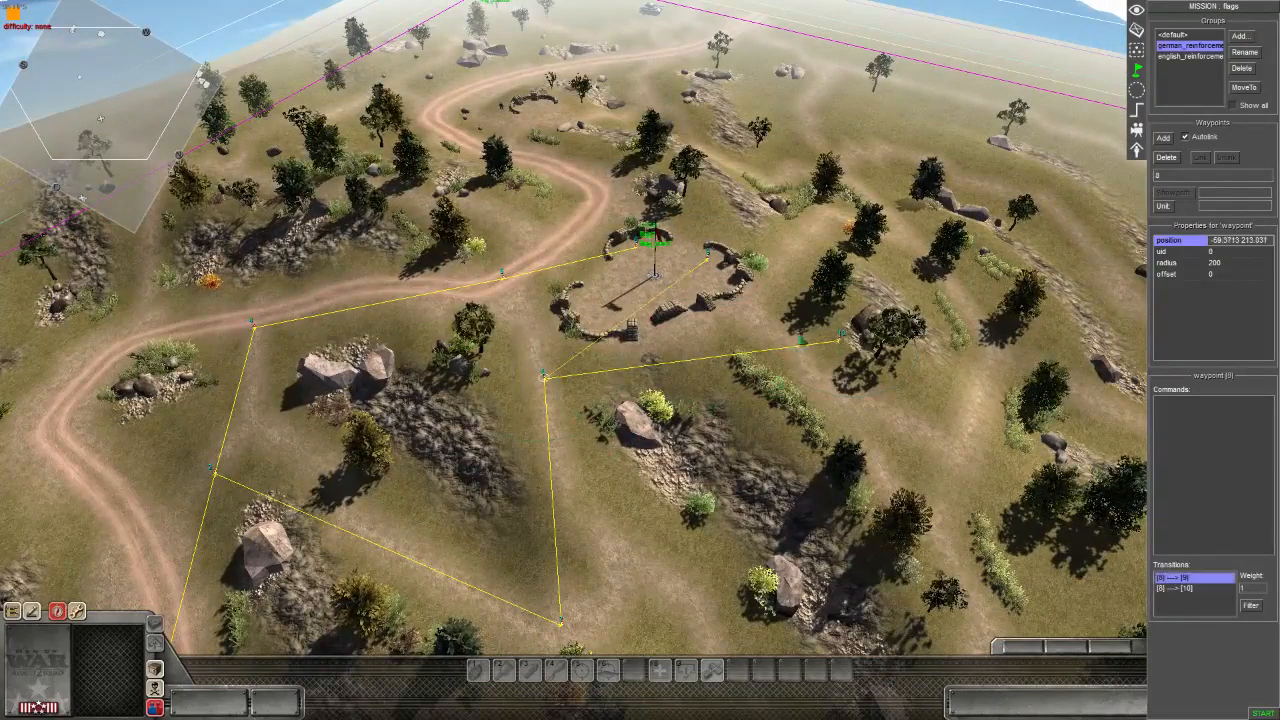
left_click(840, 339)
middle_click_drag(840, 339, 538, 455)
scroll(483, 437, "up", 4)
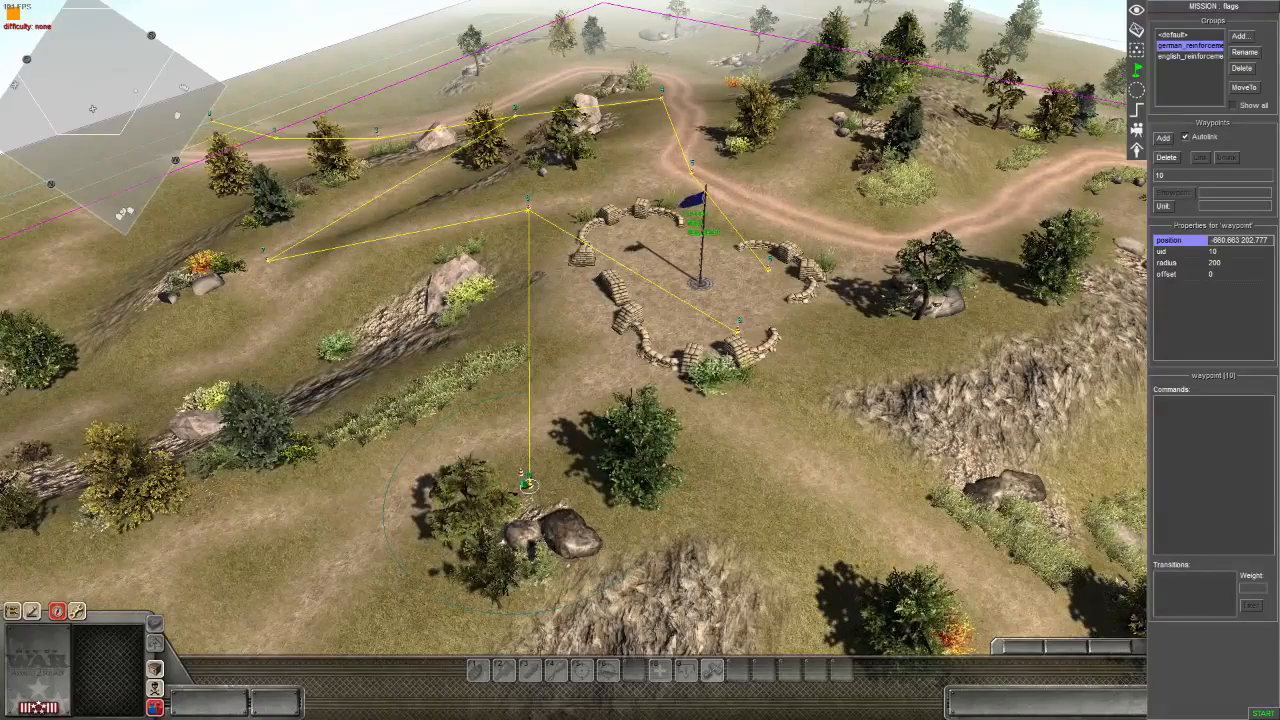
middle_click_drag(524, 479, 867, 529)
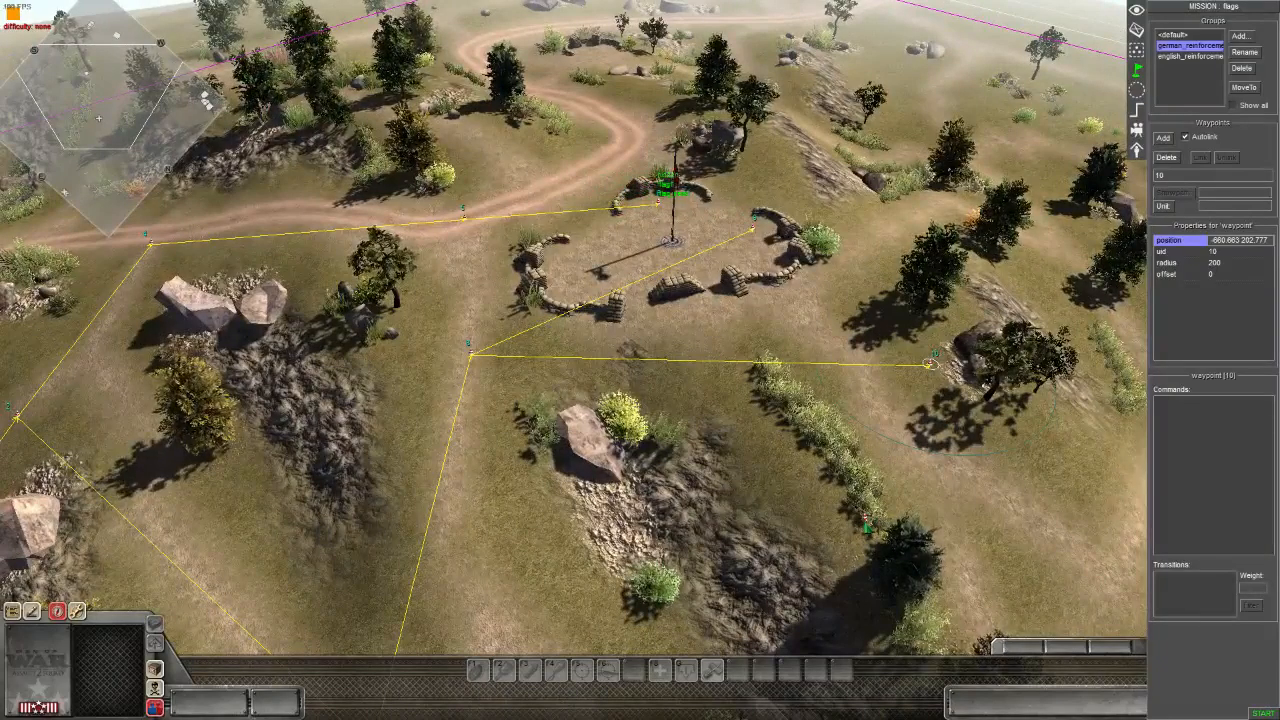
- Add an actor_state command with move_mode set to hold to waypoint 10 beside the tree and rock
right_click(1210, 443)
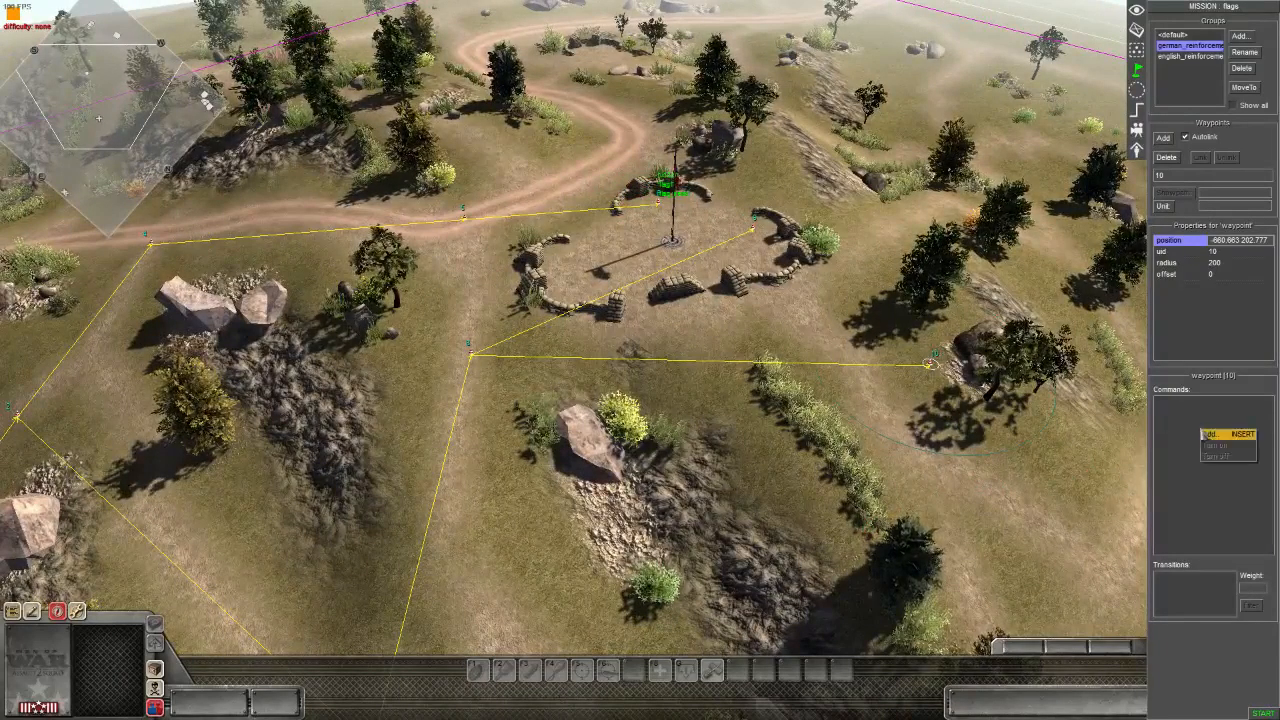
left_click(1209, 435)
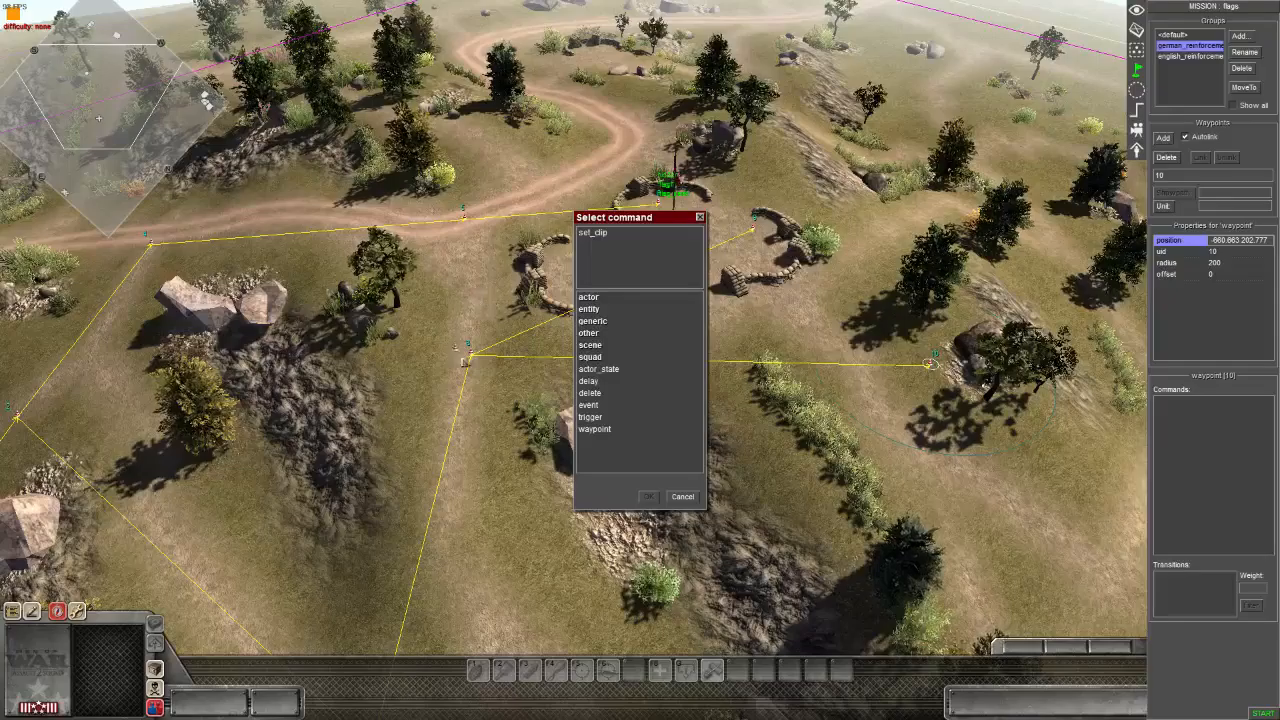
left_click(593, 374)
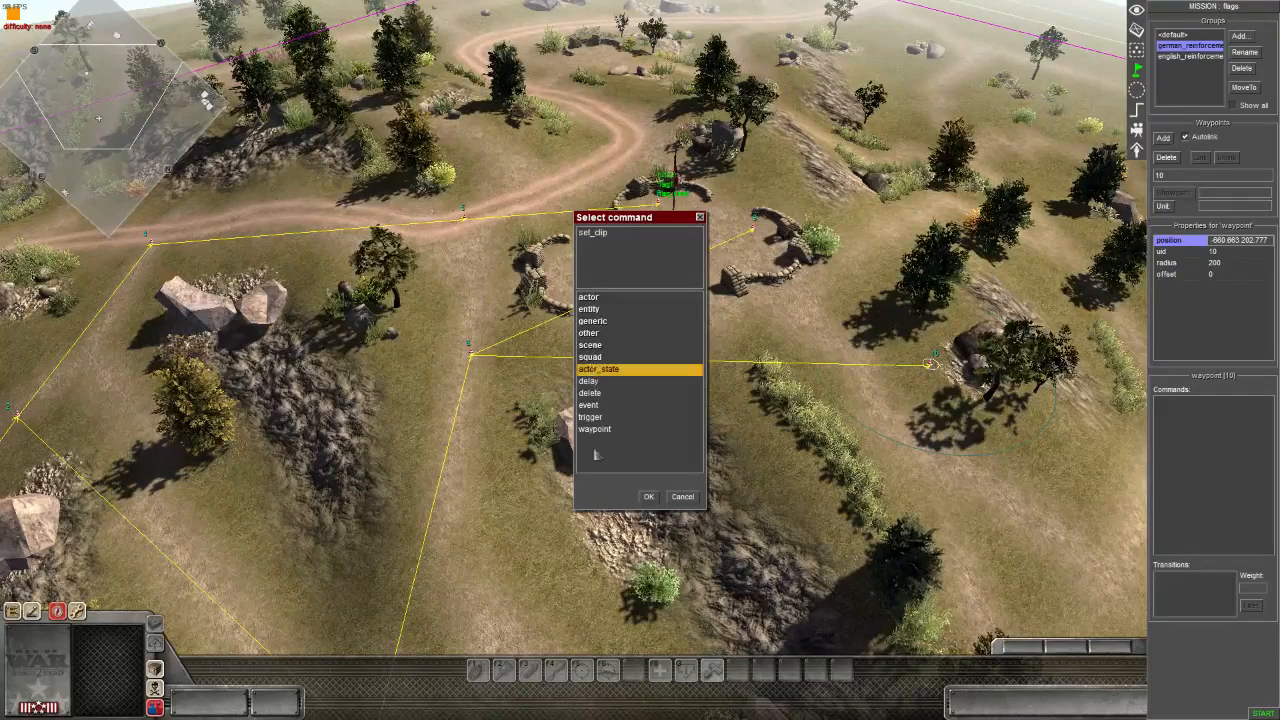
left_click(648, 497)
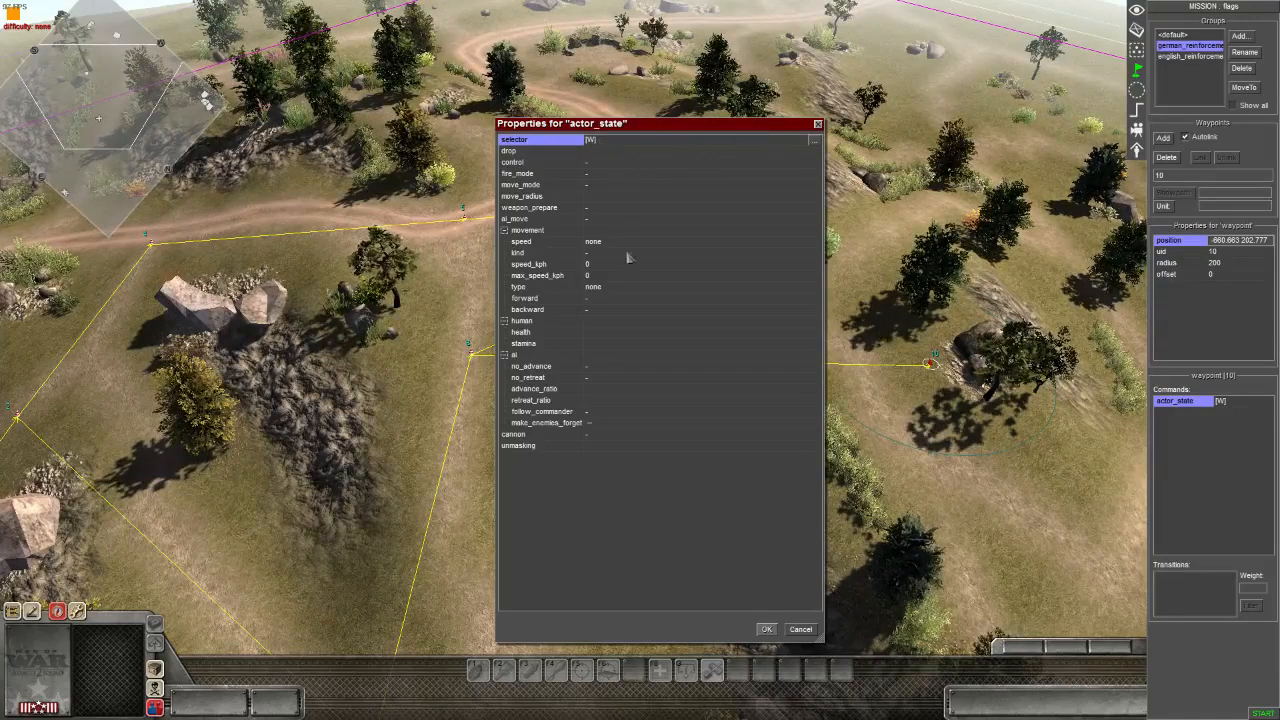
left_click(617, 184)
left_click(616, 186)
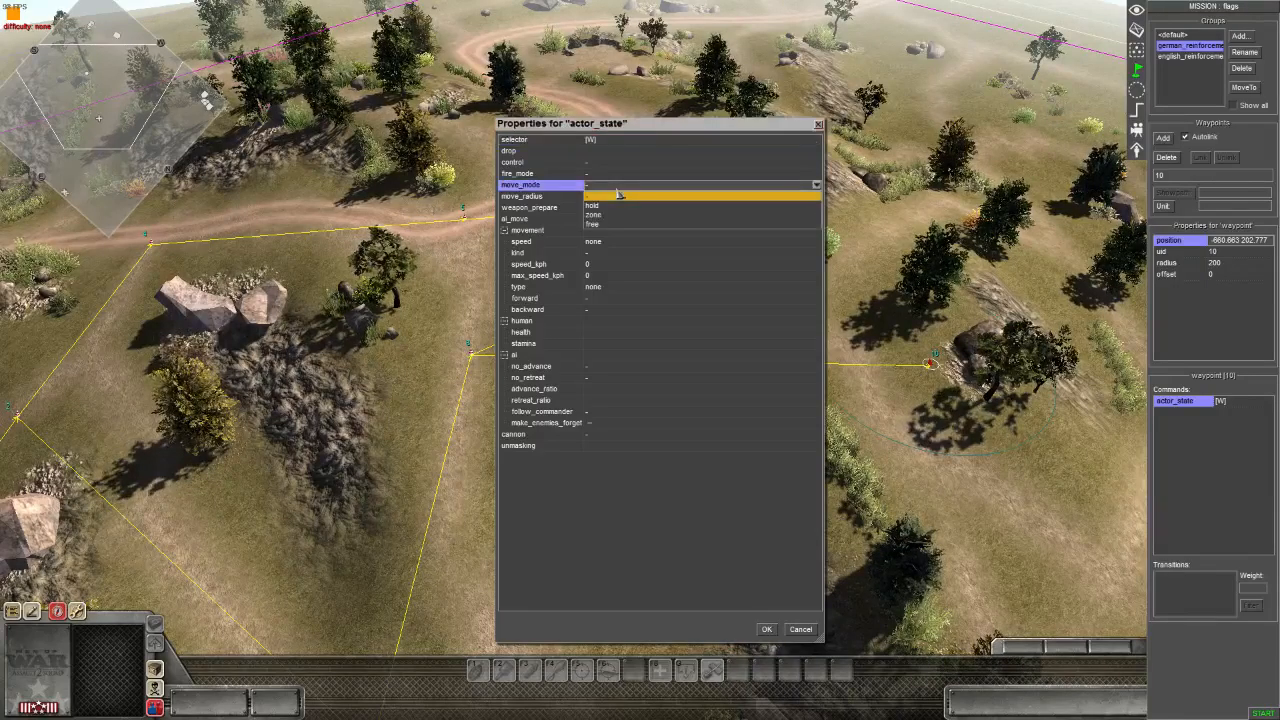
left_click(604, 206)
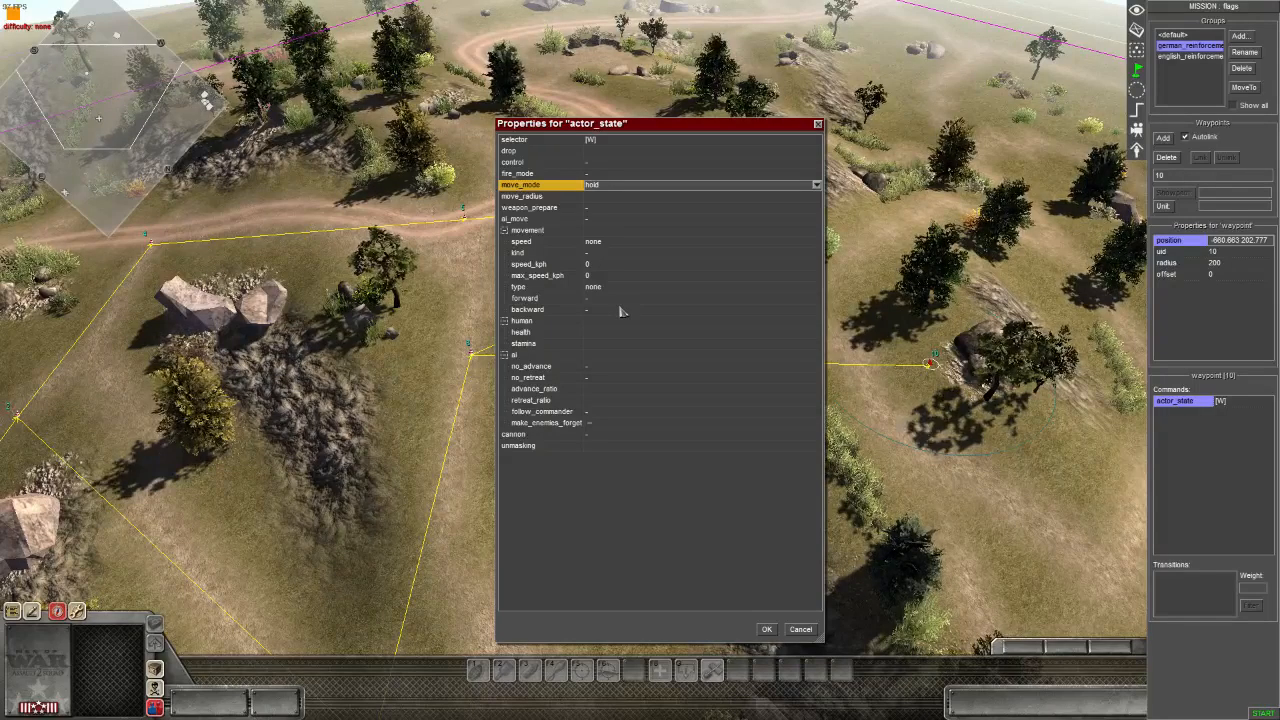
left_click(767, 629)
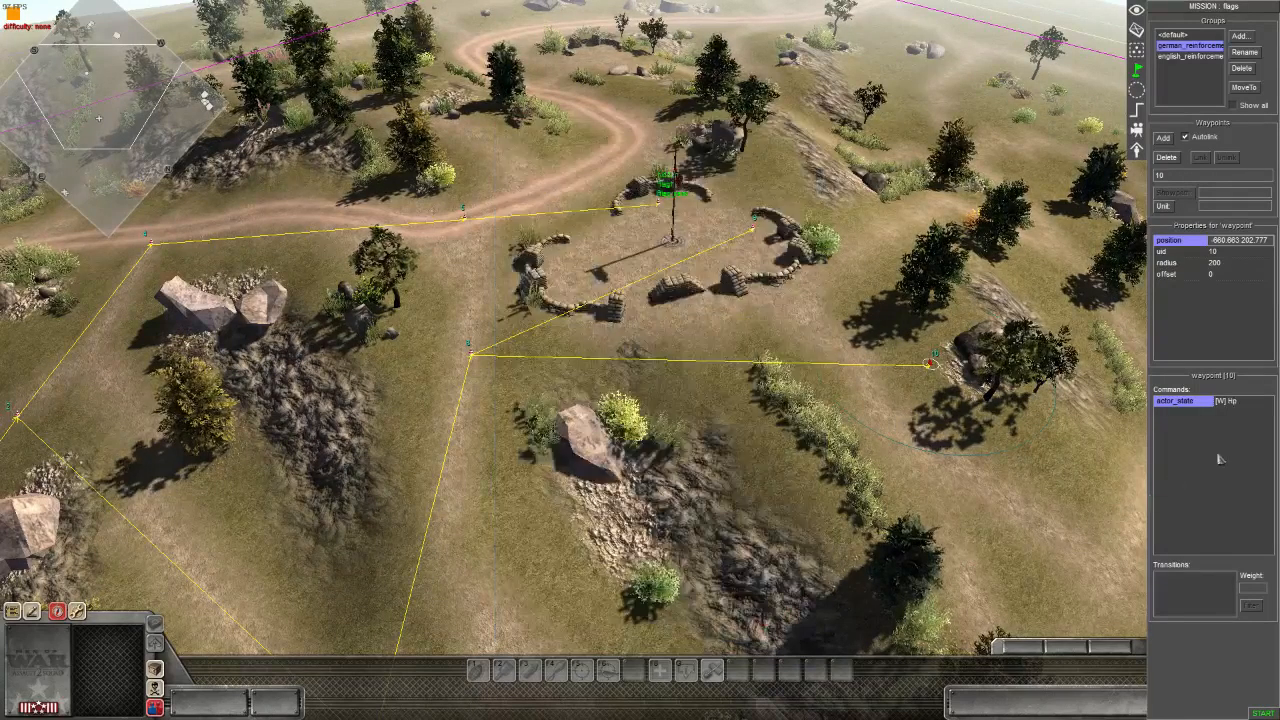
- Add an actor_to_cover command to waypoint 10, keeping its mode at best
right_click(1220, 442)
left_click(1230, 445)
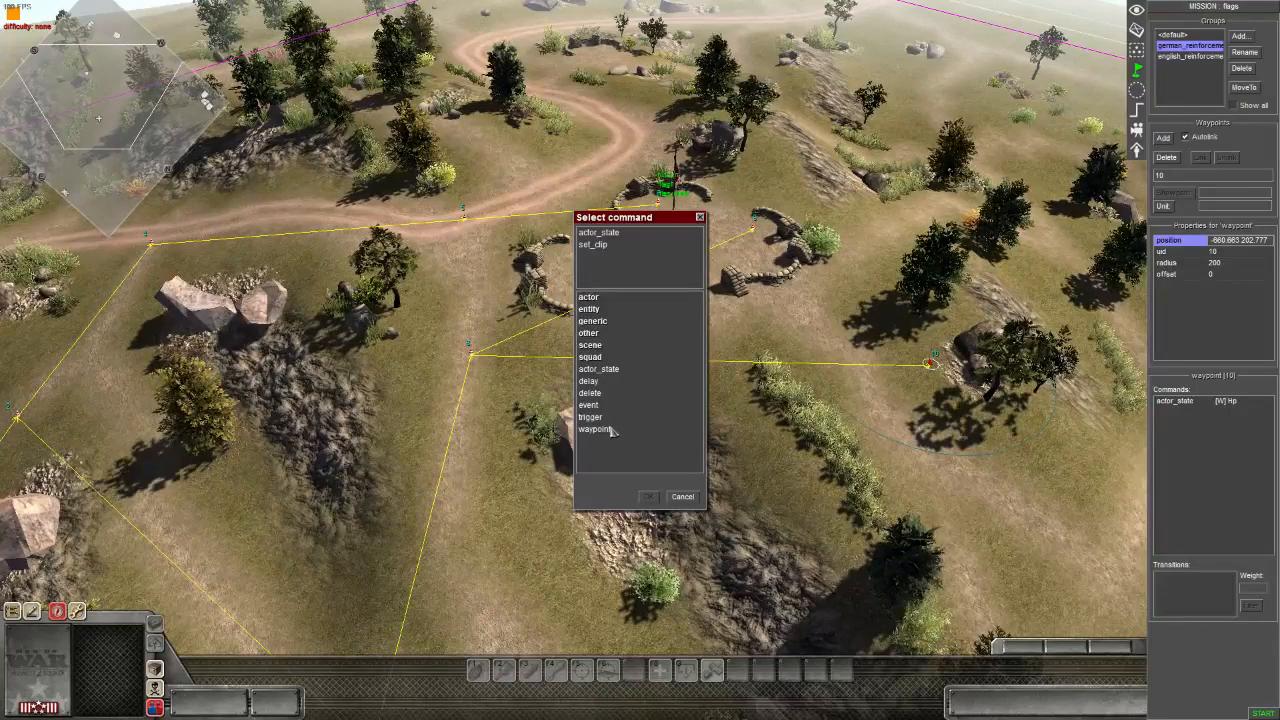
left_click(590, 308)
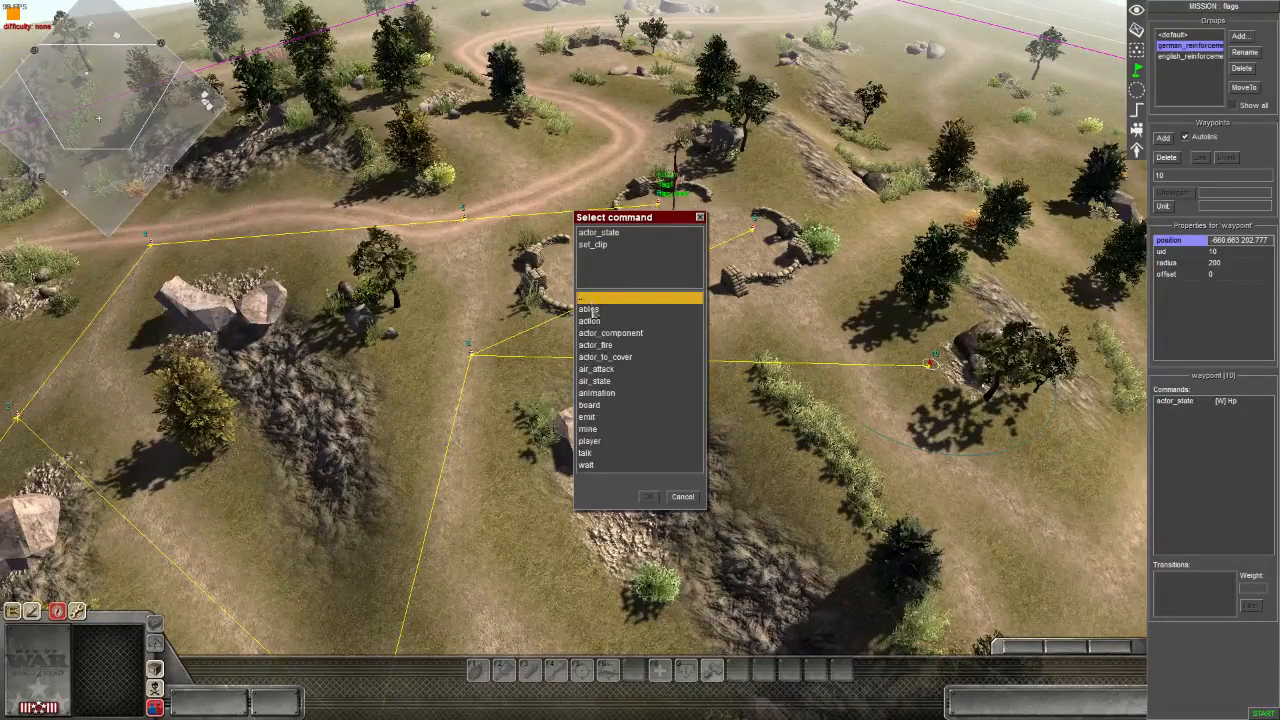
left_click(602, 357)
left_click(648, 497)
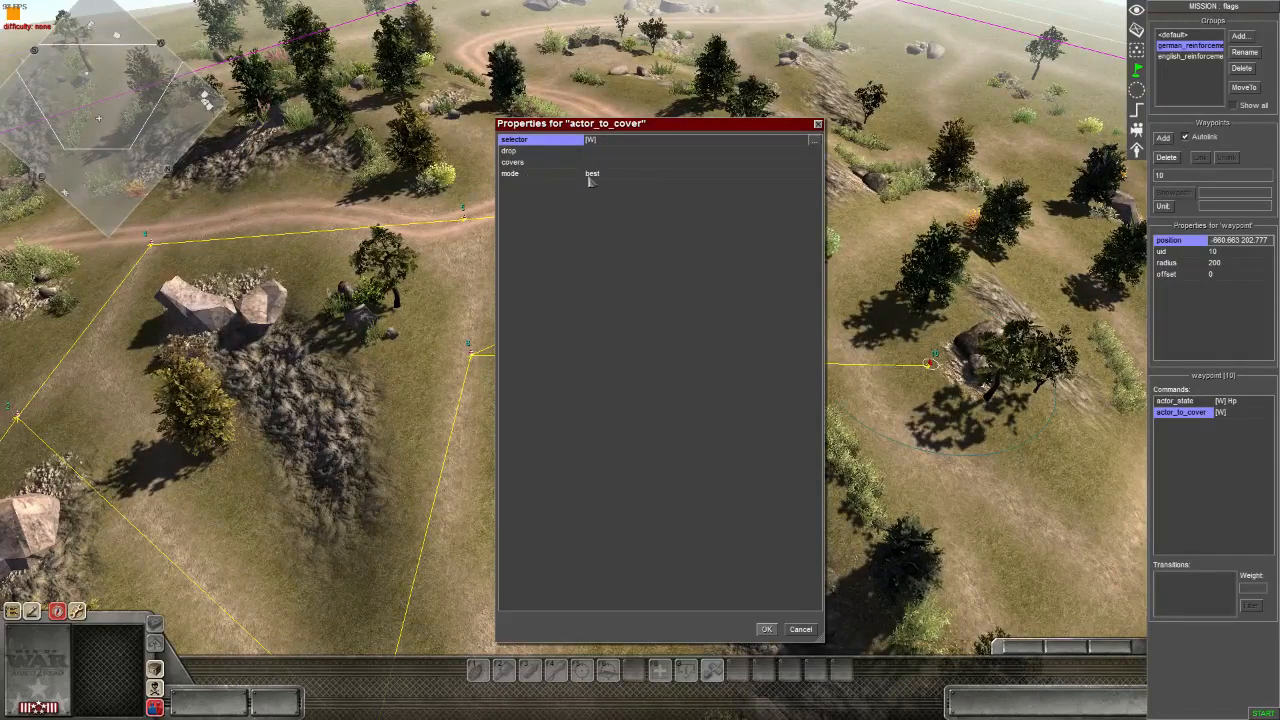
left_click(766, 628)
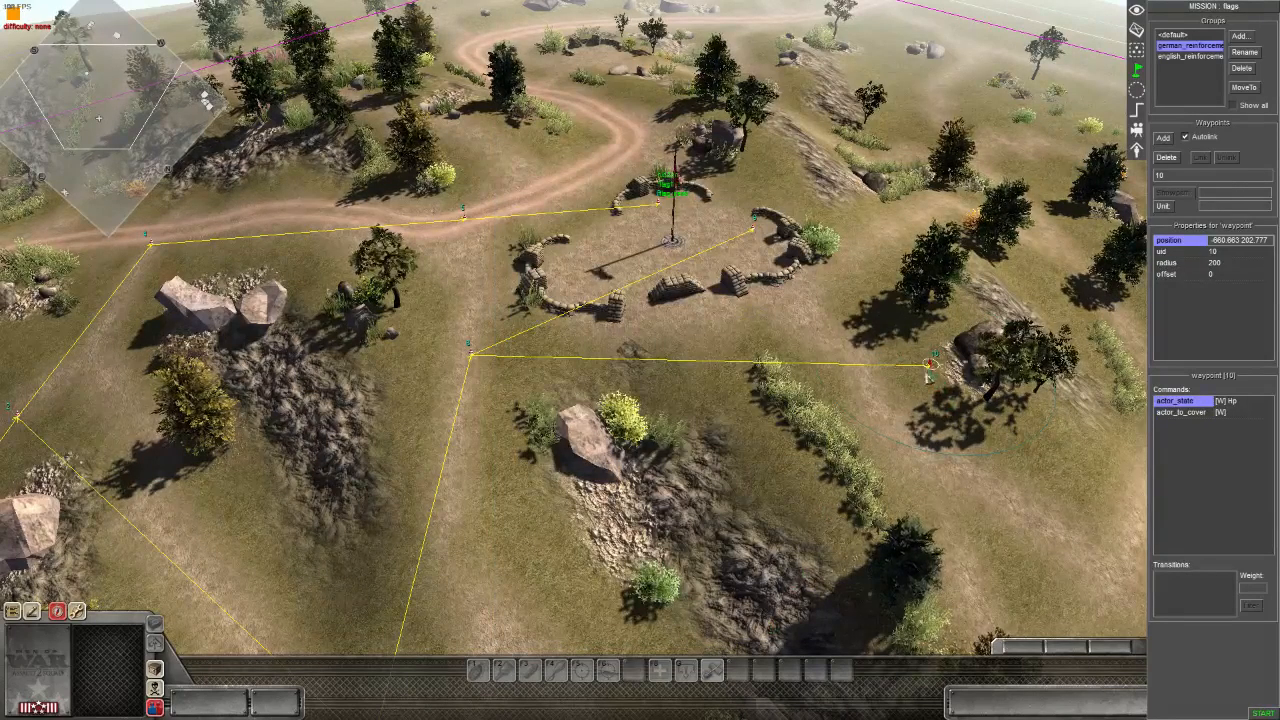
- Nudge waypoint 10 slightly and order its actor_to_cover command before actor_state
left_click_drag(931, 365, 926, 357)
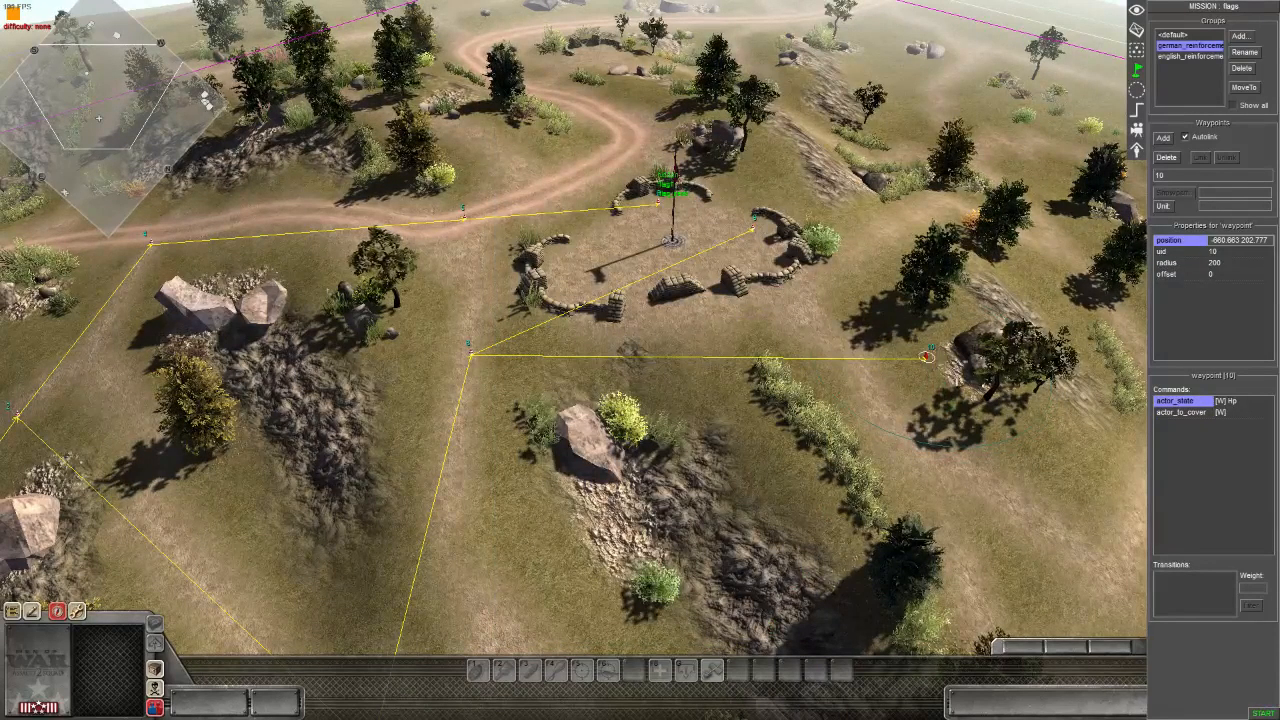
left_click(1185, 415)
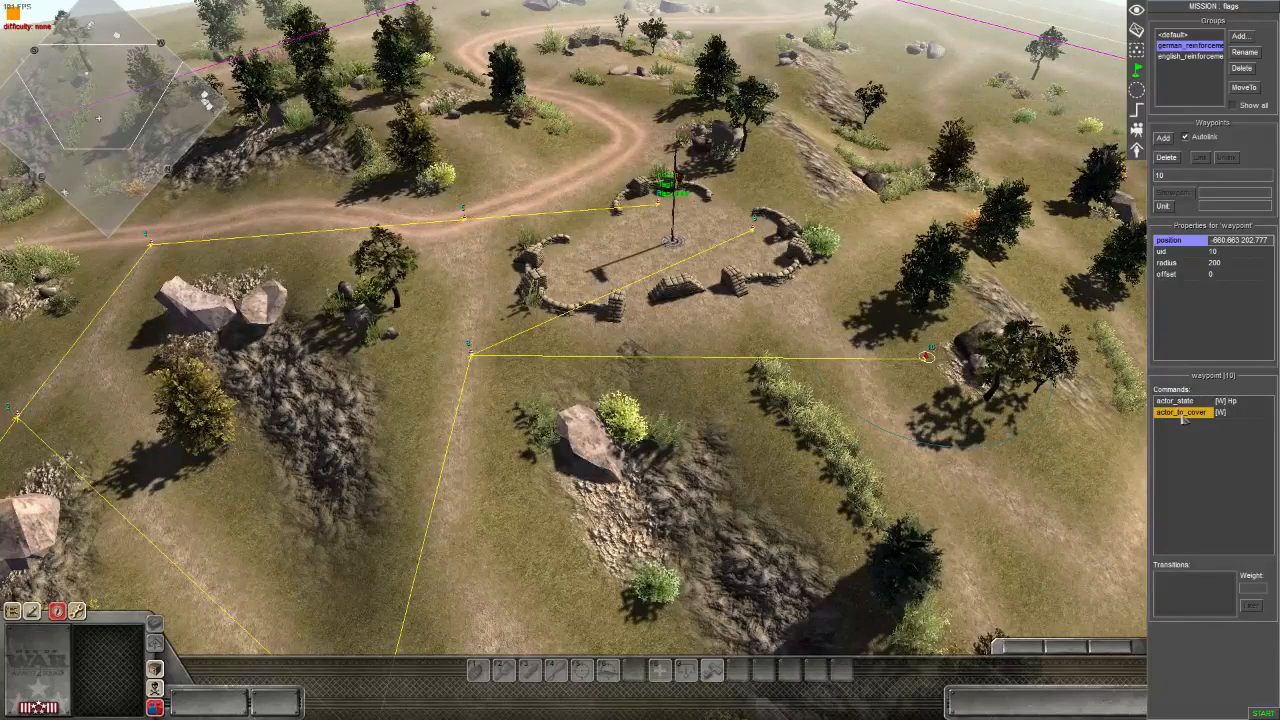
key("ctrl+Up")
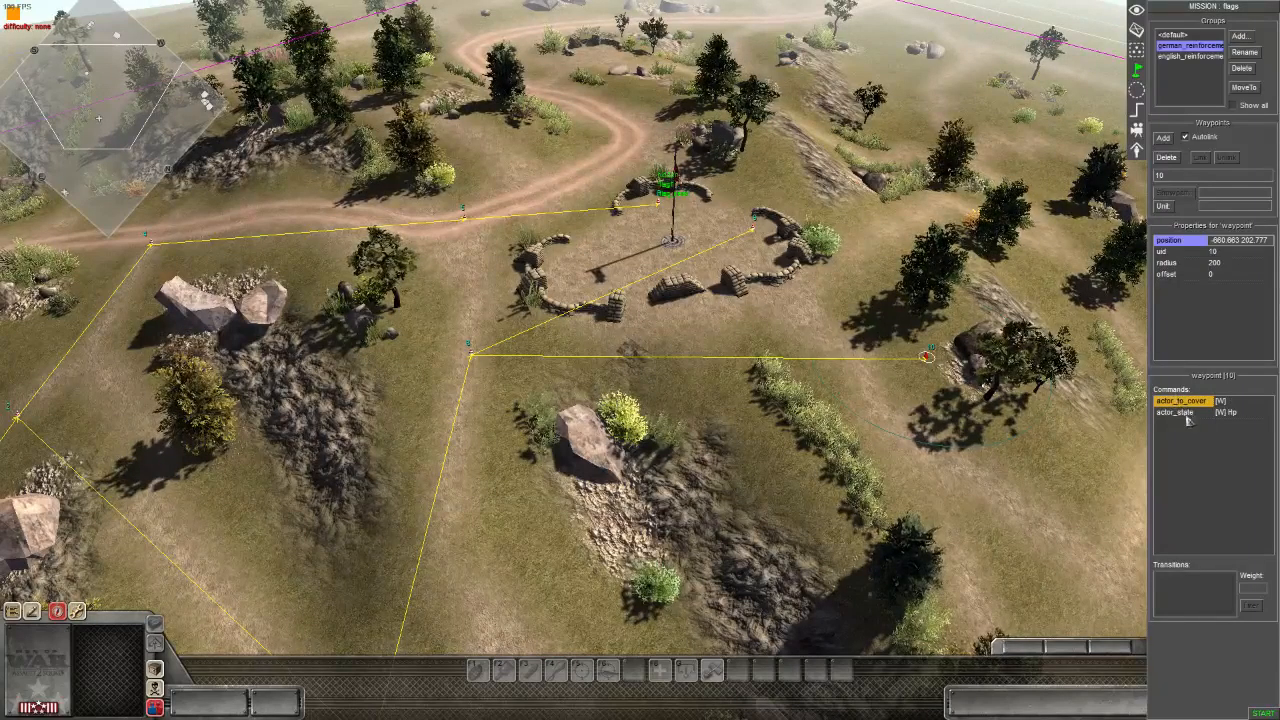
- Replace waypoint 9 inside the sandbag ring with a copy of waypoint 10, commands included, linked from waypoint 8
middle_click_drag(922, 372, 985, 395)
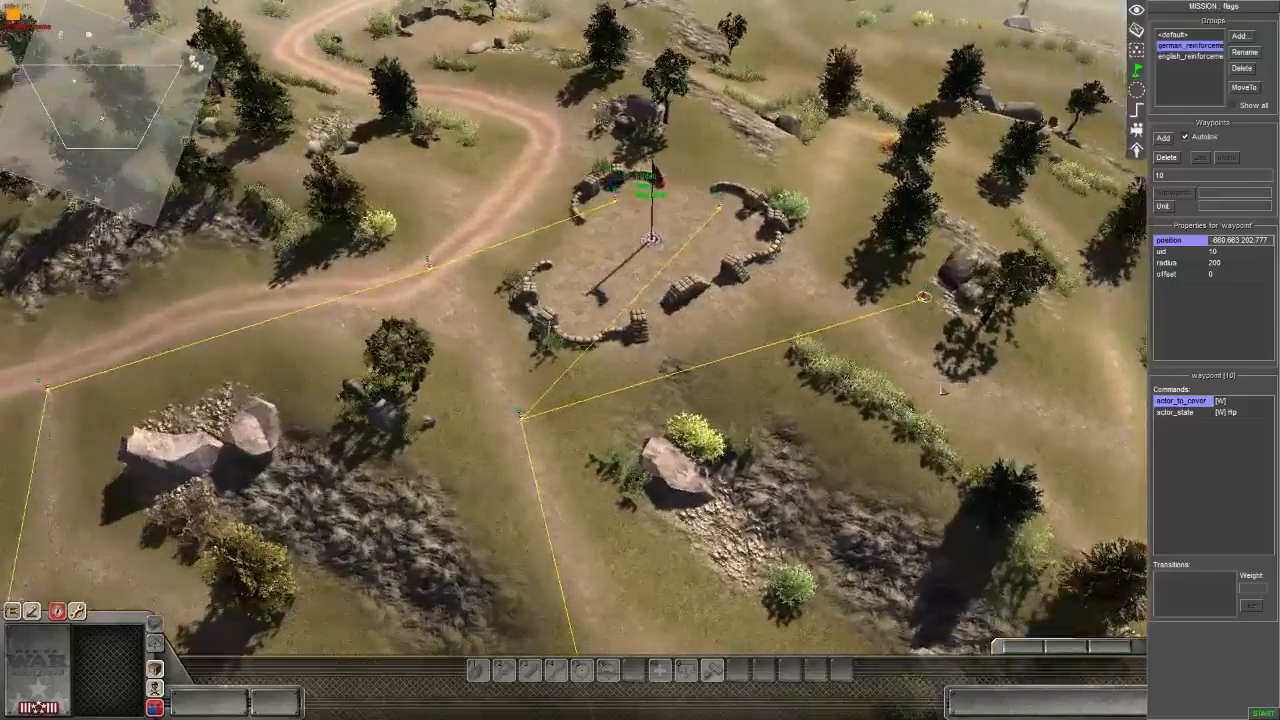
left_click(724, 212)
left_click(720, 206)
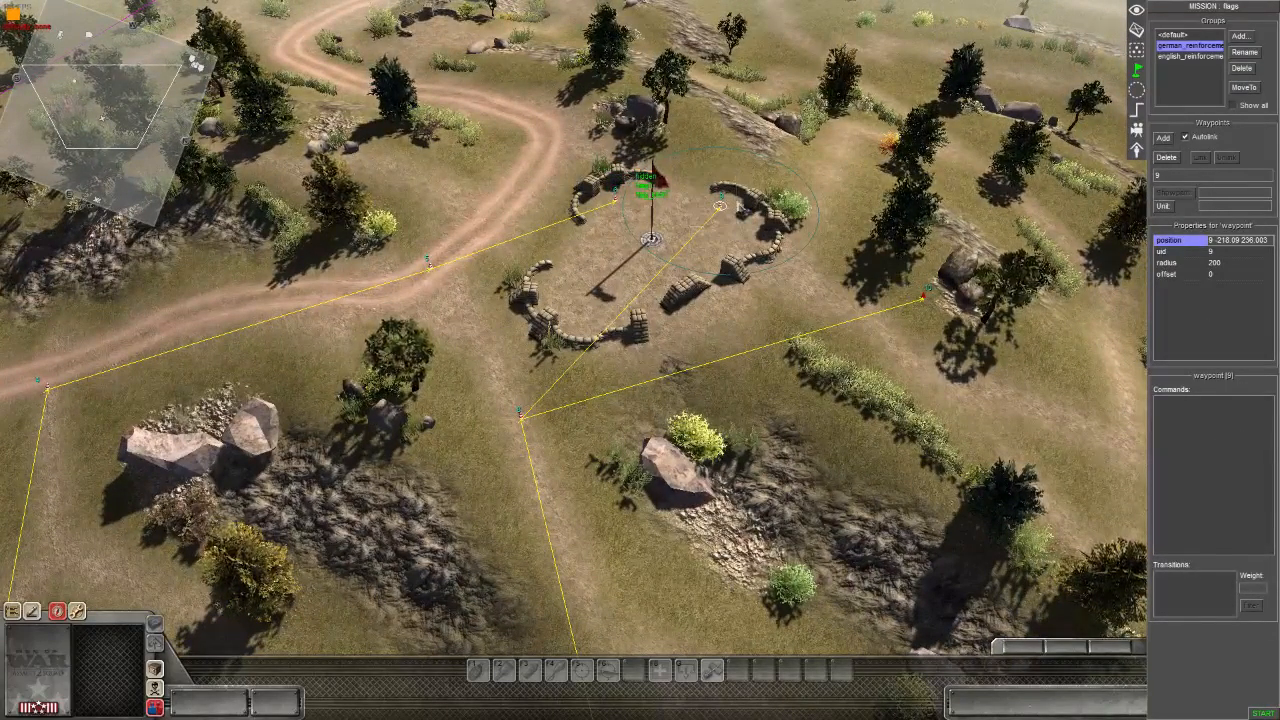
key("Delete")
left_click(922, 297)
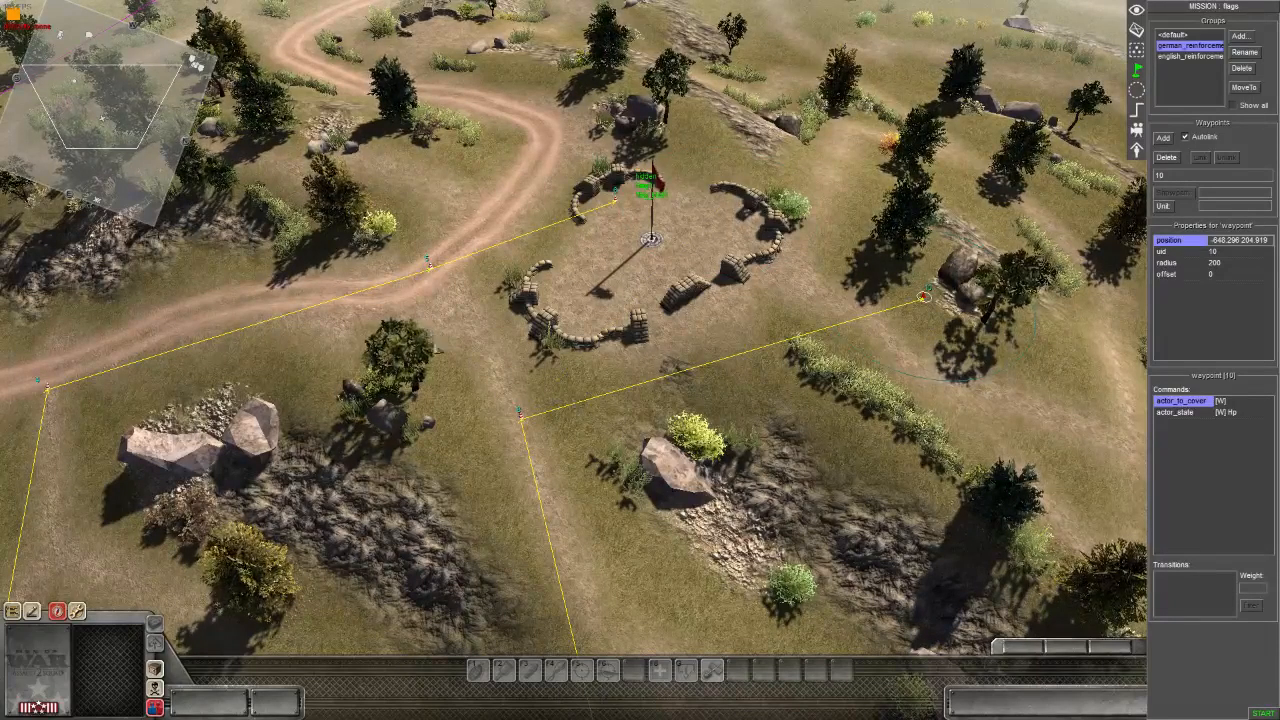
left_click(520, 413)
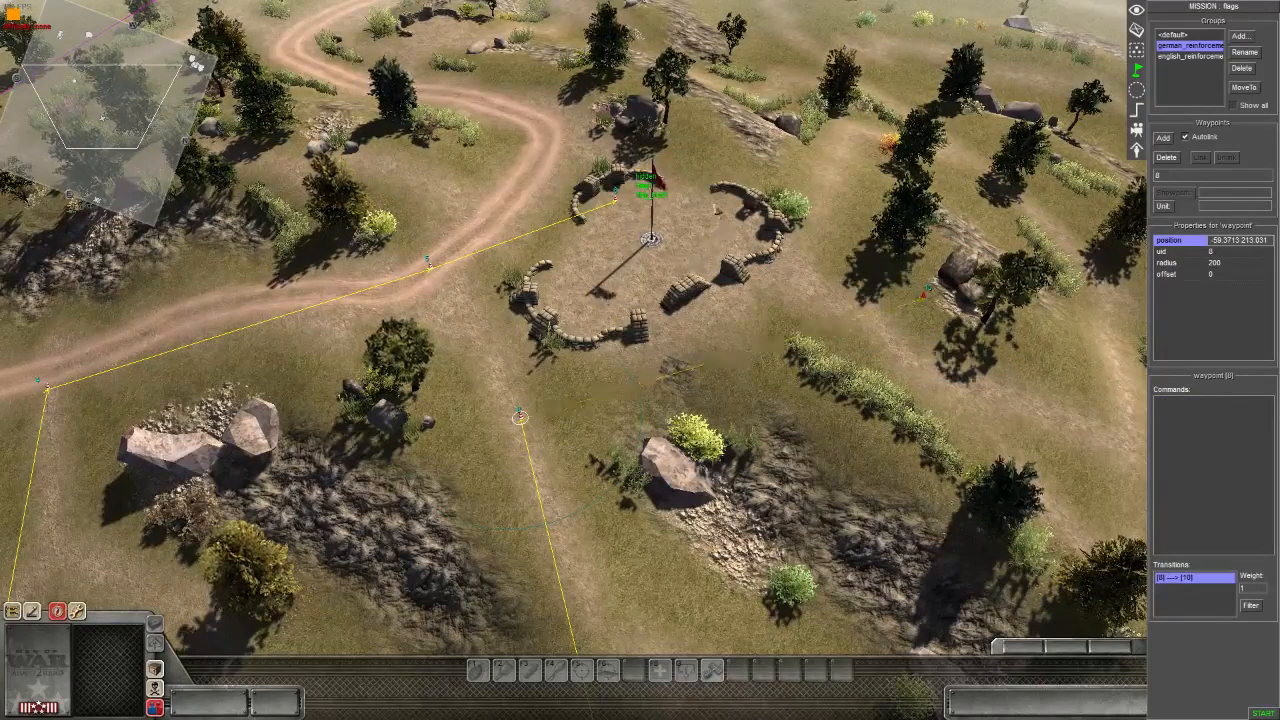
key("Insert")
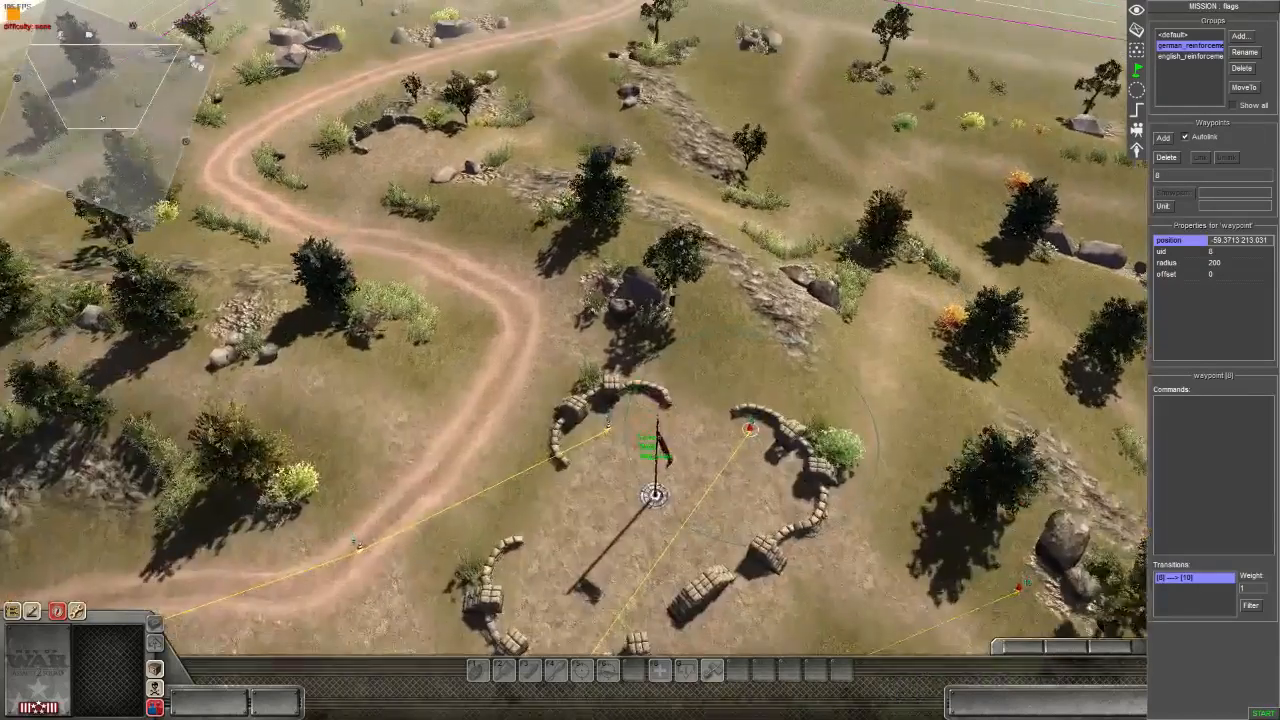
left_click_drag(680, 364, 768, 446)
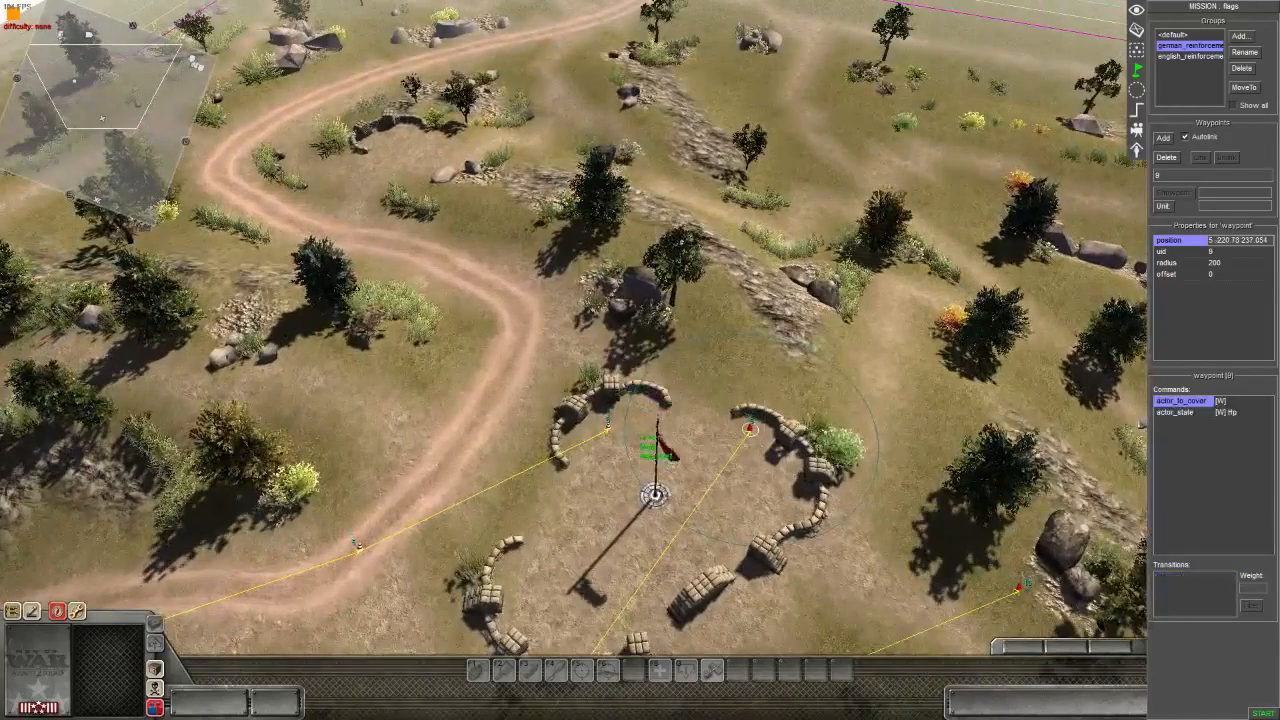
- Check the actor_state settings of waypoints 9 and 0 and the transitions leaving waypoint 8
left_click(1200, 413)
double_click(1202, 416)
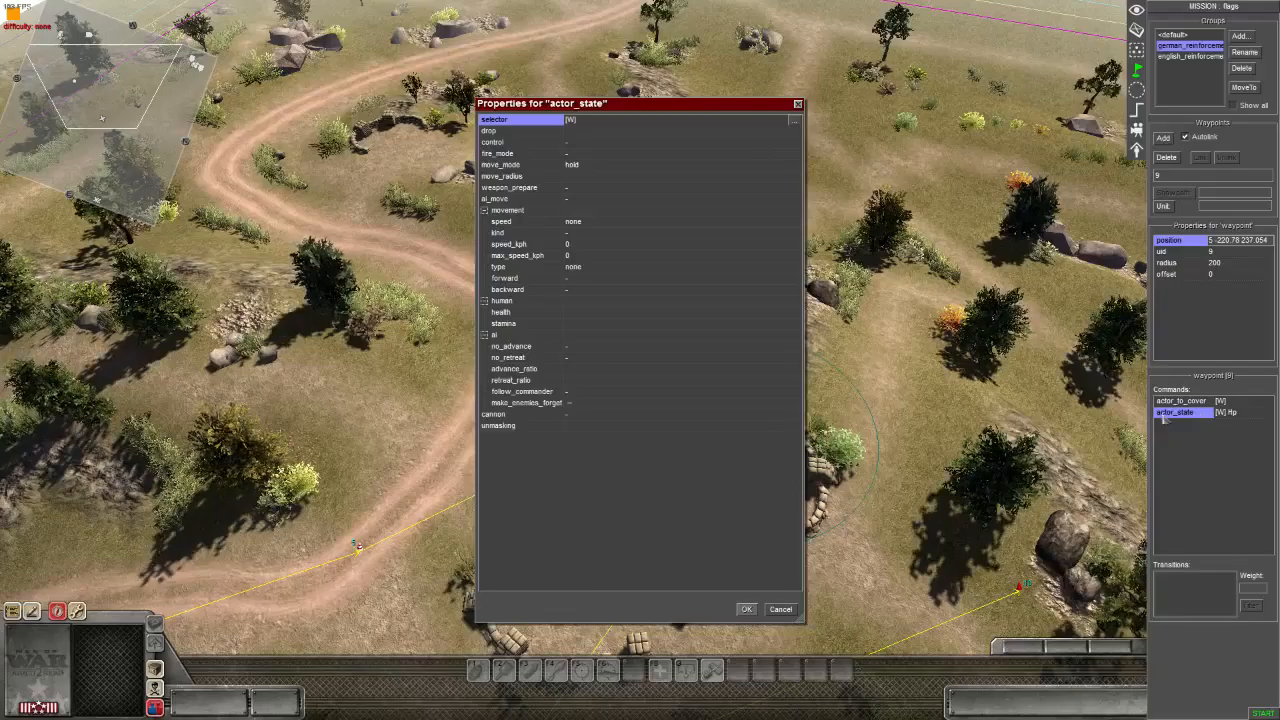
key("Escape")
left_click(1182, 401)
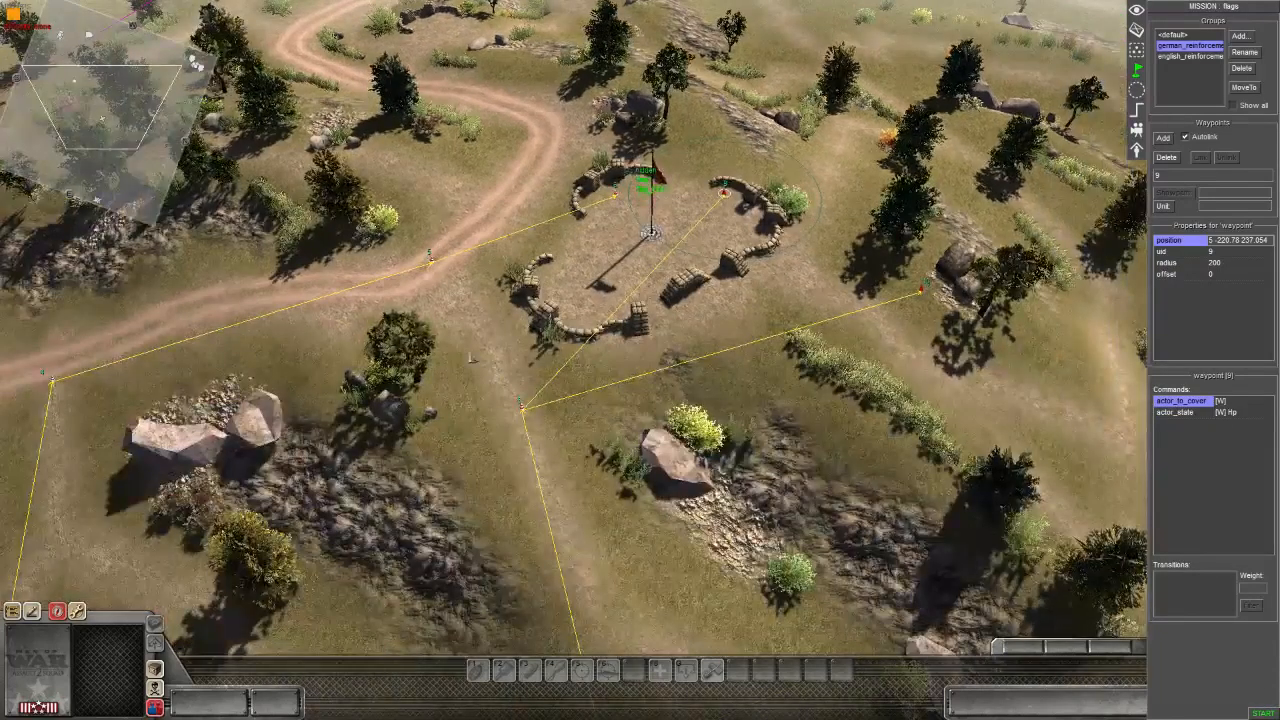
left_click(522, 405)
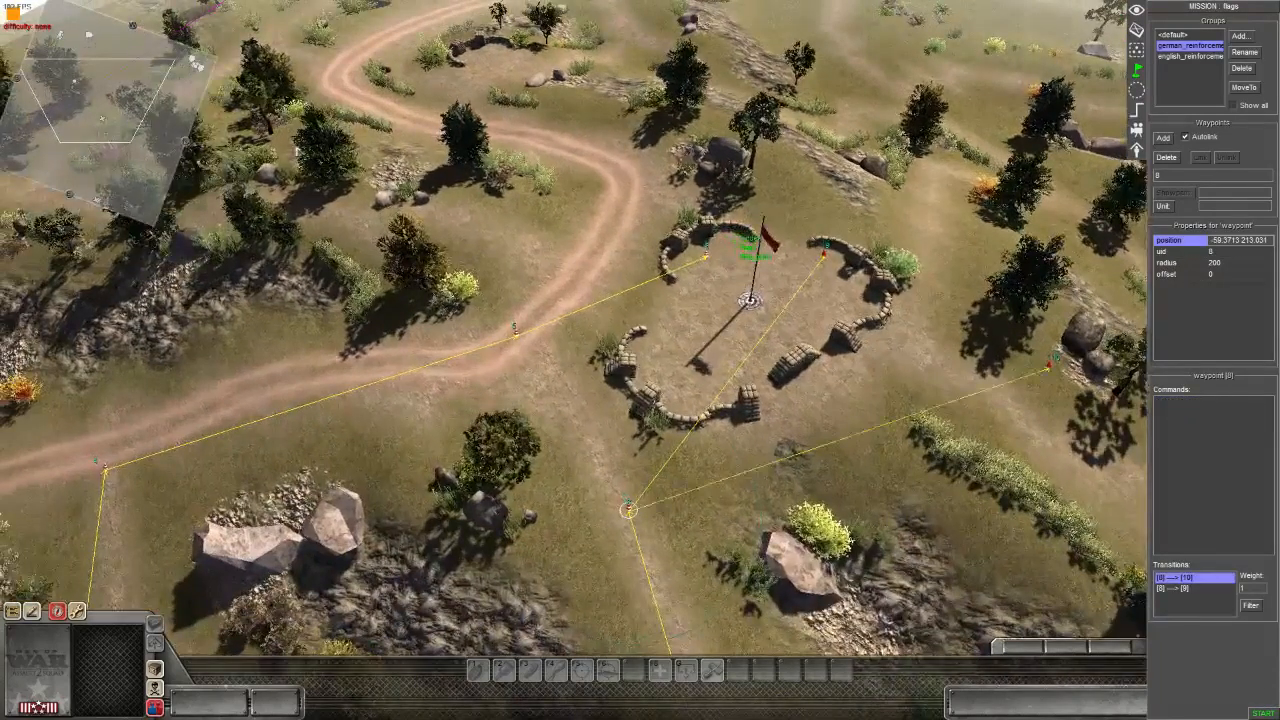
left_click_drag(423, 234, 543, 349)
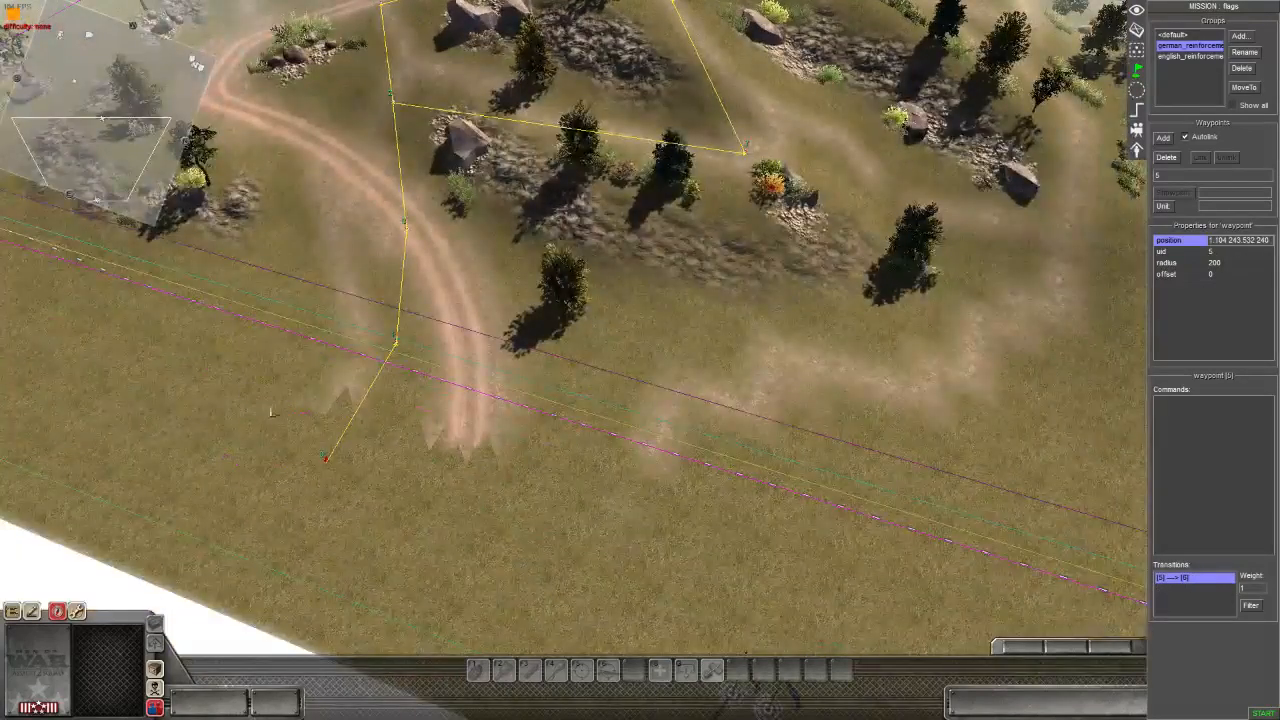
left_click_drag(263, 410, 345, 476)
double_click(1180, 400)
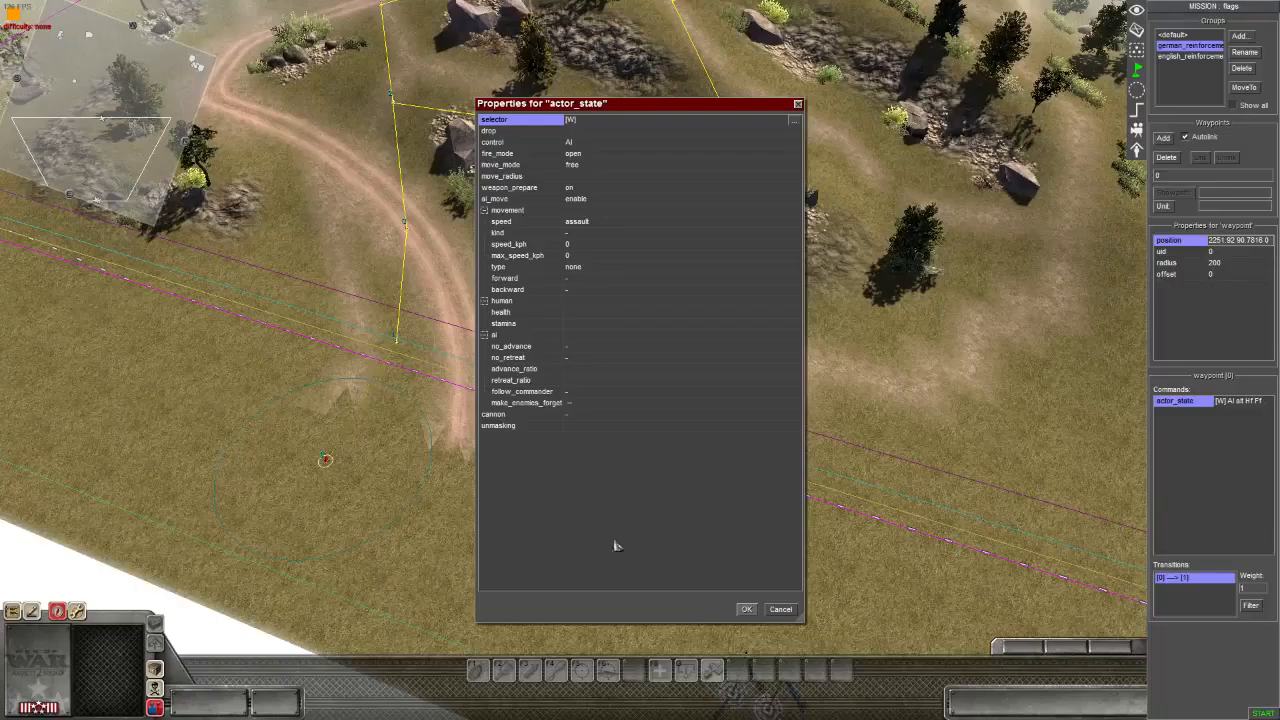
left_click(745, 609)
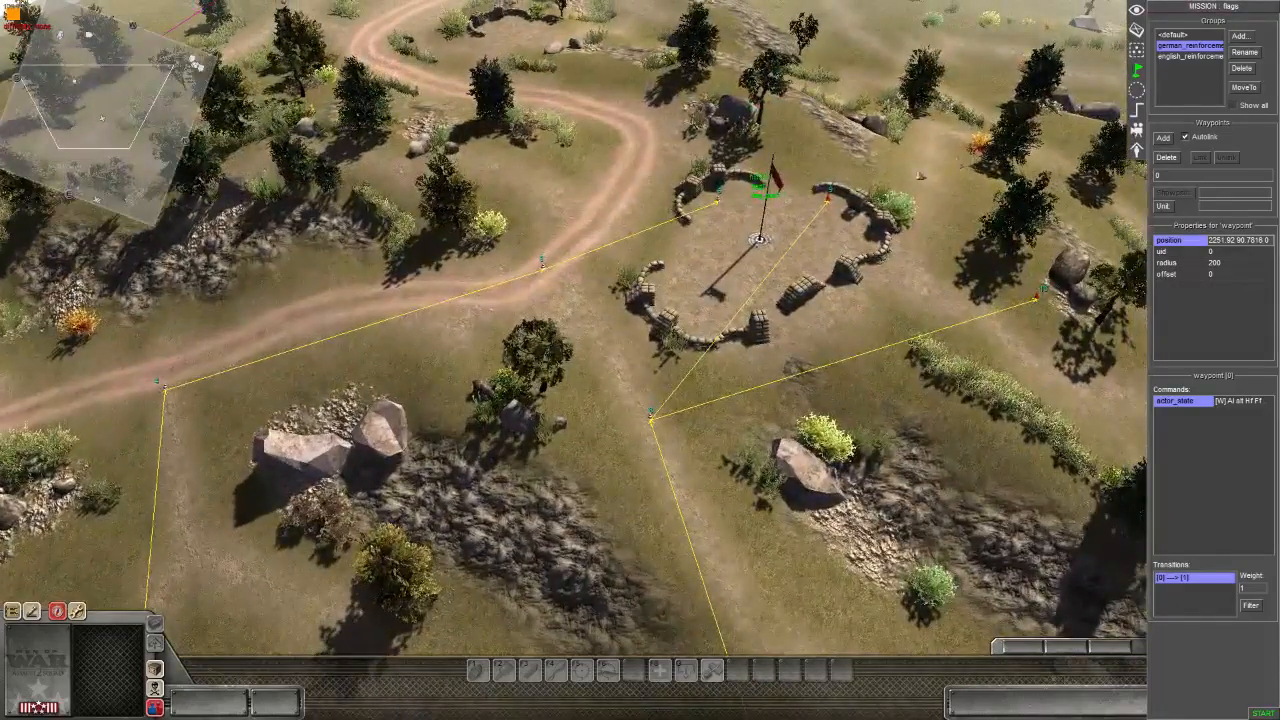
- Examine the end waypoints 9 and 6 inside the sandbag ring, including their commands and surrounding cover
left_click(828, 199)
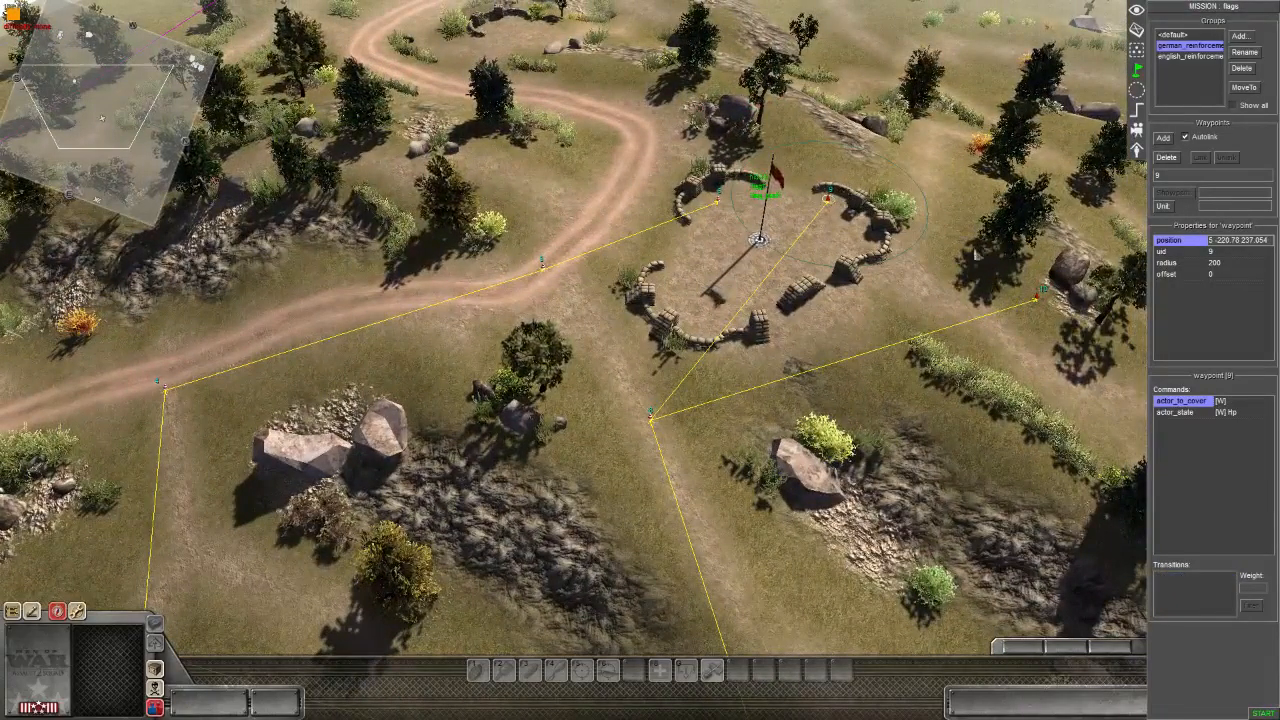
middle_click_drag(828, 201, 752, 180)
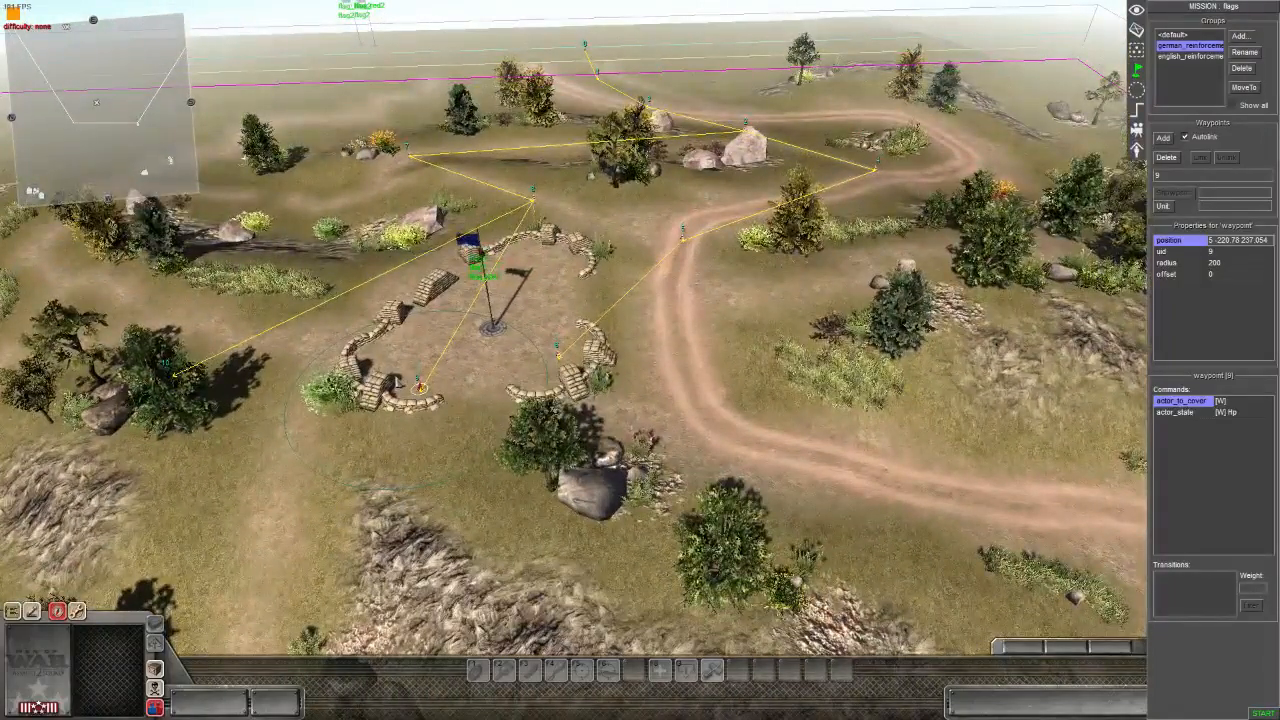
scroll(513, 452, "up", 2)
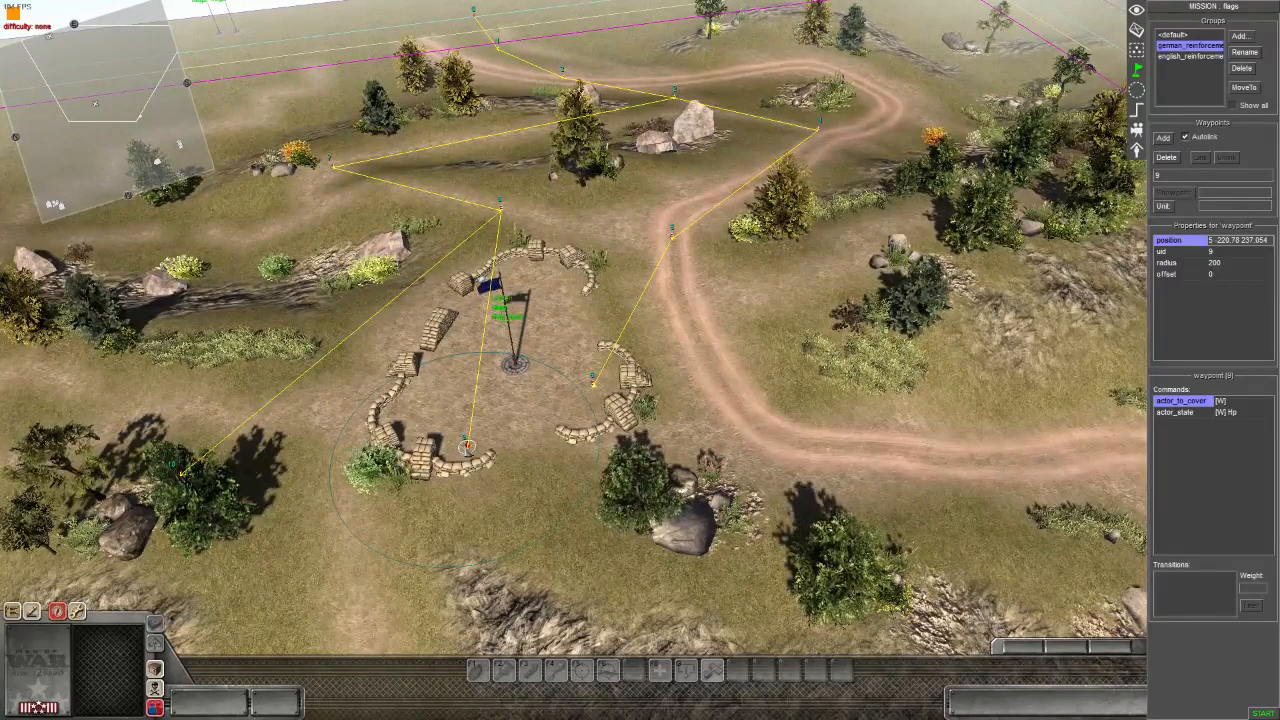
left_click(593, 381)
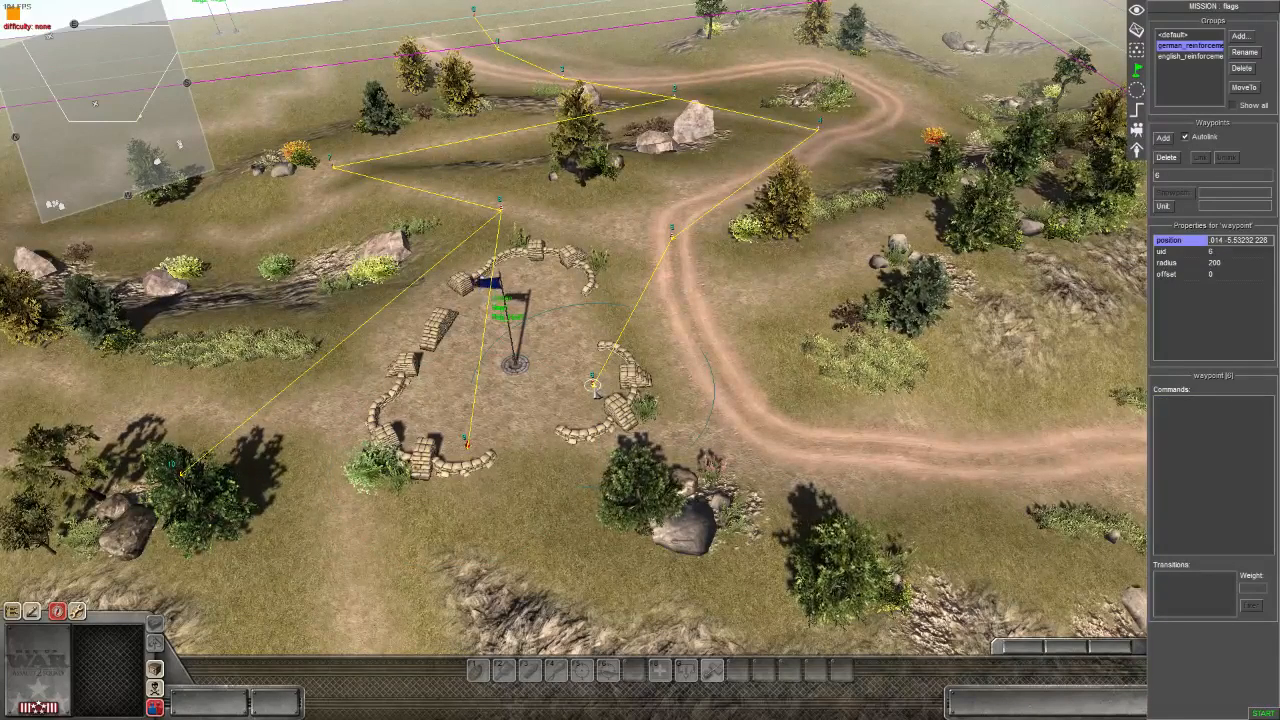
key("Up")
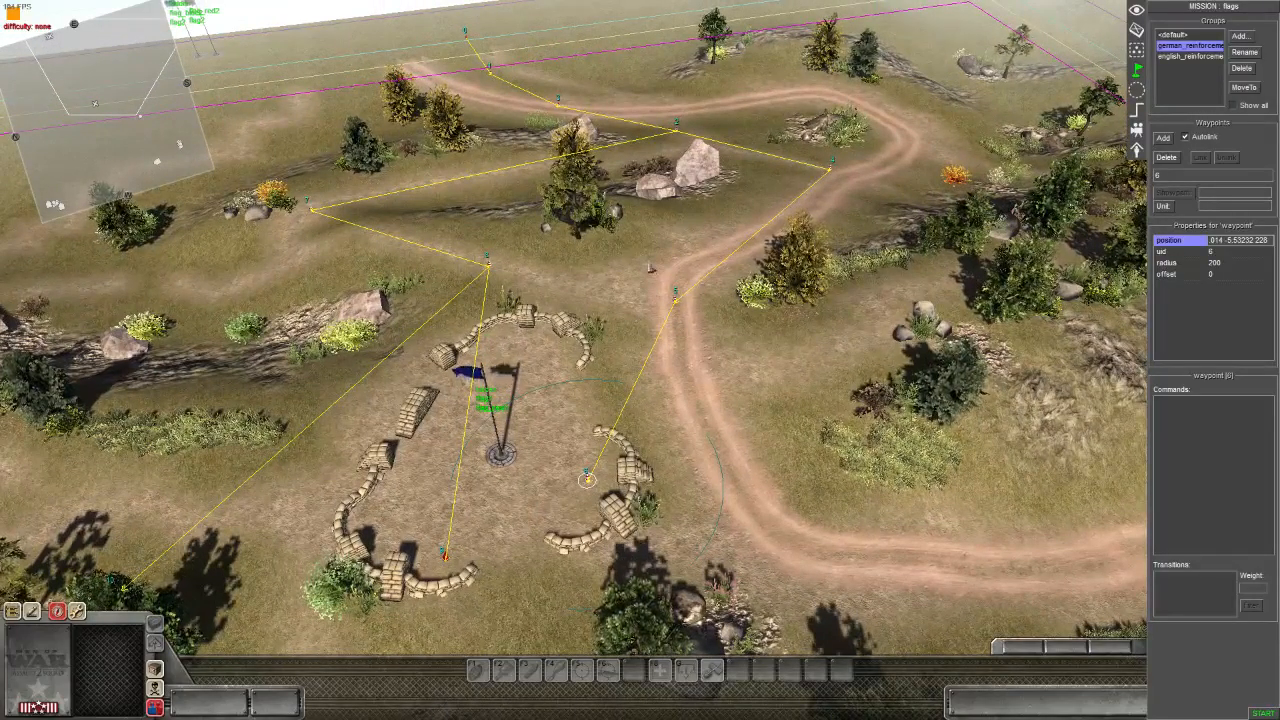
left_click_drag(574, 458, 600, 507)
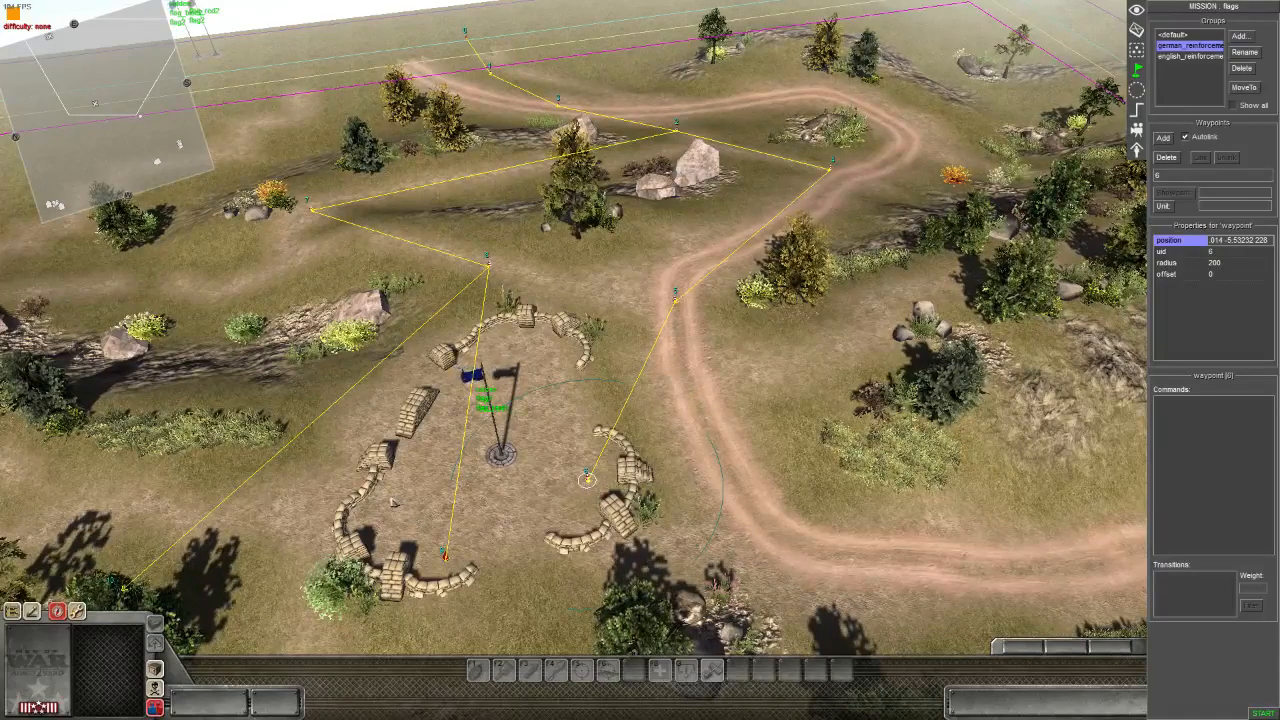
left_click(445, 557)
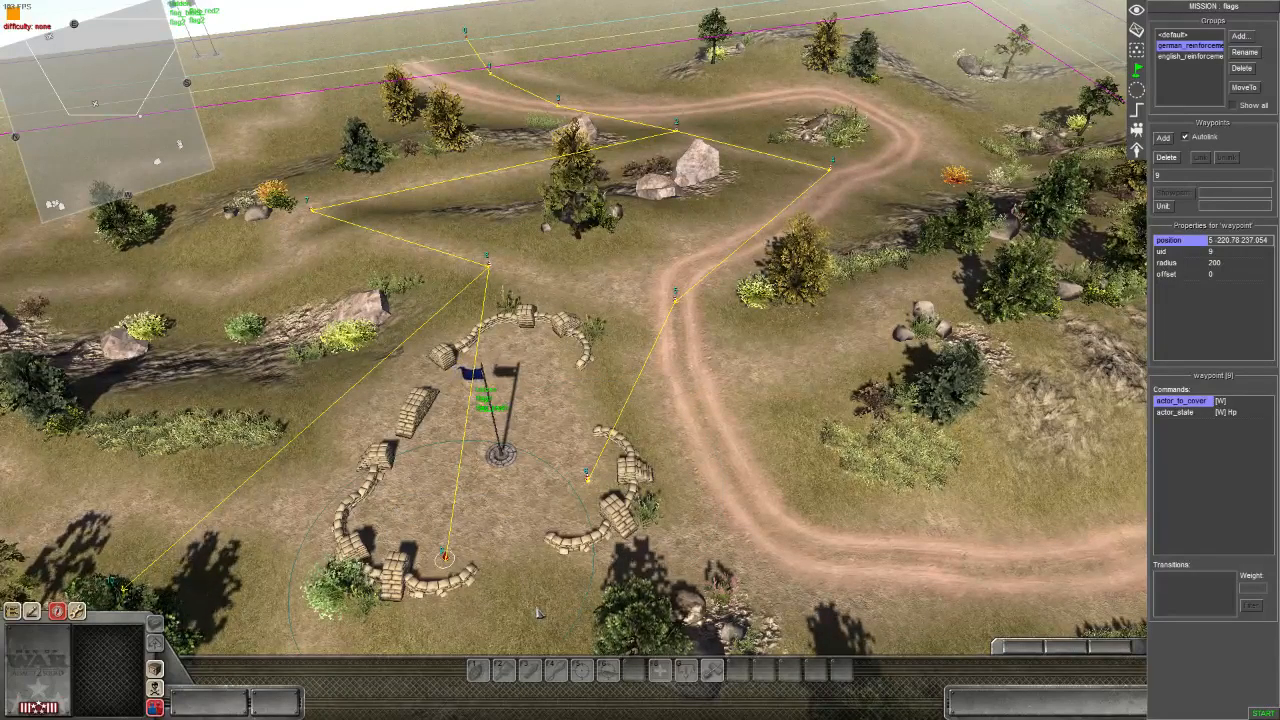
- Add a copy of end waypoint 9 near the rocks across the road, linked from waypoint 8, with actor_state move_mode zone and move_radius 10
left_click(487, 265)
left_click_drag(487, 265, 835, 307, "shift")
double_click(1173, 414)
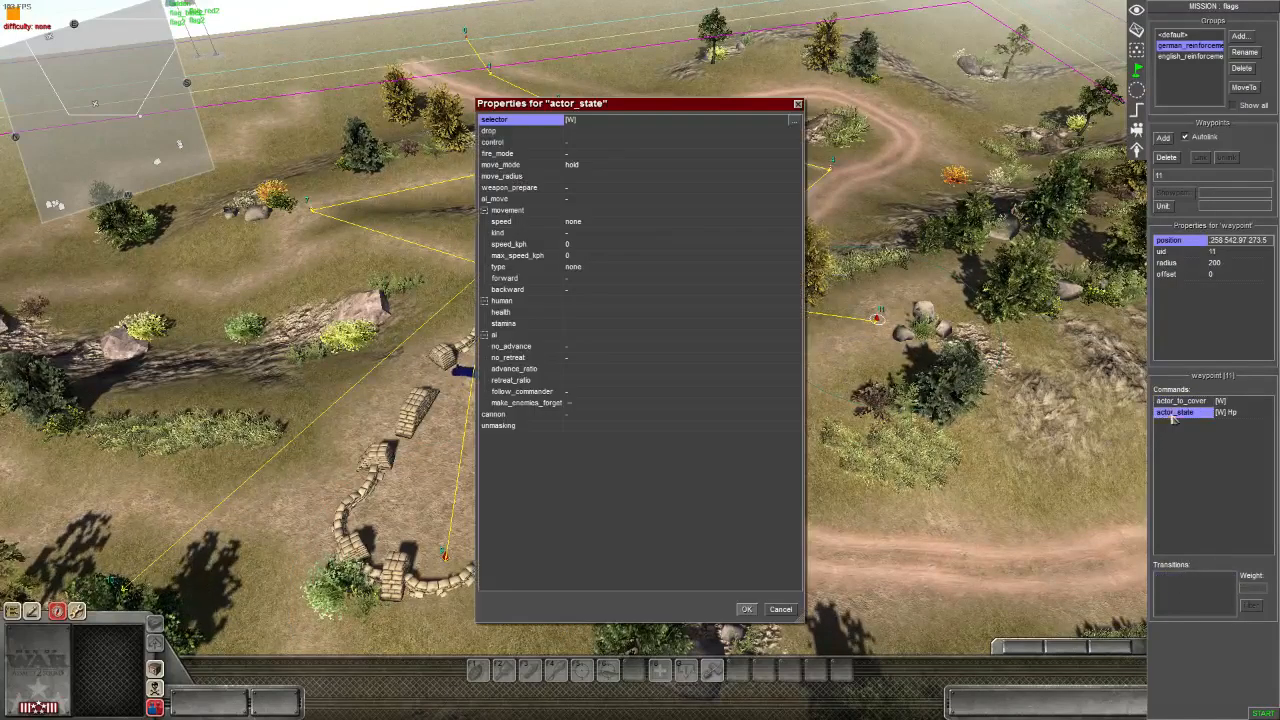
left_click(592, 165)
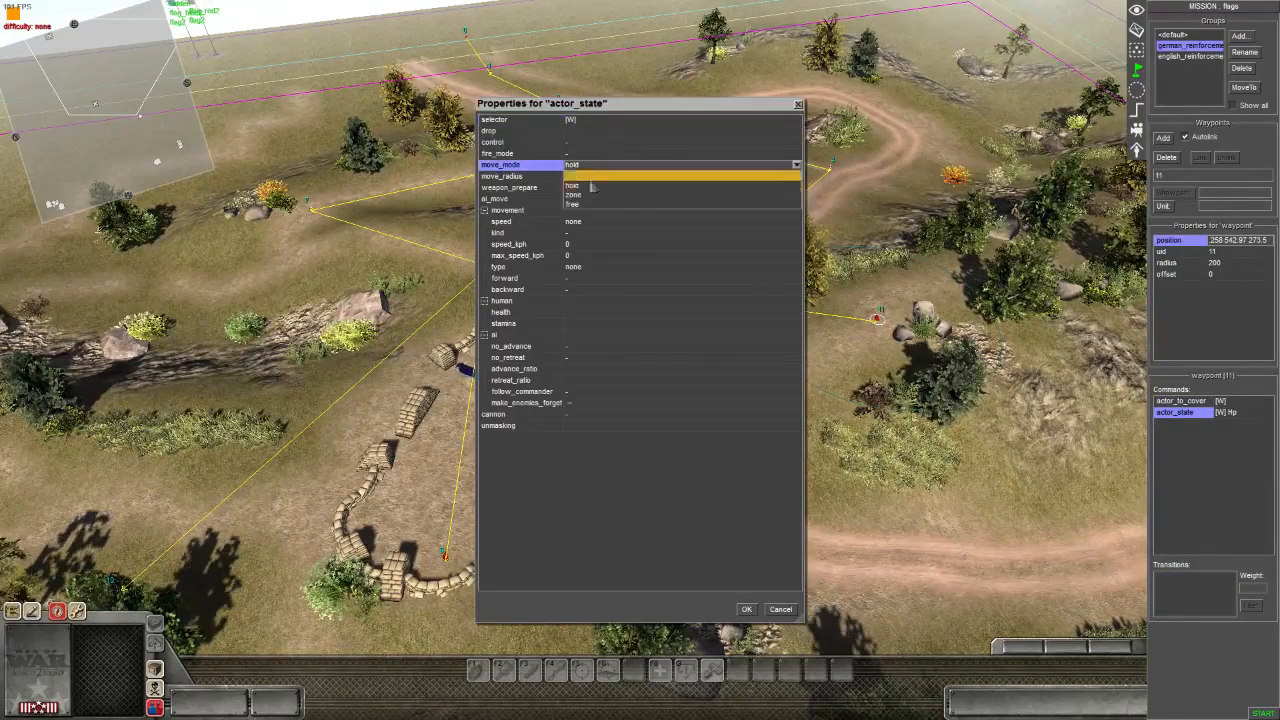
left_click(587, 195)
left_click(577, 177)
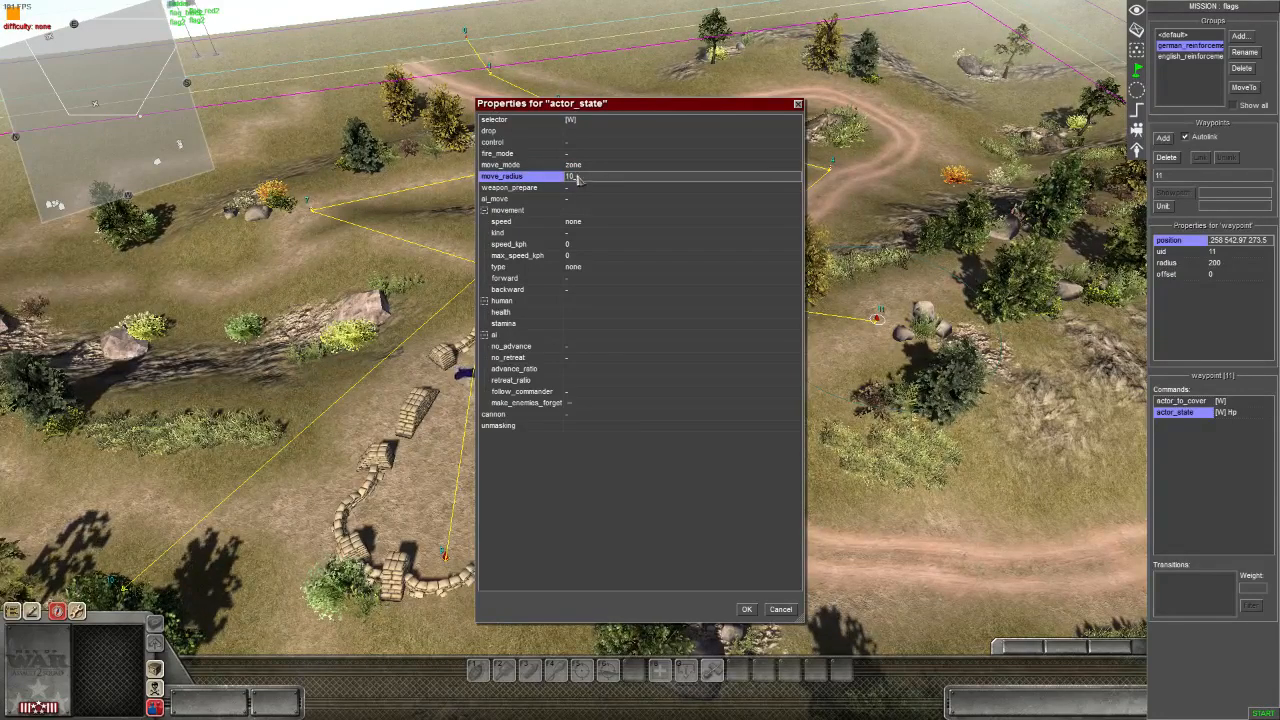
type("10")
left_click(746, 609)
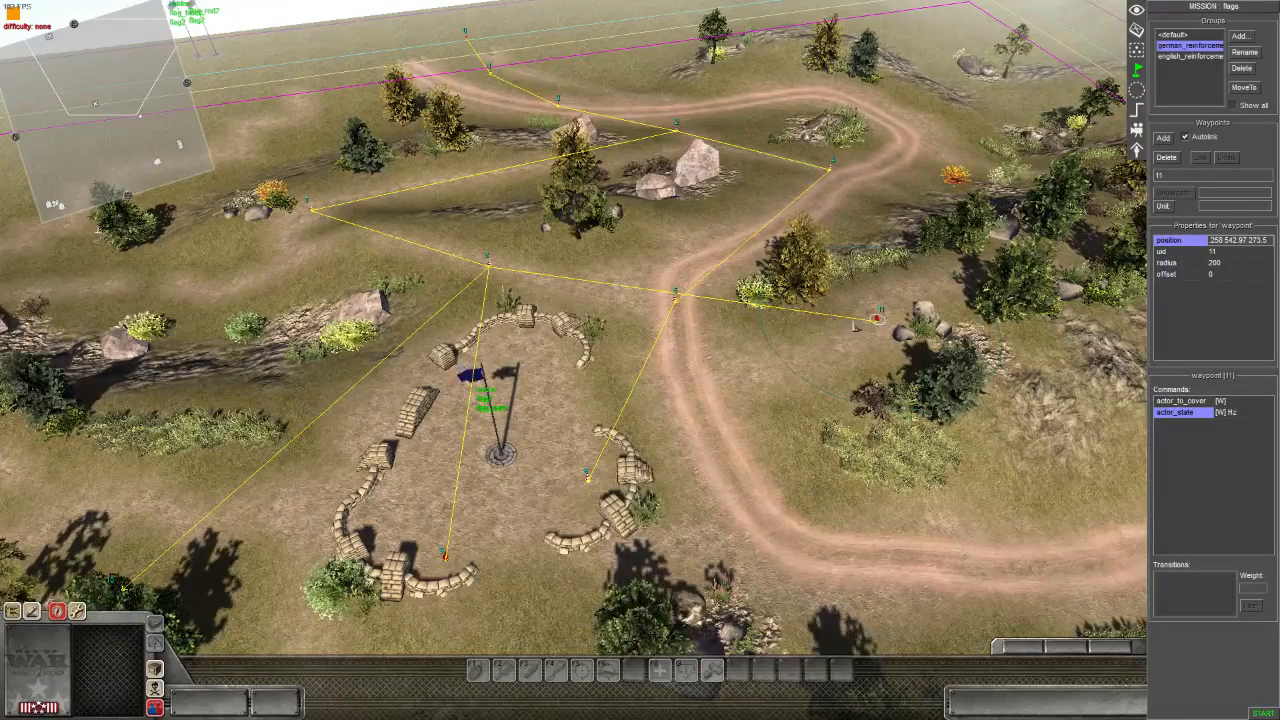
- Check the actor_state settings of the new end waypoint across the road
left_click_drag(881, 336, 881, 335)
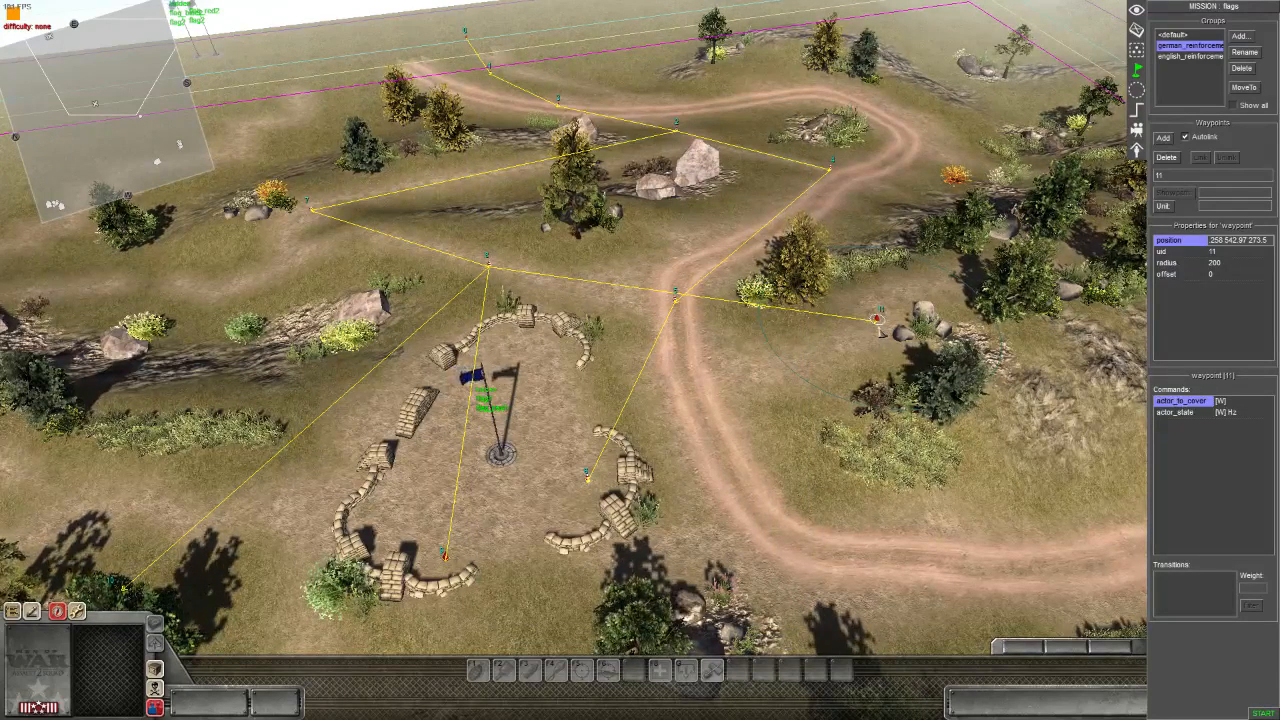
double_click(1183, 414)
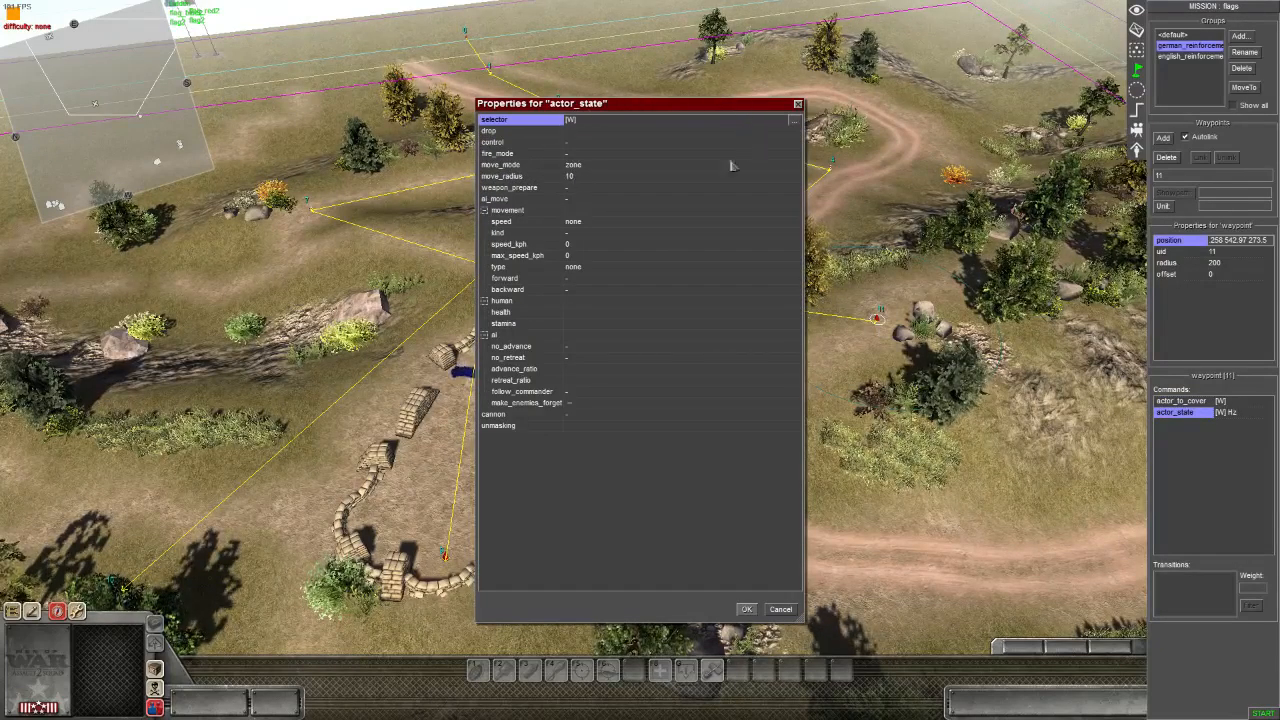
left_click(743, 608)
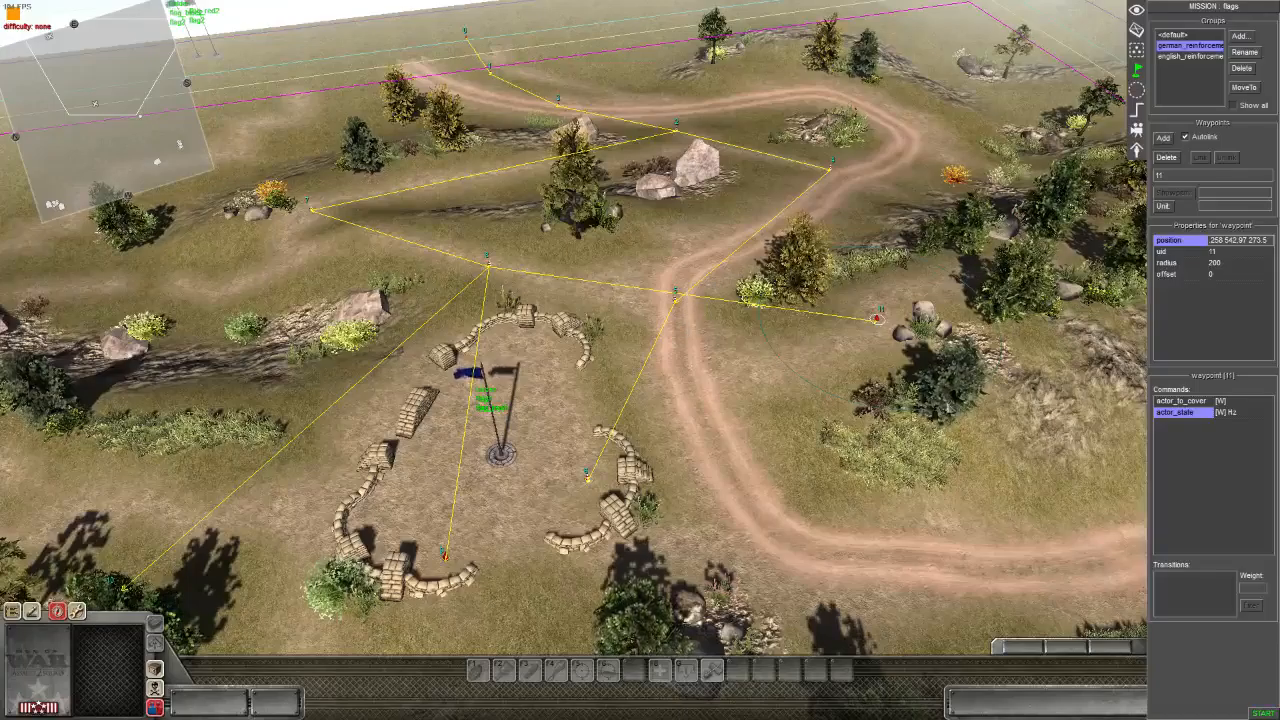
- Add another end waypoint farther beyond the road, near the rocks and bushes, linked from waypoint 8
middle_click_drag(845, 351, 510, 408)
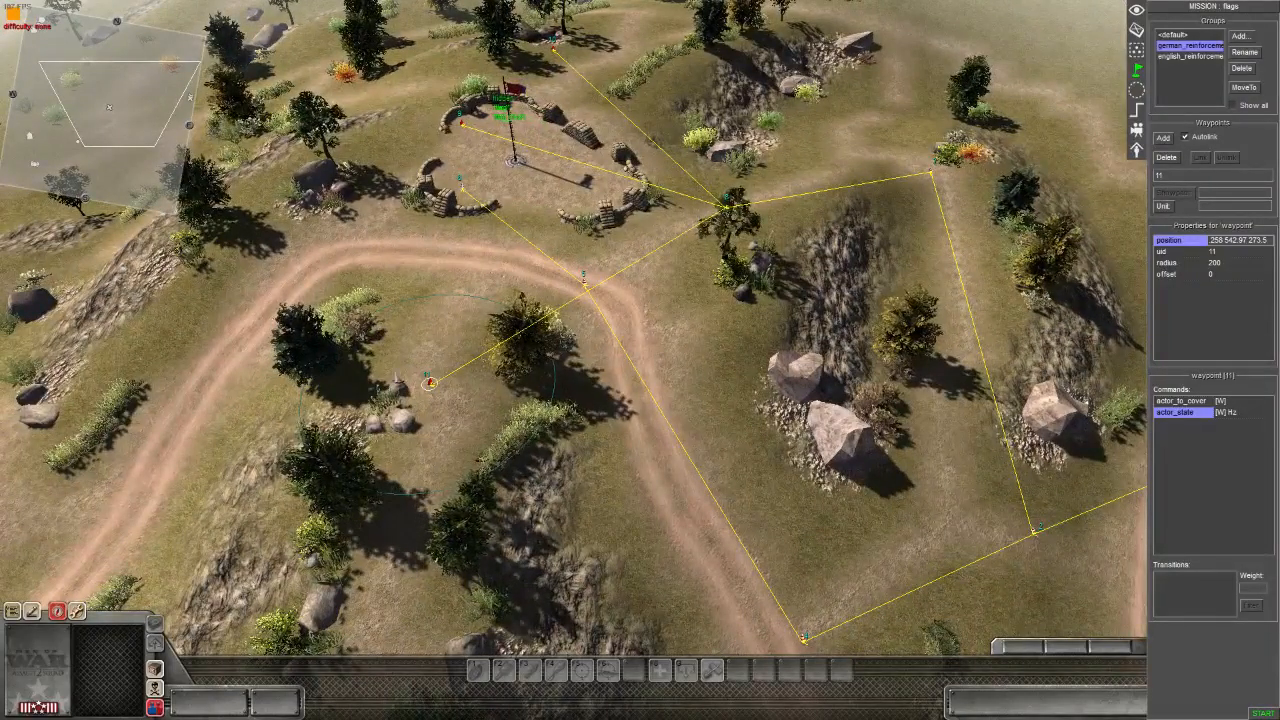
middle_click_drag(430, 384, 395, 320)
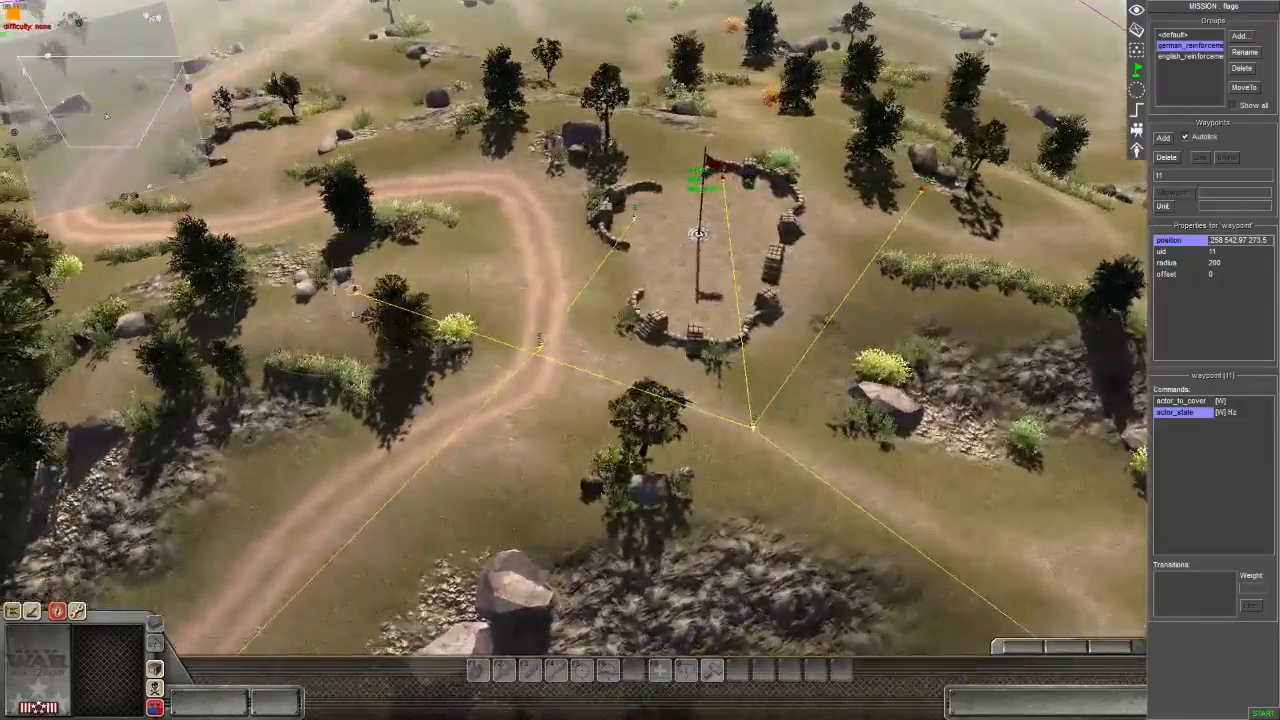
key("Up")
key("Right")
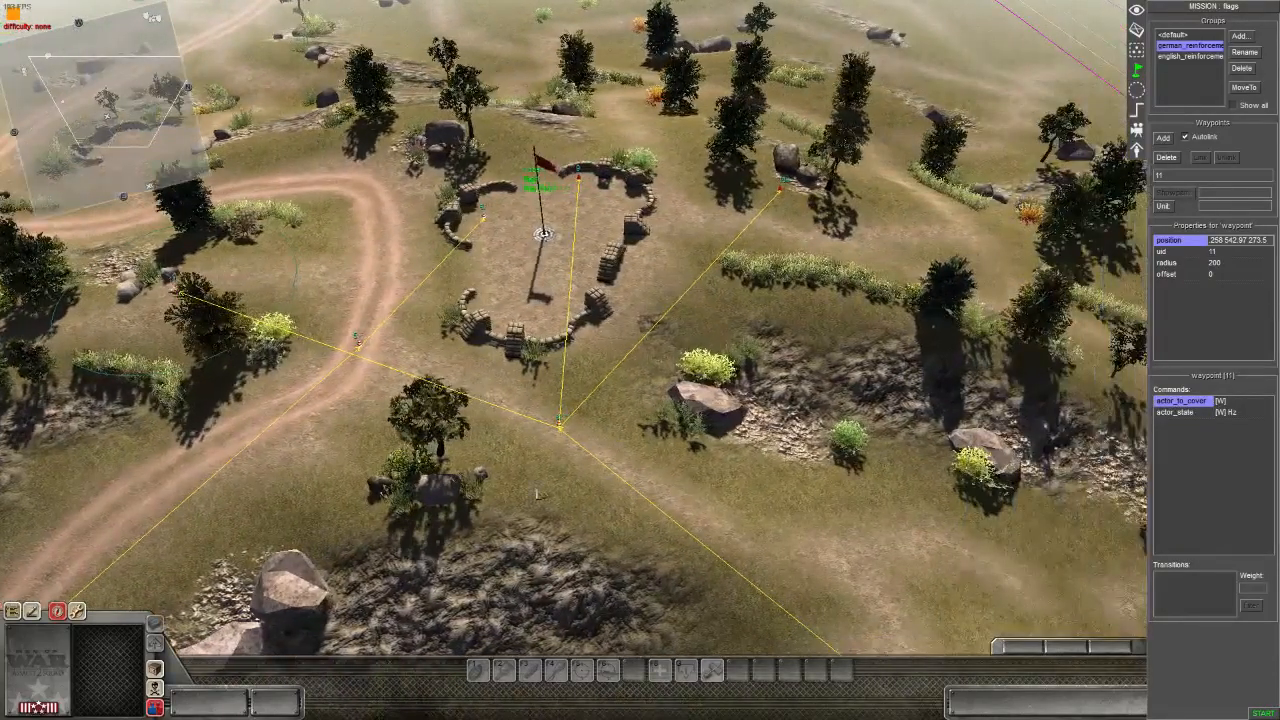
left_click(559, 427)
key("Insert")
- Add two end waypoints linked from waypoint 5, one by the boulders beside the sandbag ring and one in the far road bend
key("Left")
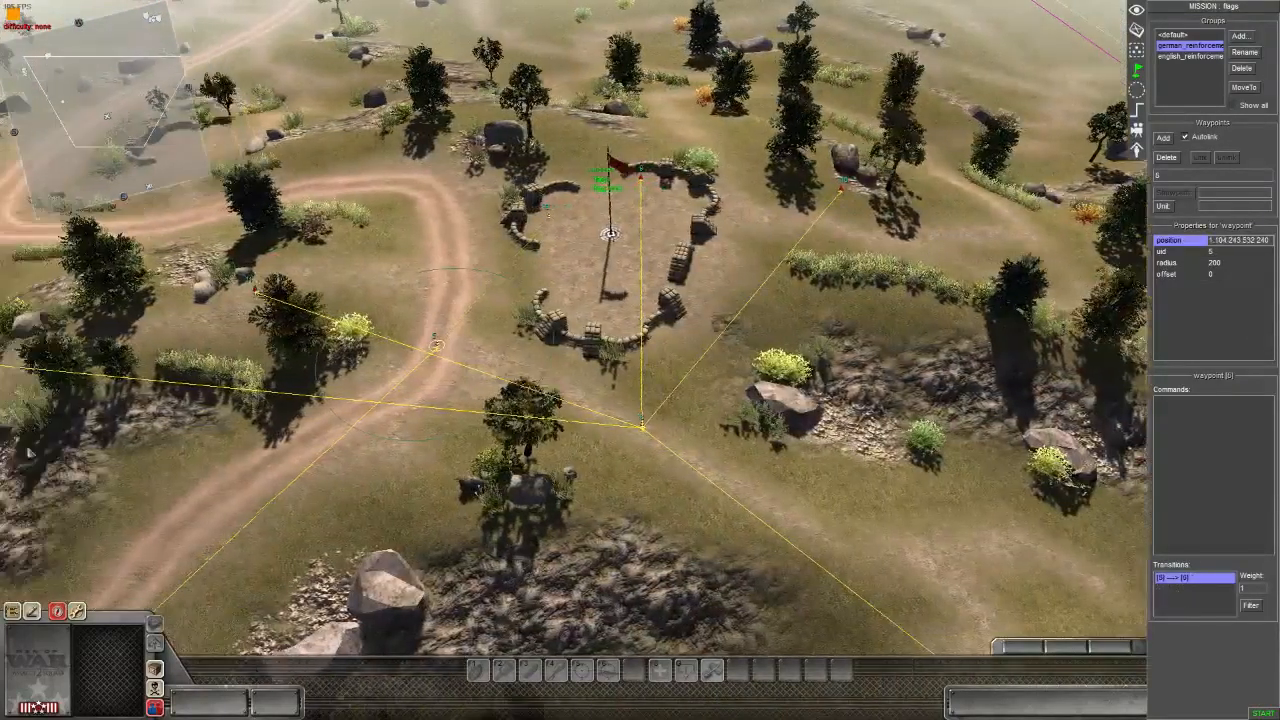
key("Up")
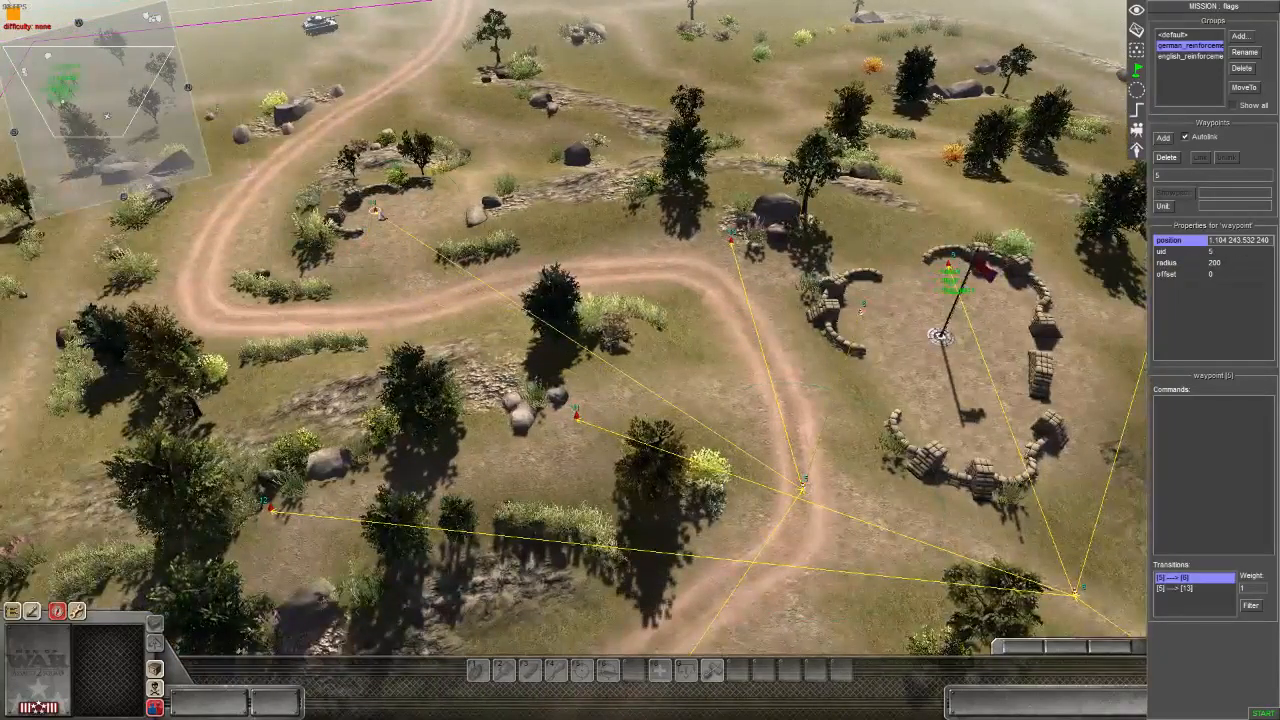
key("Right")
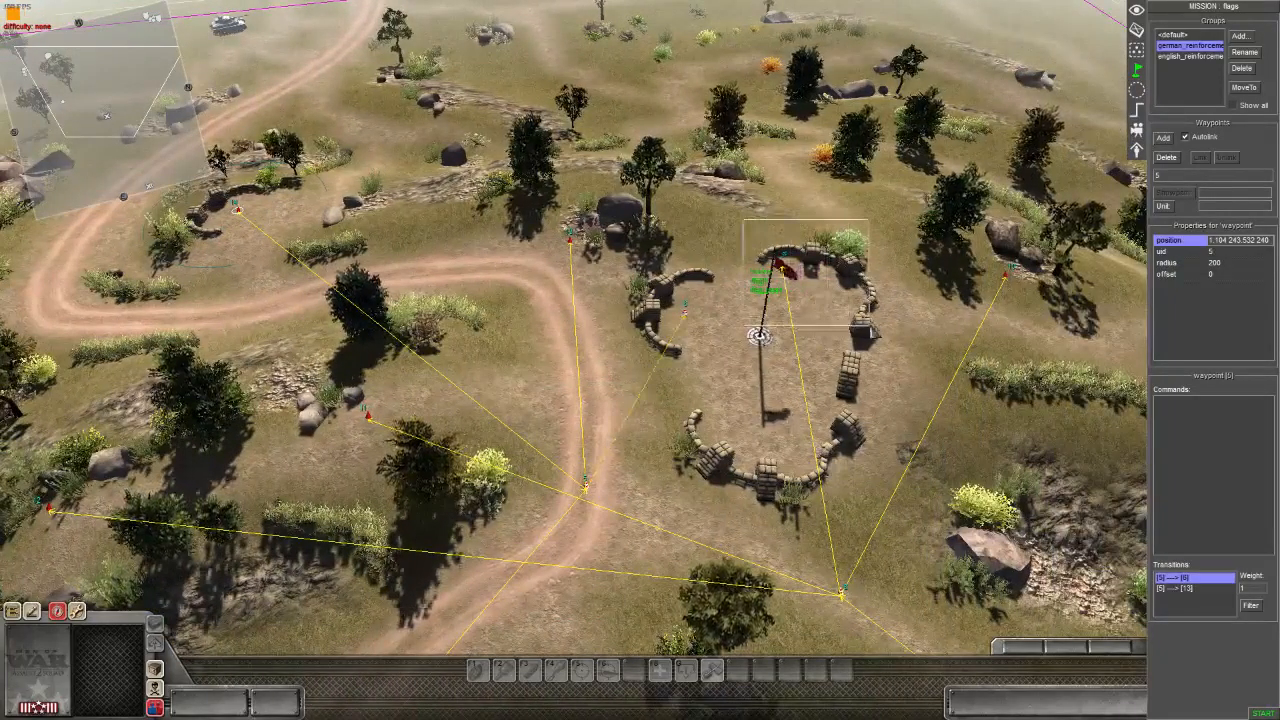
- Add end waypoints inside the sandbag ring and near the orange bush, linked from waypoint 8, plus one among the trees linked from waypoint 4
left_click_drag(869, 327, 861, 331)
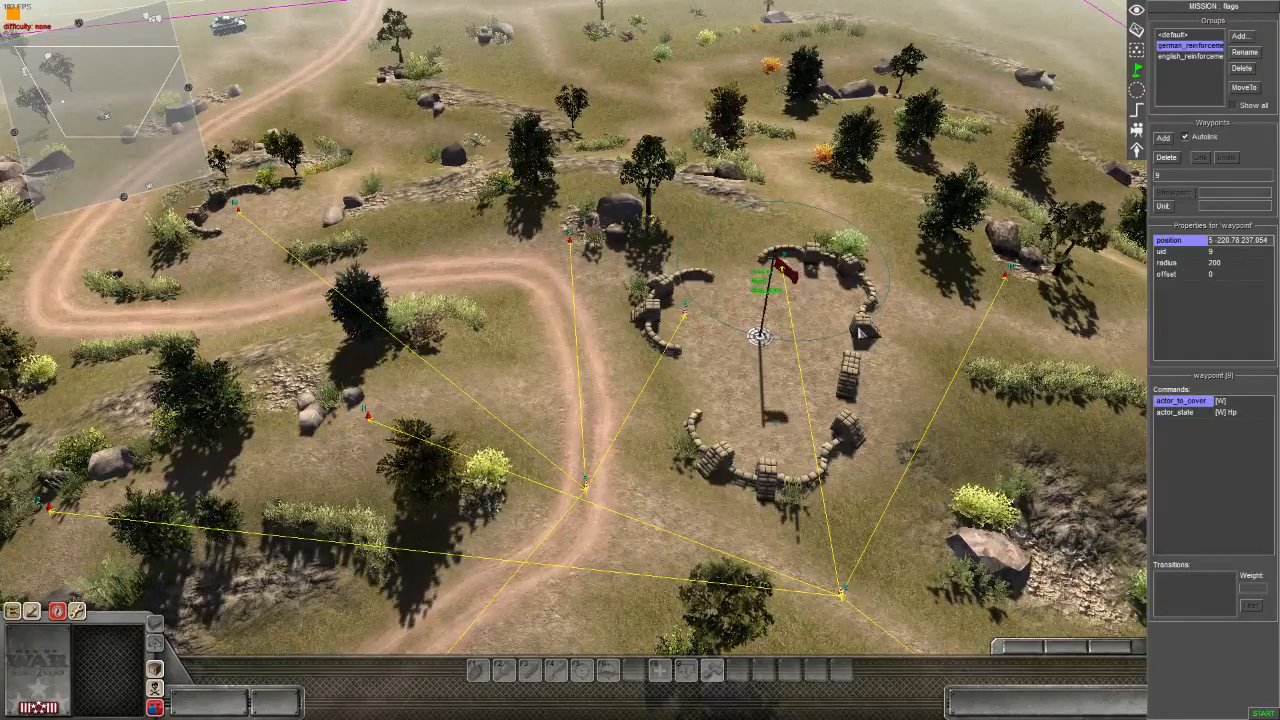
left_click_drag(796, 551, 885, 641)
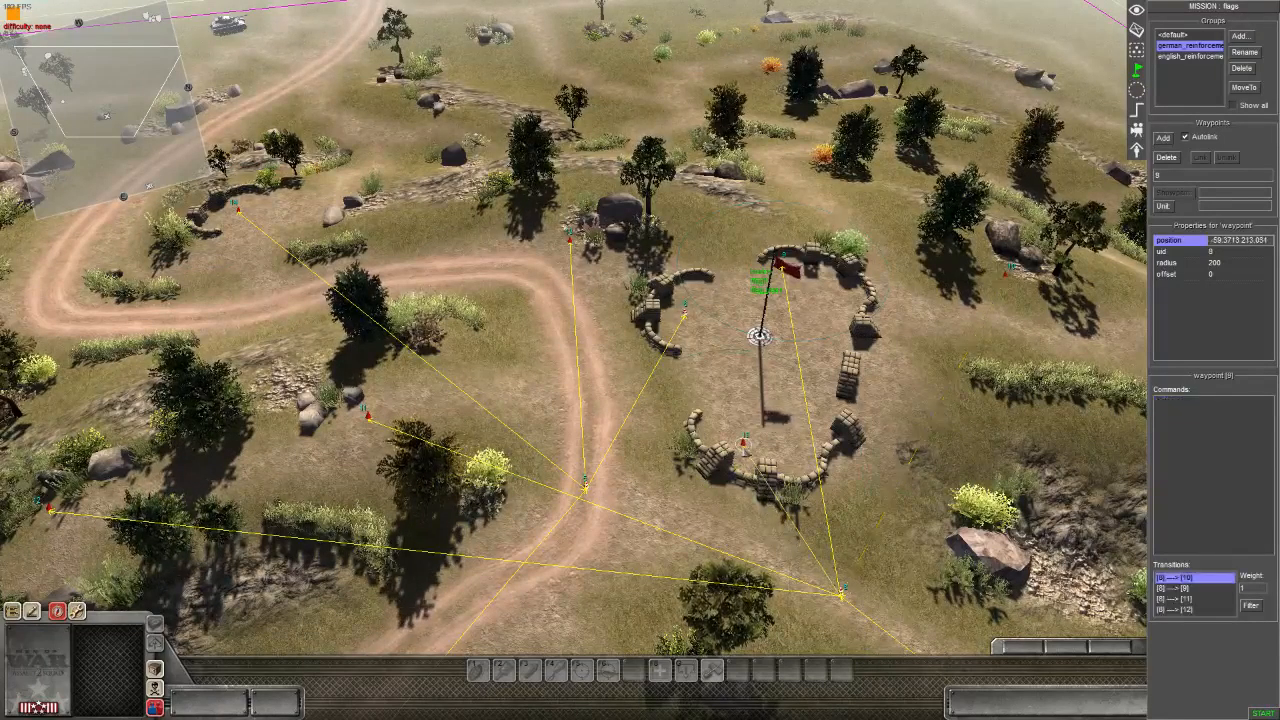
left_click_drag(812, 566, 896, 618)
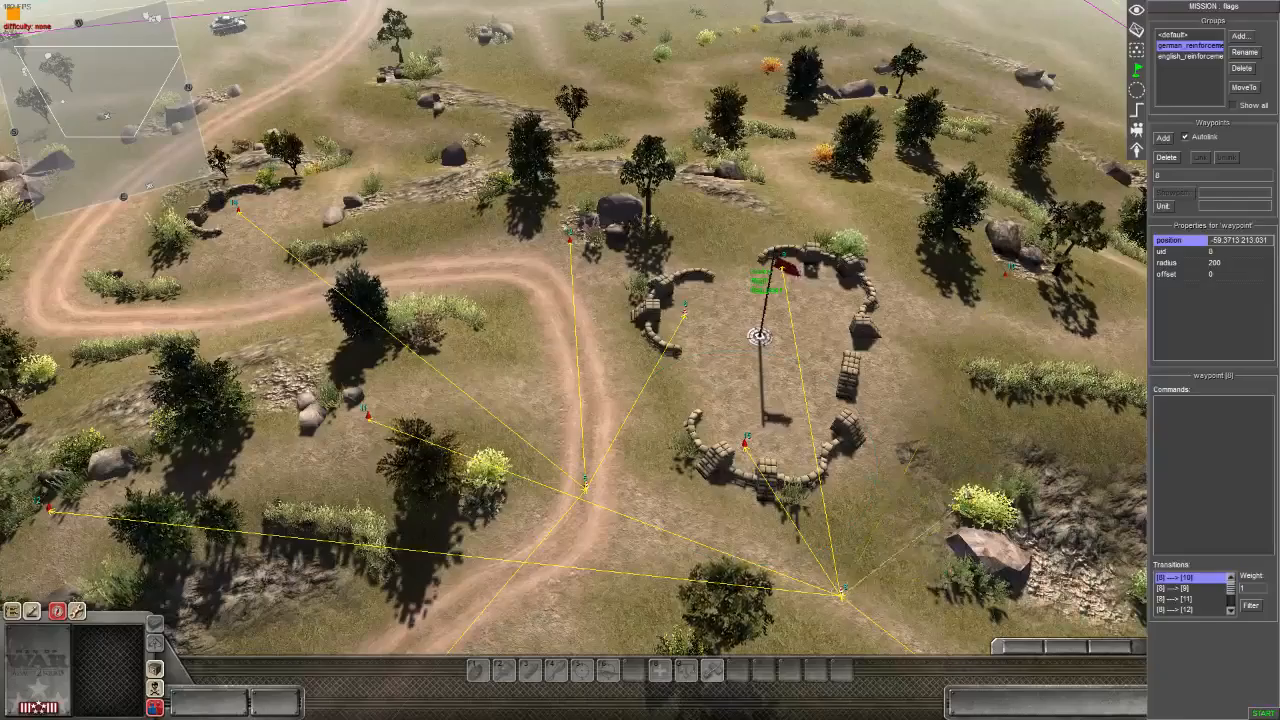
key("Right")
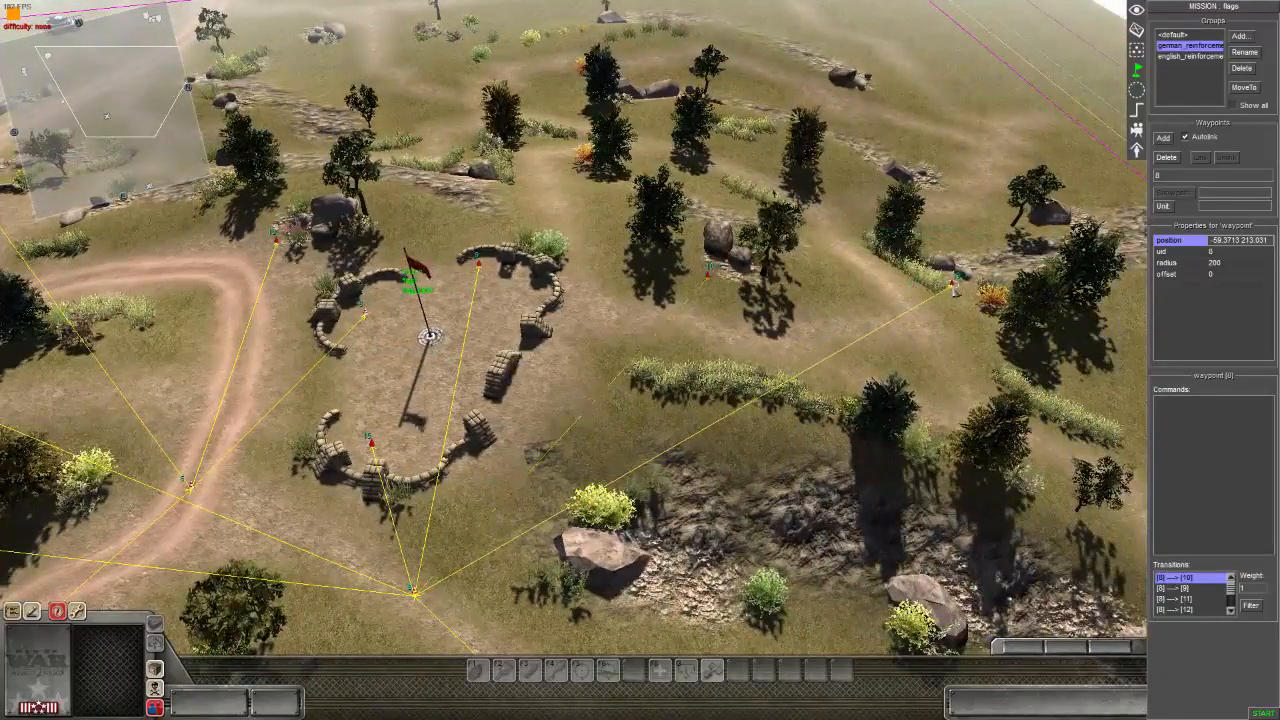
key("Left")
key("Down")
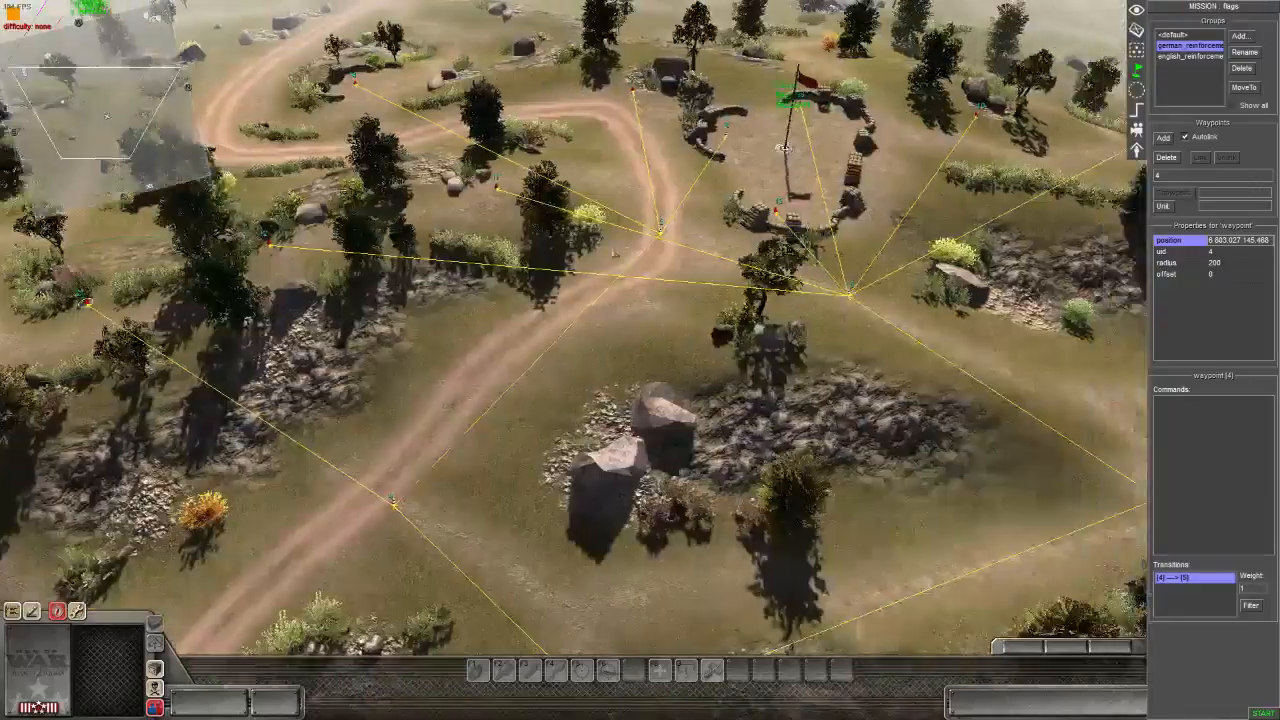
- Examine the whole German reinforcement route and how its branching end waypoints are spread around the sandbag ring
middle_click_drag(615, 253, 455, 590)
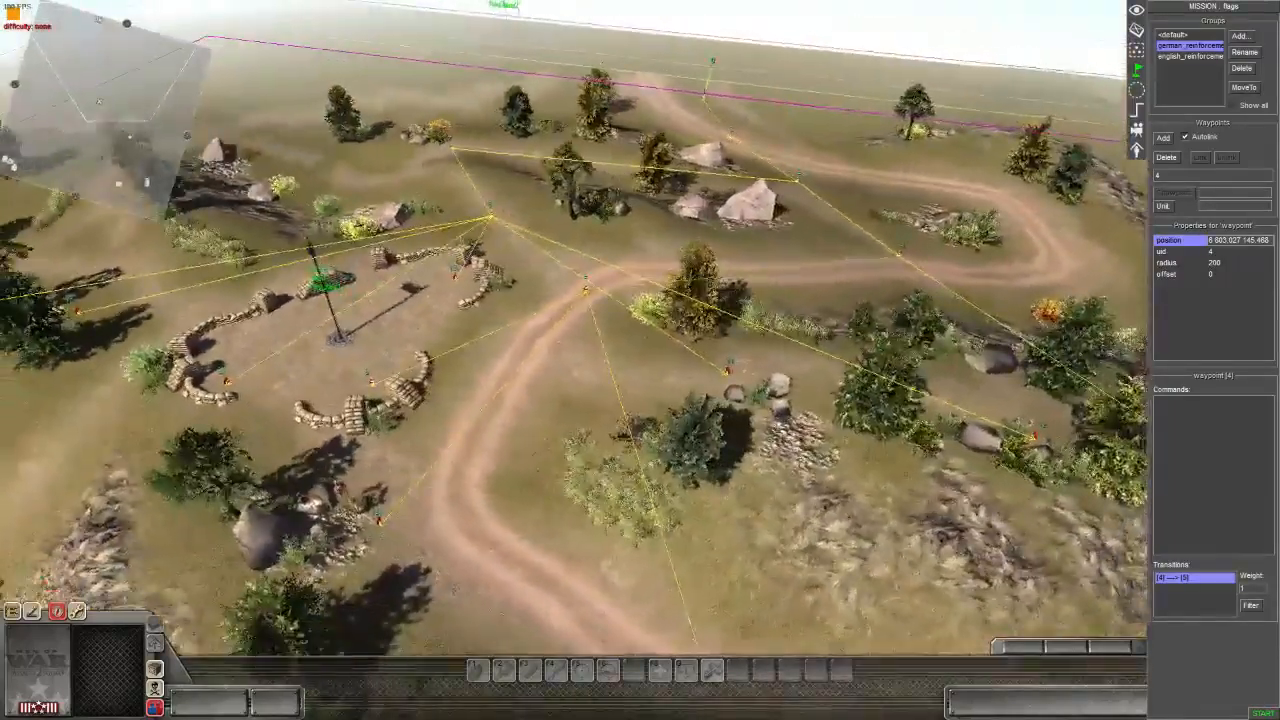
key("Down")
key("Left")
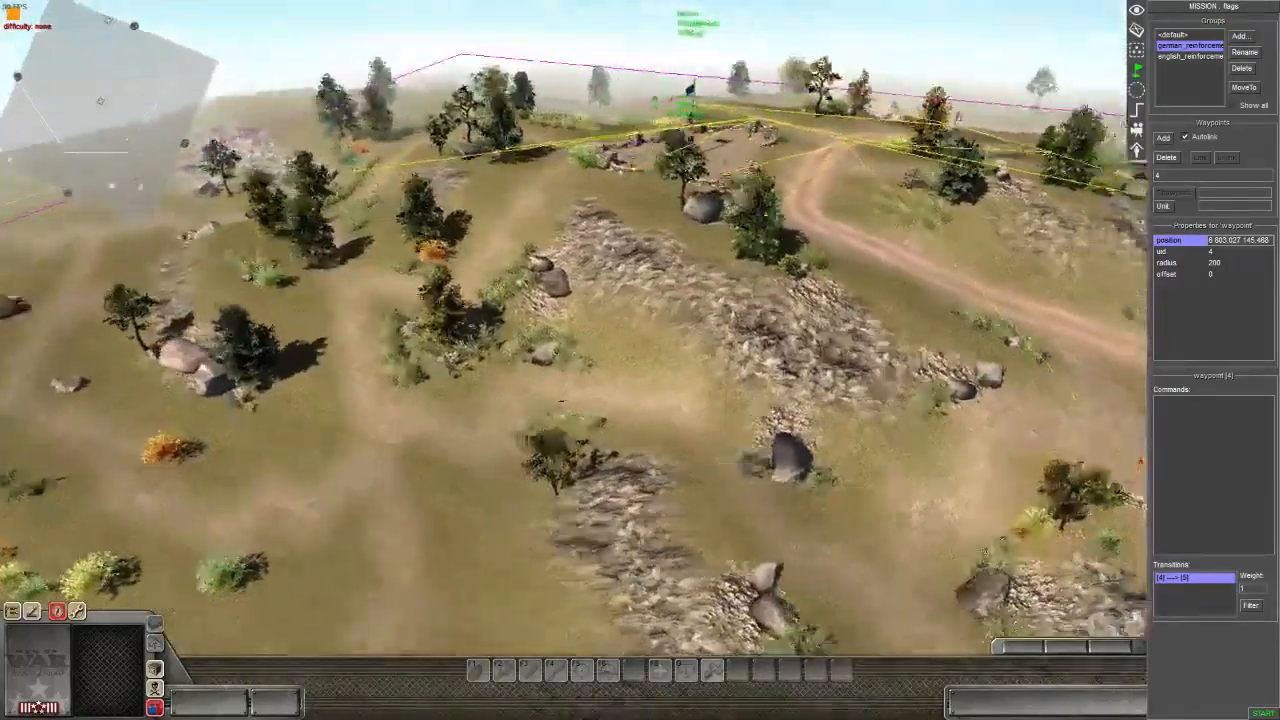
middle_click_drag(562, 401, 600, 457)
key("Down")
middle_click_drag(720, 315, 837, 394)
key("Up")
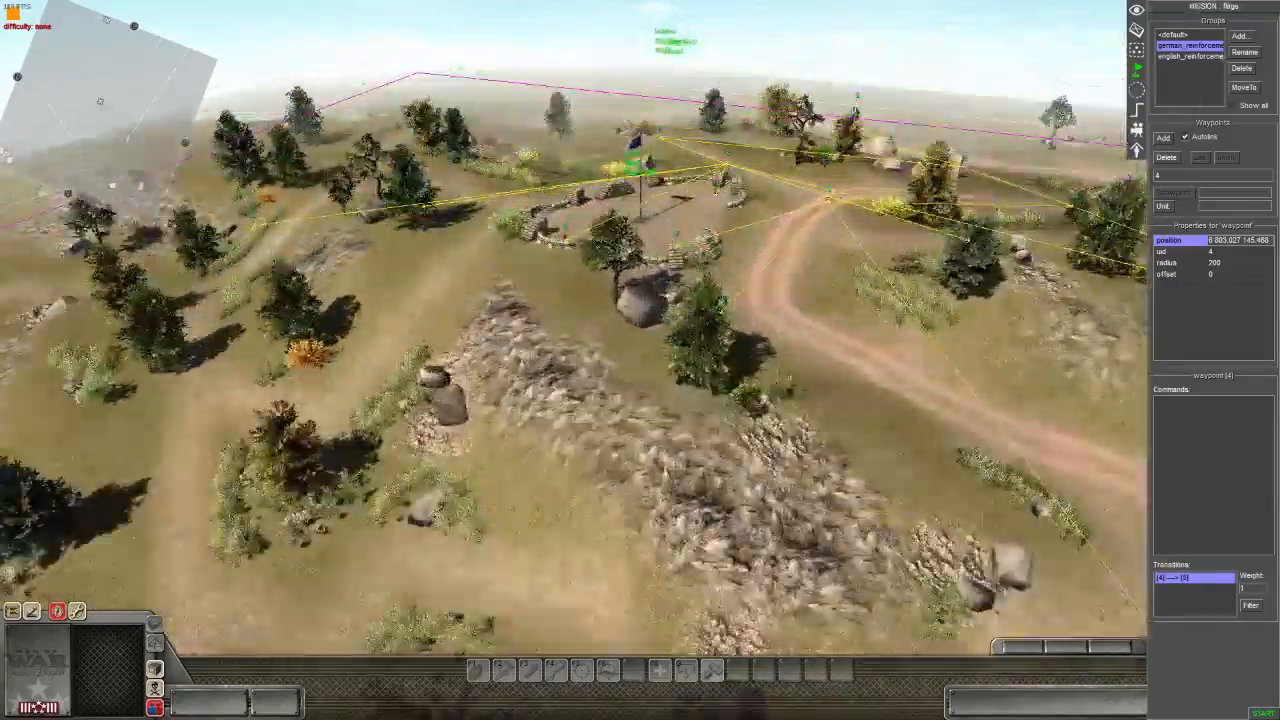
key("Up")
key("Right")
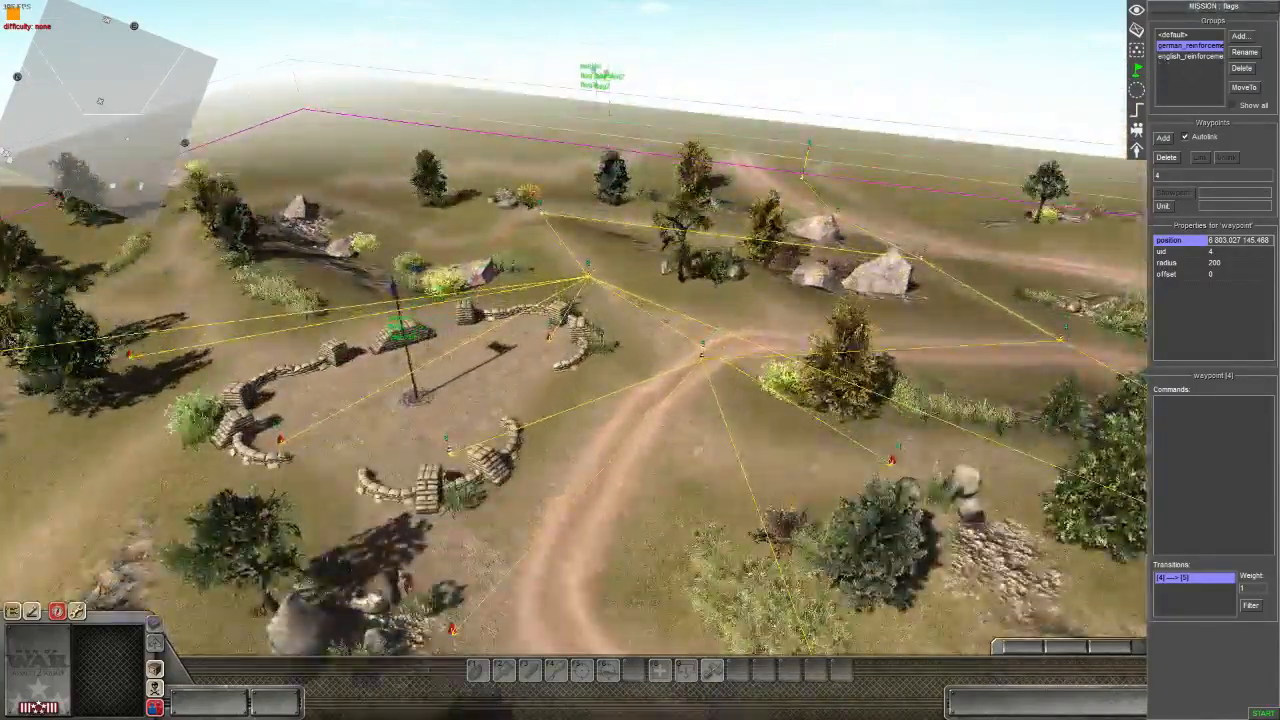
middle_click_drag(610, 350, 682, 294)
key("Right")
key("Up")
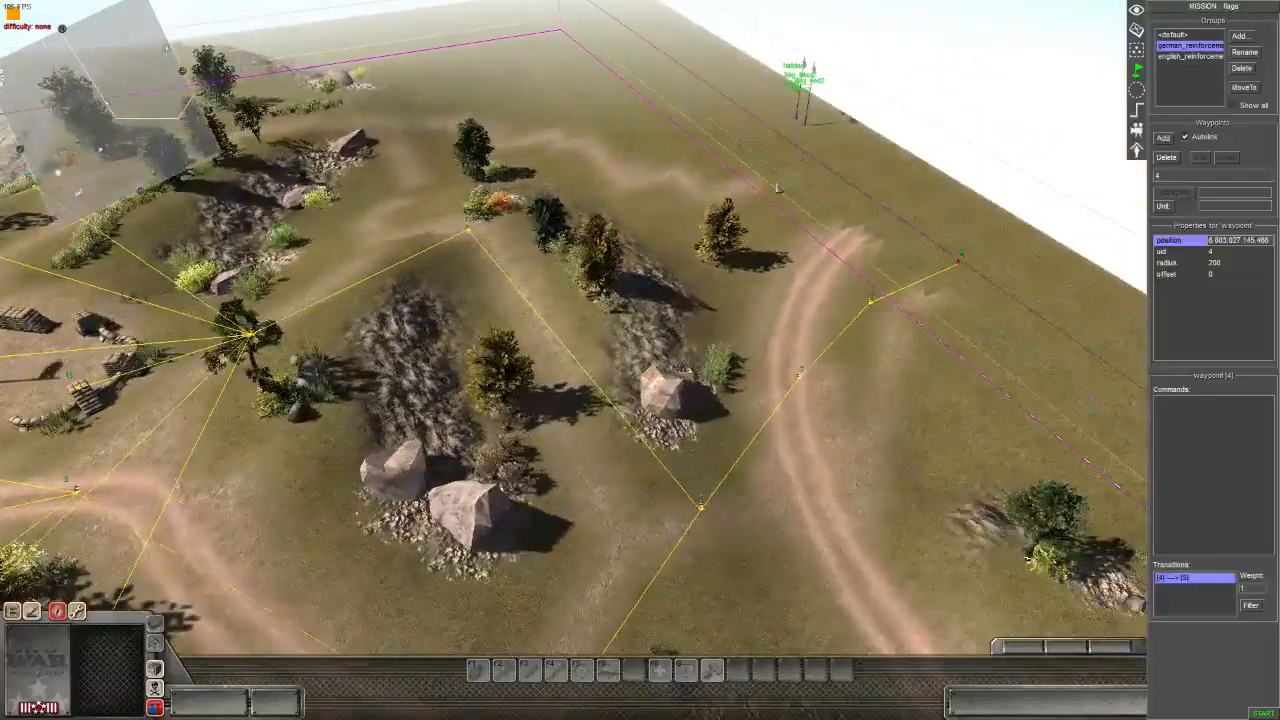
middle_click_drag(740, 251, 388, 229)
key("Up")
key("Left")
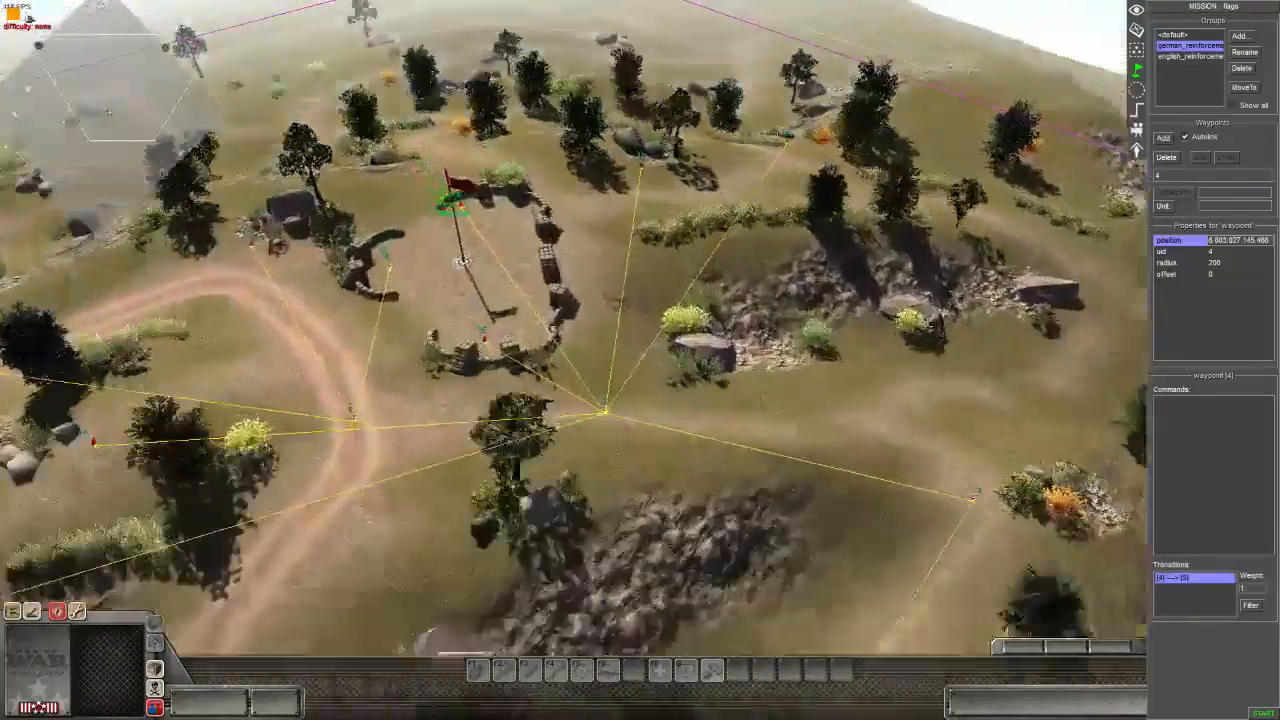
middle_click_drag(486, 304, 403, 250)
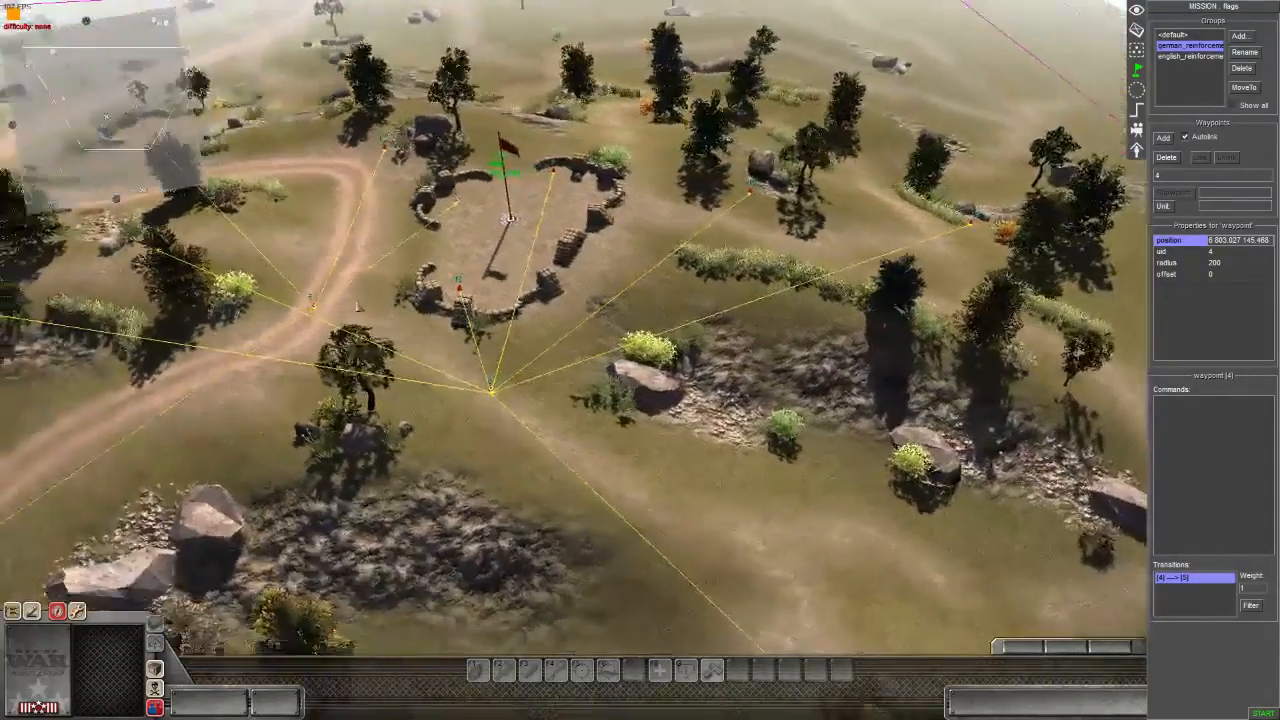
key("Right")
key("Up")
- Move the three english_reinforcement waypoints 16, 17 and 18 together outside the map border, beside the waiting troops and tanks
middle_click_drag(403, 8, 927, 151)
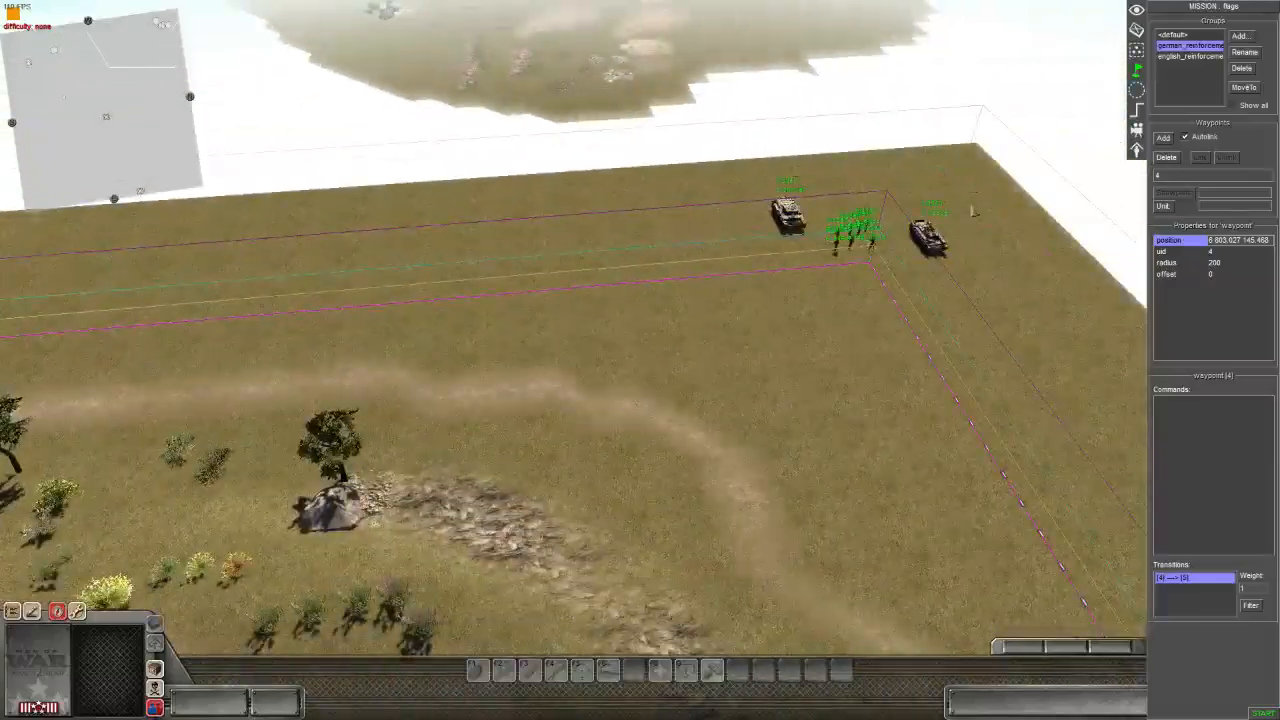
middle_click_drag(815, 269, 285, 284)
left_click(1183, 57)
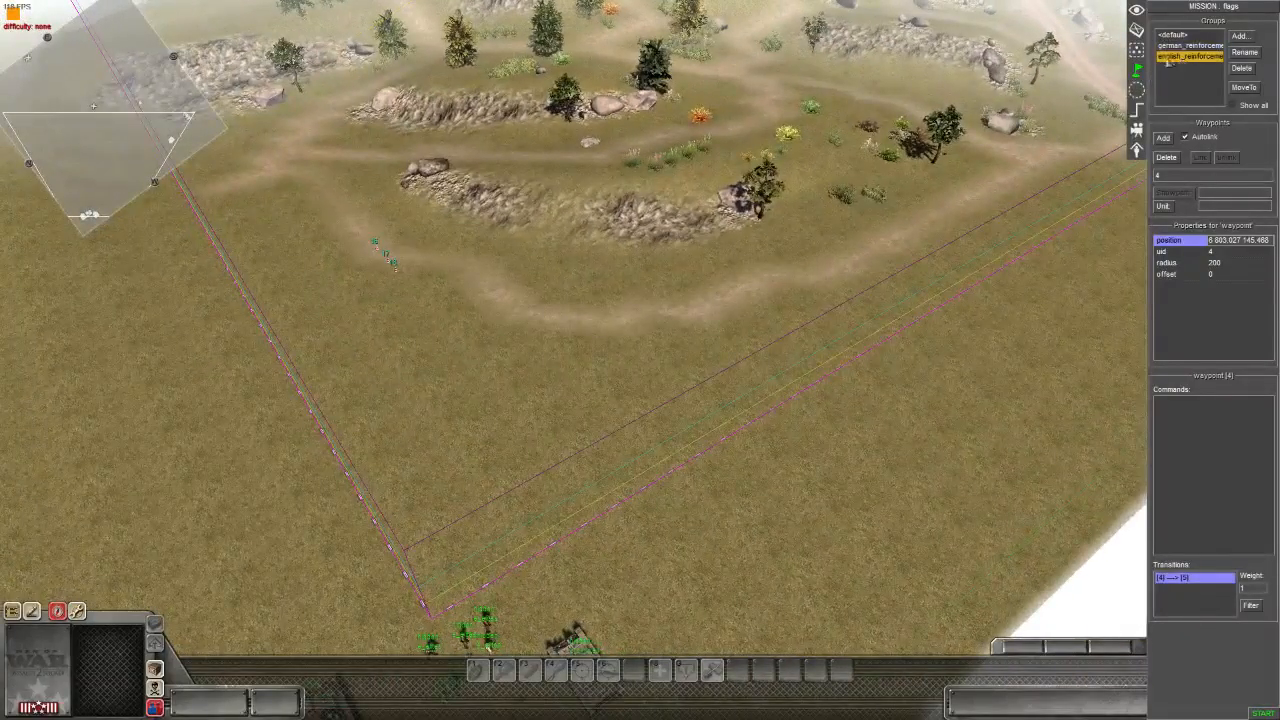
left_click_drag(330, 232, 412, 297)
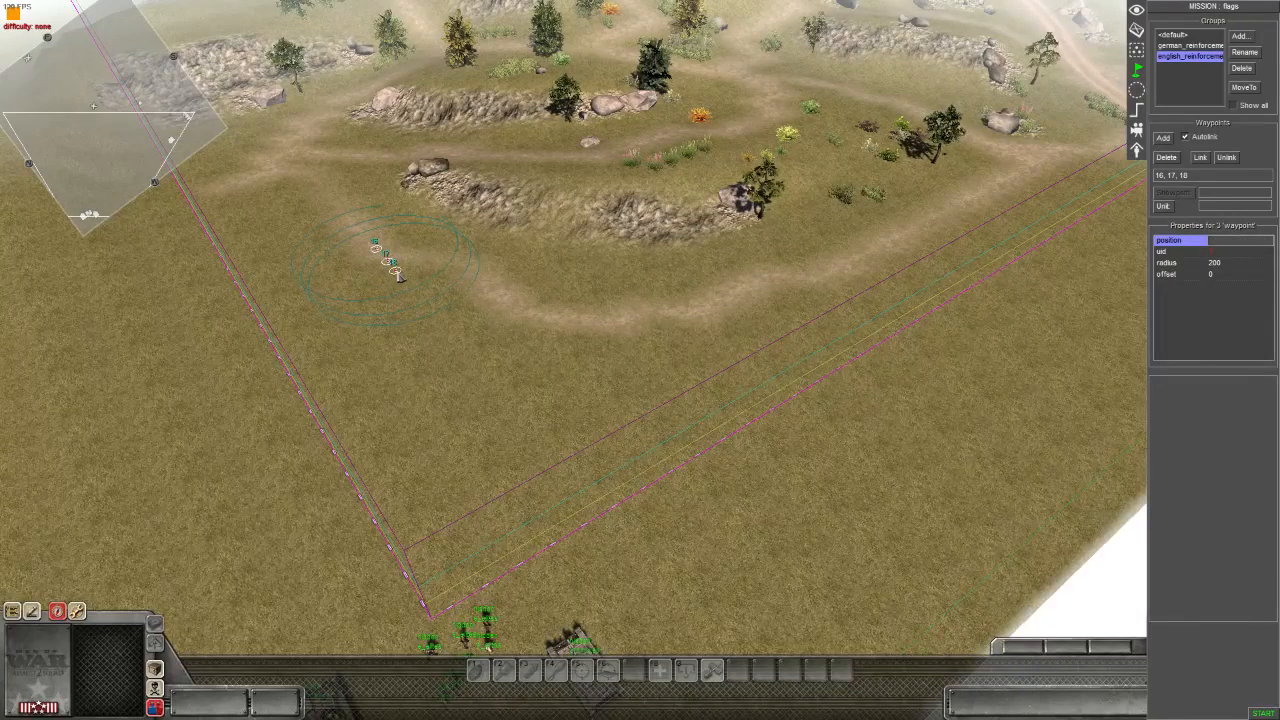
left_click_drag(399, 277, 354, 593)
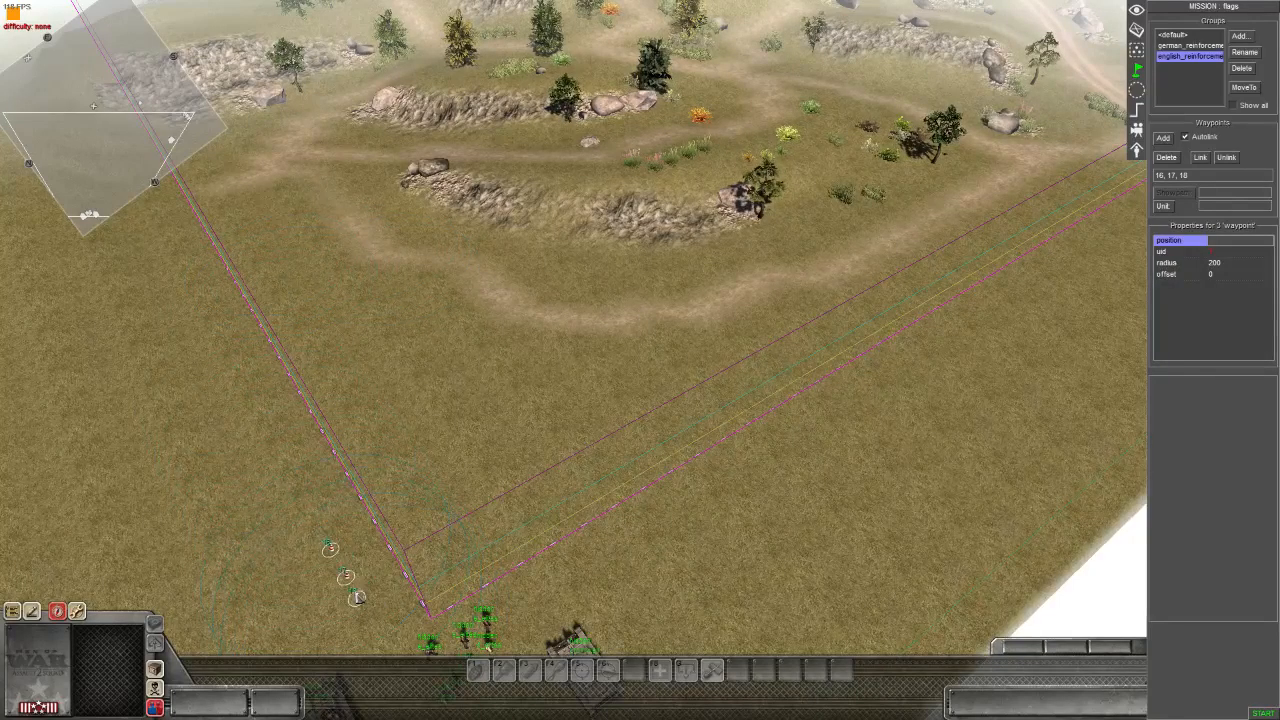
middle_click_drag(1092, 238, 313, 374)
middle_click_drag(365, 339, 408, 354)
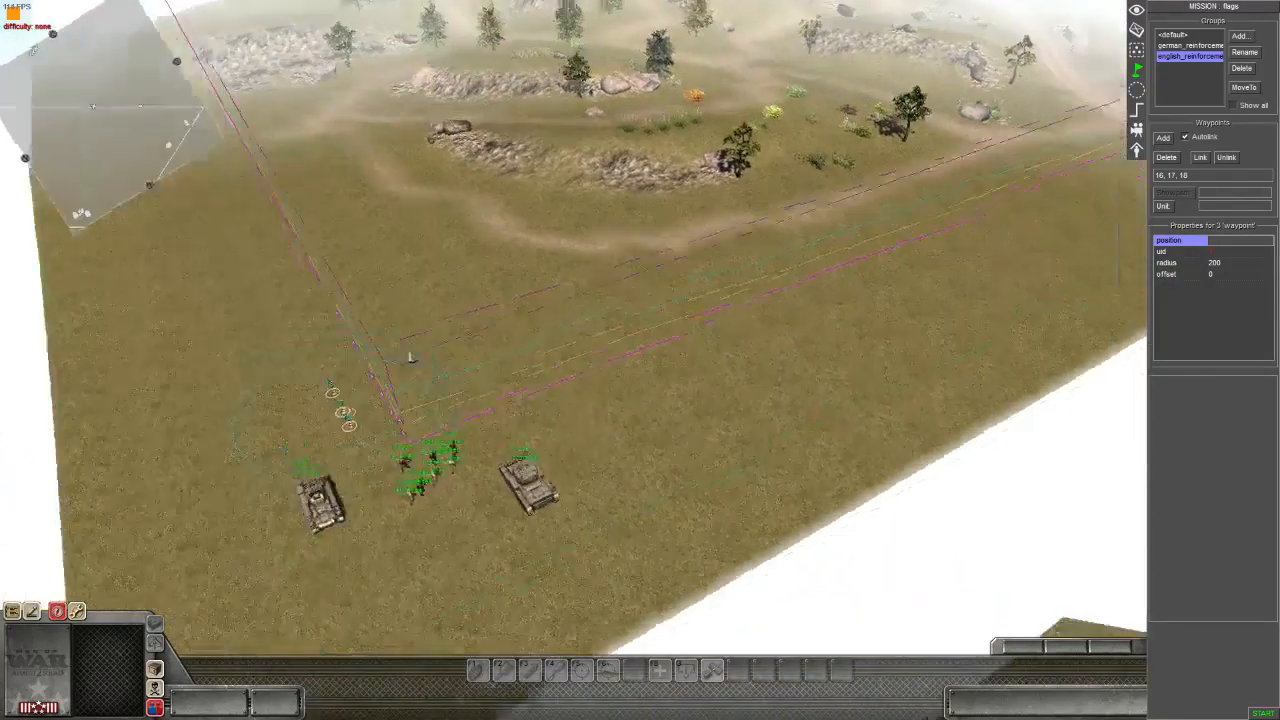
- Start the mission for testing, hide the editor panel and open the infantry reinforcement options
scroll(562, 239, "up", 3)
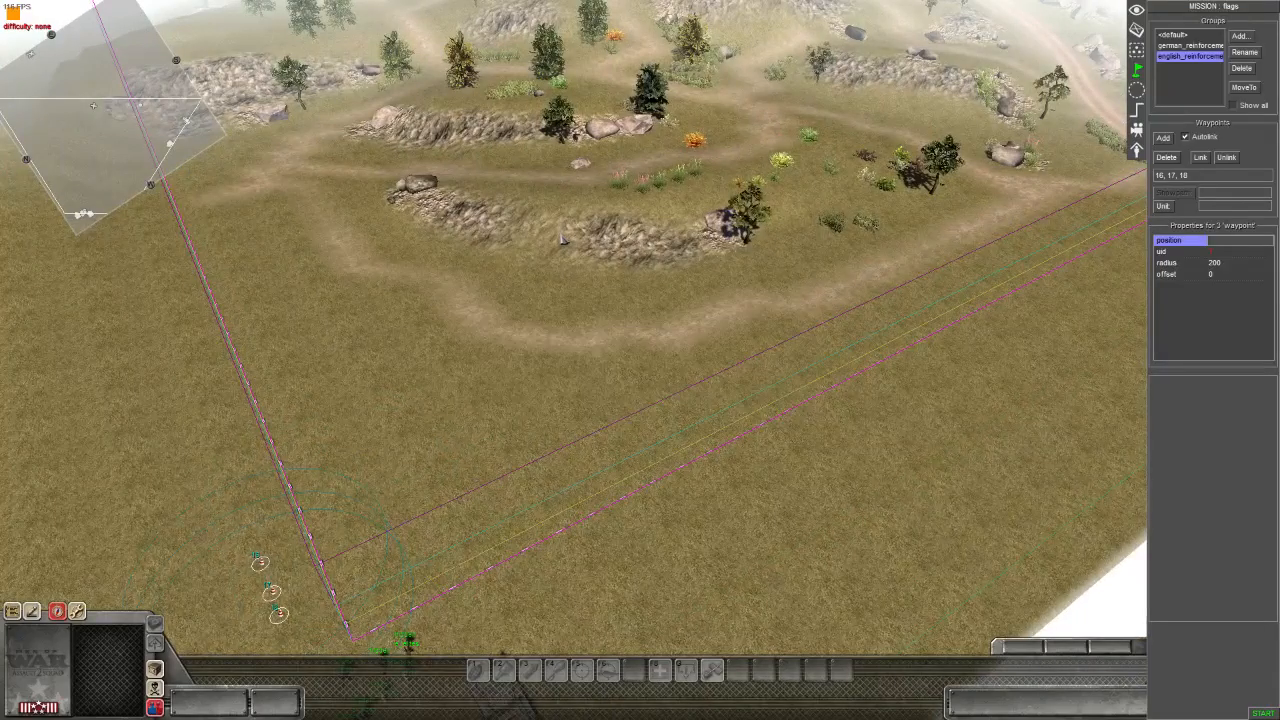
scroll(787, 566, "up", 1)
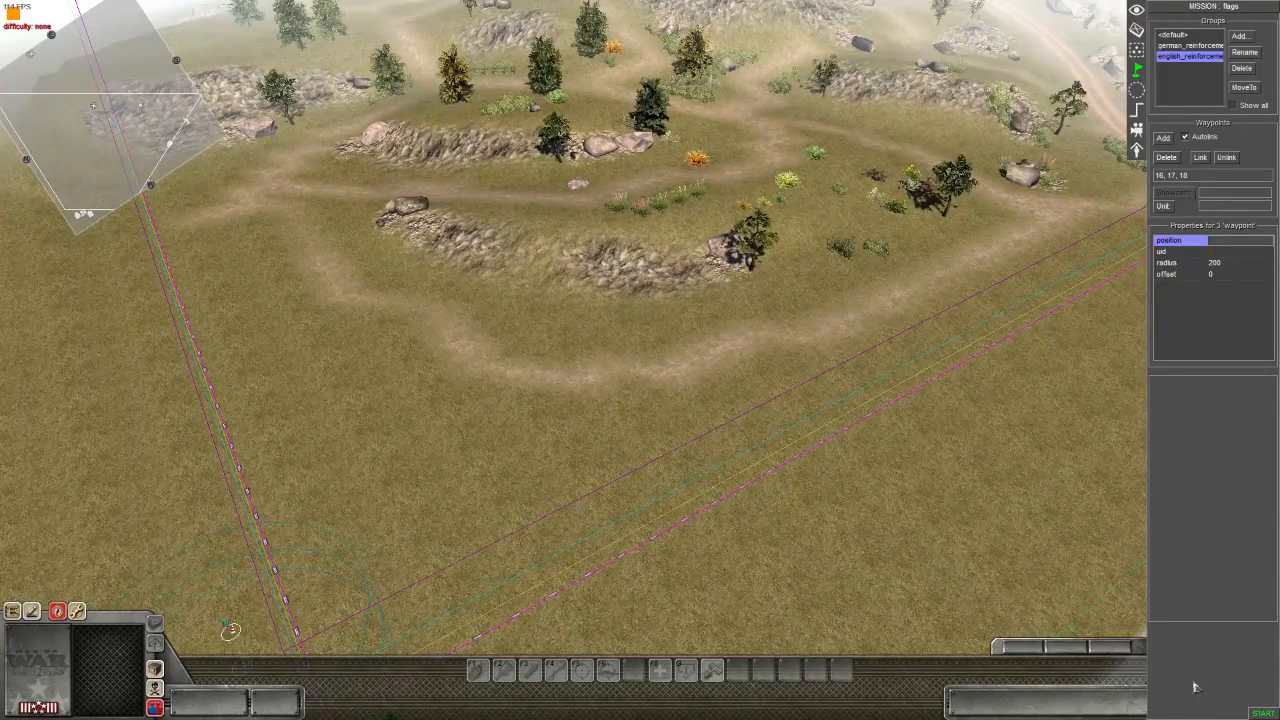
scroll(636, 241, "up", 2)
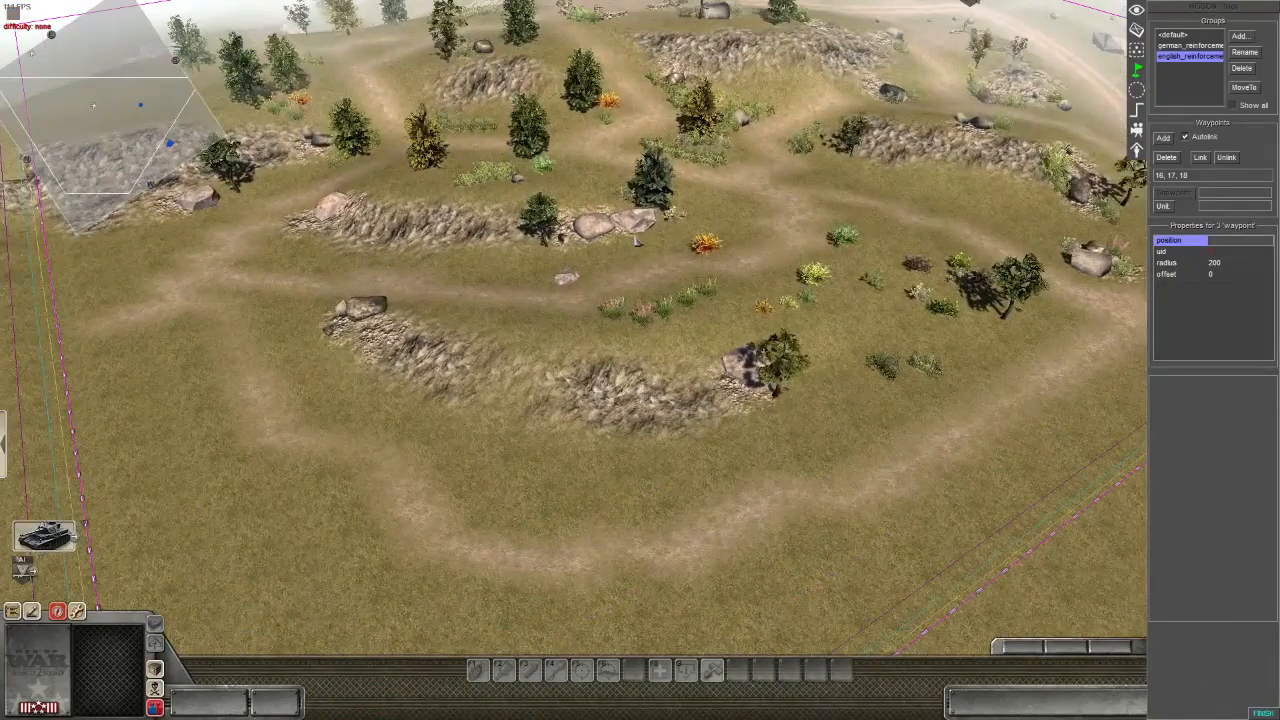
key("F1")
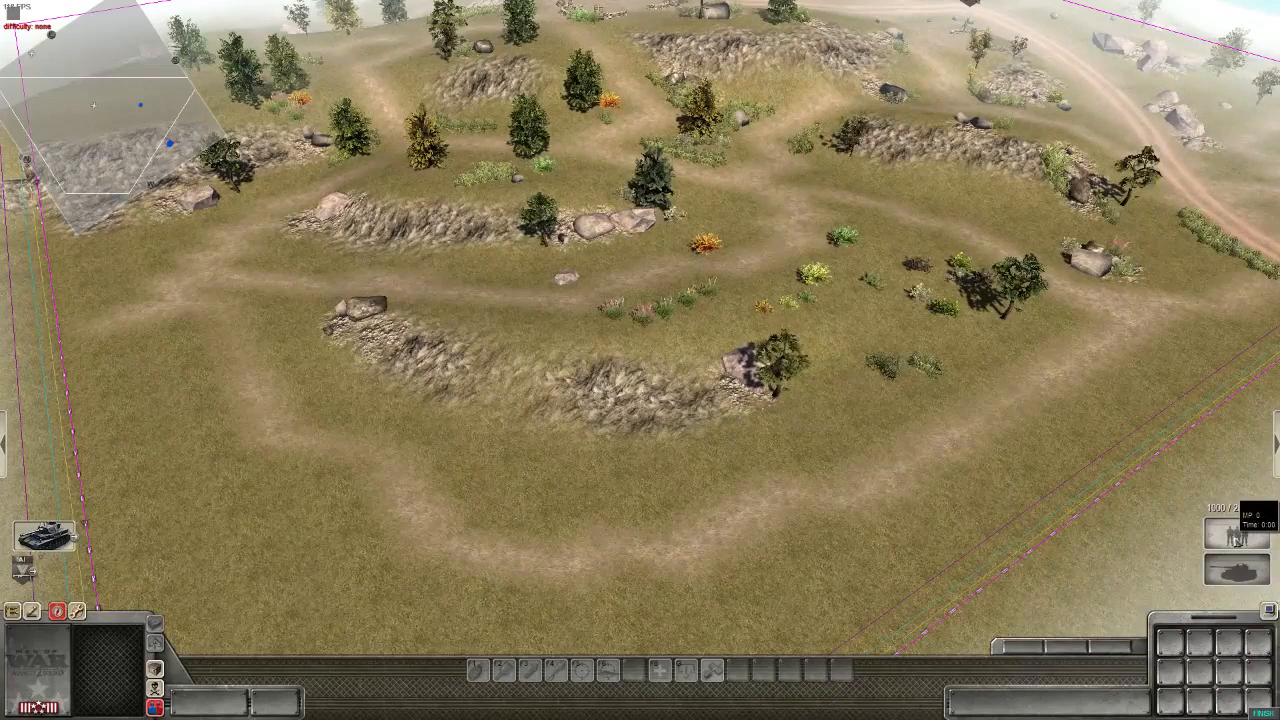
left_click(1237, 535)
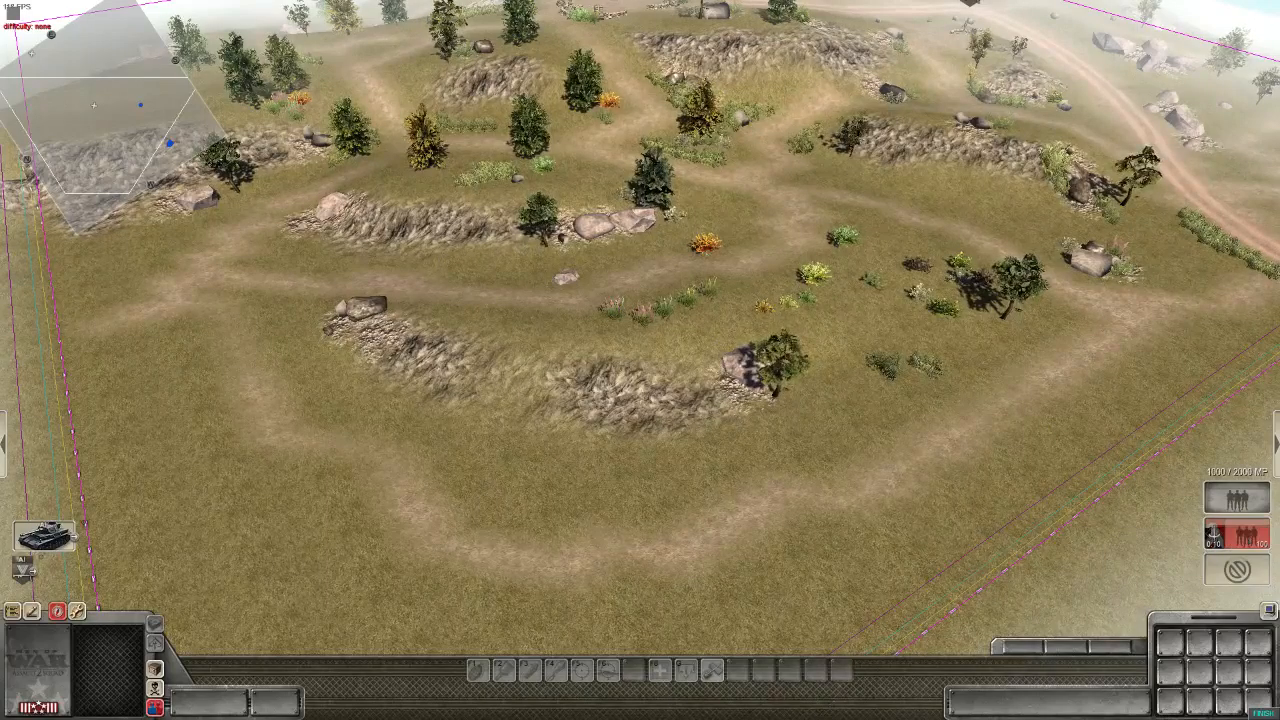
- Call in the infantry reinforcement squad, follow its advance toward the sandbagged flag, and bring the editor back up
left_click(1237, 535)
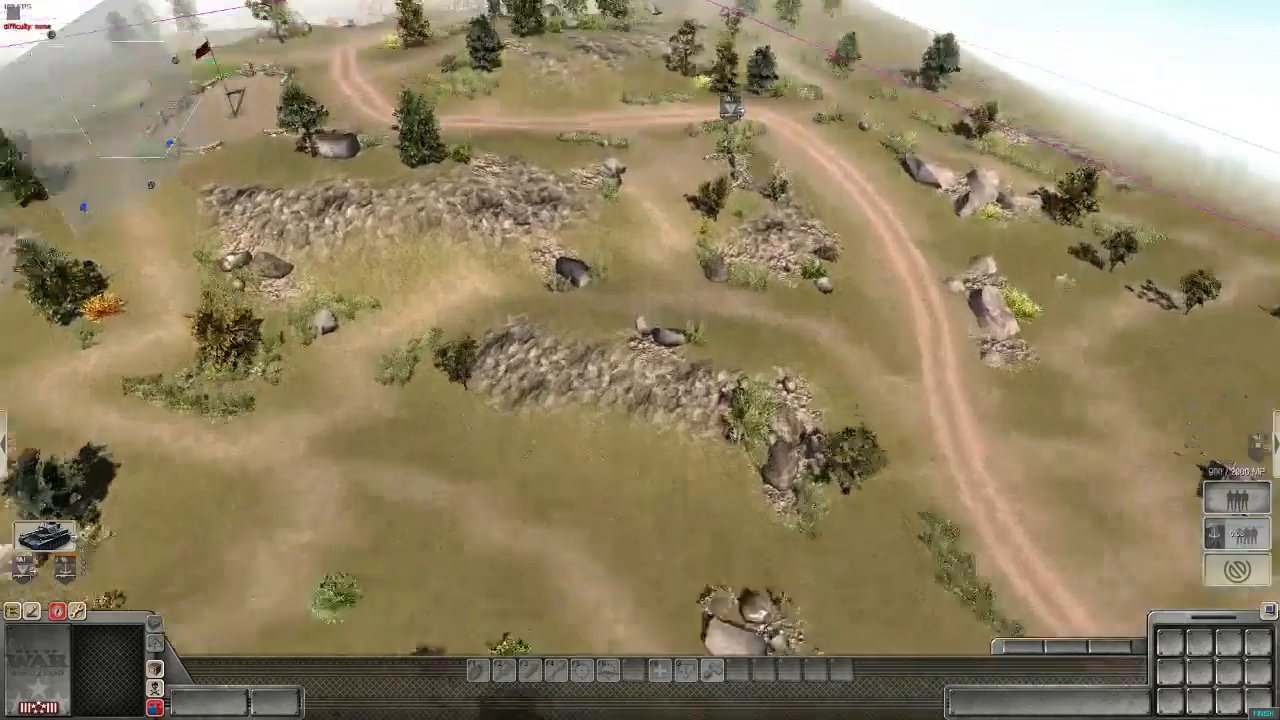
middle_click_drag(802, 10, 860, 180)
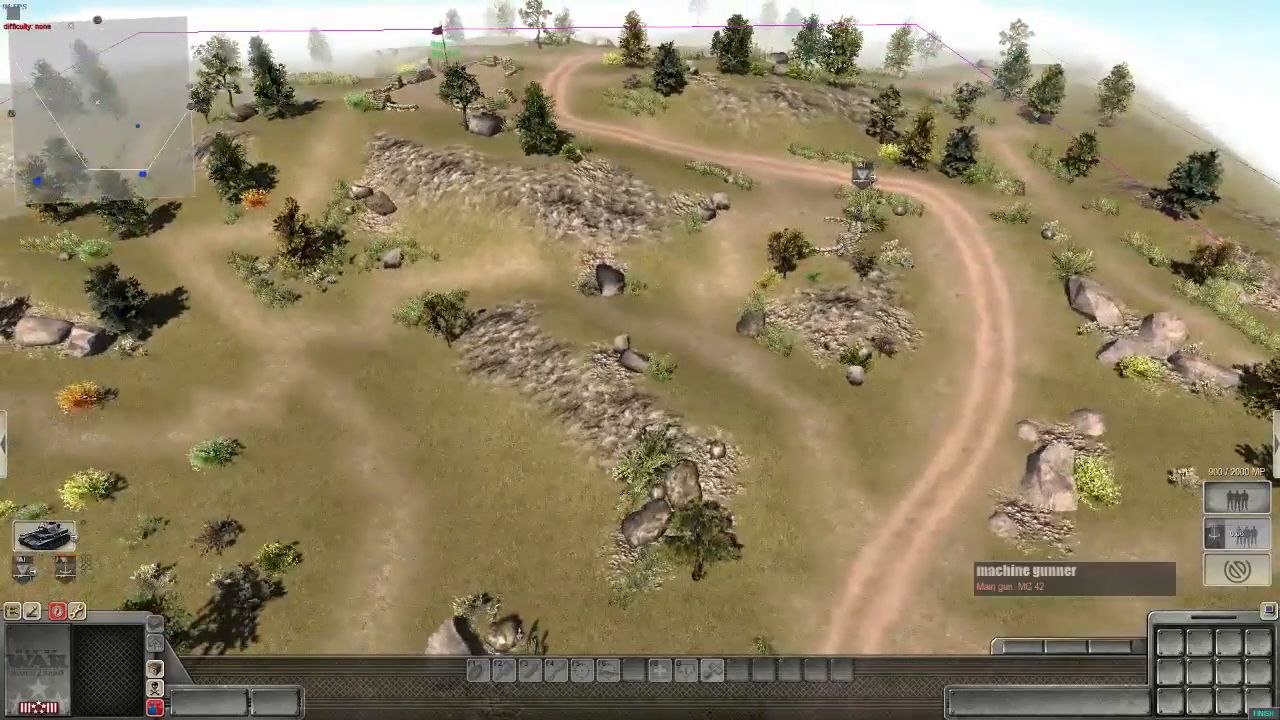
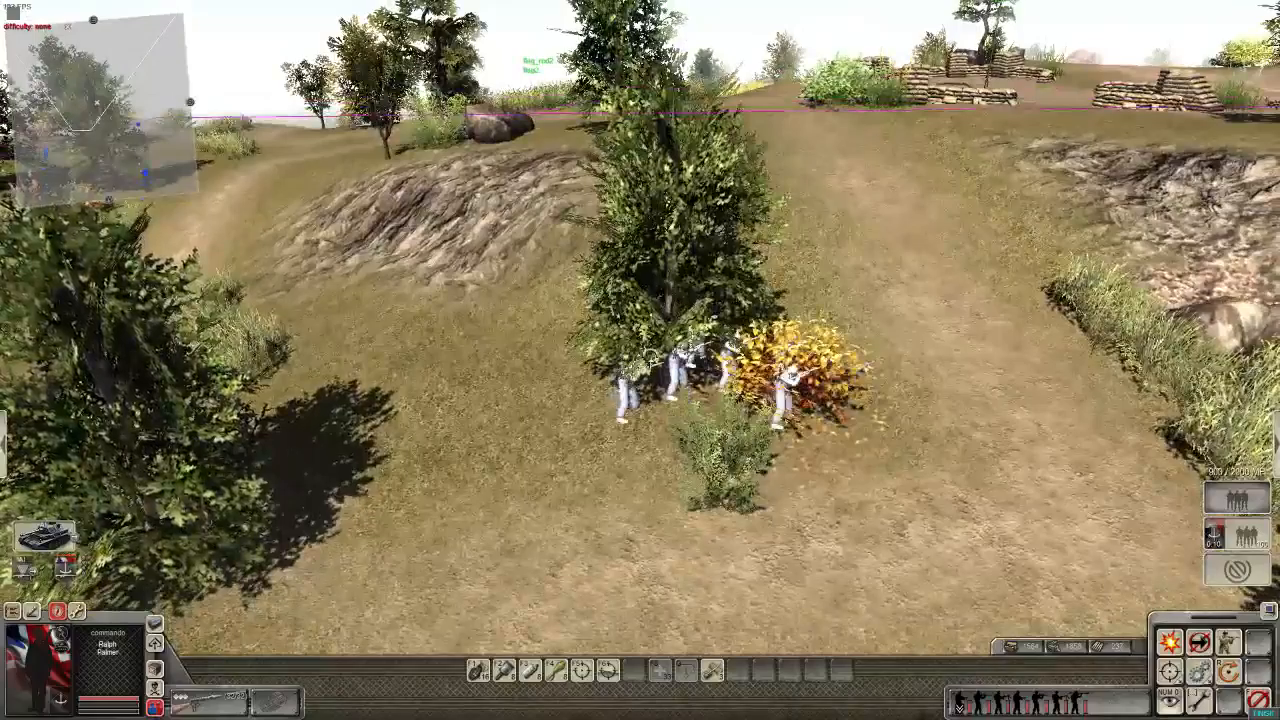
key("Up")
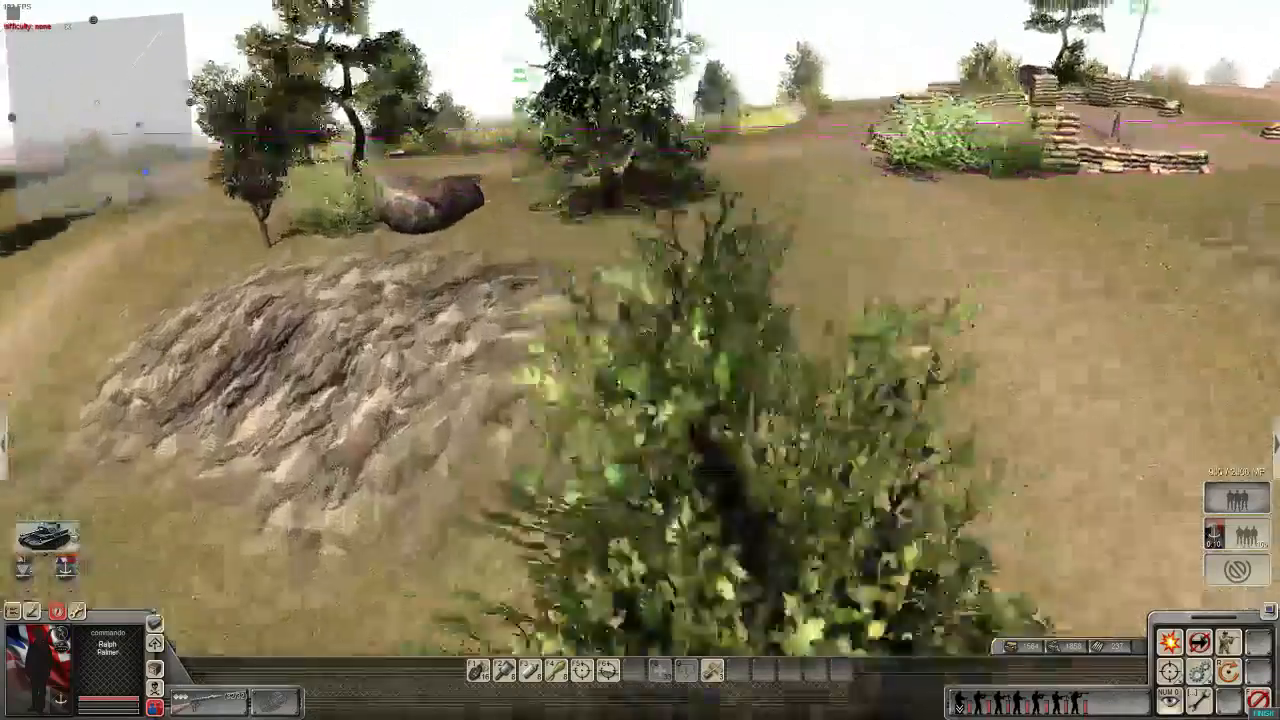
scroll(640, 360, "down", 5)
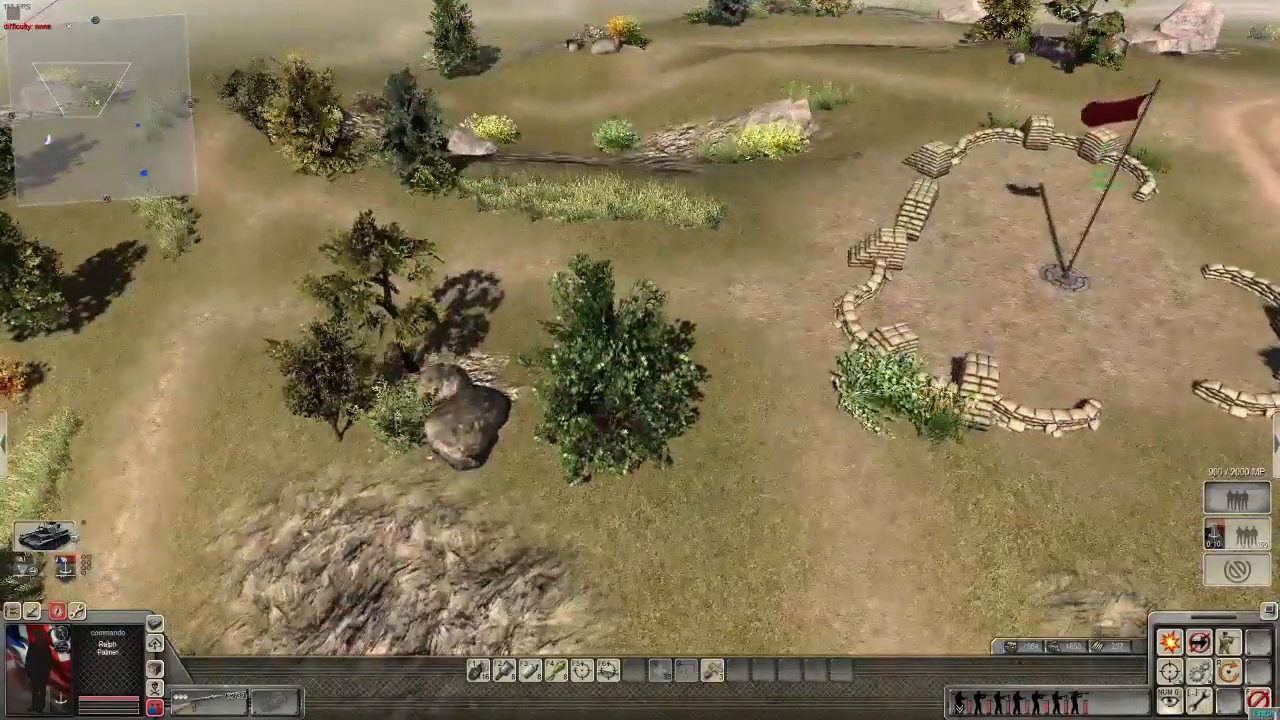
key("alt+e")
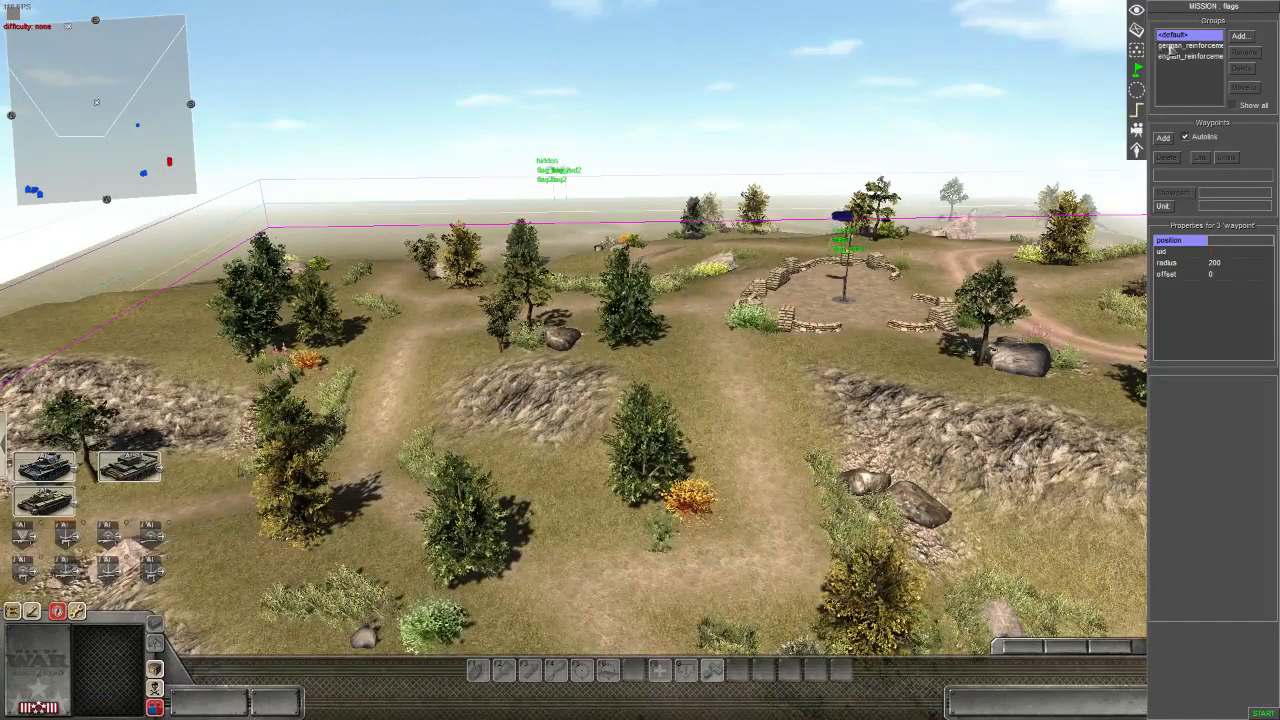
- Enable the g_elites trigger inside the enemy_reinforcements trigger group
left_click(1137, 110)
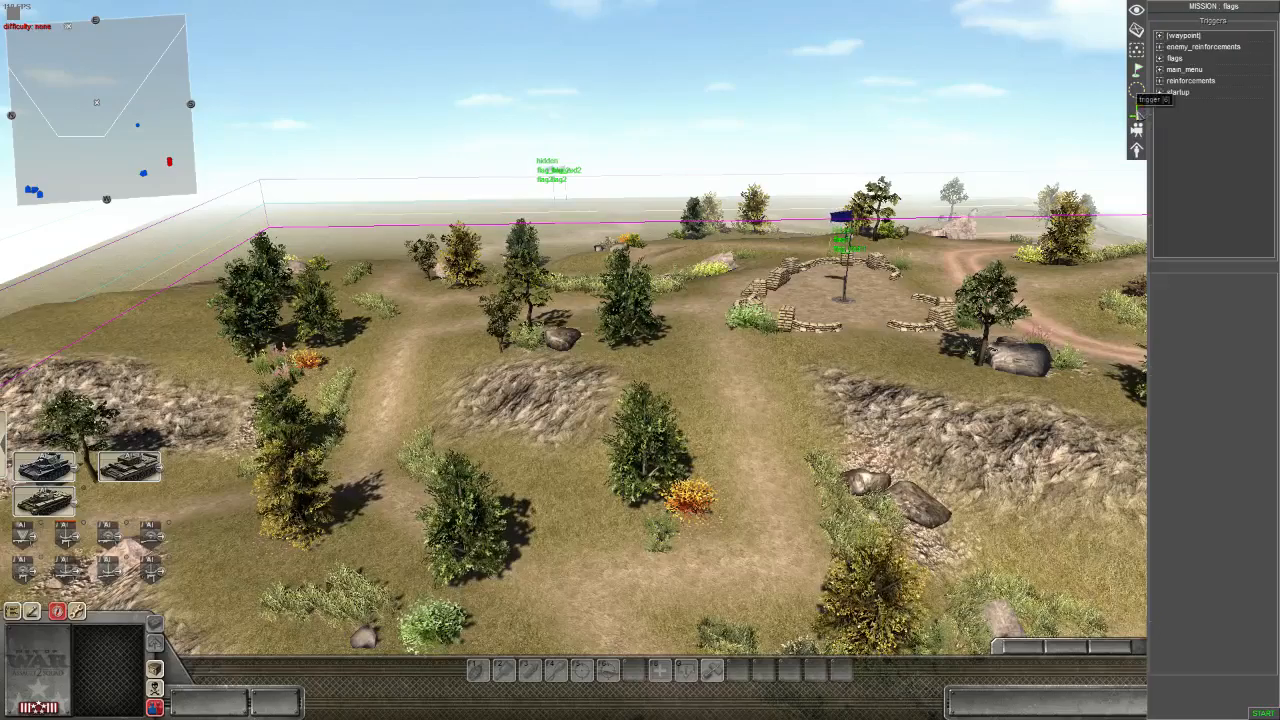
left_click(1167, 48)
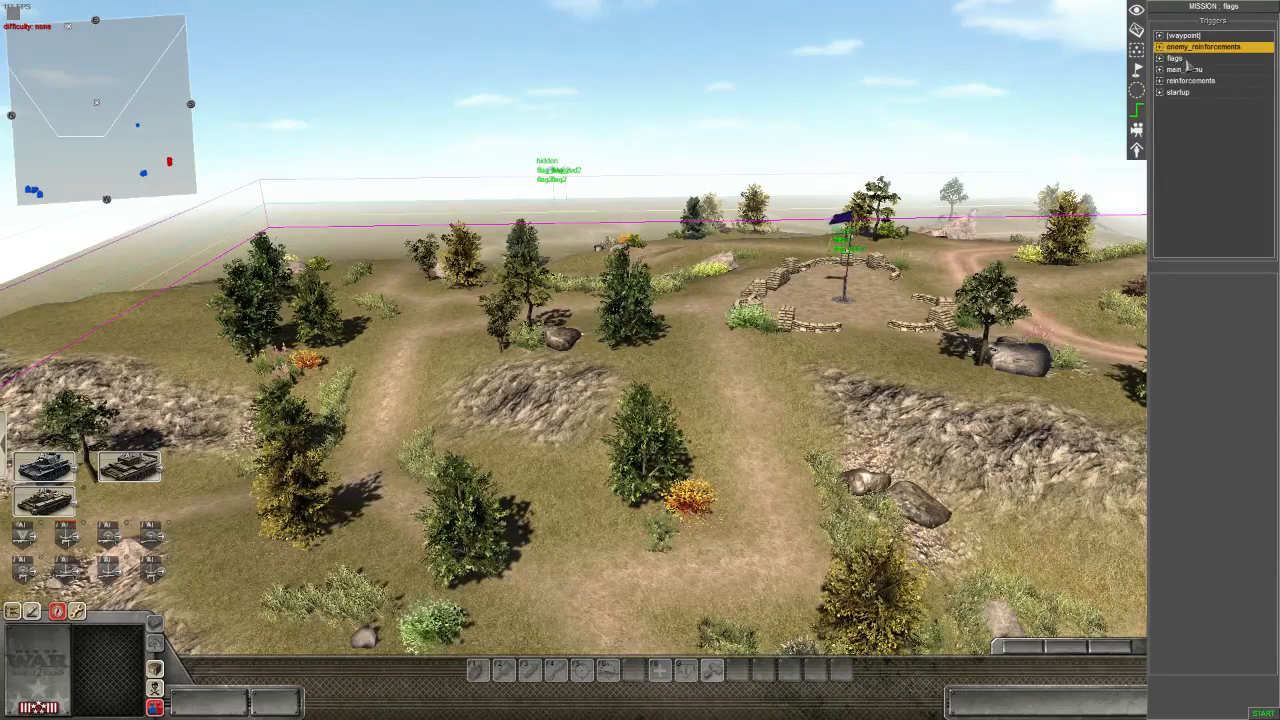
left_click(1158, 47)
left_click(1198, 59)
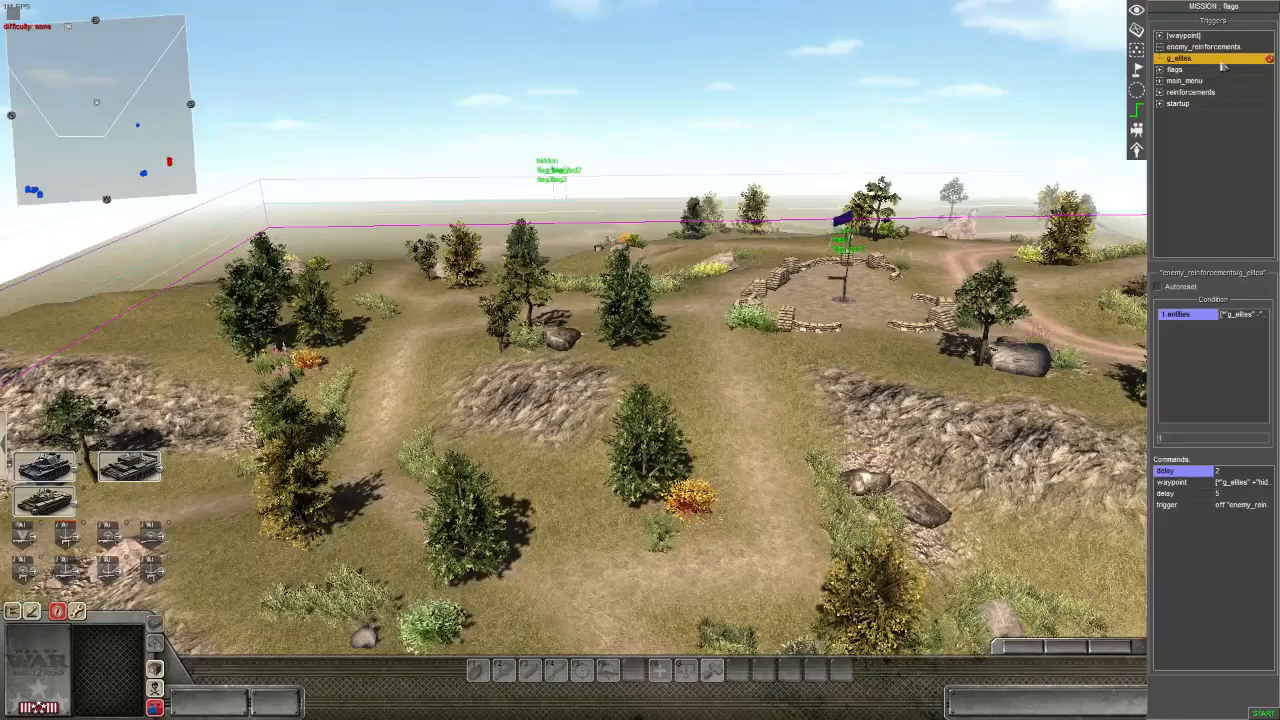
right_click(1220, 62)
left_click(1221, 109)
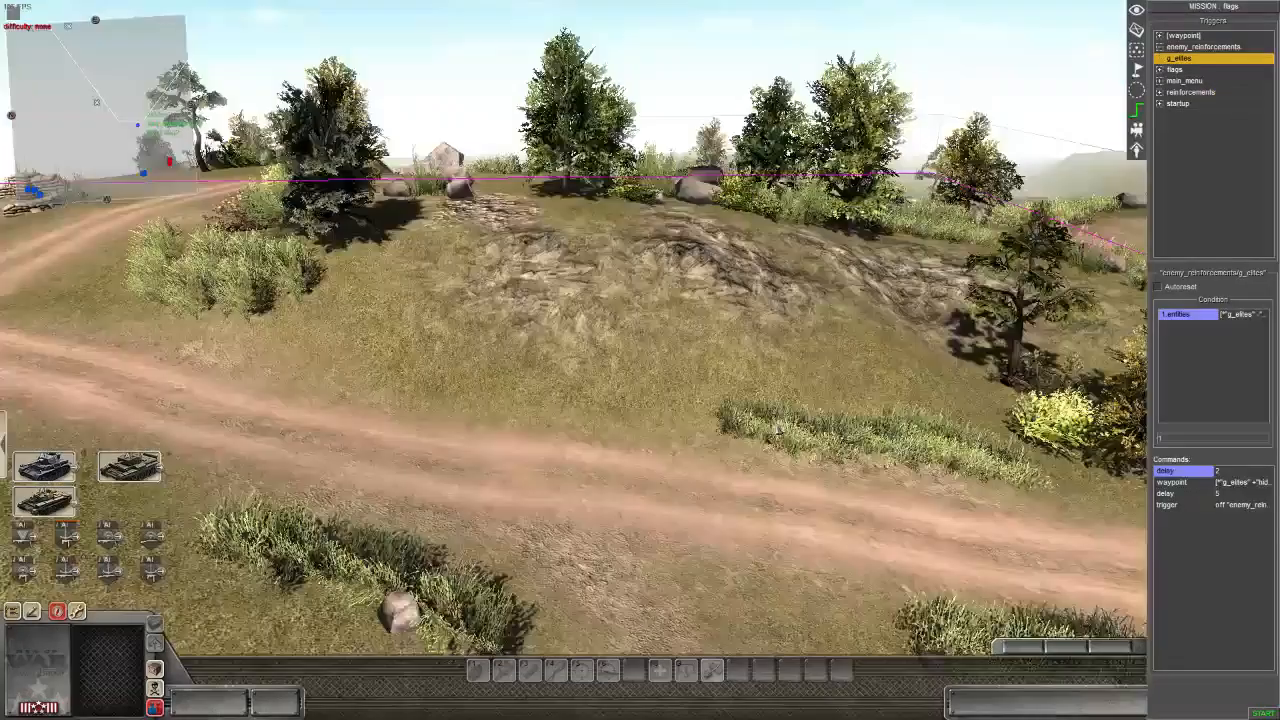
- Remove the machine gunner hidden in the bush by the sandbags and the tank near the map border, keeping the bush in place
middle_click_drag(640, 300, 640, 430)
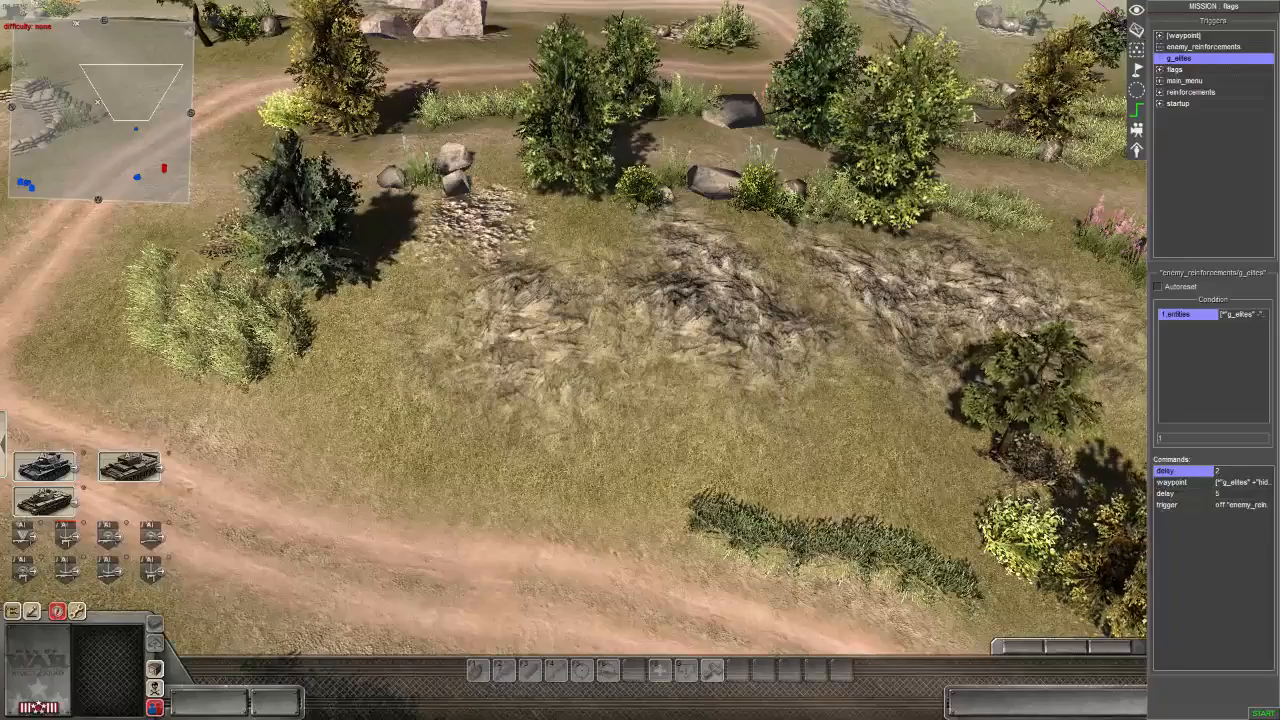
key("F2")
middle_click_drag(640, 360, 540, 440)
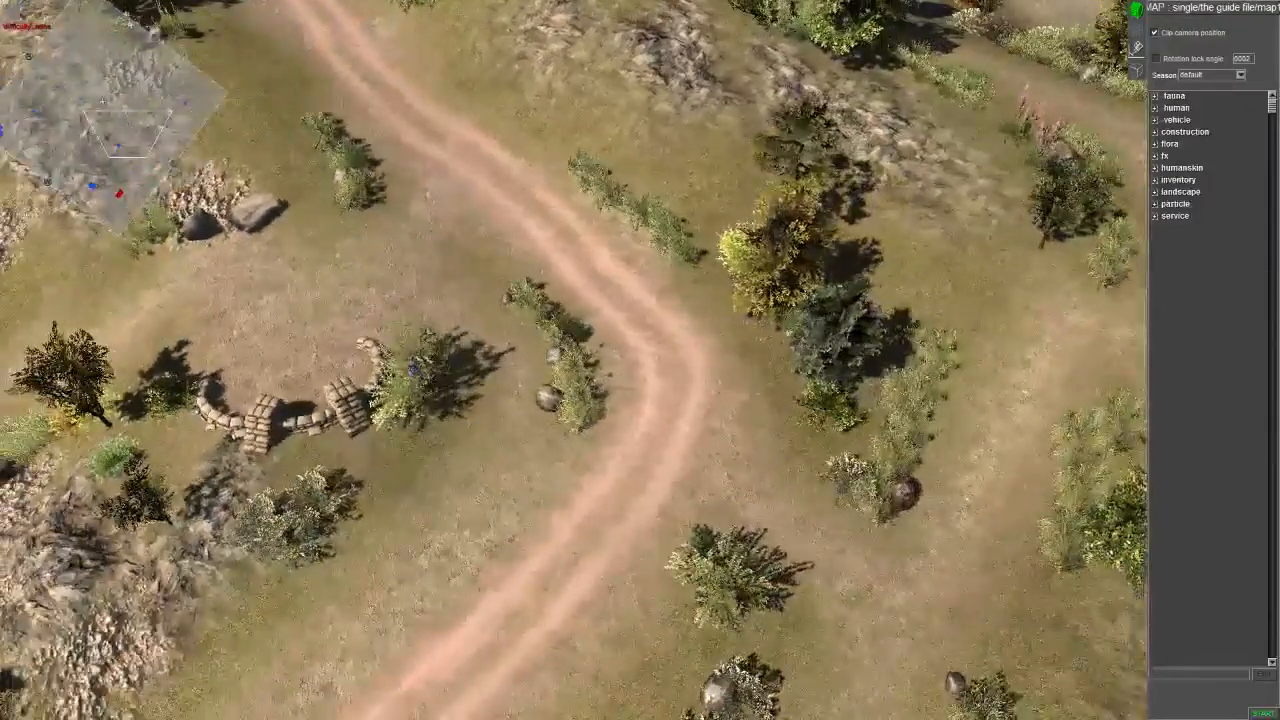
left_click(415, 370)
middle_click_drag(415, 370, 586, 160)
scroll(640, 180, "up", 5)
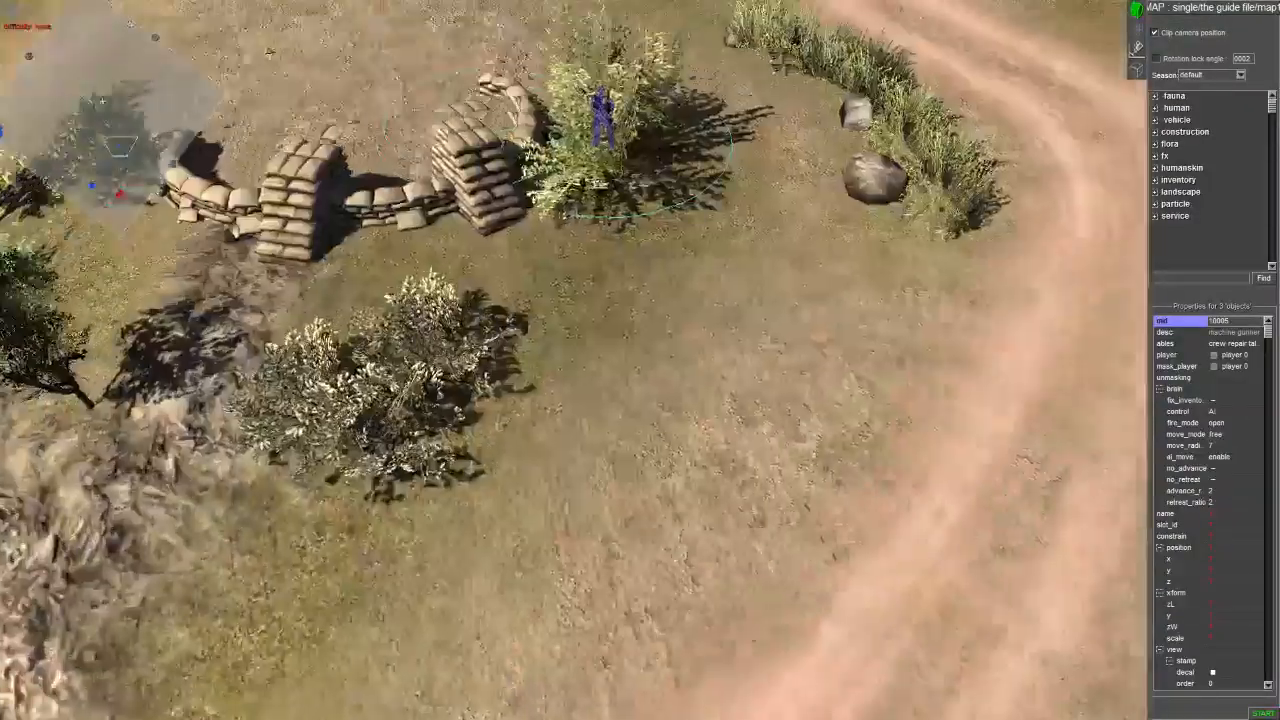
middle_click_drag(600, 300, 850, 260)
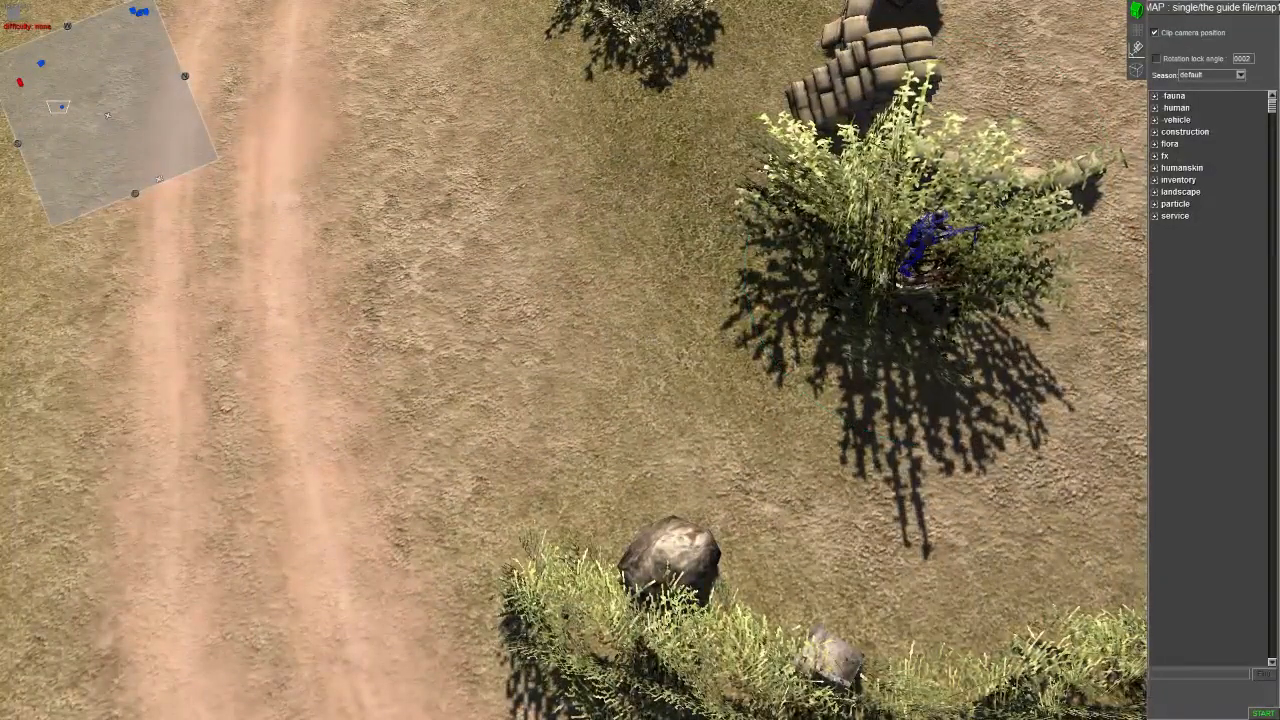
left_click_drag(906, 283, 361, 165)
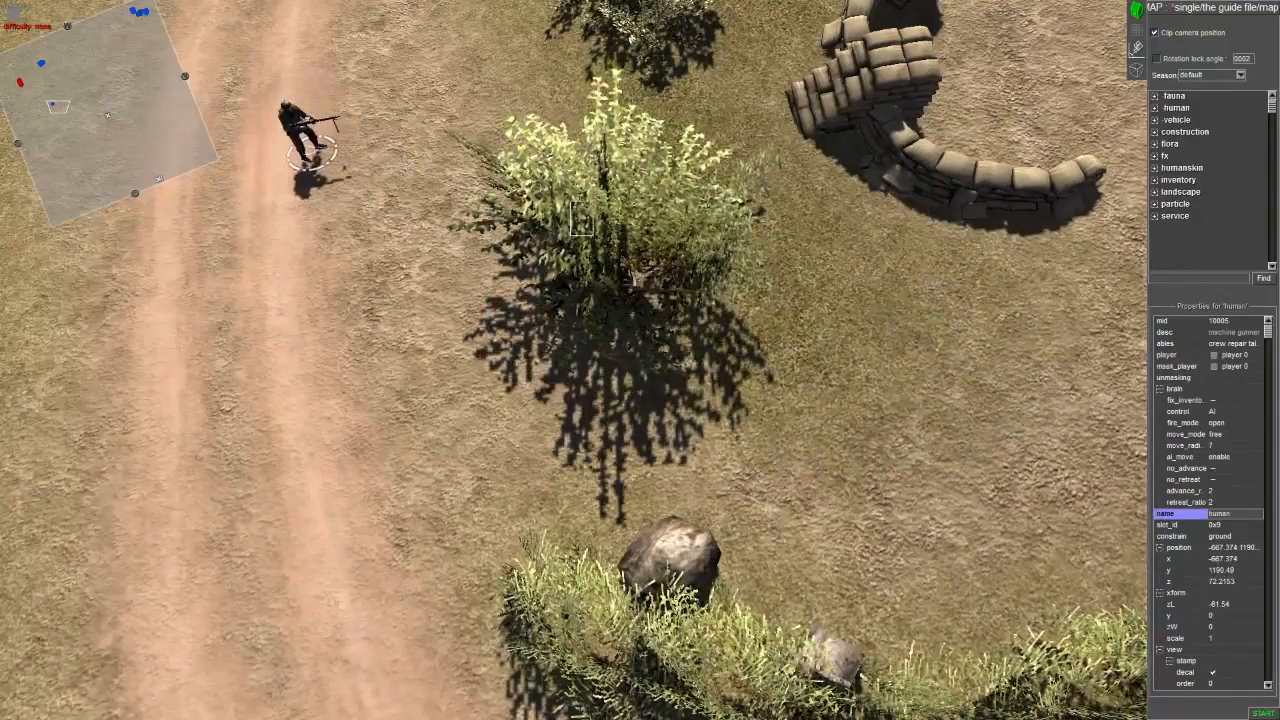
left_click_drag(580, 222, 845, 212)
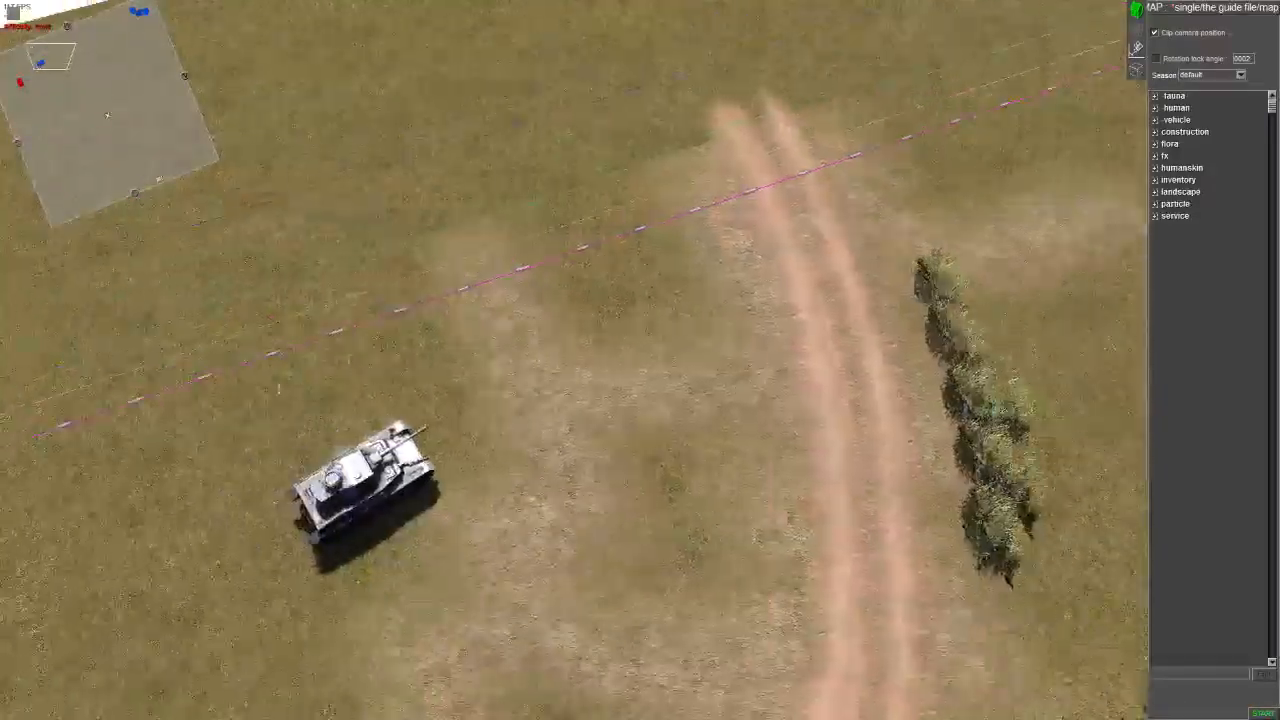
middle_click_drag(443, 590, 771, 421)
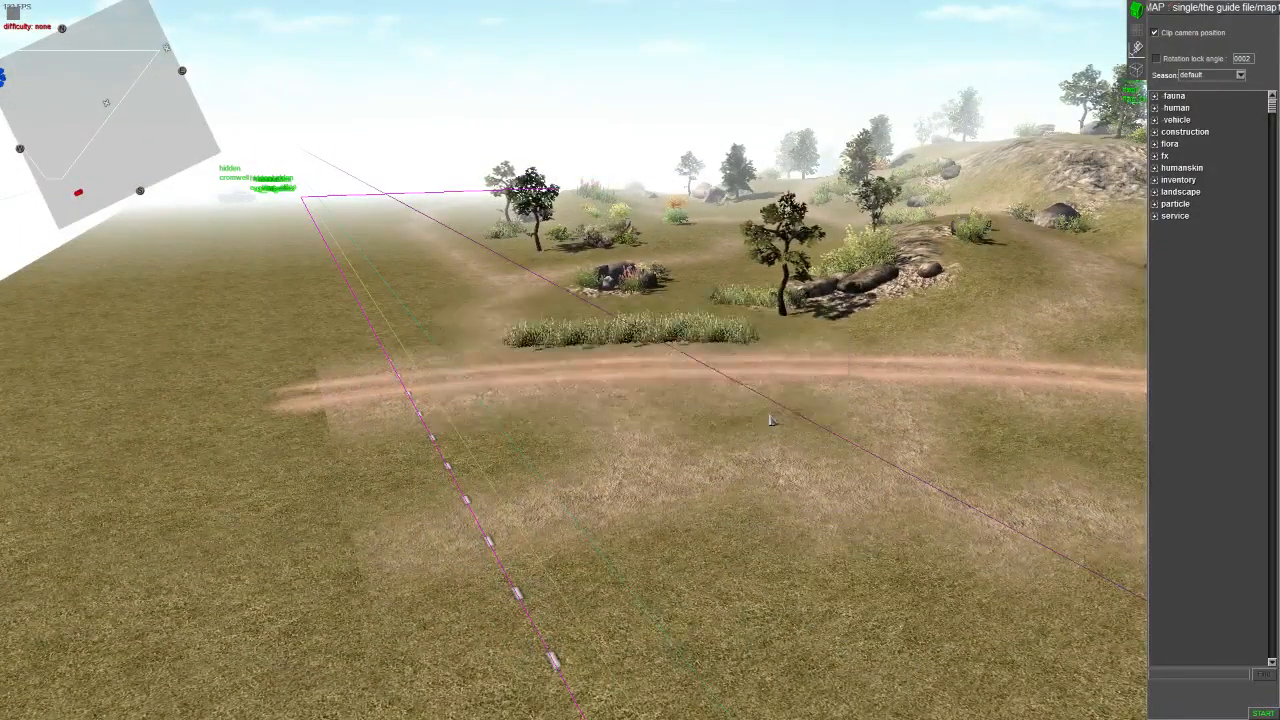
- Return to the mission editor and start the mission again for testing with the editor panel hidden
key("F3")
scroll(711, 527, "down", 3)
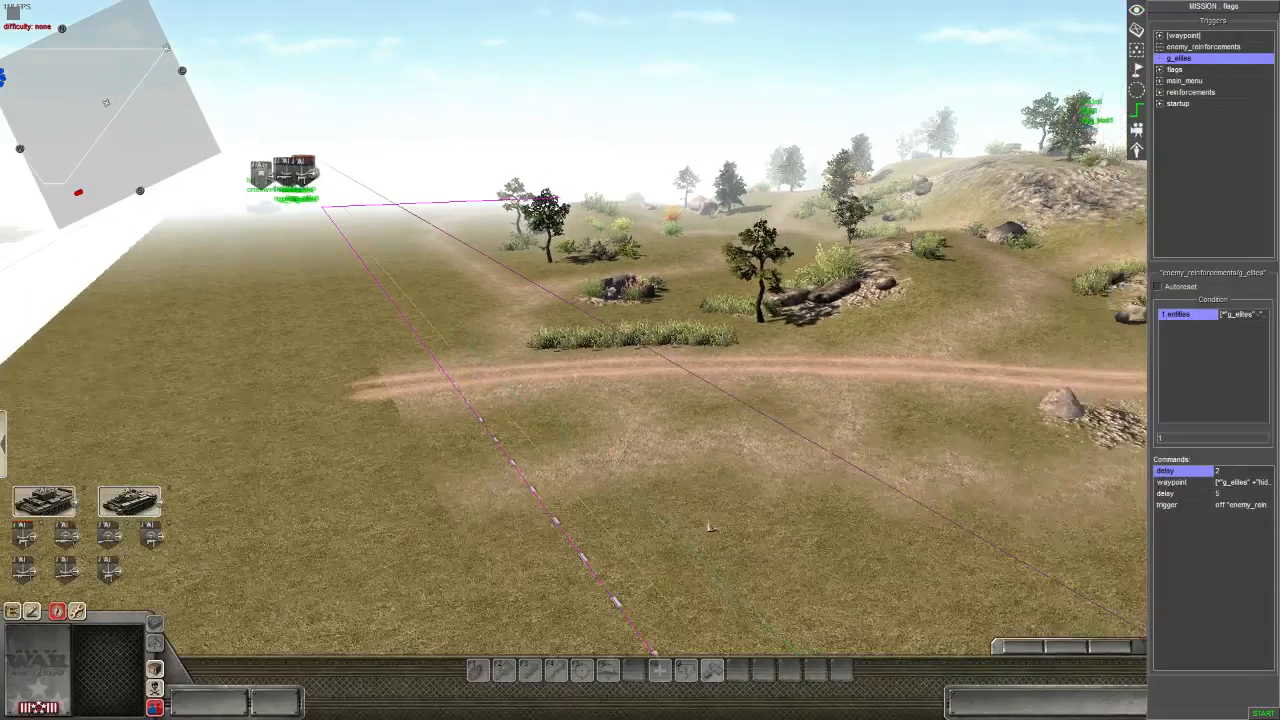
middle_click_drag(711, 527, 872, 487)
key("F1")
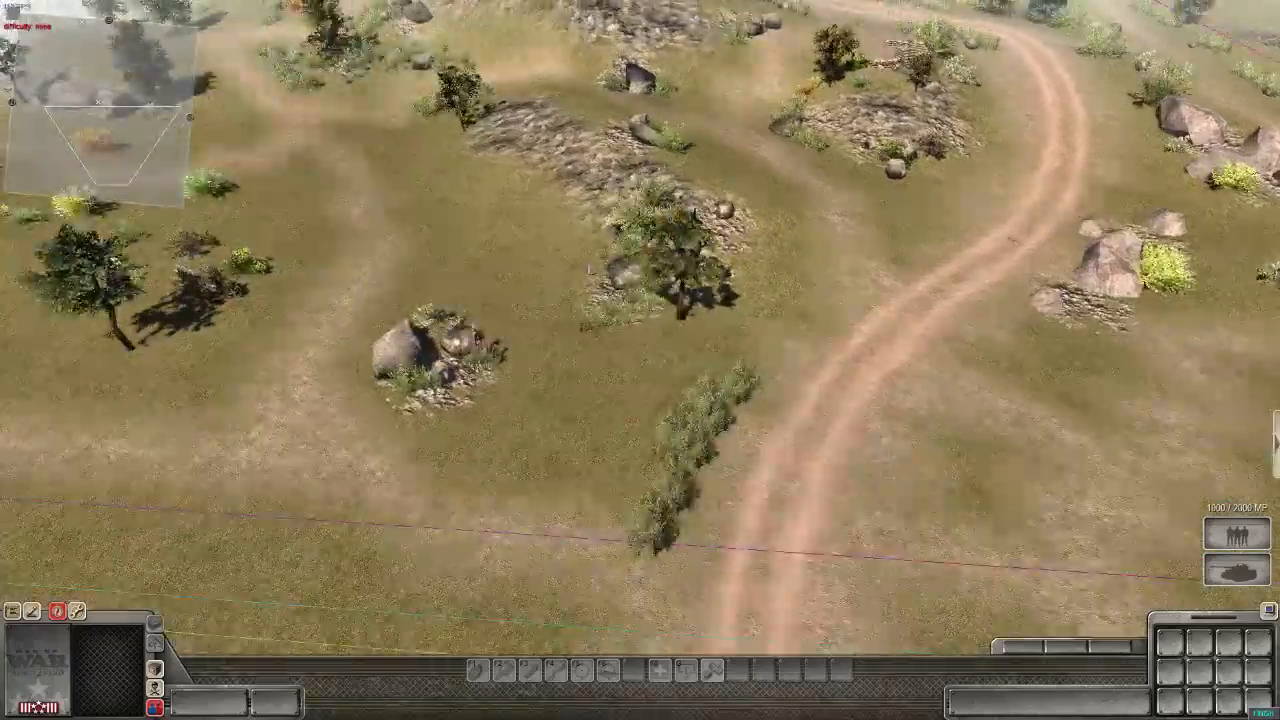
- Turn off the display of the map borders in the map's camera settings and return to the running mission
key("Left")
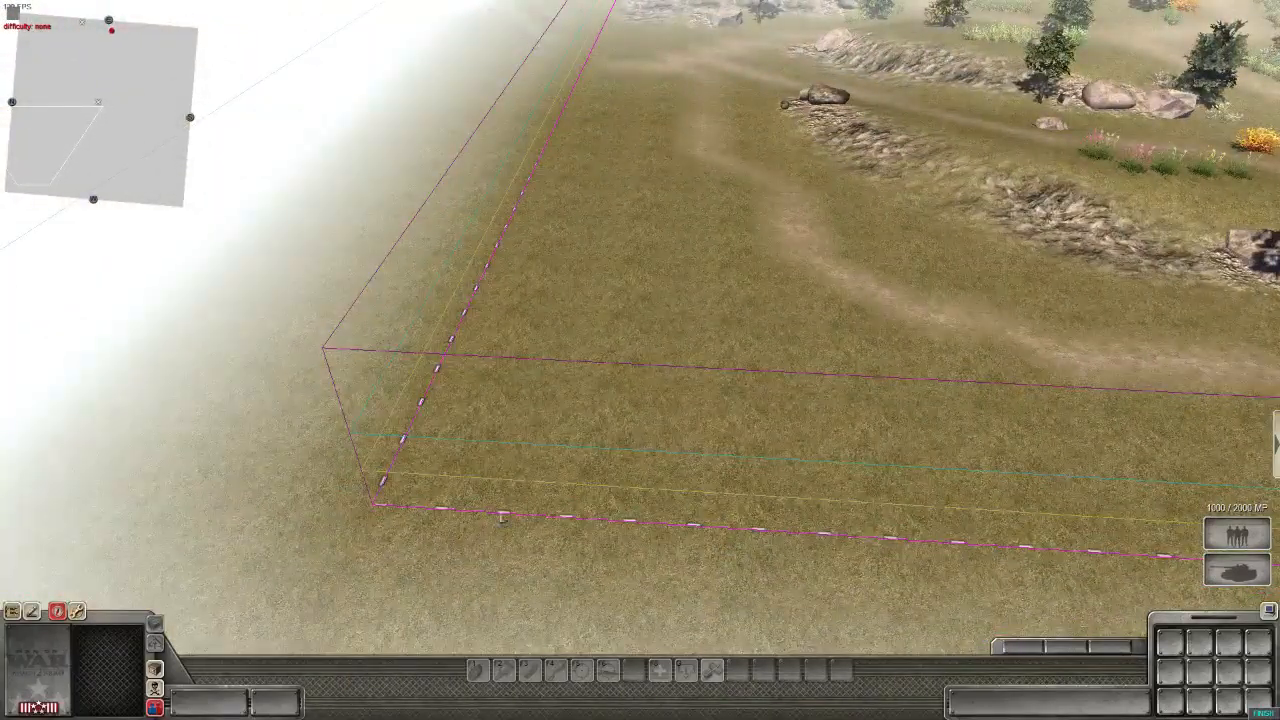
middle_click_drag(503, 516, 668, 428)
key("F2")
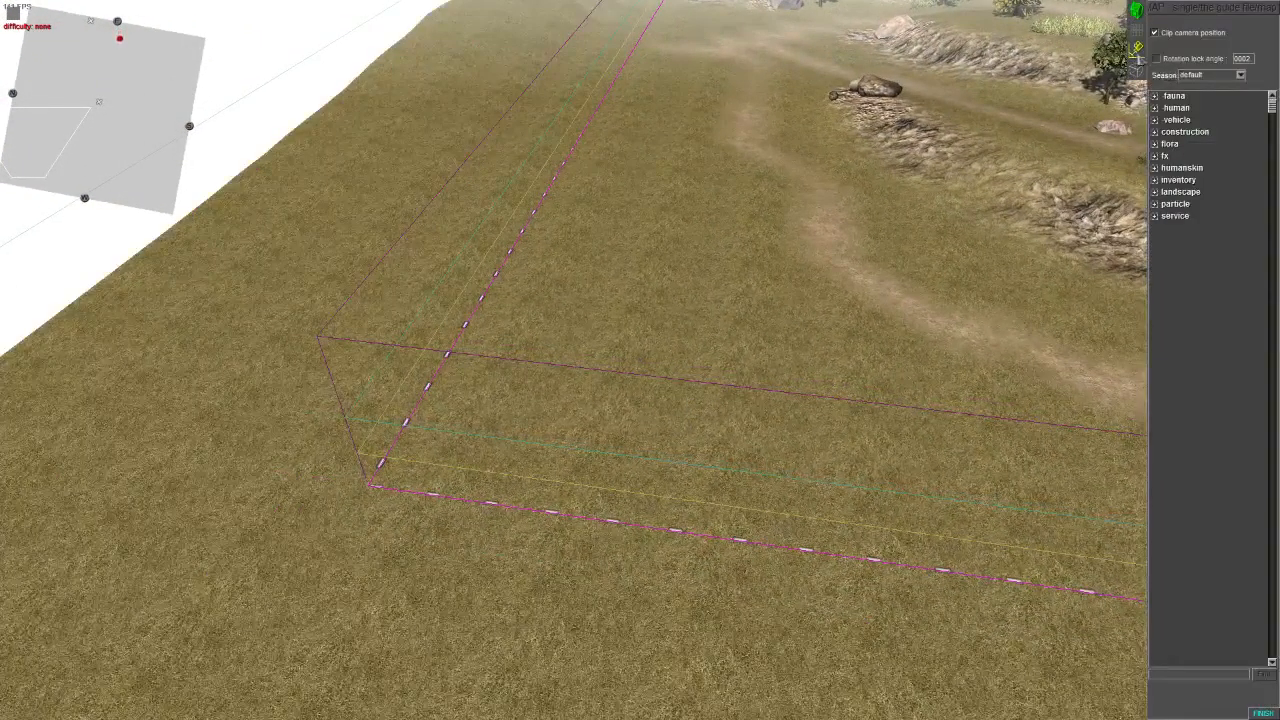
left_click(1137, 47)
left_click(1155, 62)
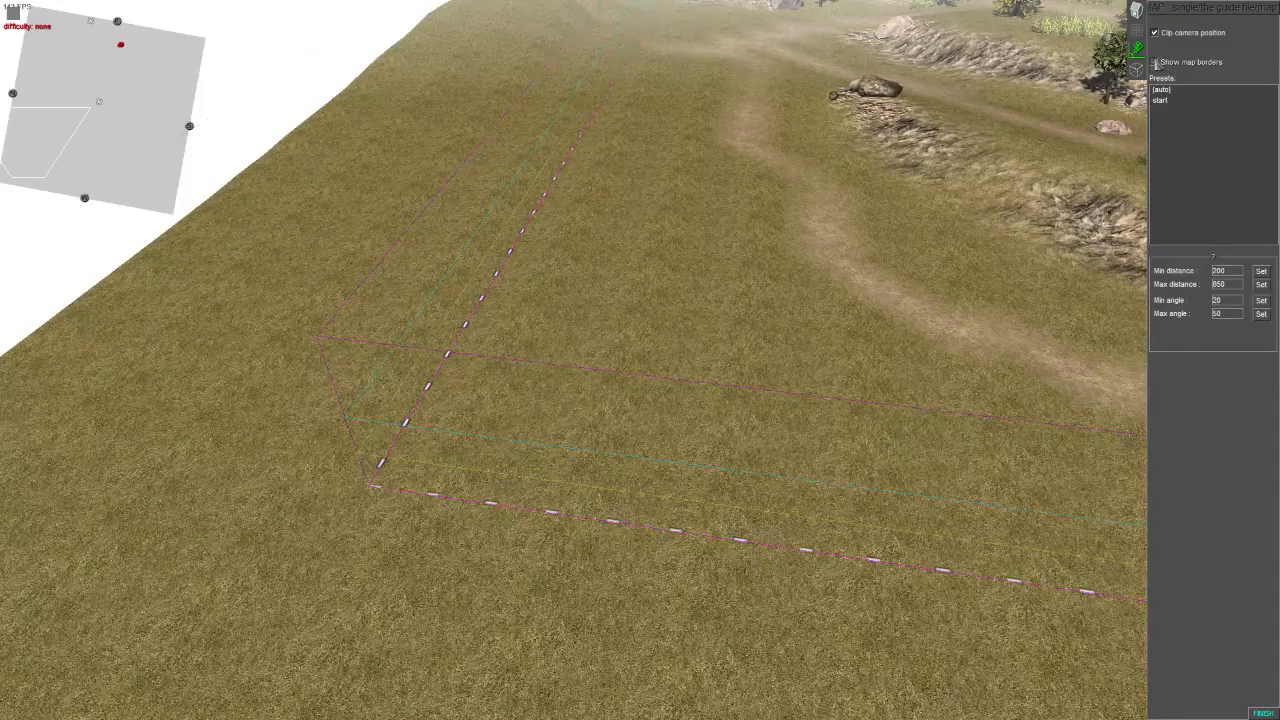
key("F2")
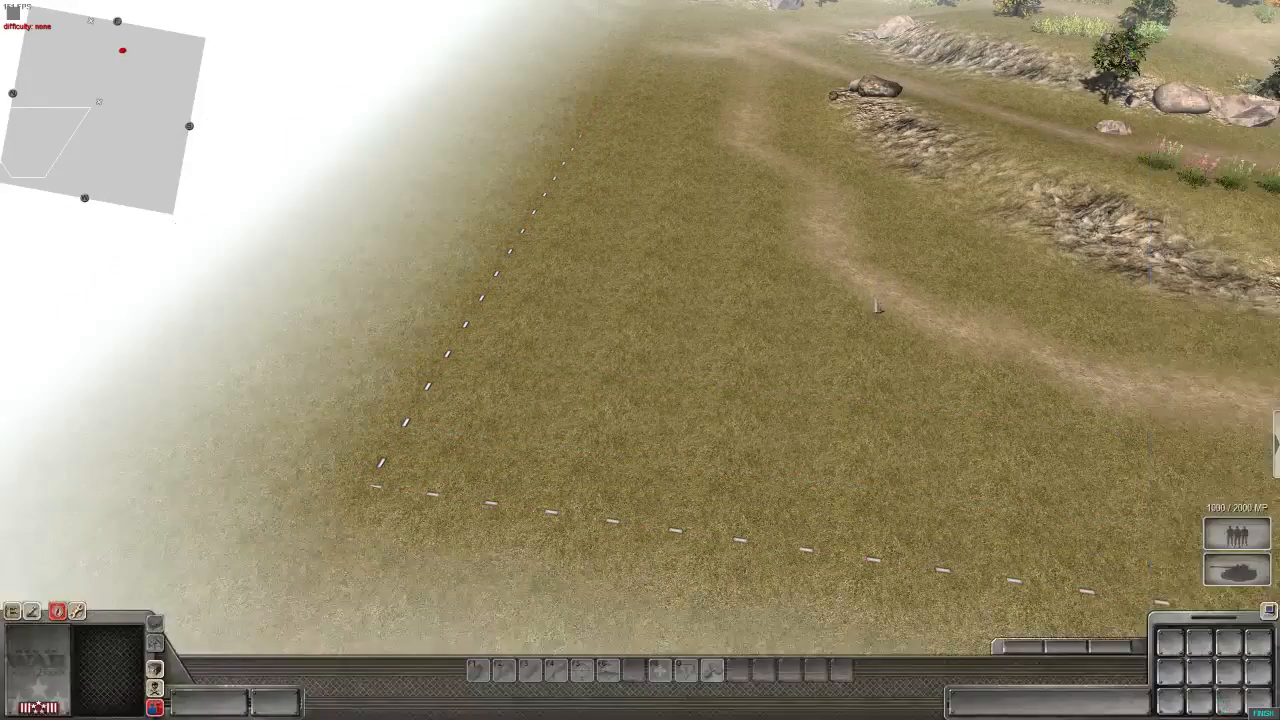
- Call in the infantry reinforcement squad and look over the area around the flag for arriving enemies
middle_click_drag(857, 286, 1279, 450)
key("Up")
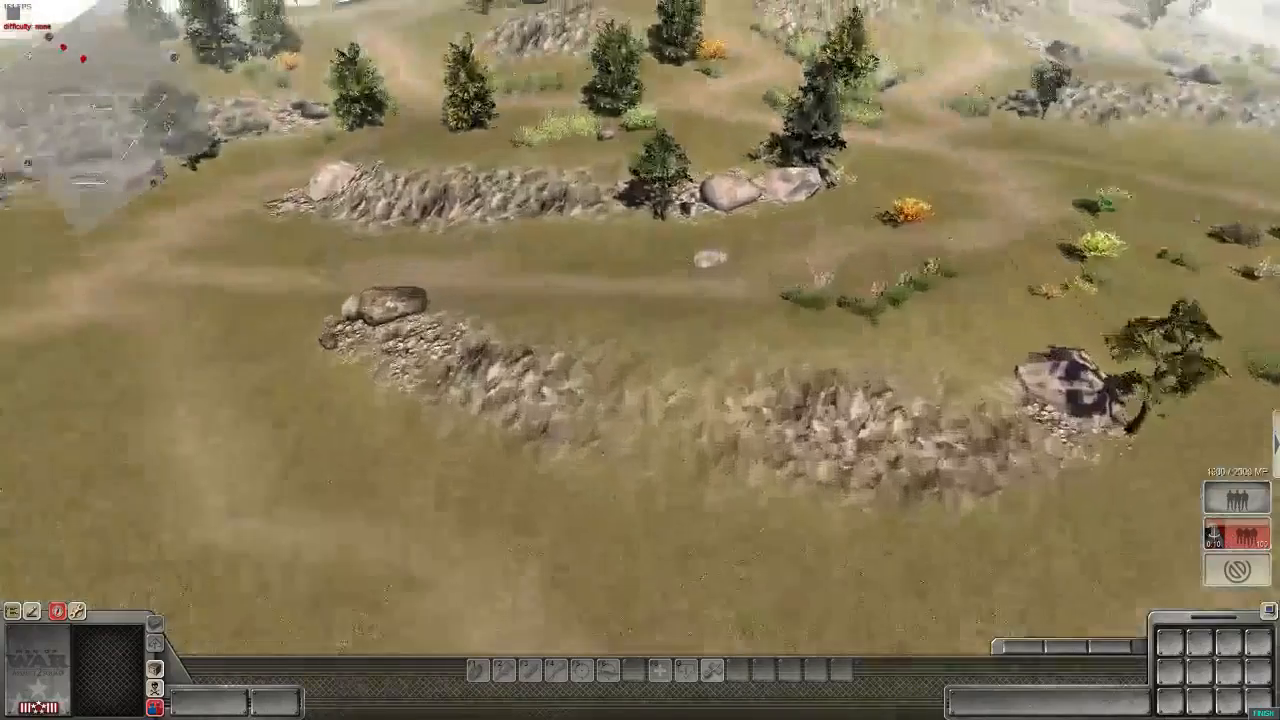
key("Up")
key("Up")
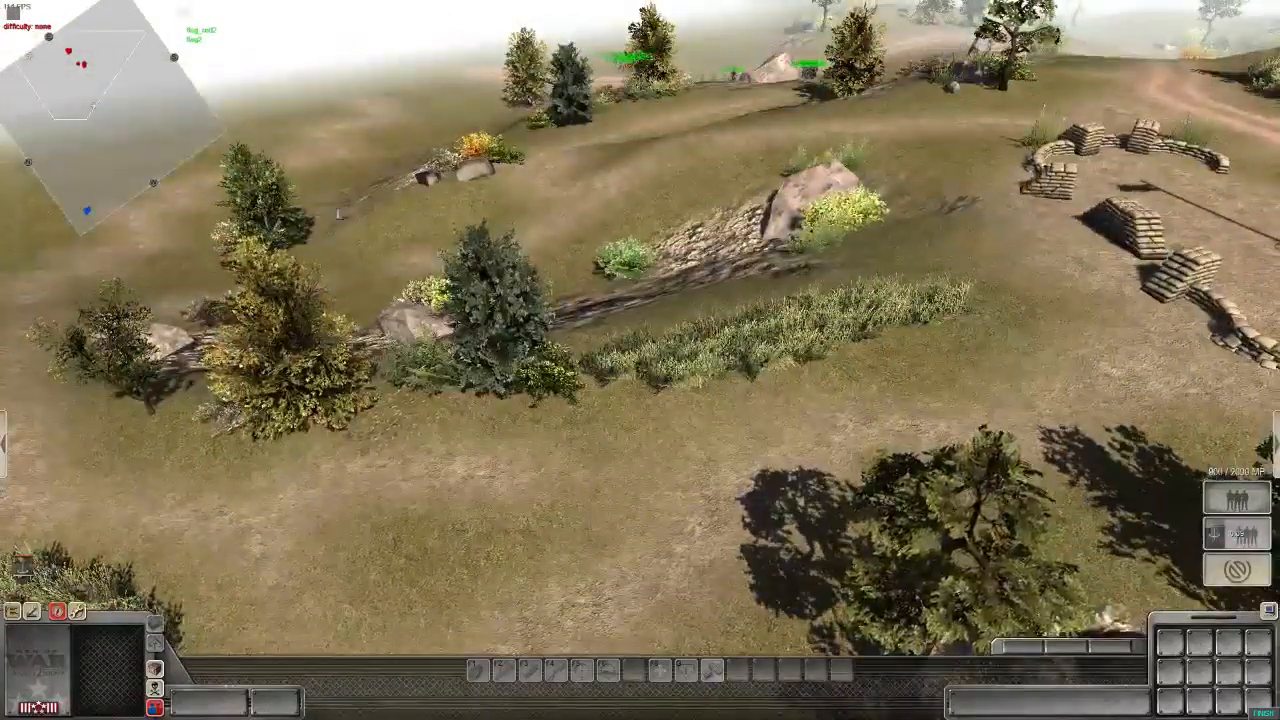
middle_click_drag(1009, 243, 284, 469)
key("Left")
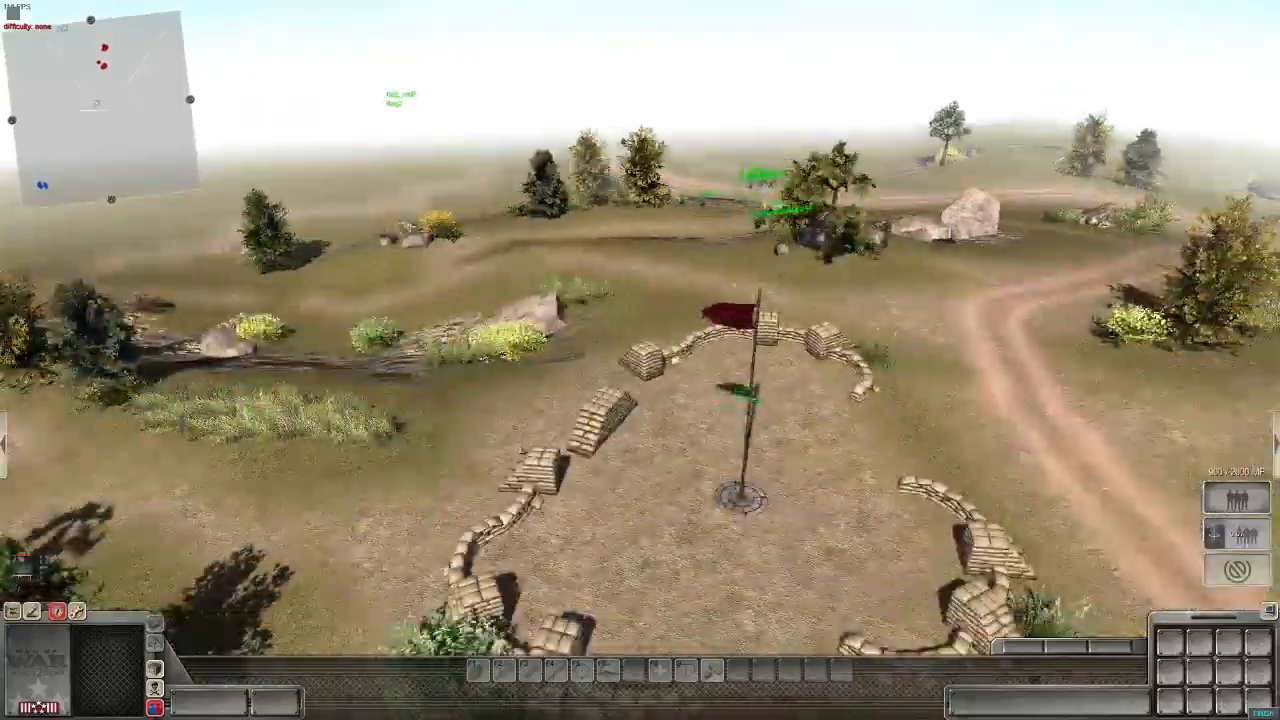
- Bring up the mission editor during the test and display the German reinforcement waypoint group
key("F2")
key("F3")
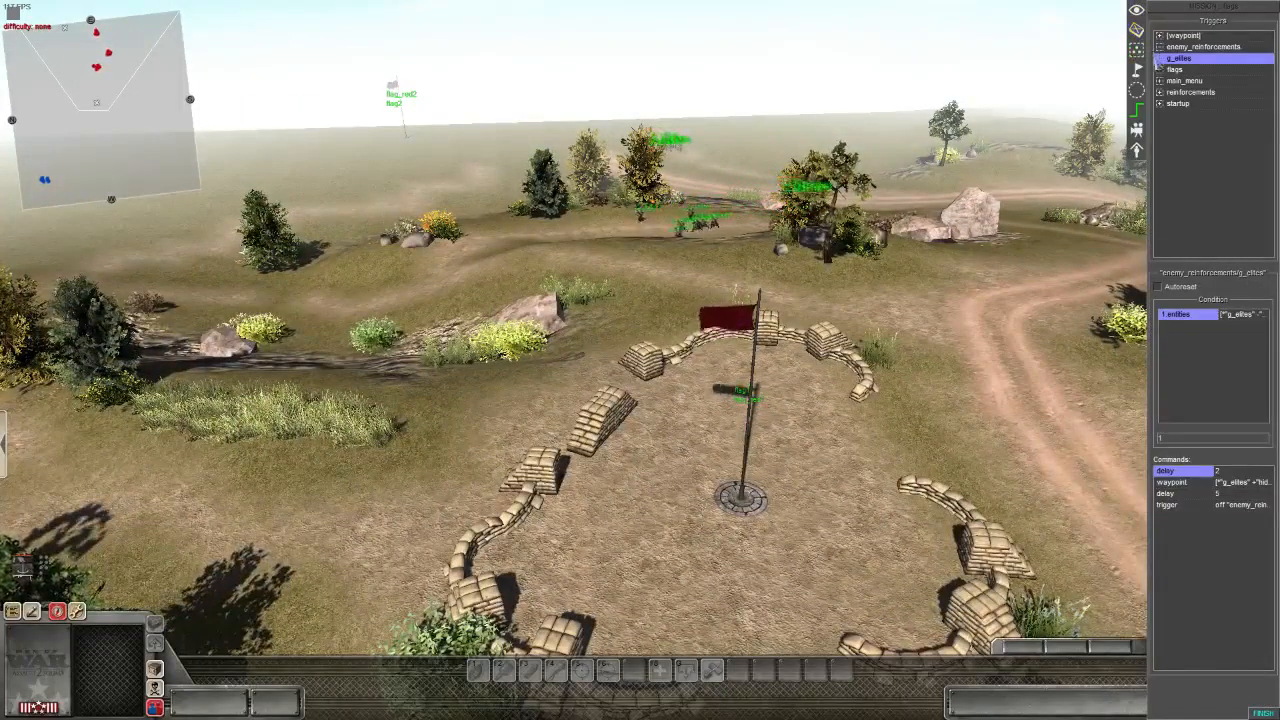
key("F4")
left_click(1180, 46)
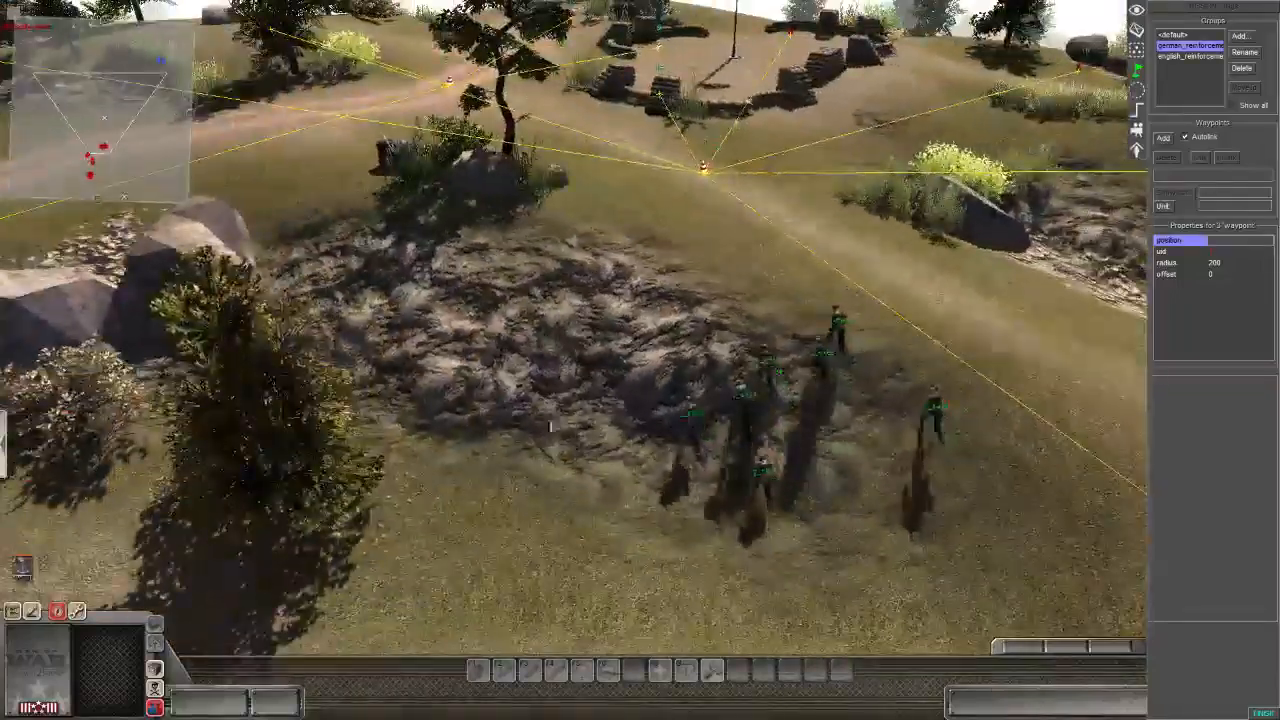
- Examine how the German elite soldiers spread along the route to the end waypoints around the flag and where the friendly squad stands
left_click(770, 185)
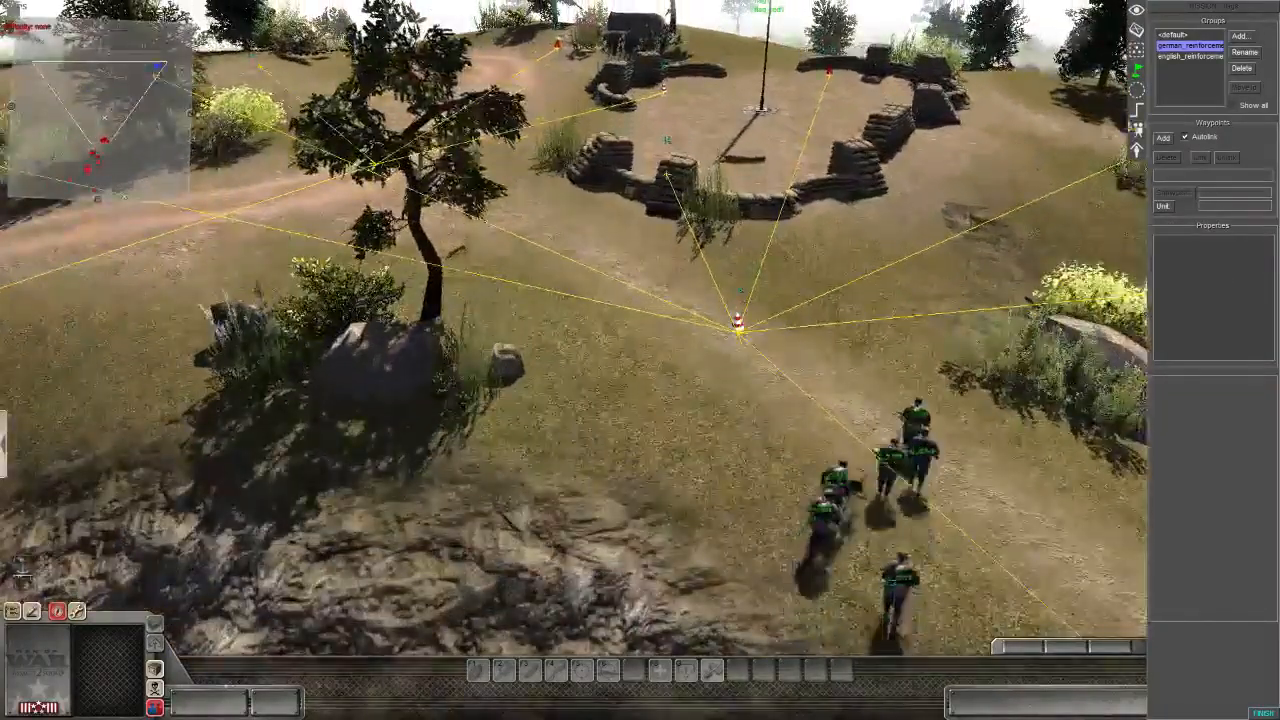
left_click(1137, 30)
left_click(988, 293)
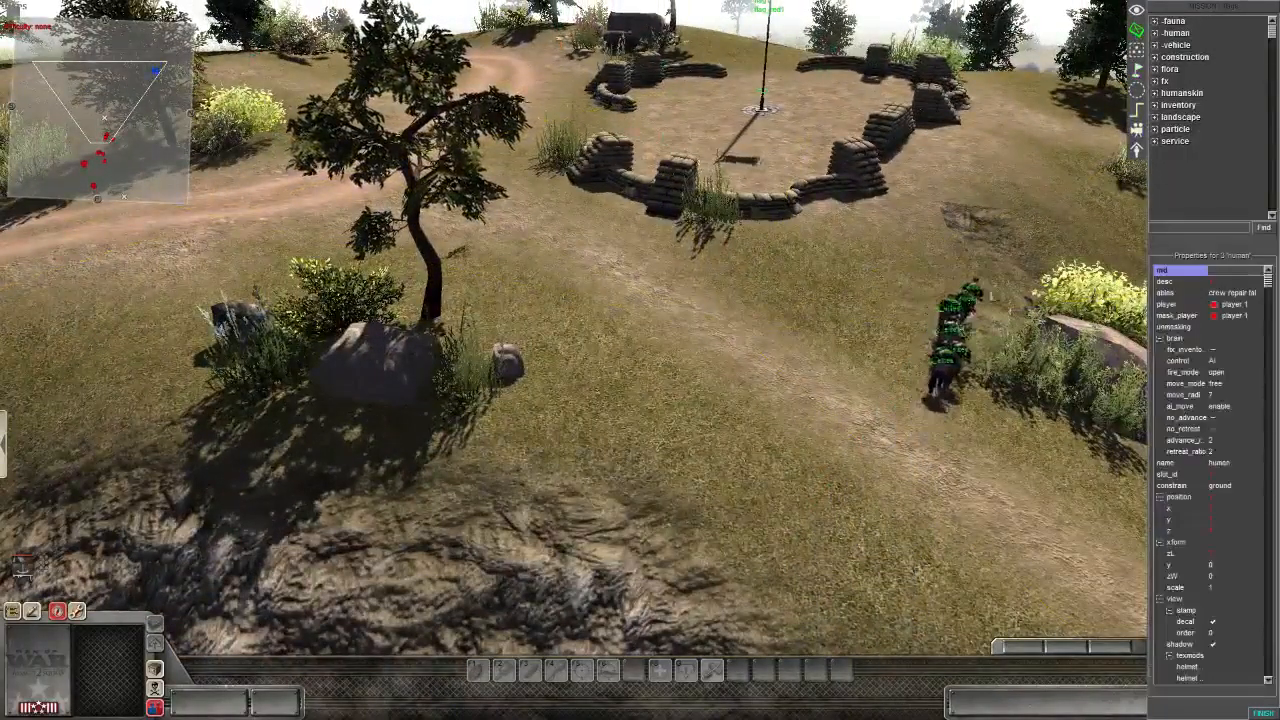
left_click(1137, 12)
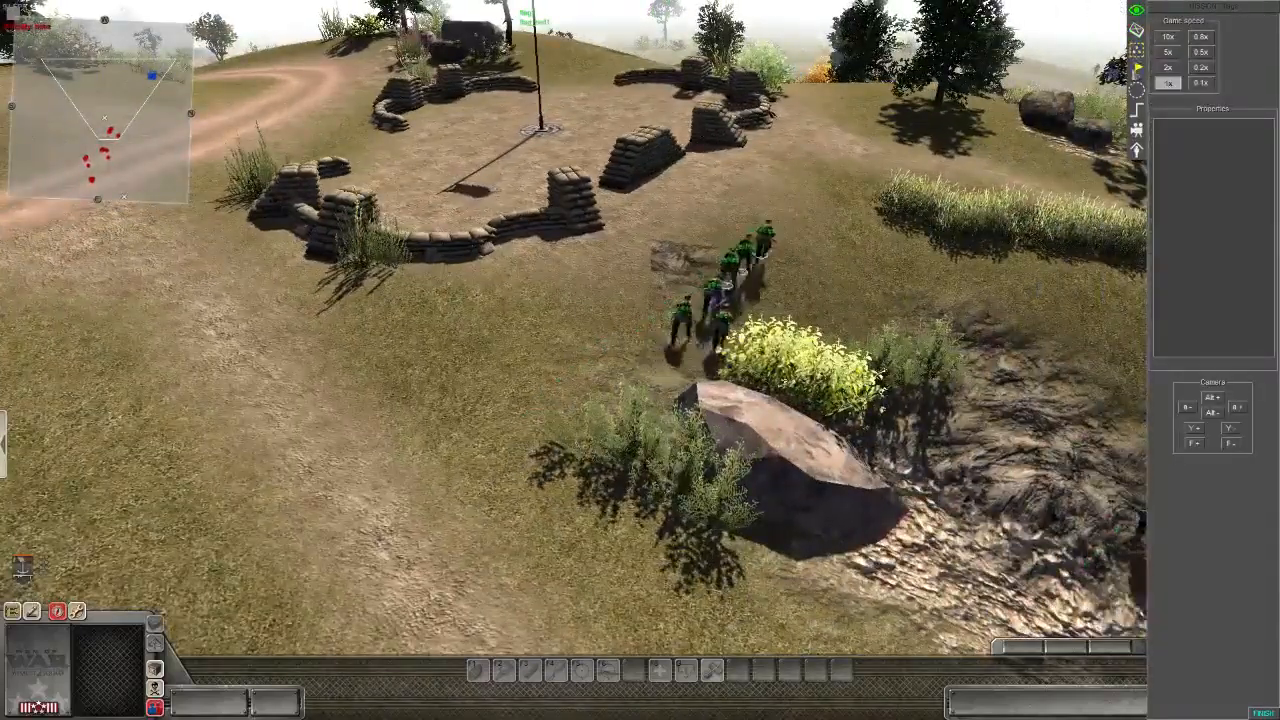
left_click(1137, 67)
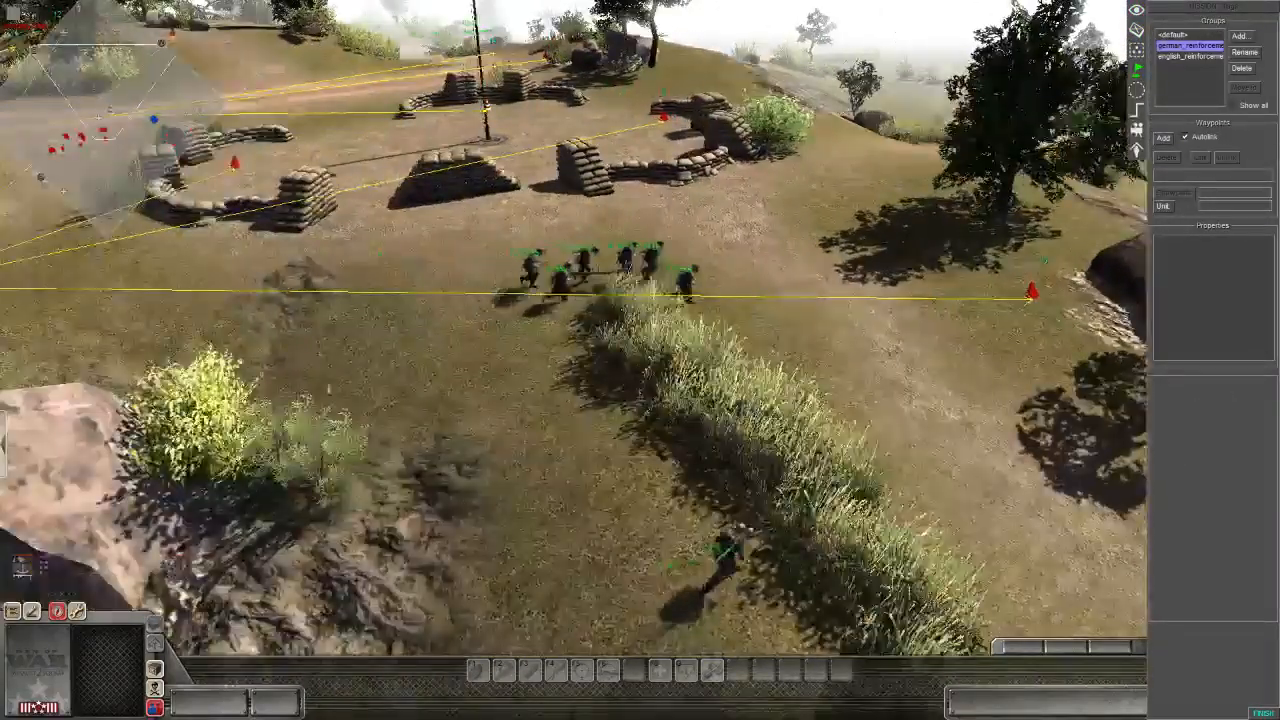
middle_click_drag(329, 388, 540, 390)
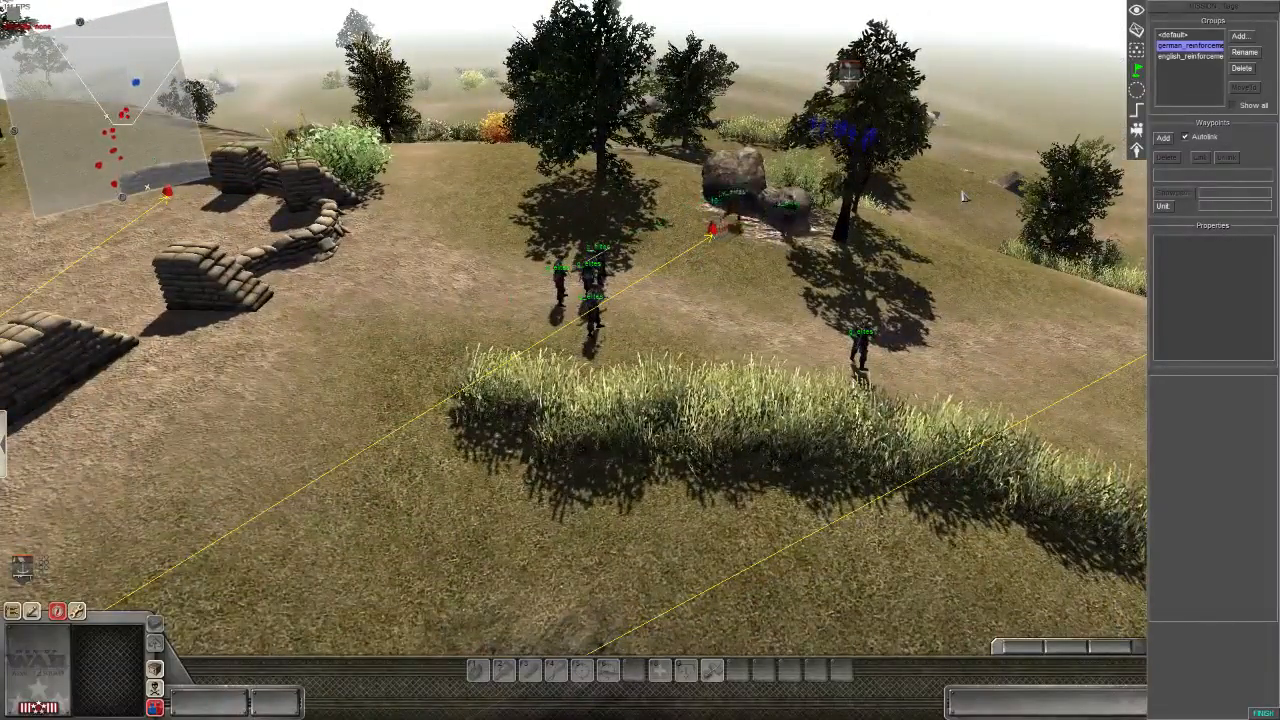
key("Right")
middle_click_drag(965, 197, 536, 712)
middle_click_drag(545, 405, 753, 242)
key("Right")
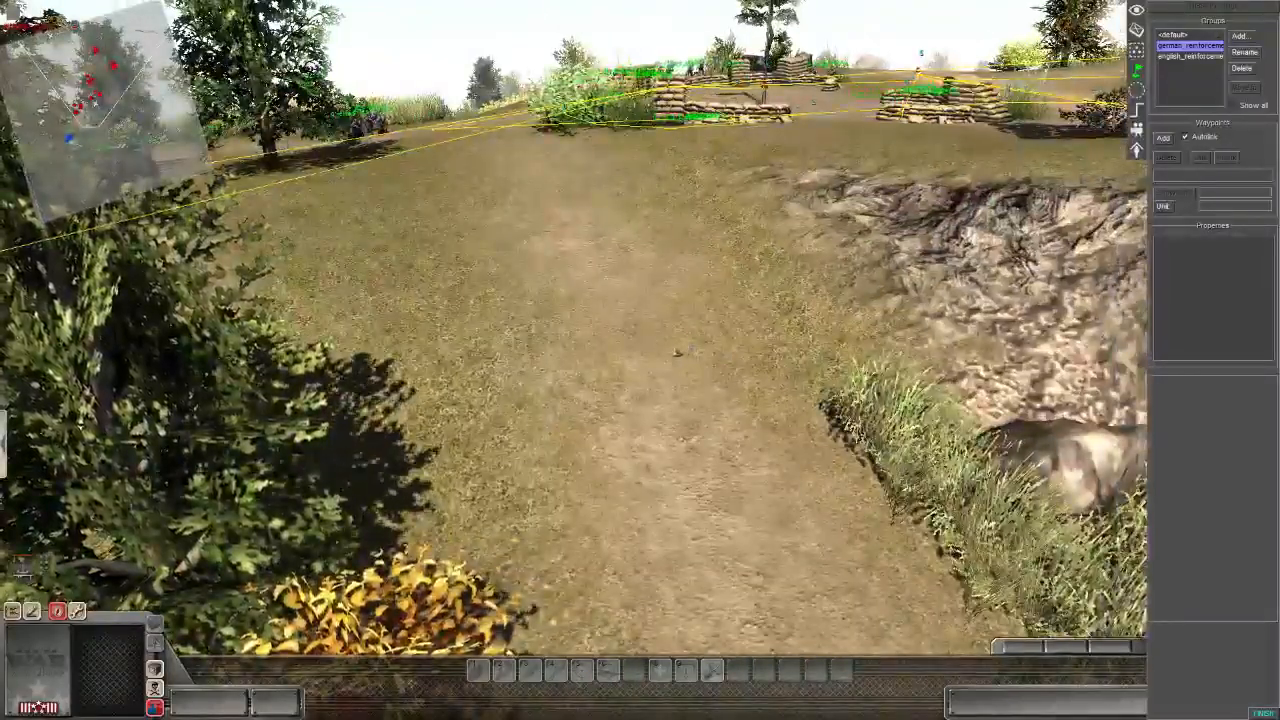
middle_click_drag(678, 352, 745, 350)
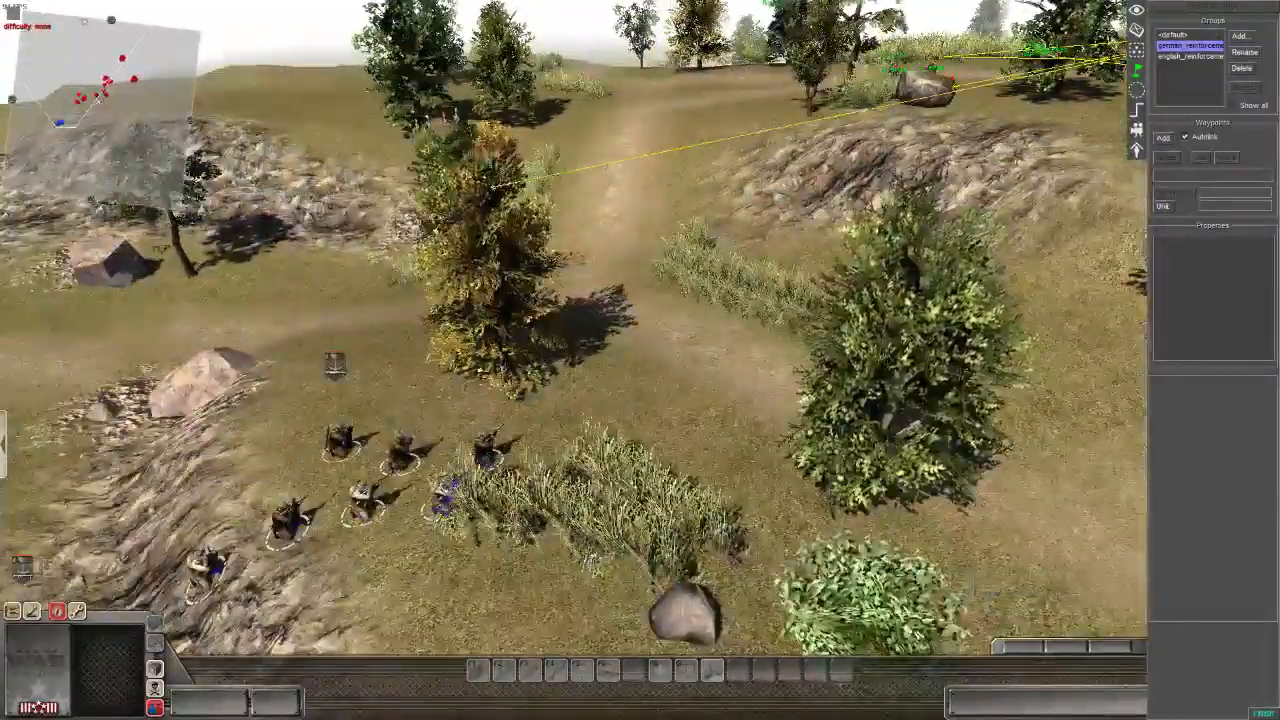
- Return to the running mission and order the infantry squad to take cover at the rocks and bushes beside the dirt path
key("F2")
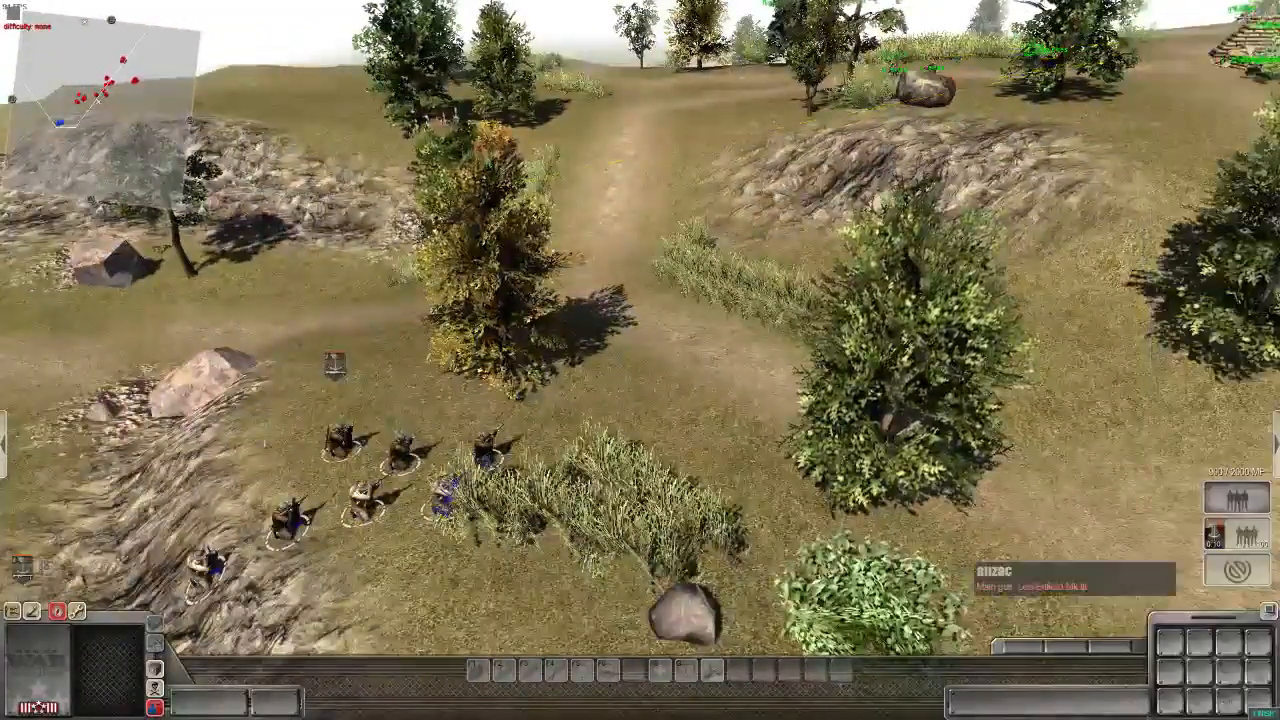
right_click(1059, 383)
key("Right")
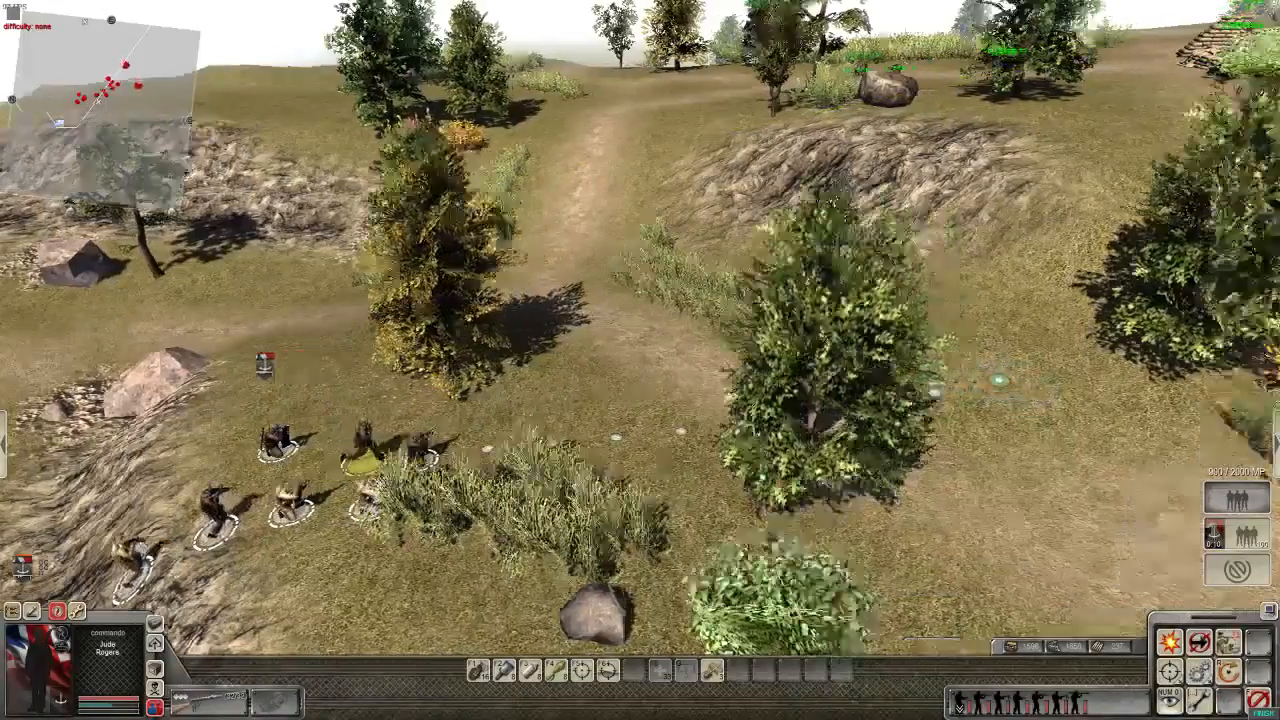
right_click(935, 378)
key("Right")
middle_click_drag(649, 382, 629, 298)
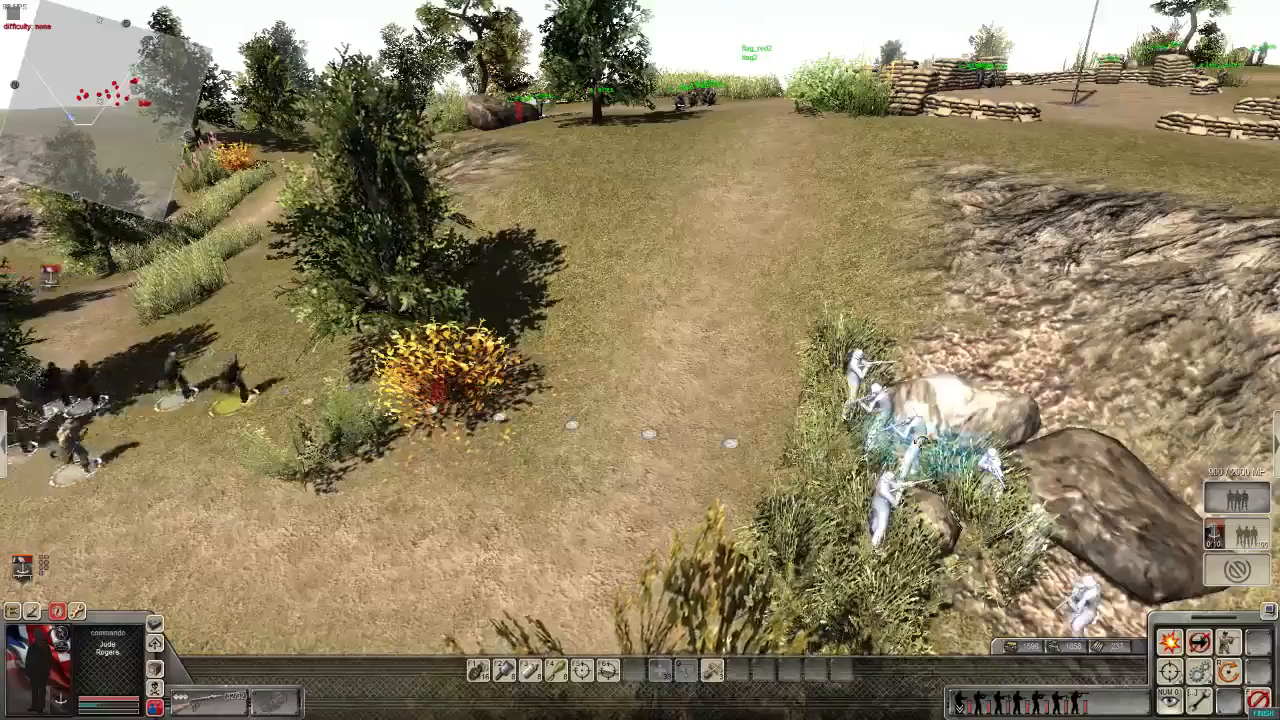
- Look over how the German soldiers are positioned around the flag and its sandbags, and end the test mission
middle_click_drag(921, 443, 864, 427)
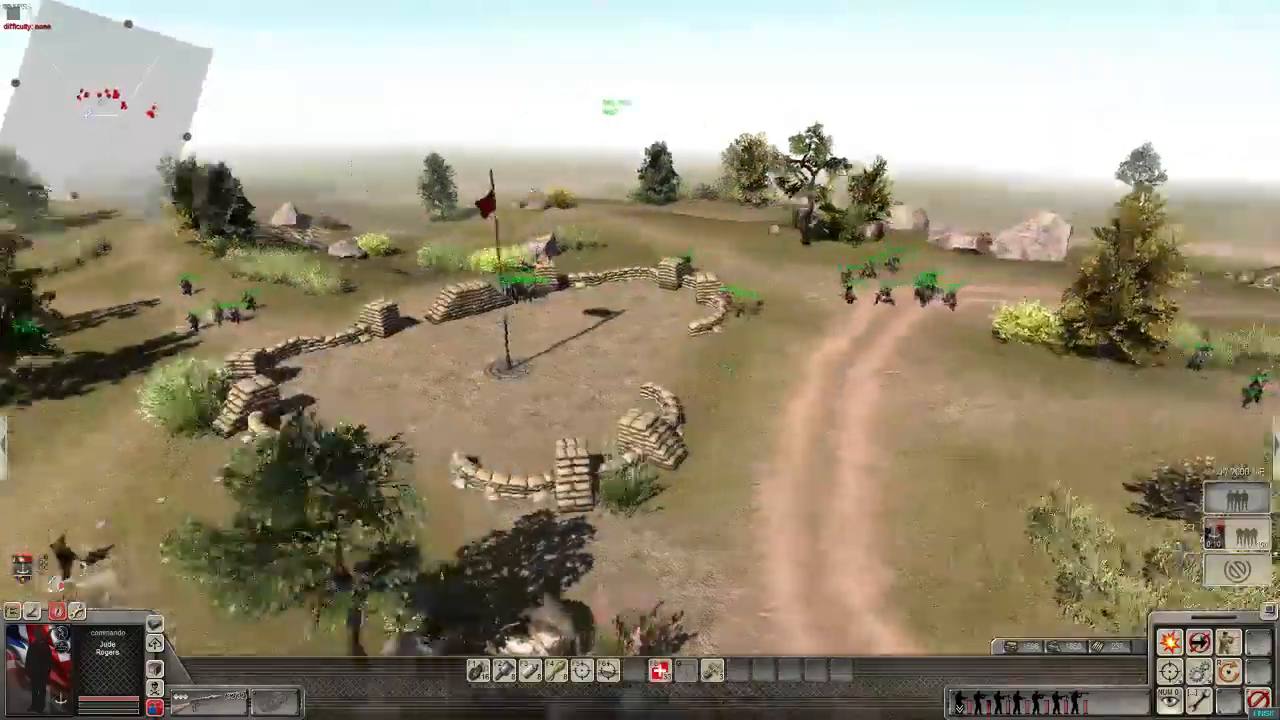
middle_click_drag(729, 368, 674, 367)
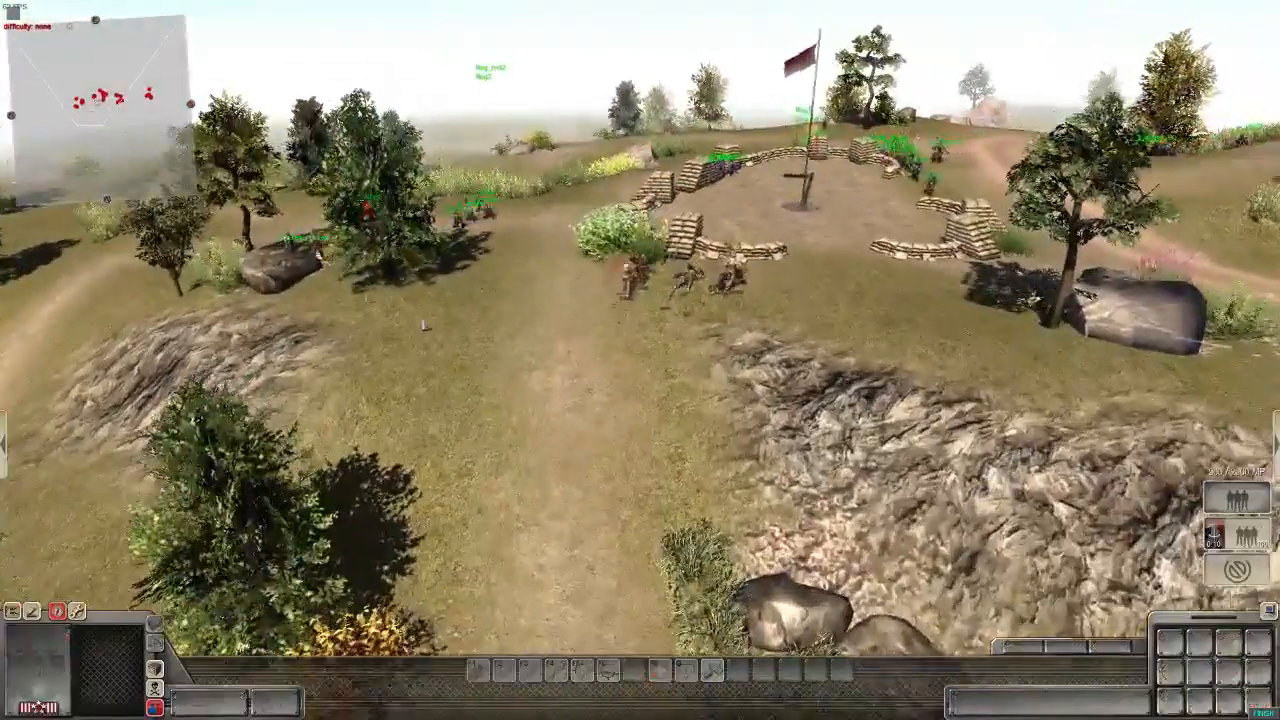
middle_click_drag(640, 360, 625, 405)
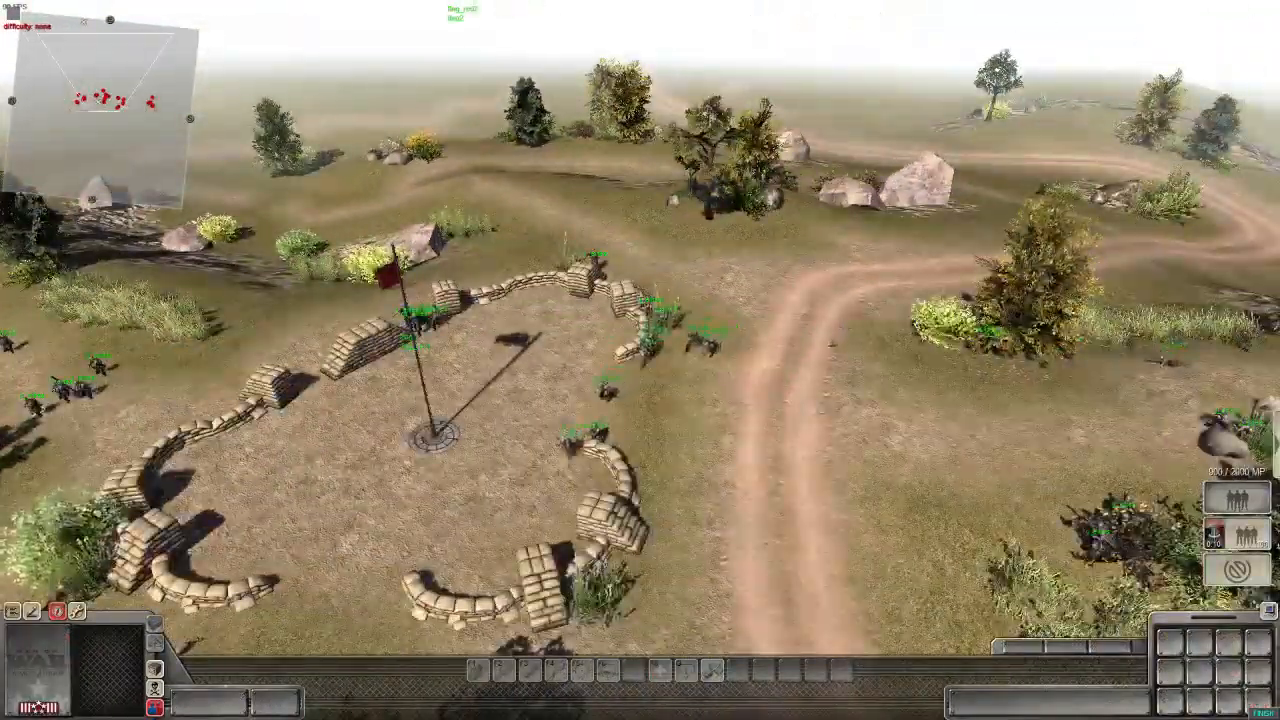
middle_click_drag(640, 360, 480, 360)
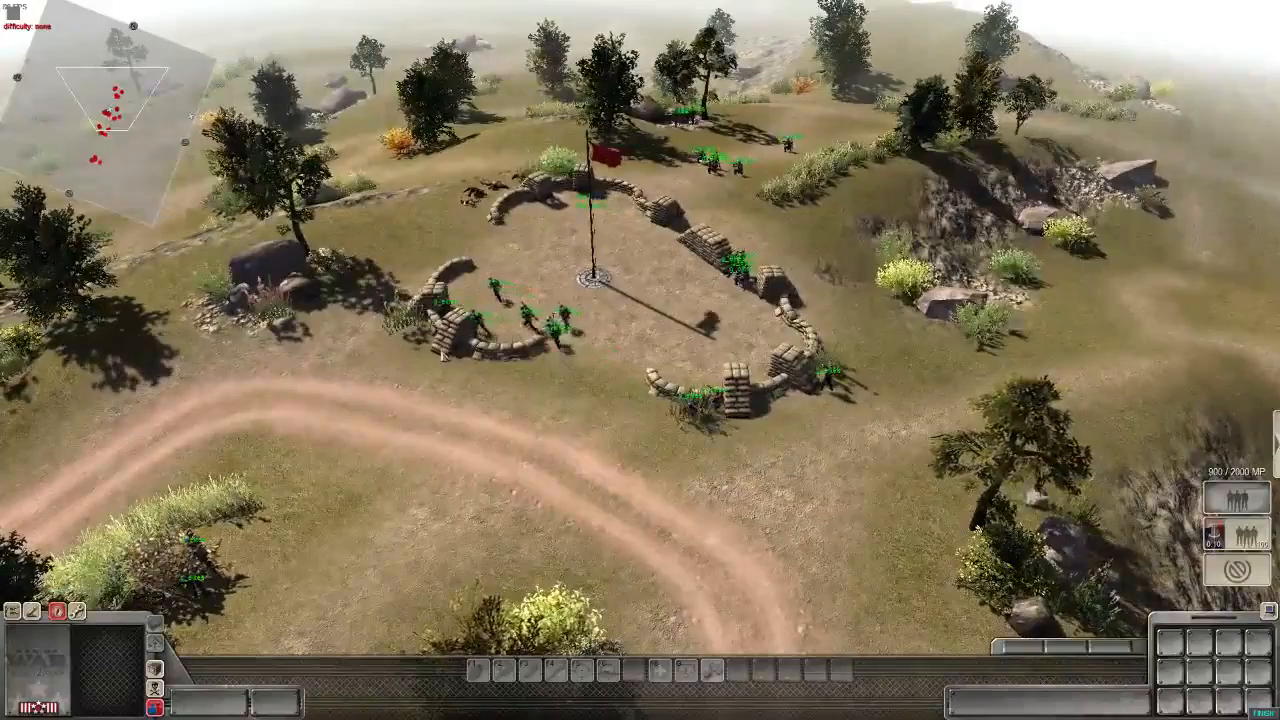
middle_click_drag(568, 381, 295, 372)
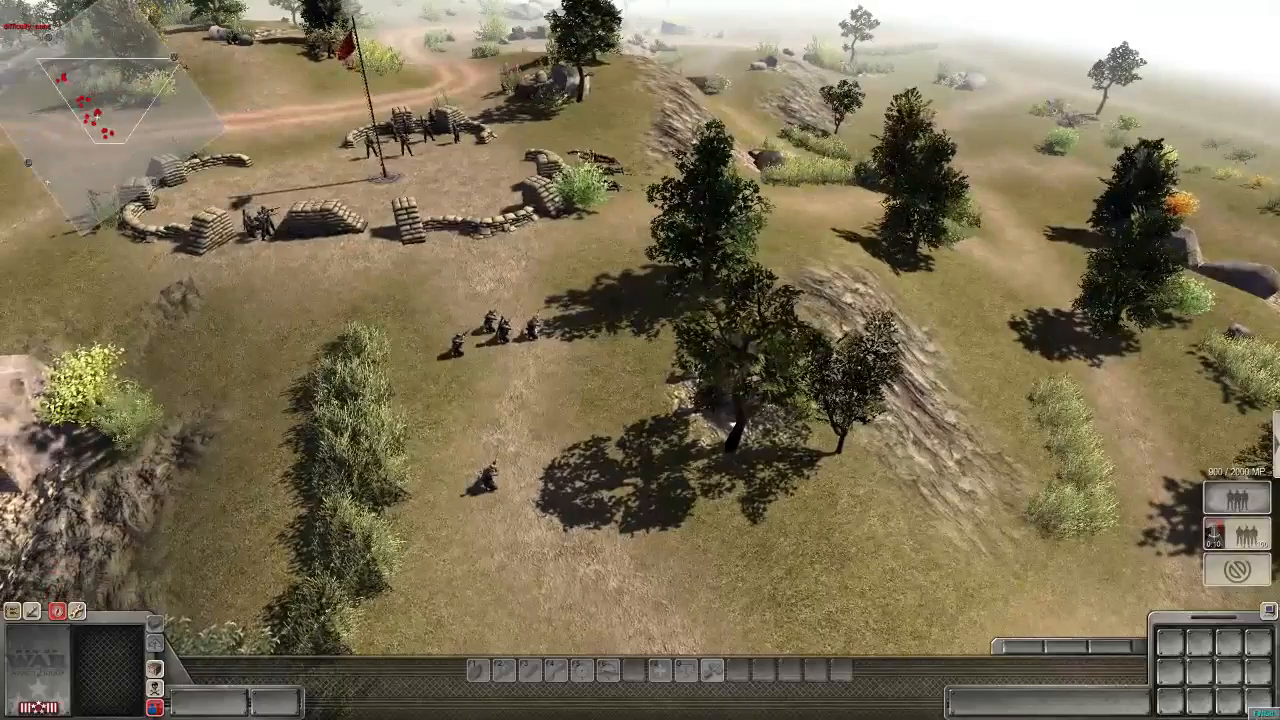
left_click(1253, 713)
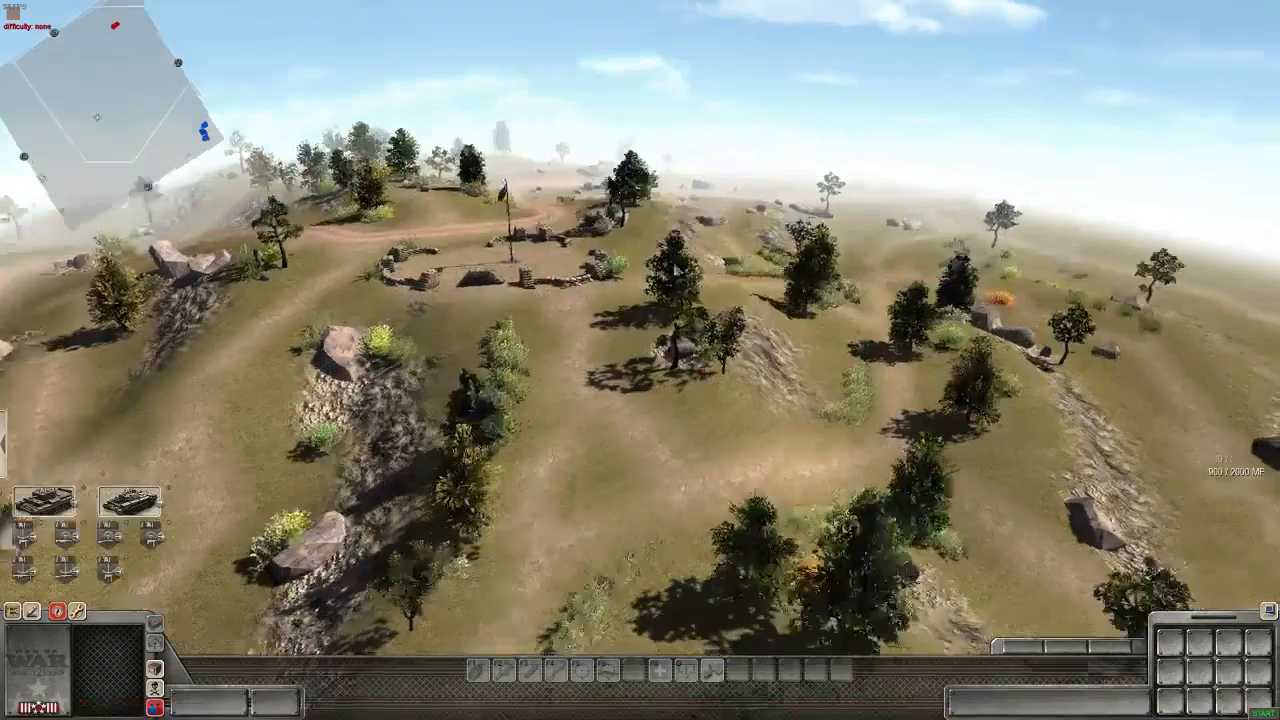
- Display the German reinforcement waypoint group in the mission editor and select waypoint 9 at the sandbags near the flag
middle_click_drag(675, 268, 907, 501)
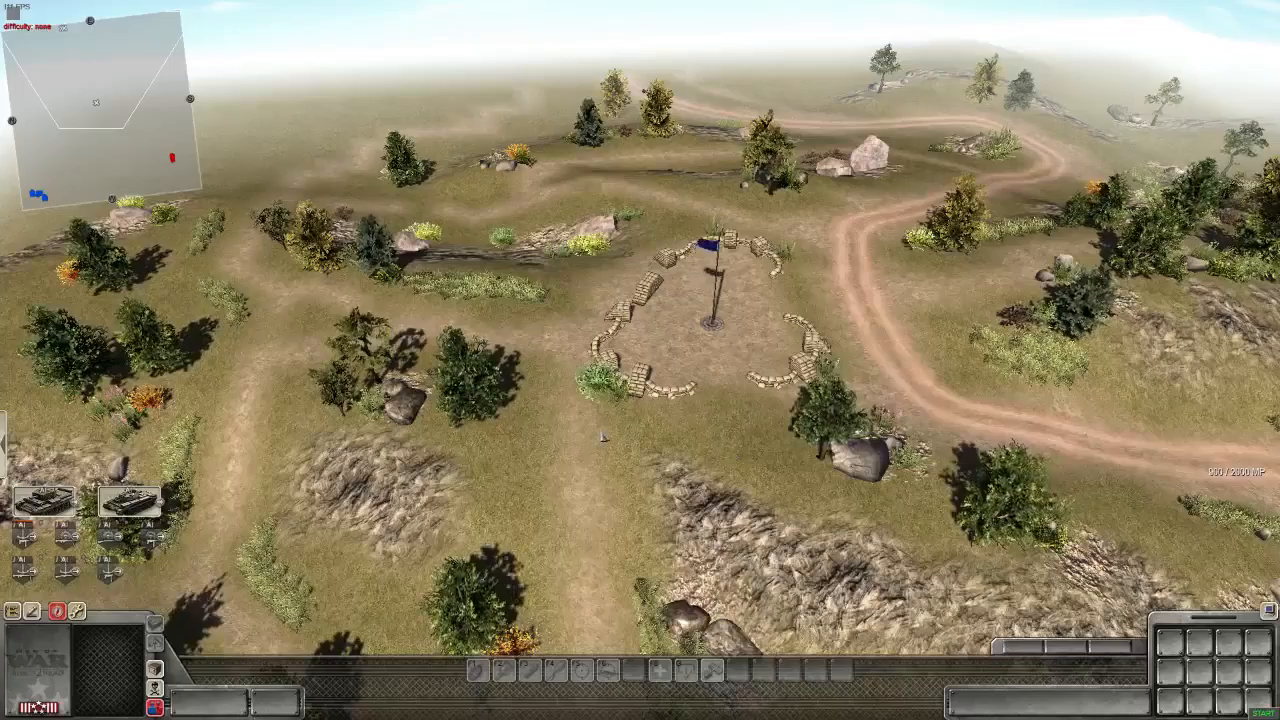
scroll(640, 360, "up", 4)
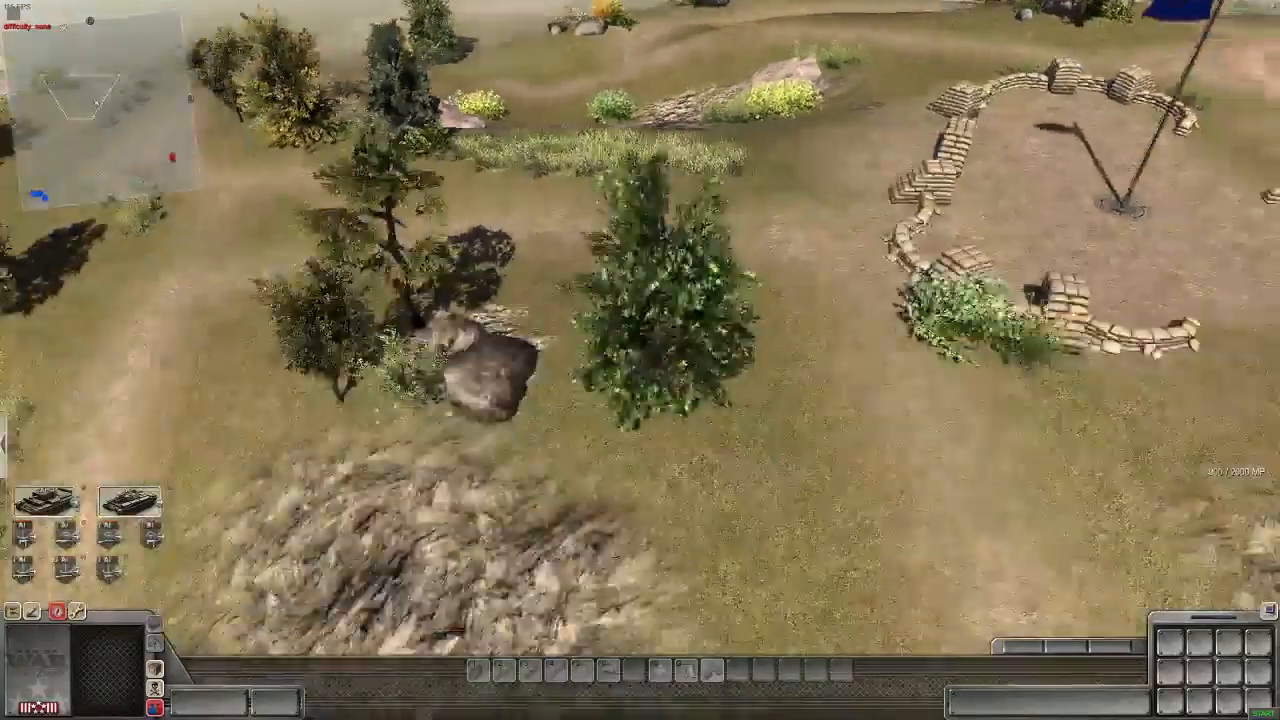
middle_click_drag(640, 360, 760, 345)
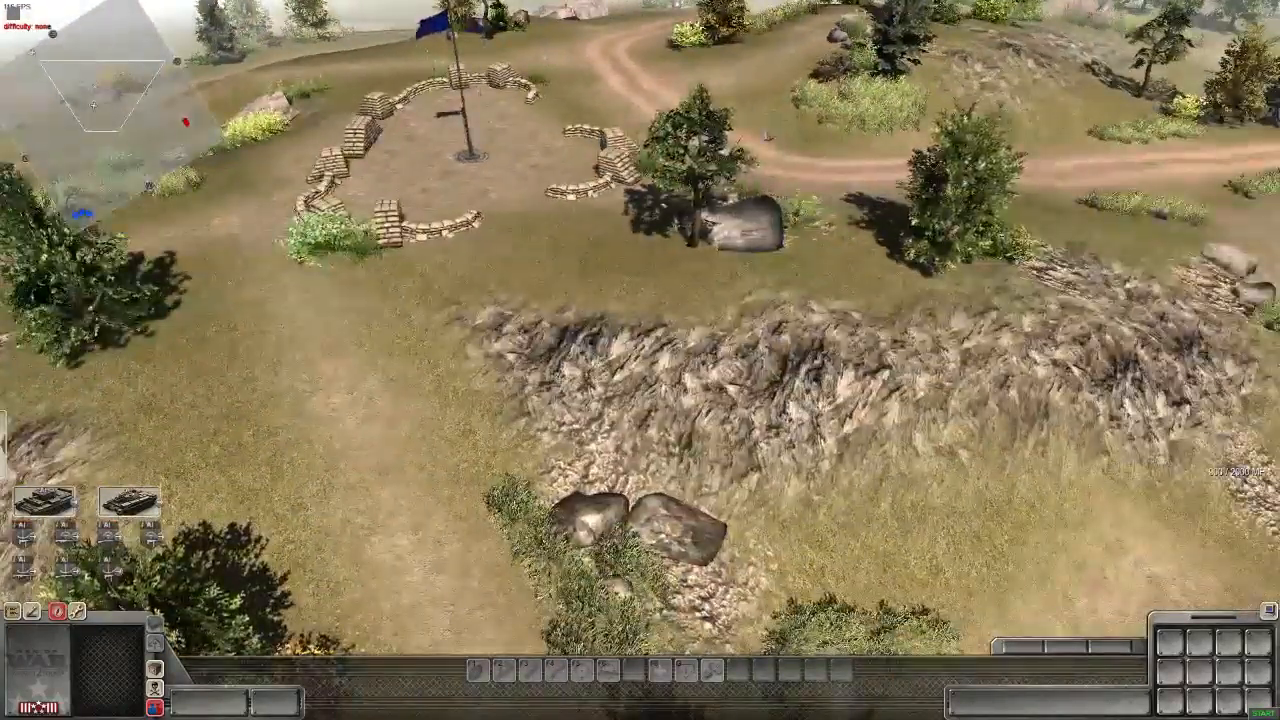
key("F3")
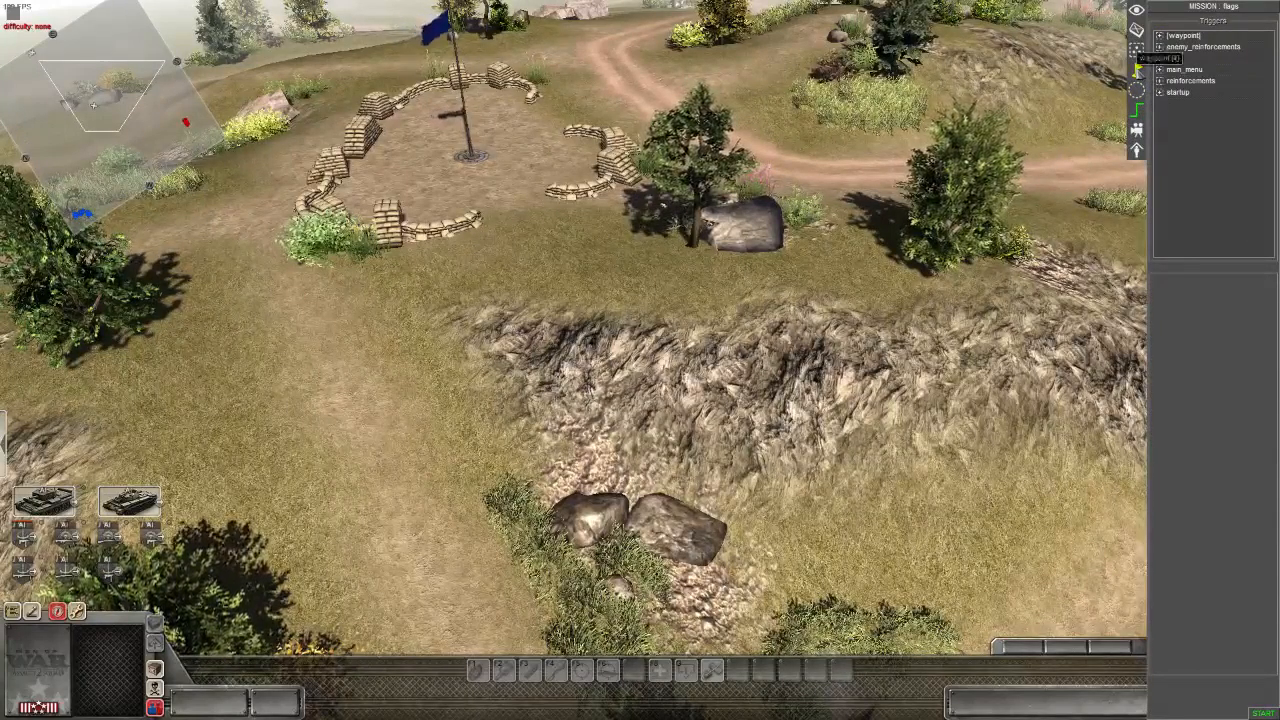
left_click(1138, 68)
left_click(1180, 46)
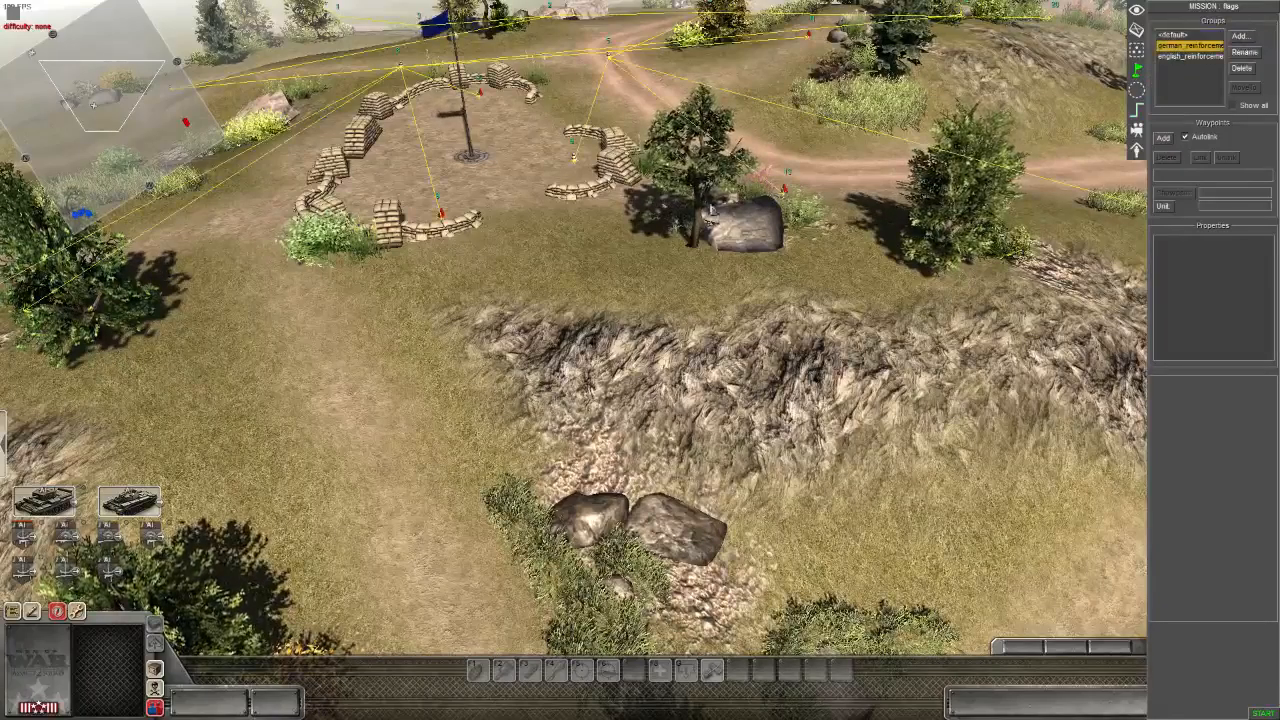
left_click_drag(432, 258, 476, 276)
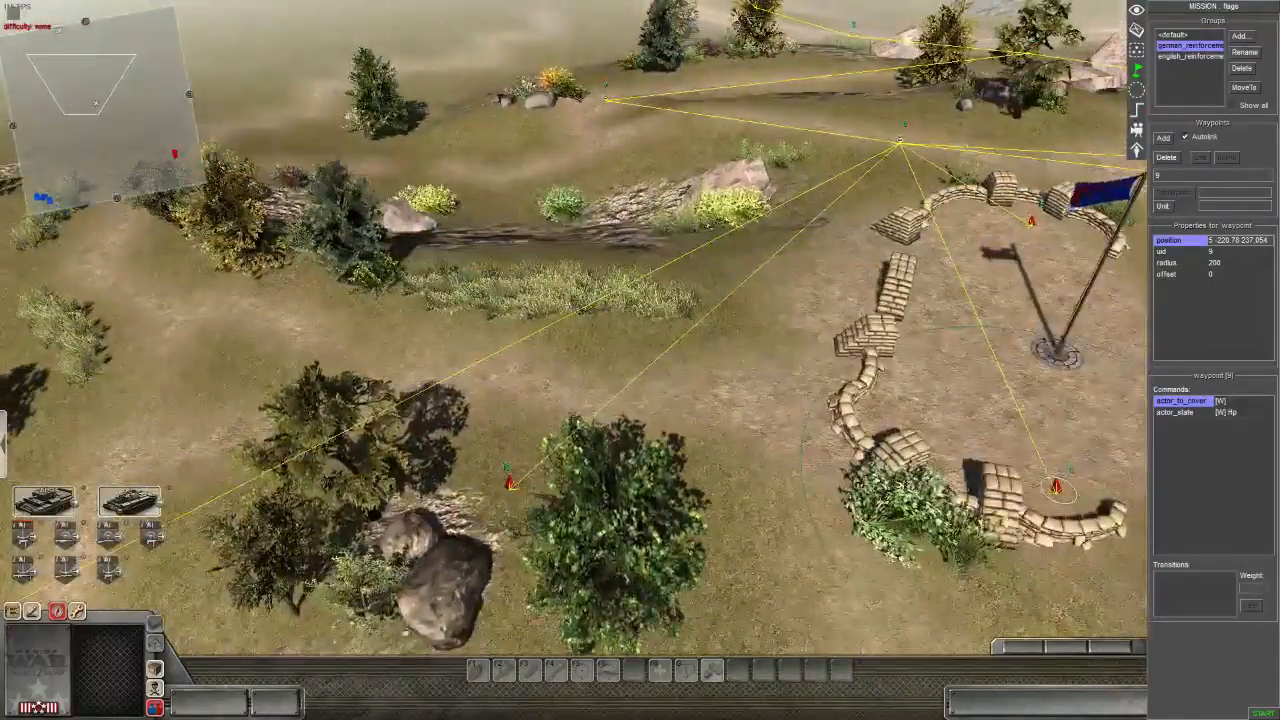
- Examine the branching German waypoint routes around the flag, including waypoint 10 by the rocks and the approach along the road
middle_click_drag(560, 340, 760, 385)
key("Up")
key("Right")
key("Down")
middle_click_drag(642, 268, 710, 190)
key("Up")
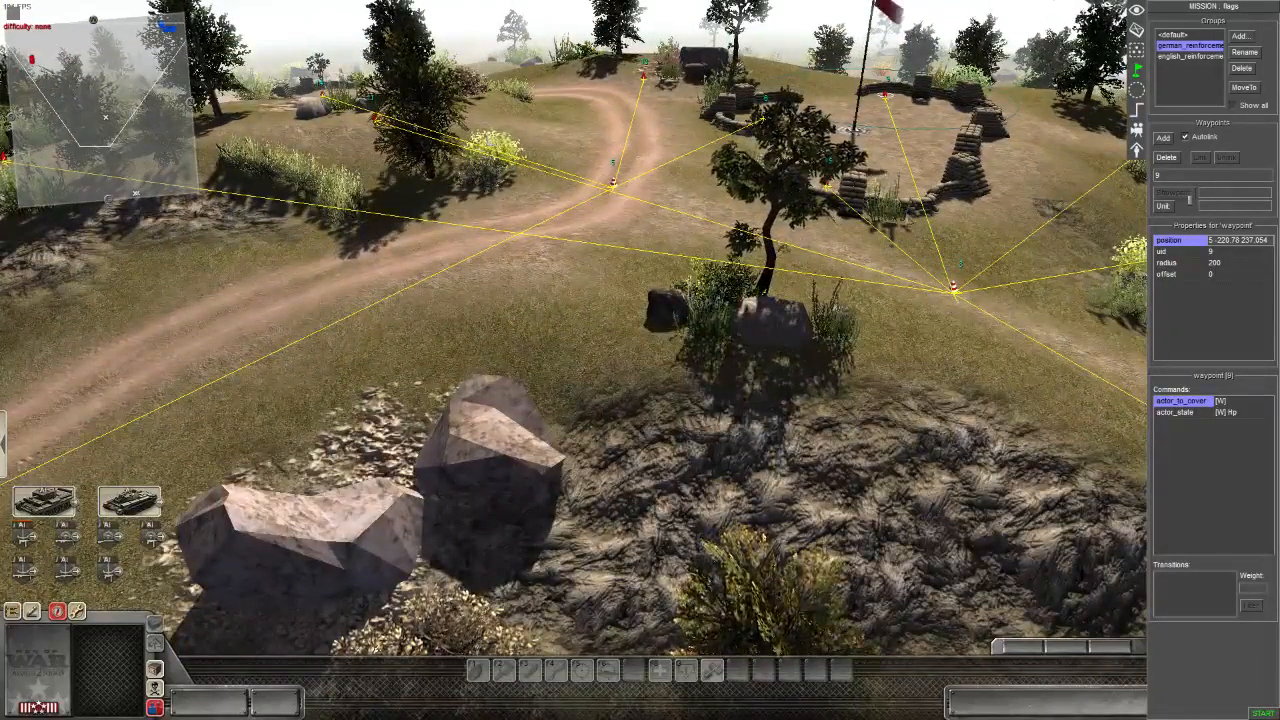
key("Right")
key("Down")
key("Up")
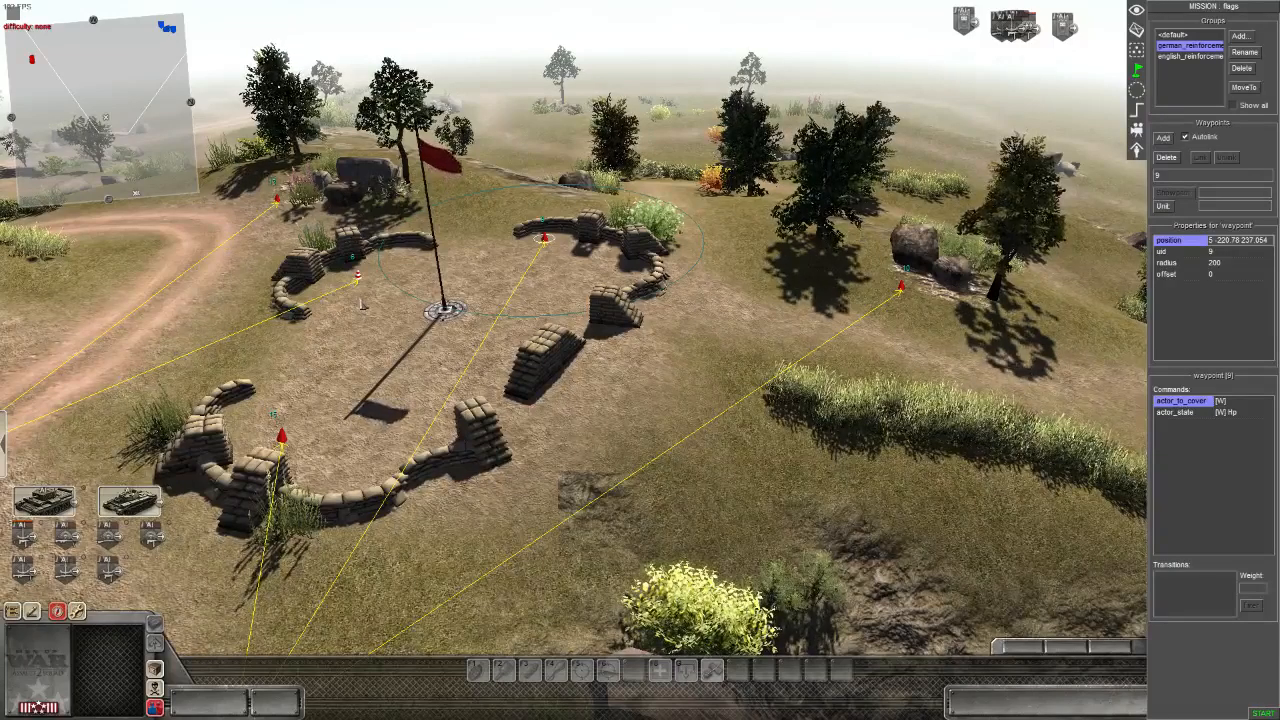
key("Down")
key("Right")
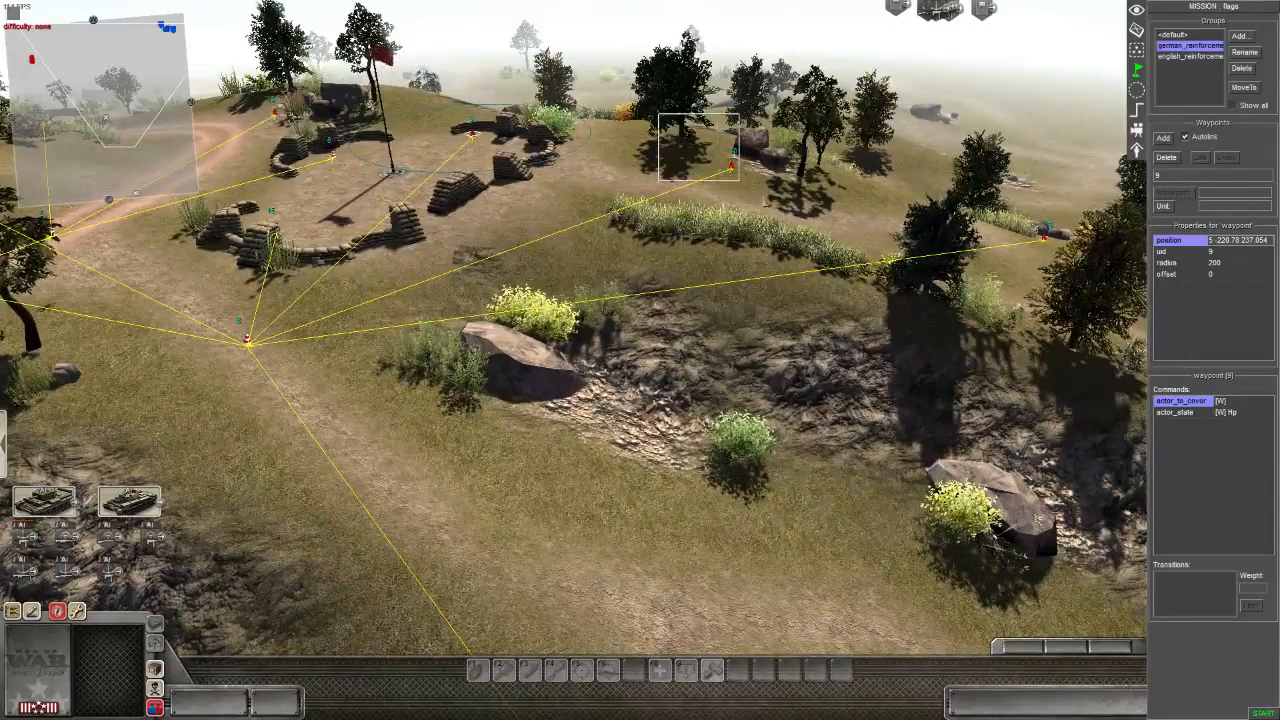
left_click_drag(764, 197, 801, 243)
key("Down")
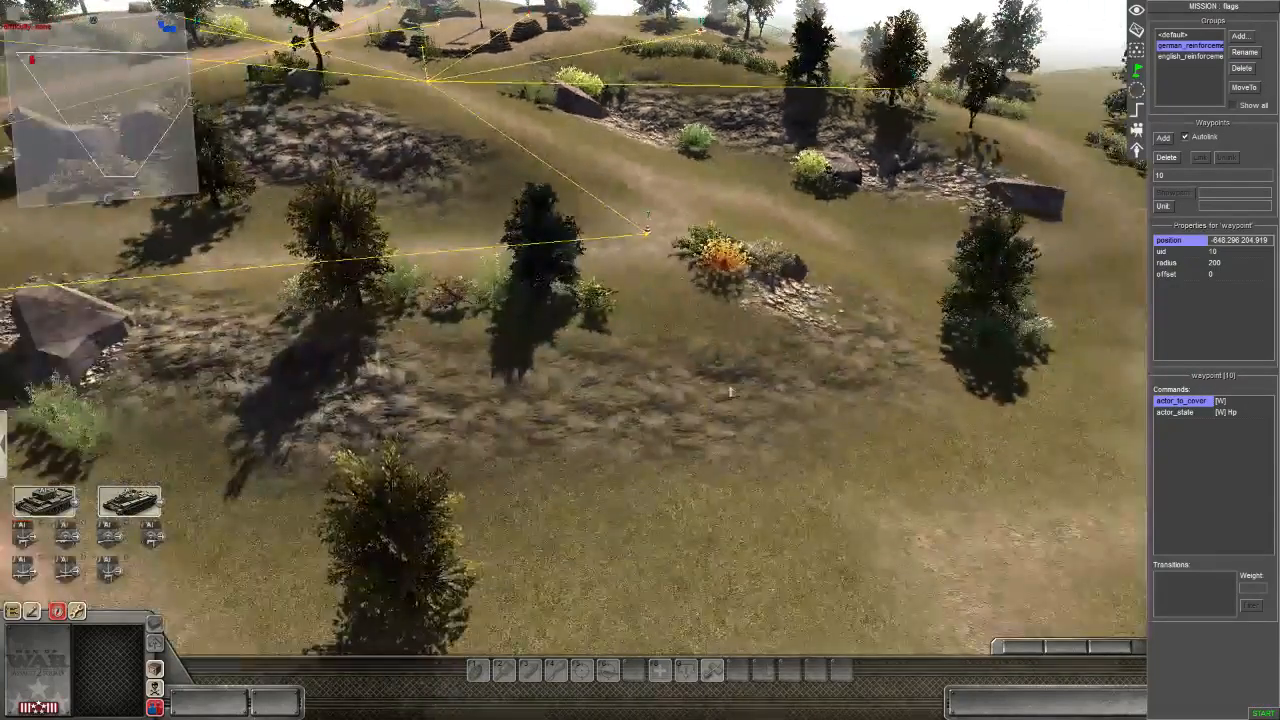
key("Left")
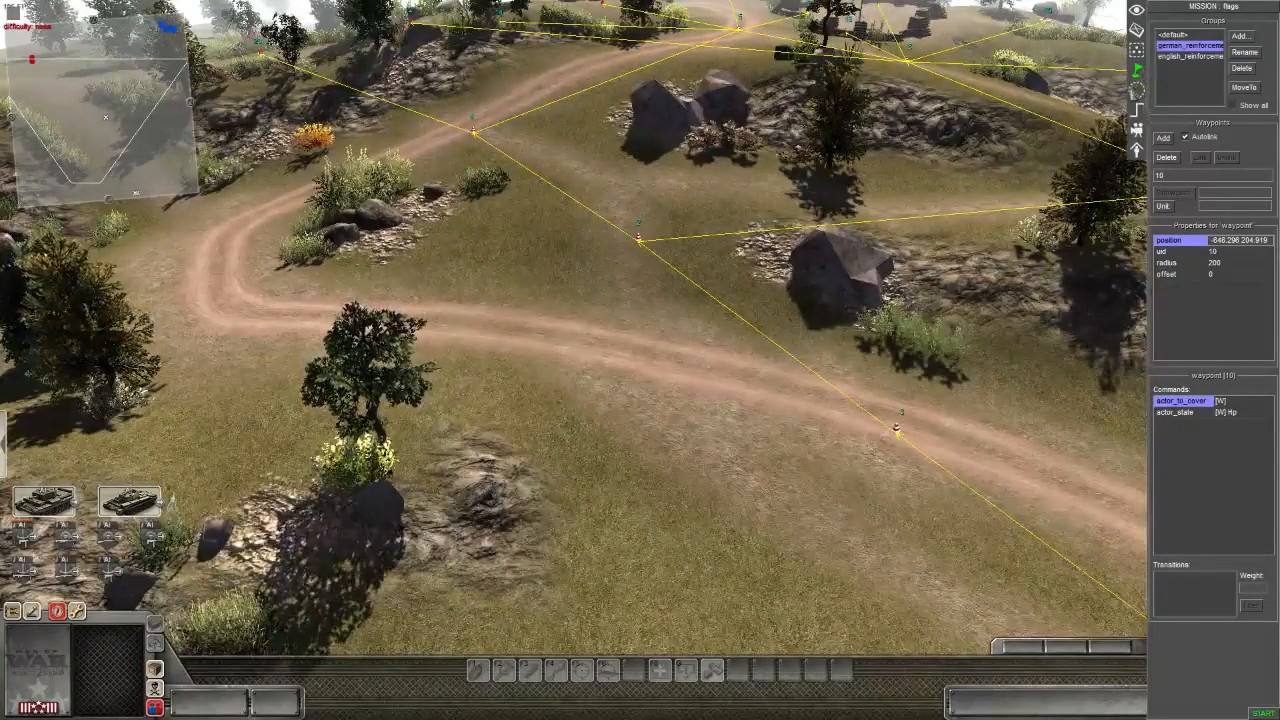
- Turn off make_squad in the waypoint command of the g_elites trigger under enemy_reinforcements
left_click(1137, 31)
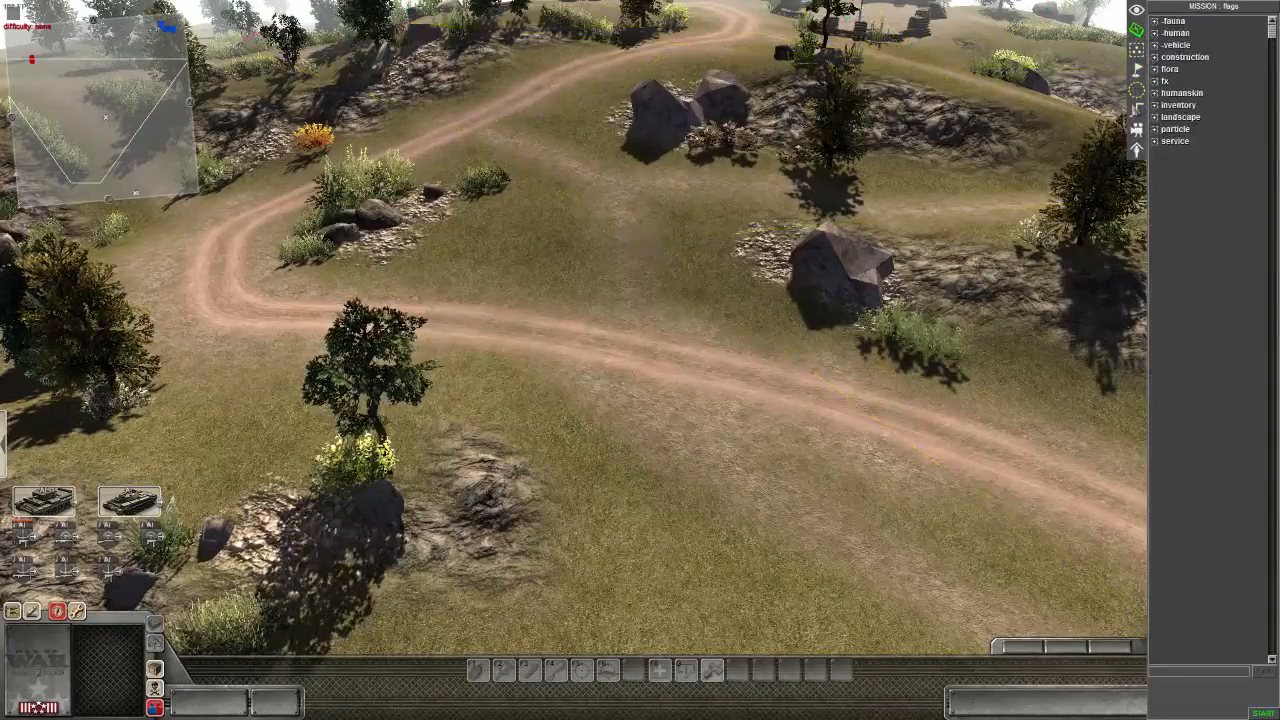
left_click(1137, 109)
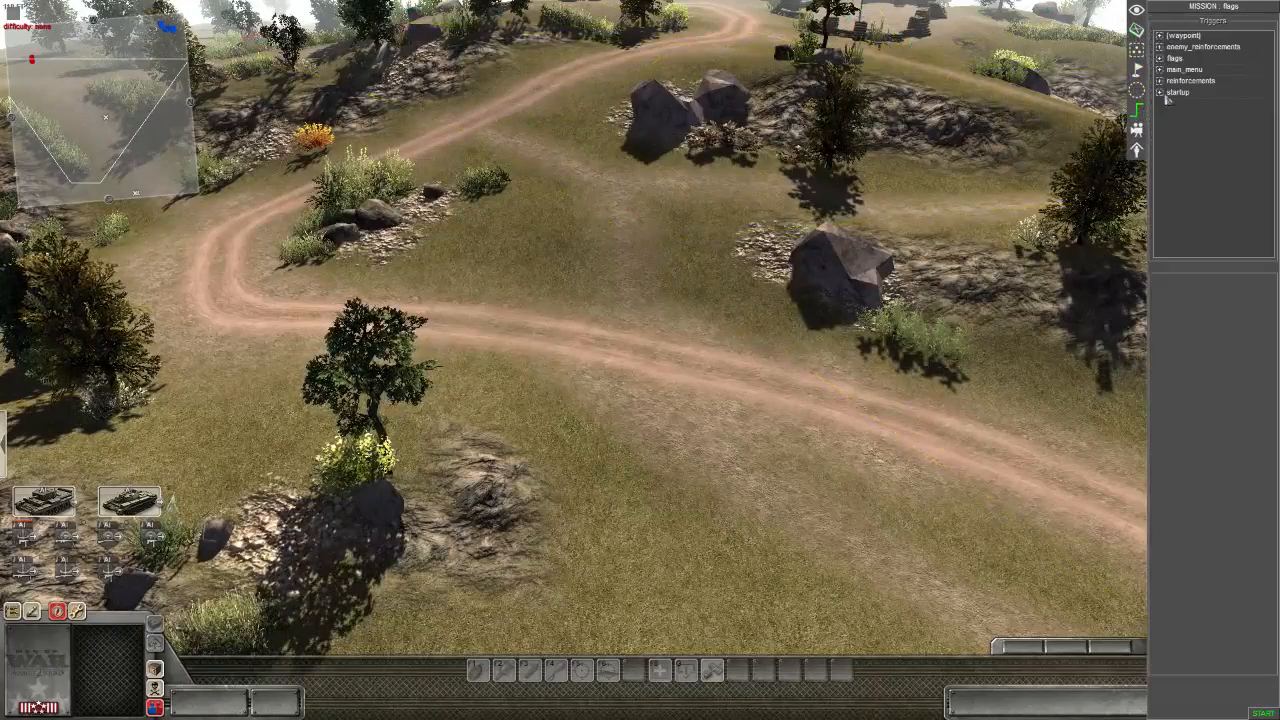
left_click(1159, 47)
left_click(1176, 58)
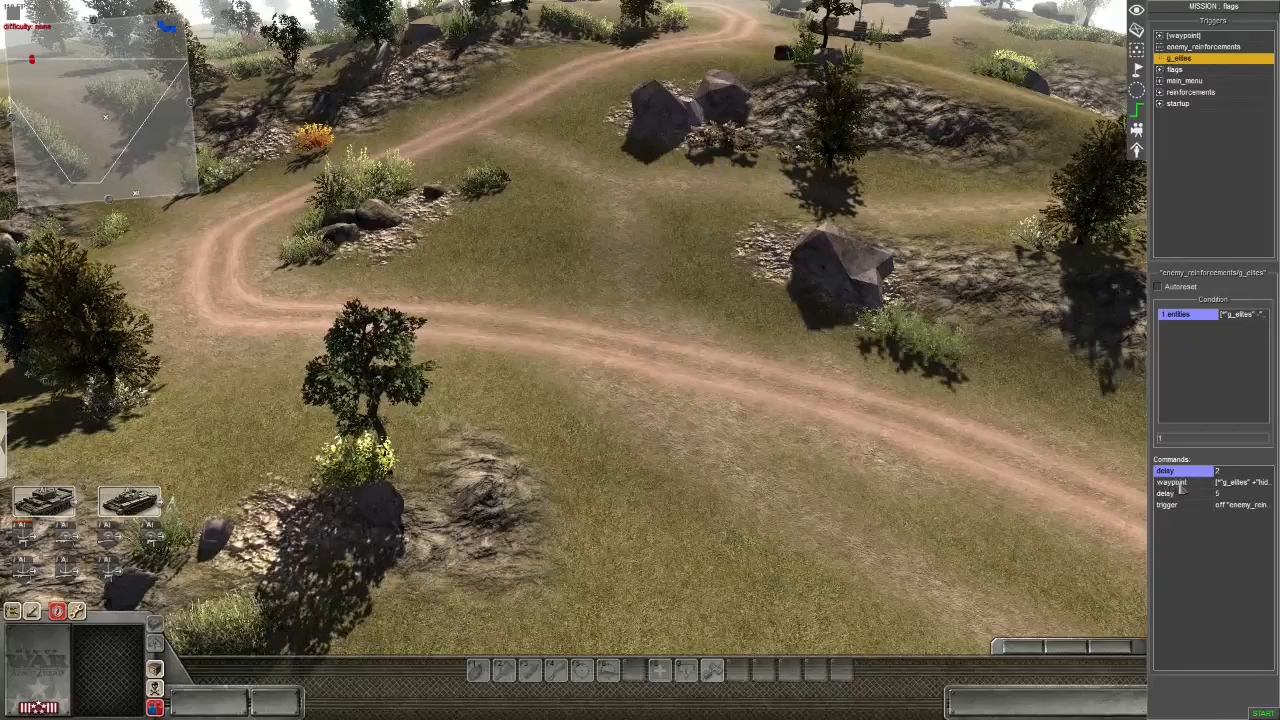
double_click(1180, 485)
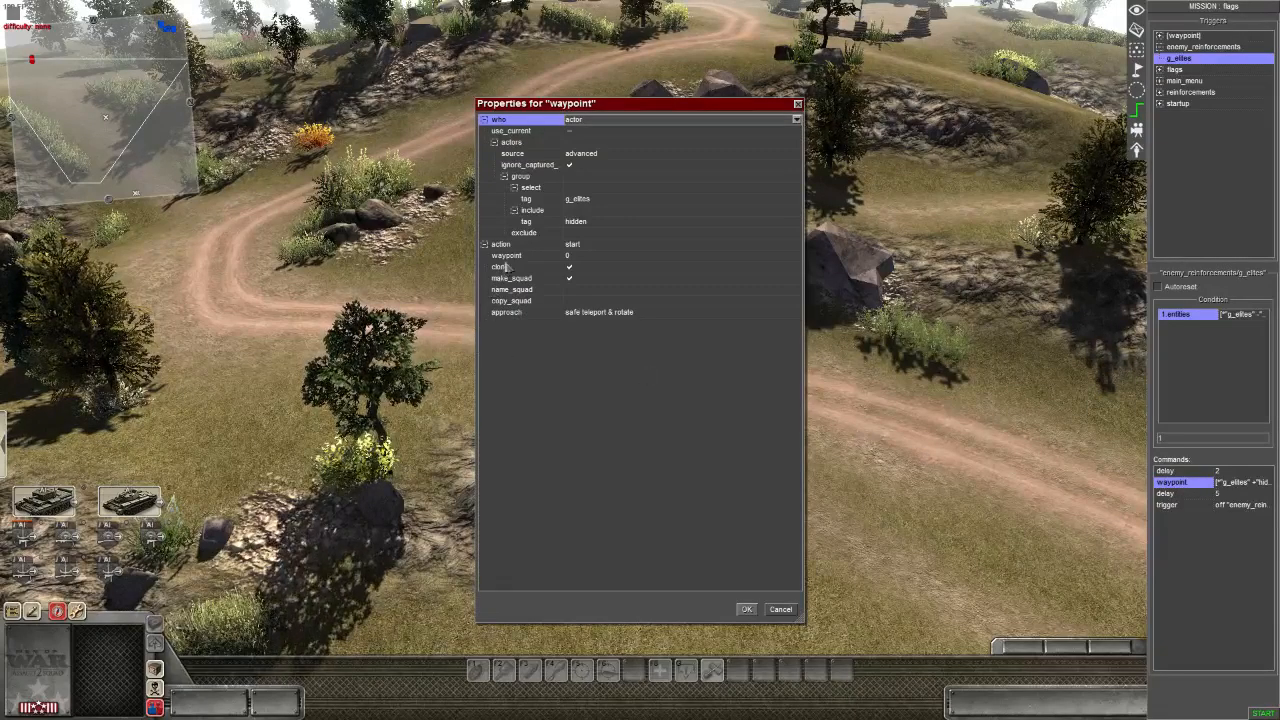
left_click(569, 279)
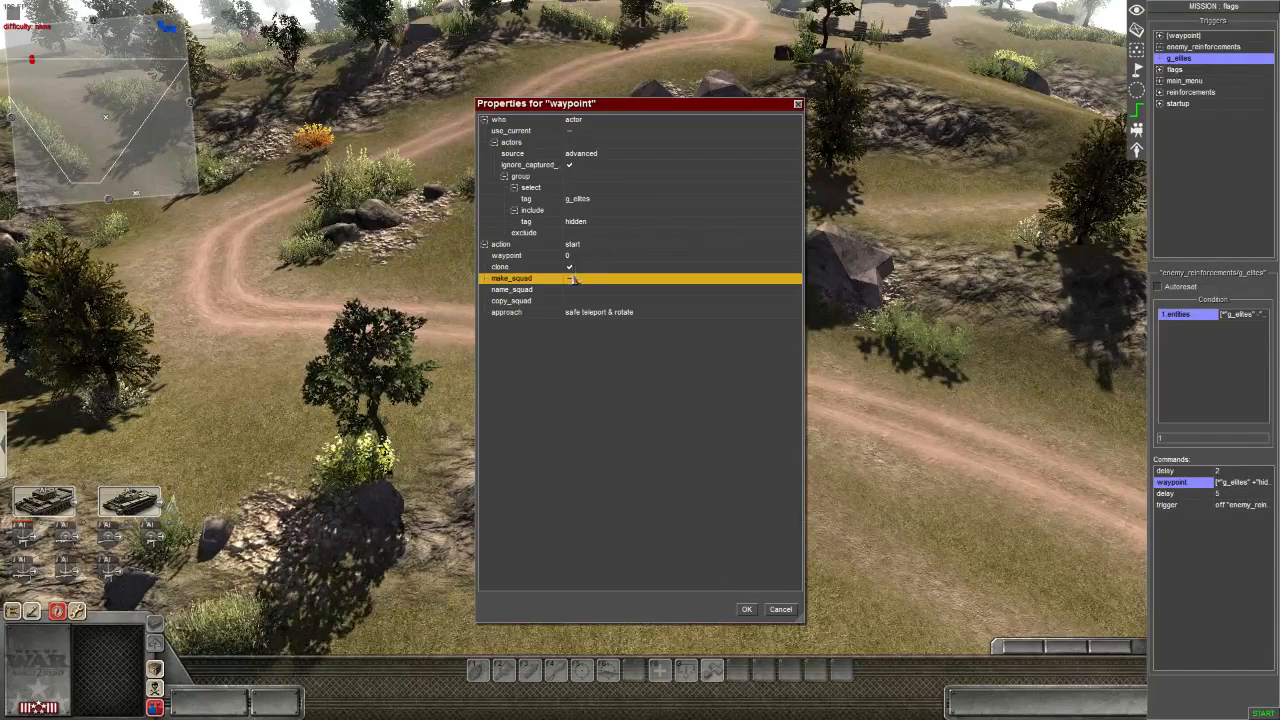
left_click(745, 608)
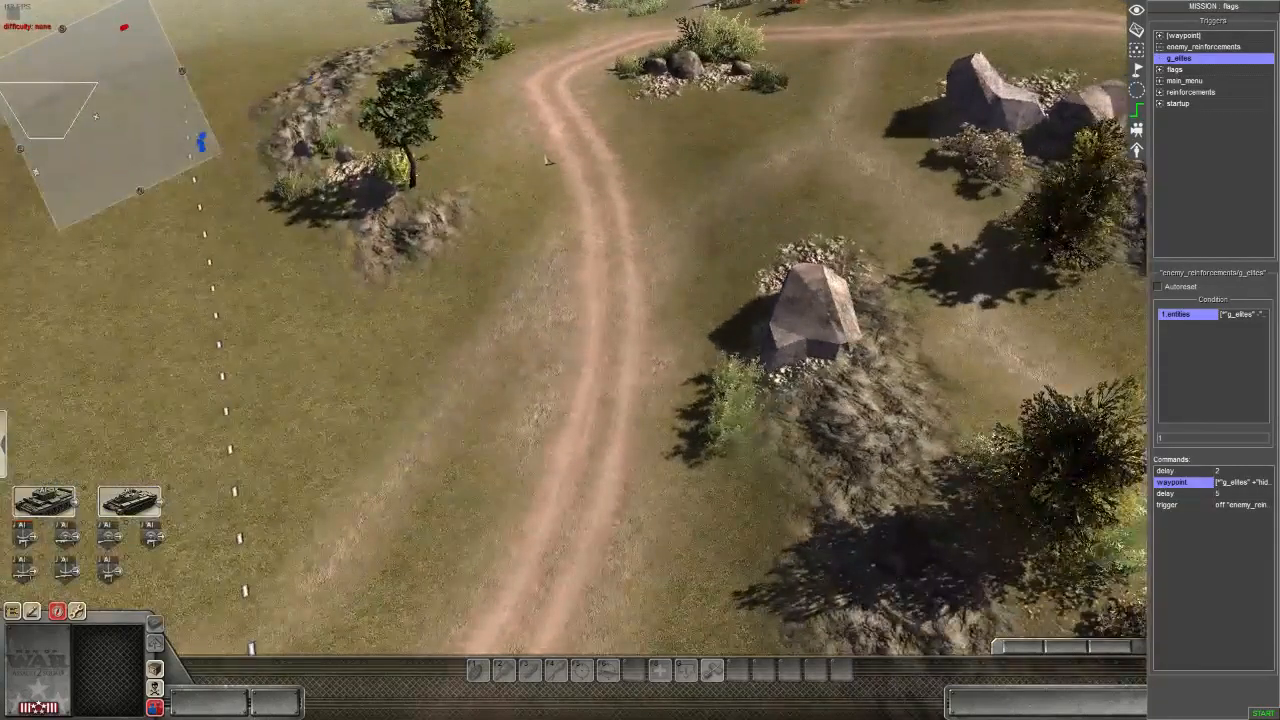
- Start the test mission and display the German reinforcement waypoints at the enemy spawn area by the map edge
left_click(1263, 713)
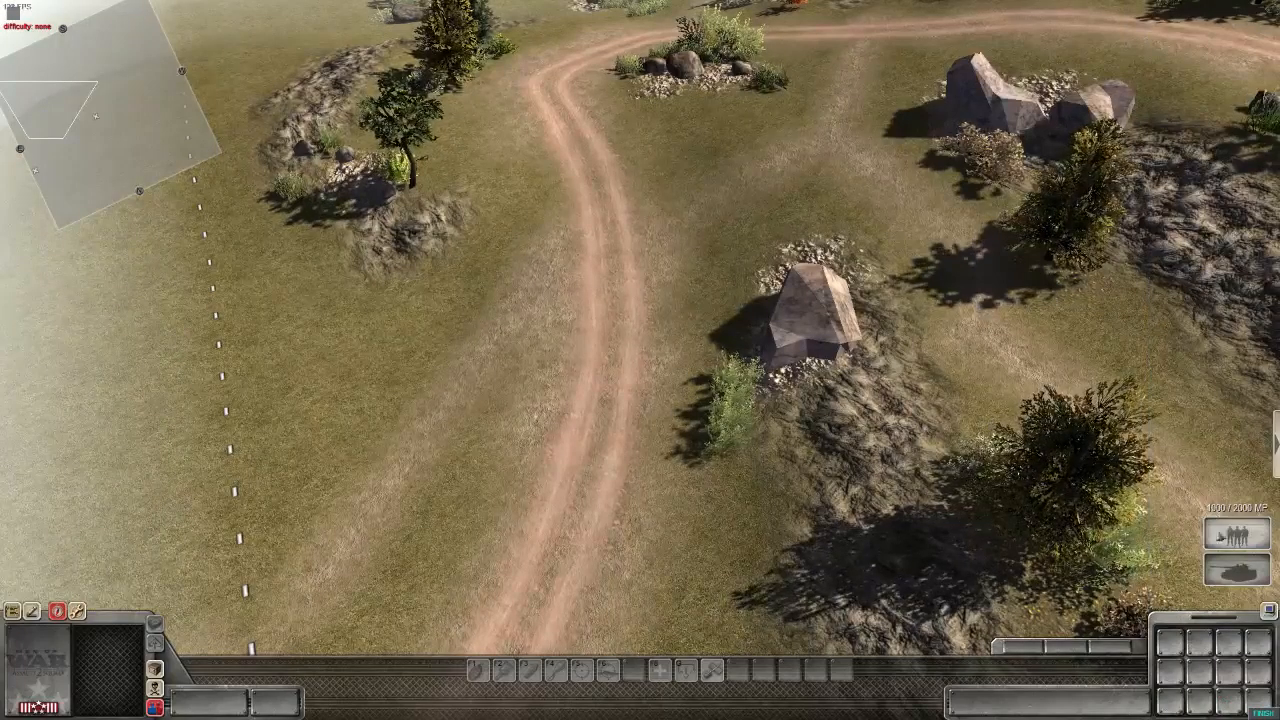
middle_click_drag(613, 349, 302, 322)
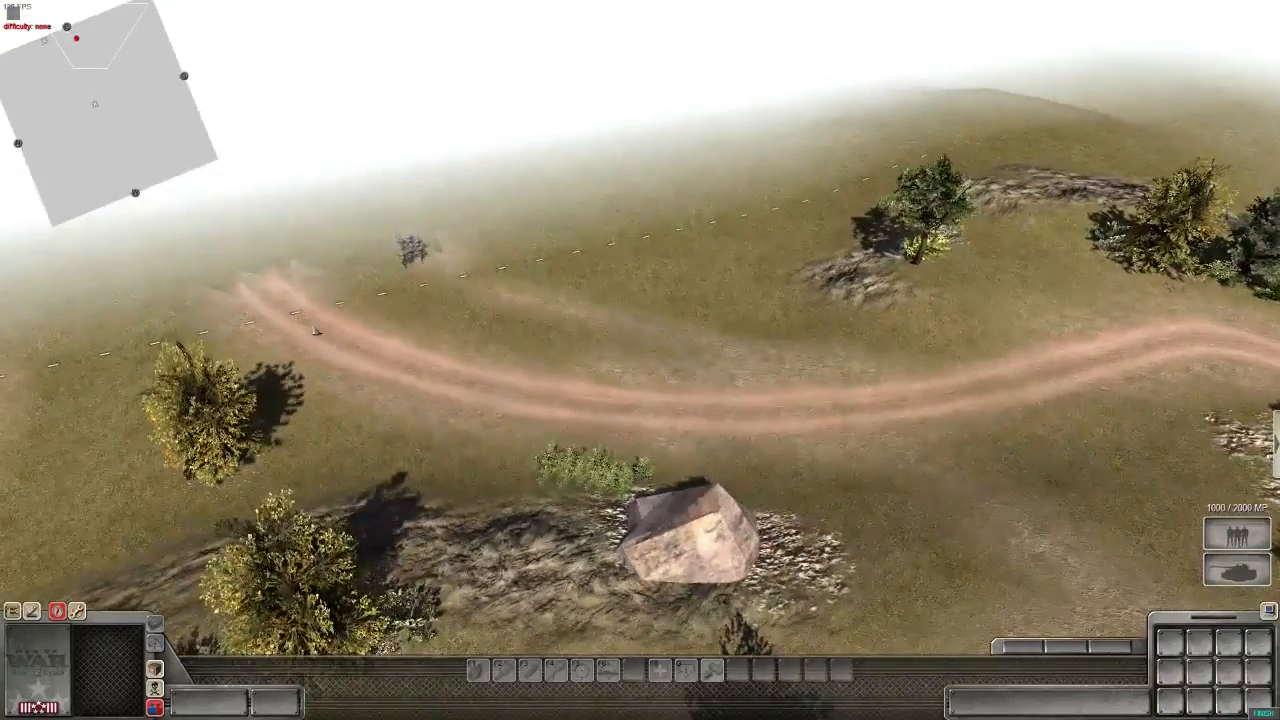
key("F3")
left_click(1140, 73)
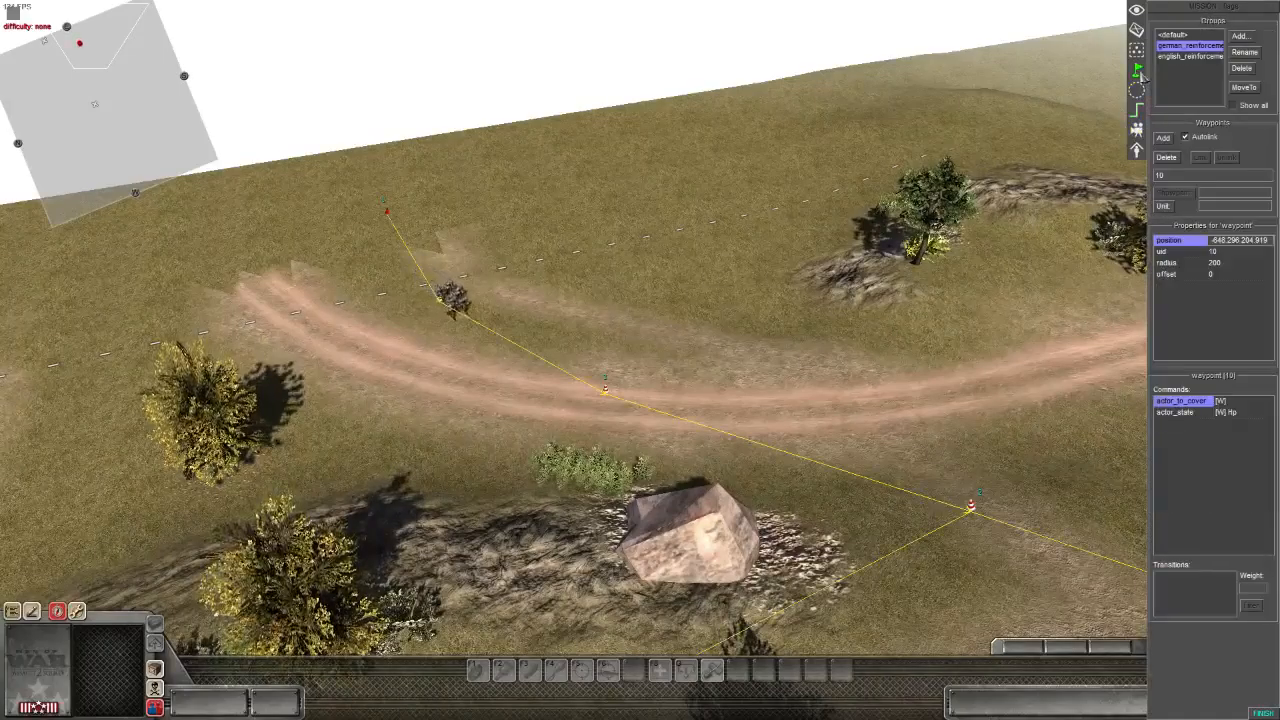
- Follow the German elite soldiers along the waypoint route and examine how they split up at the branches towards the flag
middle_click_drag(905, 380, 642, 457)
scroll(642, 457, "up", 1)
middle_click_drag(360, 377, 678, 236)
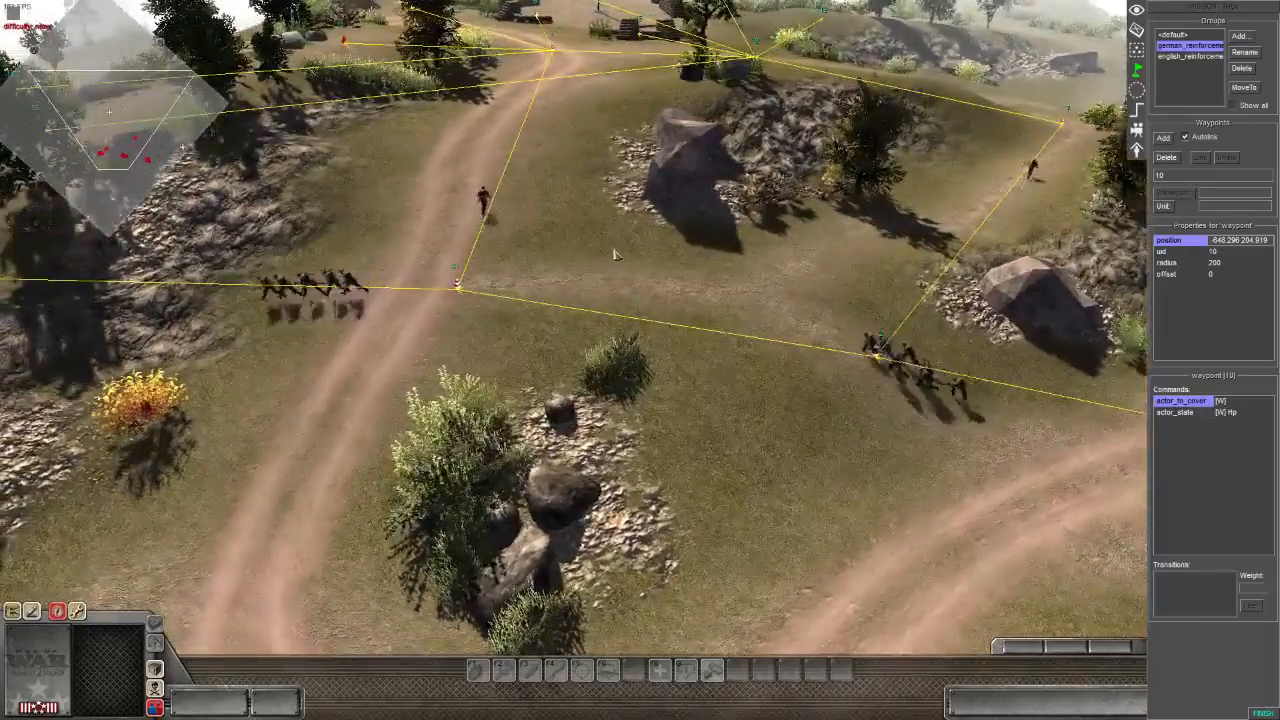
middle_click_drag(659, 294, 599, 300)
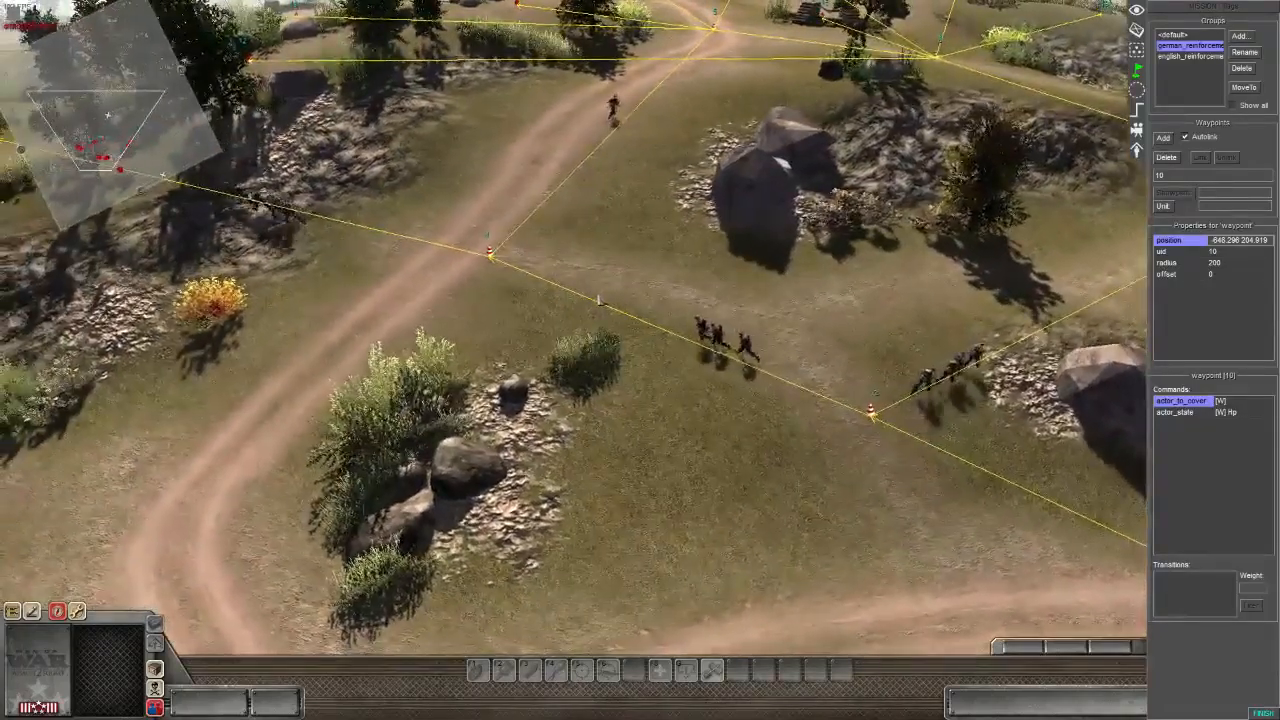
key("Up")
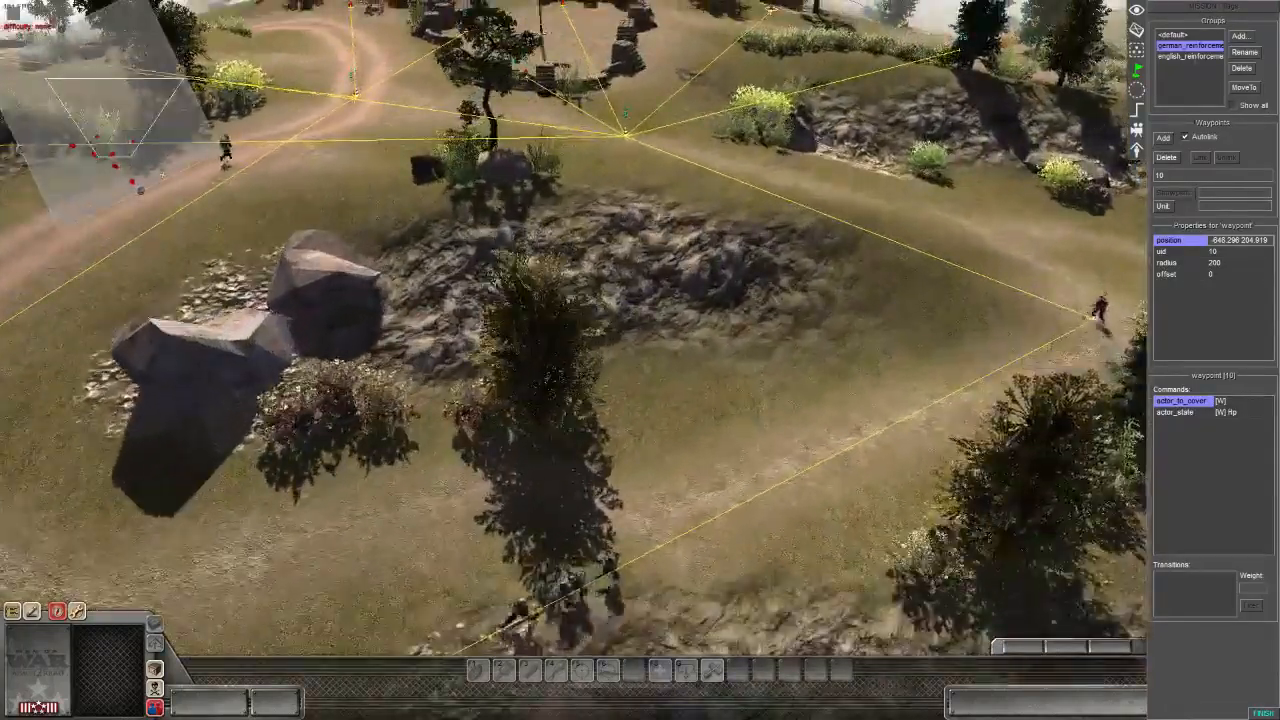
key("Left")
key("Right")
key("Right")
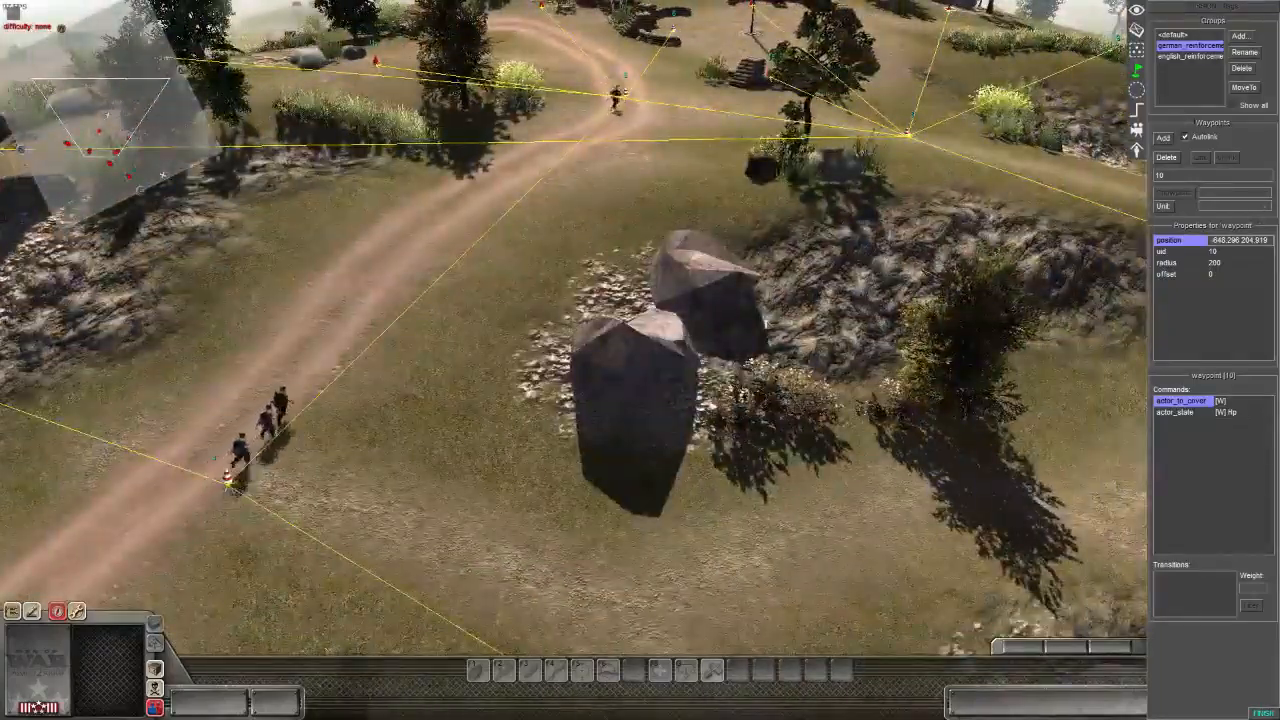
key("Up")
key("Right")
middle_click_drag(640, 300, 350, 300)
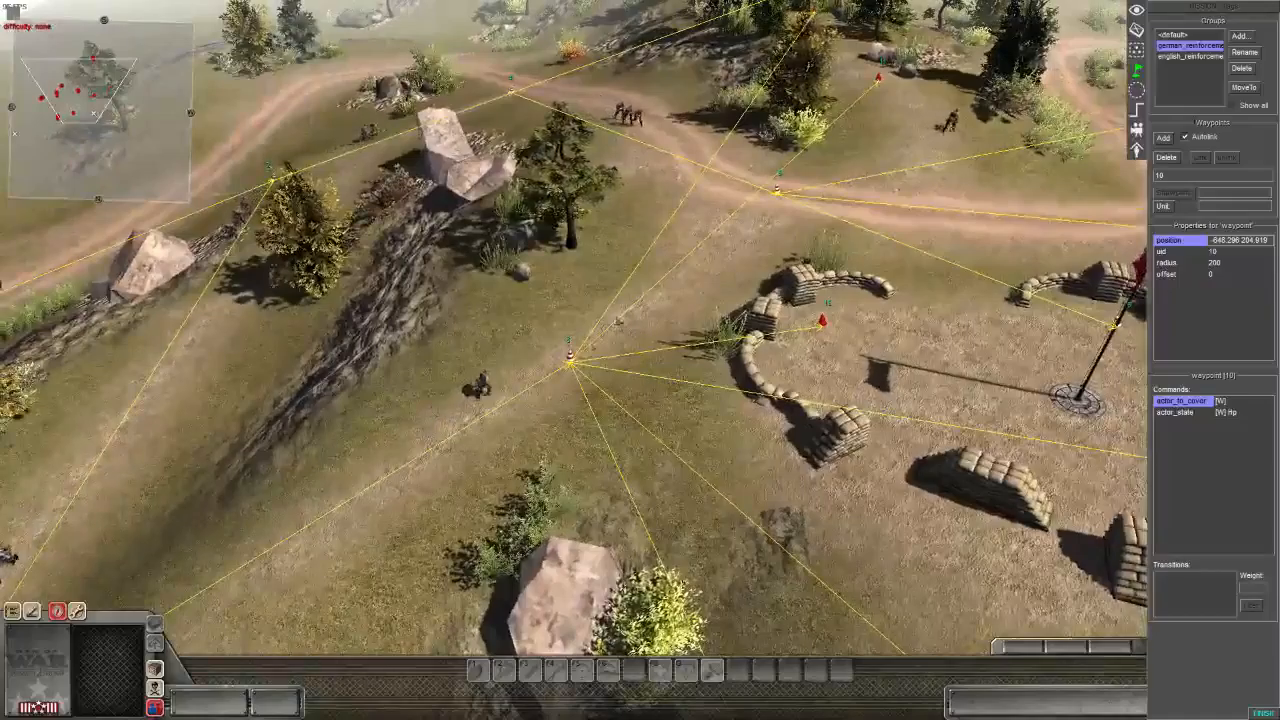
middle_click_drag(487, 298, 555, 386)
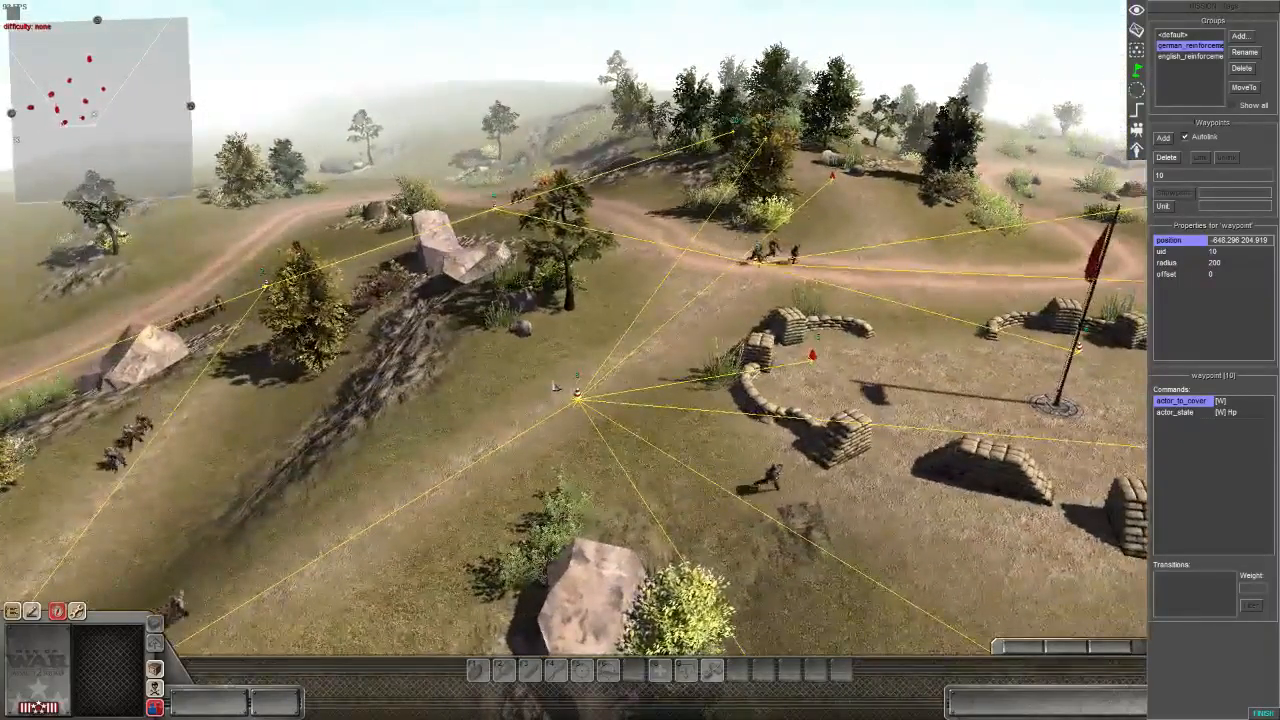
- Follow the German reinforcements around the flag and examine how they spread out into cover at the sandbags, rocks and road
key("Right")
middle_click_drag(822, 258, 655, 540)
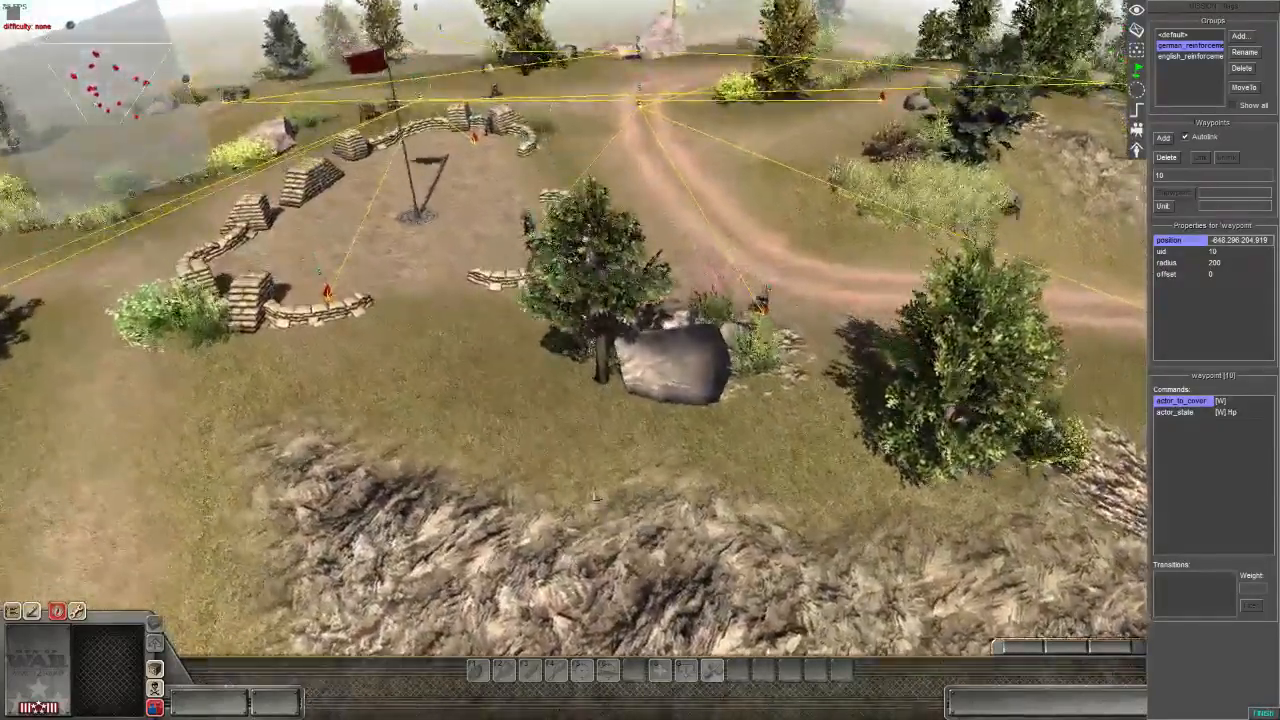
key("Left")
middle_click_drag(447, 404, 400, 436)
key("Right")
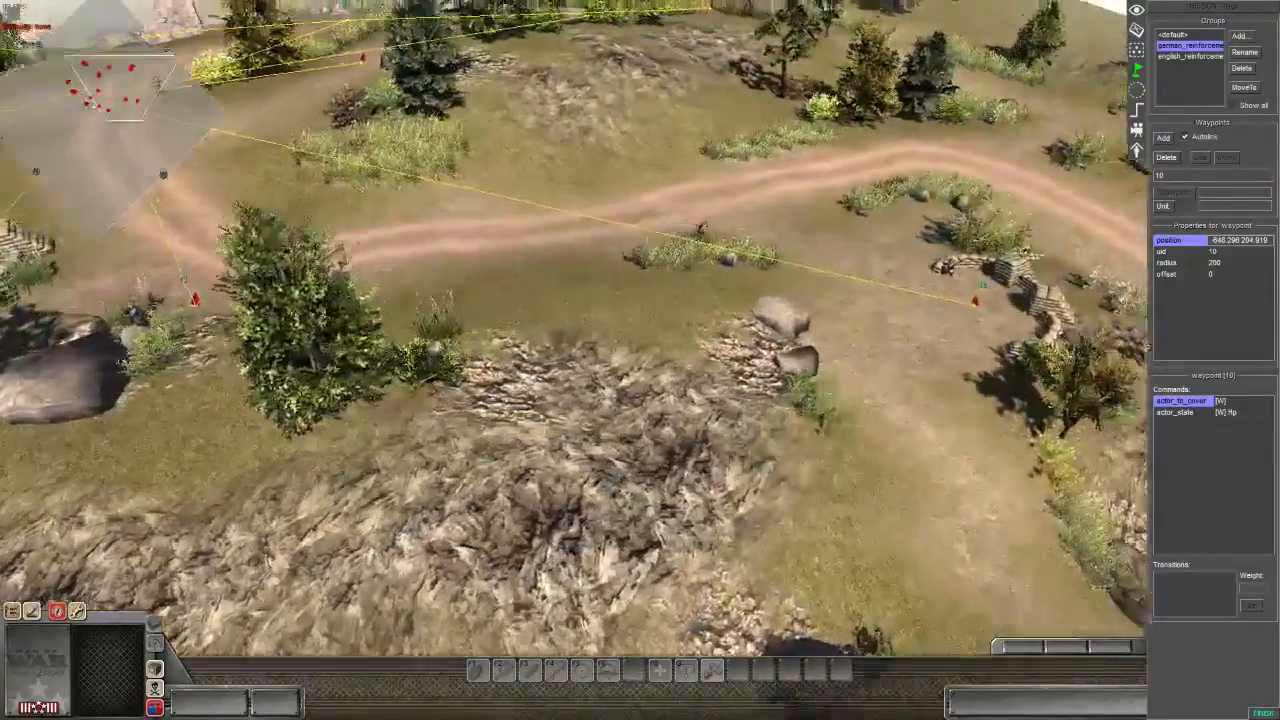
middle_click_drag(640, 400, 420, 390)
key("Up")
key("Left")
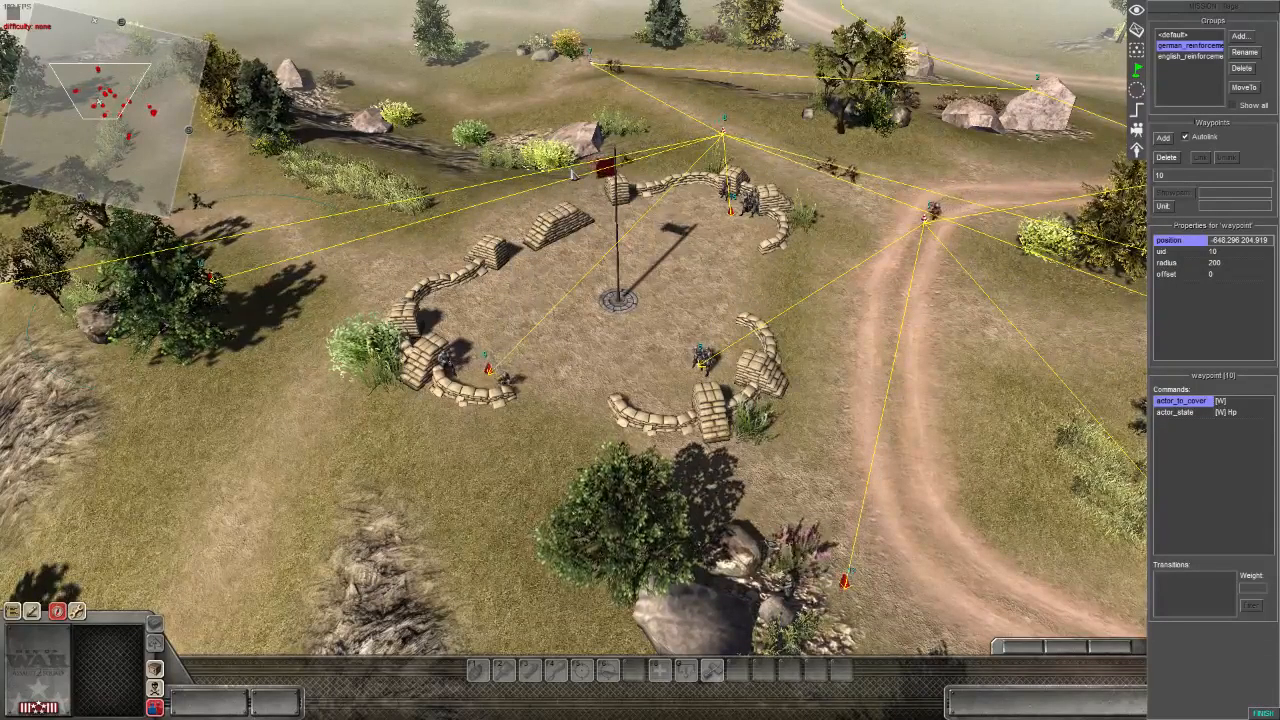
key("Right")
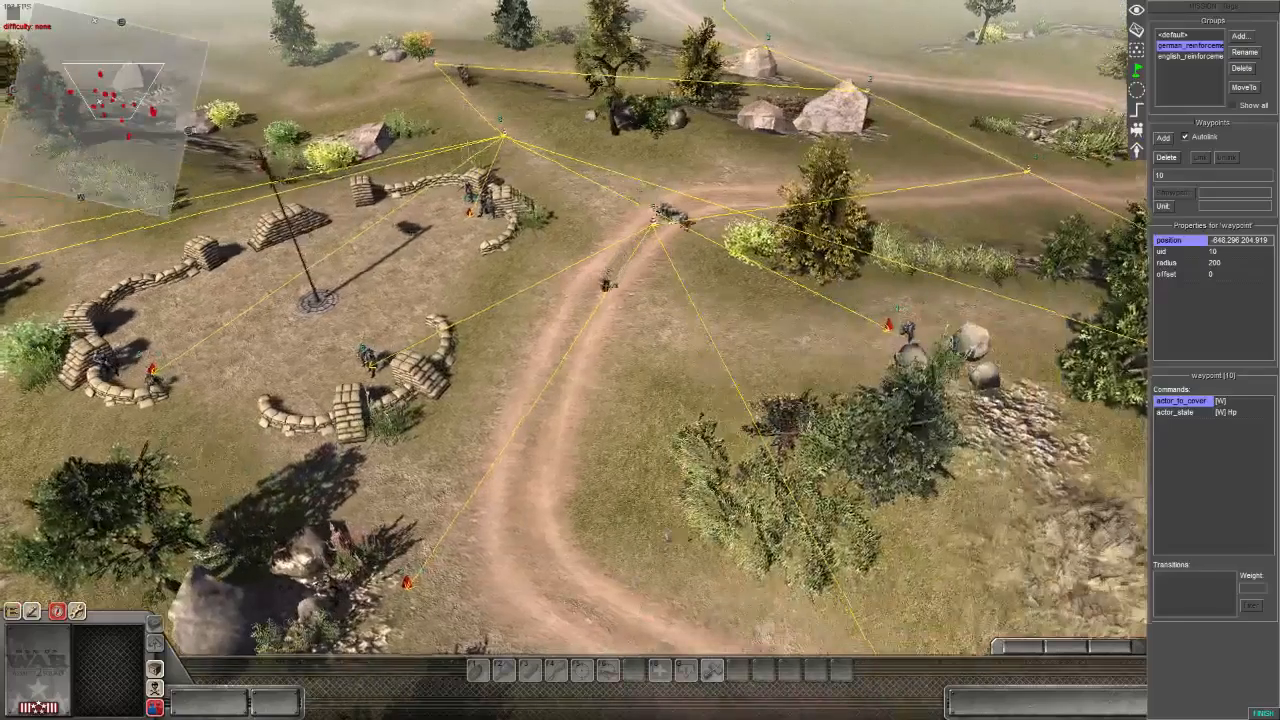
middle_click_drag(640, 360, 310, 410)
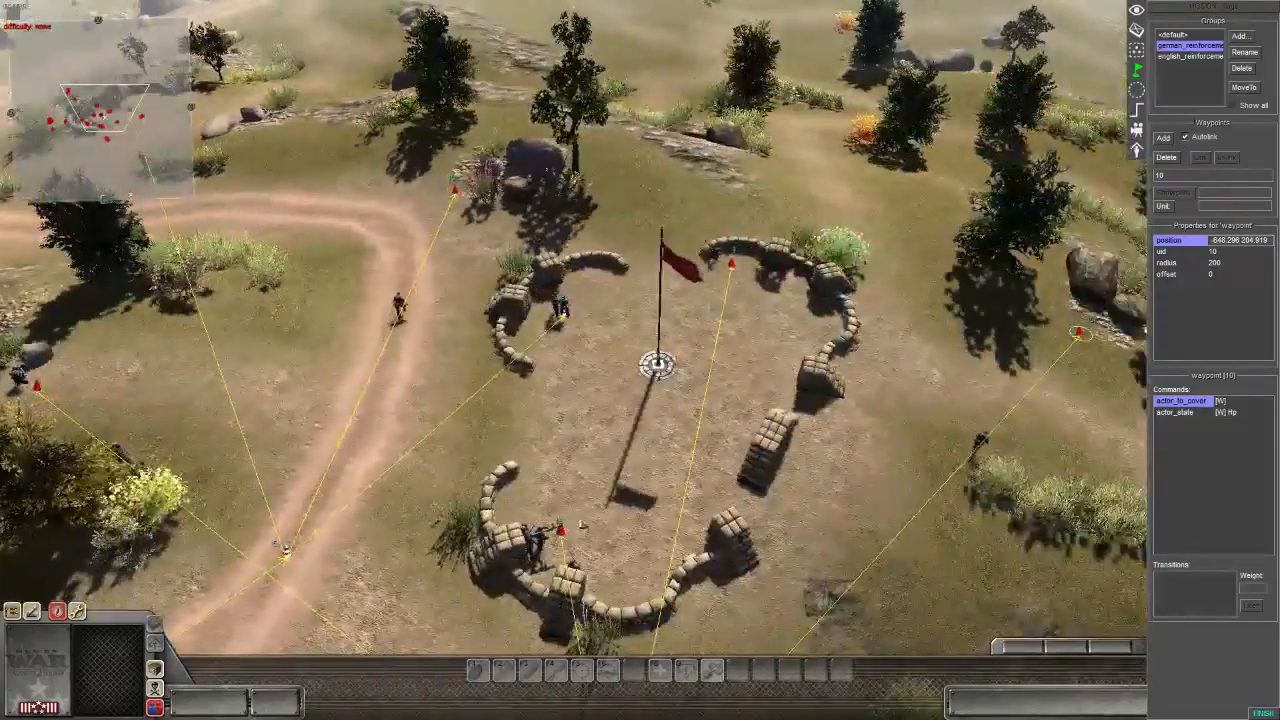
key("Right")
key("Down")
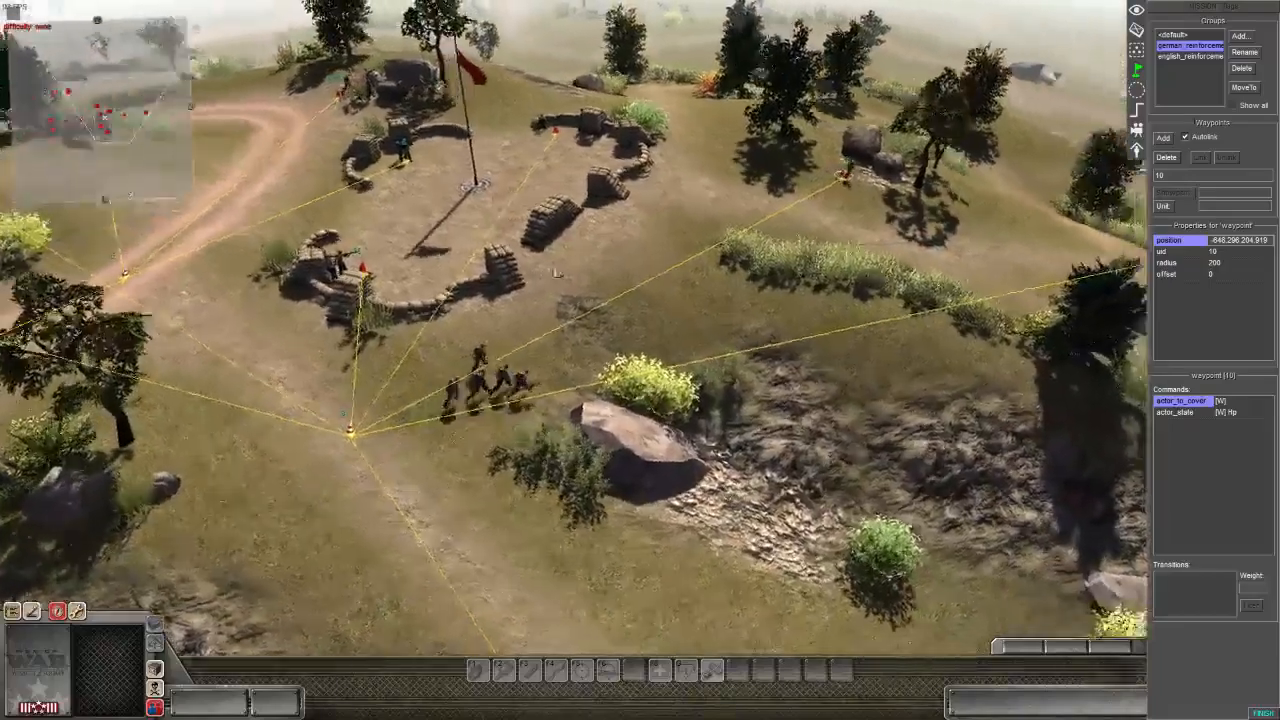
- Inspect the soldiers' cover positions at the end waypoints, from the road bend and outlying rocks back to the flag
middle_click_drag(556, 272, 620, 295)
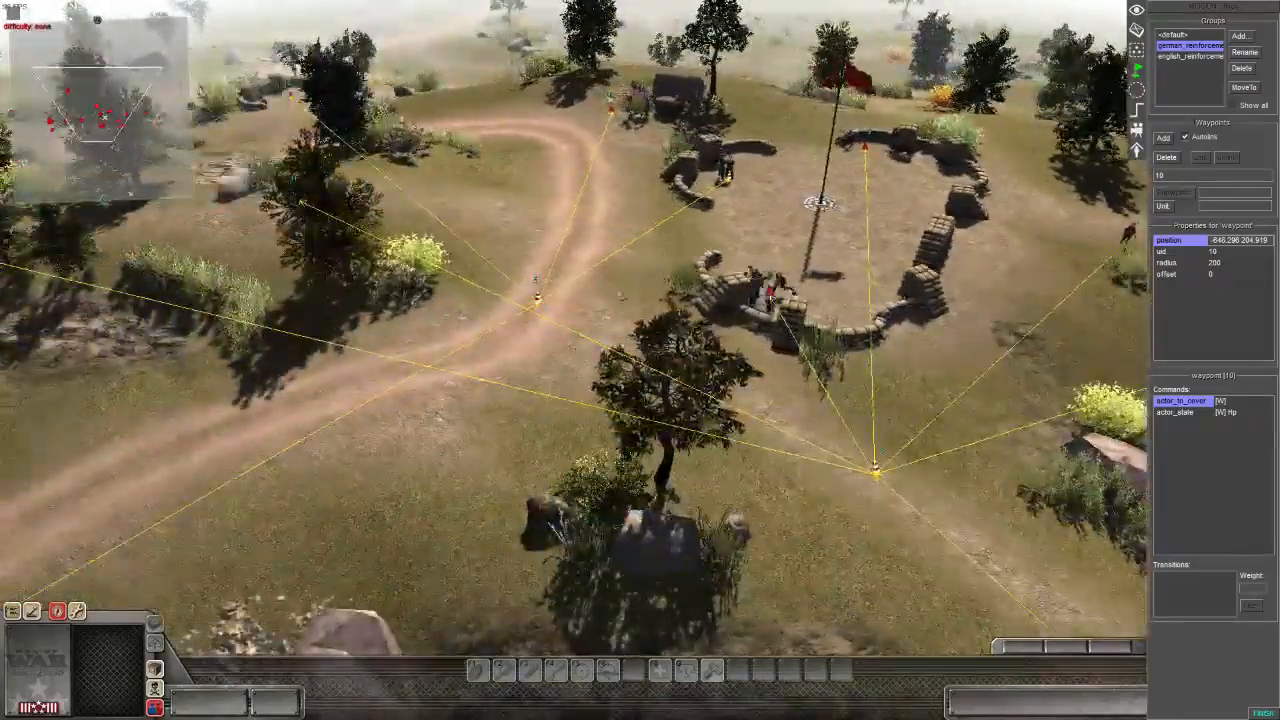
middle_click_drag(536, 282, 720, 338)
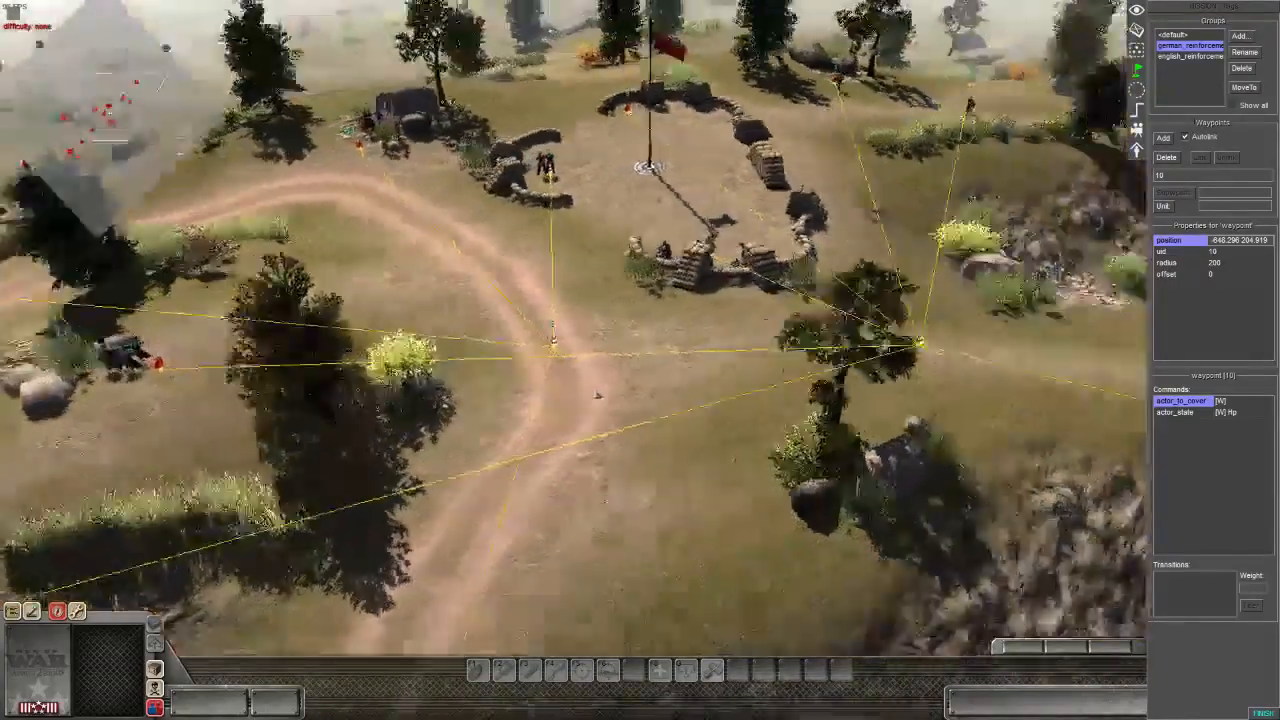
middle_click_drag(598, 395, 865, 269)
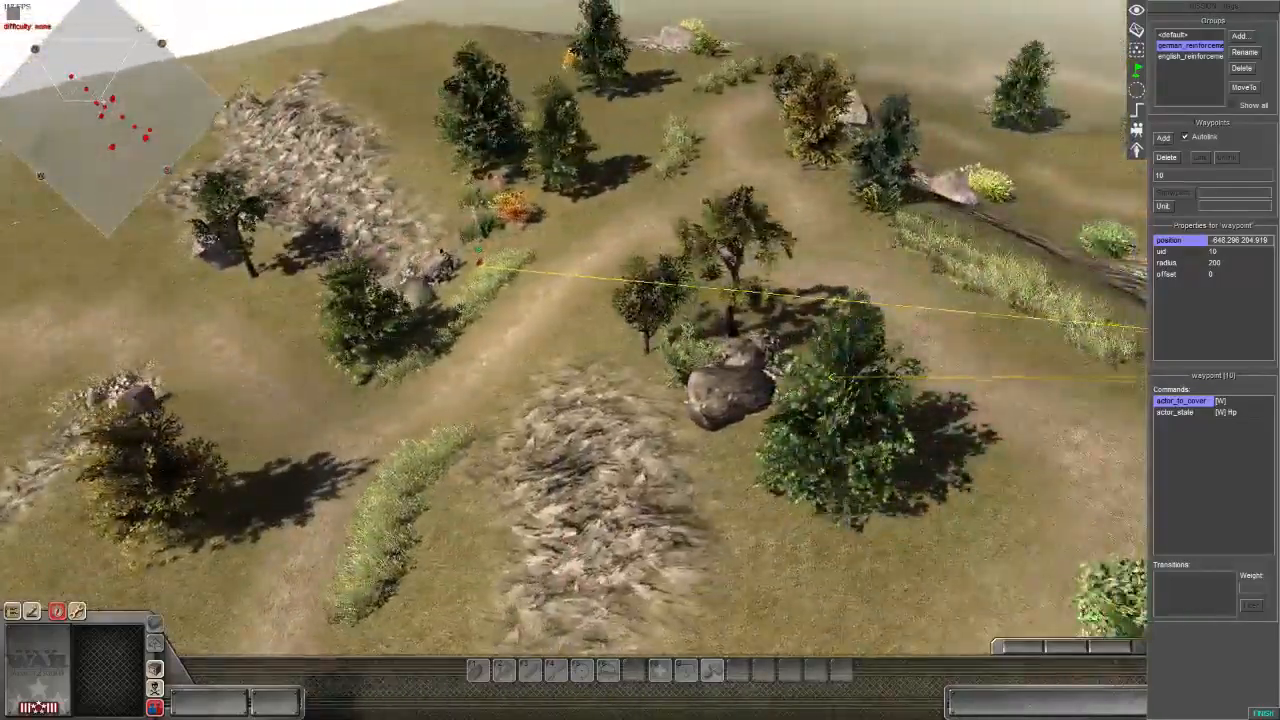
middle_click_drag(640, 360, 560, 360)
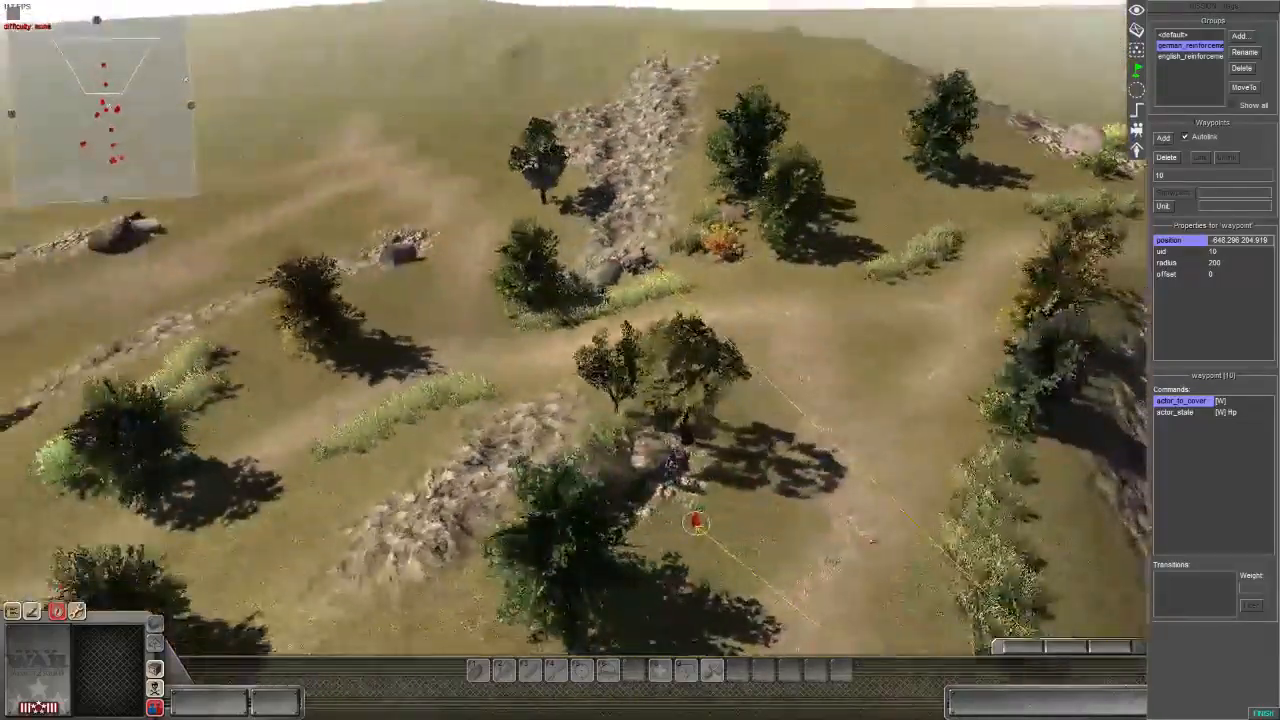
middle_click_drag(640, 360, 570, 330)
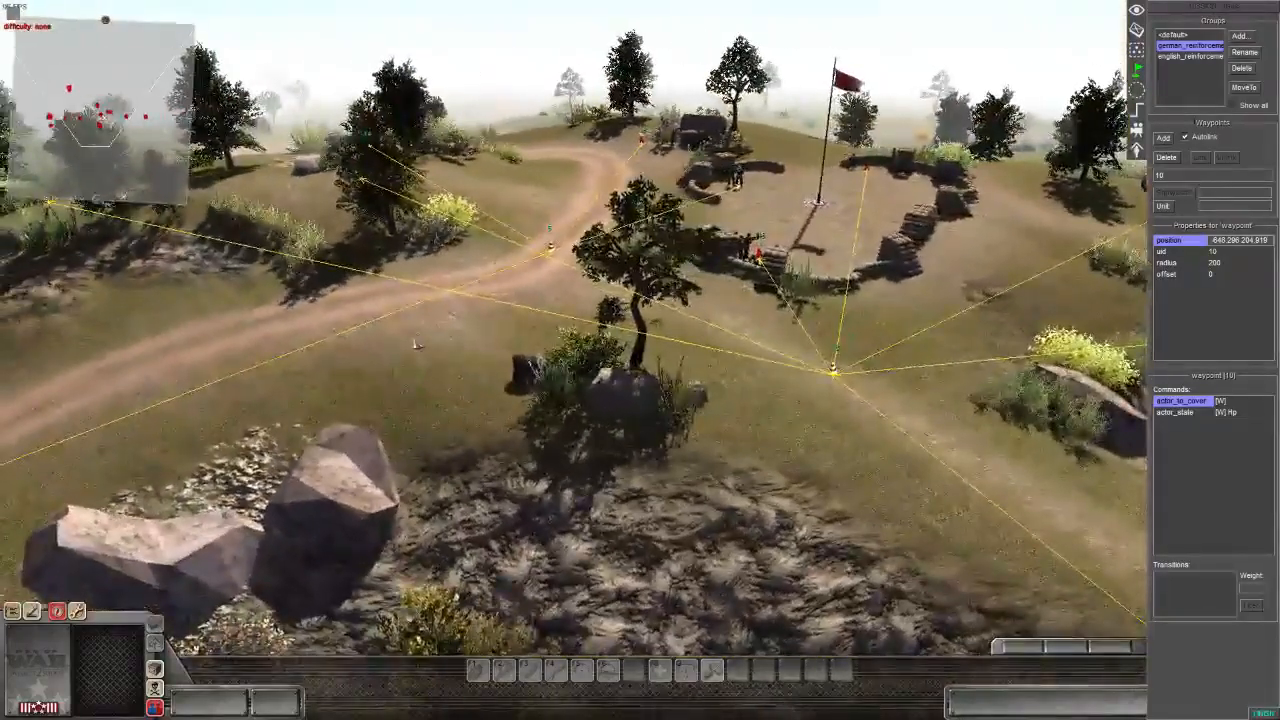
middle_click_drag(640, 360, 560, 360)
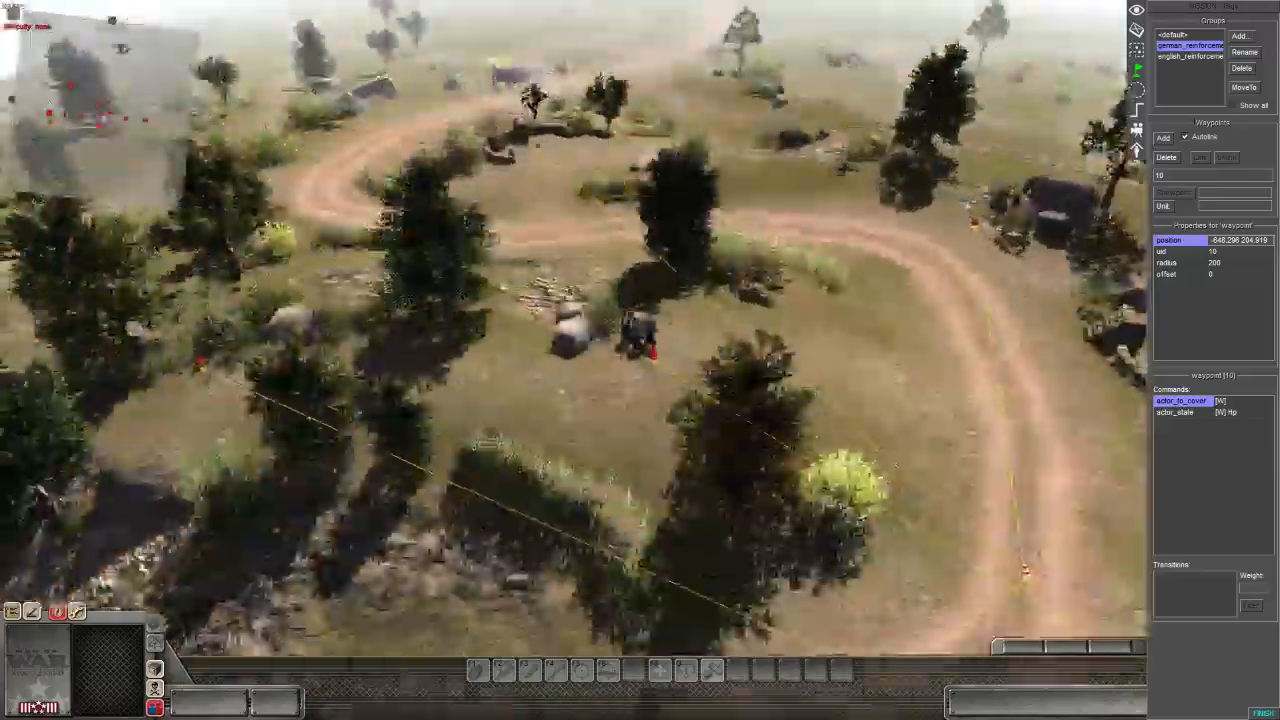
key("Right")
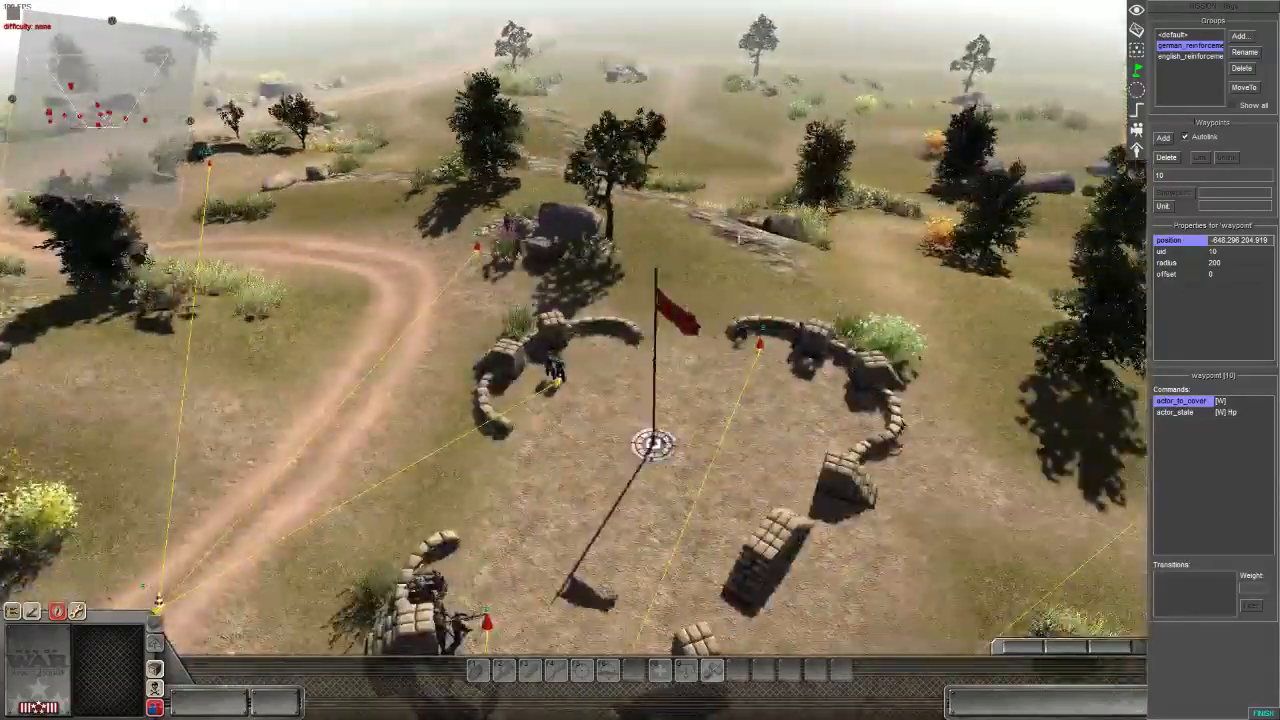
key("Down")
middle_click_drag(878, 229, 533, 361)
key("Right")
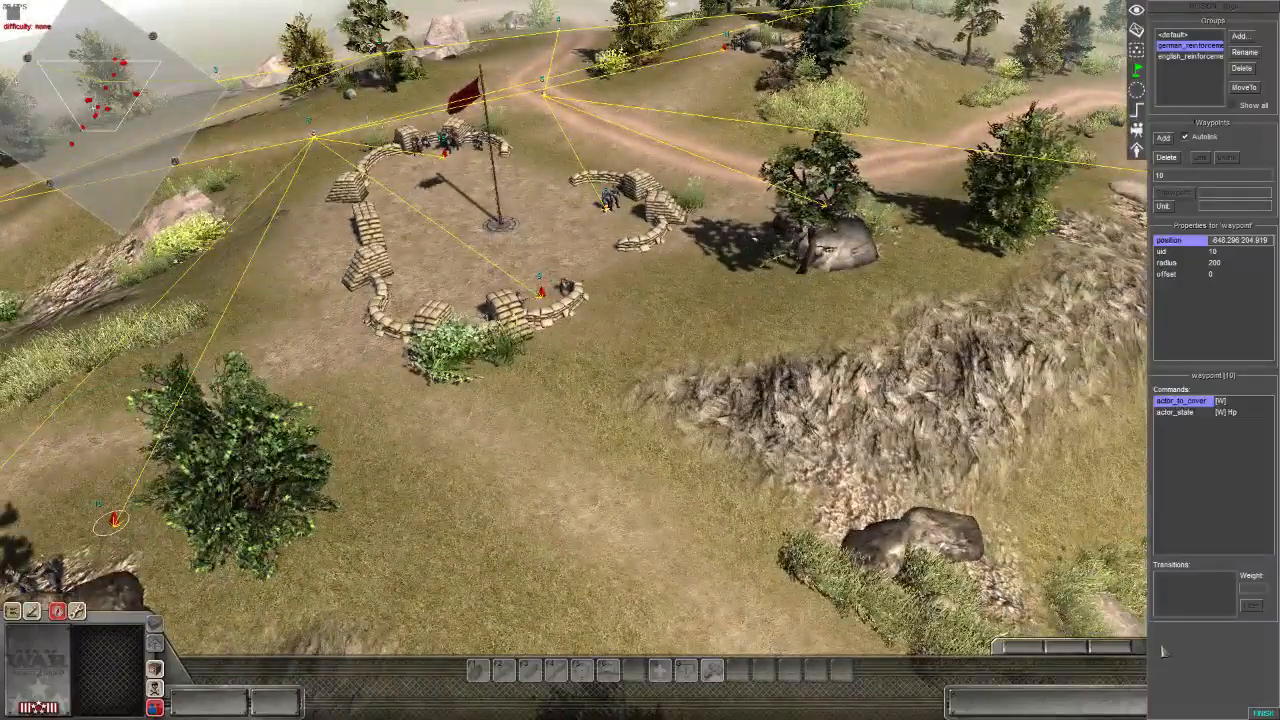
- End the test mission and return to editing the area around the flag
left_click(1263, 713)
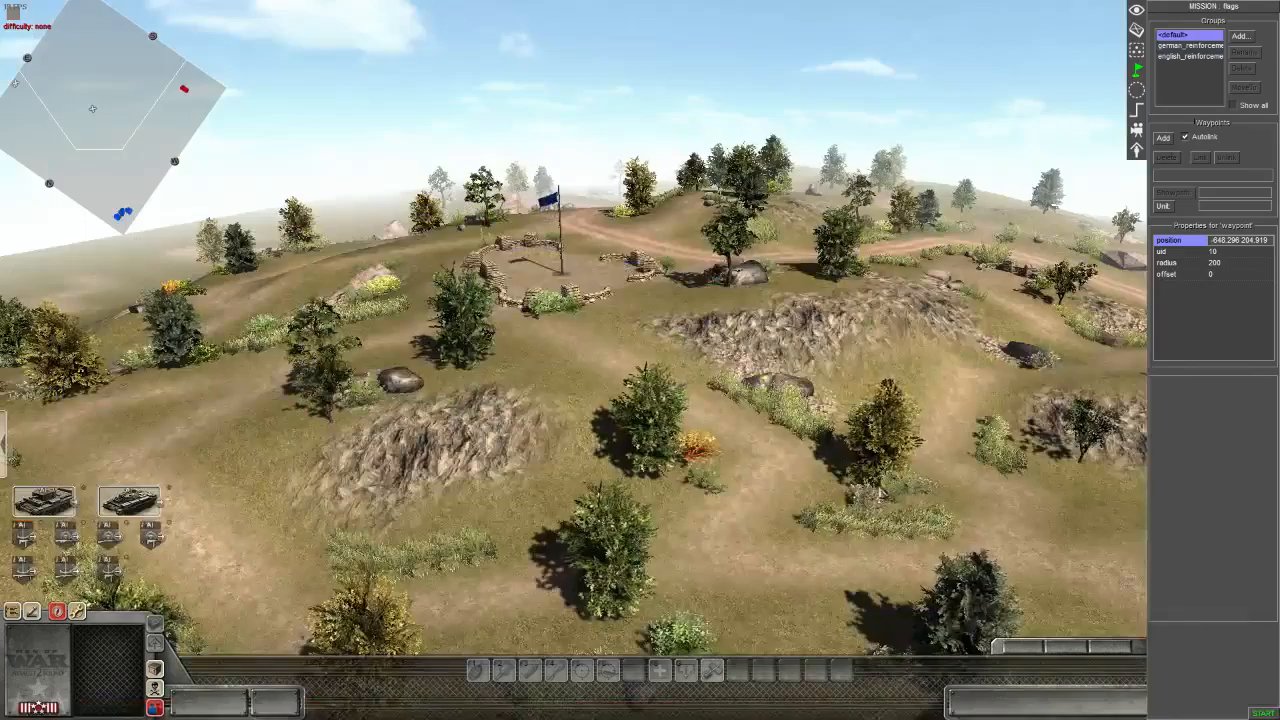
key("Up")
middle_click_drag(765, 350, 673, 370)
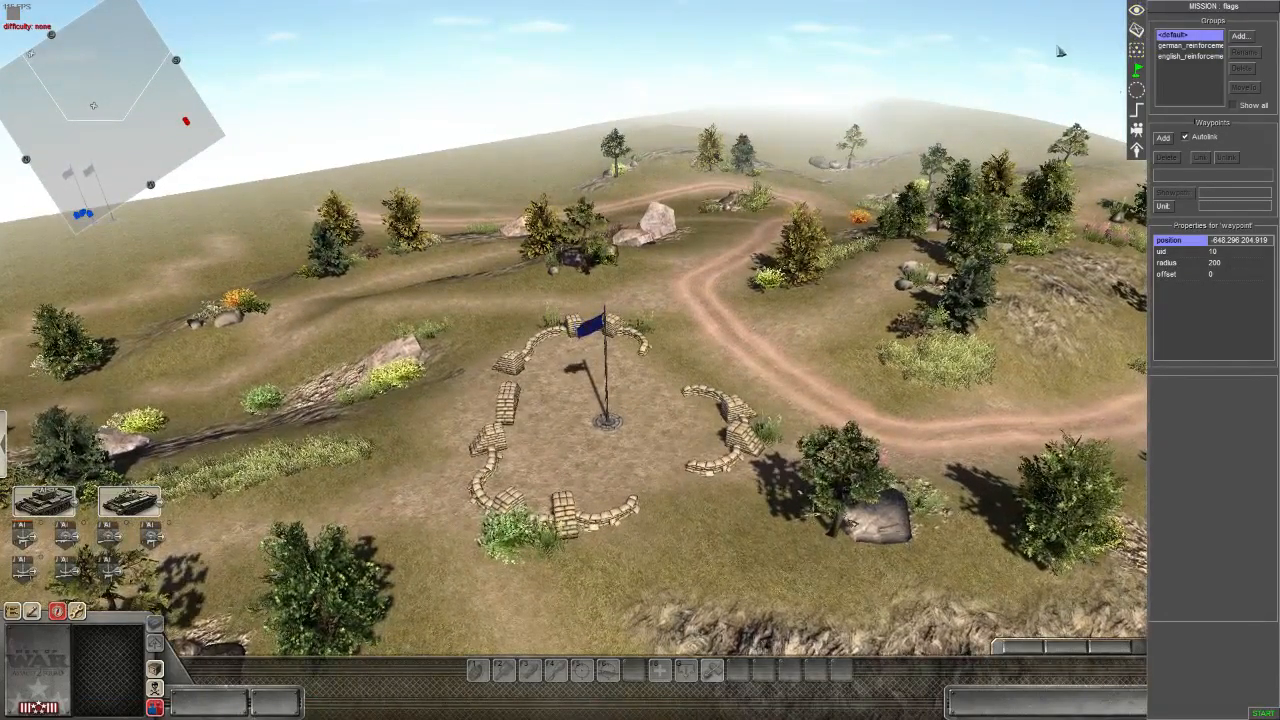
- Place a German tankman from the human mp ger units beside the dirt road near the flag
left_click(1137, 31)
middle_click_drag(1022, 96, 1136, 93)
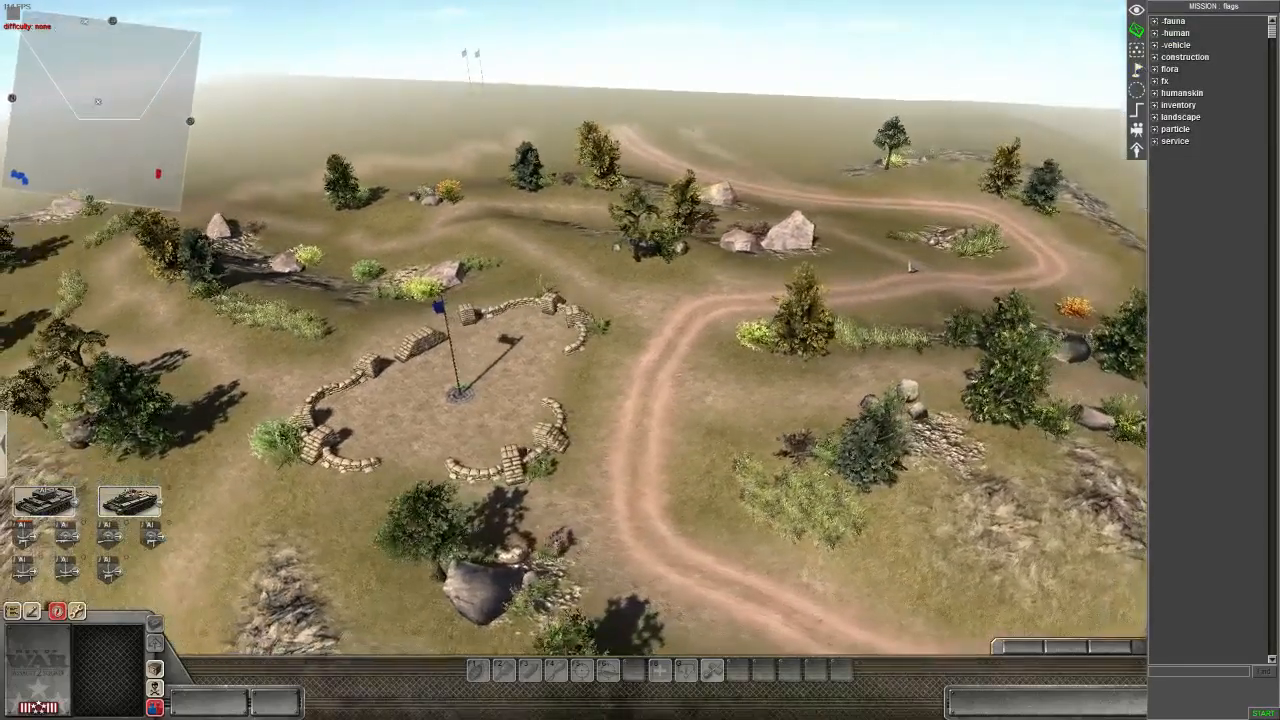
left_click(1155, 34)
left_click(1165, 57)
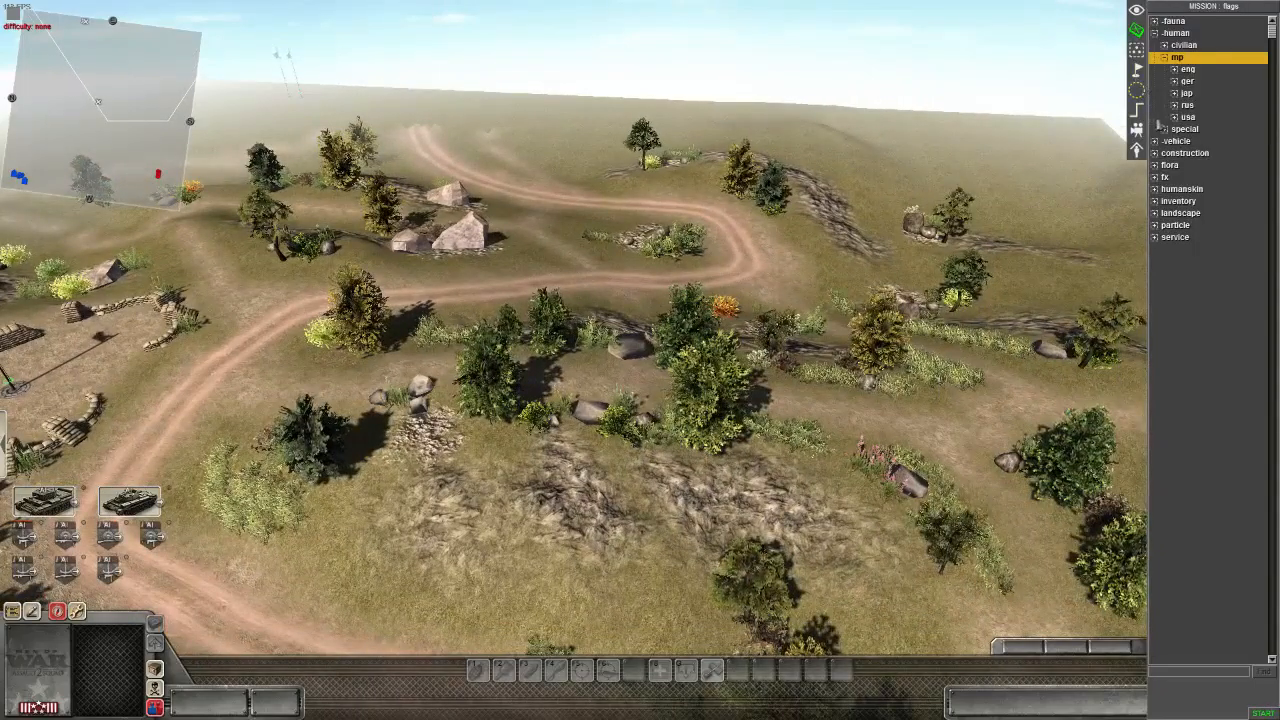
left_click(1186, 81)
scroll(1205, 337, "down", 3)
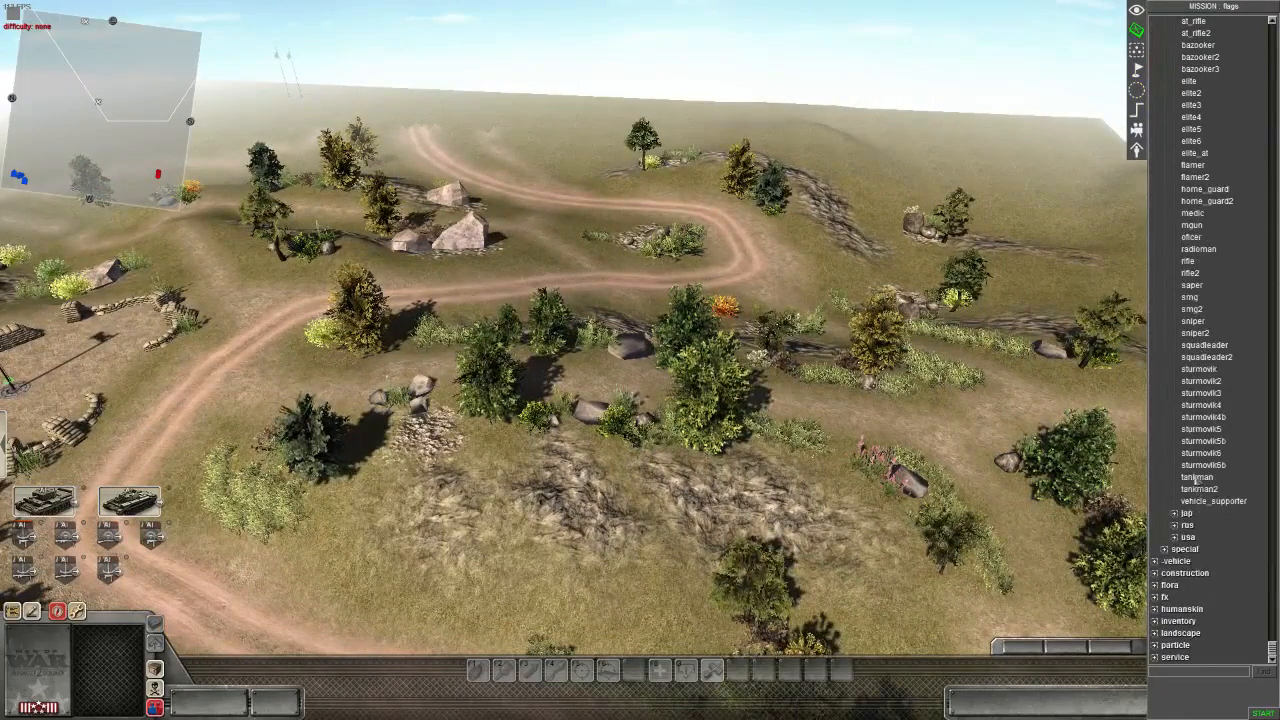
left_click(1198, 478)
scroll(669, 522, "up", 5)
left_click(864, 490)
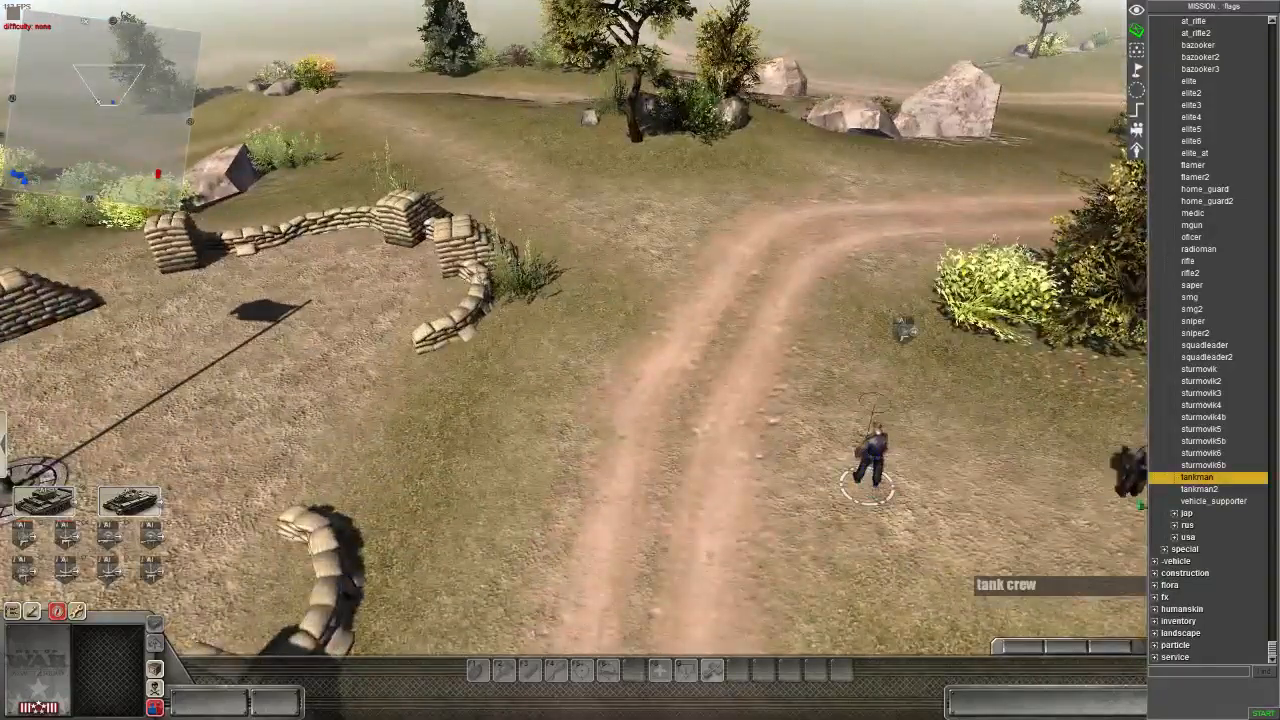
- Add a tankman2 beside the first tankman, and place another tankman and tankman2 pair across the road near the sandbags
left_click(1194, 490)
left_click(925, 478)
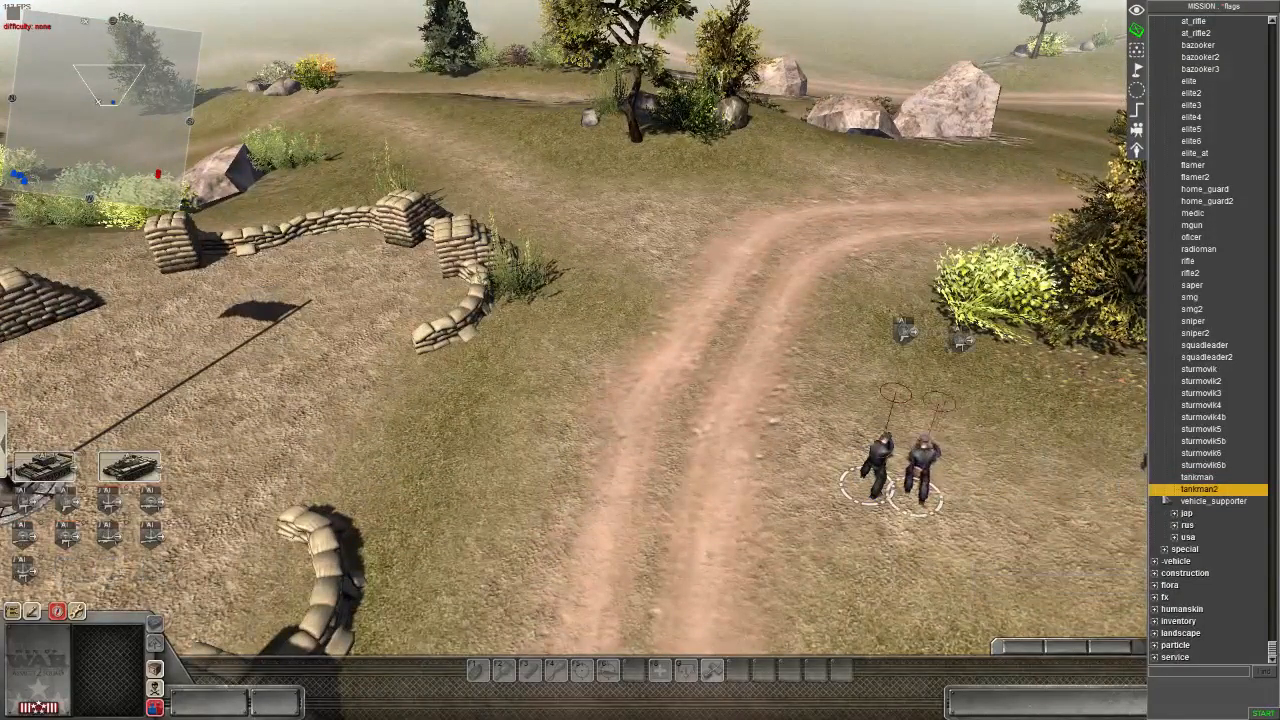
left_click(1197, 477)
left_click(468, 452)
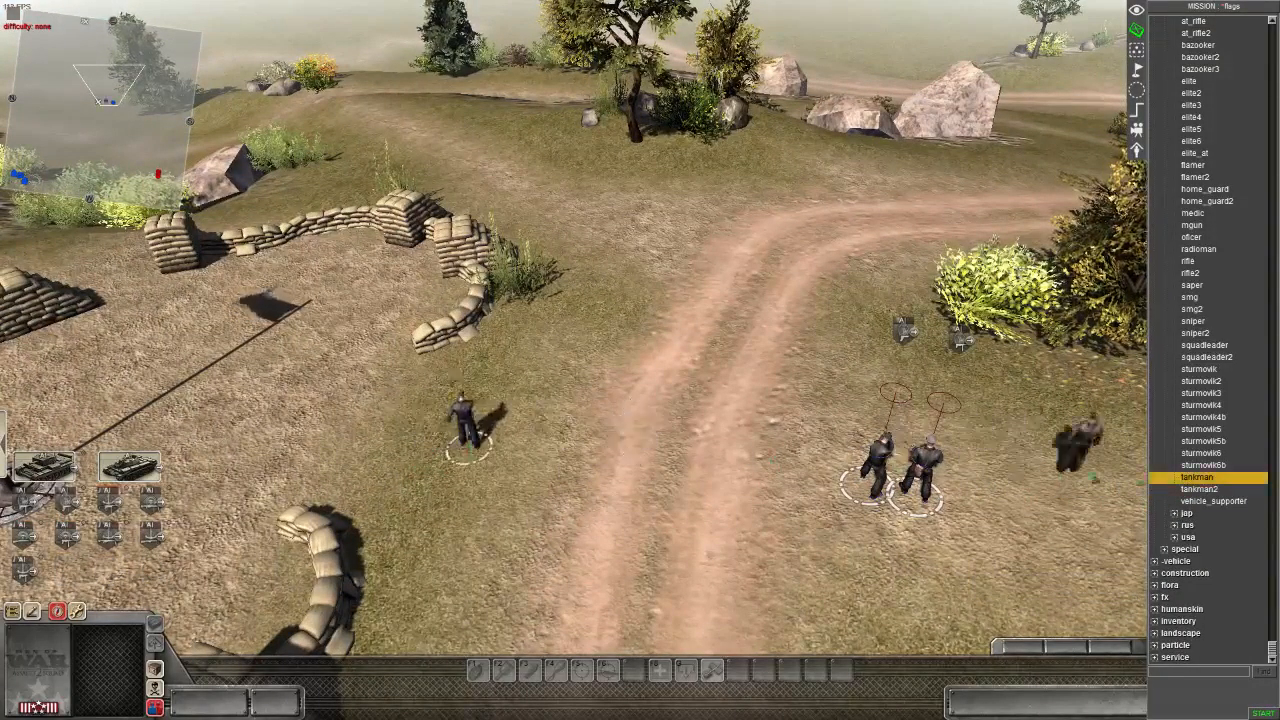
left_click(1198, 489)
left_click(525, 456)
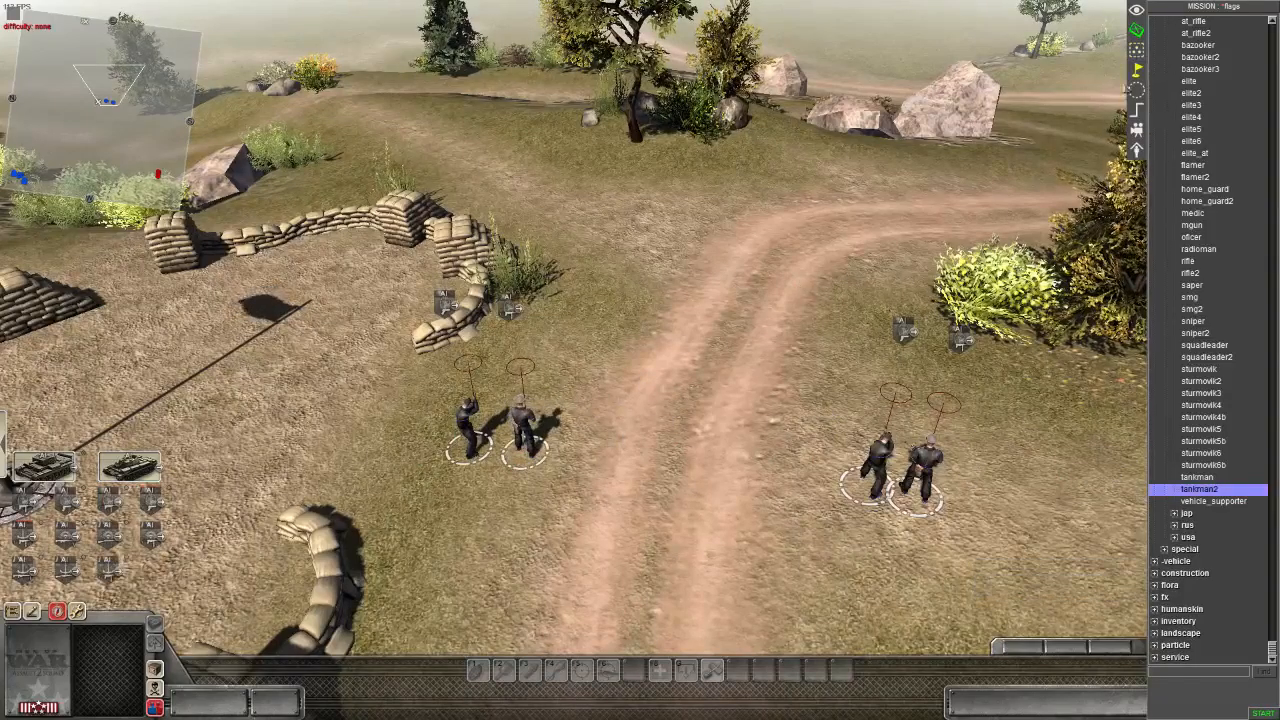
- Place an mg42_stan heavy machine gun beside the two tank crewmen near the sandbags
scroll(1199, 86, "up", 3)
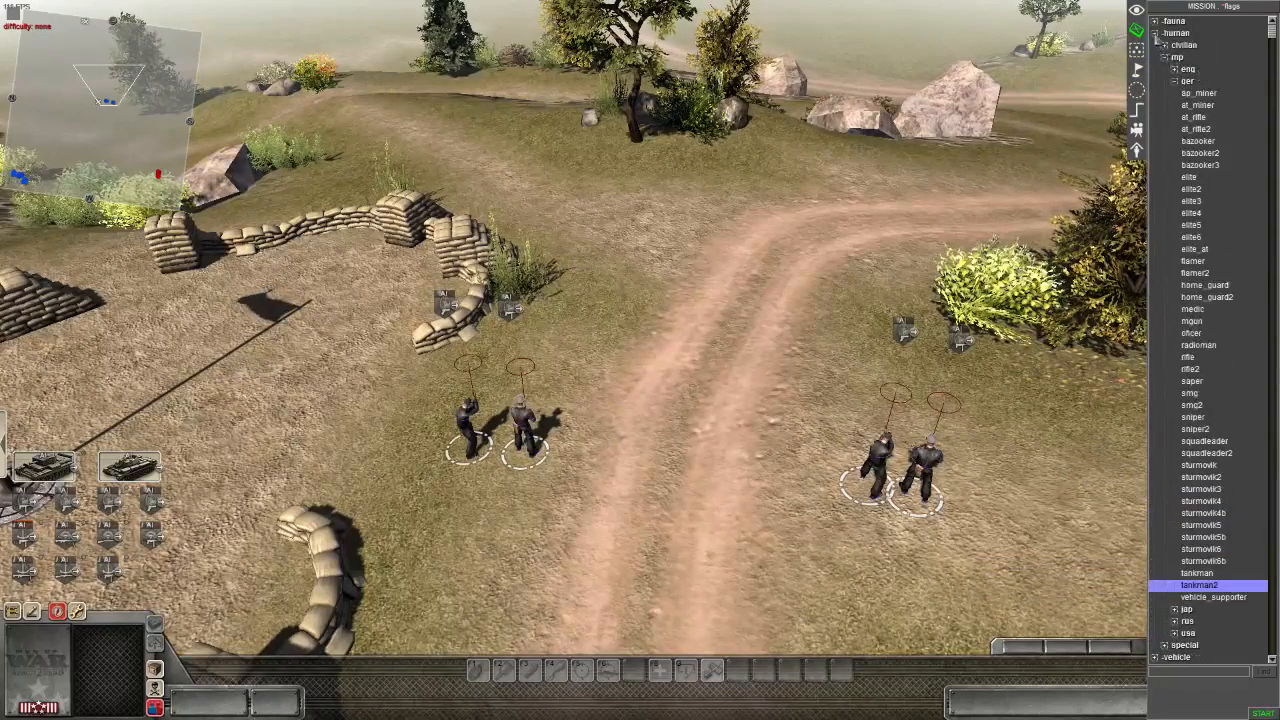
left_click(1155, 35)
left_click(1155, 45)
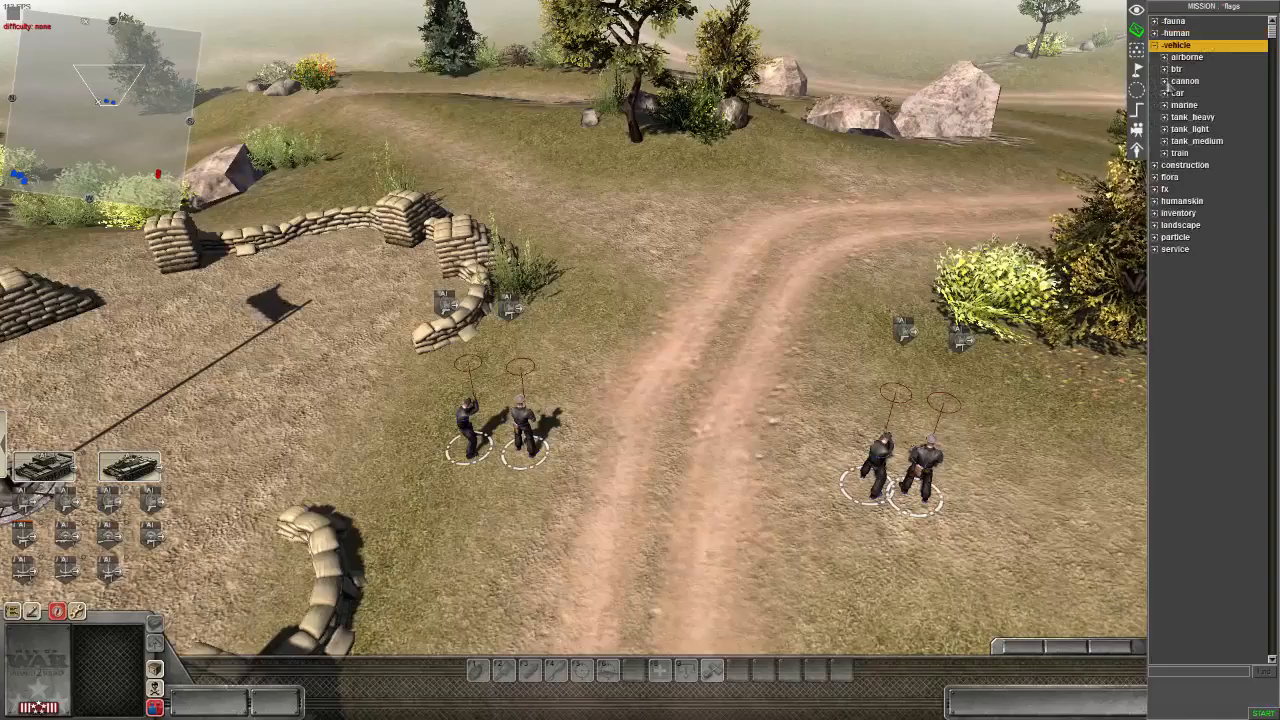
left_click(1164, 81)
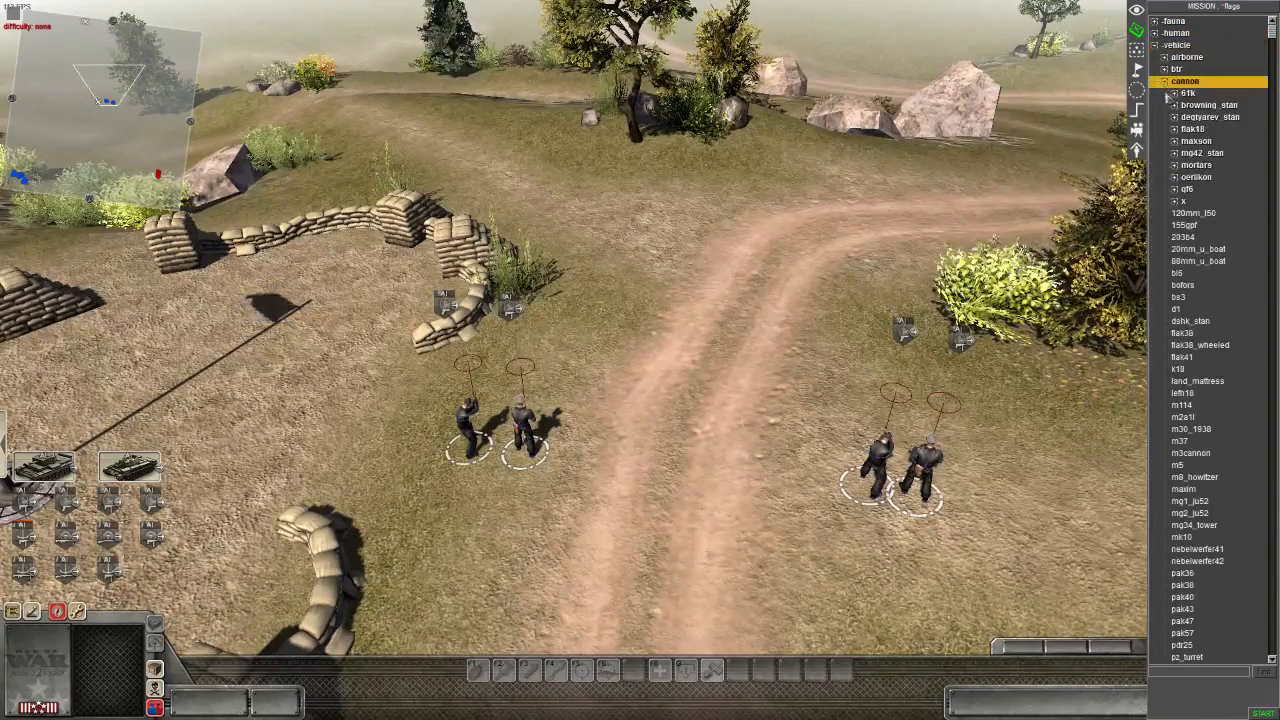
left_click(1174, 153)
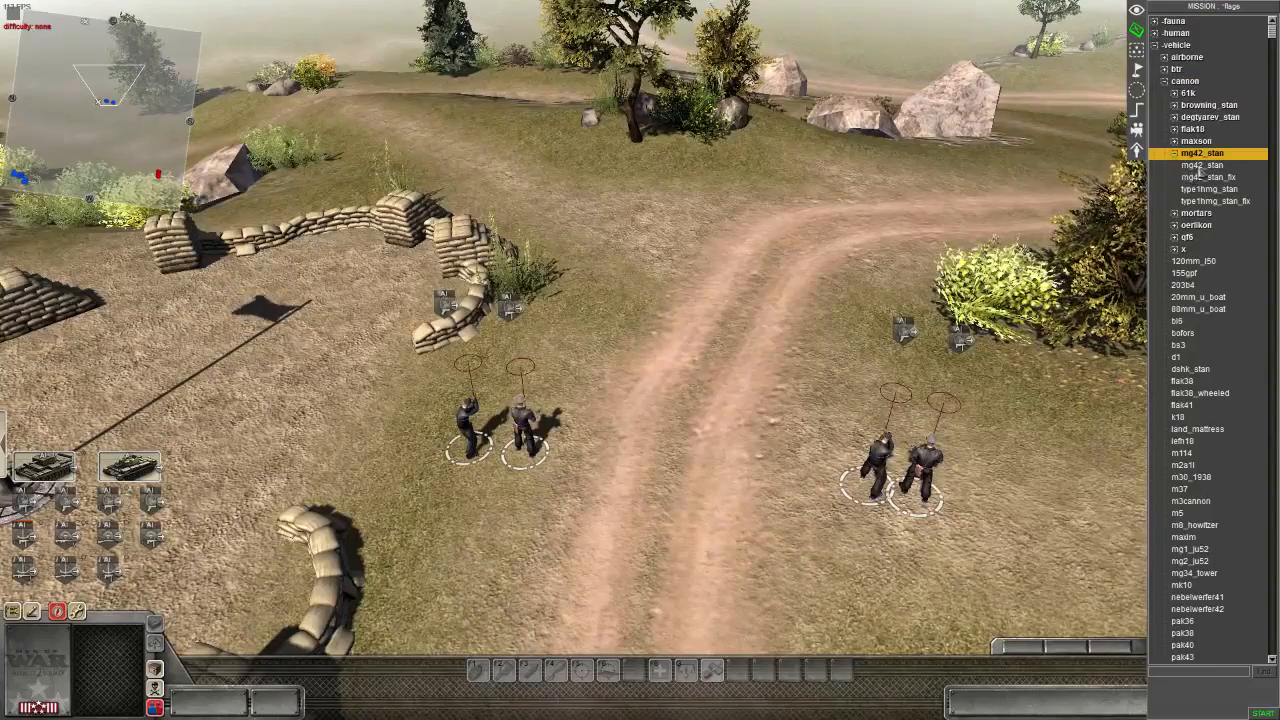
left_click(1200, 165)
scroll(620, 466, "up", 3)
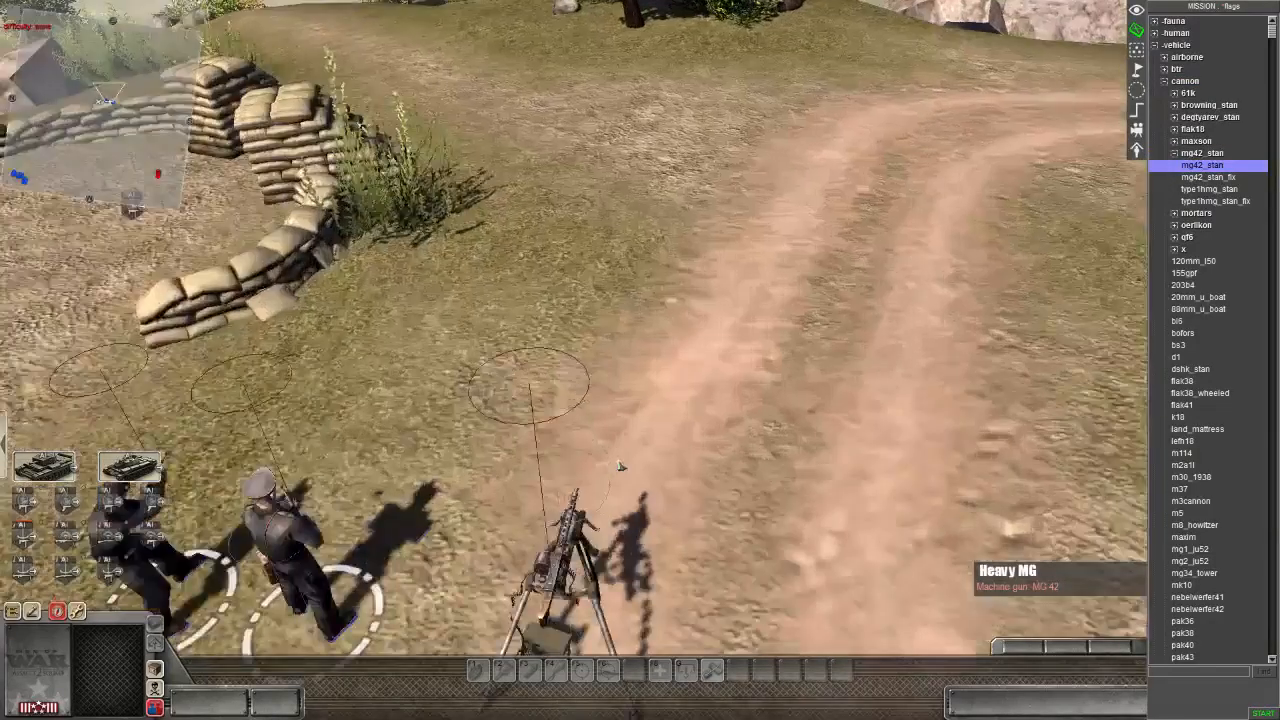
middle_click_drag(620, 466, 560, 400)
- Try a type1hmg_stan machine gun next to the MG42 and delete it
left_click(1194, 190)
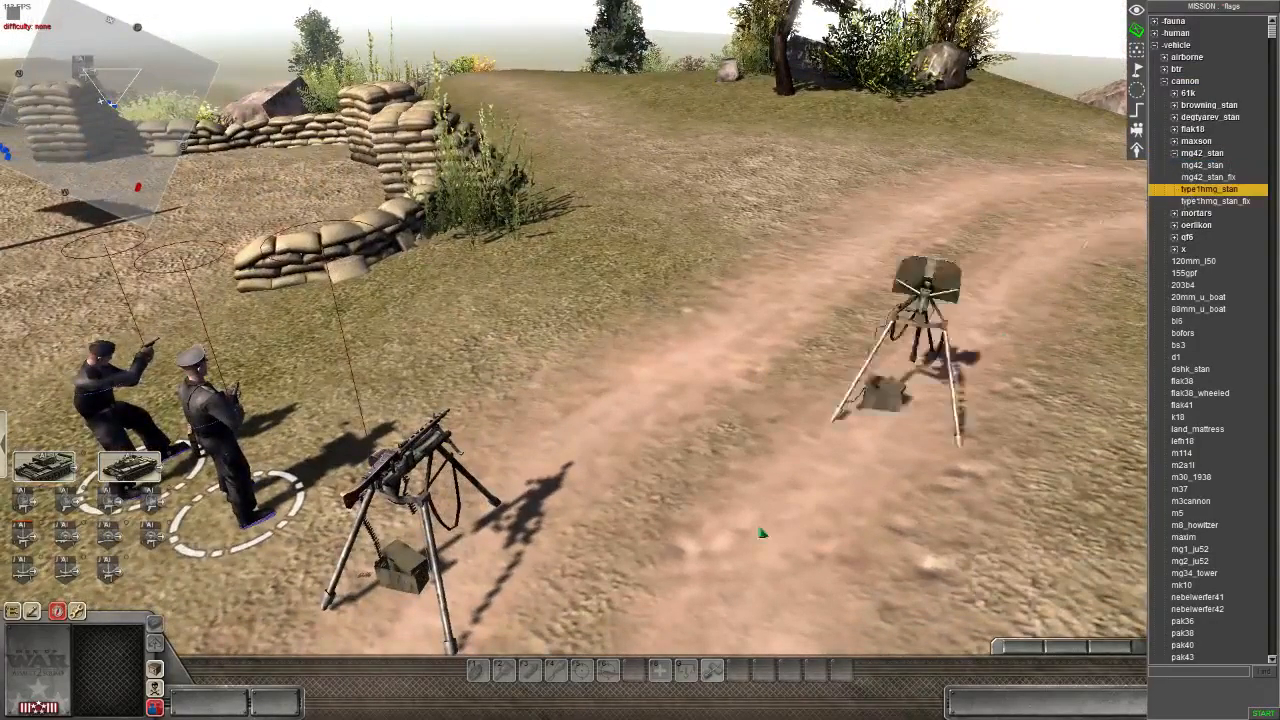
left_click(618, 594)
middle_click_drag(618, 594, 526, 602)
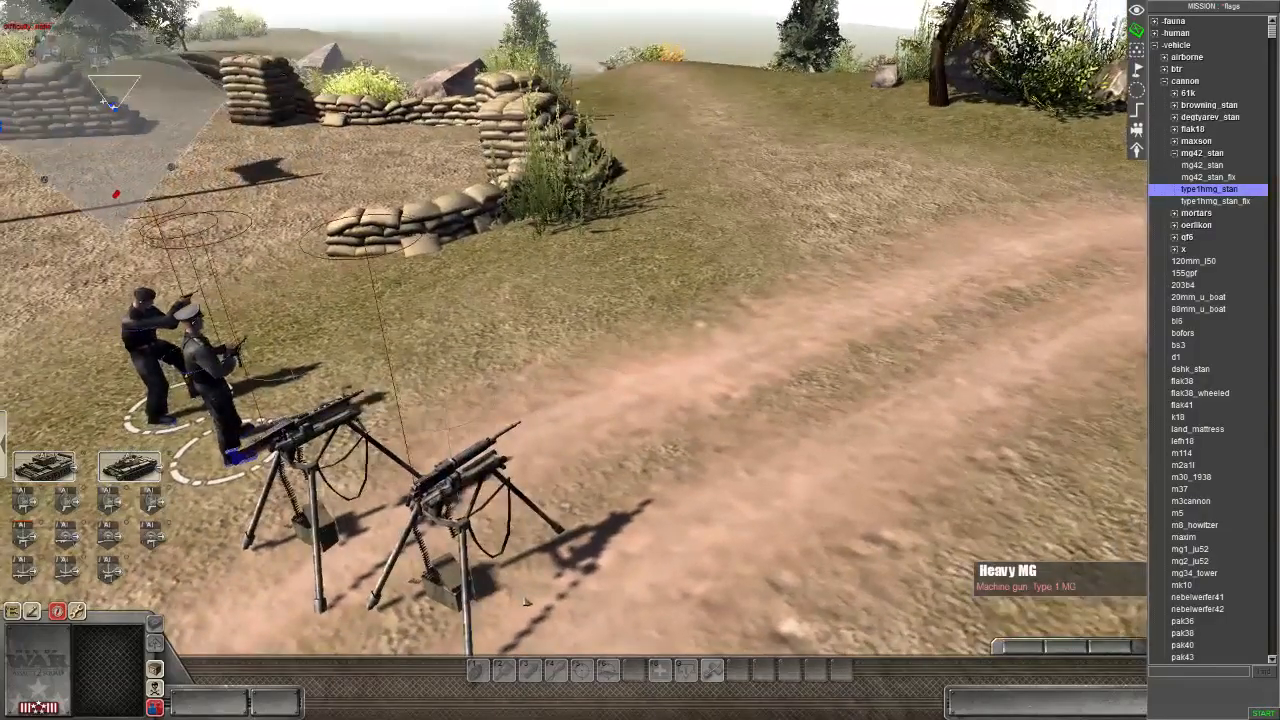
left_click_drag(505, 598, 553, 570)
key("Delete")
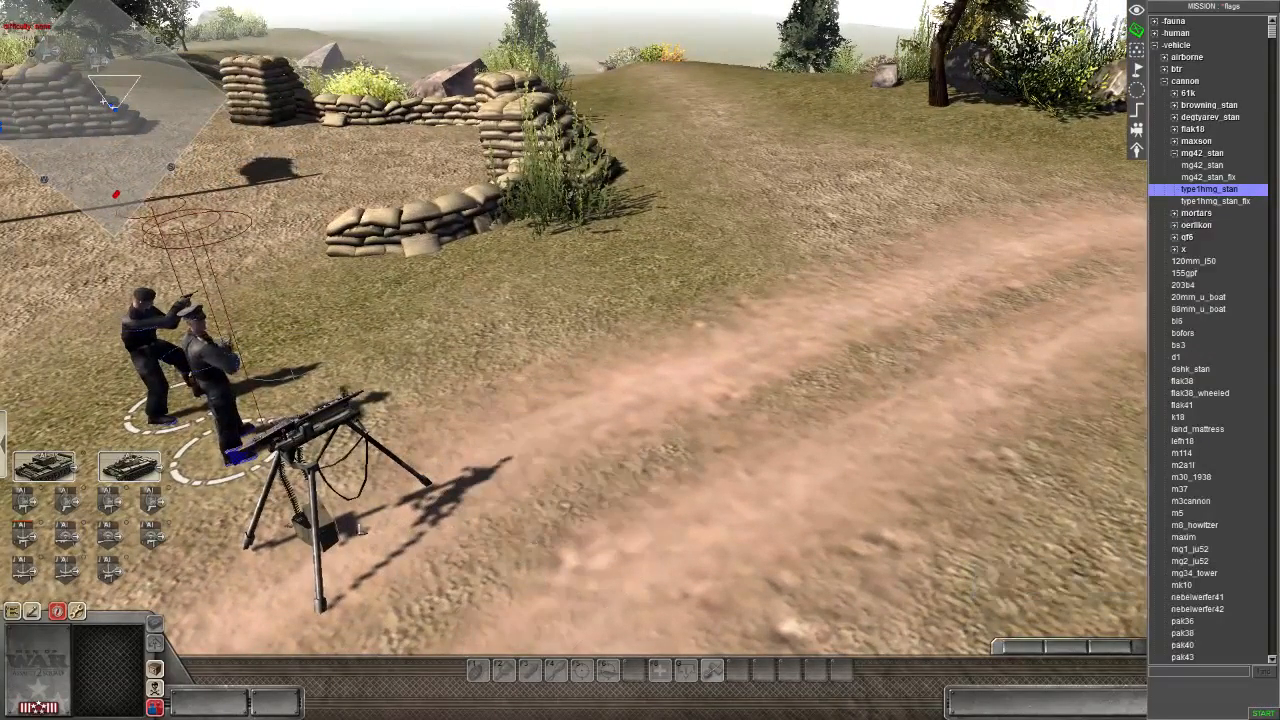
- Assign the four tank crewmen and the heavy MG together to player 1
left_click(326, 470)
scroll(326, 470, "down", 5)
middle_click_drag(326, 470, 400, 440)
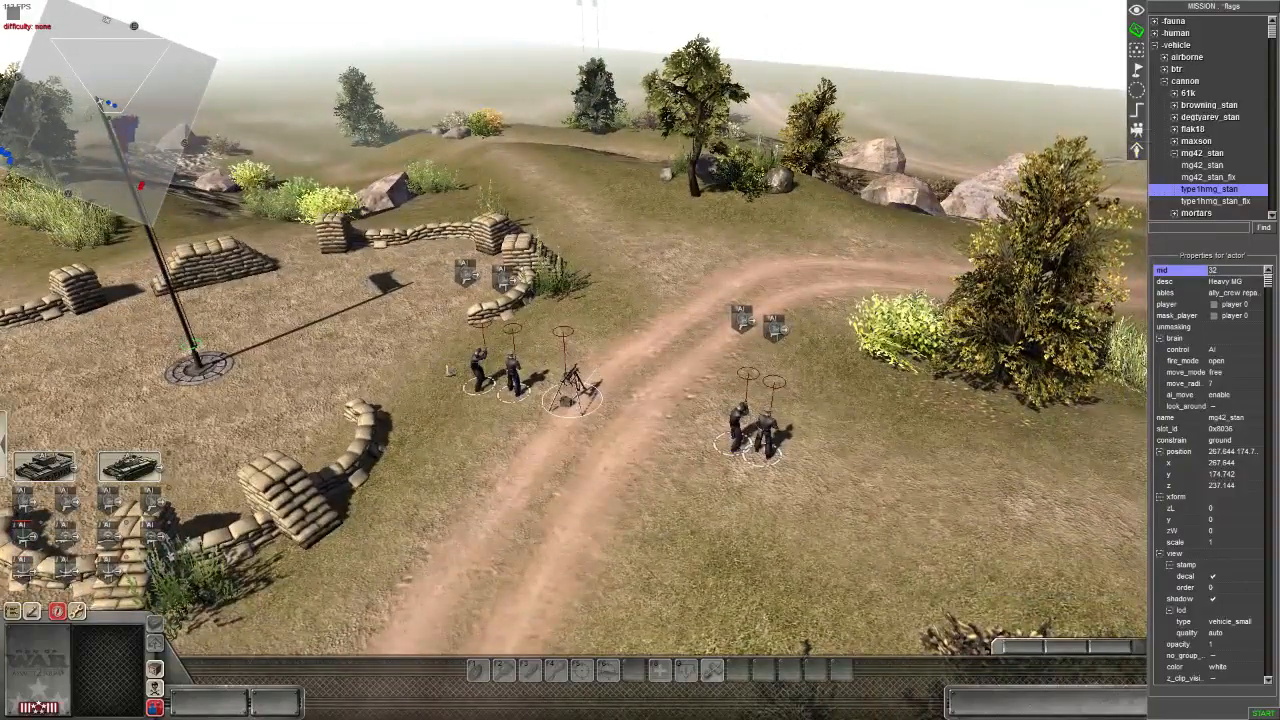
left_click_drag(434, 357, 788, 473)
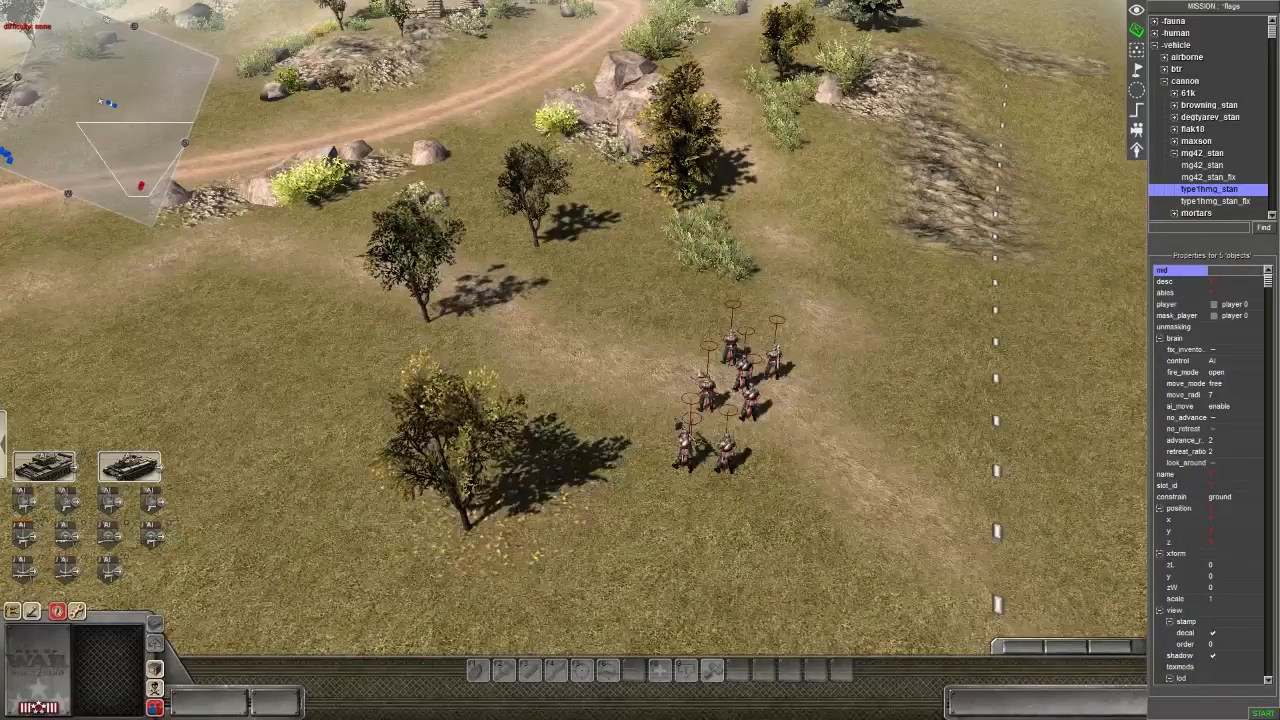
left_click_drag(677, 334, 774, 486)
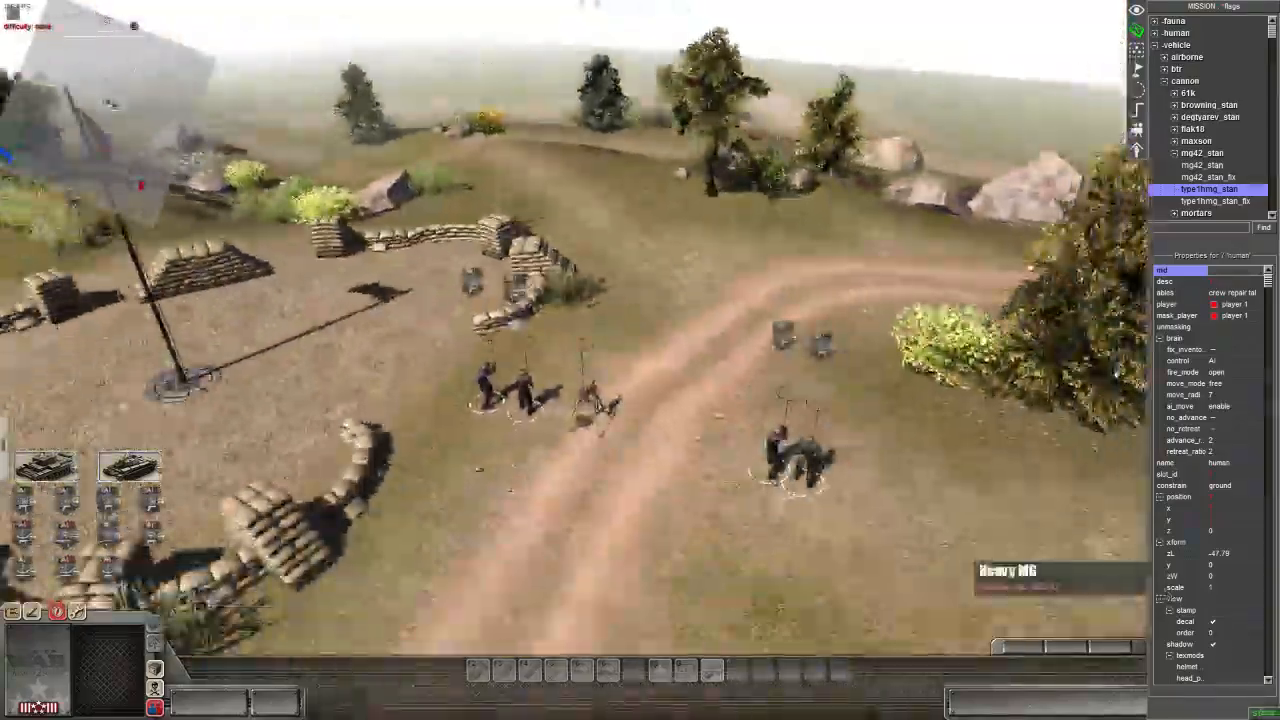
left_click_drag(432, 358, 831, 521)
left_click(1236, 305)
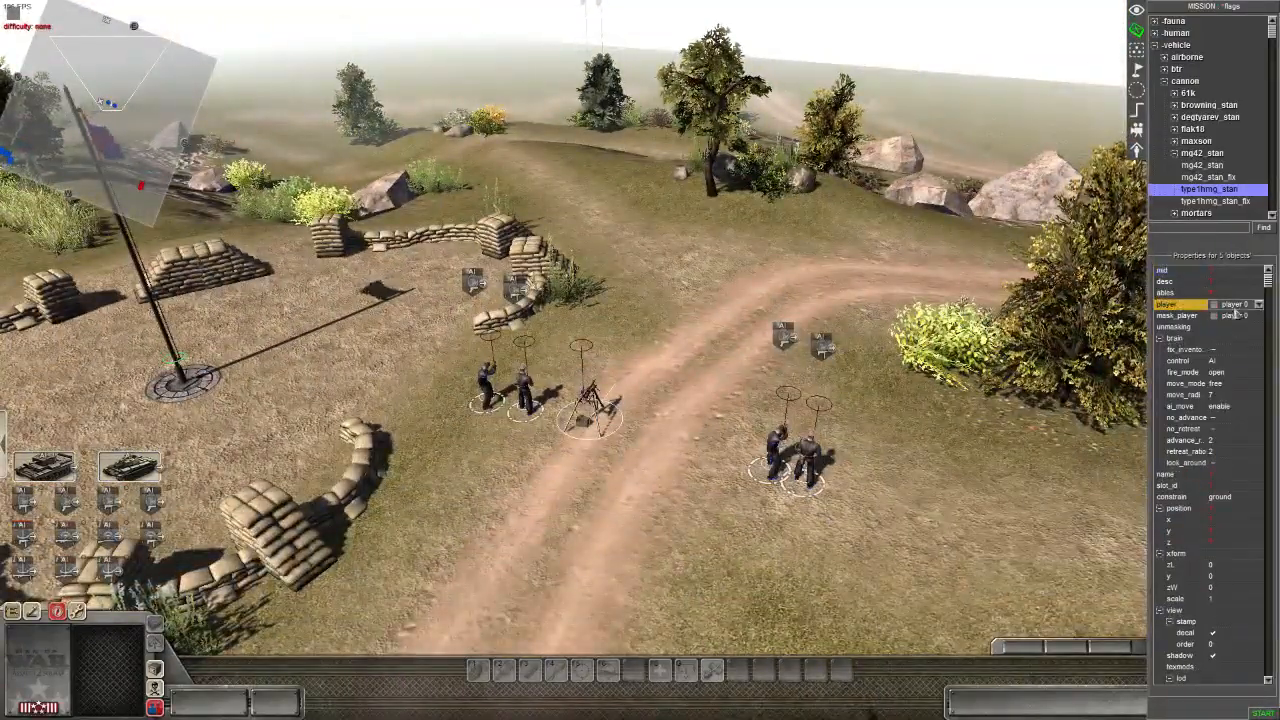
left_click(1237, 305)
left_click(1235, 337)
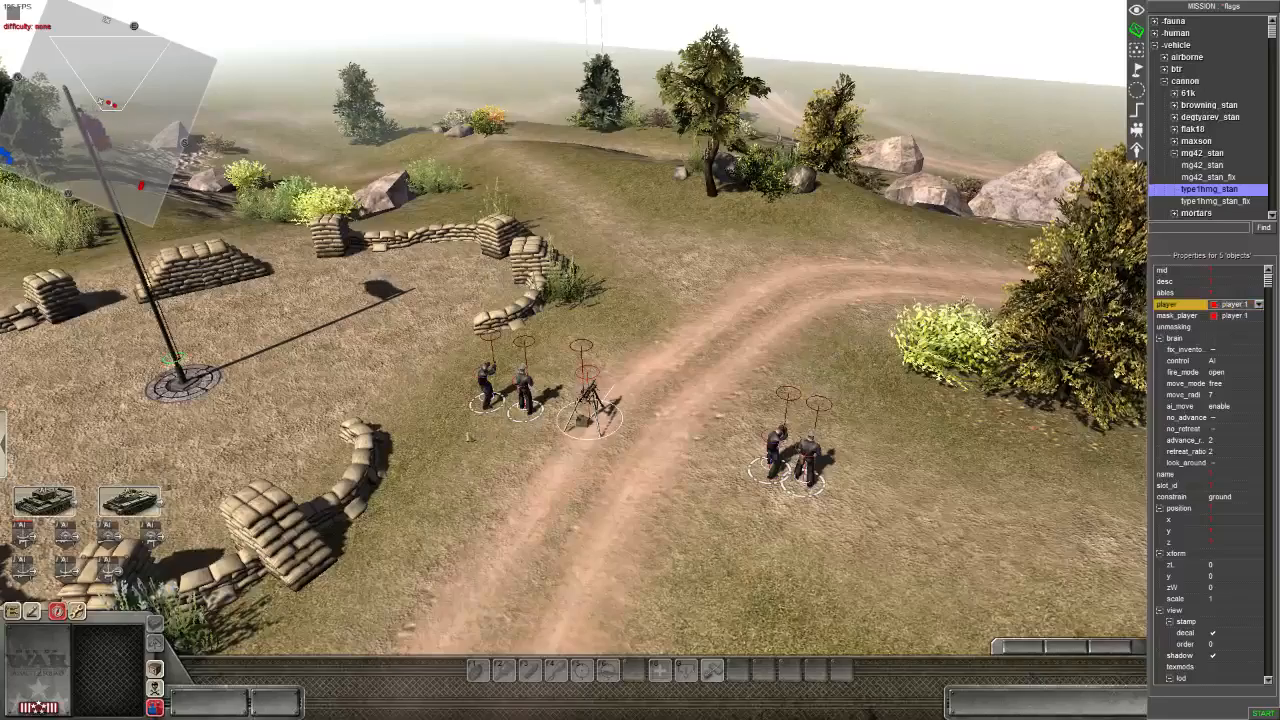
- Place a pak40 anti-tank gun from the cannon category among the trees and rocks overlooking the road
middle_click_drag(569, 276, 569, 310)
key("Down")
key("Right")
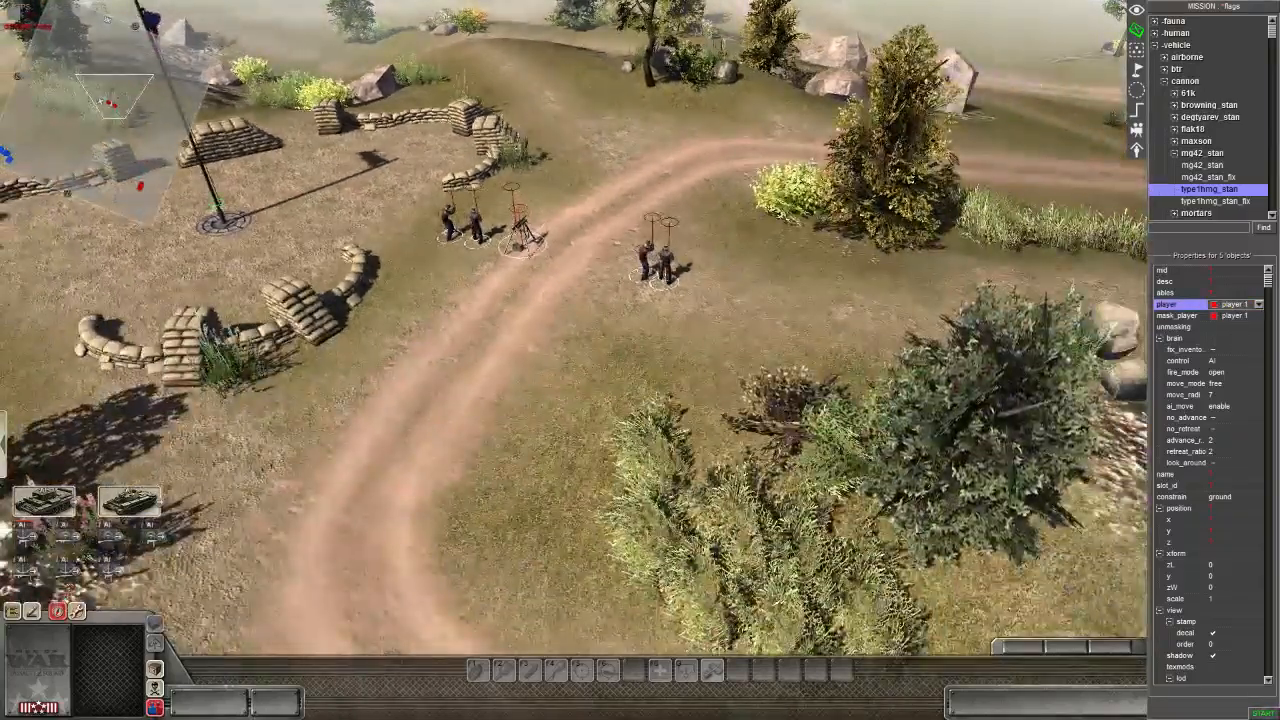
left_click(1176, 154)
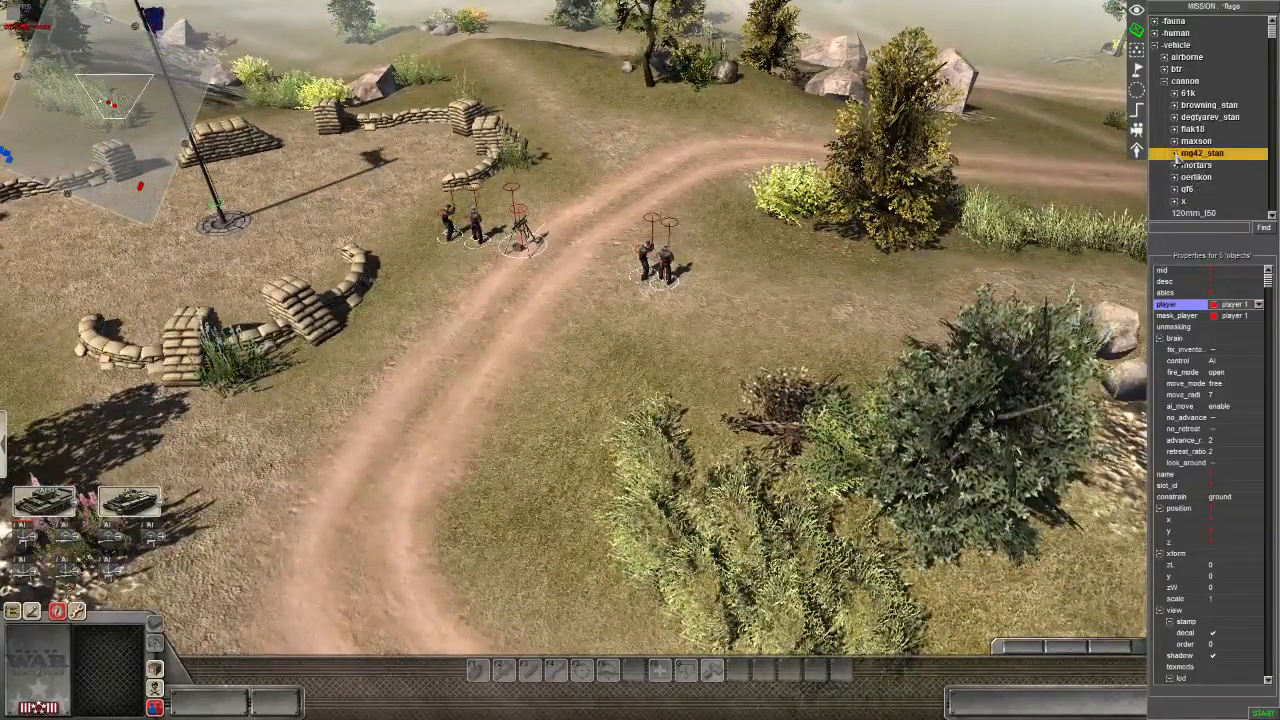
left_click(1170, 82)
scroll(1195, 140, "down", 5)
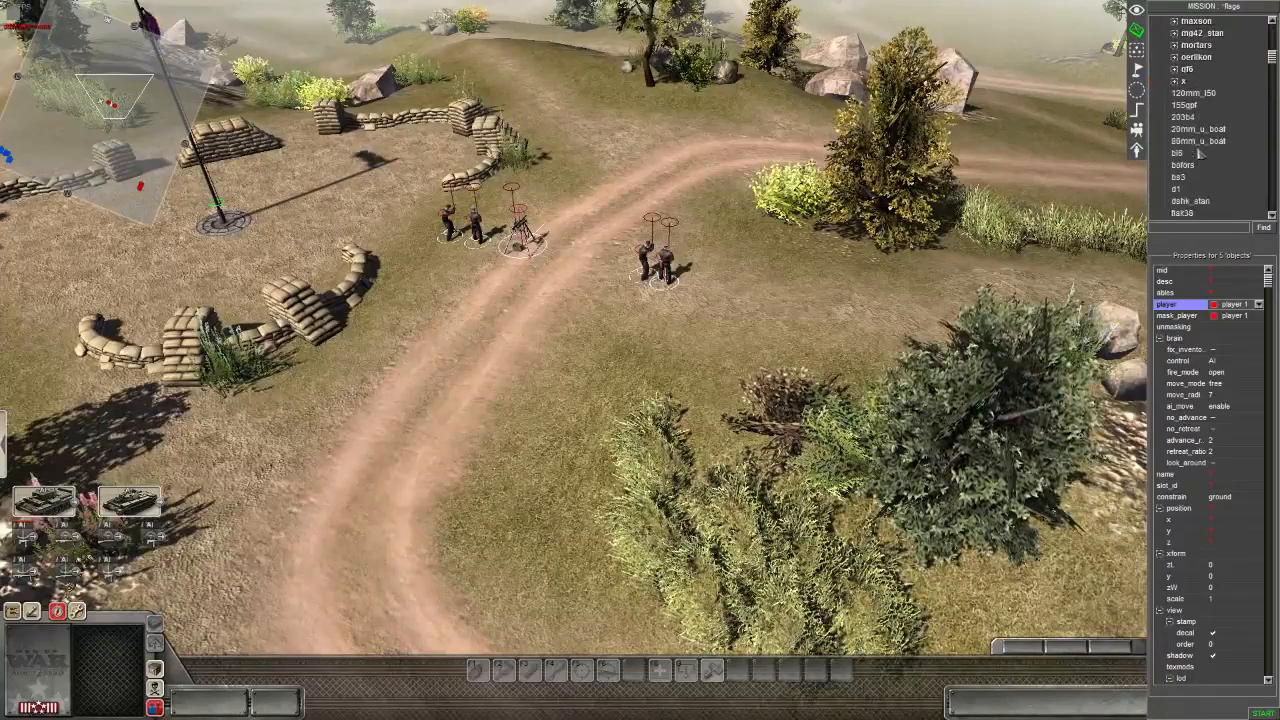
scroll(1200, 153, "down", 15)
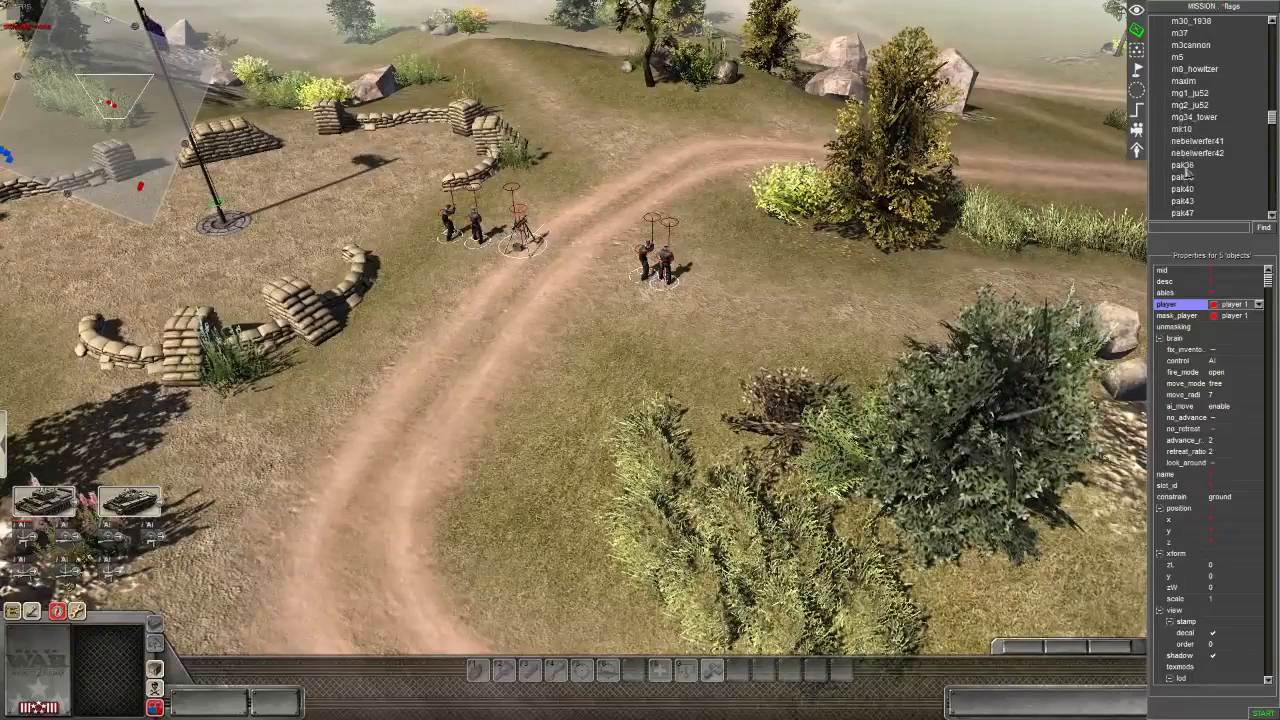
left_click(1182, 189)
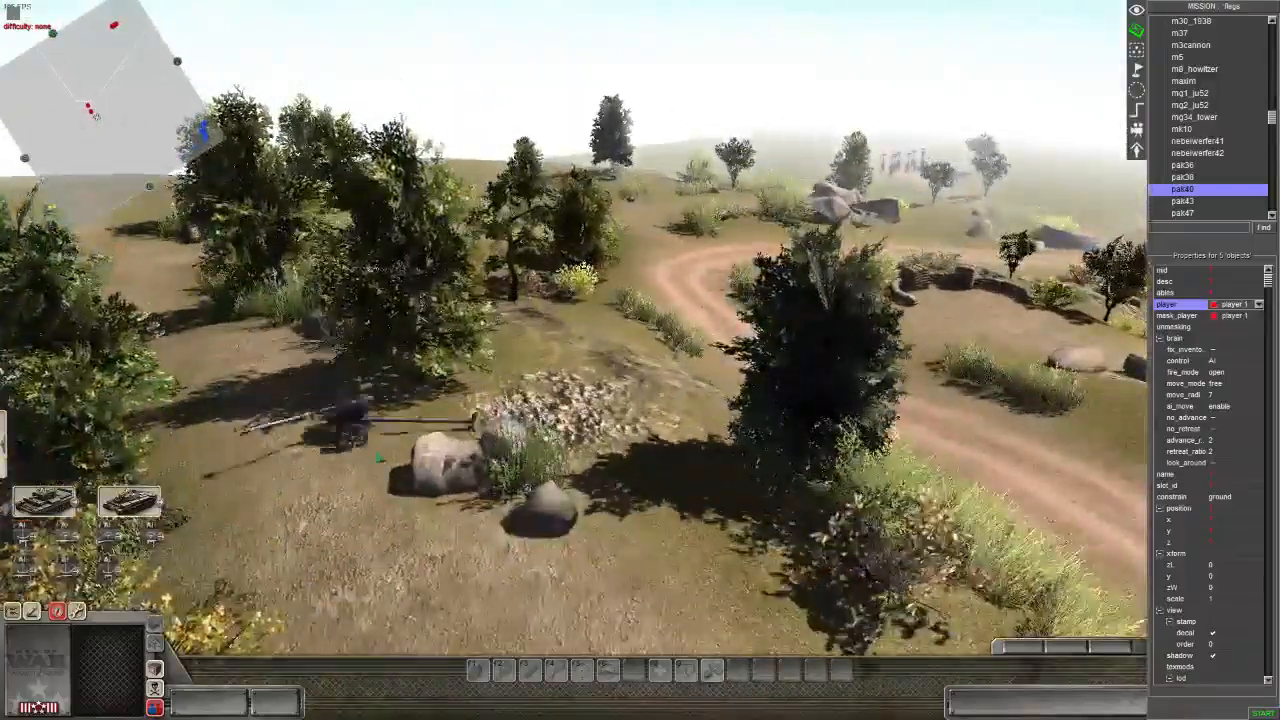
scroll(575, 350, "up", 4)
middle_click_drag(575, 350, 715, 370)
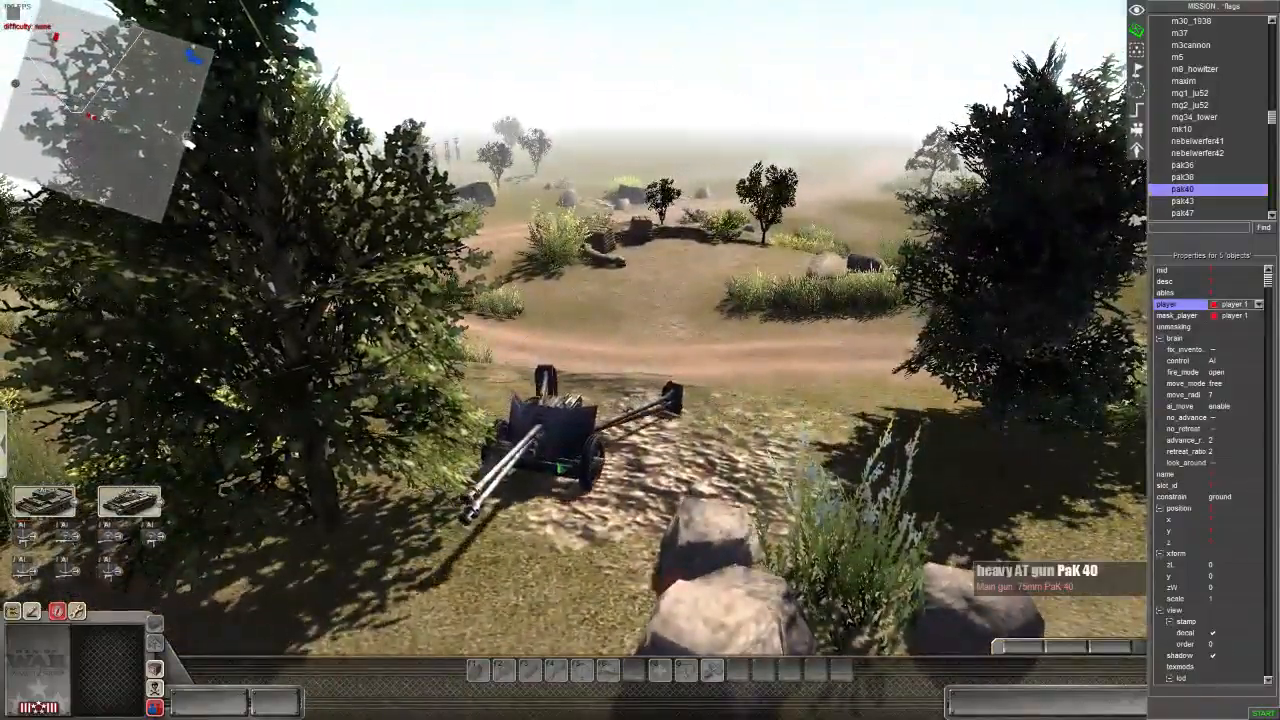
left_click(561, 459)
left_click_drag(561, 459, 623, 357)
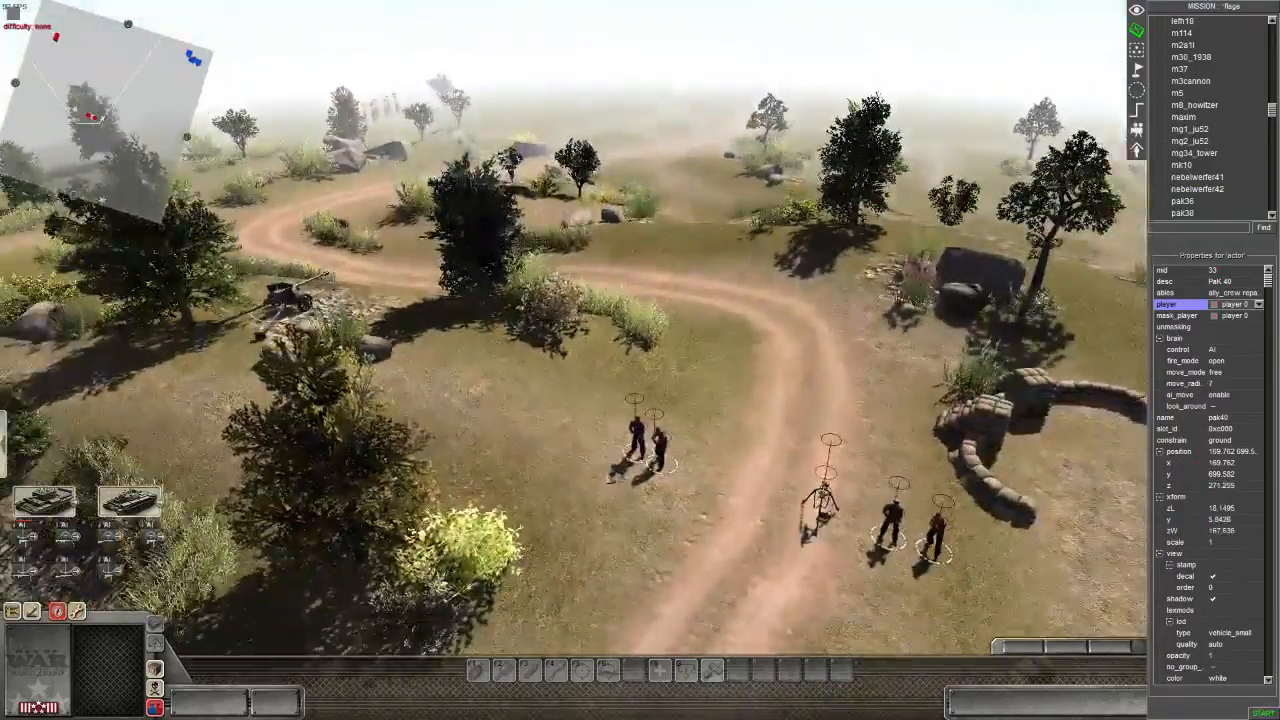
- Compare the PaK 40 and the heavy MG in play mode and in their editor properties
key("F1")
left_click(288, 298)
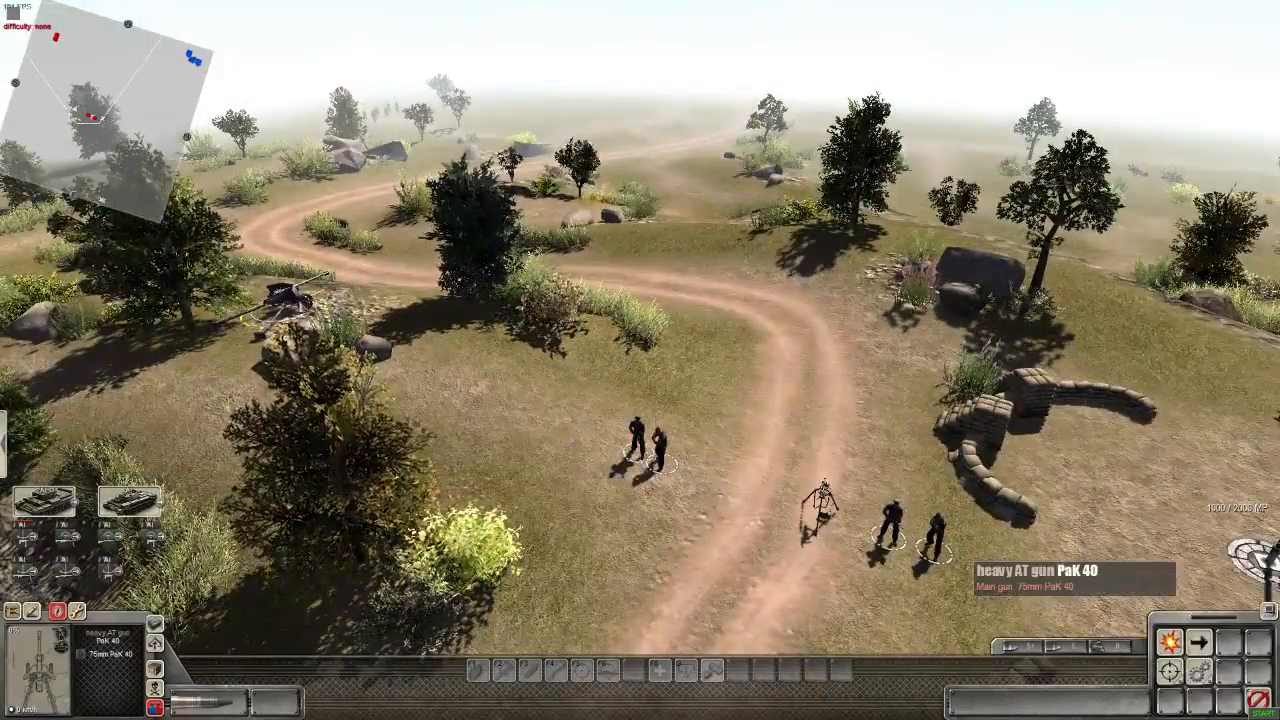
key("F3")
left_click(822, 505)
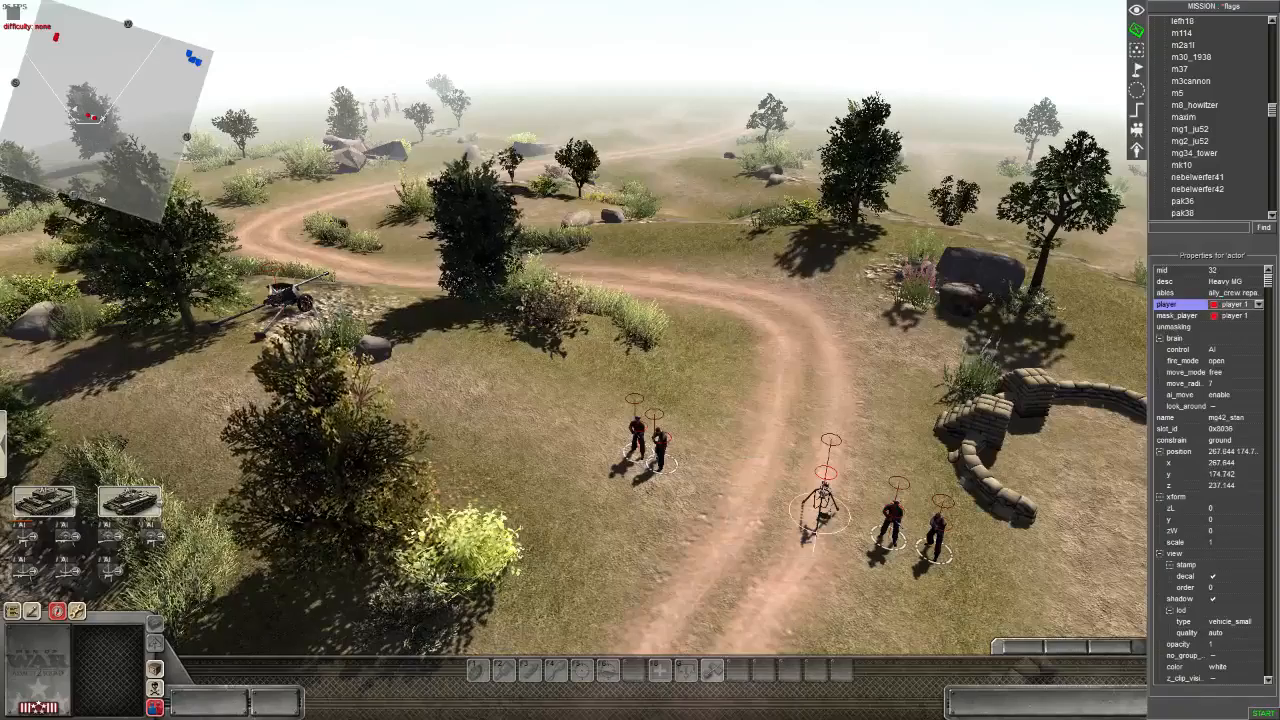
left_click(288, 296)
- In play mode as player 1, send one tank crew pair to man the PaK 40 and the other pair to the heavy MG
key("F1")
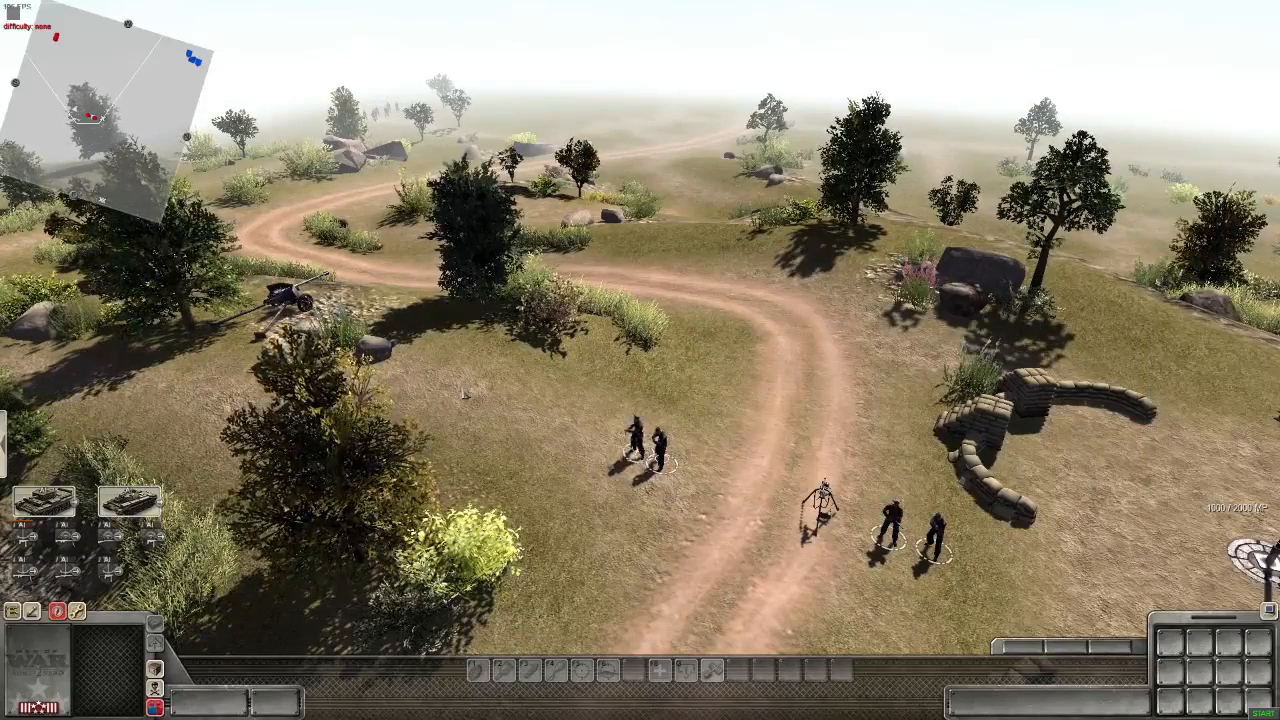
key("1")
left_click_drag(517, 373, 726, 535)
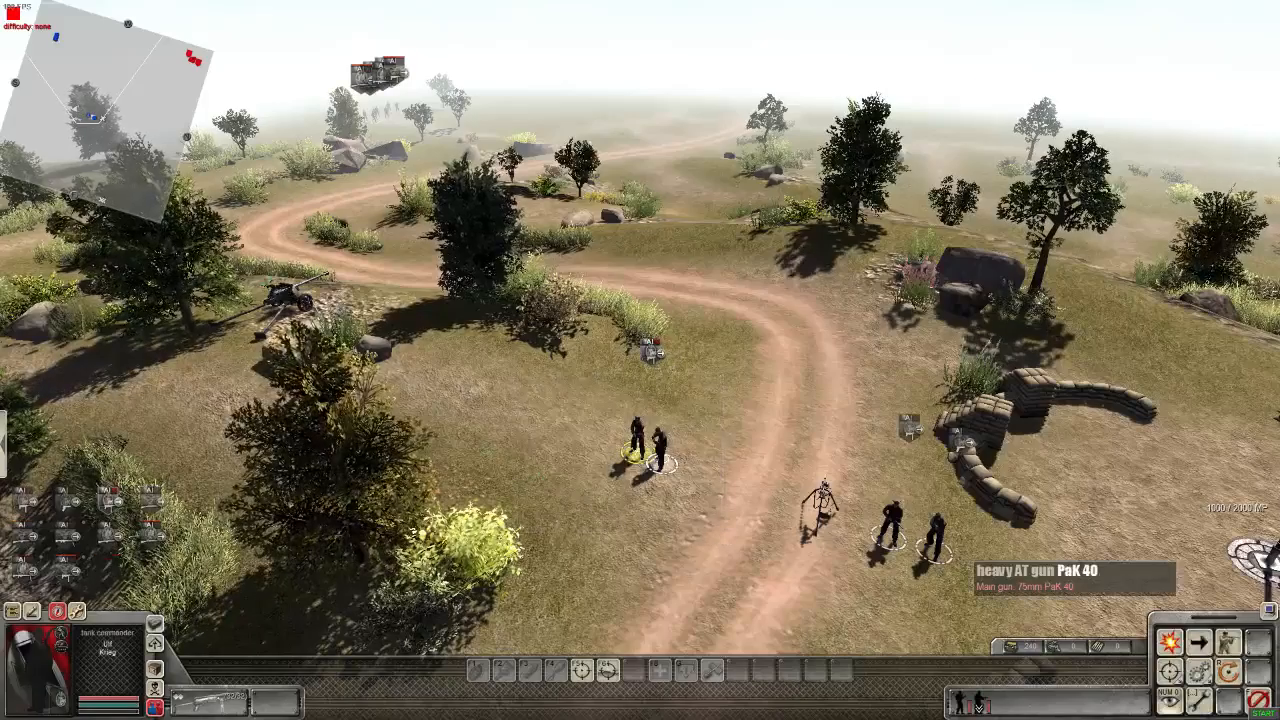
right_click(290, 300)
left_click_drag(862, 478, 966, 576)
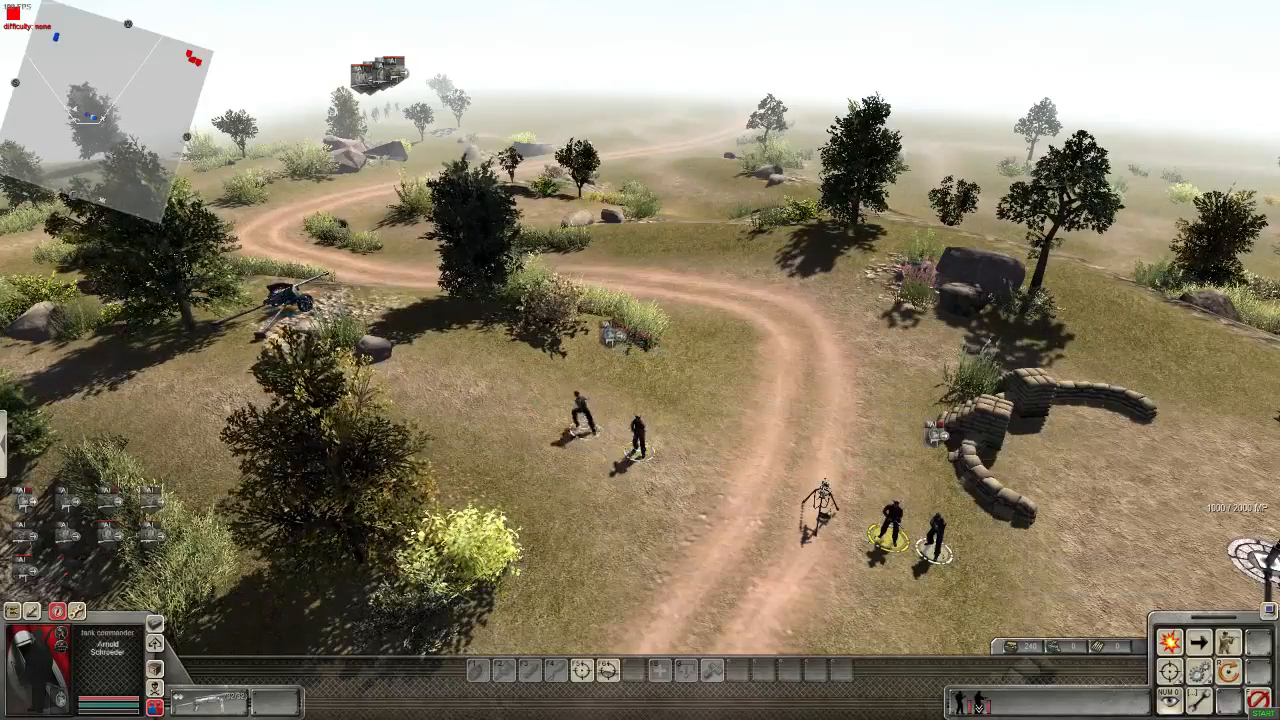
right_click(825, 492)
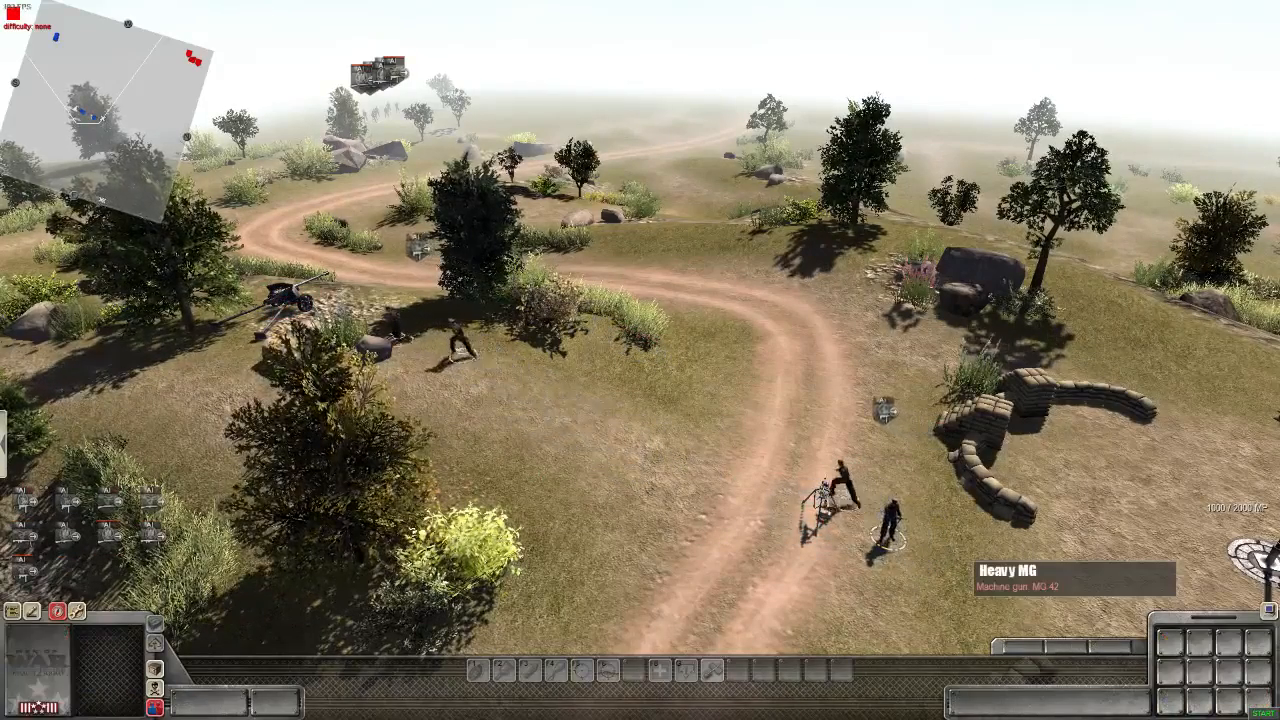
- Return to editing and move the manned heavy MG behind a sandbag wall around the flag, adjusting its facing
key("F3")
left_click(821, 500)
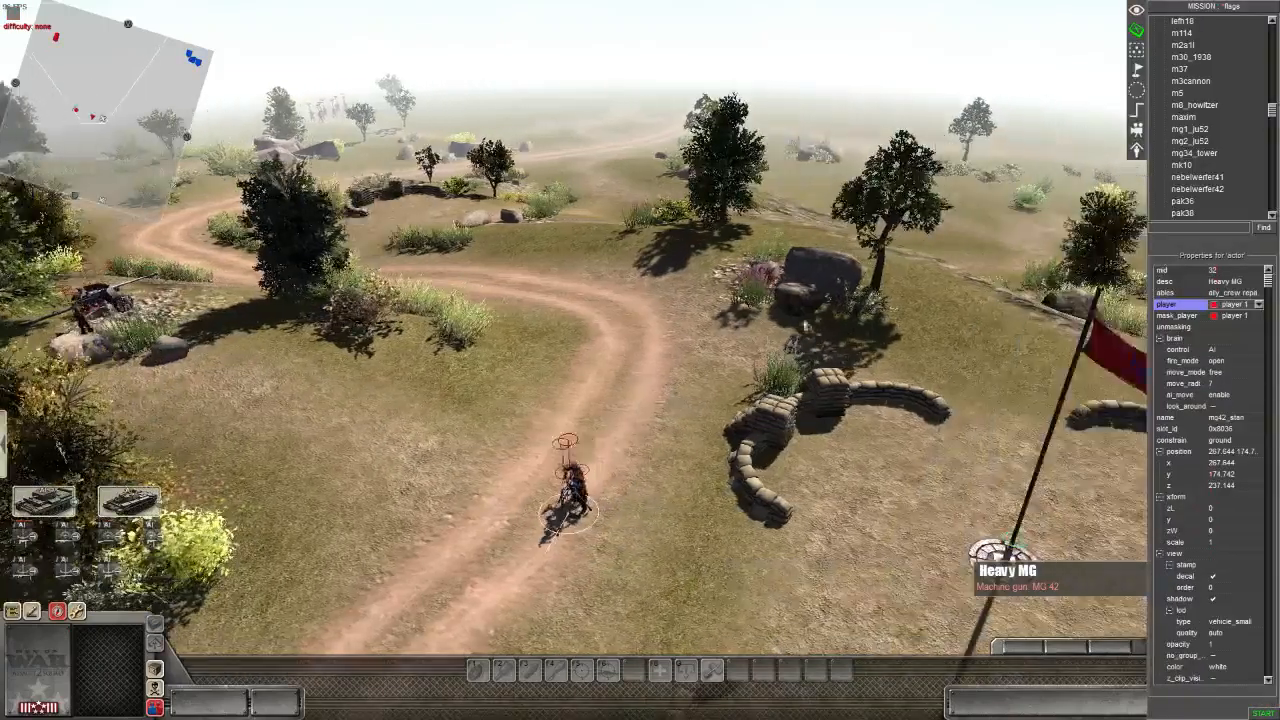
left_click_drag(575, 500, 887, 434)
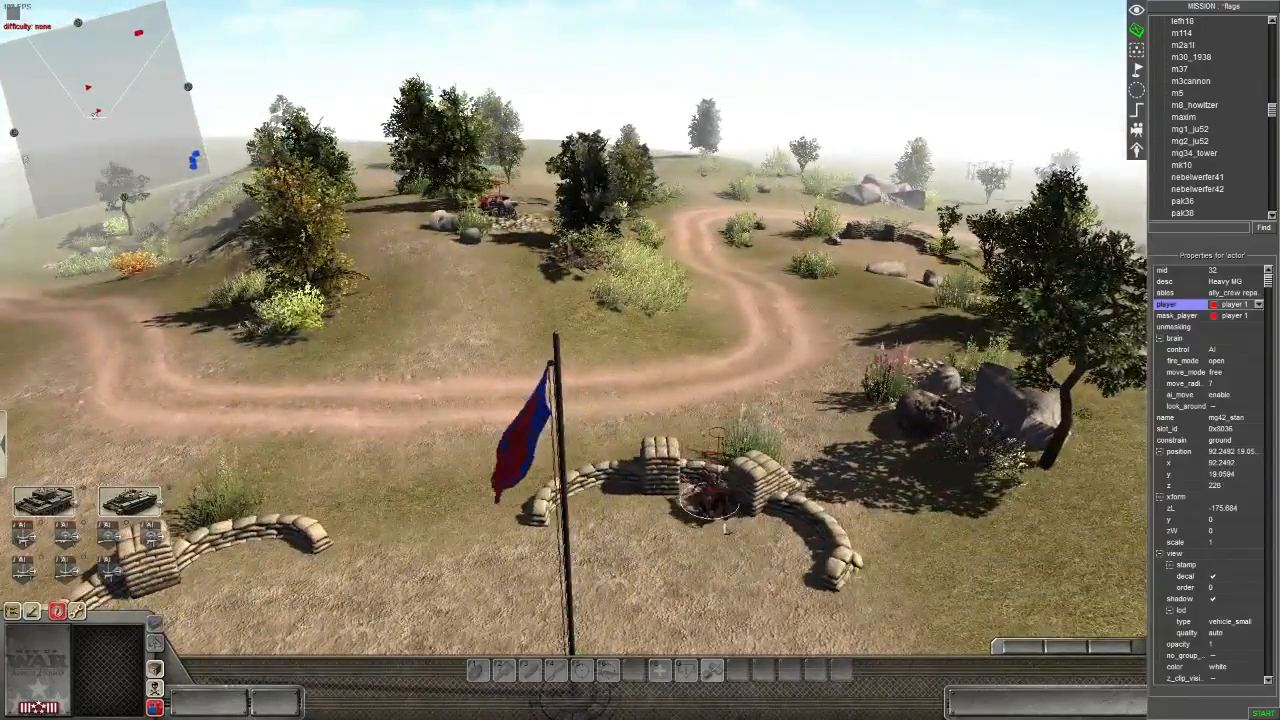
left_click_drag(712, 502, 797, 541)
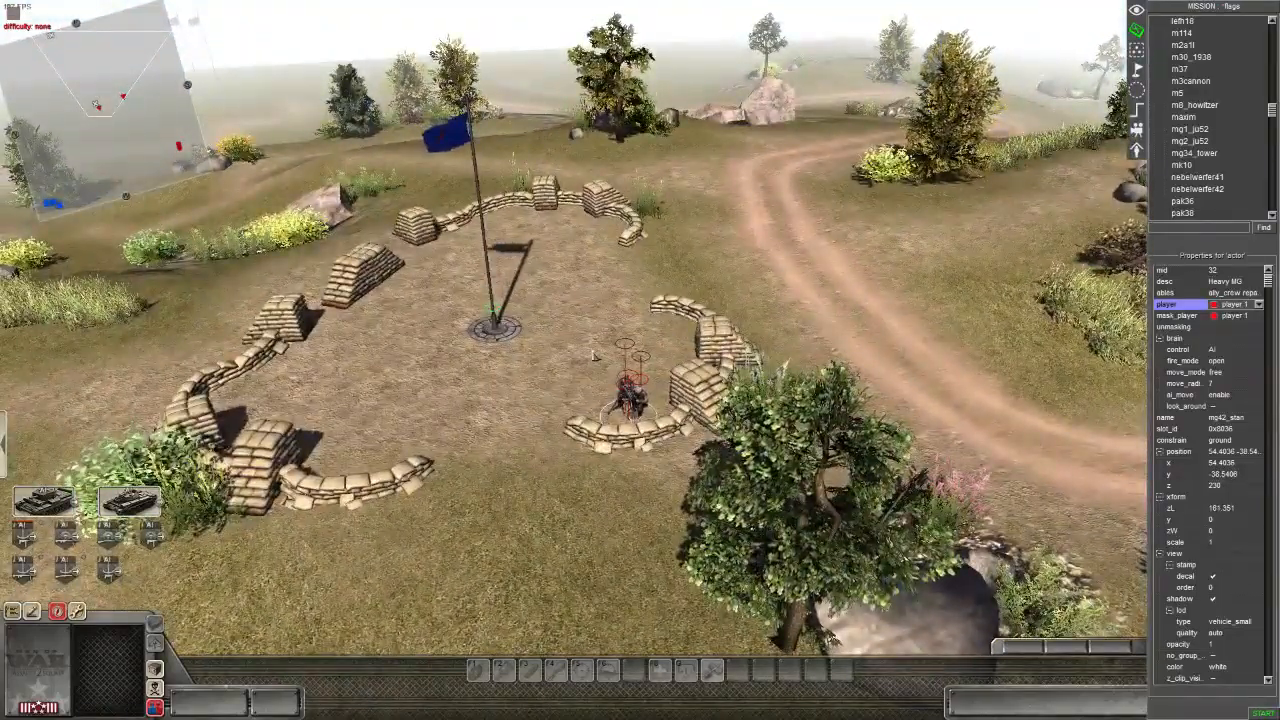
left_click_drag(594, 356, 594, 356, "alt")
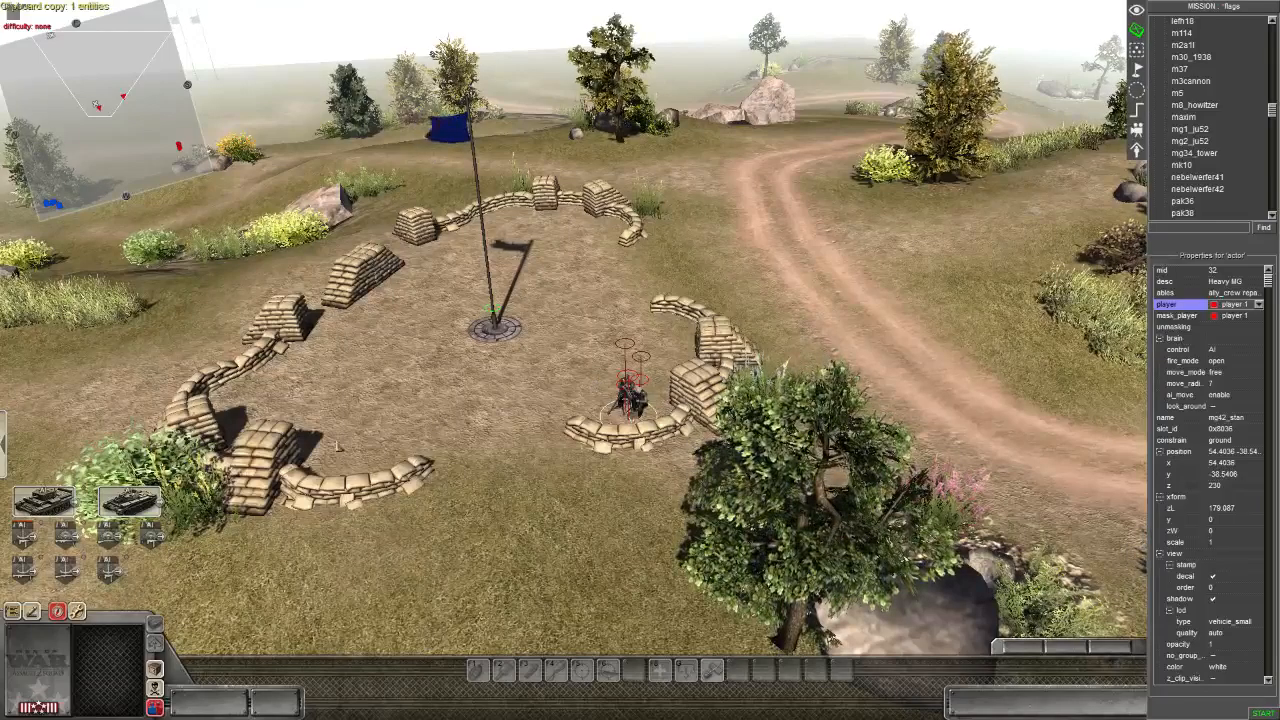
- Paste a copy of the manned heavy MG behind the neighbouring curved sandbag wall around the flag
key("ctrl+v")
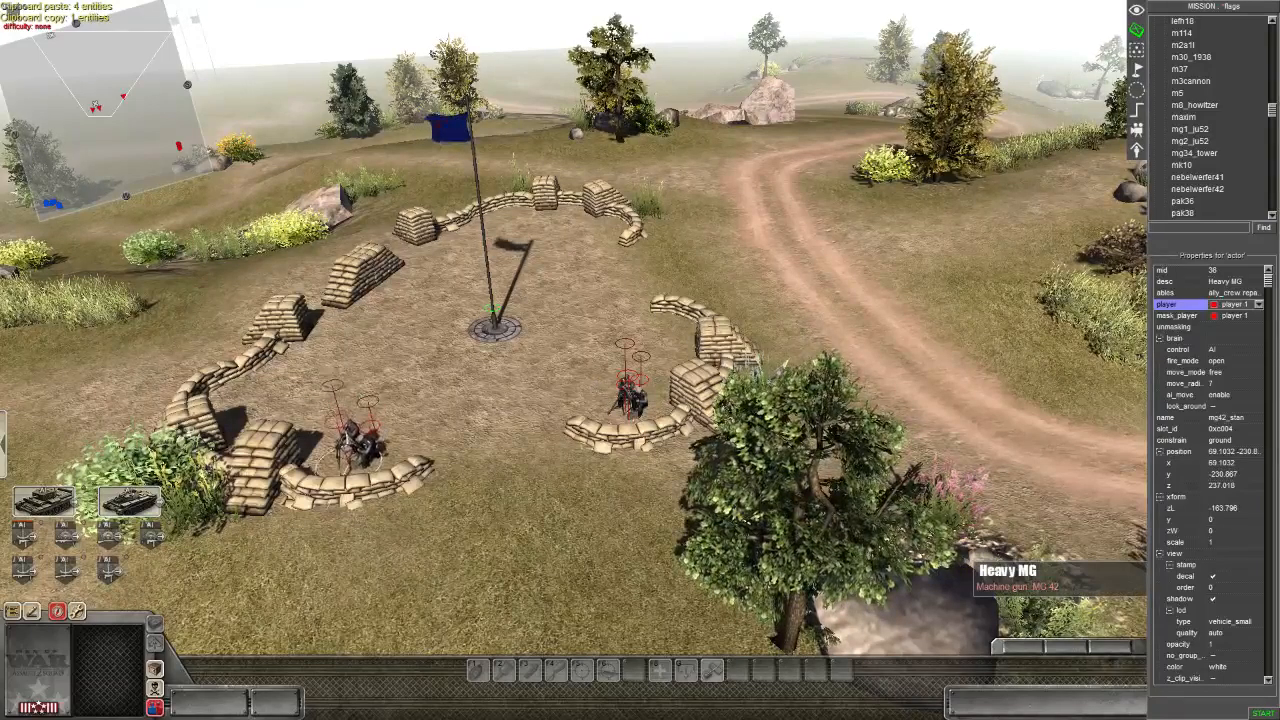
middle_click_drag(356, 445, 663, 436)
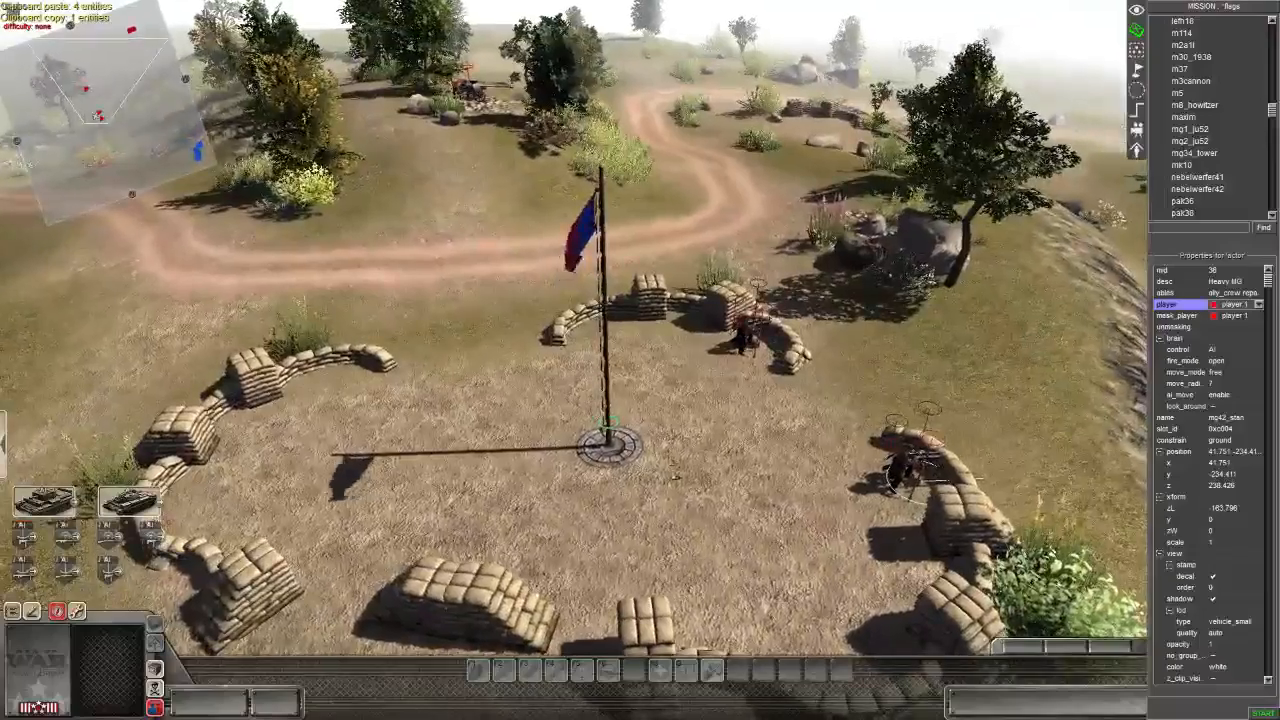
- Move the pasted heavy MG behind the curved sandbag wall across the dirt road from the flag area
key("Up")
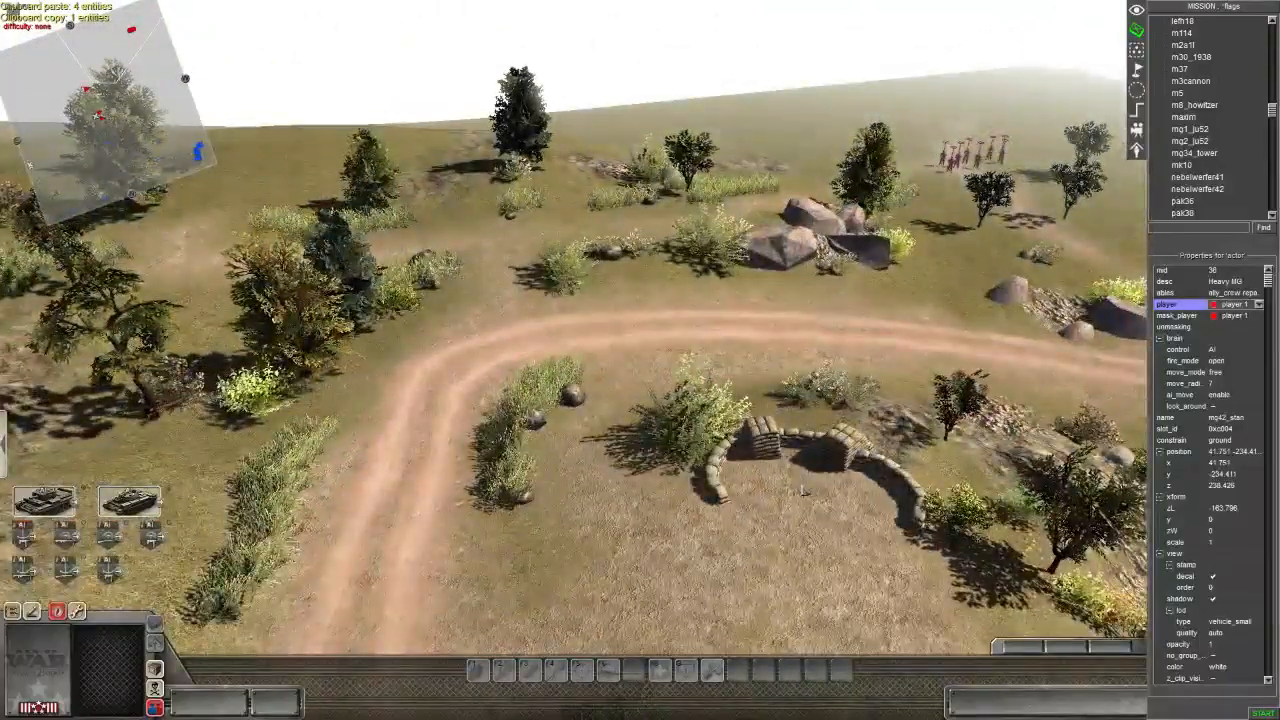
right_click(860, 500)
middle_click_drag(860, 498, 445, 435)
right_click(437, 445)
key("Up")
key("Up")
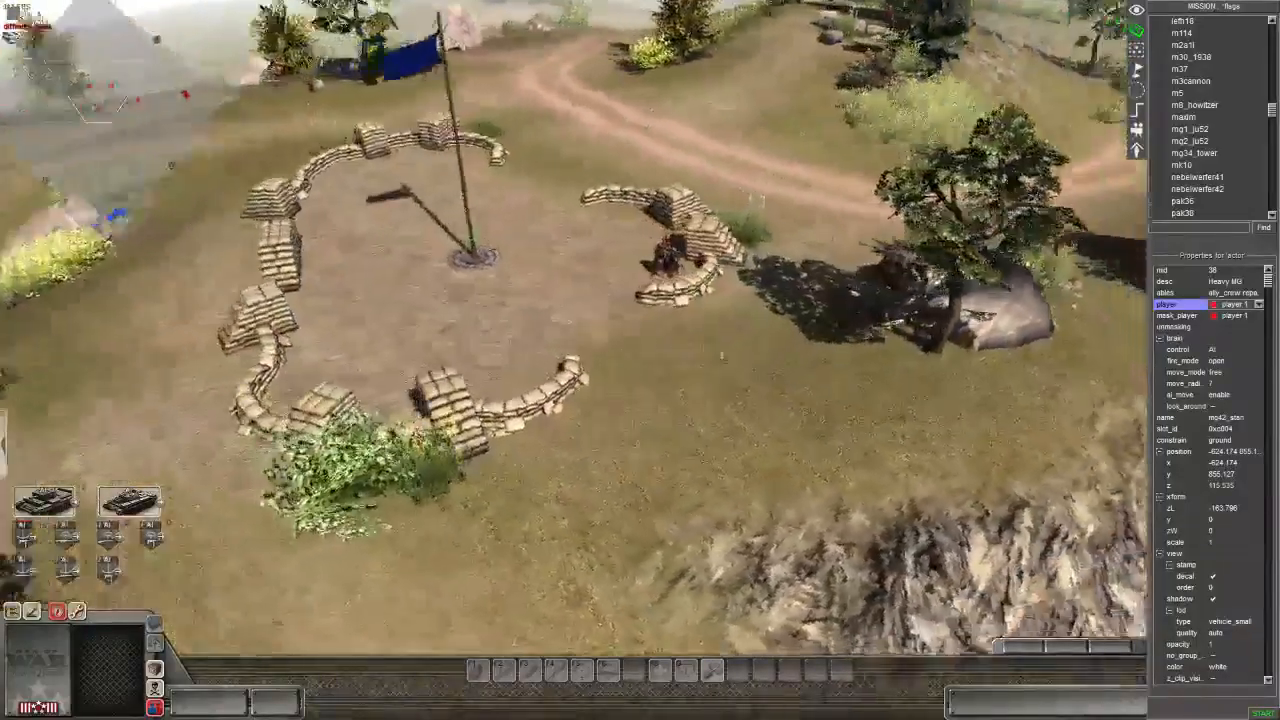
- Adjust the position and facing of the remaining heavy MG behind the sandbag wall by the flag
middle_click_drag(722, 355, 742, 345)
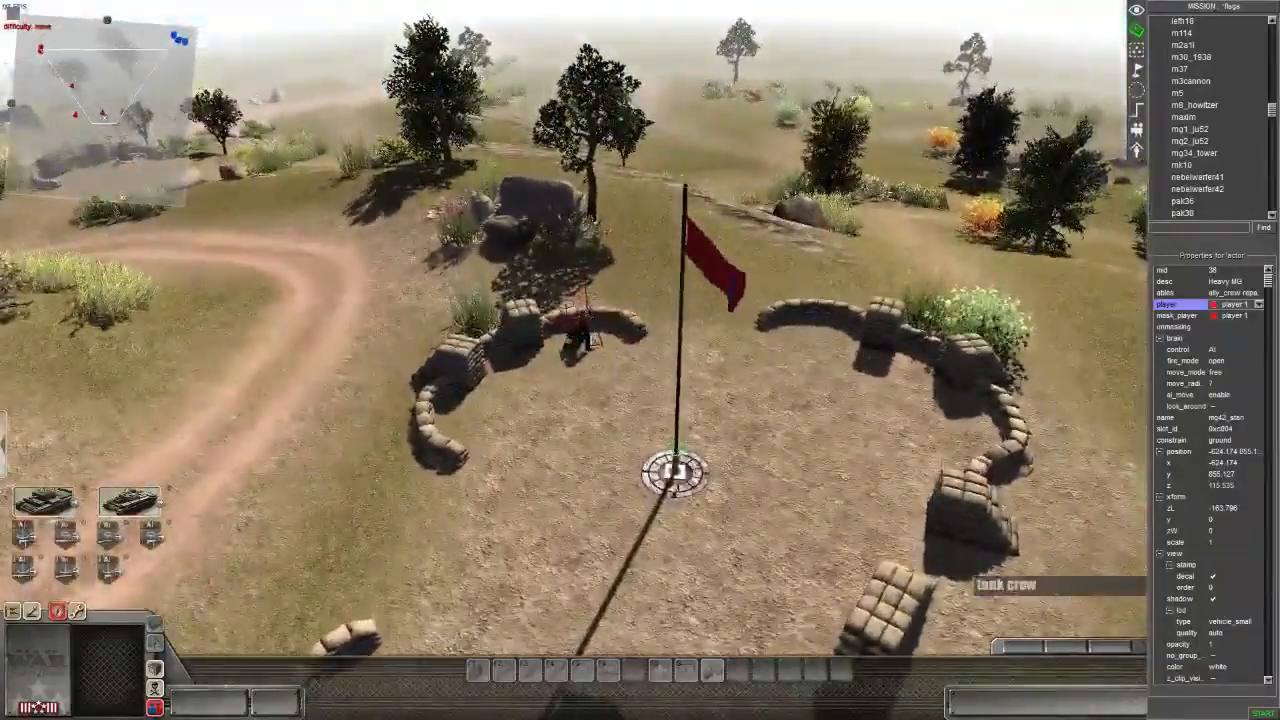
left_click(577, 322)
left_click_drag(608, 368, 610, 370)
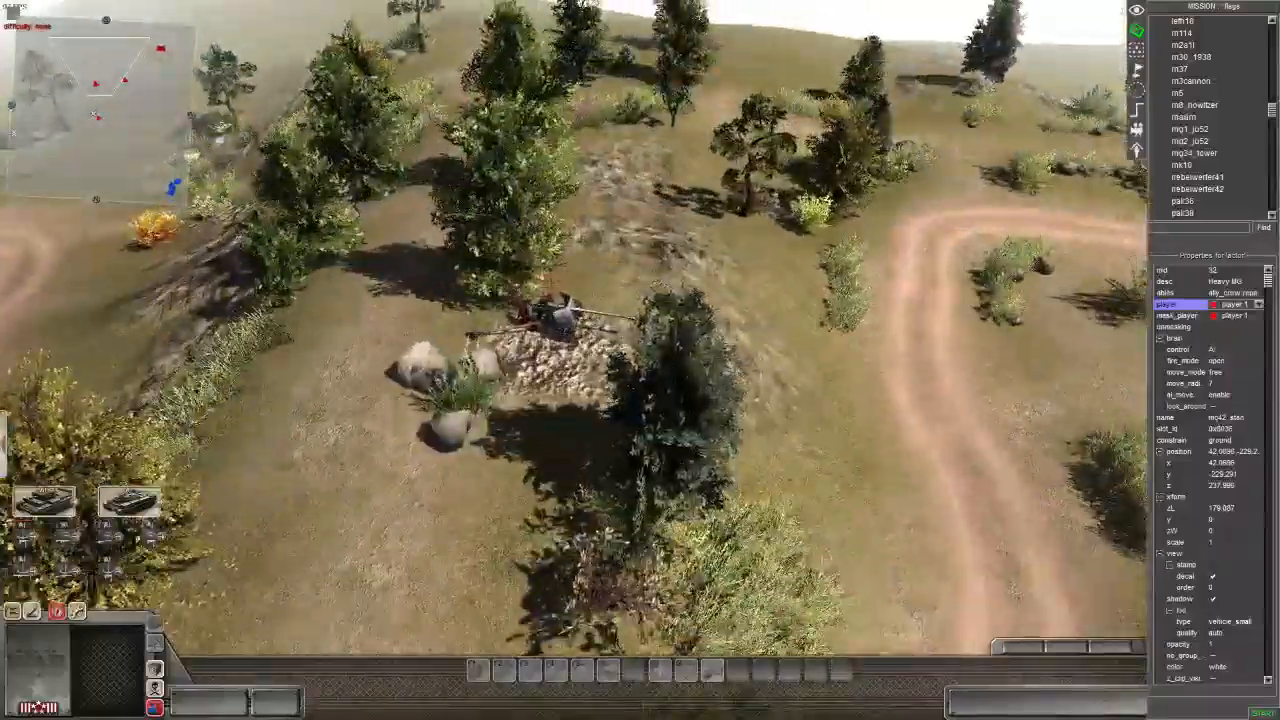
- Test the manned PaK 40's aim and field of fire over the road in play mode, and return to editing
left_click(566, 318)
middle_click_drag(566, 318, 895, 341)
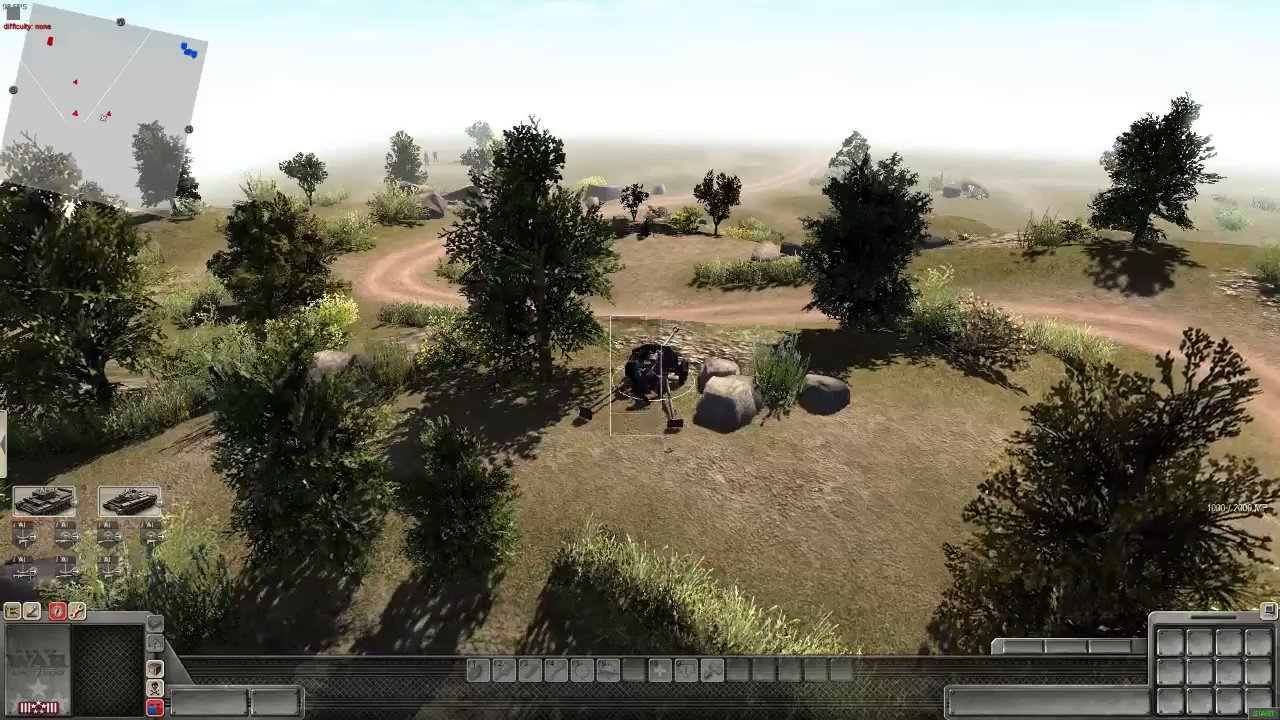
scroll(651, 371, "up", 3)
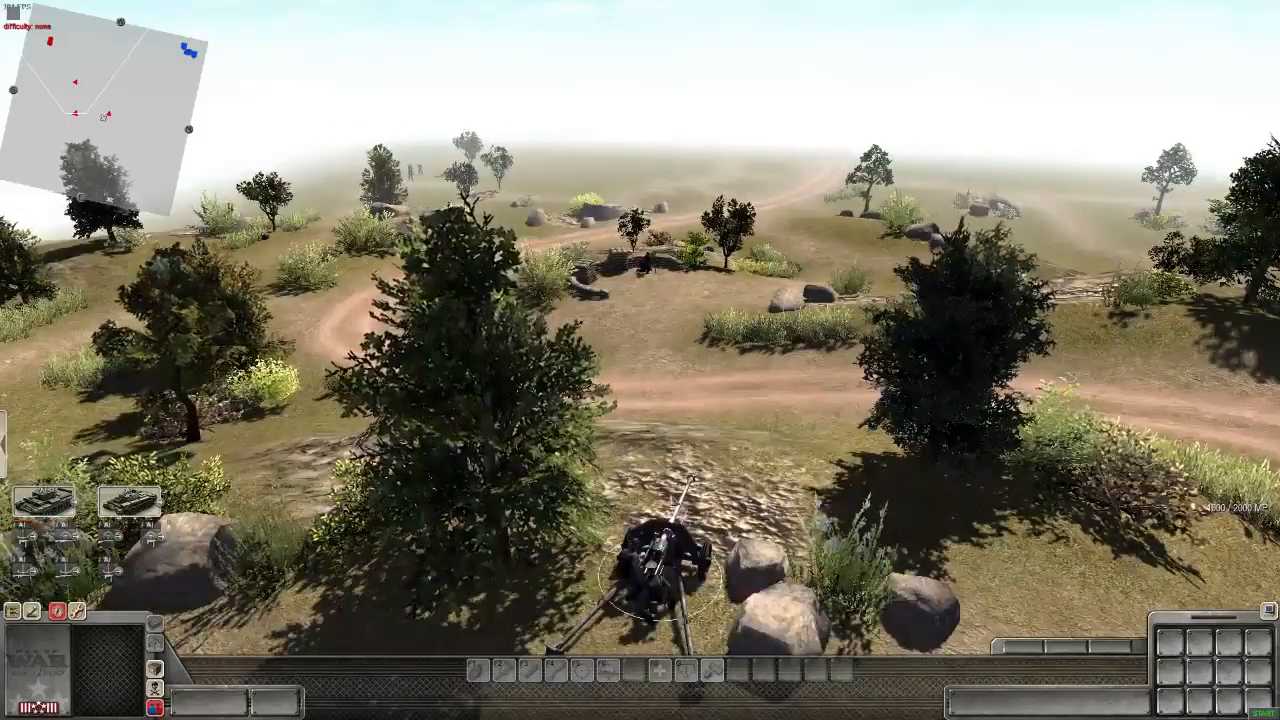
left_click(655, 560)
middle_click_drag(655, 560, 700, 470)
key("ctrl")
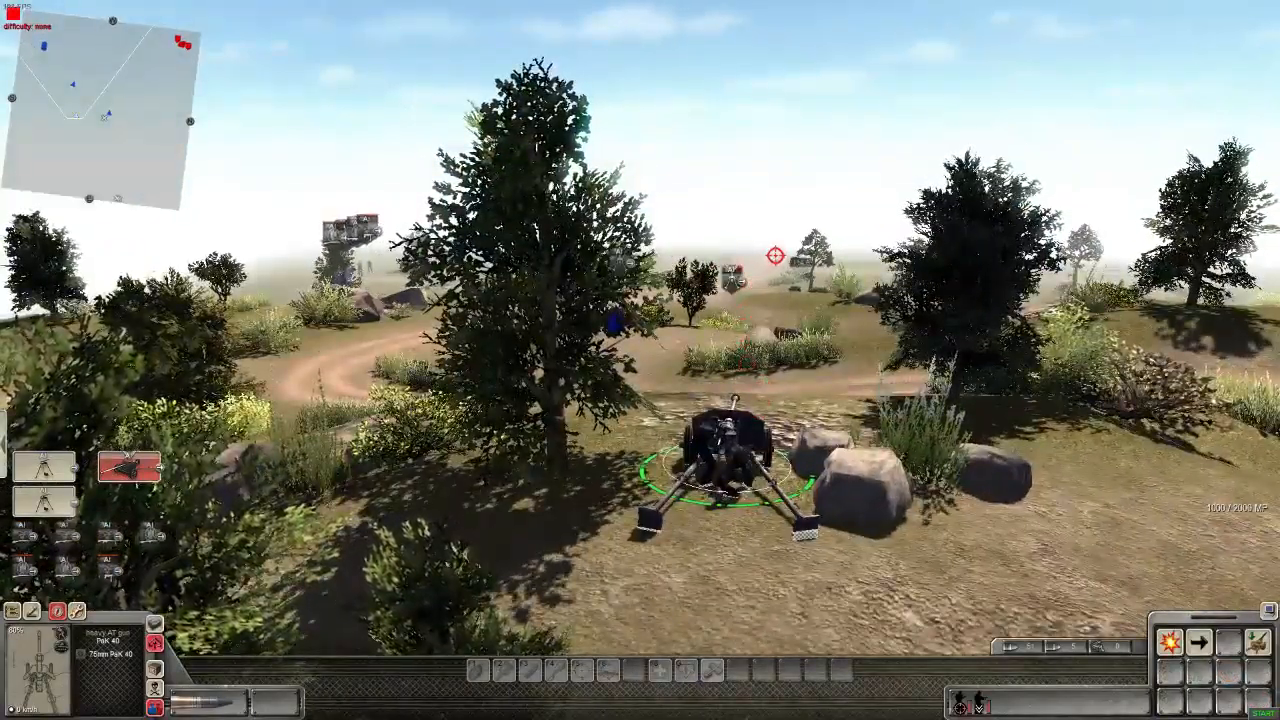
middle_click_drag(779, 261, 340, 320)
middle_click_drag(640, 360, 391, 300)
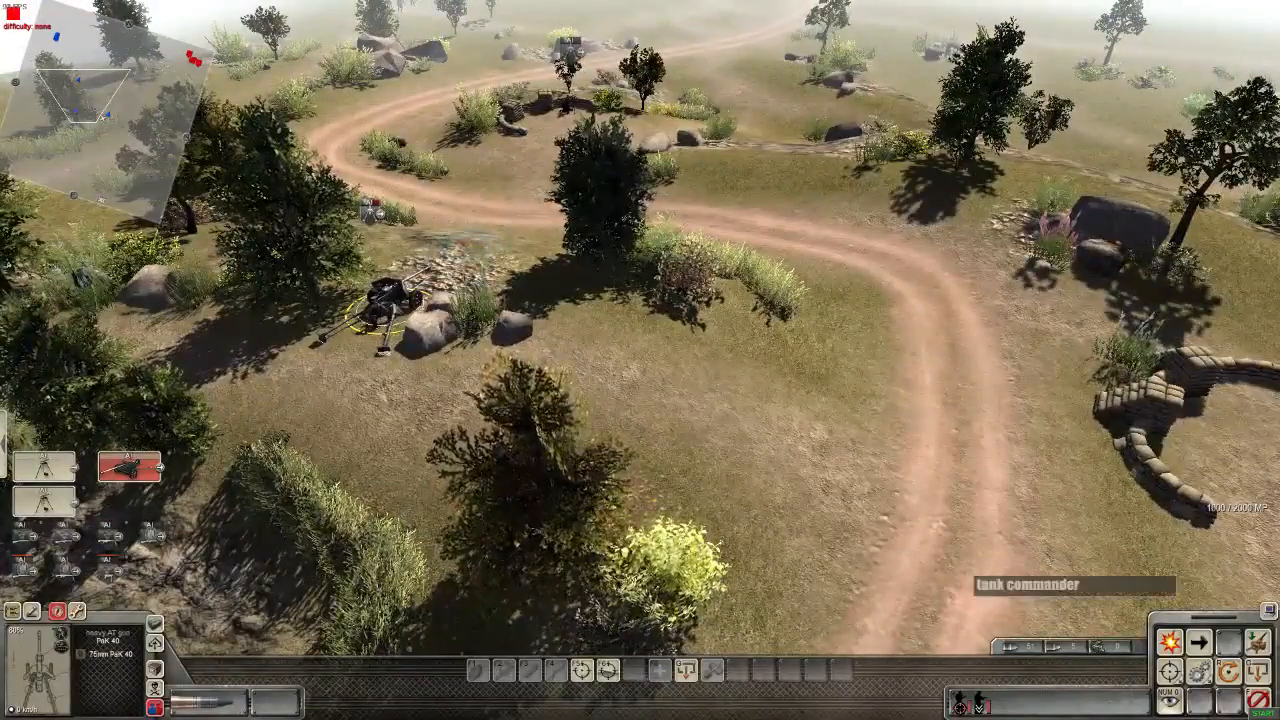
key("ctrl+F1")
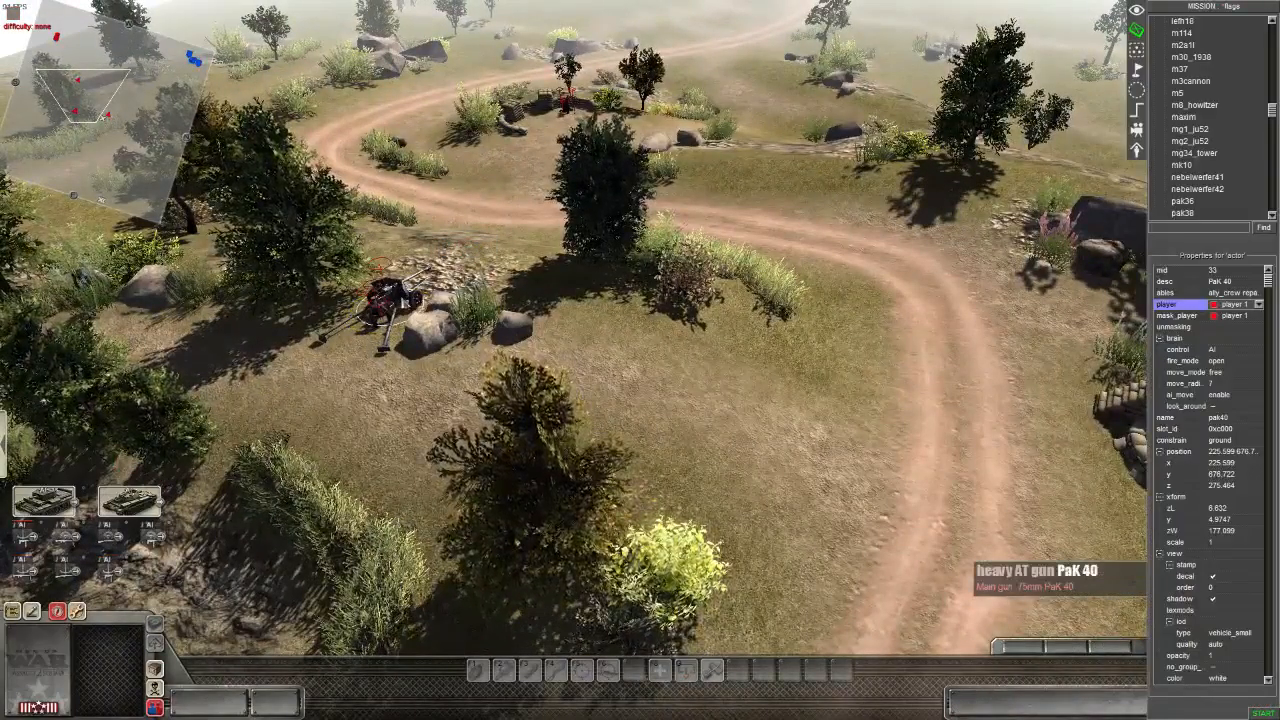
- In play mode, order the PaK 40 beside the rocks to shift its position and facing, and return to editing
key("ctrl+F1")
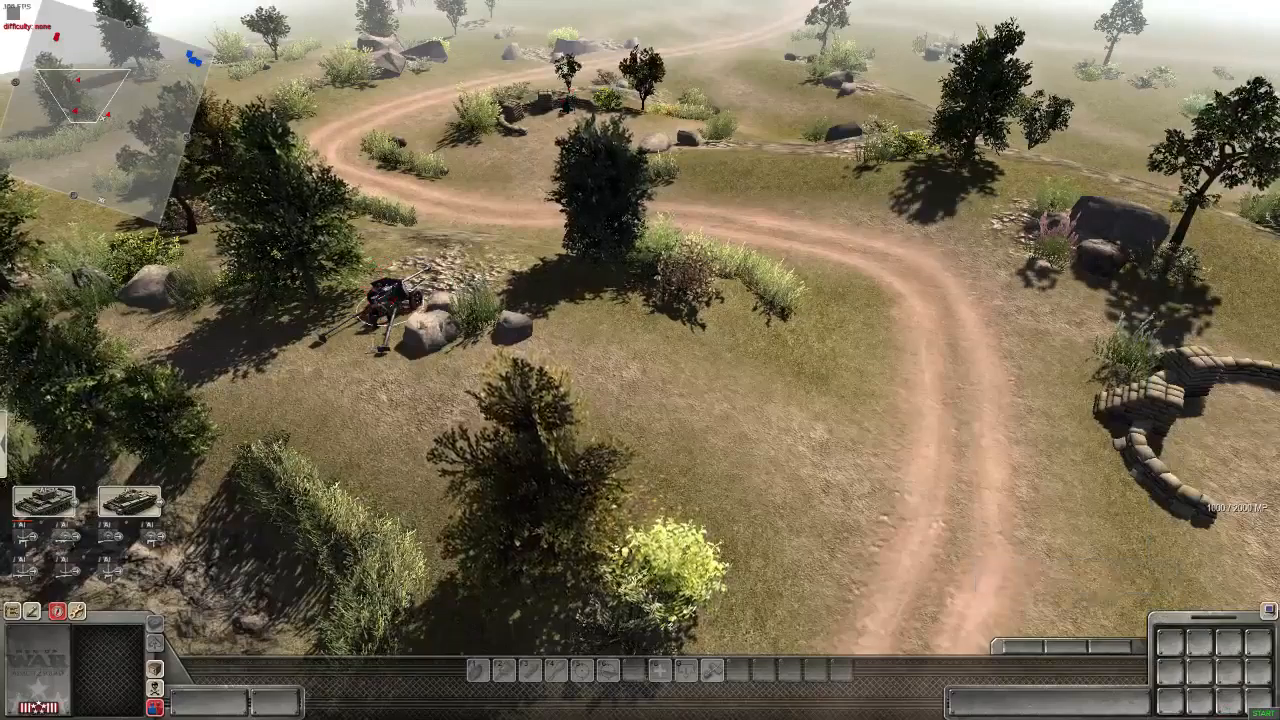
key("Up")
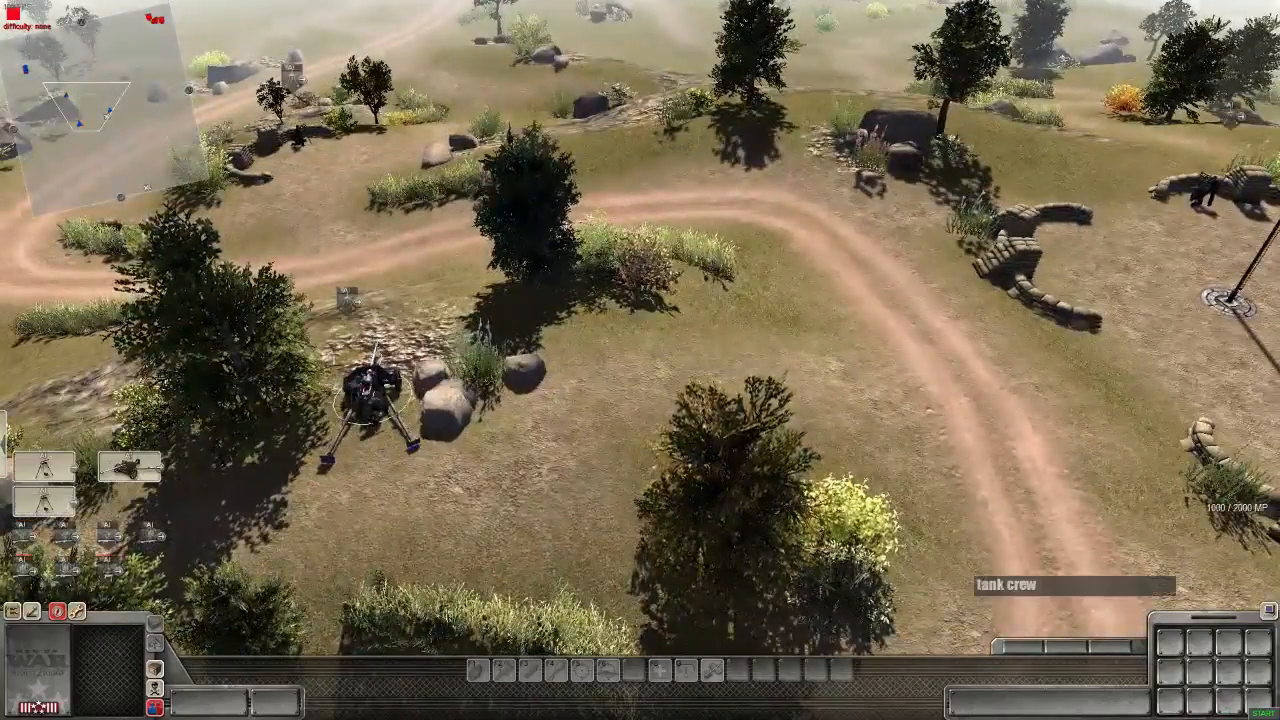
left_click(370, 395)
right_click(342, 409)
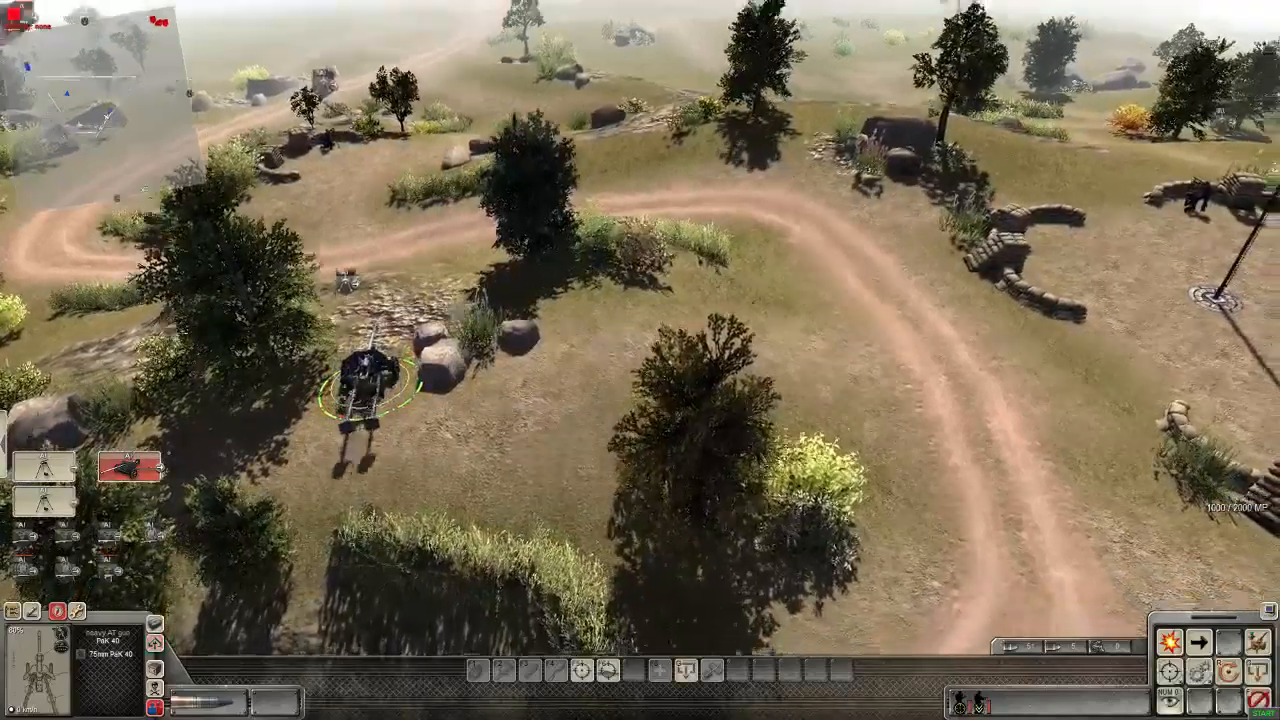
scroll(395, 226, "up", 5)
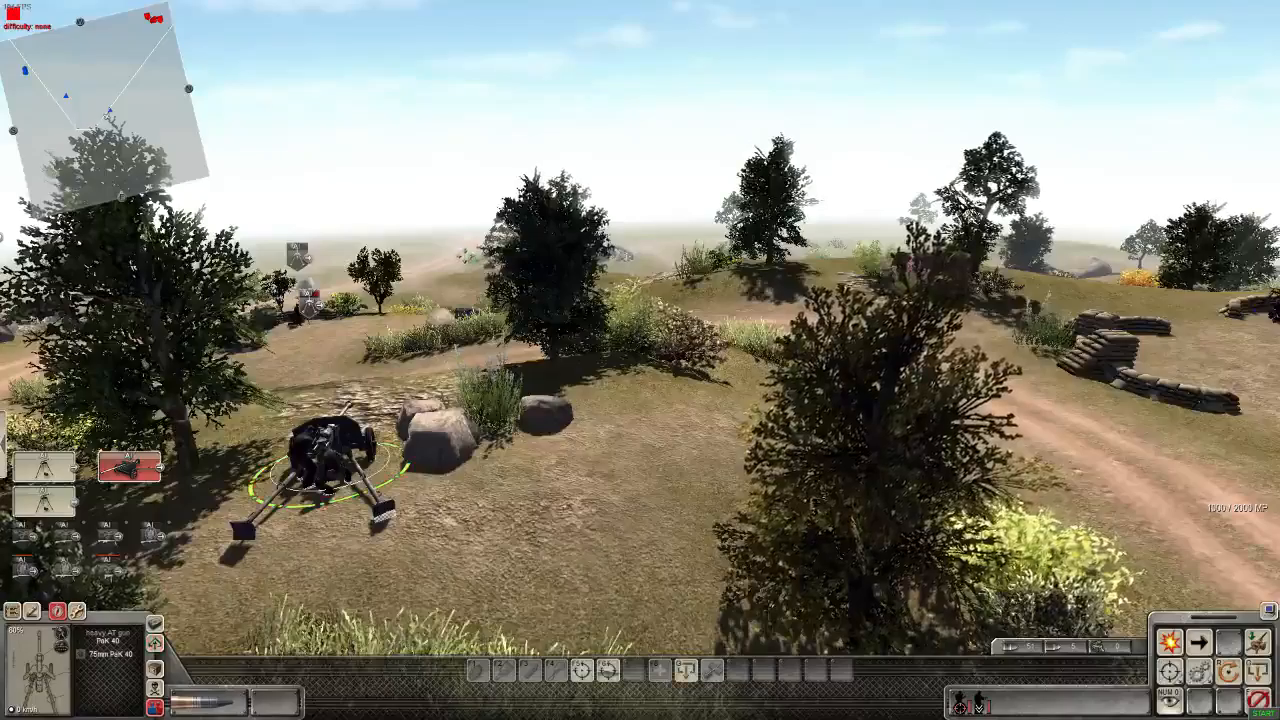
key("Up")
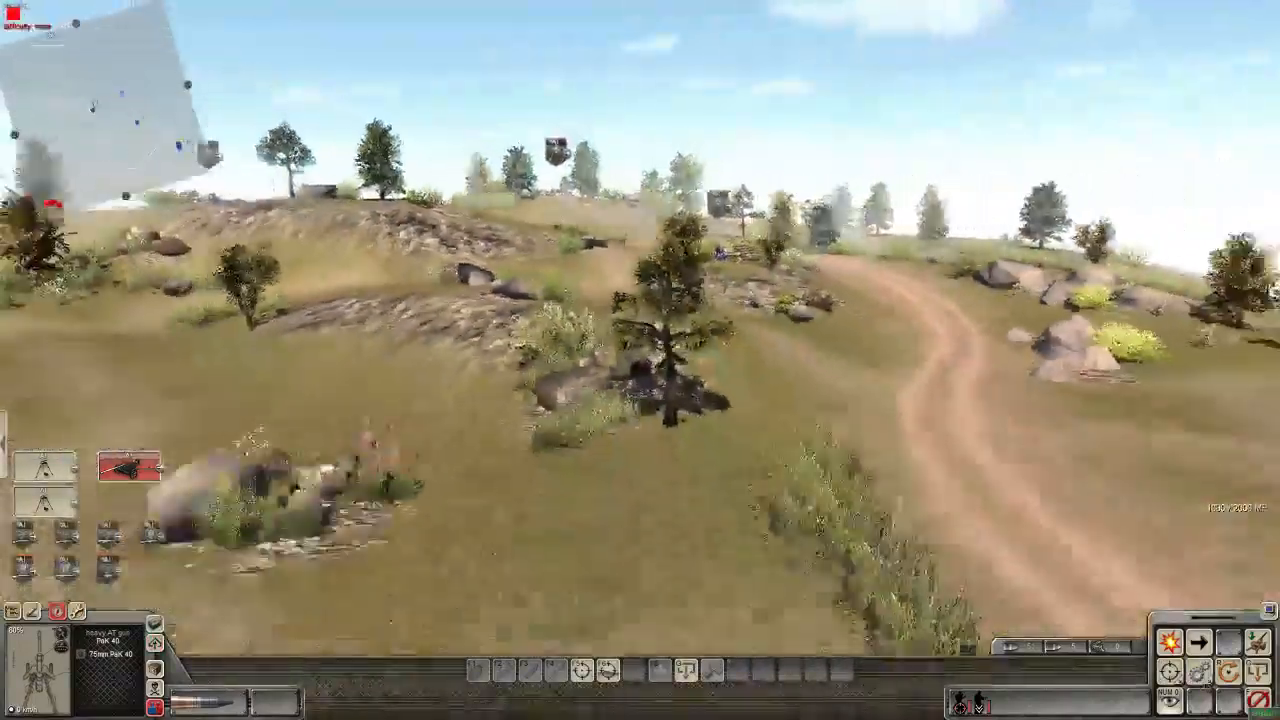
key("Up")
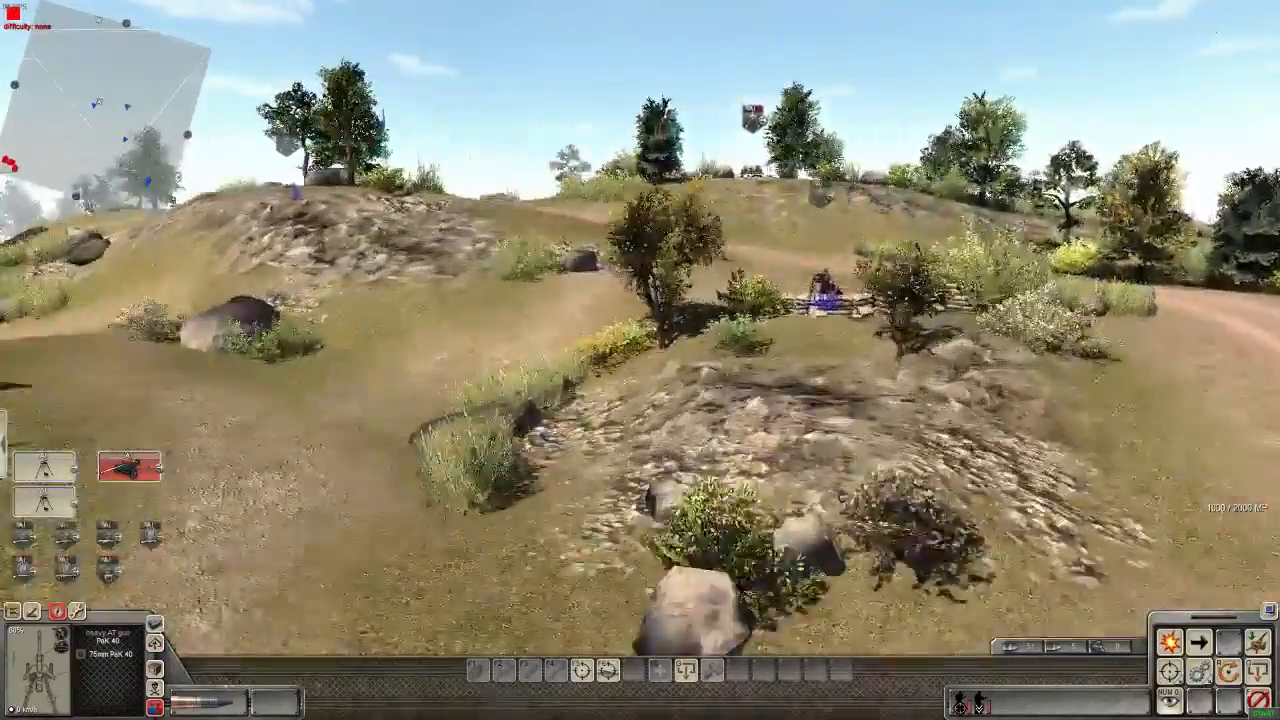
key("Up")
key("alt+e")
- Choose the rifle soldier from the German (ger) units of the mp human entities for placement
key("Up")
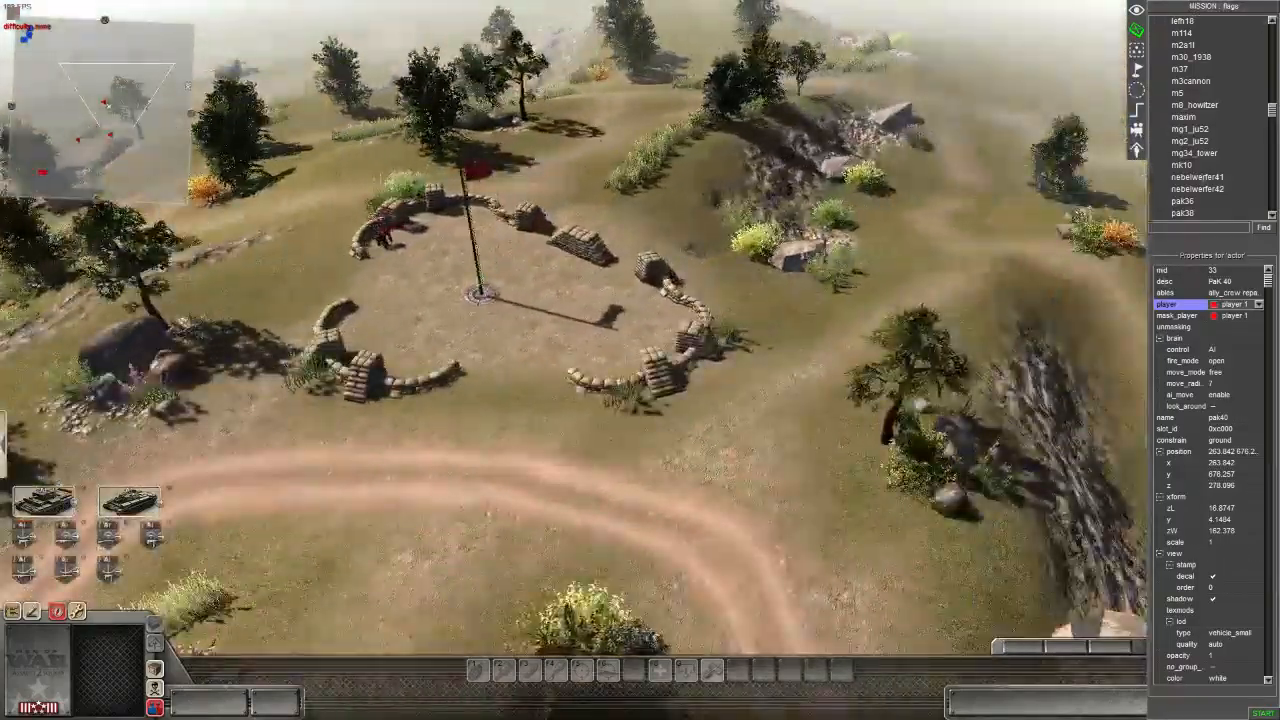
middle_click_drag(840, 340, 717, 351)
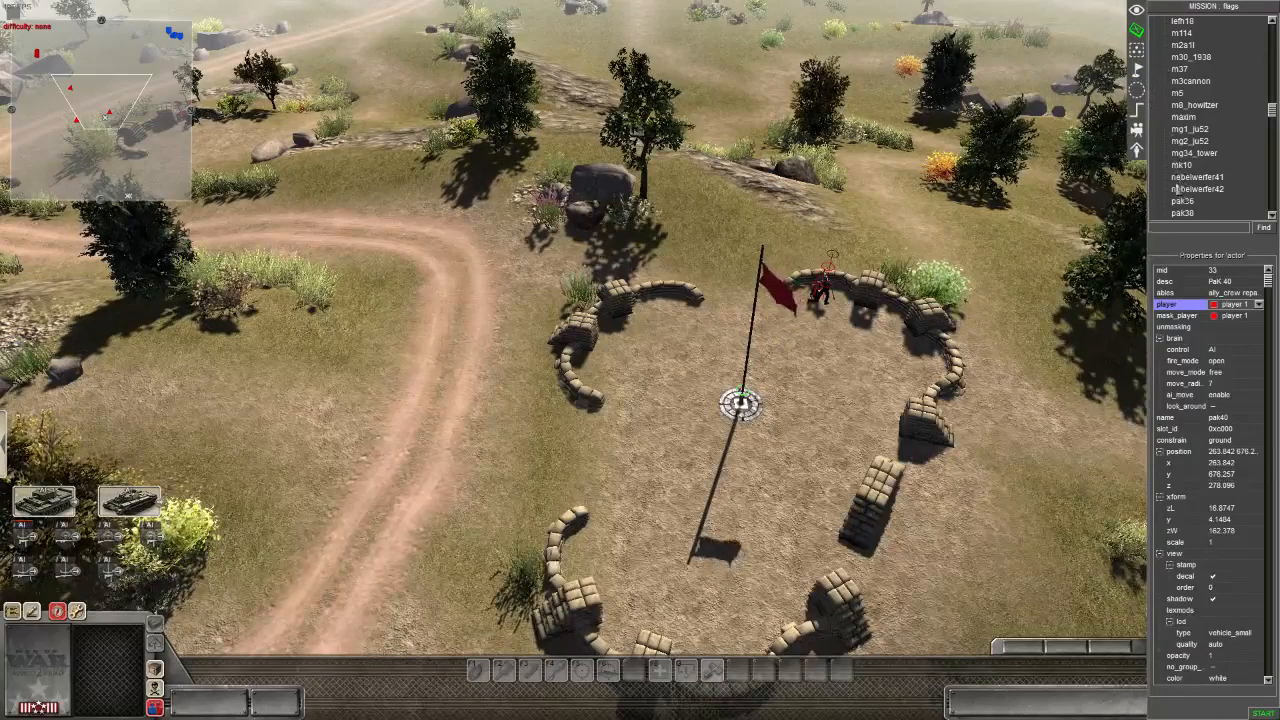
scroll(1205, 190, "down", 4)
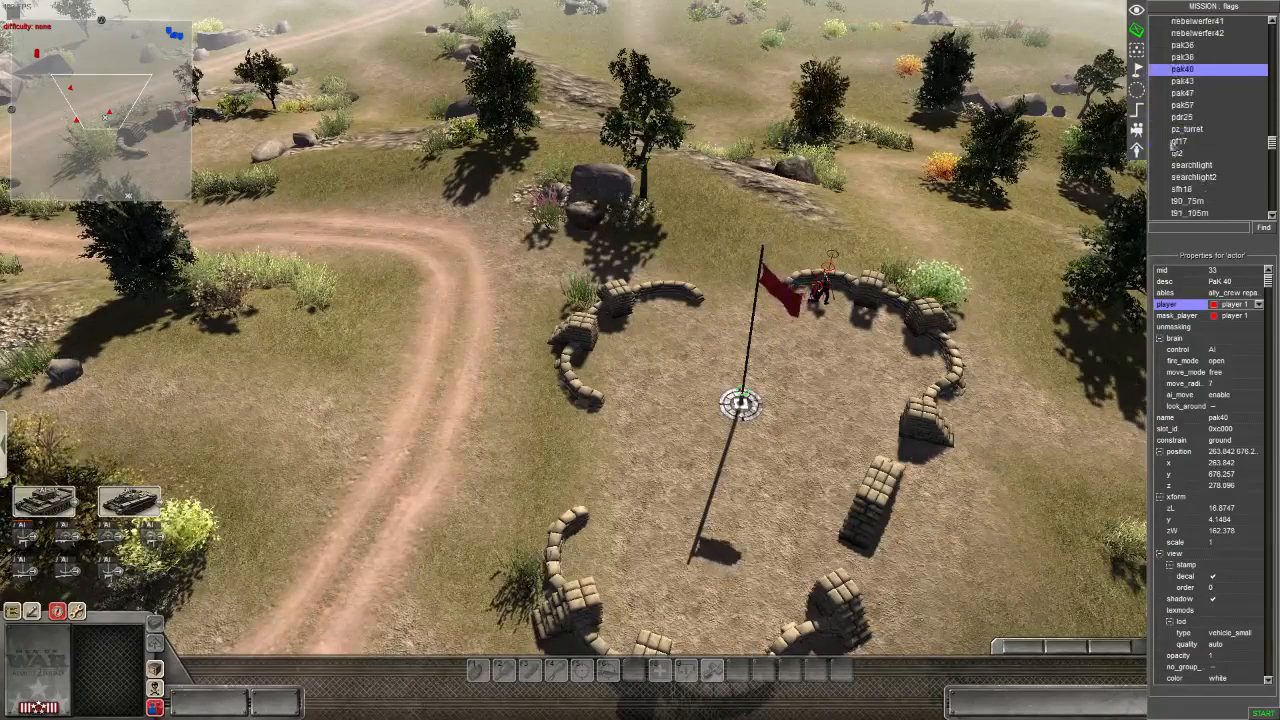
scroll(1172, 143, "up", 10)
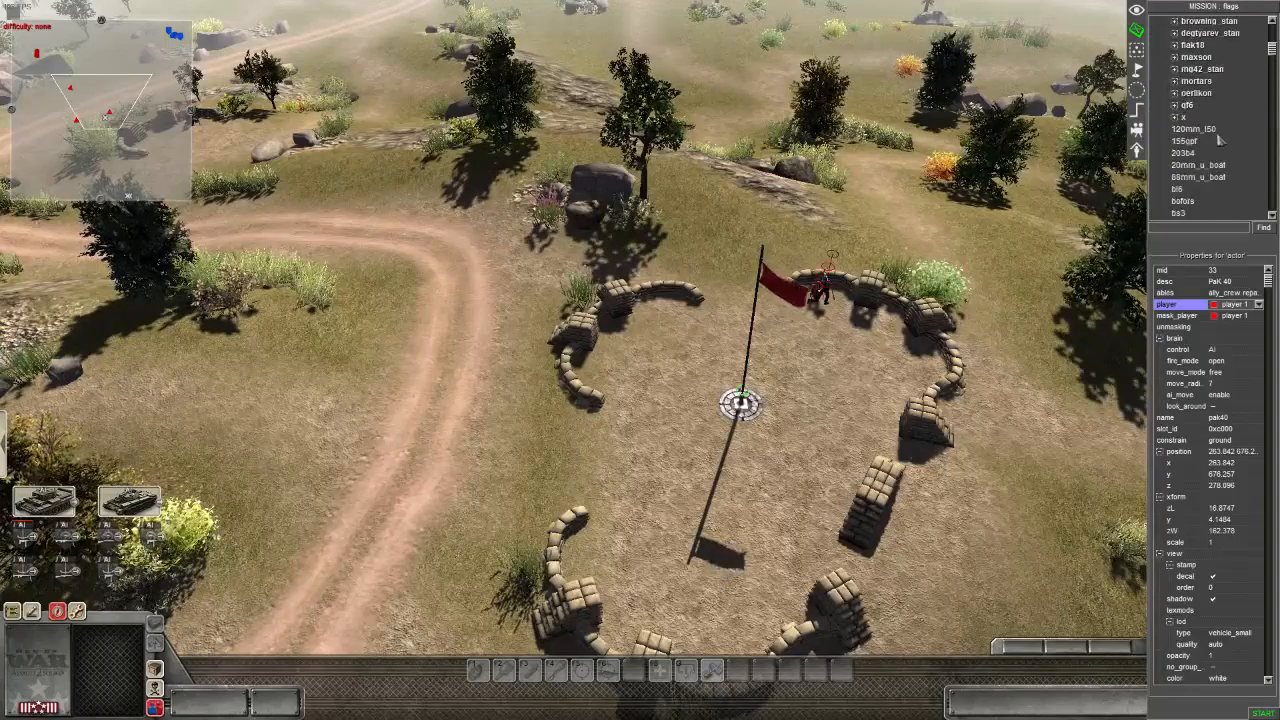
scroll(1219, 140, "up", 3)
left_click(1156, 47)
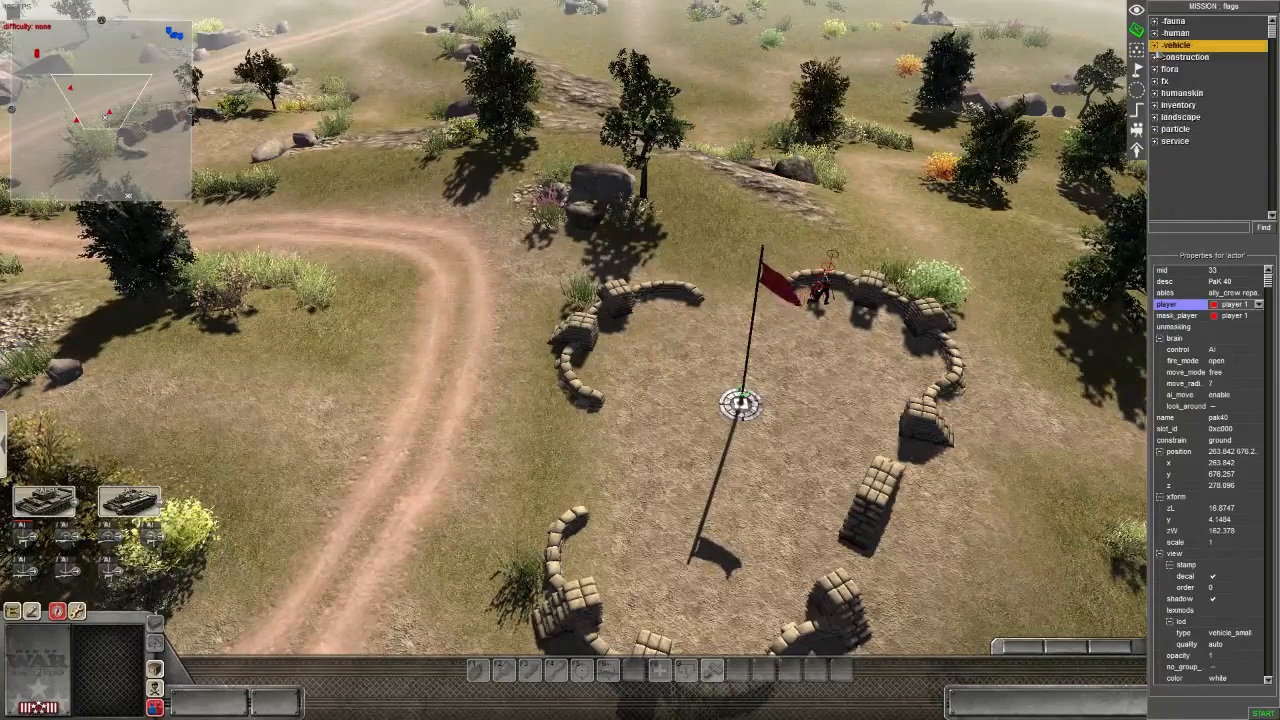
left_click(1155, 34)
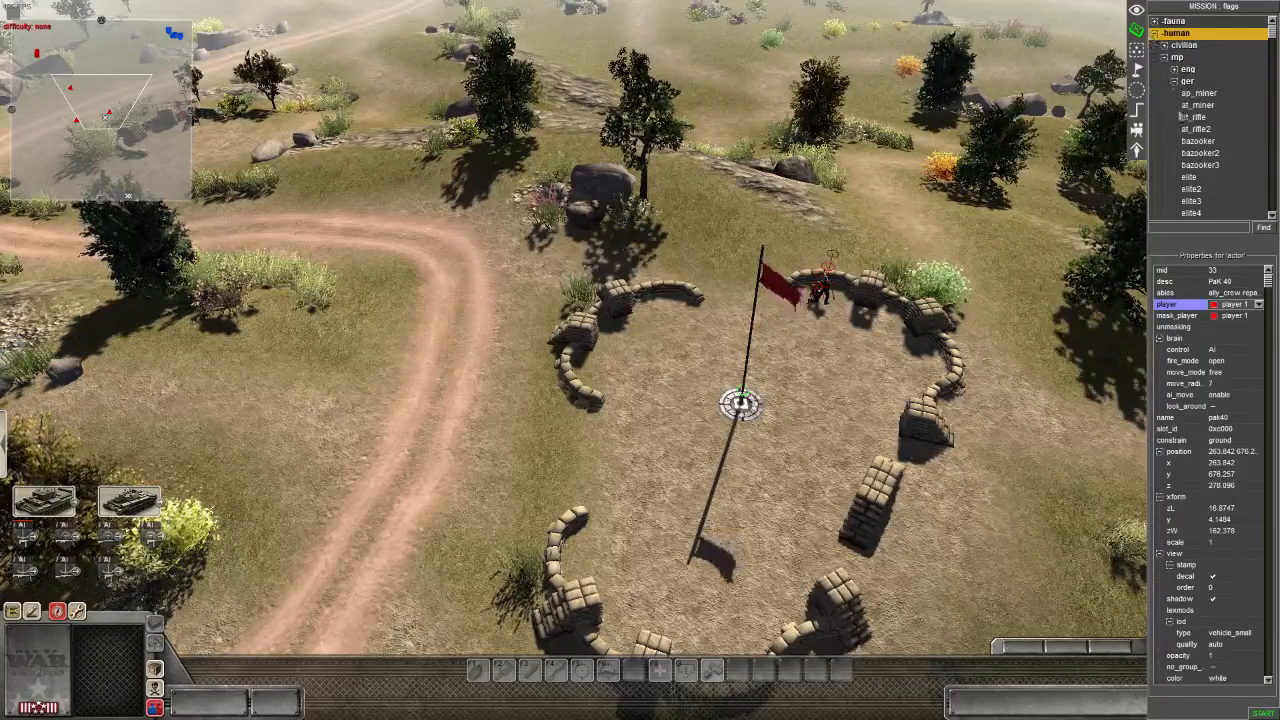
scroll(1208, 180, "down", 6)
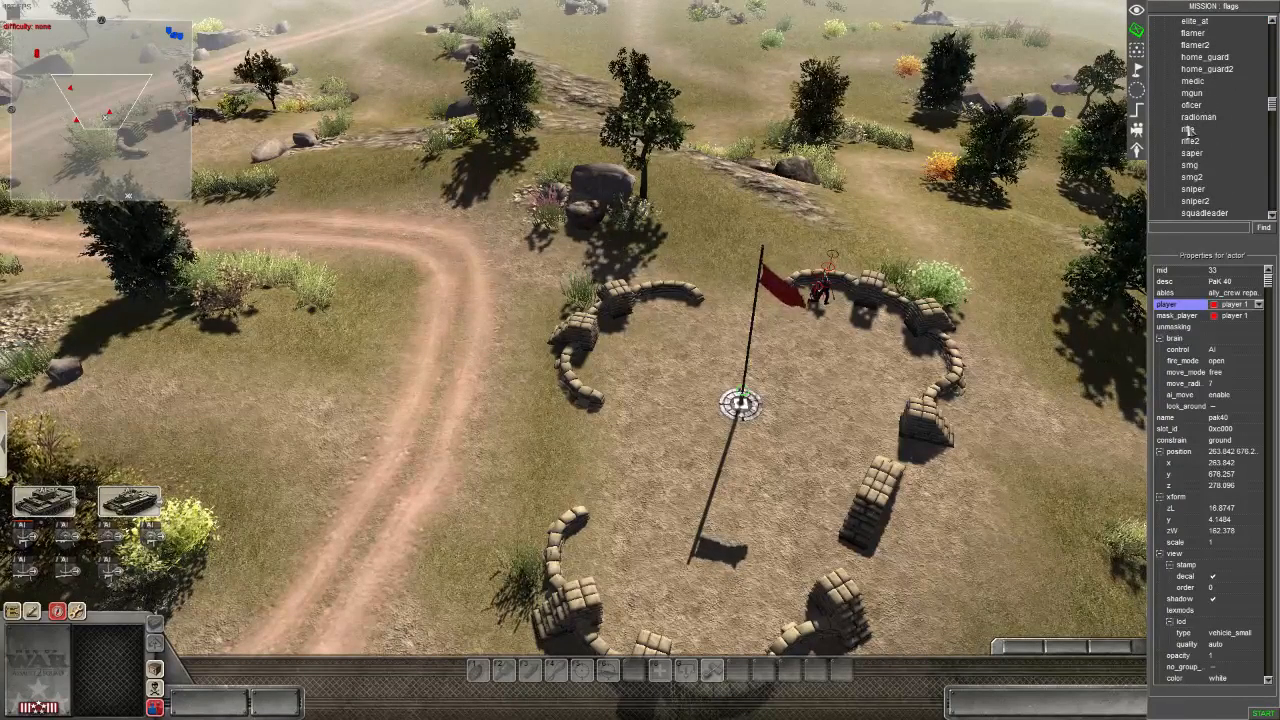
scroll(1188, 130, "up", 5)
scroll(1188, 130, "down", 5)
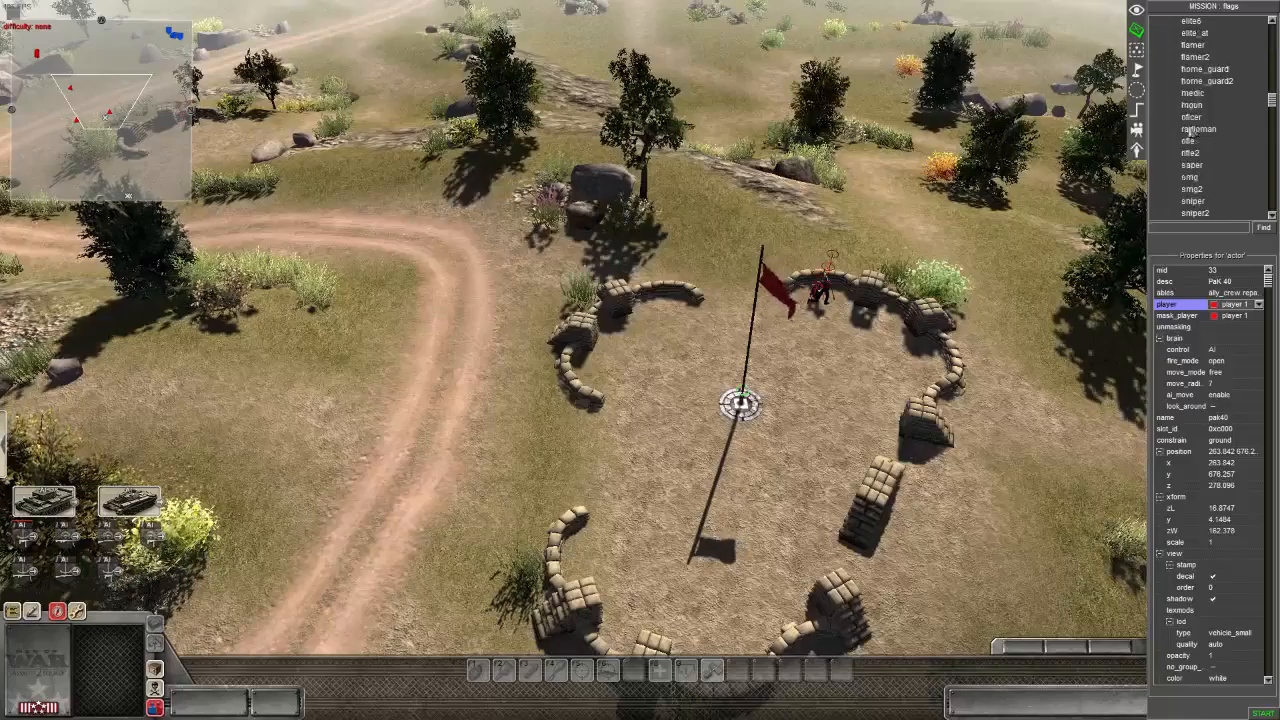
scroll(1188, 130, "down", 5)
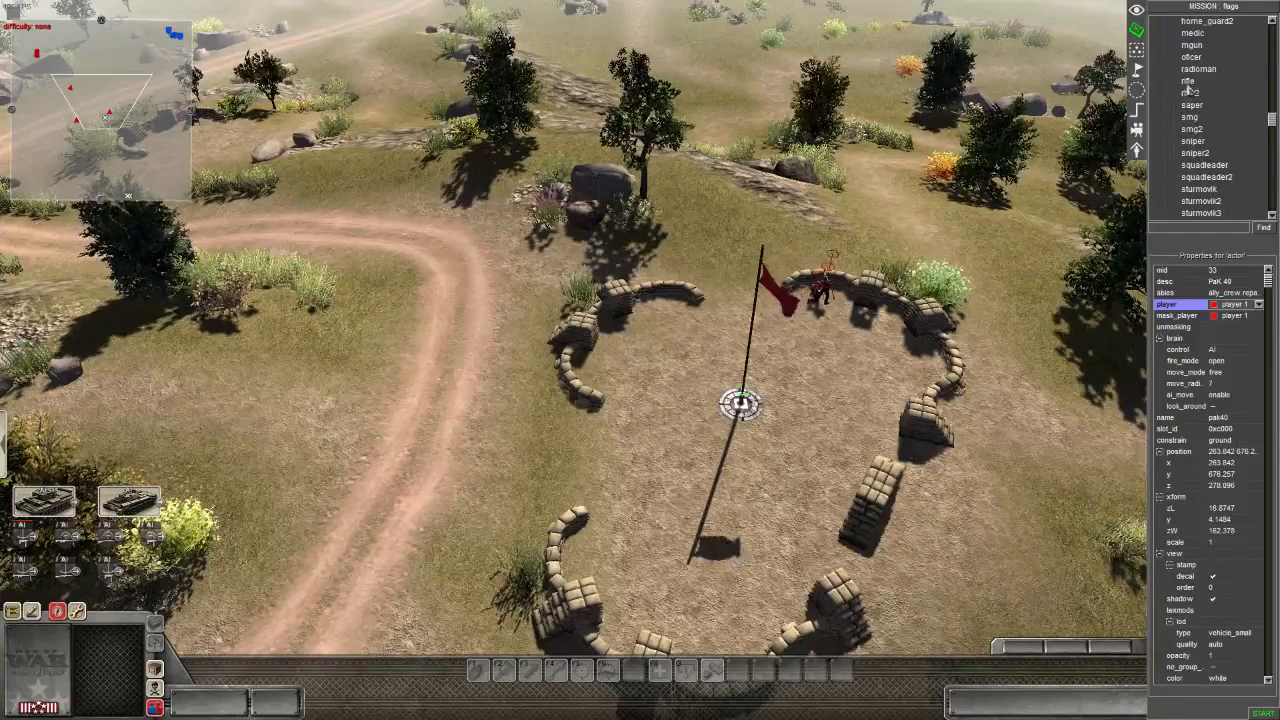
left_click(1188, 82)
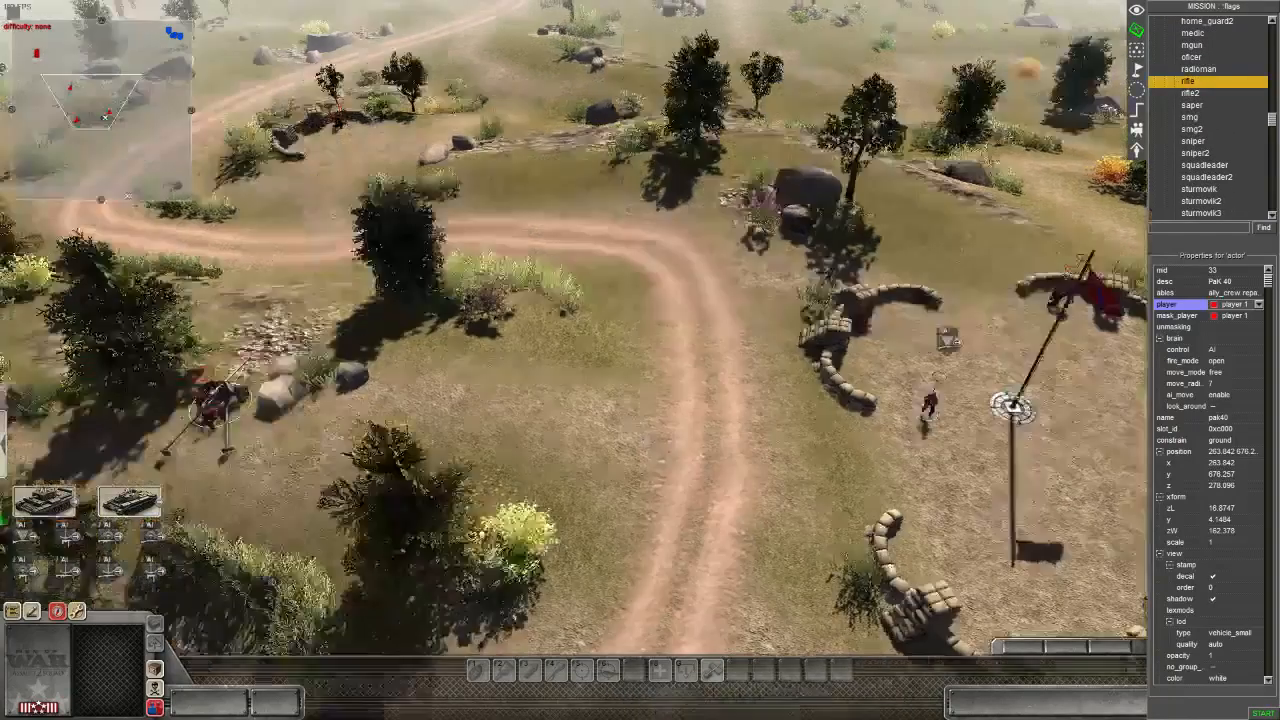
- Place individual riflemen inside the flag area, near the PaK 40 and in the terrain on either side
left_click(760, 436)
left_click(320, 466)
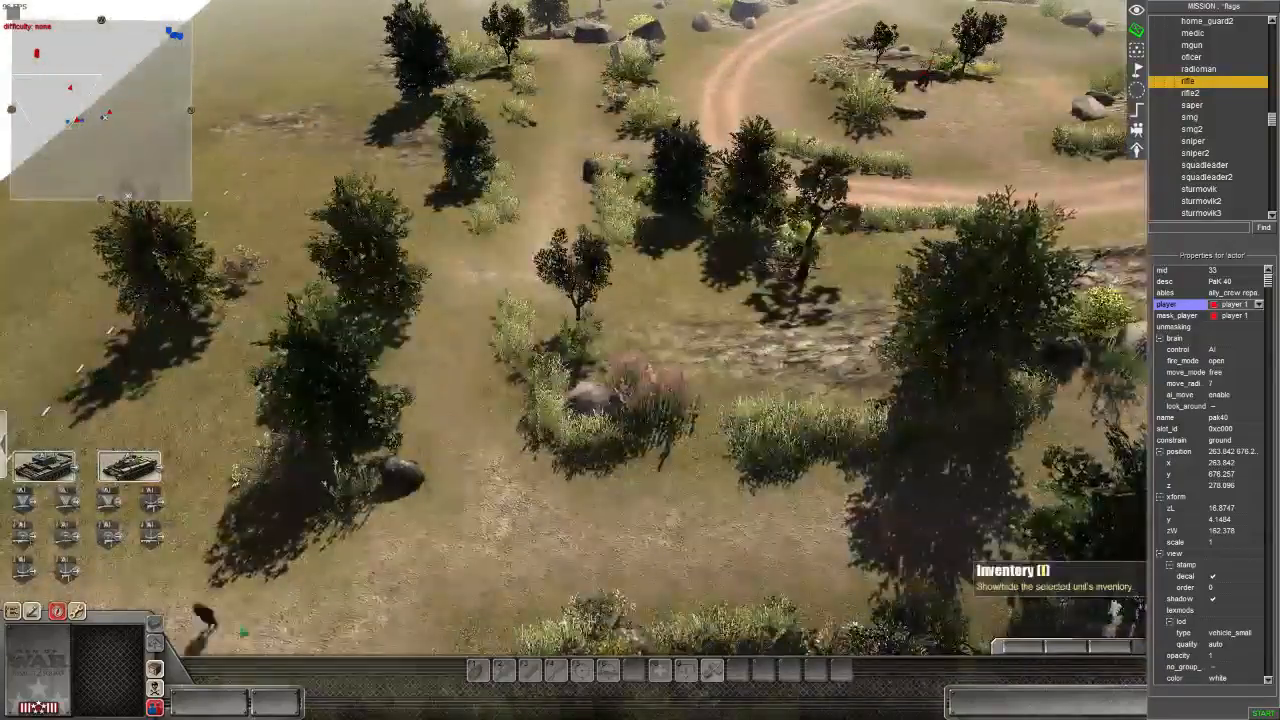
left_click(414, 534)
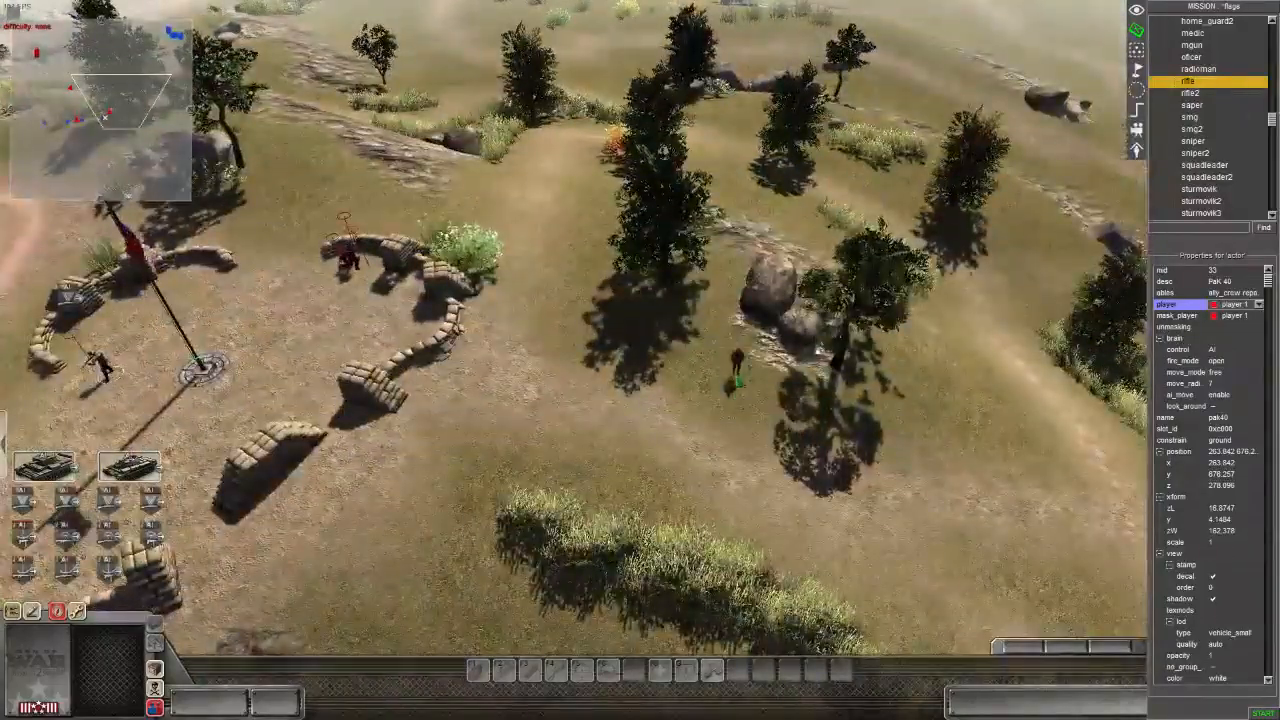
left_click(735, 378)
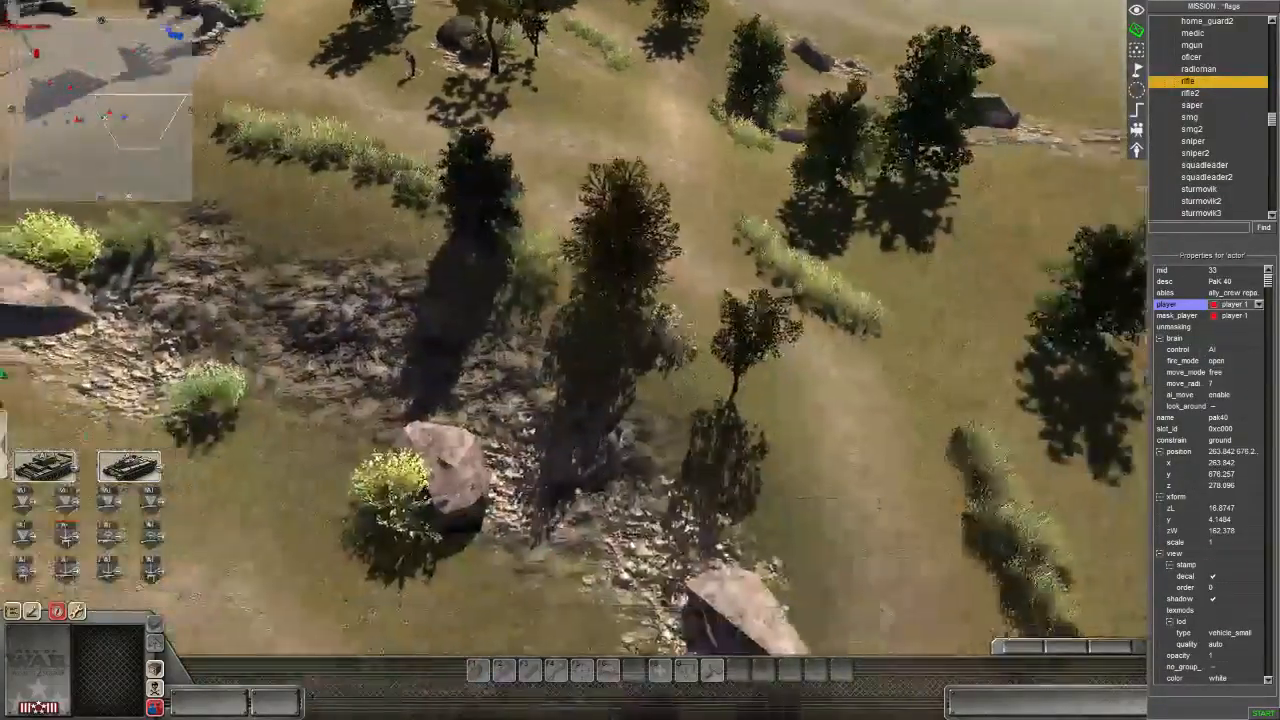
left_click(275, 327)
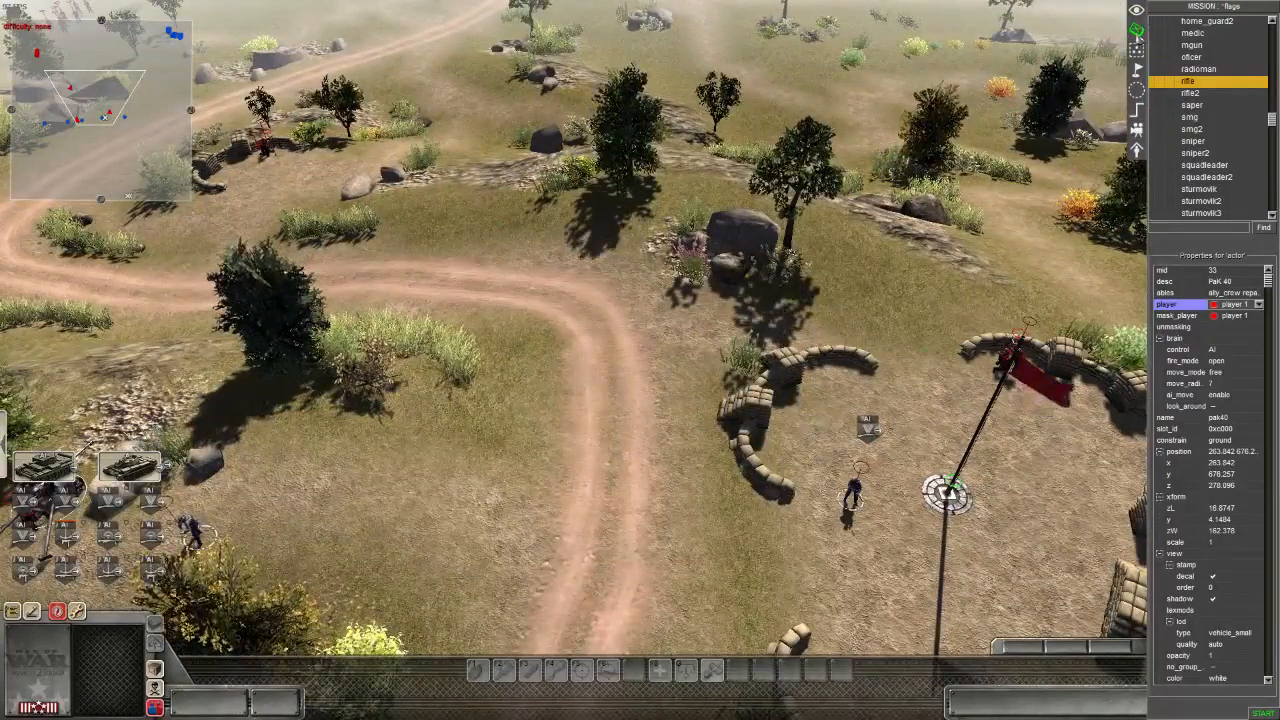
- Select the rifleman beside the flag and examine his properties and the layout of the placed riflemen
left_click(852, 492)
right_click(852, 492)
left_click(852, 492)
middle_click_drag(852, 492, 762, 500)
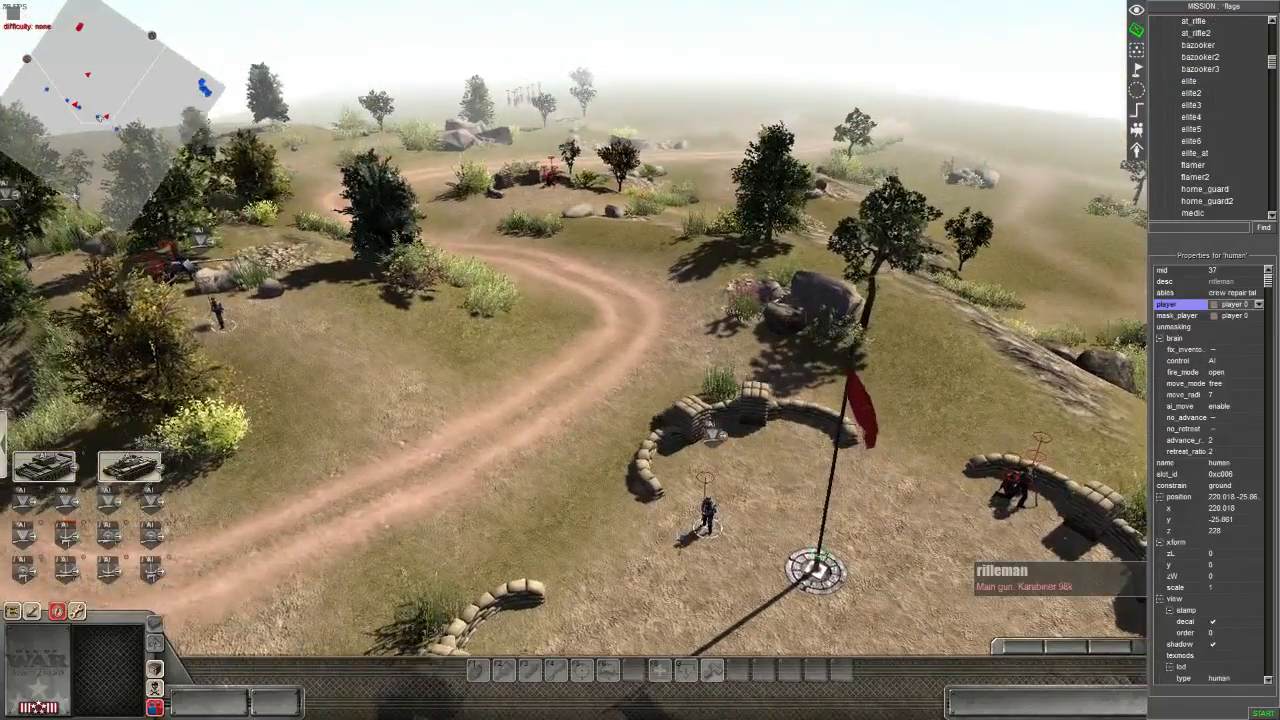
middle_click_drag(1008, 500, 686, 617)
key("Left")
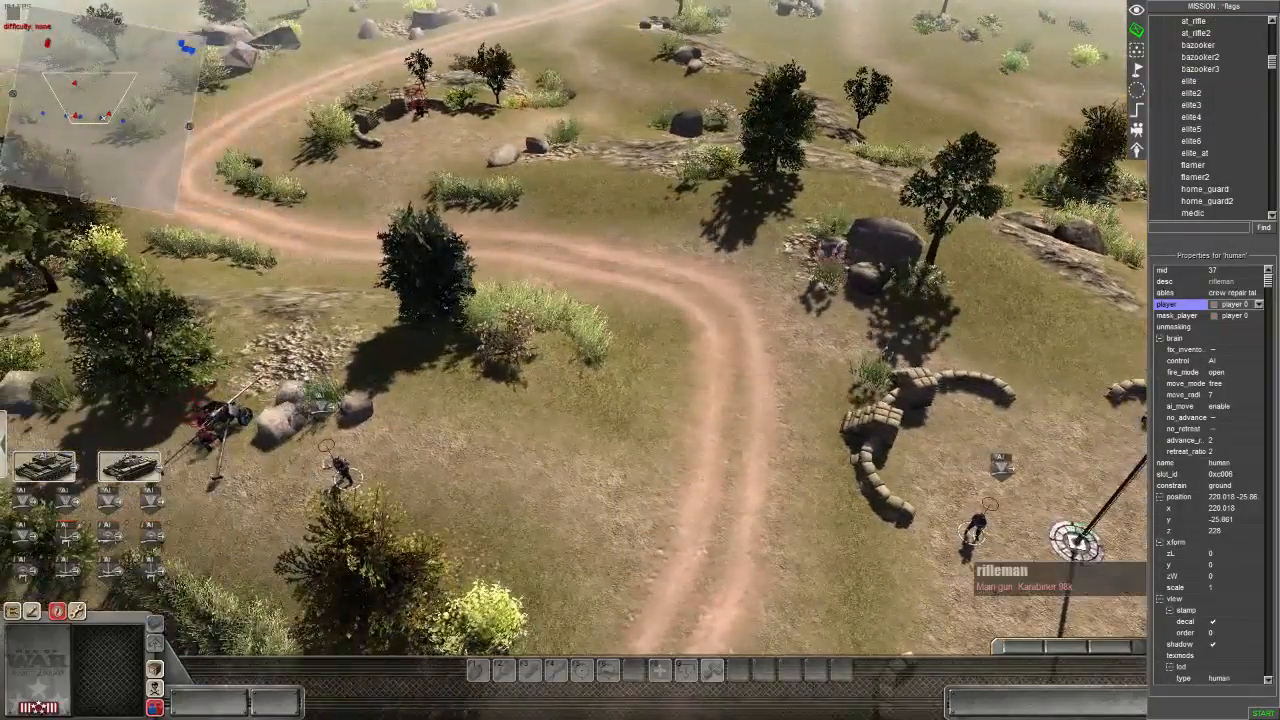
key("Down")
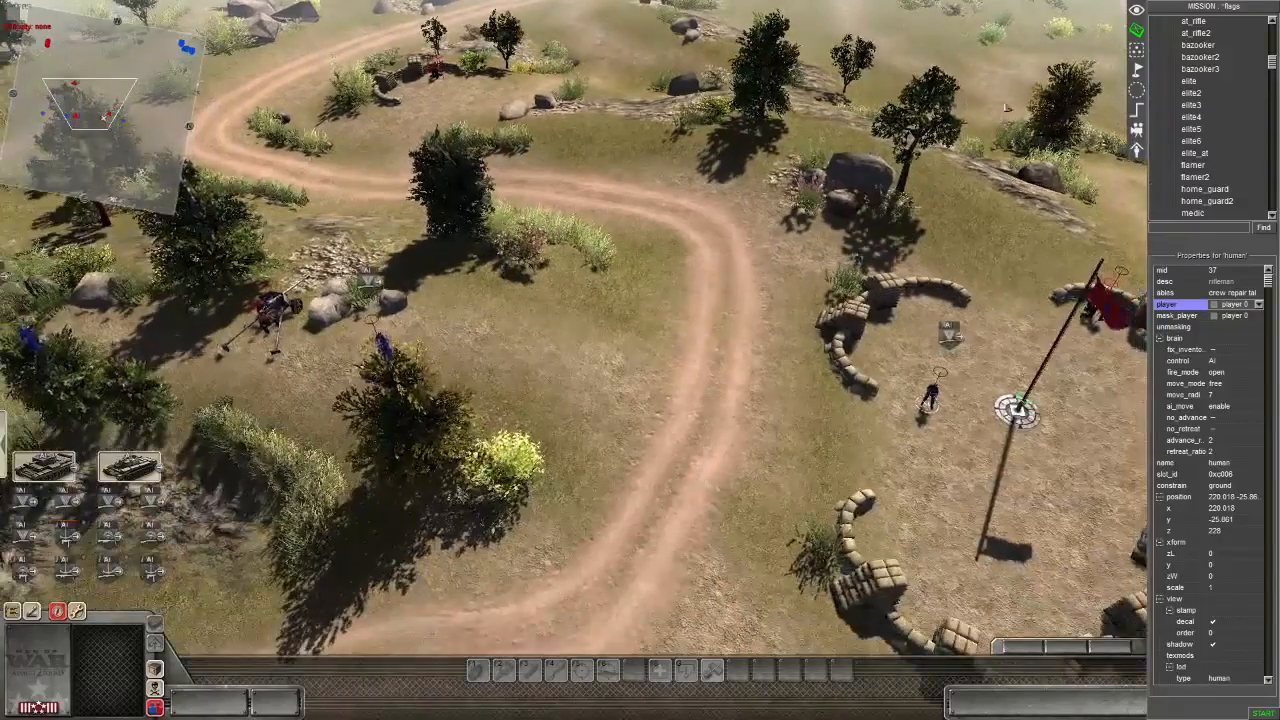
- Add a waypoint group named patrols
left_click(1137, 68)
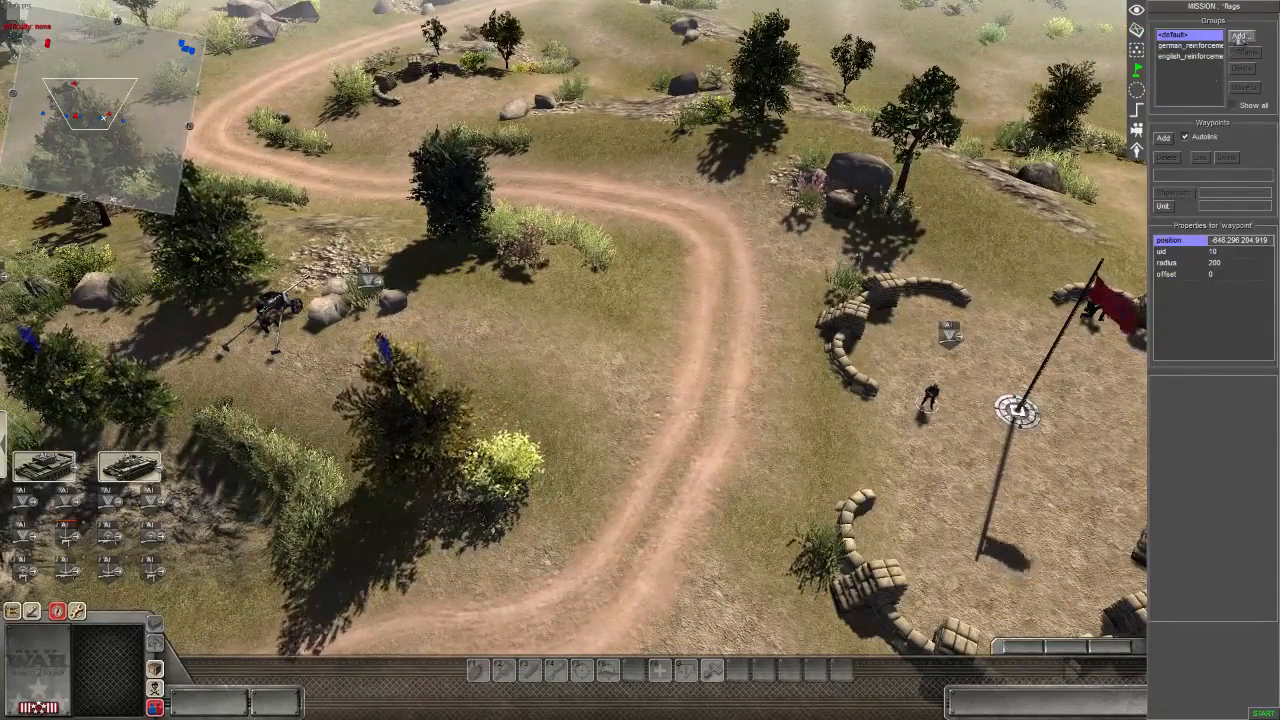
left_click(1240, 37)
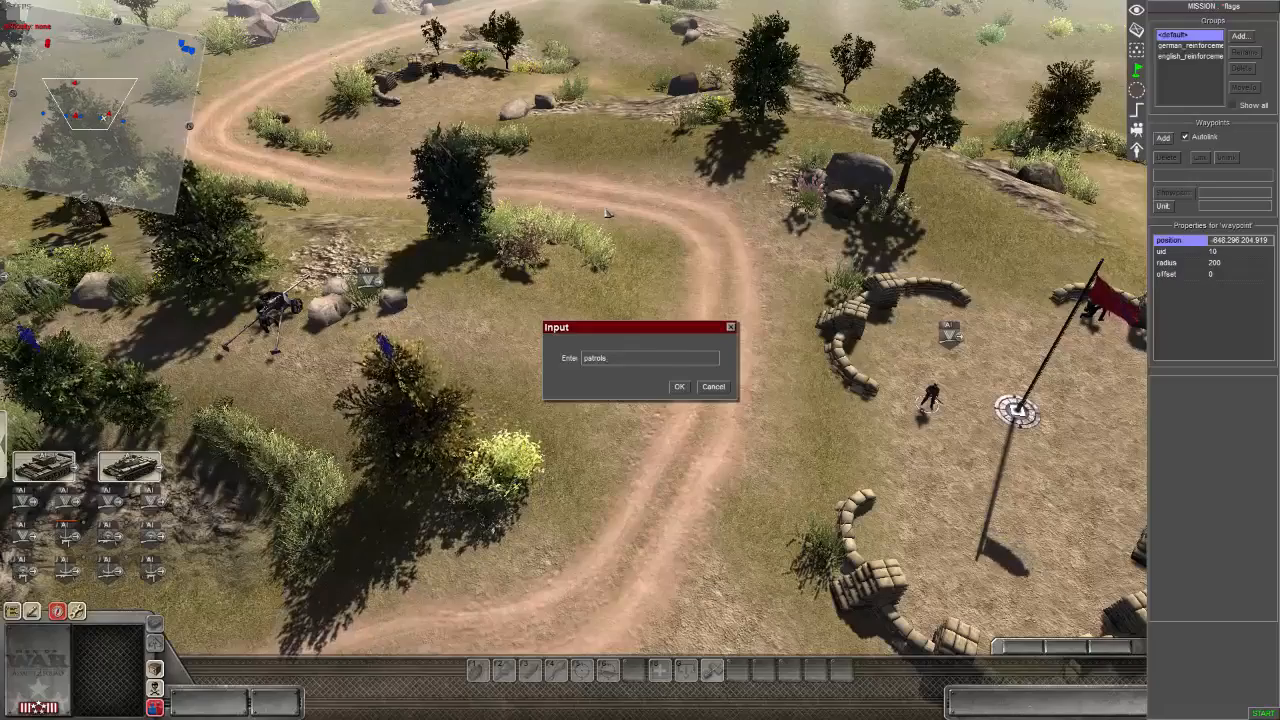
key("Return")
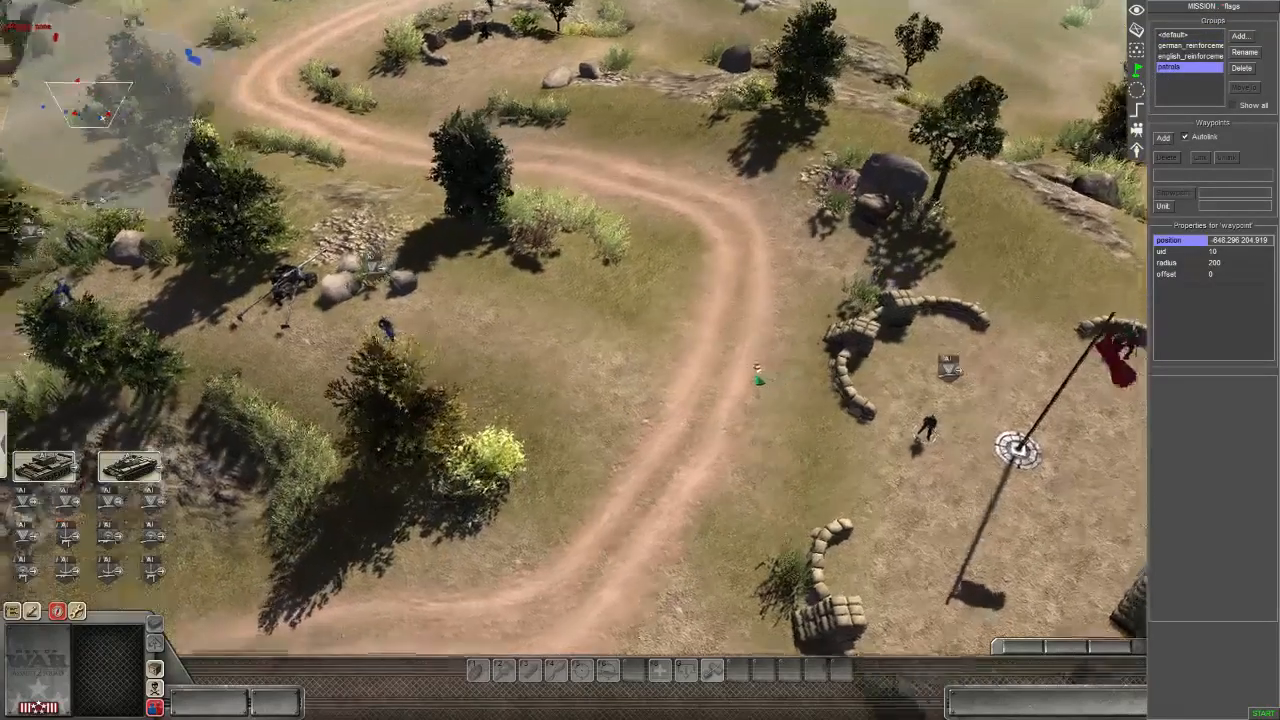
- Place the first waypoint of the patrols group beside the dirt road near the flag area and select it as the route's start
left_click(643, 406)
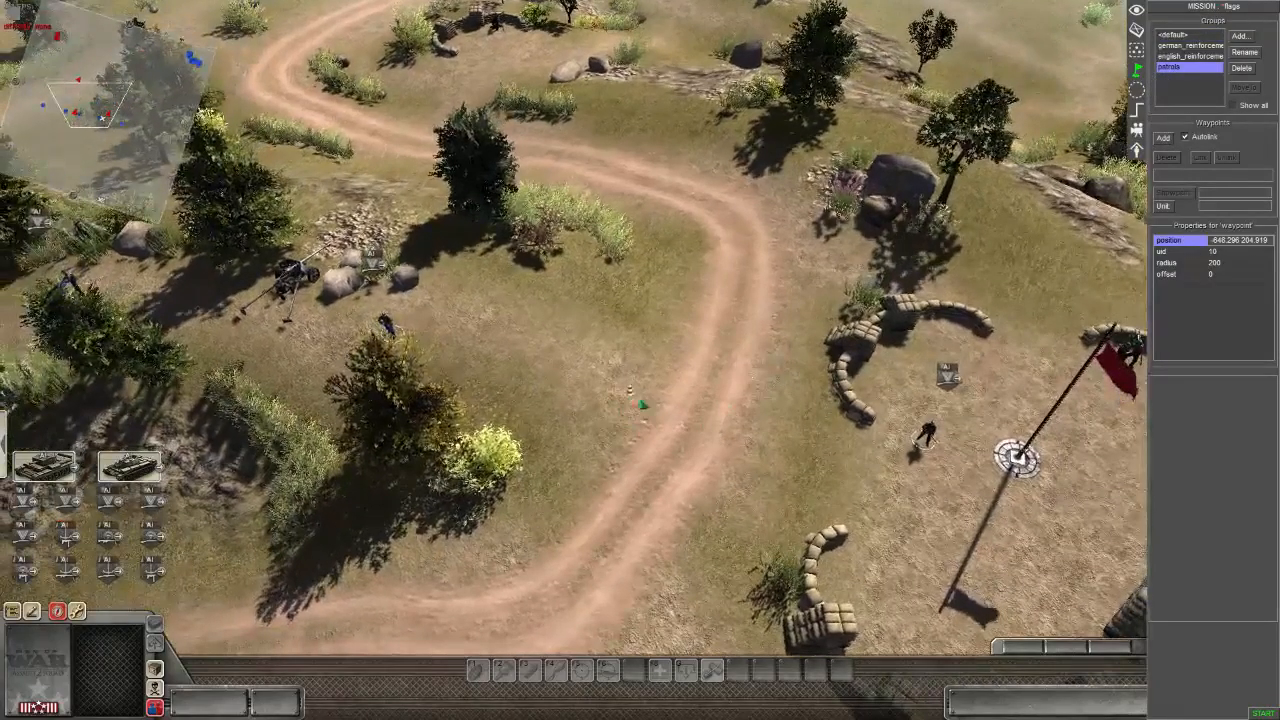
left_click(546, 313)
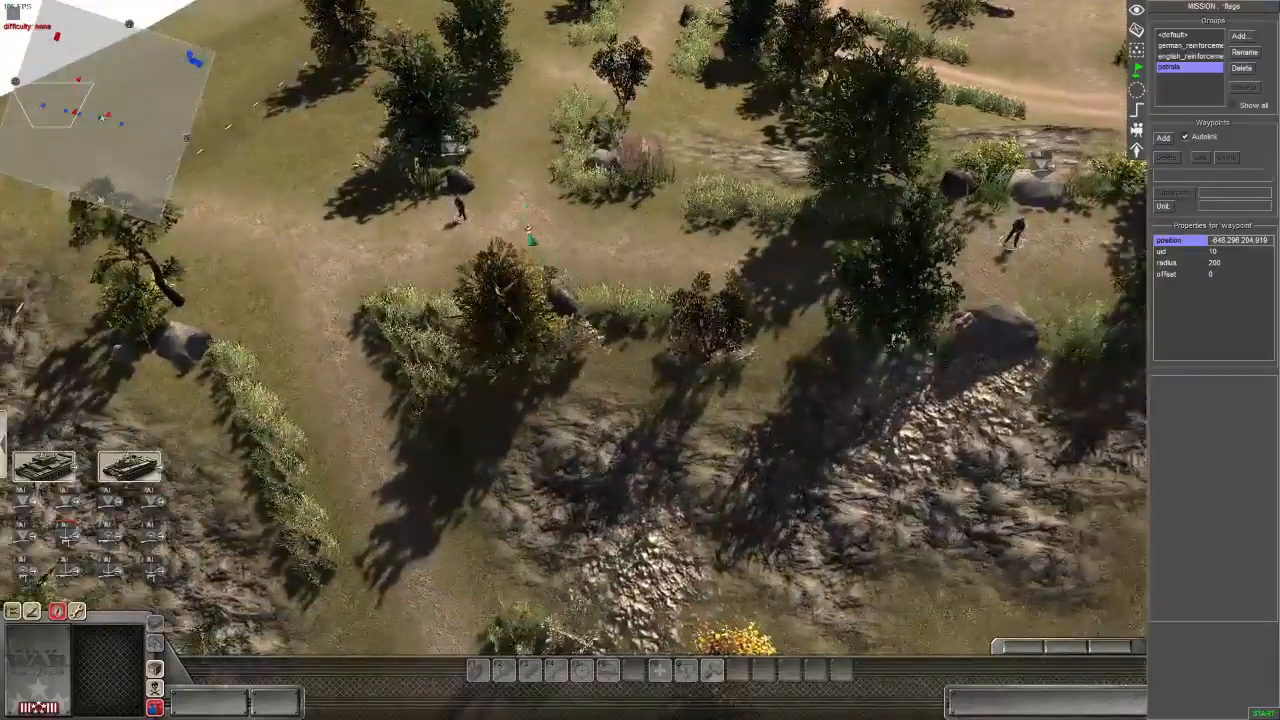
left_click(531, 240)
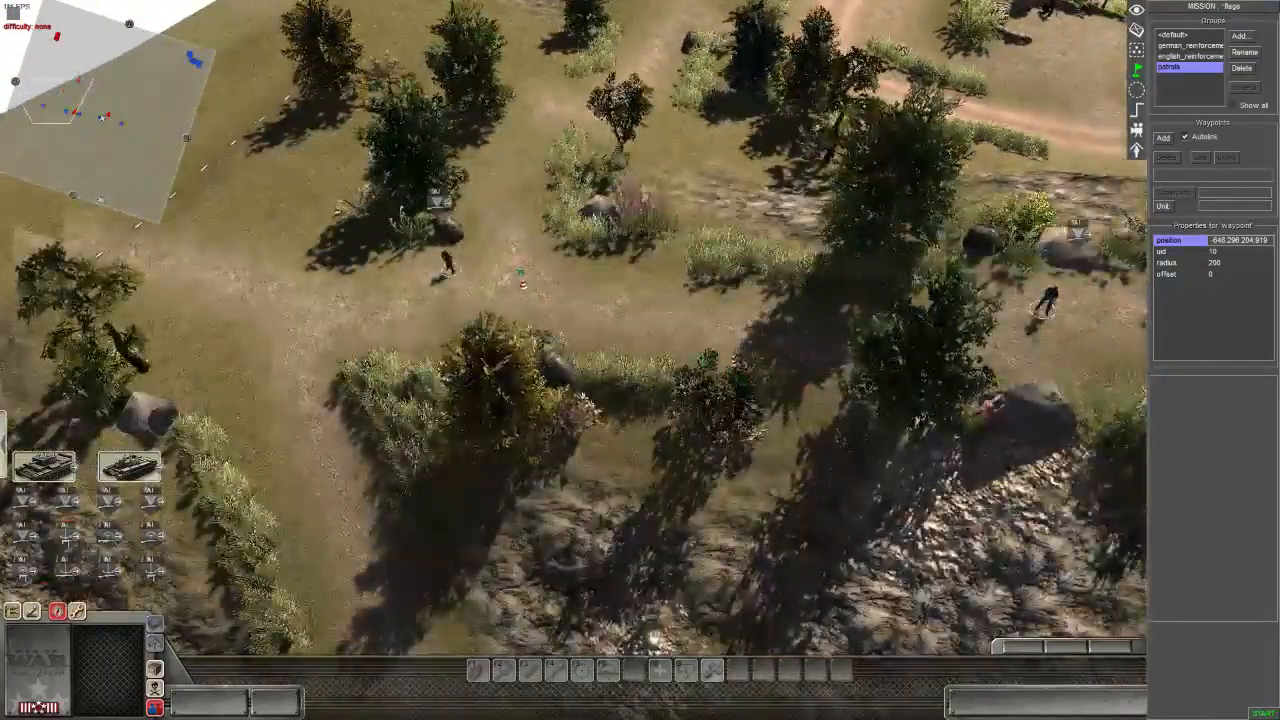
left_click(540, 316)
key("Delete")
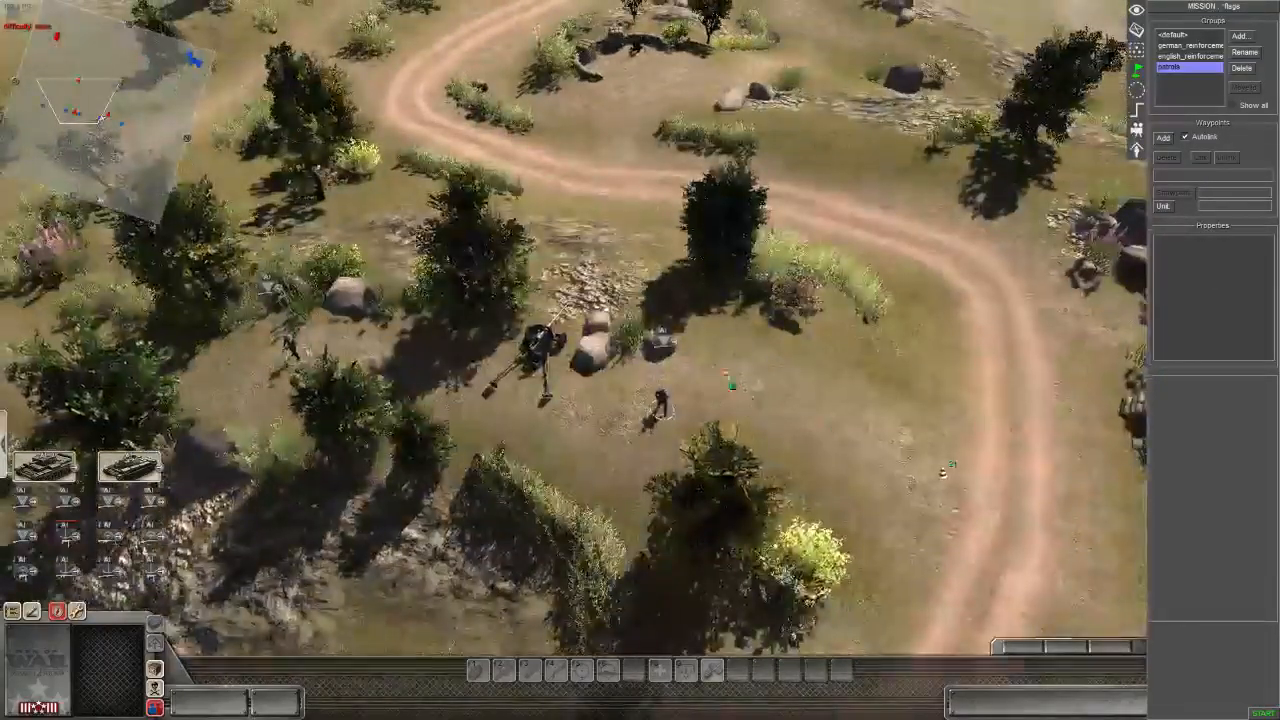
left_click_drag(834, 397, 966, 531)
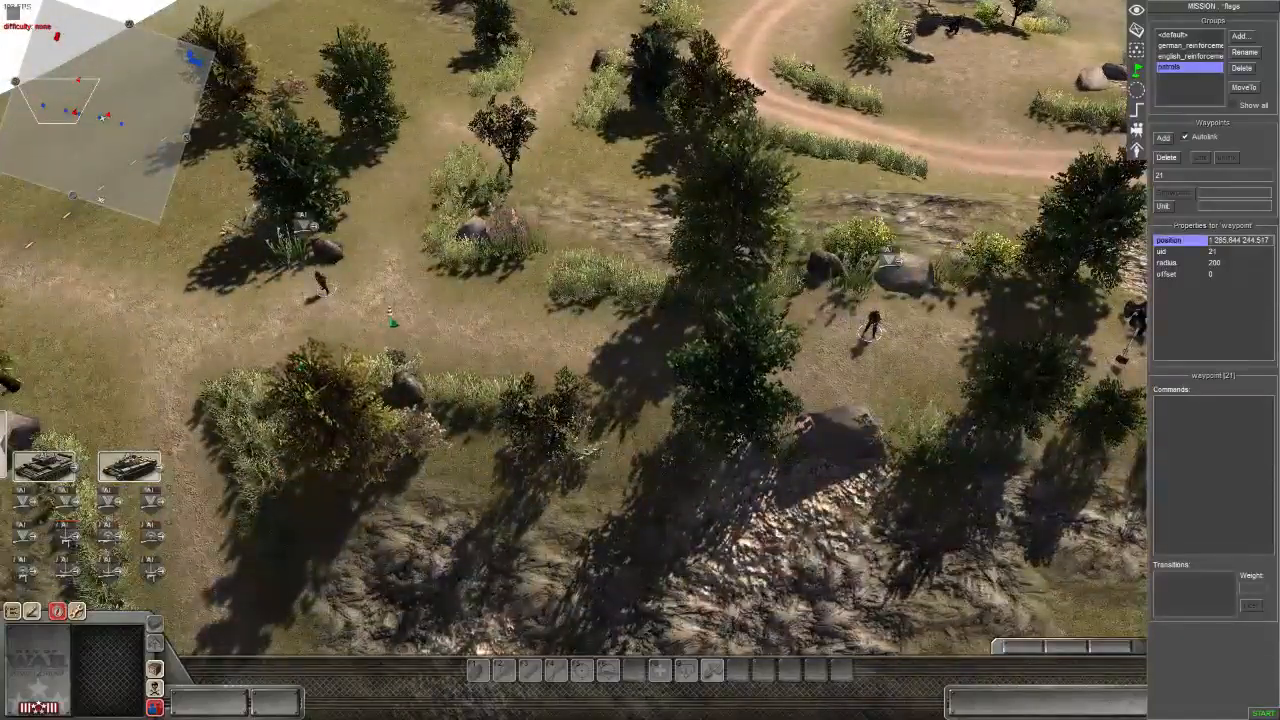
- Extend the linked route from waypoint 21 through the trees, across the road and past the sandbagged position to waypoint 27
left_click(383, 308)
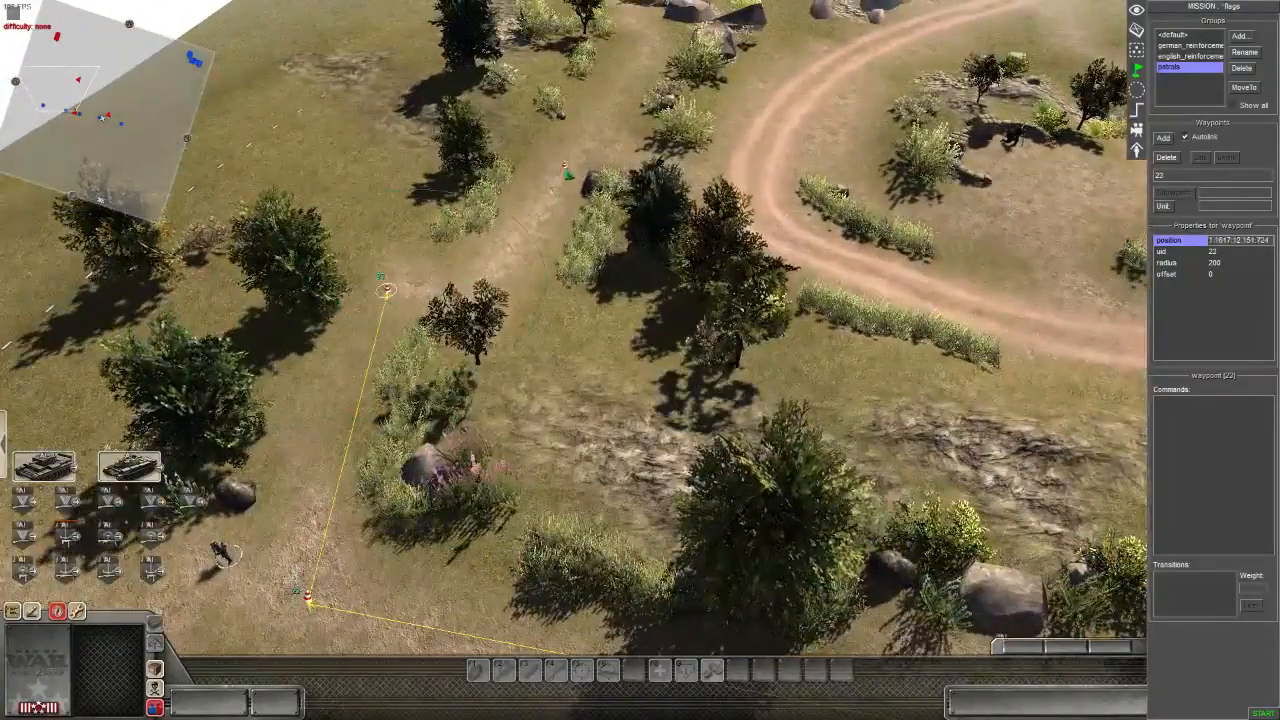
left_click(752, 190)
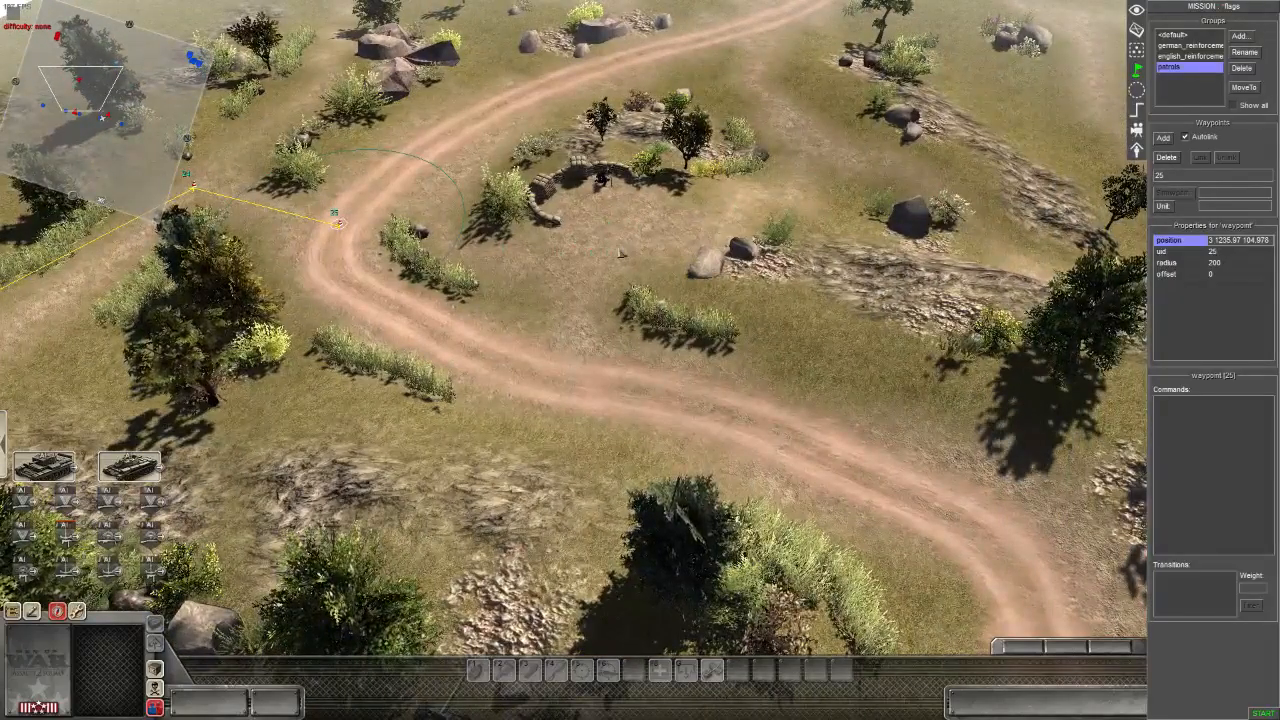
key("Right")
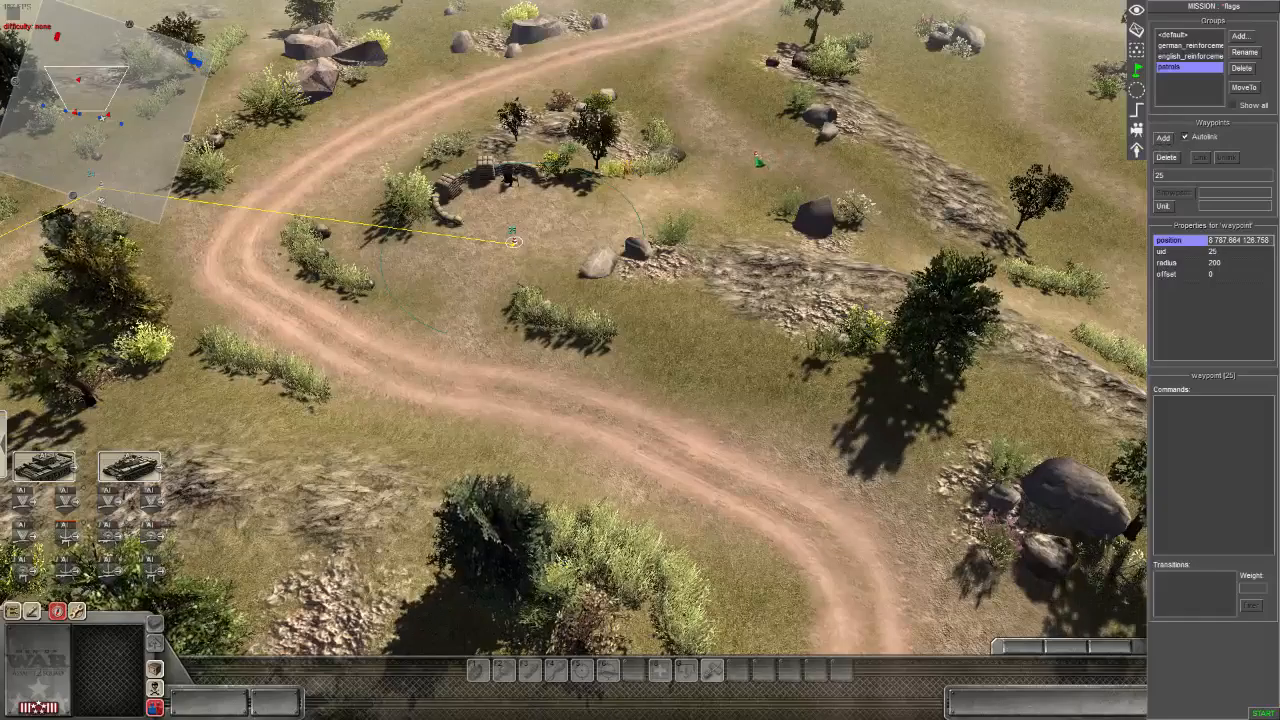
left_click(758, 159)
key("Right")
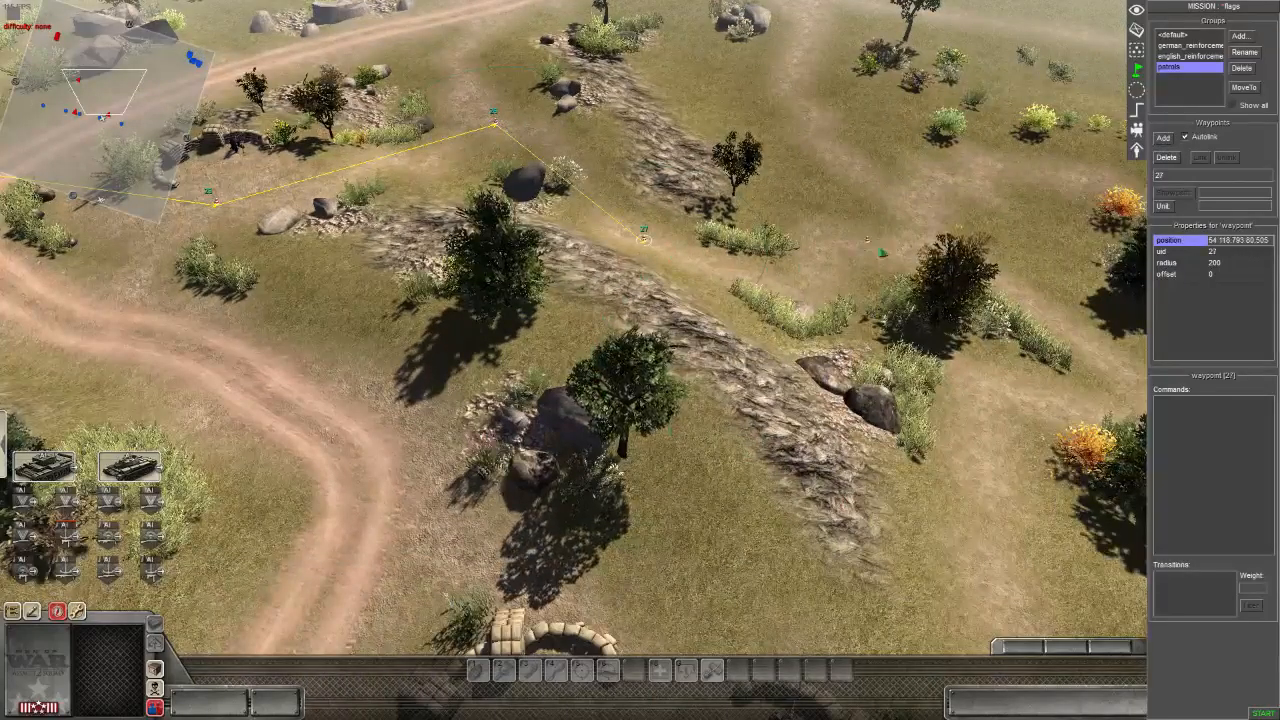
- Continue the linked route around the far side of the flag's sandbags and down the dirt path, placing waypoints 28 to 33
left_click(962, 418)
key("Down")
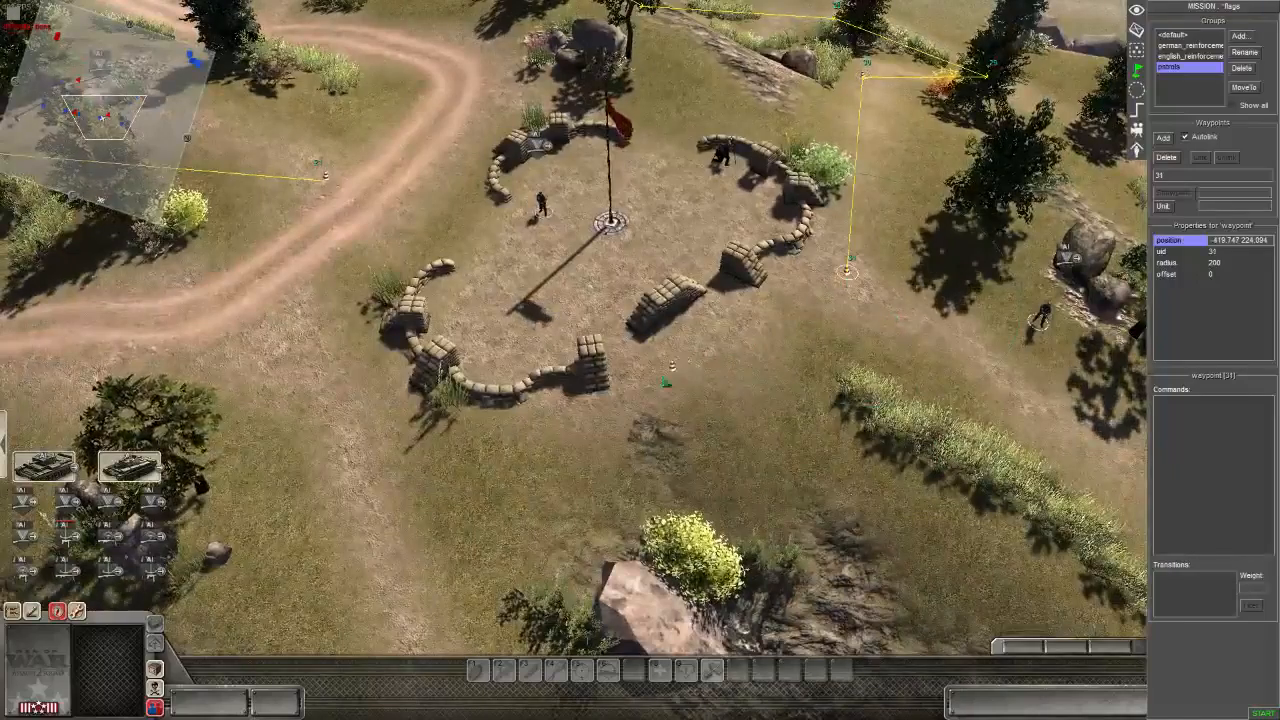
key("Left")
key("Down")
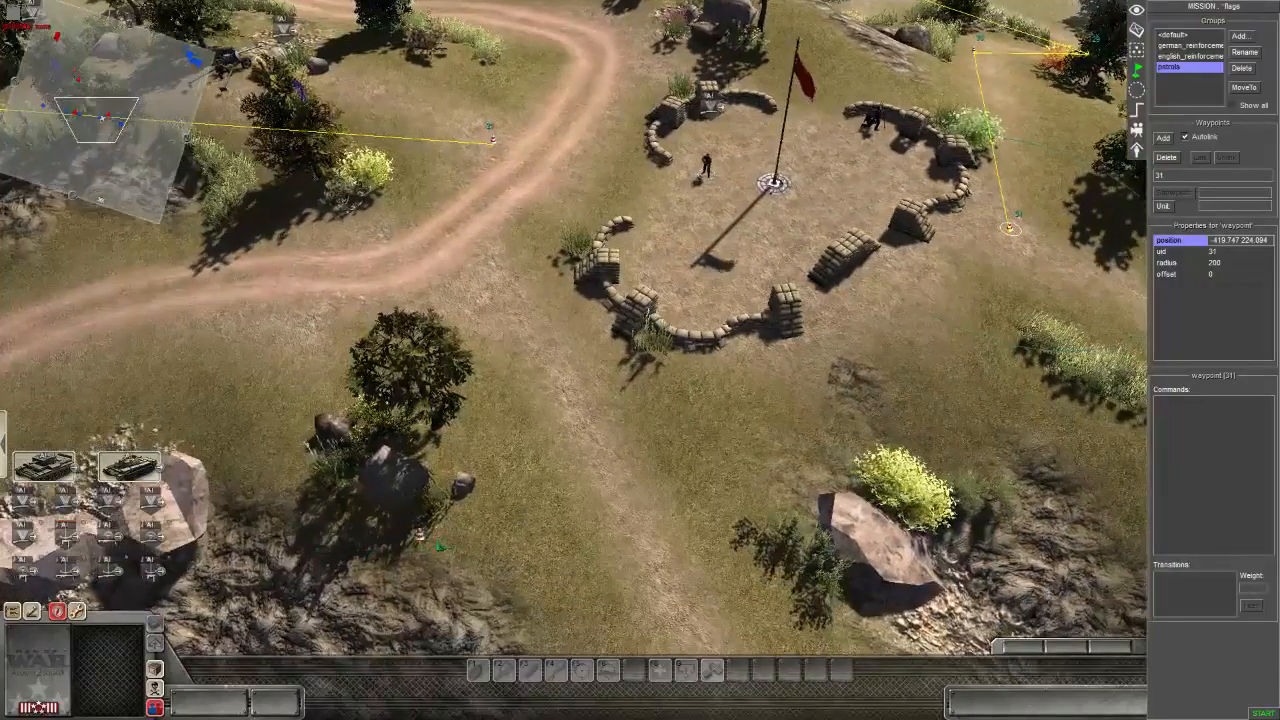
key("Right")
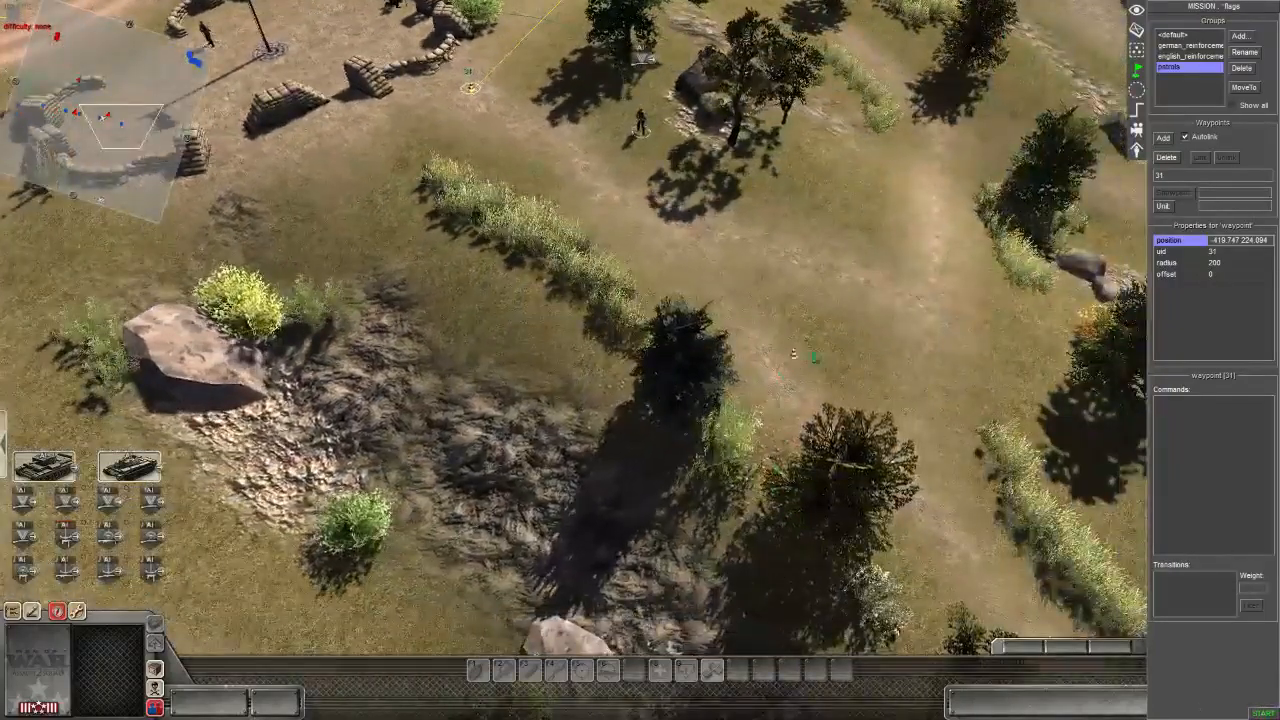
key("Down")
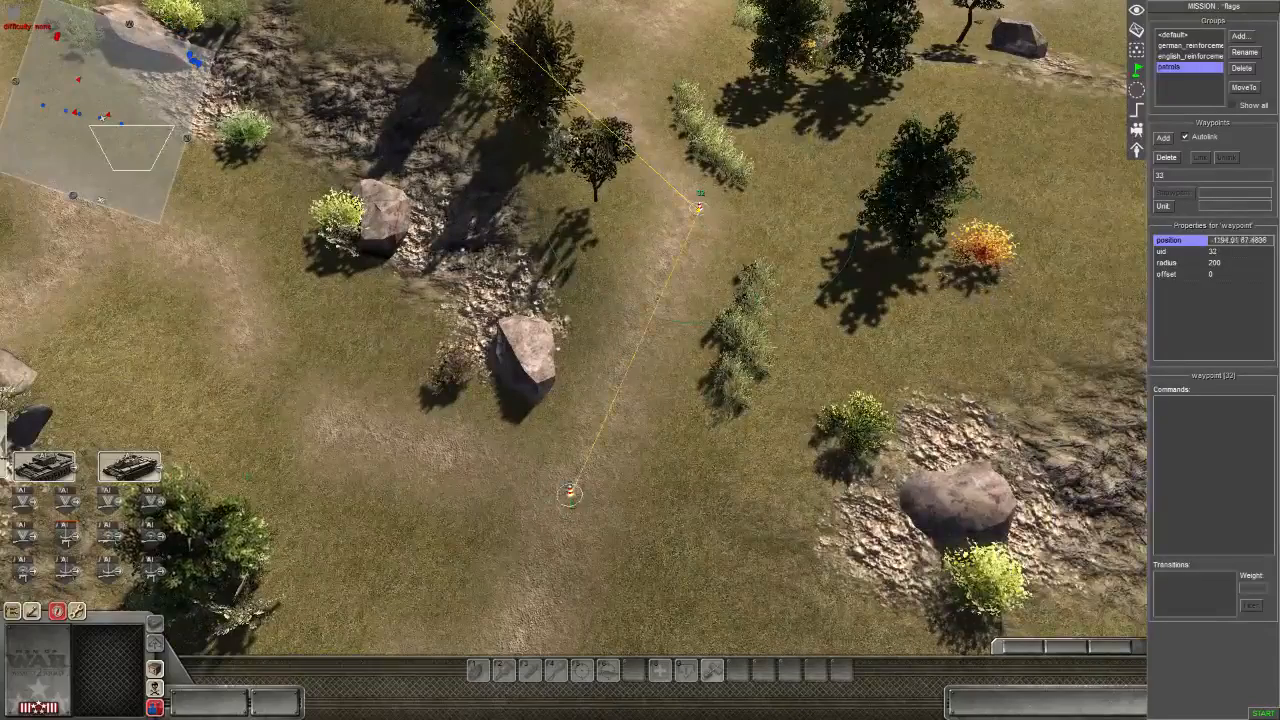
- Bring the linked route back along the path below the rocks to the road beside the flag area, ending at waypoint 36
key("Left")
left_click(392, 370)
key("Left")
key("Up")
left_click(463, 208)
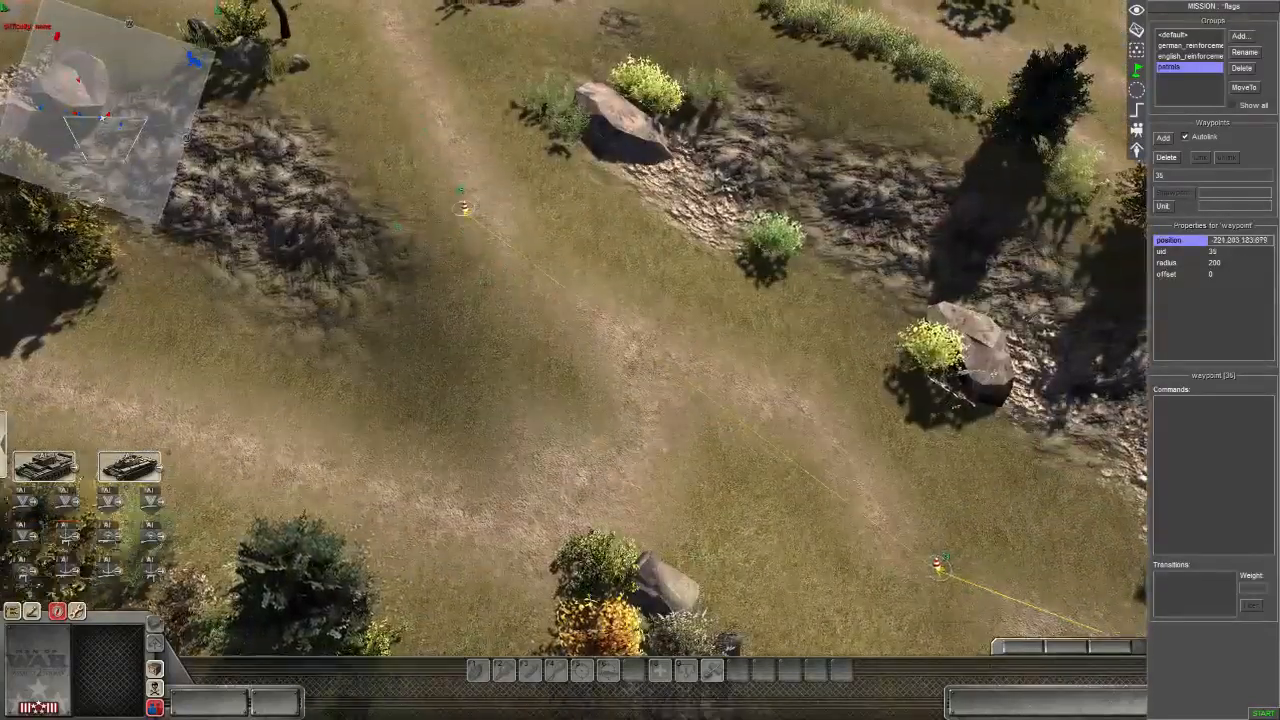
key("Up")
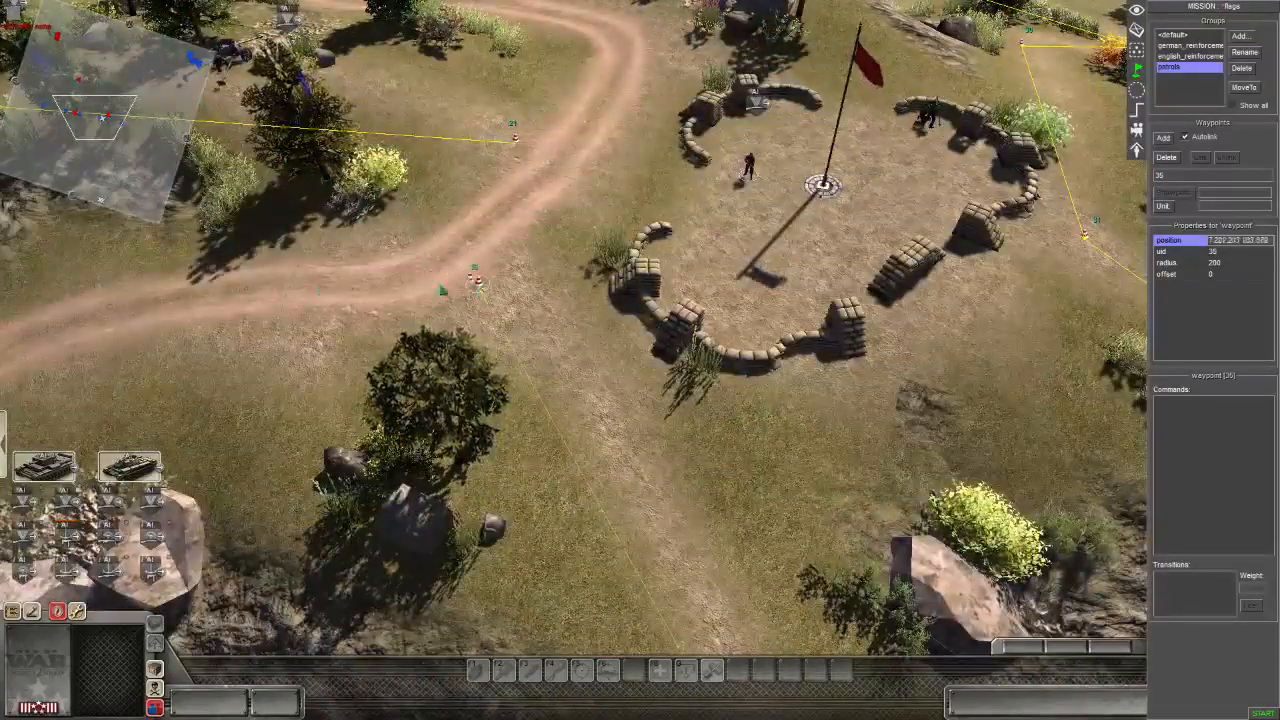
- Add waypoints 37 and 38 along the road bend and wooded path, and link waypoint 38 to waypoint 22
key("Left")
left_click(323, 367)
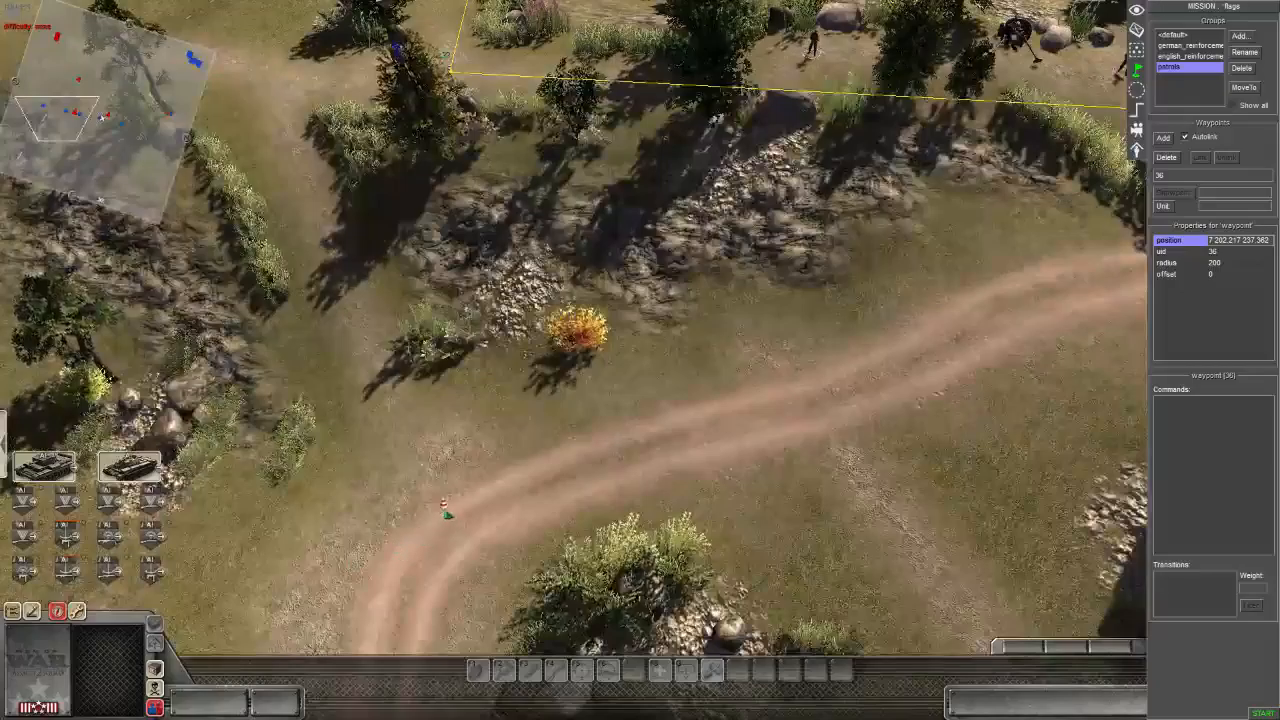
key("Up")
key("Left")
left_click(326, 187)
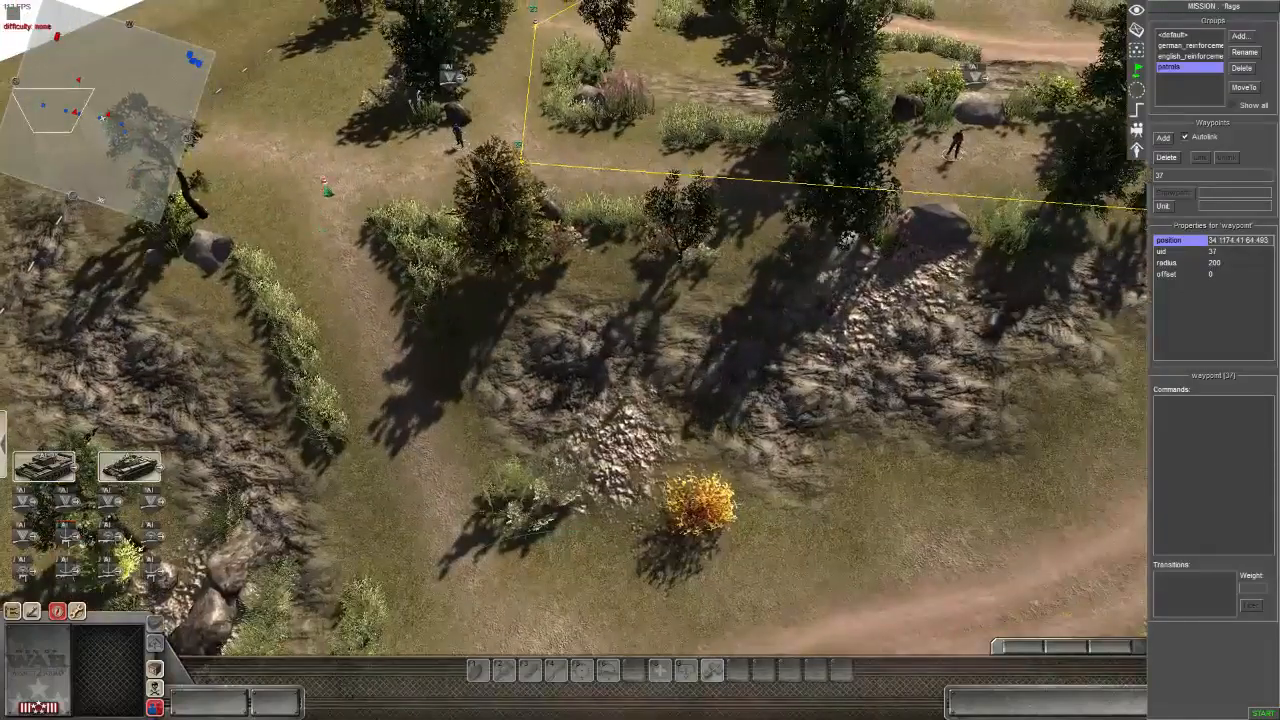
left_click(520, 160, "shift")
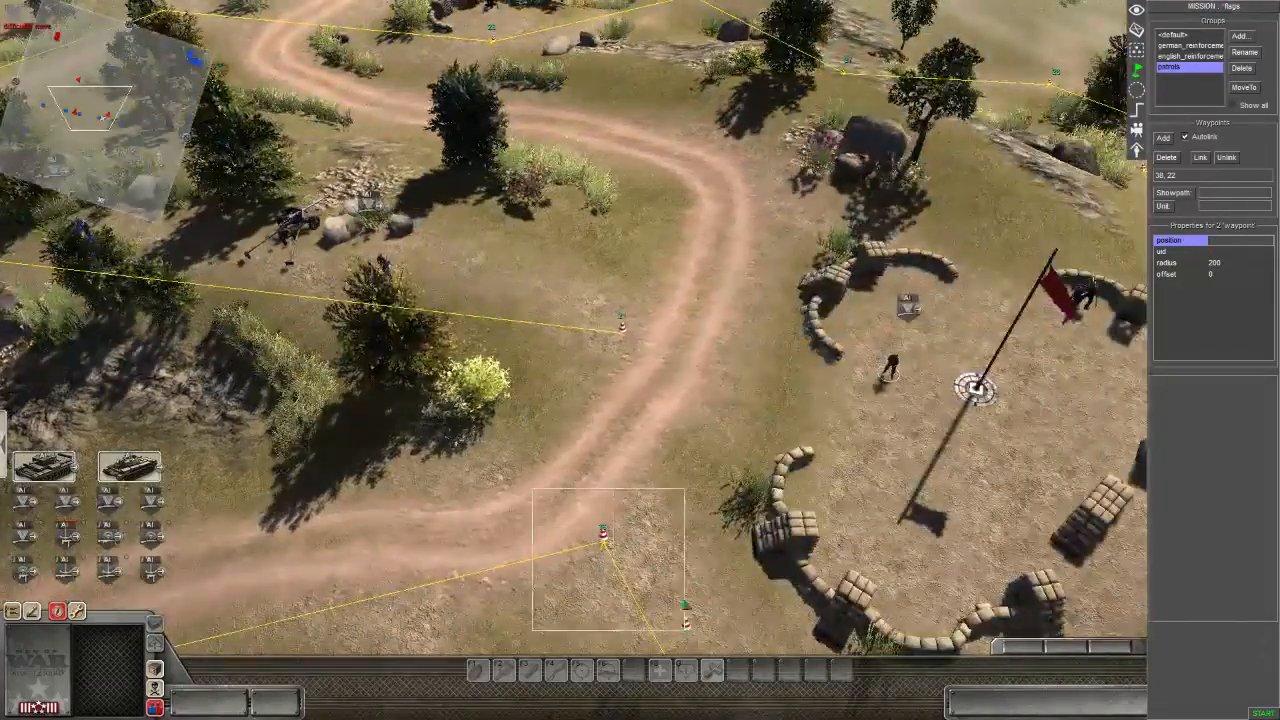
- Link waypoint 36 at the road junction to waypoint 21 near the flag area
left_click_drag(685, 631, 687, 632)
left_click(622, 328, "shift")
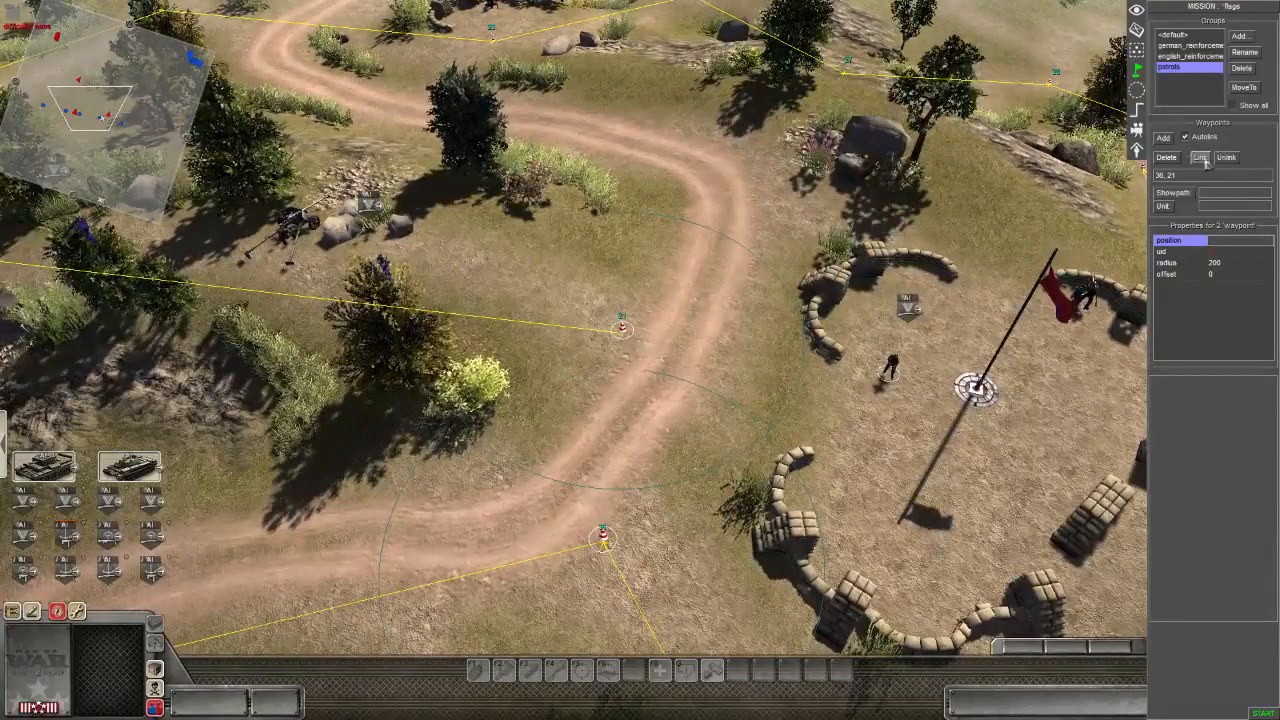
middle_click_drag(623, 340, 938, 374)
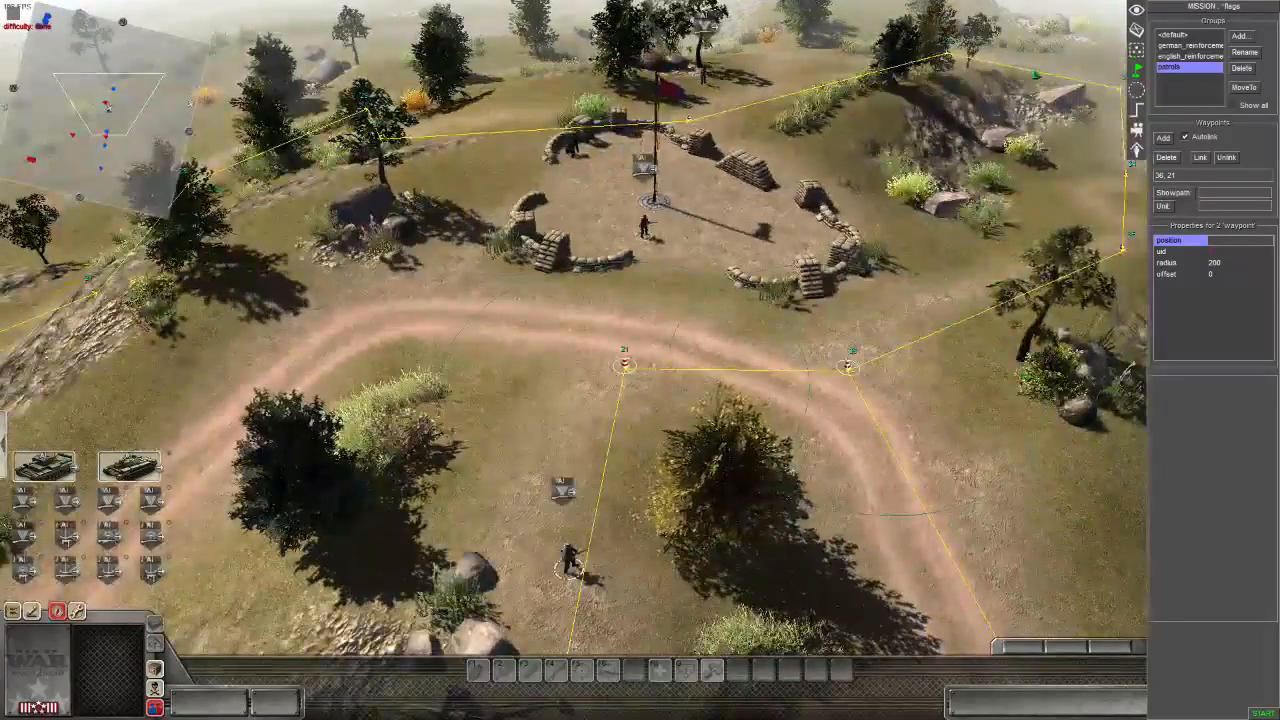
- Turn off camera position clipping for the map and view the whole patrol network from a distance
key("F1")
left_click(1163, 34)
scroll(844, 415, "down", 5)
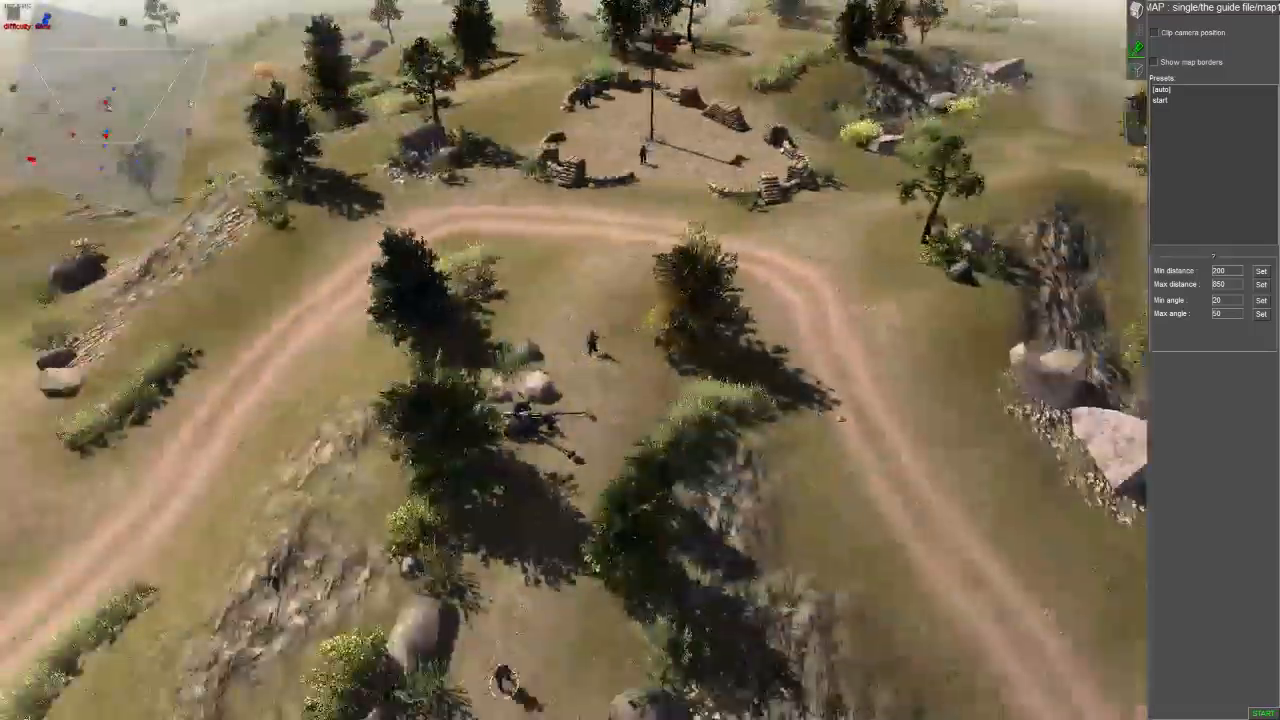
key("F3")
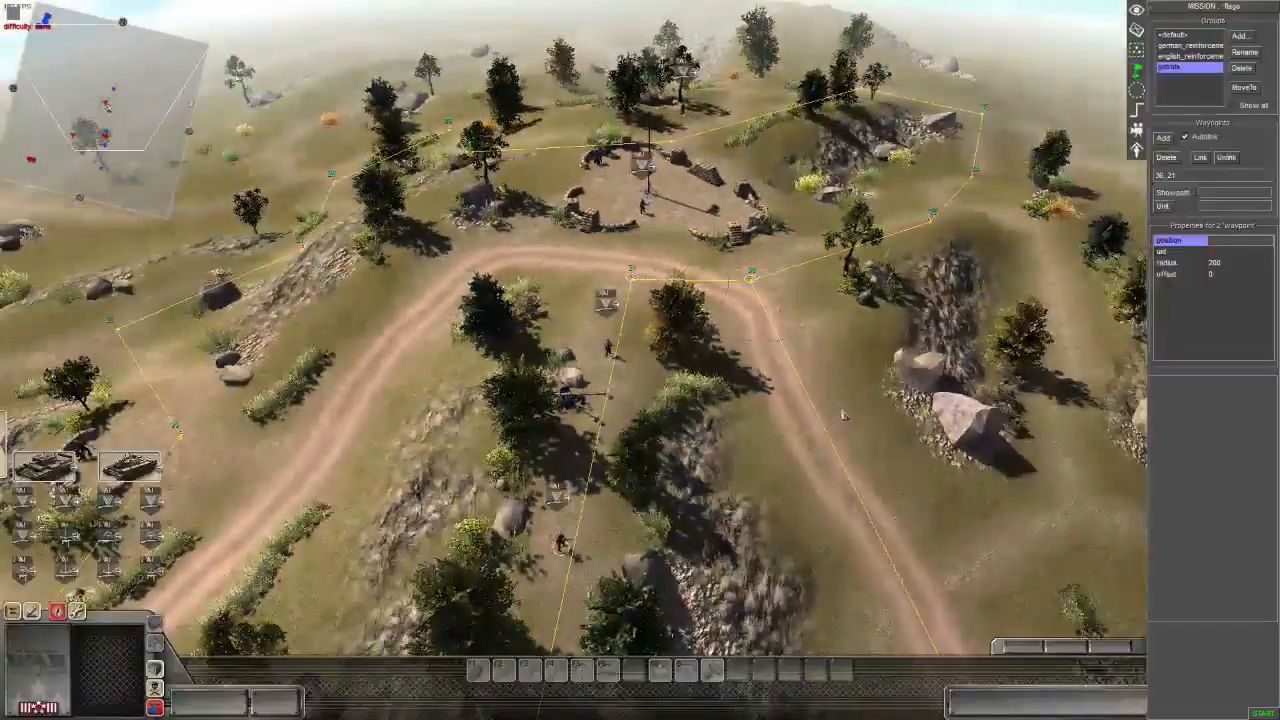
middle_click_drag(844, 415, 1043, 242)
key("Right")
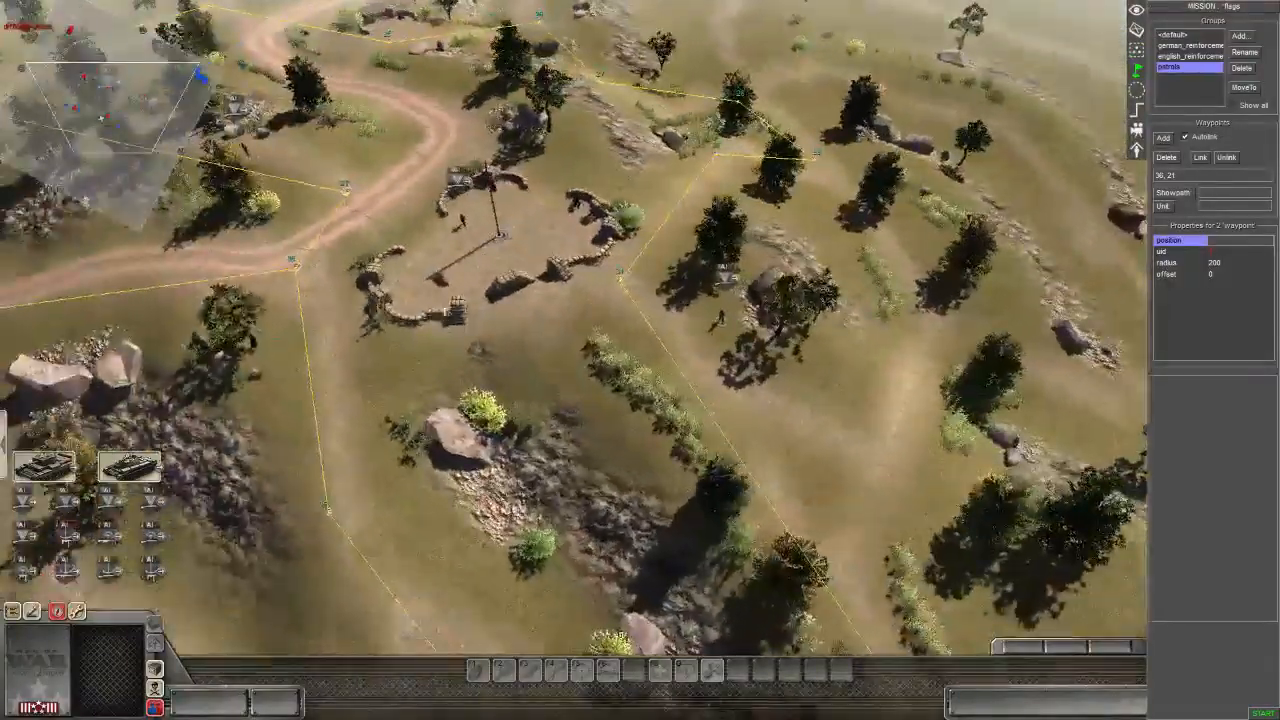
- Select waypoint 29 and extend a linked branch along the dirt path with waypoints 39 and 40
key("Right")
middle_click_drag(690, 240, 775, 205)
left_click(775, 205)
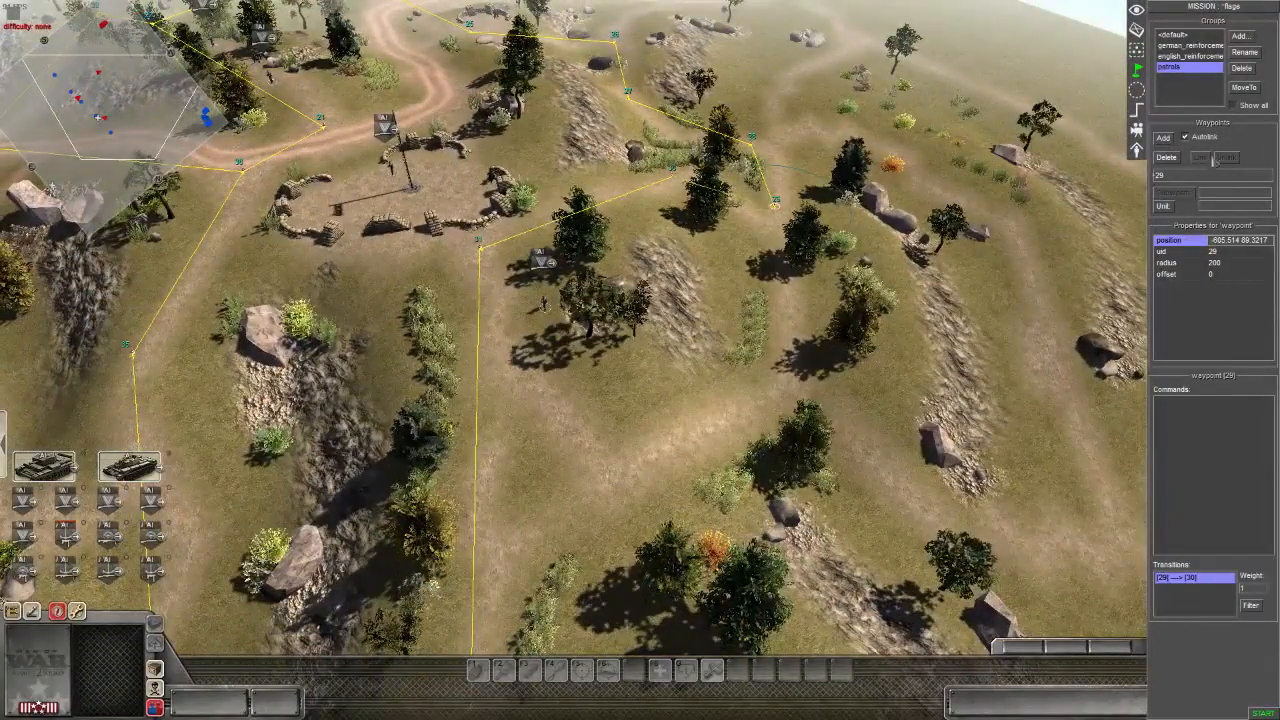
middle_click_drag(870, 385, 779, 388)
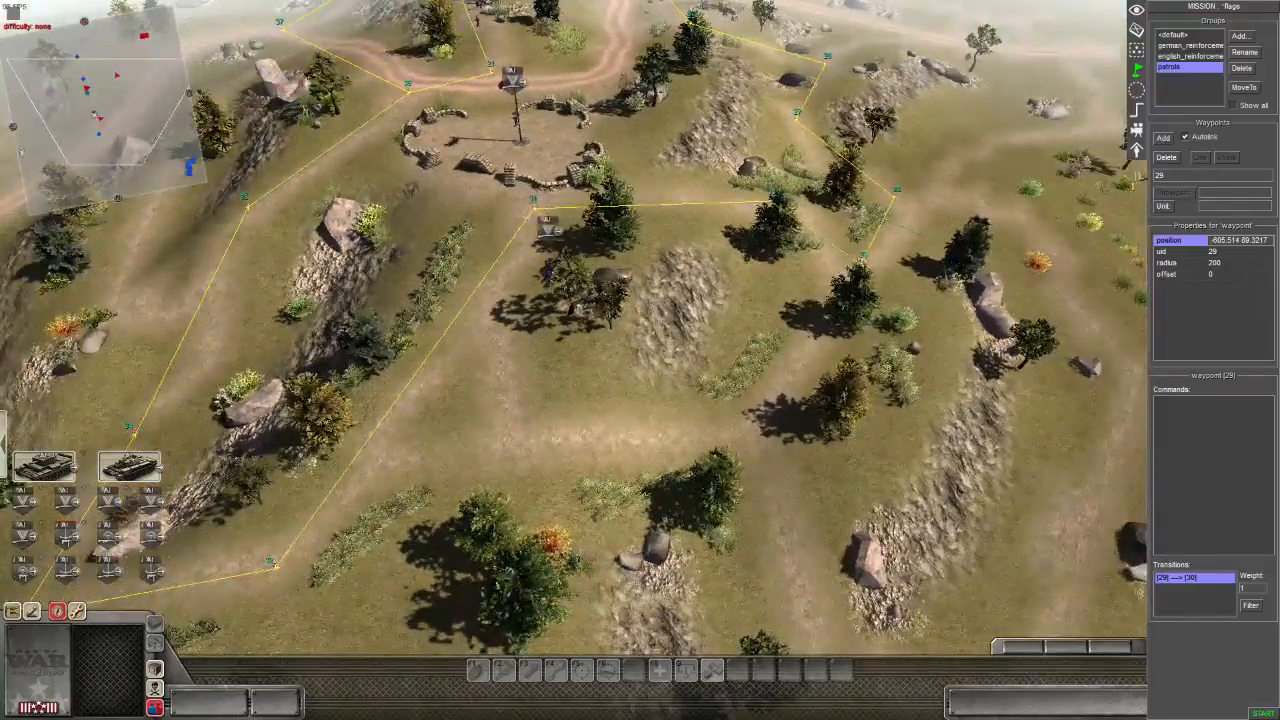
left_click(753, 429)
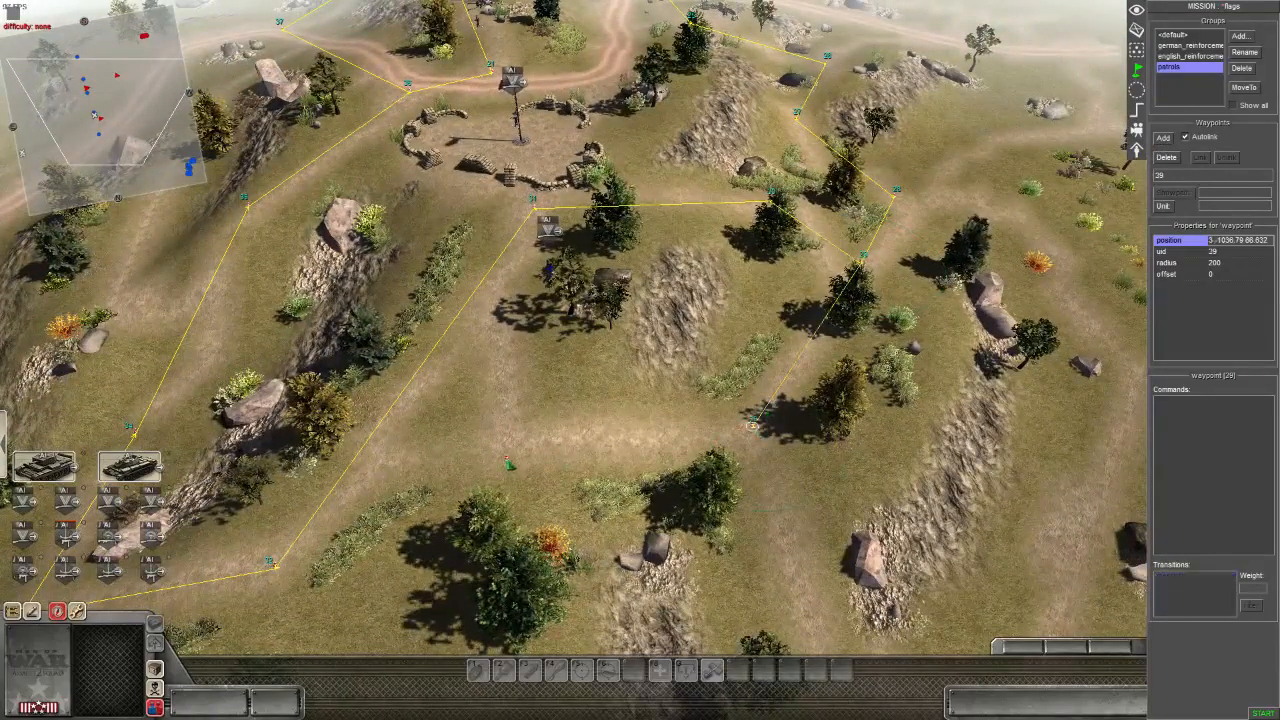
- Link waypoint 40 to waypoints 31 and 32, and shift waypoint 40 closer to the path junction
left_click(533, 208, "shift")
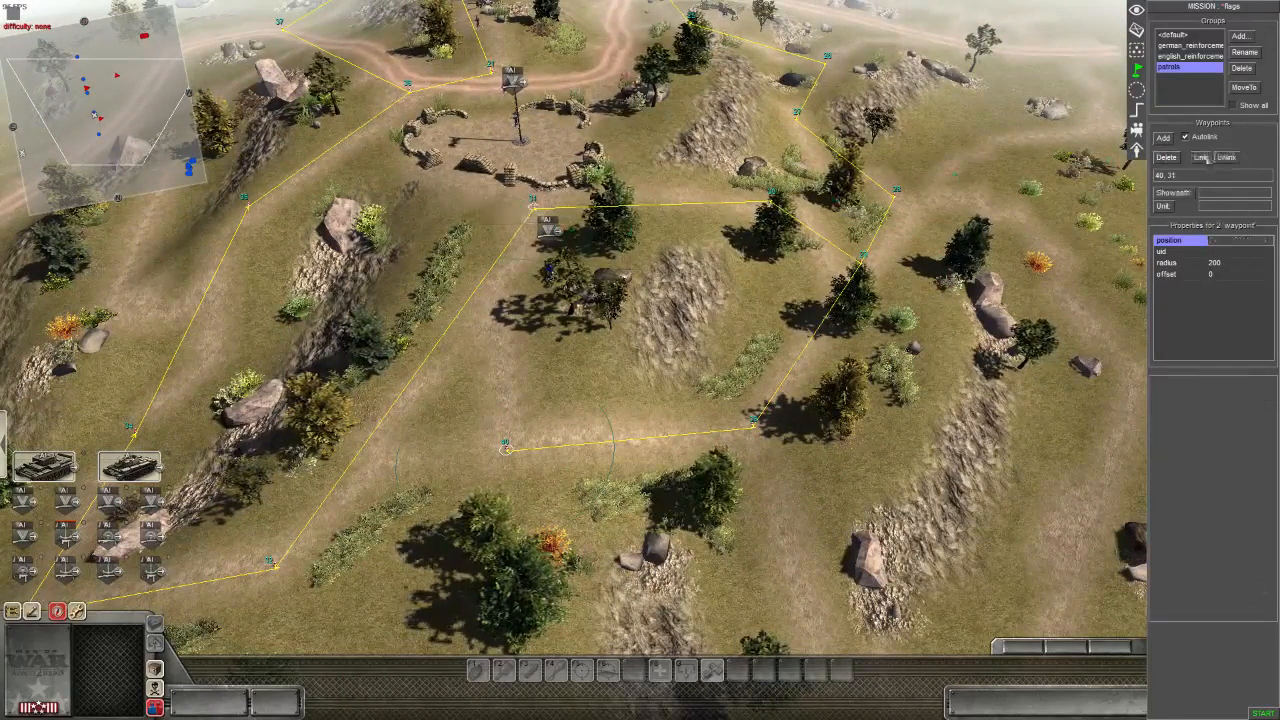
left_click(508, 448)
left_click_drag(191, 534, 305, 592, "shift")
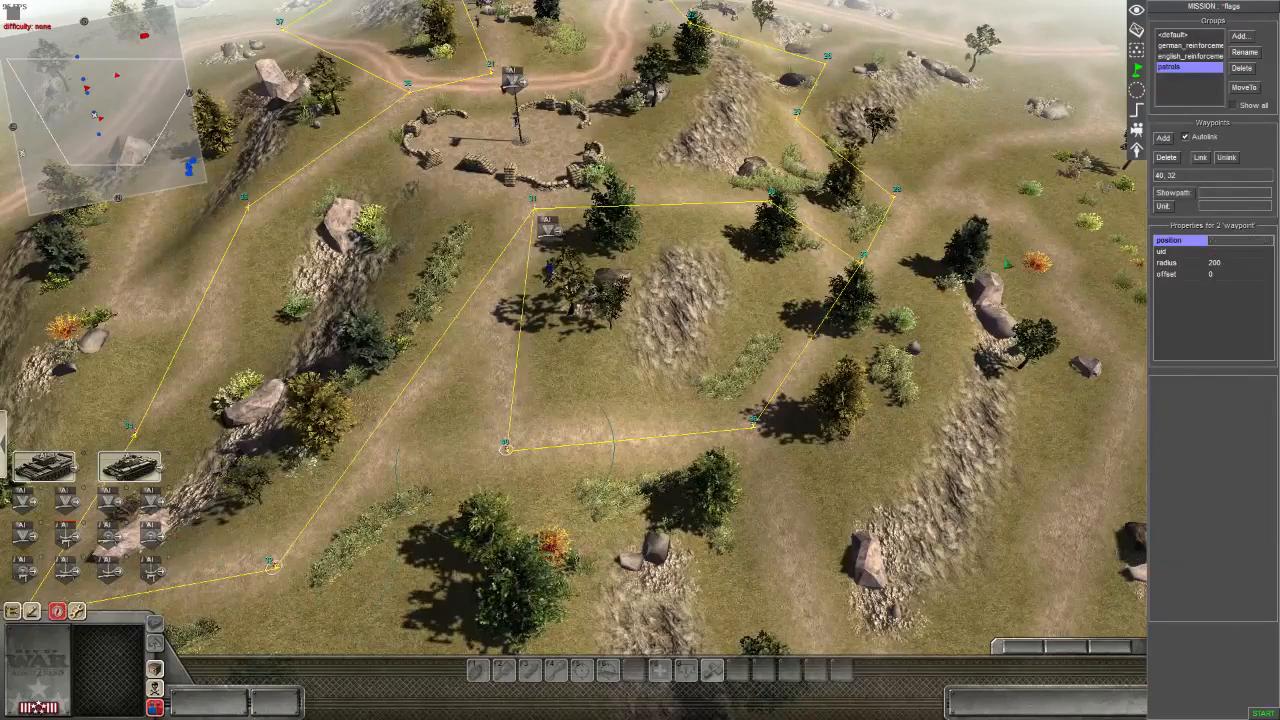
left_click(507, 448)
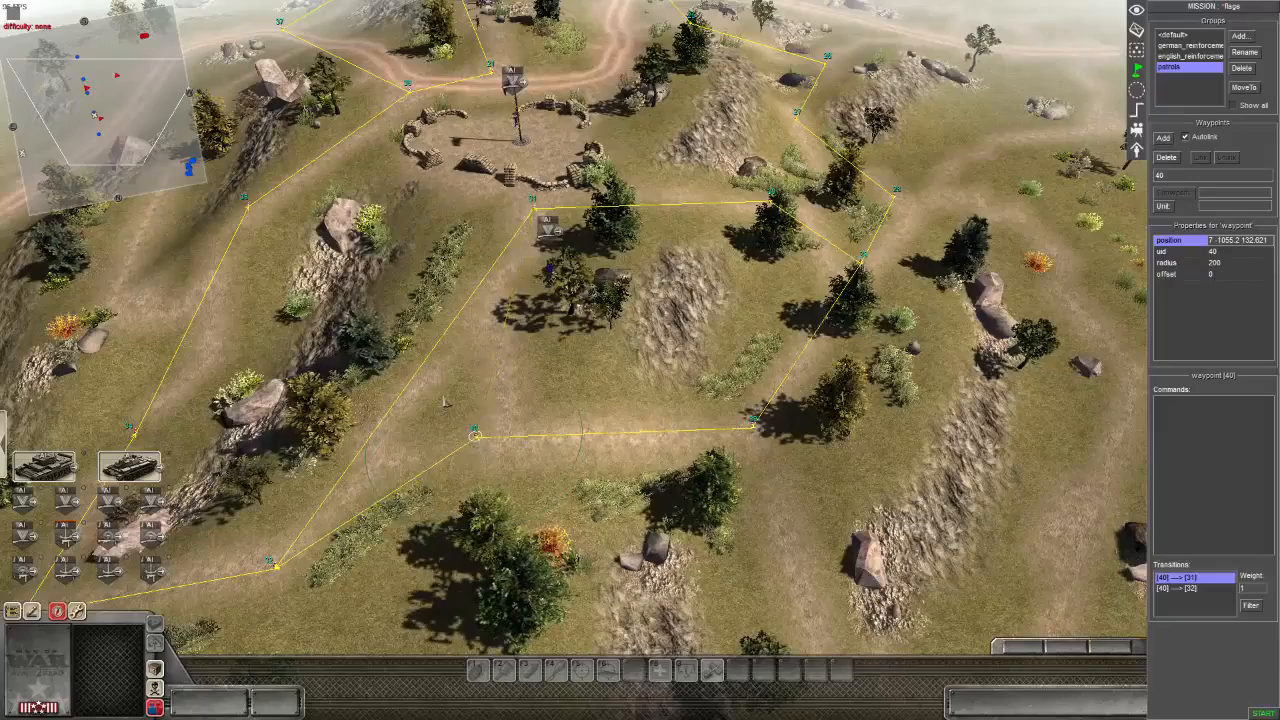
- Select waypoints 40, 39 and 29 in that order and link them so the branch also runs back
scroll(446, 402, "up", 3)
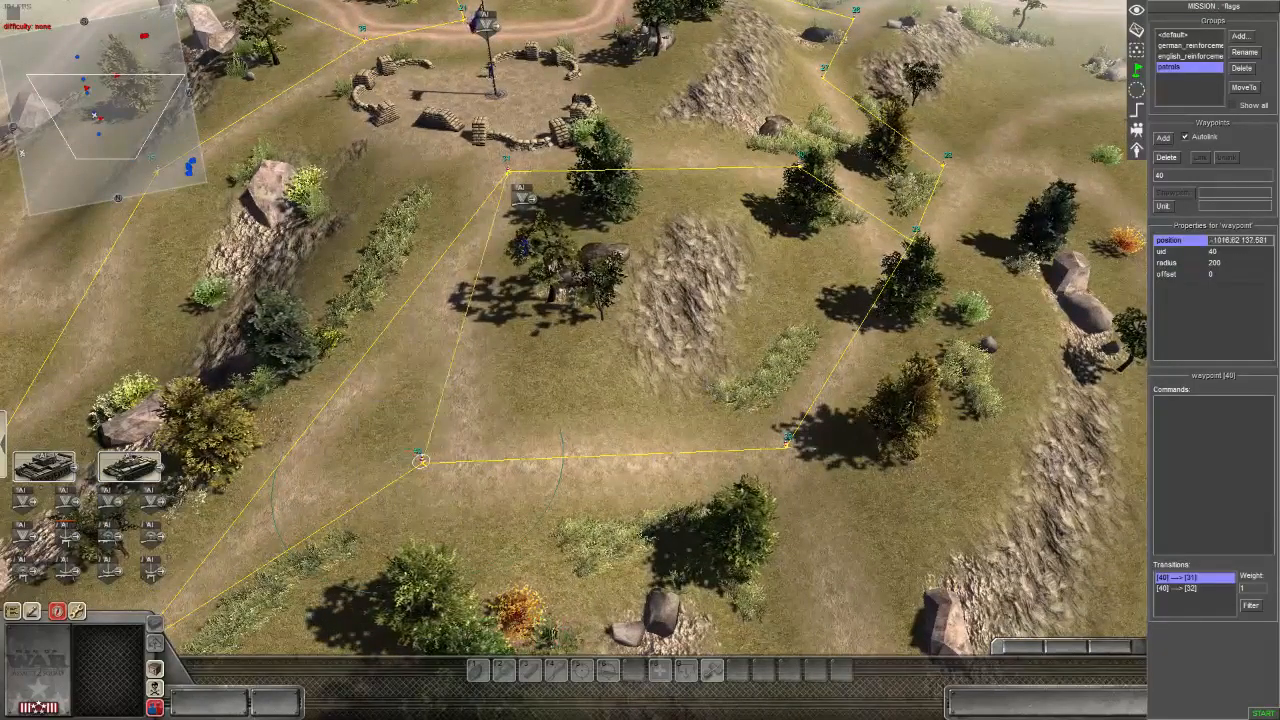
left_click(787, 442, "shift")
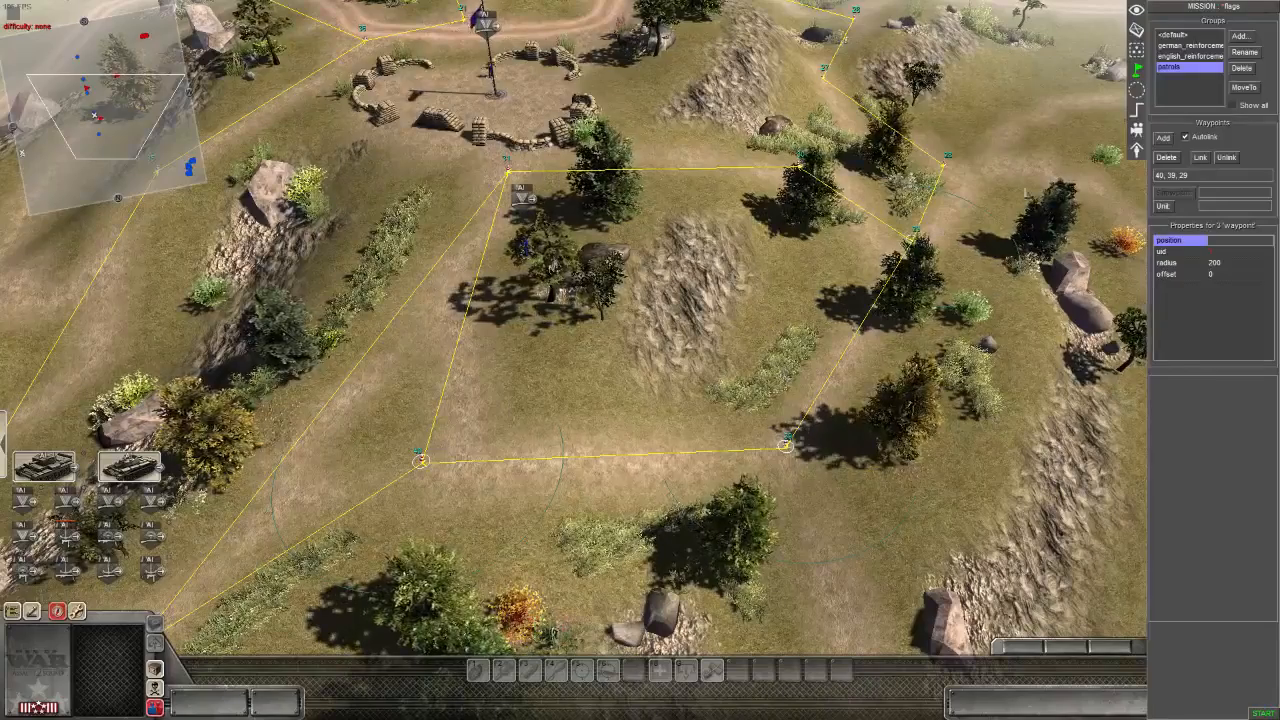
scroll(576, 360, "up", 8)
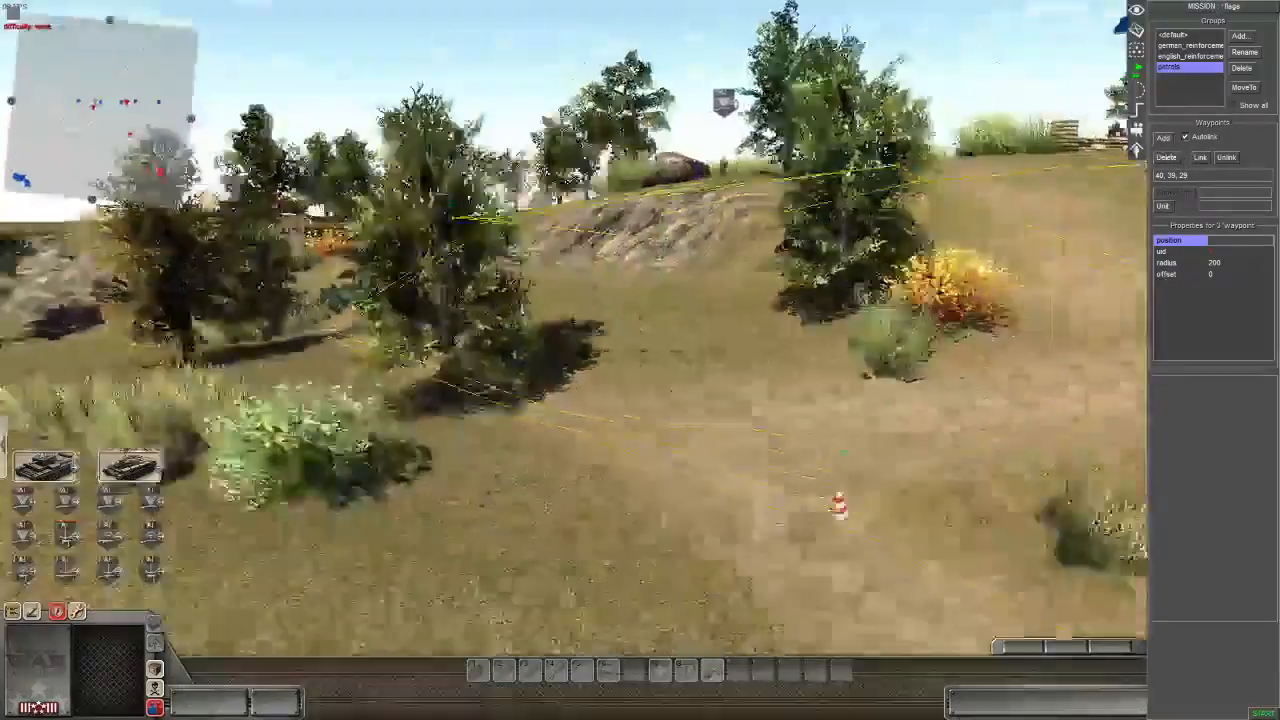
middle_click_drag(576, 360, 580, 405)
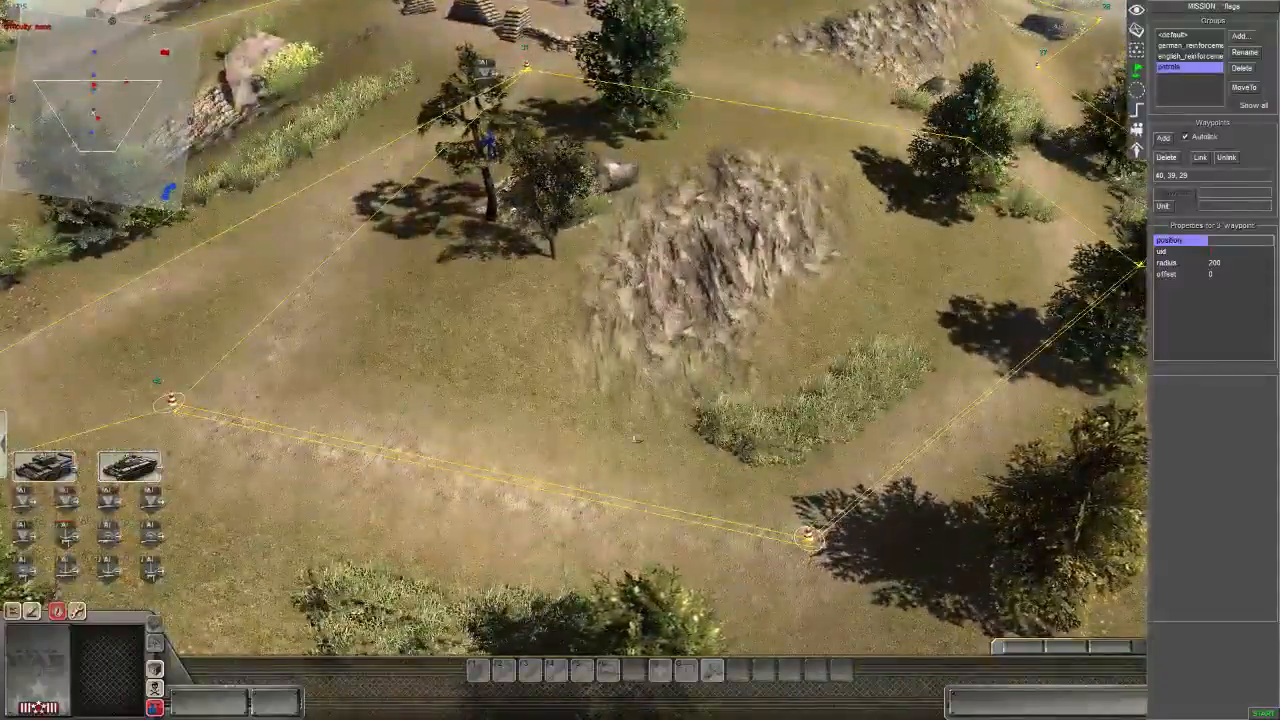
scroll(576, 360, "down", 5)
middle_click_drag(576, 360, 500, 380)
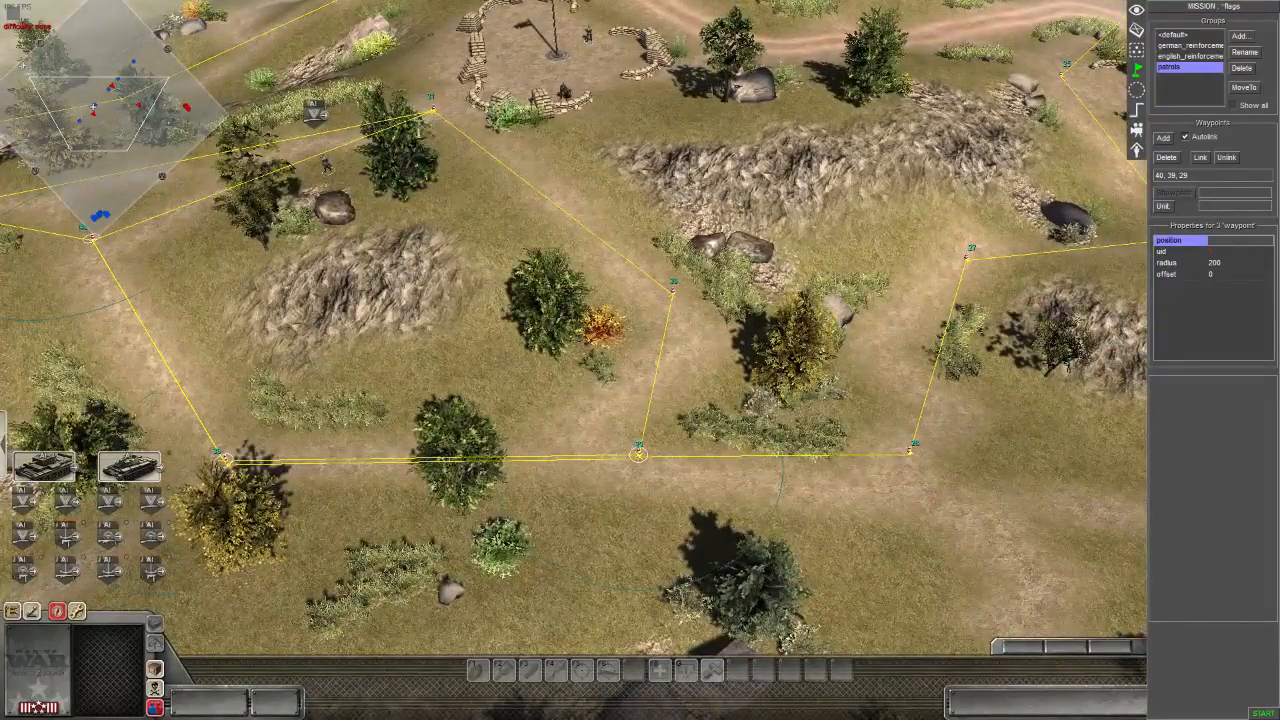
- Select waypoints 31, 30 and 29 in that order and link them so the route also runs back
left_click_drag(493, 172, 497, 176)
left_click_drag(620, 250, 715, 330, "shift")
left_click_drag(535, 362, 672, 478, "shift")
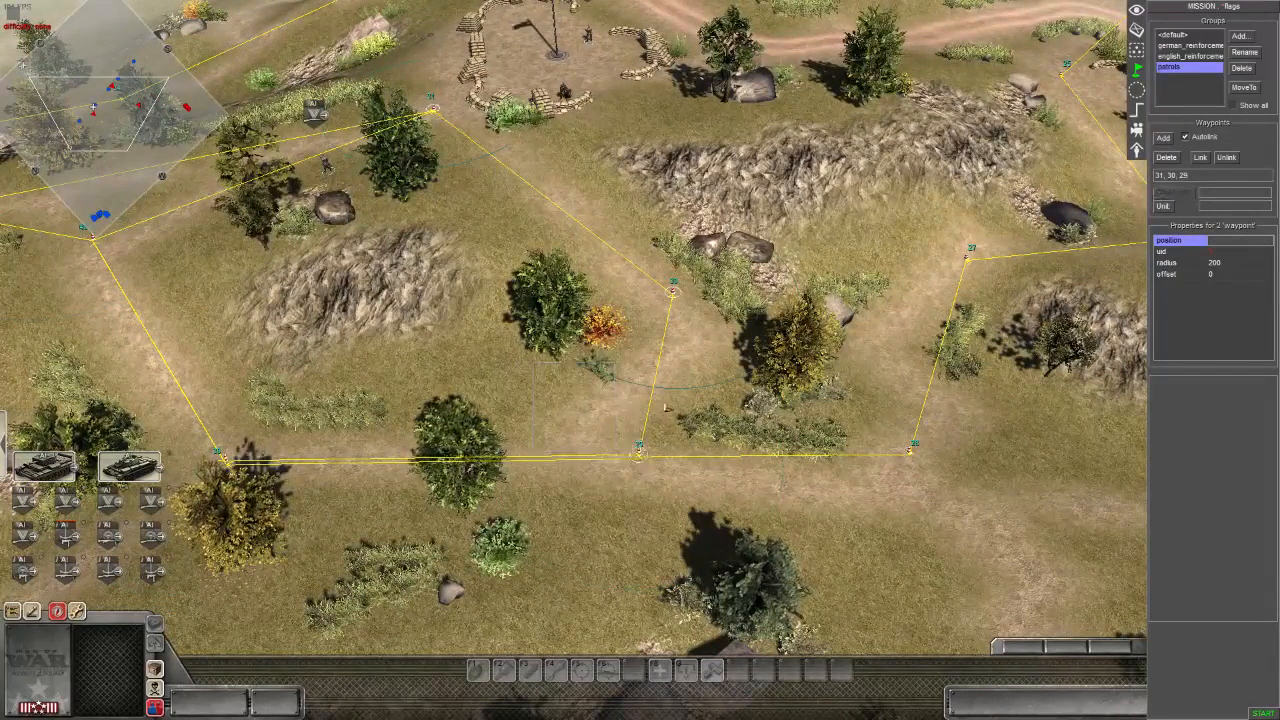
left_click(1207, 161)
- Try to link waypoints 31, 40 and 32 as a chain, and link waypoint 32 to waypoint 40
middle_click_drag(410, 55, 728, 317)
left_click_drag(728, 317, 792, 418)
middle_click_drag(240, 545, 588, 382)
left_click_drag(587, 379, 677, 473, "shift")
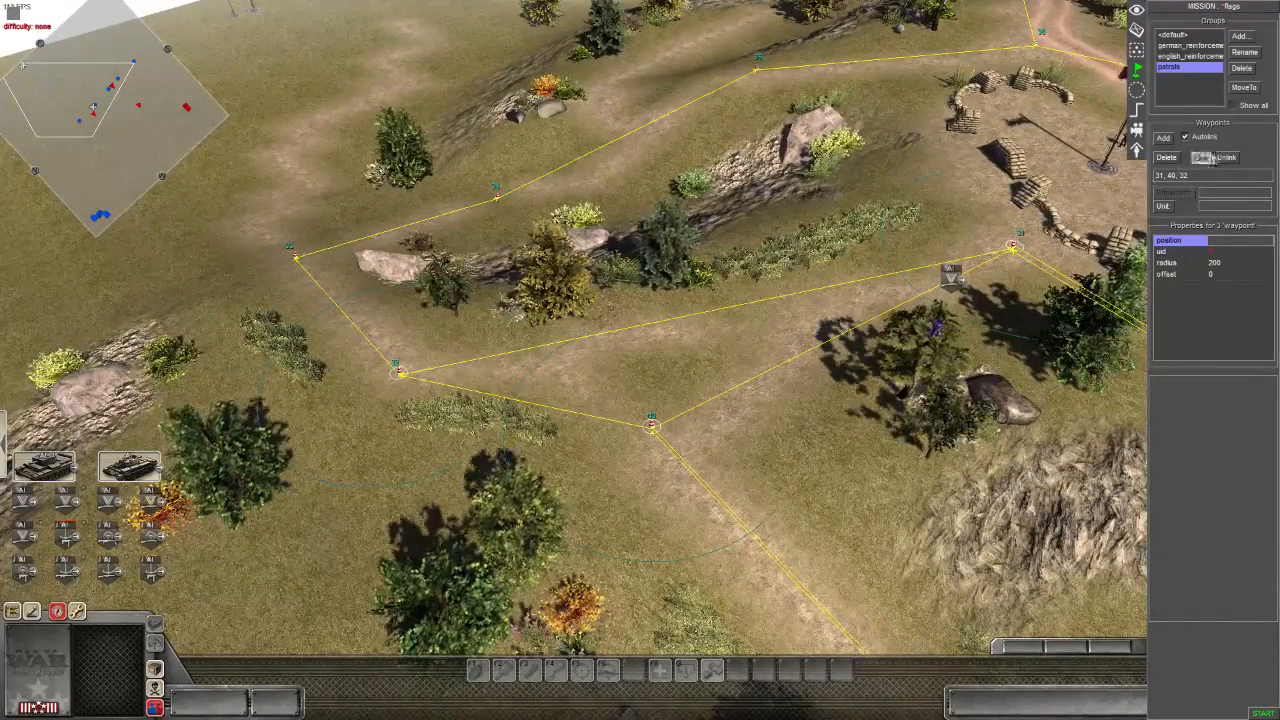
left_click_drag(446, 443, 450, 446)
left_click_drag(591, 408, 690, 467, "shift")
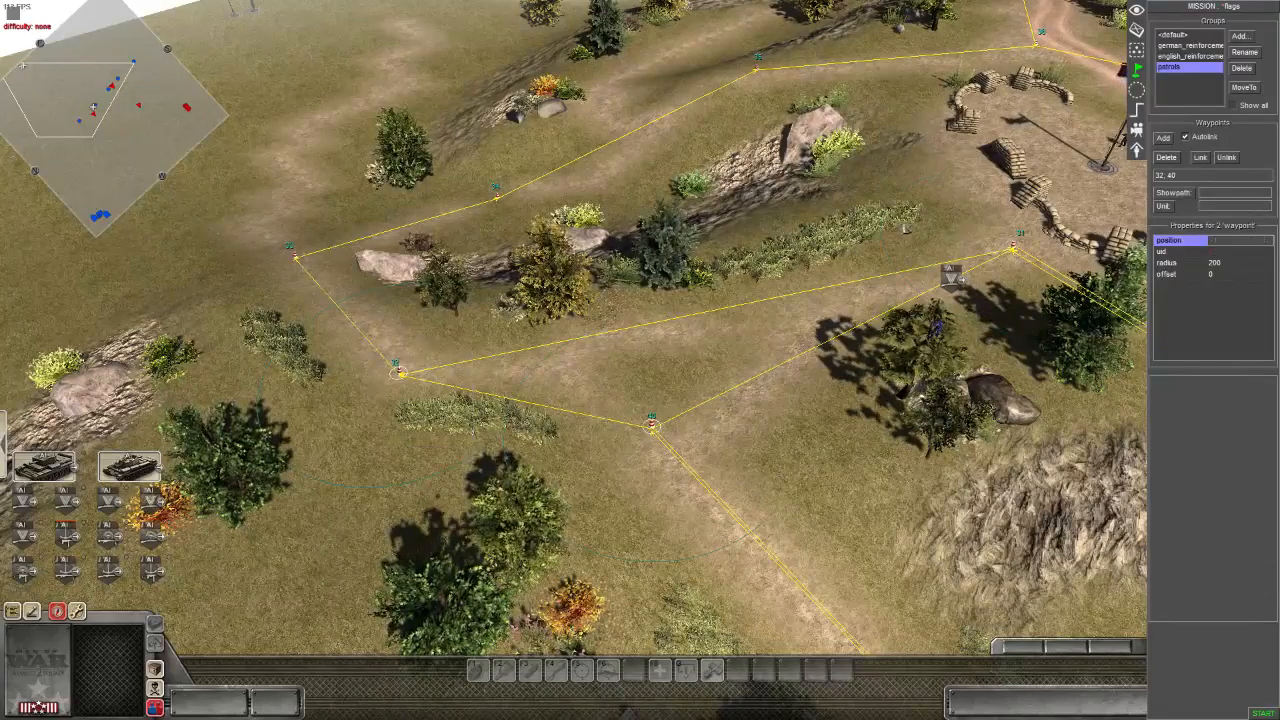
left_click(1199, 158)
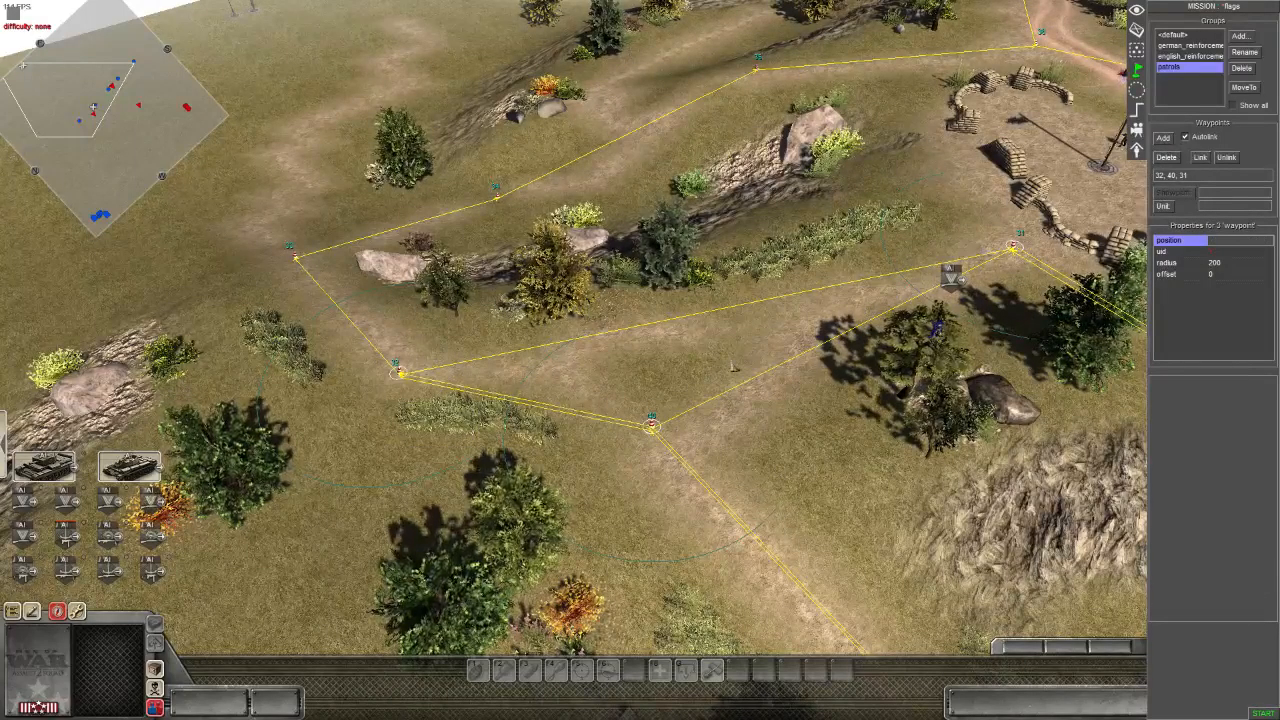
- Link waypoint 31 to waypoint 40, and link waypoint 32 to waypoint 31
left_click_drag(564, 377, 733, 494)
left_click_drag(968, 210, 1054, 284, "shift")
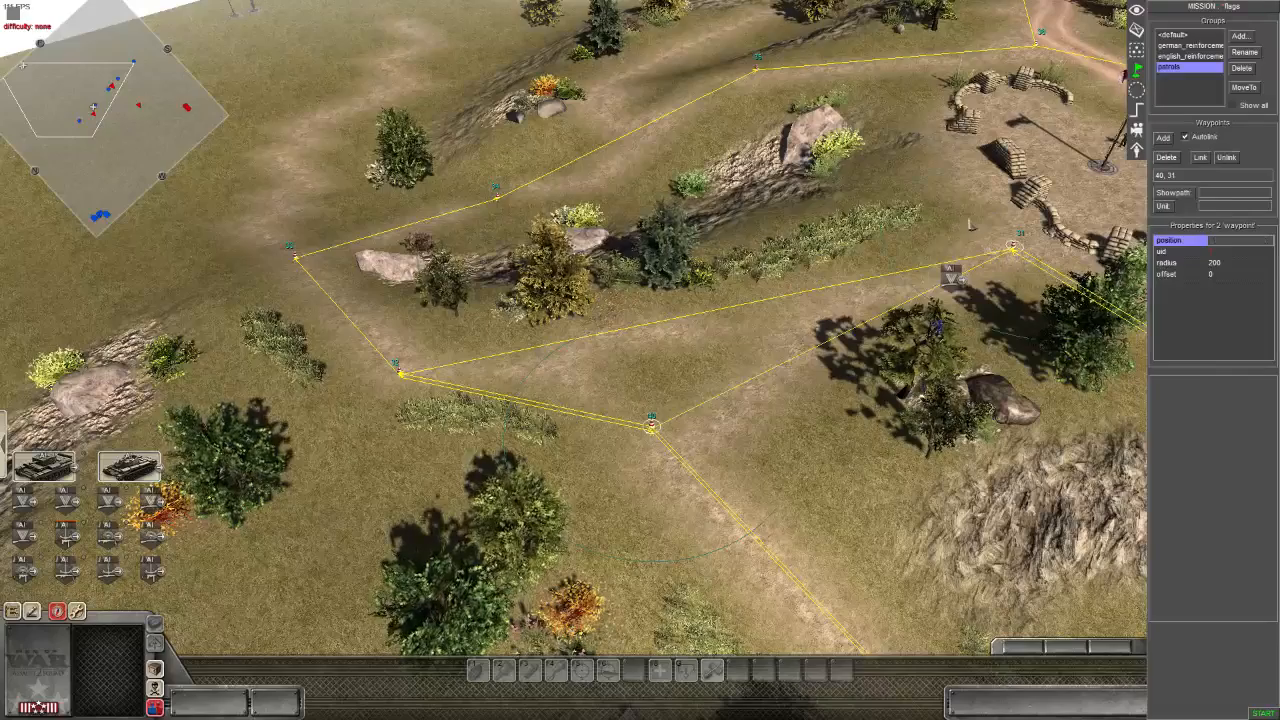
left_click_drag(624, 372, 712, 503)
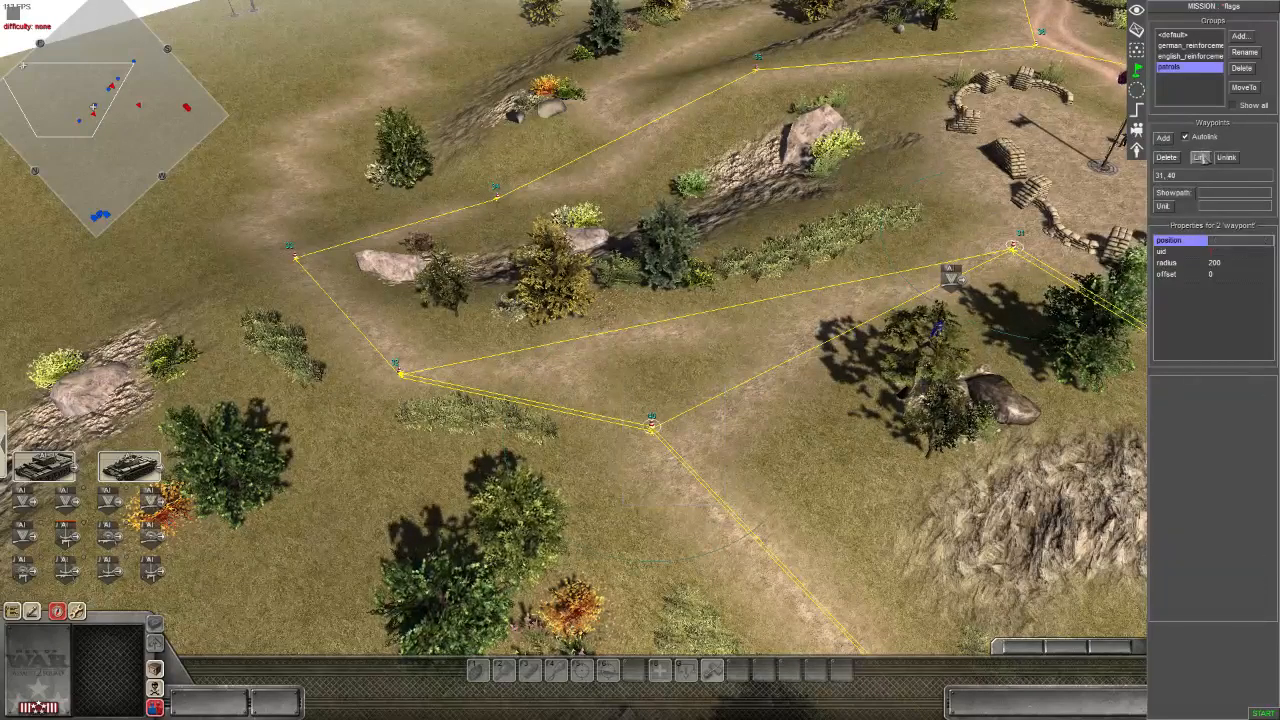
left_click(1199, 158)
left_click_drag(1068, 279, 1070, 281)
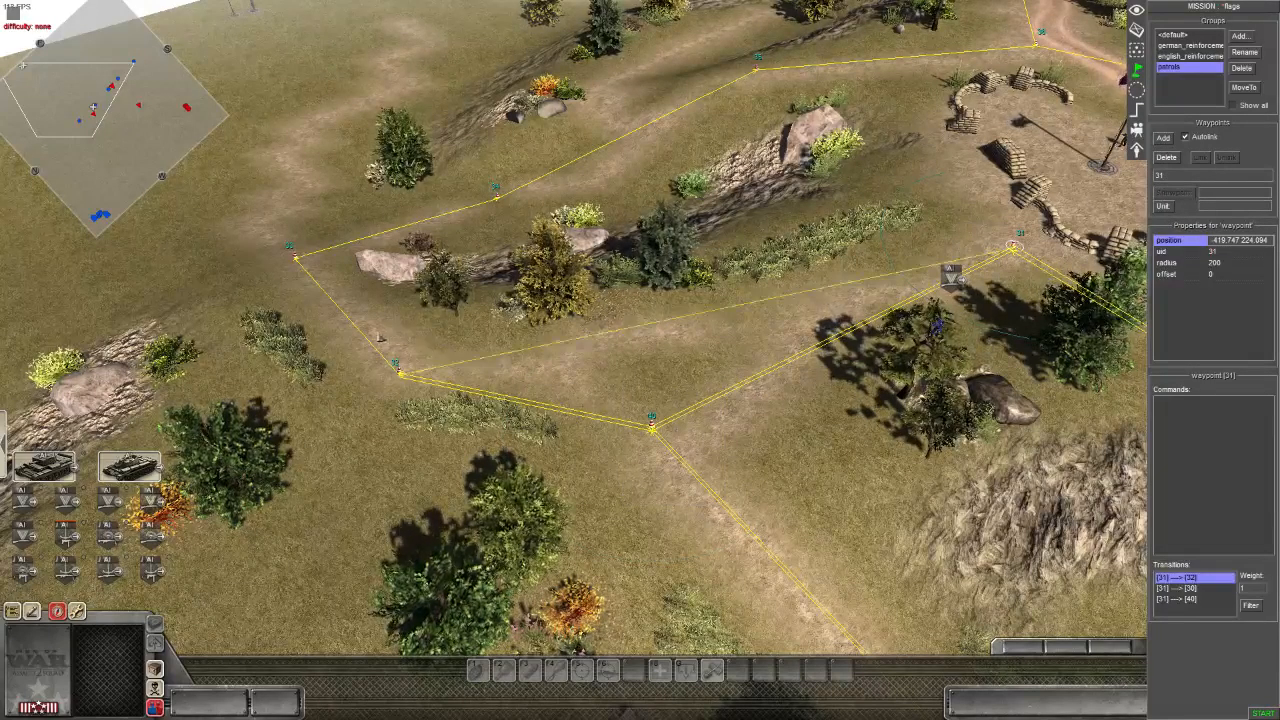
left_click_drag(441, 411, 443, 412)
left_click_drag(1060, 280, 1062, 281, "shift")
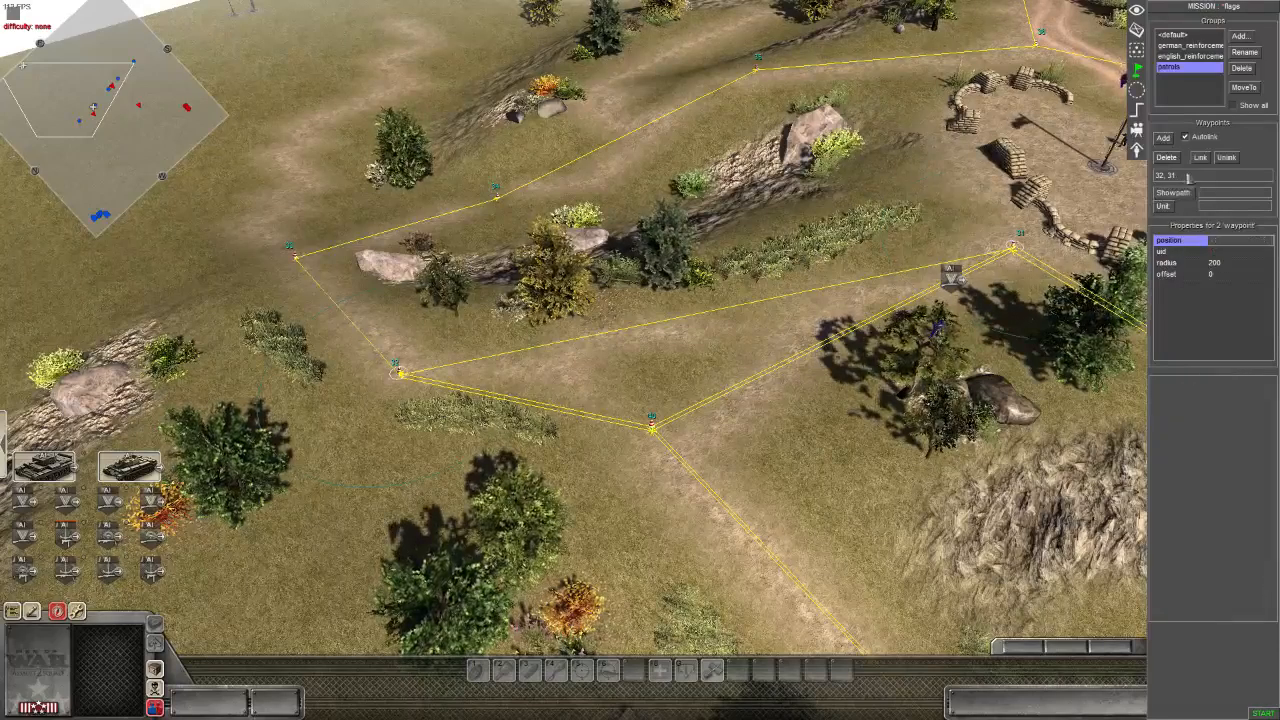
- Select waypoints 36, 35, 34, 33 and 32 in that order and link them in reverse of the existing route
key("Up")
key("Right")
left_click_drag(708, 91, 774, 144)
key("Left")
left_click_drag(545, 117, 612, 178, "shift")
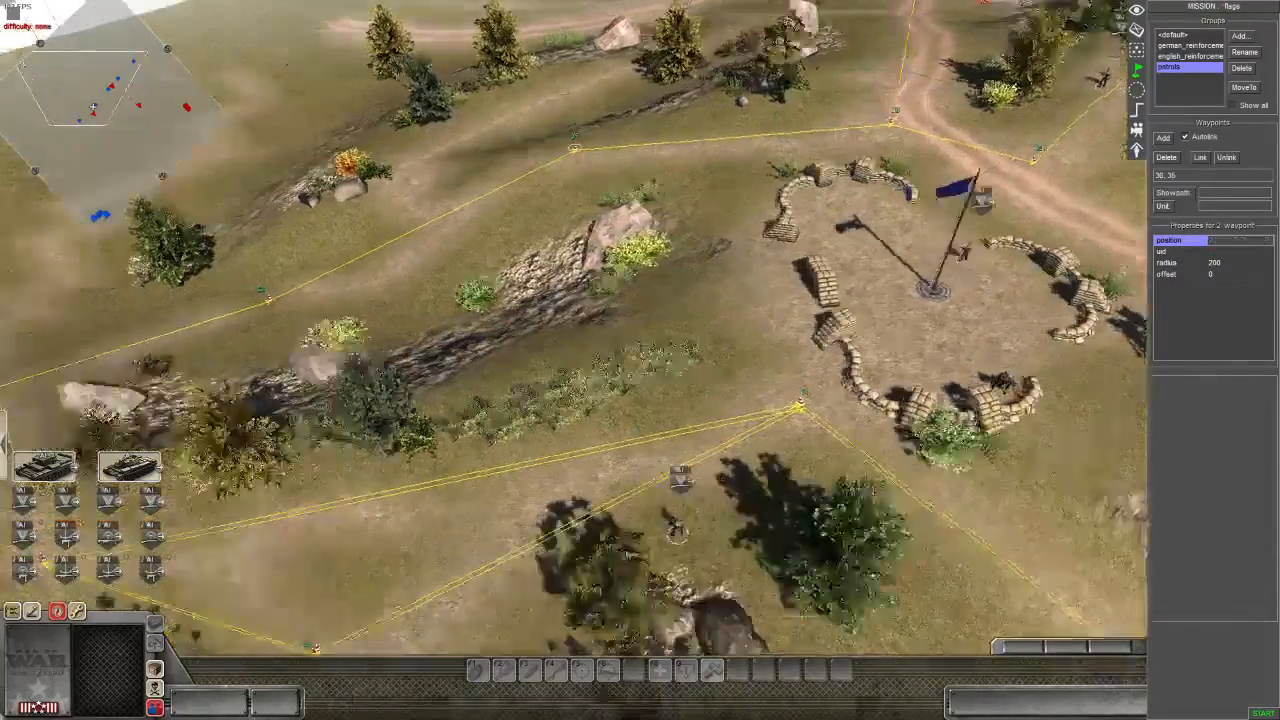
key("Left")
left_click_drag(352, 264, 414, 325, "shift")
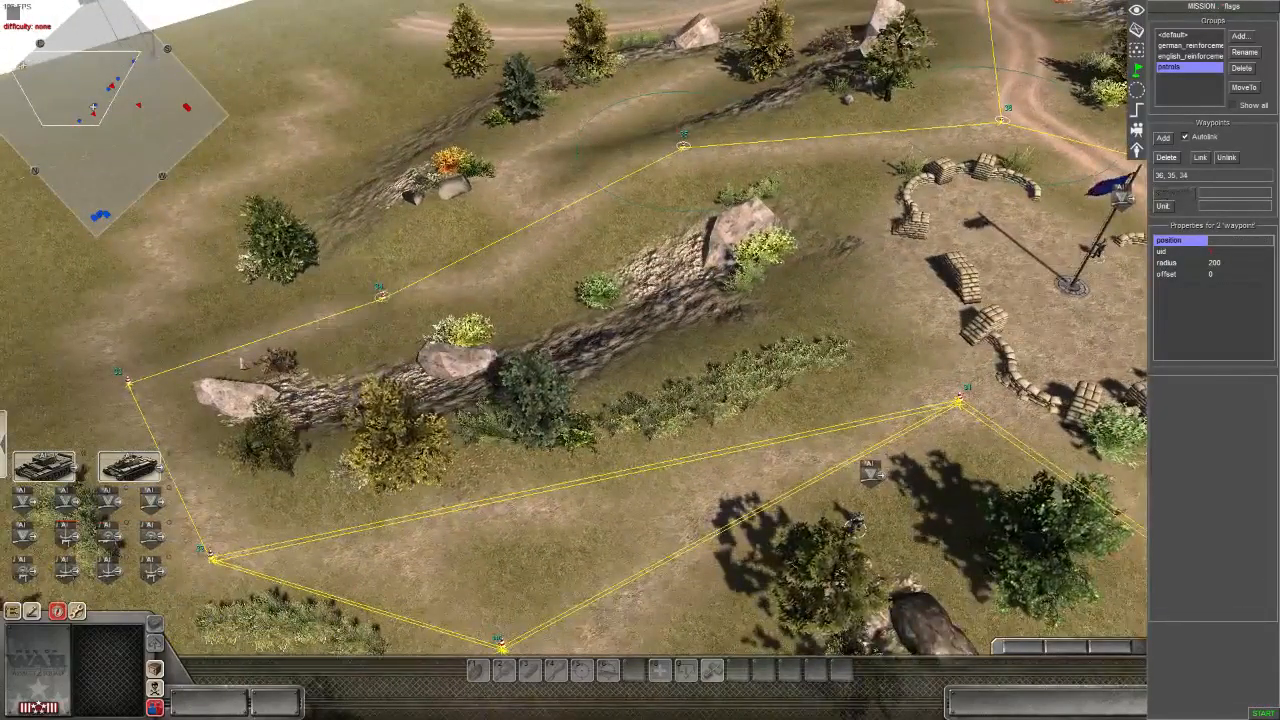
left_click_drag(91, 332, 157, 412, "shift")
left_click_drag(172, 530, 240, 588, "shift")
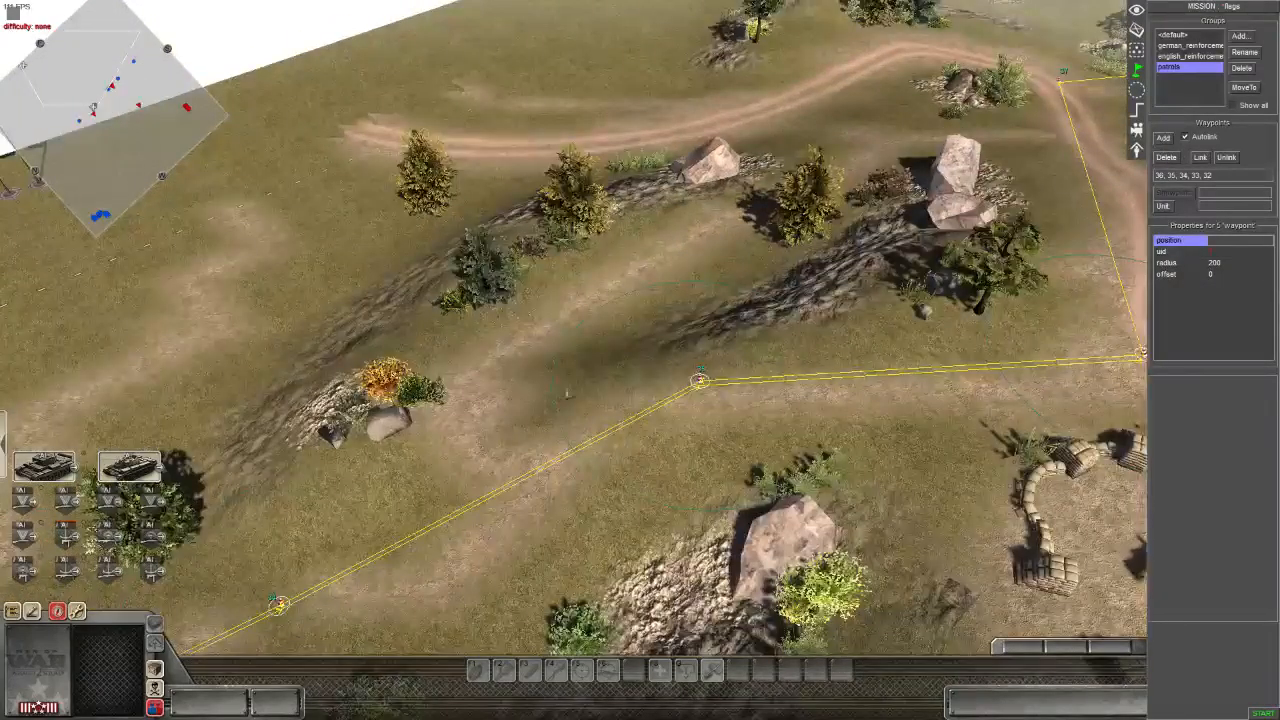
- Move waypoint 34 along the path to the junction with the side trail
middle_click_drag(567, 394, 740, 394)
key("Down")
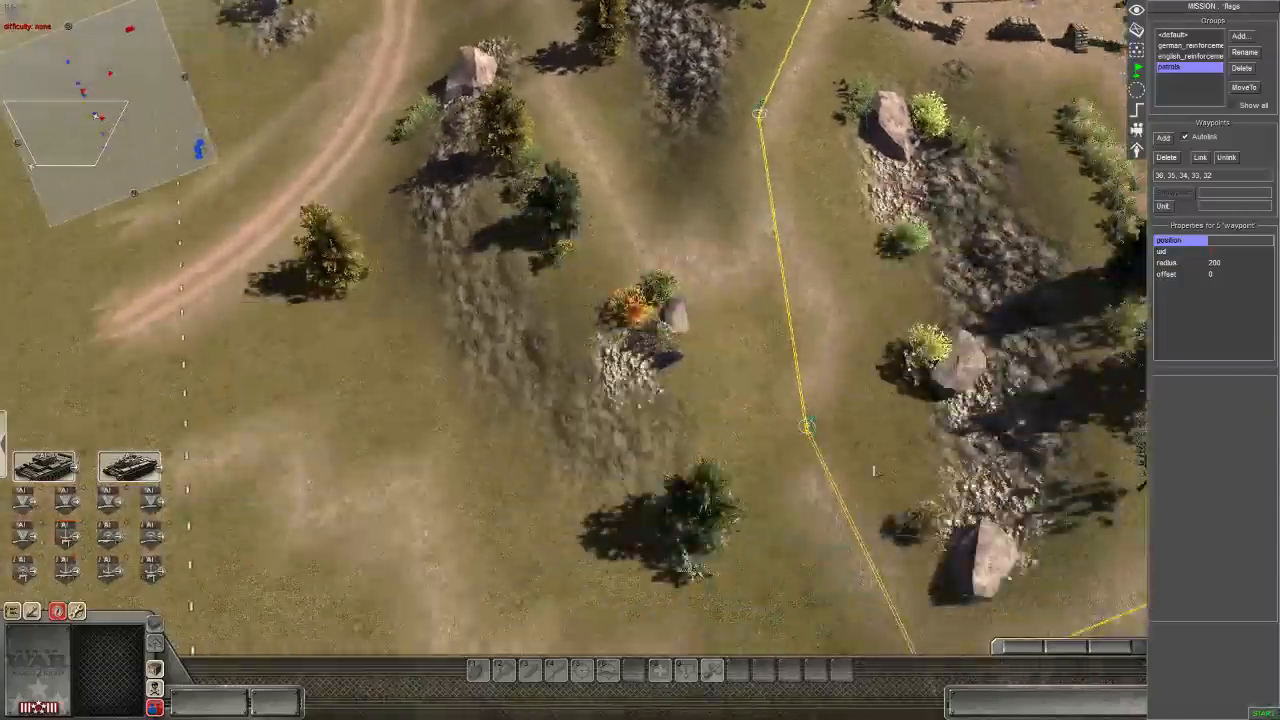
left_click(807, 427)
left_click_drag(807, 427, 779, 281)
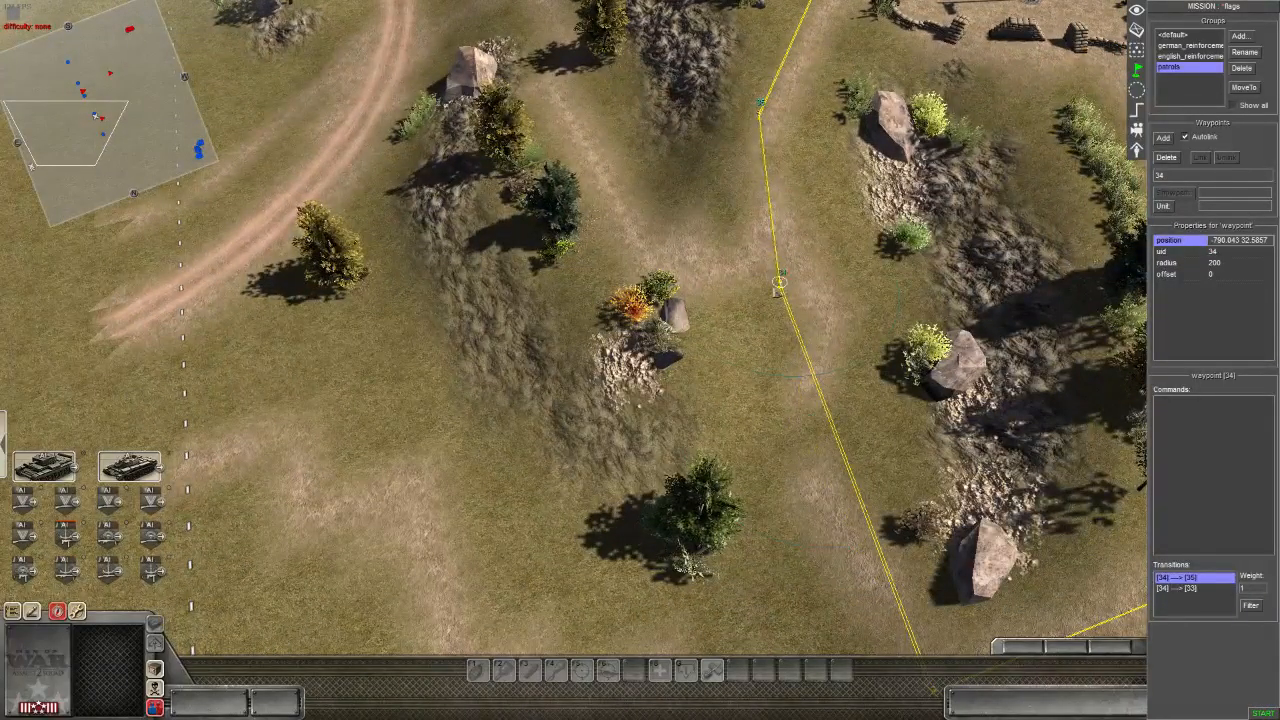
- Extend a linked branch from waypoint 34 along the side trail up to the dirt road with waypoints 41 to 44
key("Up")
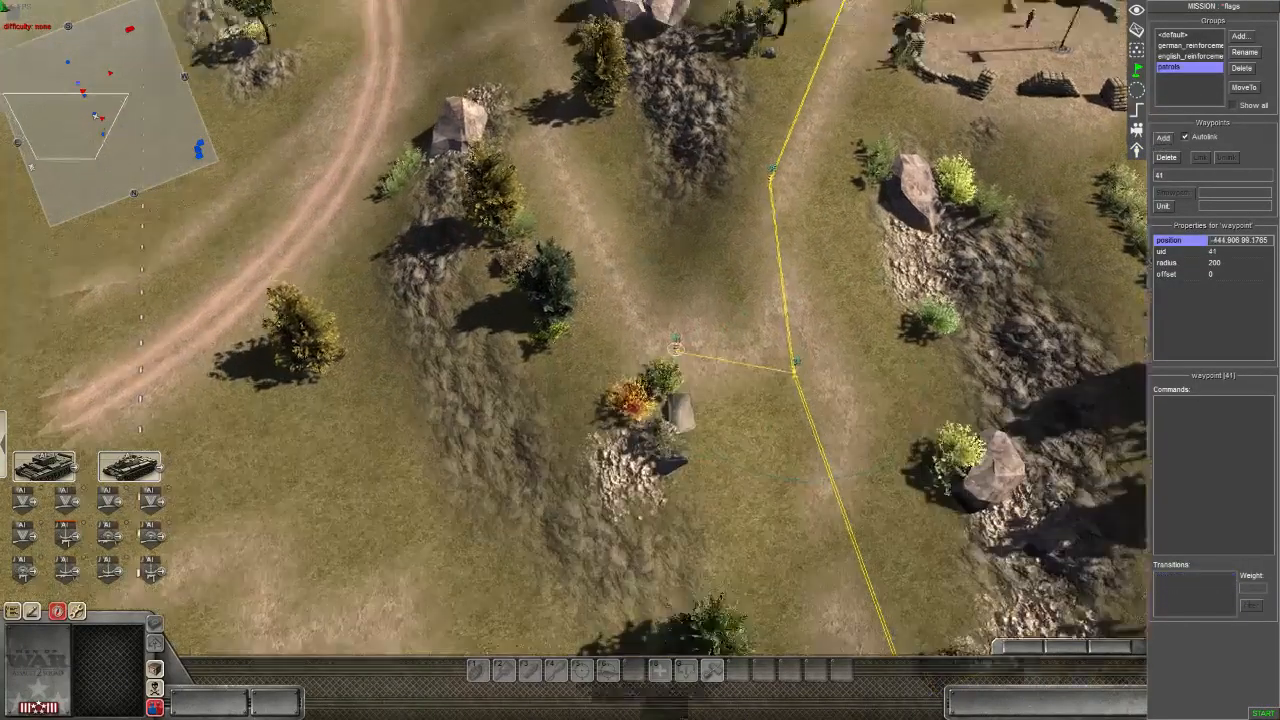
left_click(558, 305)
key("Up")
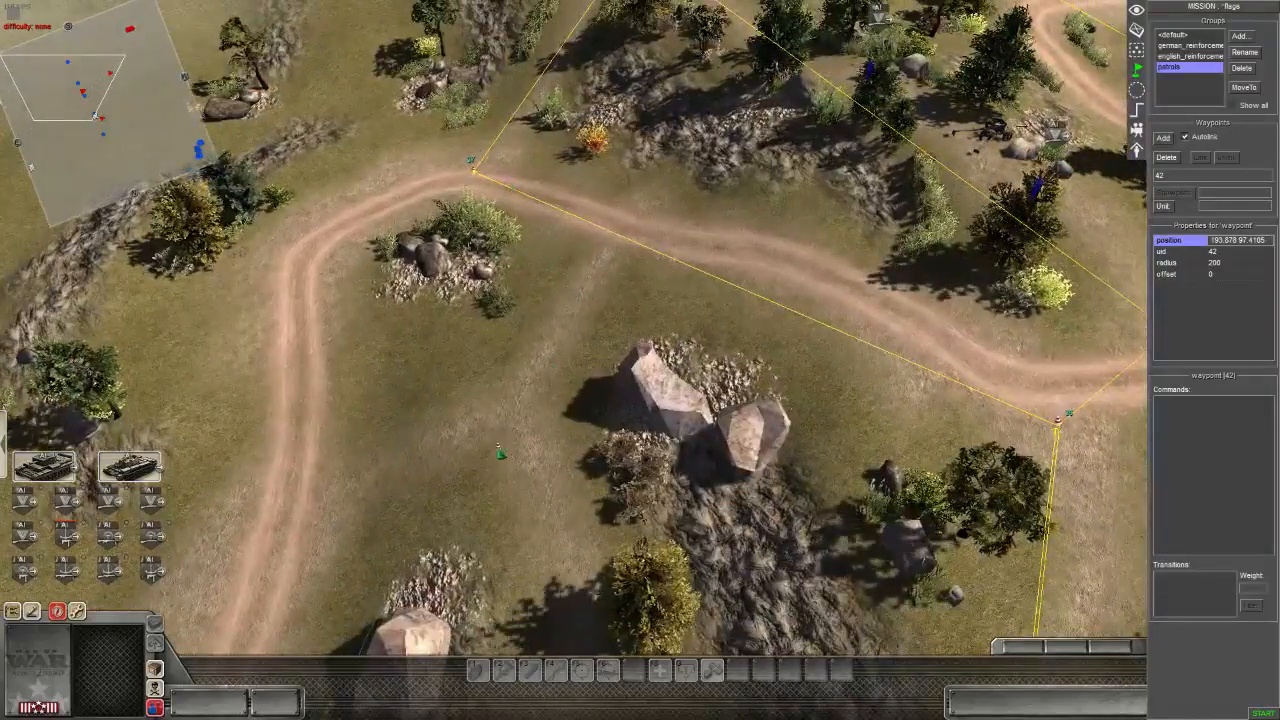
left_click(495, 435)
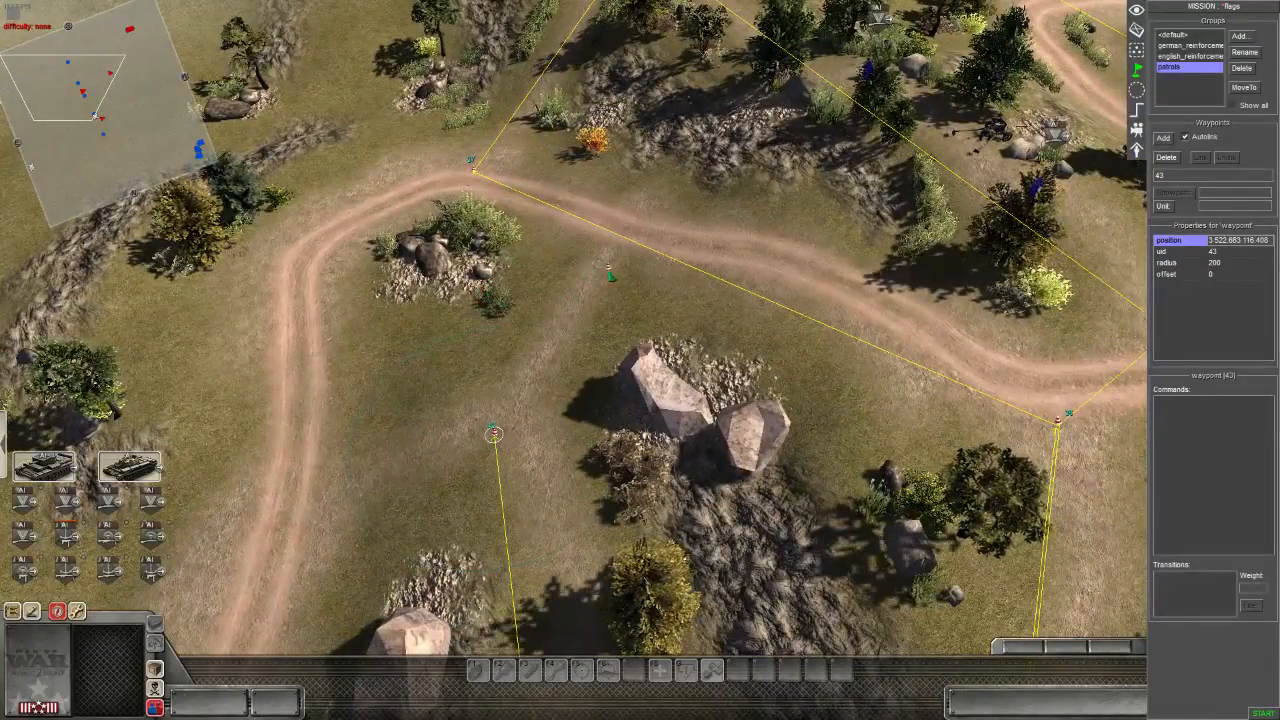
left_click(608, 270)
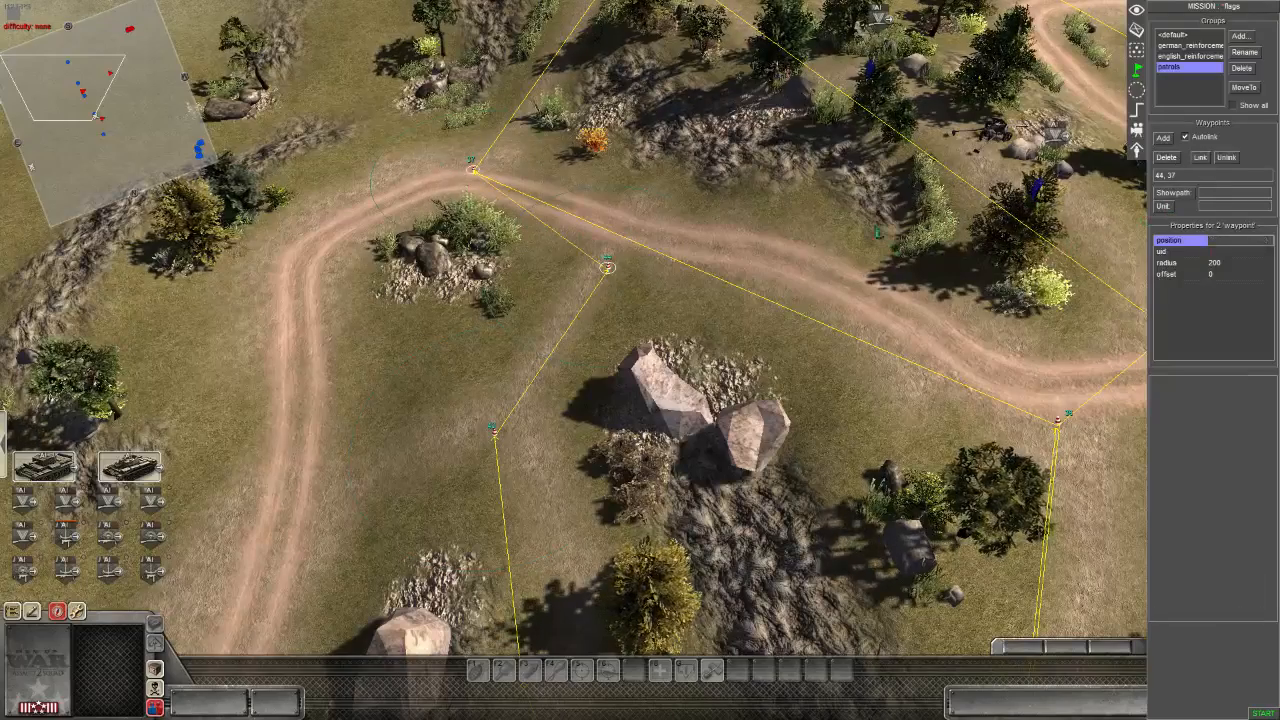
- Link waypoint 44 to waypoints 37 and 36, and link waypoint 37 to waypoint 36
left_click(866, 344)
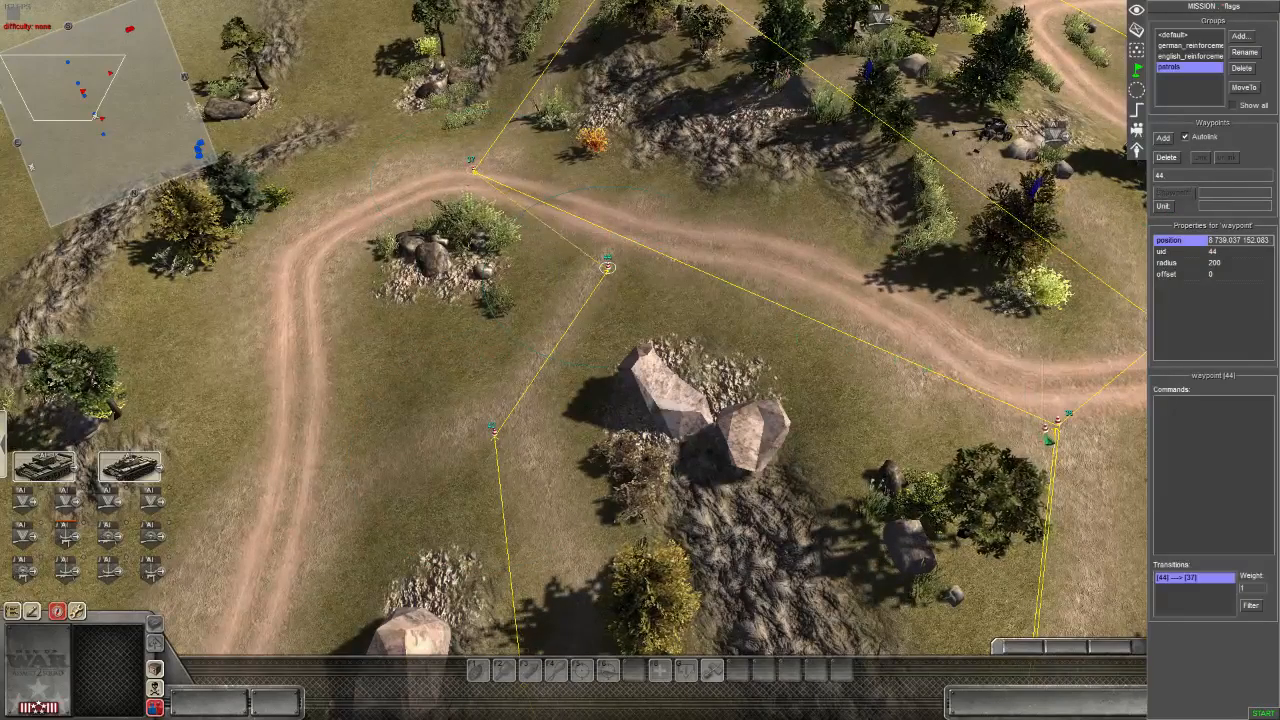
left_click_drag(1091, 465, 1091, 465)
left_click(1200, 158)
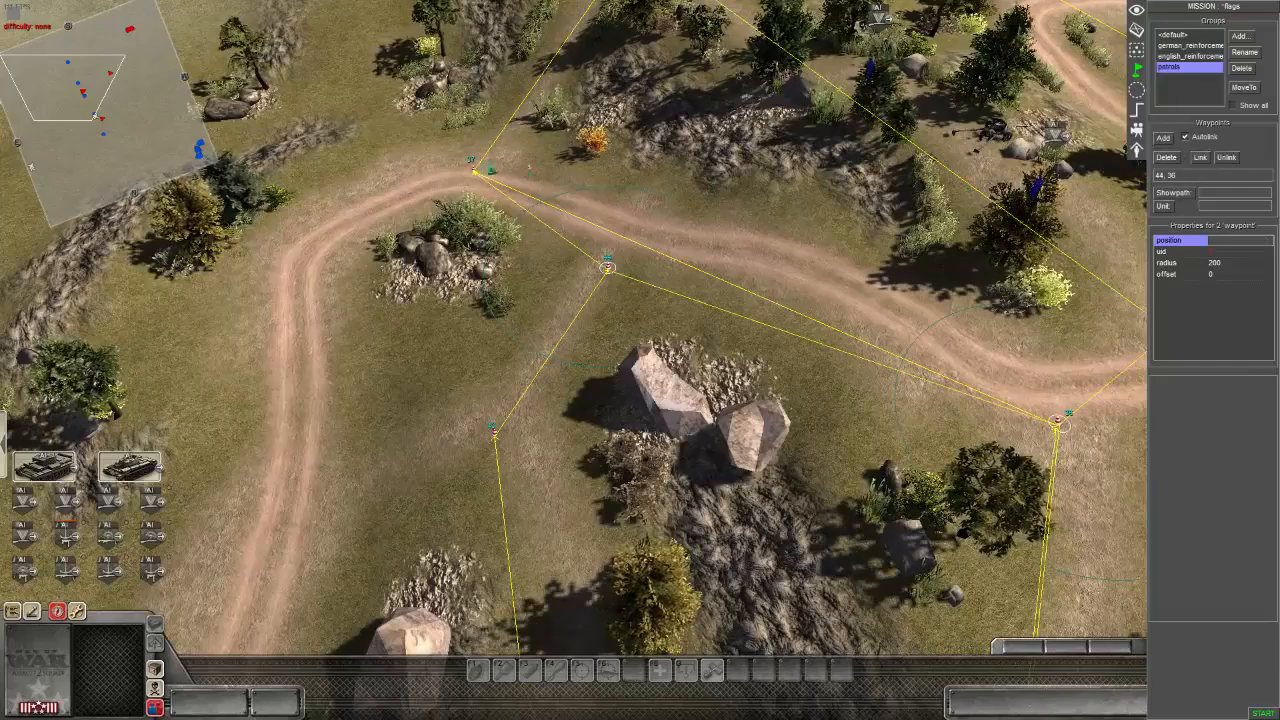
left_click_drag(546, 214, 546, 214)
left_click_drag(936, 336, 1093, 443, "shift")
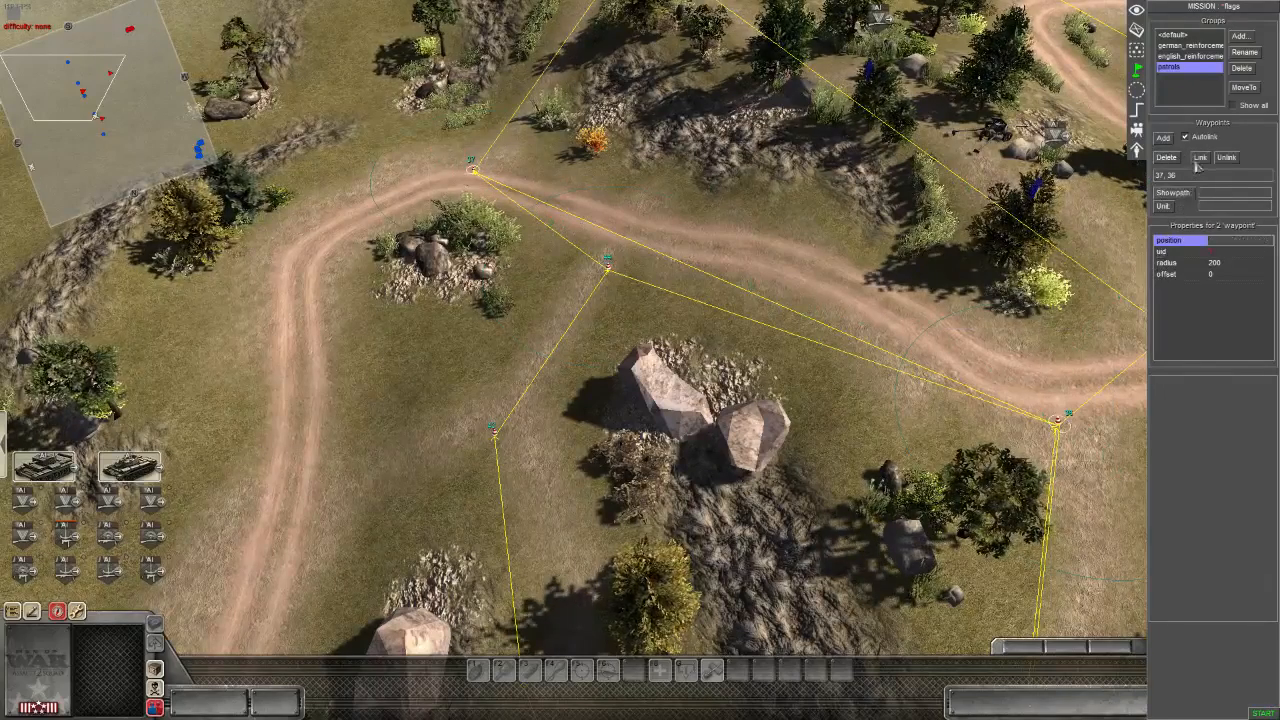
left_click(1199, 158)
- Select waypoints 44, 43, 42, 41 and 34 in that order and link them so the new branch runs back
left_click_drag(476, 376, 517, 457)
key("Up")
left_click(562, 230, "shift")
left_click(748, 527, "shift")
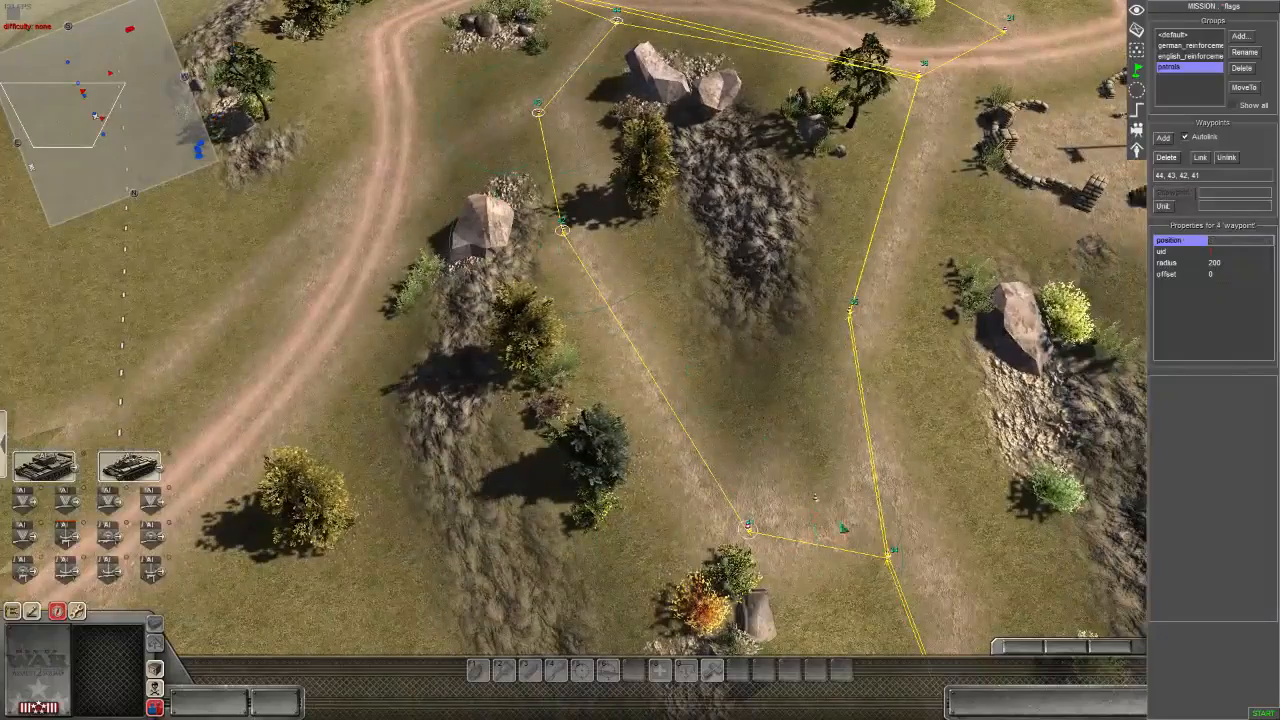
left_click(888, 553, "shift")
- Select waypoints 22, 21 and 36 in that order and link them into a return route
key("Up")
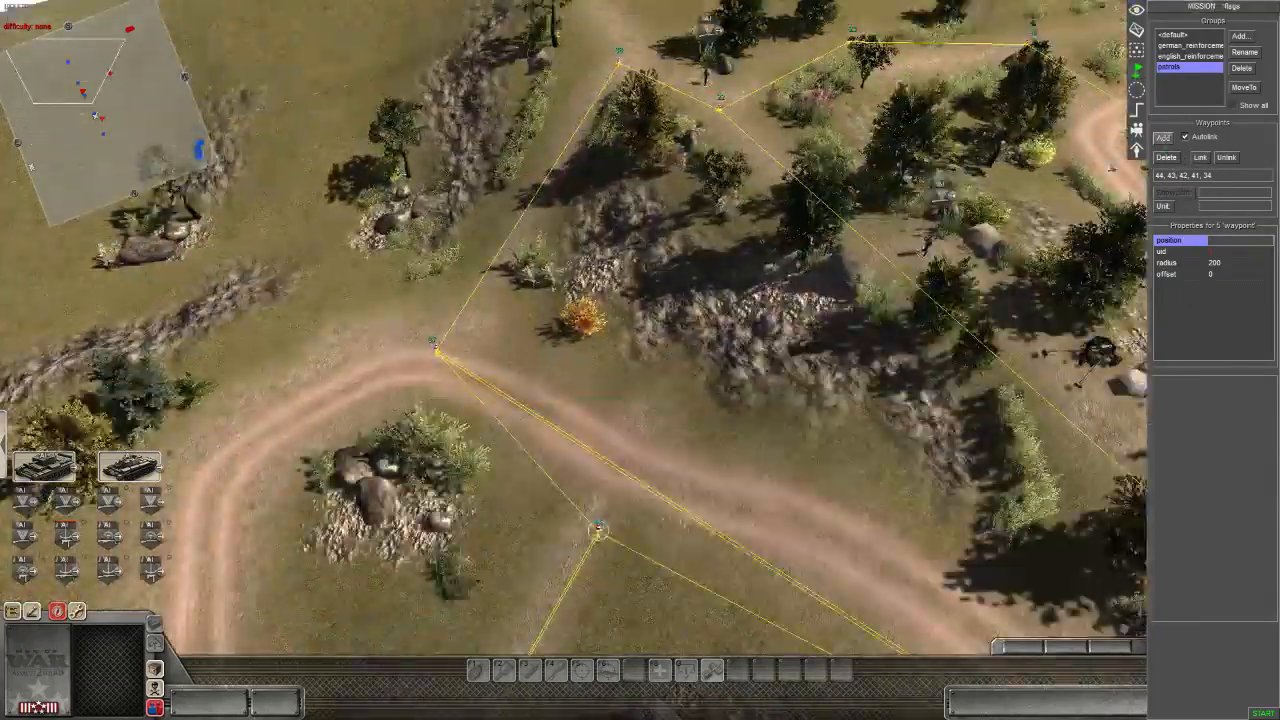
key("Right")
key("Down")
key("Up")
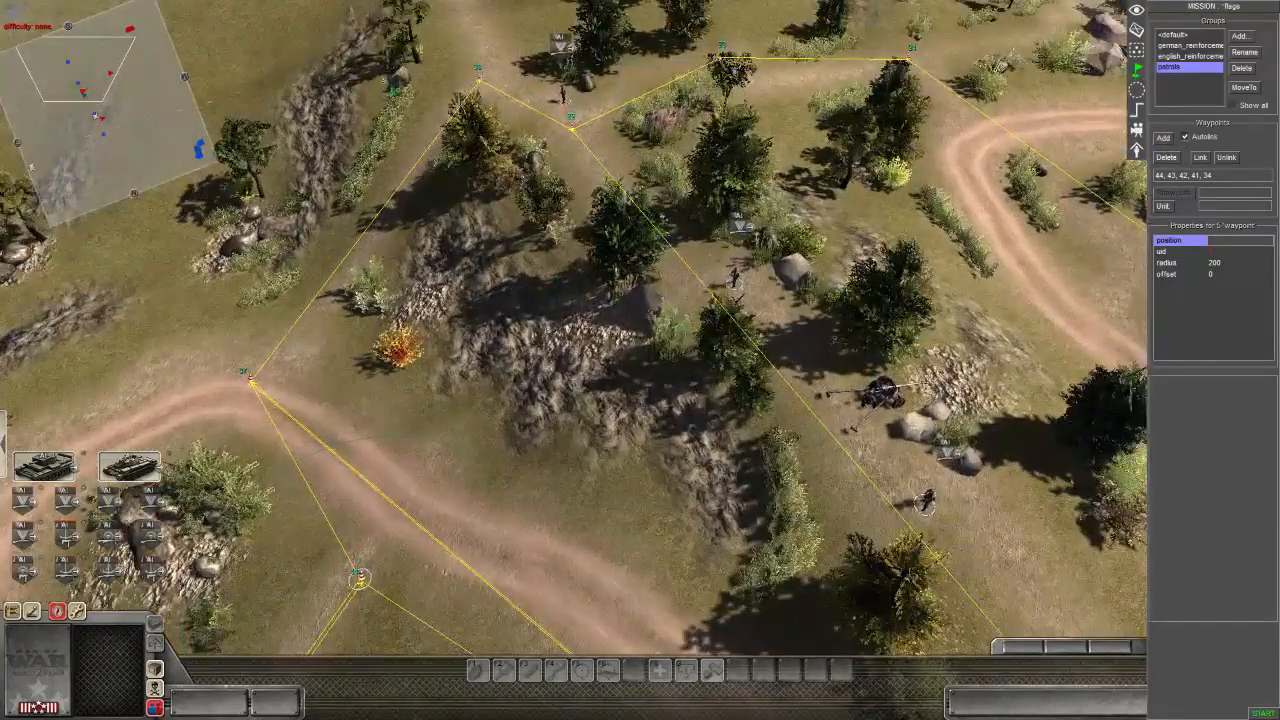
key("Down")
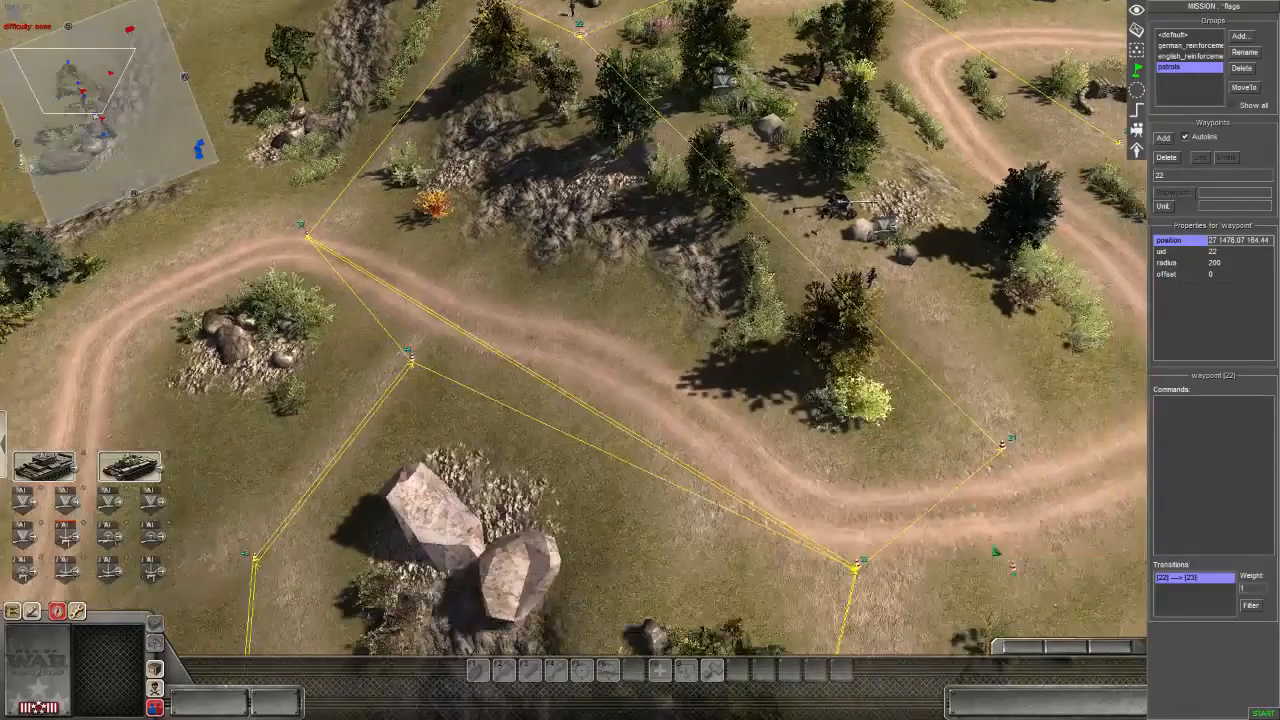
left_click_drag(808, 483, 895, 588)
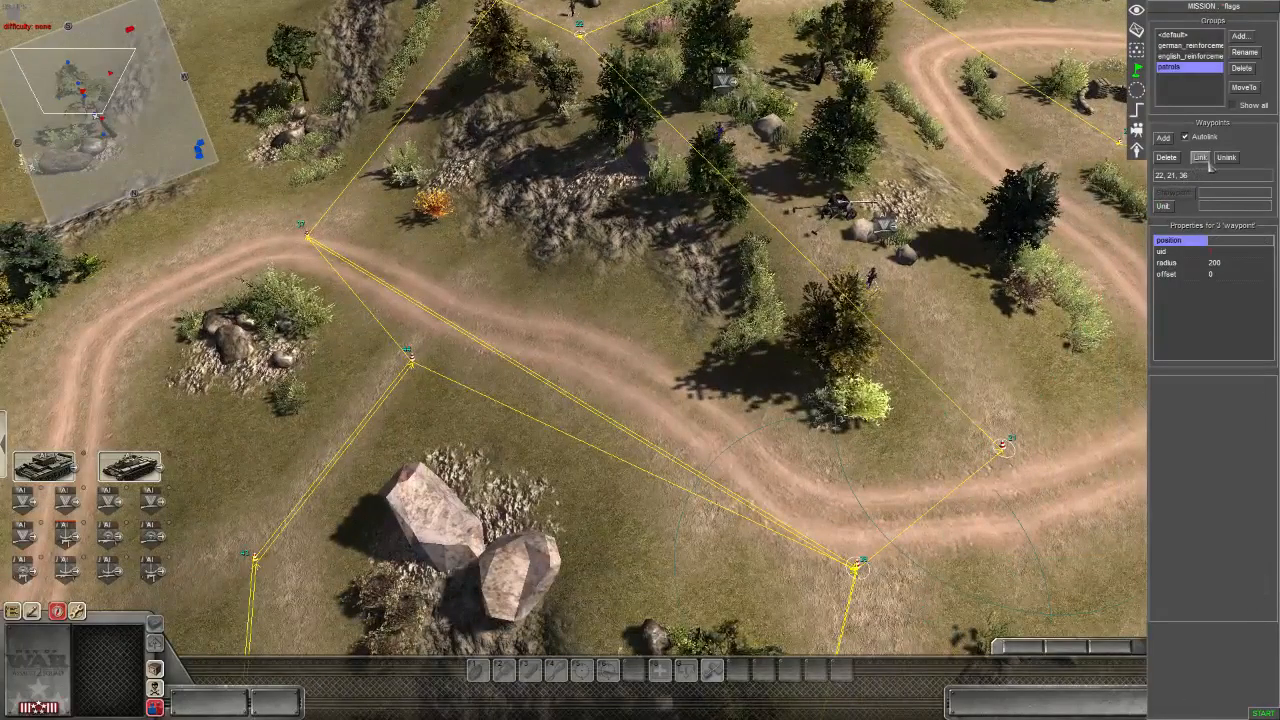
- Select waypoints 22, 38 and 37 in that order and link them
key("Up")
left_click(630, 160)
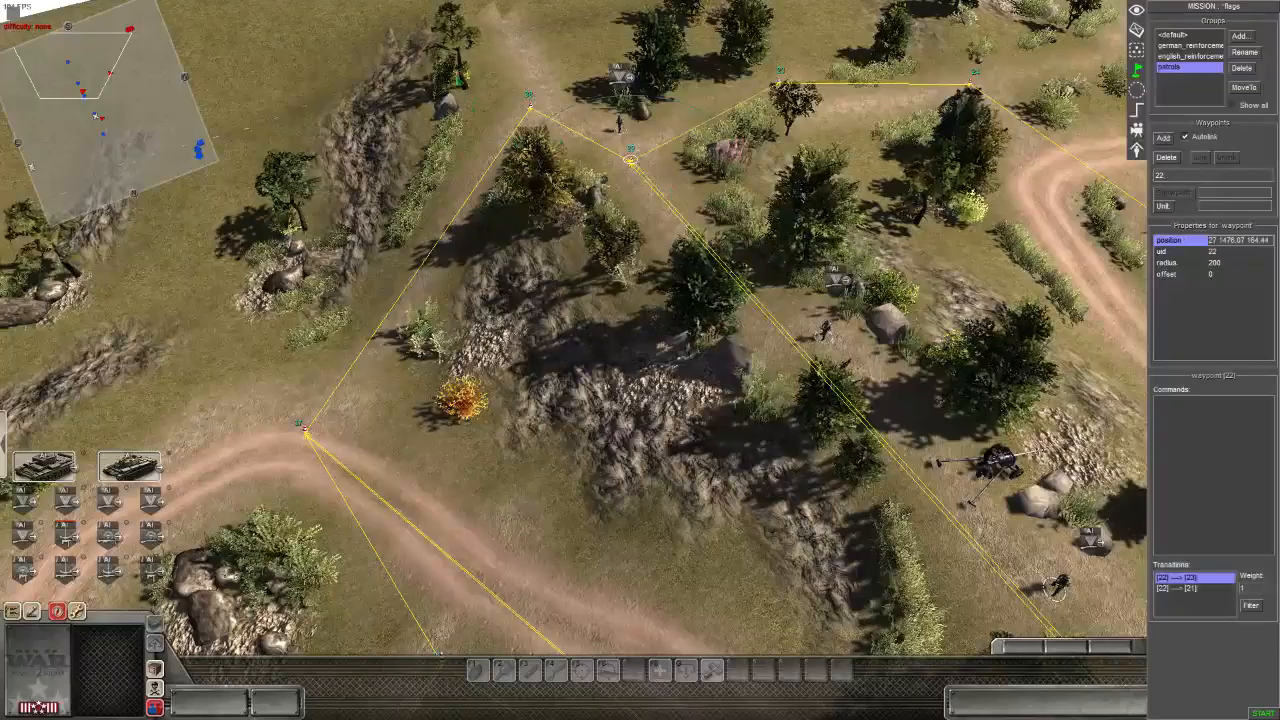
left_click(530, 106, "shift")
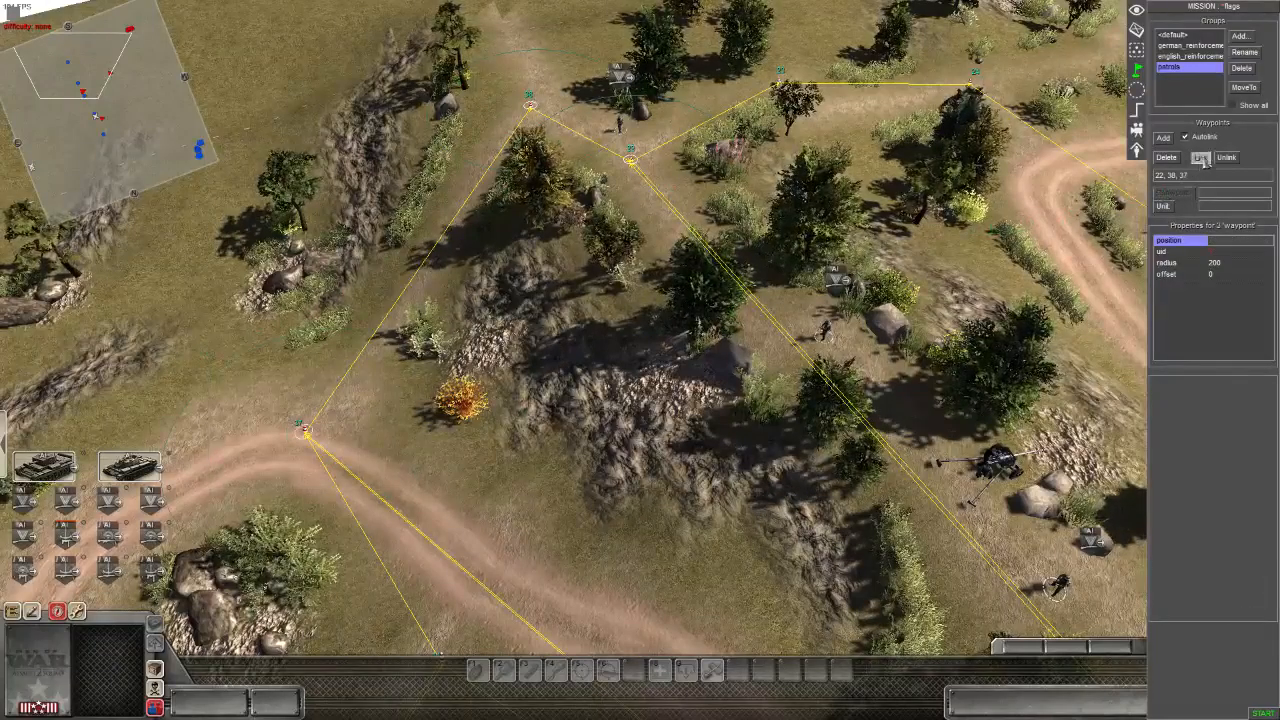
left_click(775, 85)
- Select waypoints 29, 28, 27, 26, 25, 24, 23 and 22 in that order and link them as a return route
key("Right")
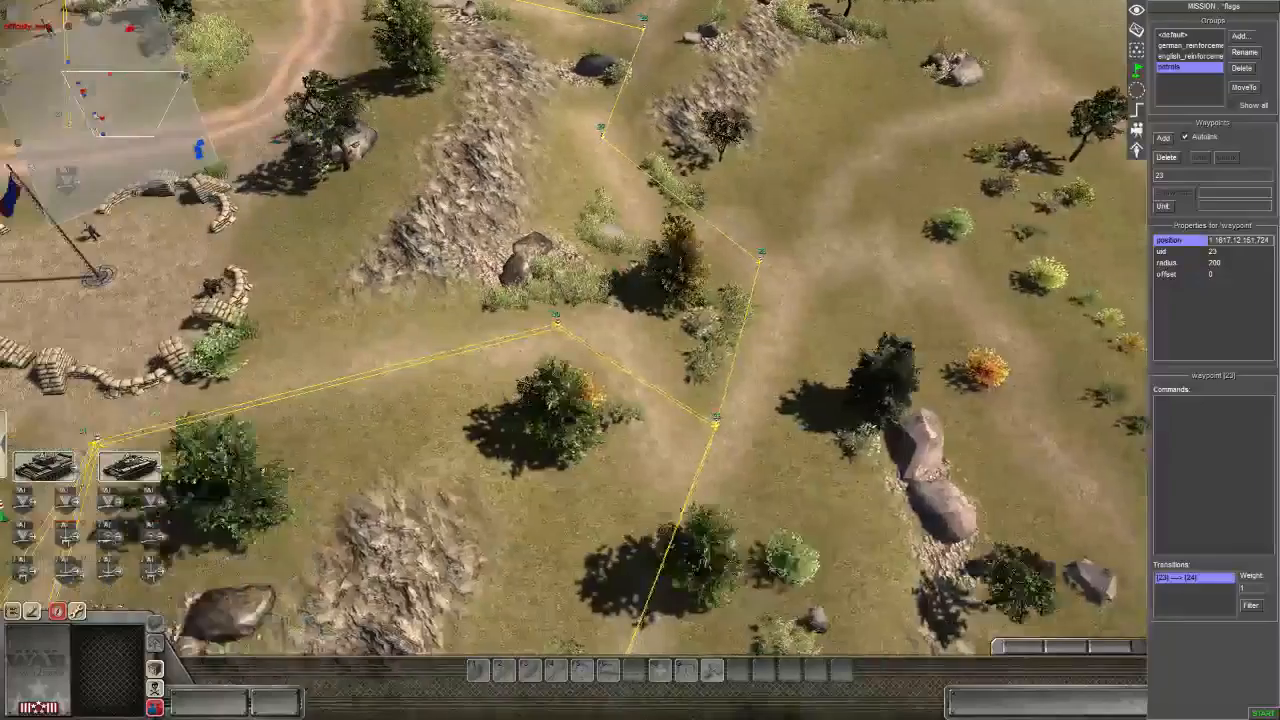
key("Left")
left_click(804, 423)
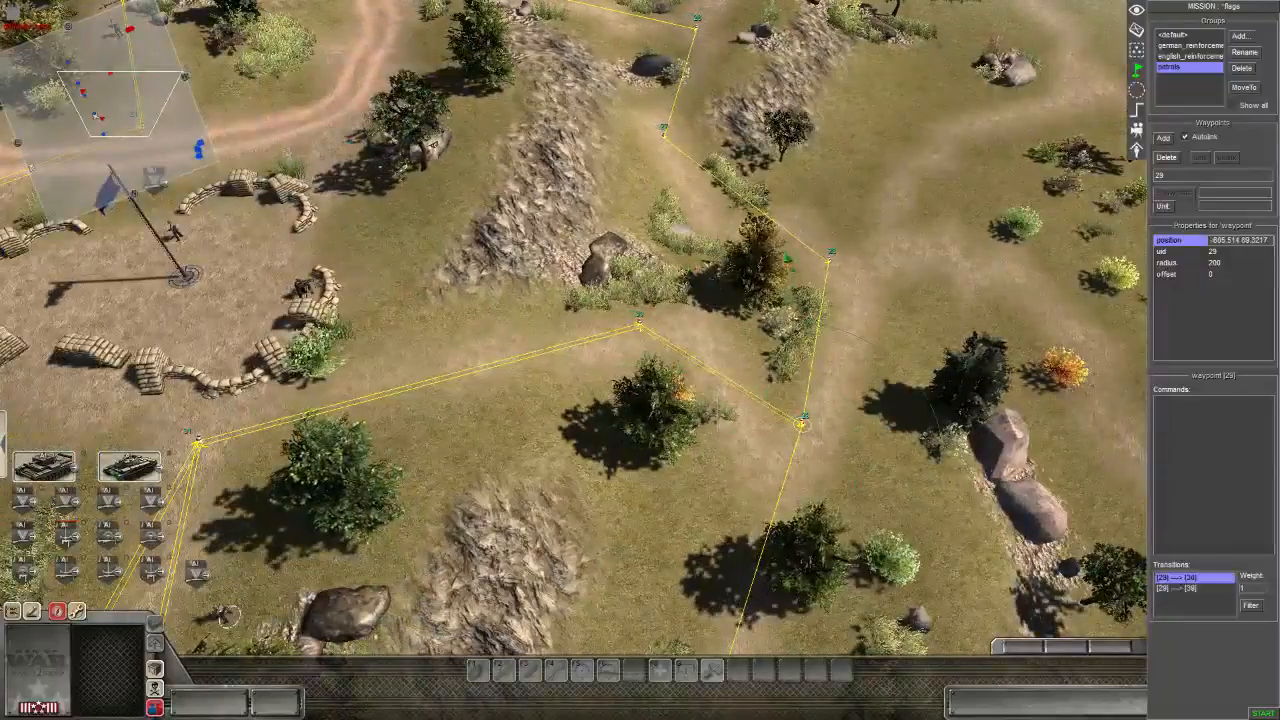
left_click(829, 260, "shift")
left_click(674, 130, "shift")
key("Up")
key("Up")
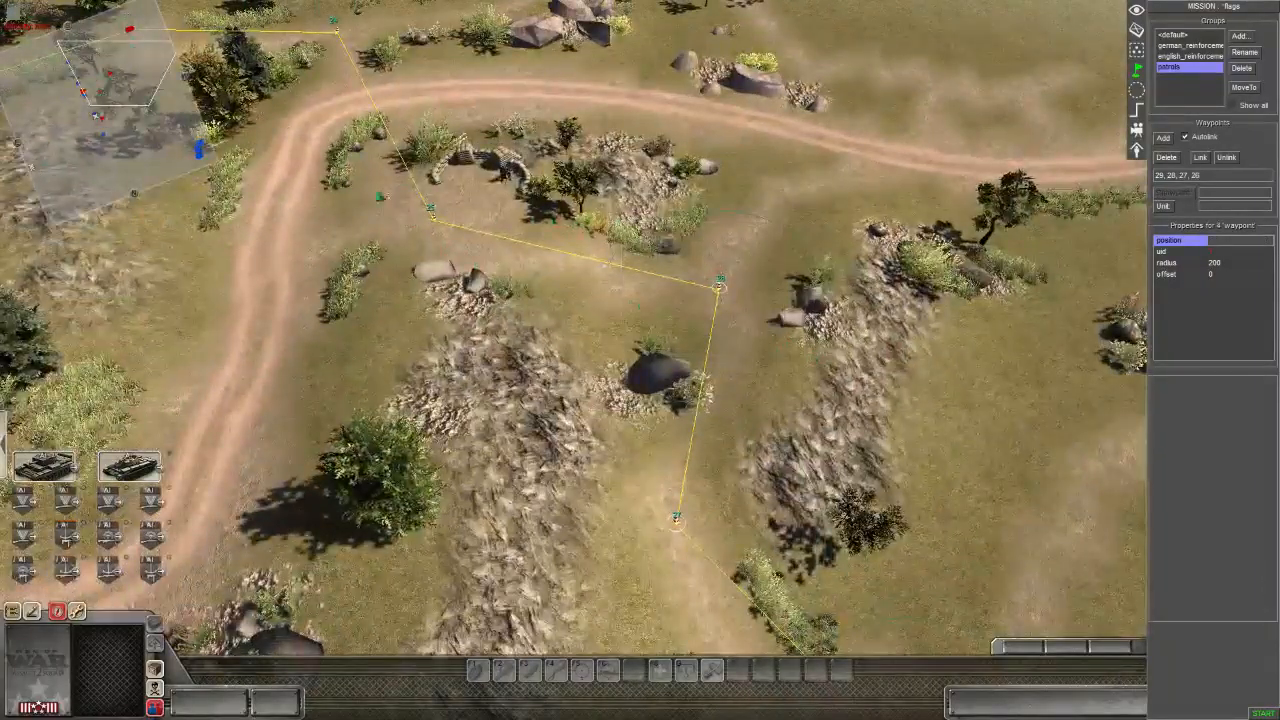
key("Up")
key("Left")
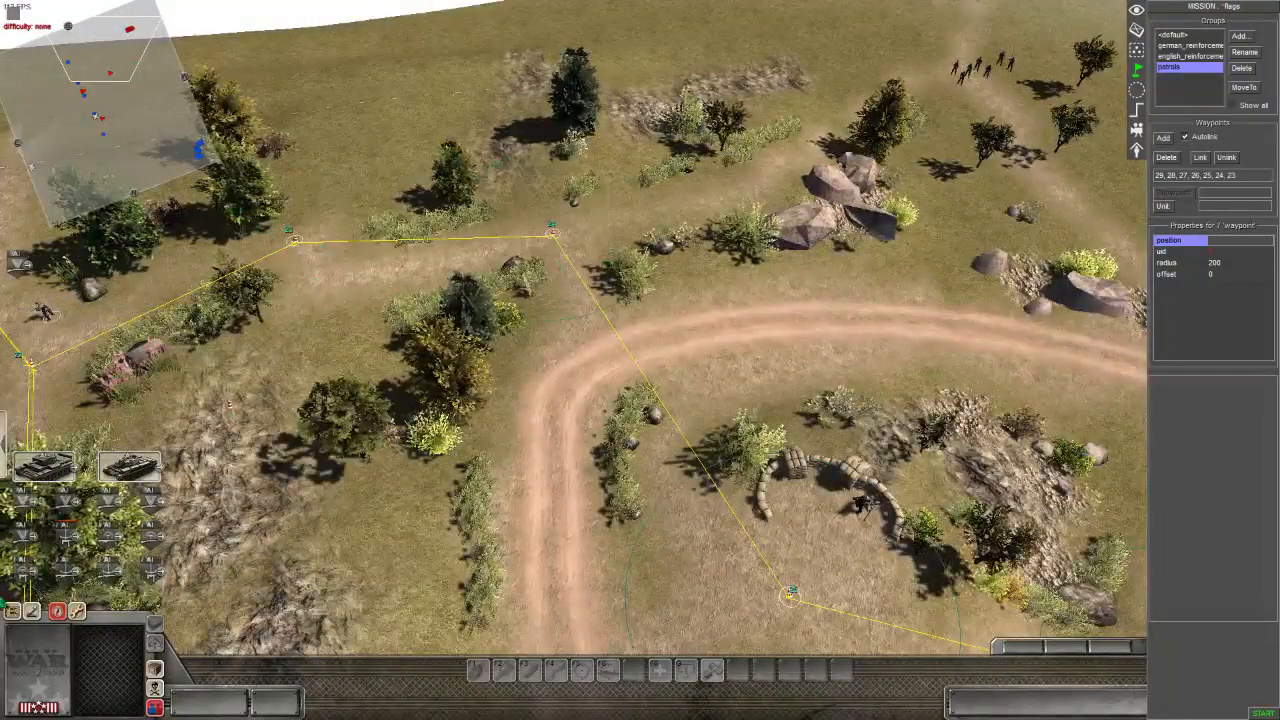
key("Left")
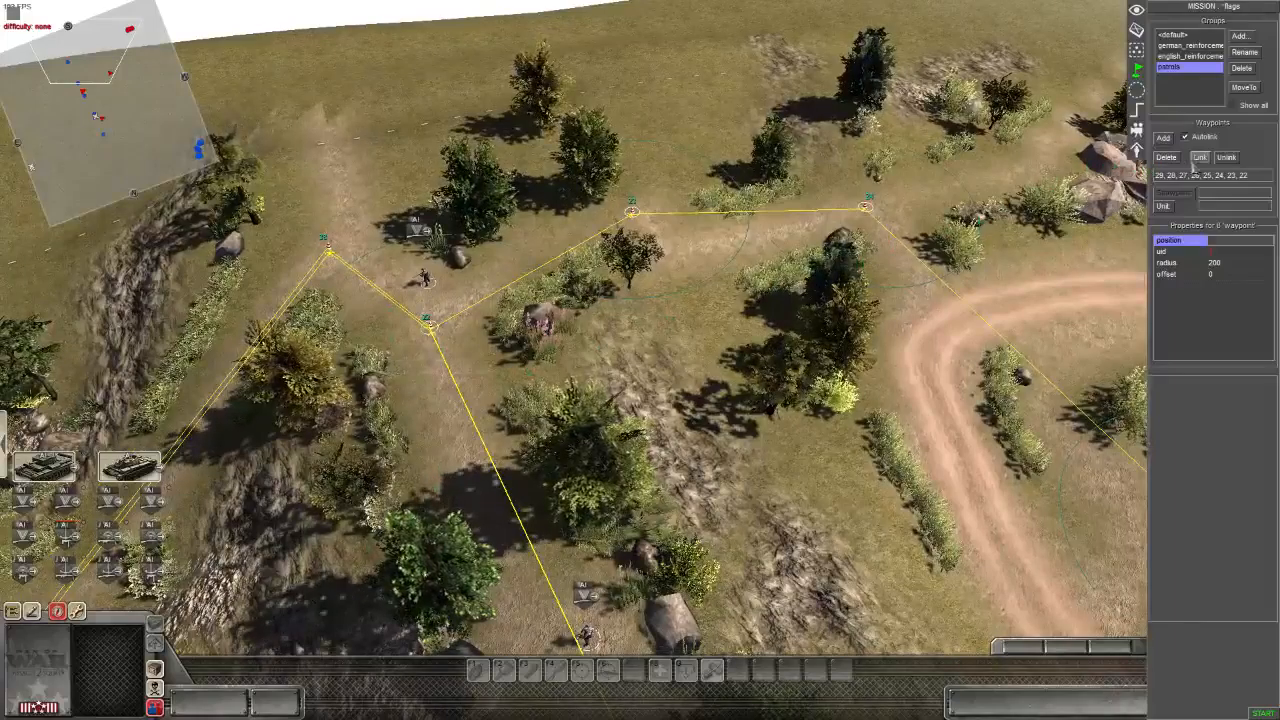
- Look over the linked patrol network from several sides and inspect the transitions of waypoint 31 beside the flag area
middle_click_drag(640, 340, 480, 270)
key("Up")
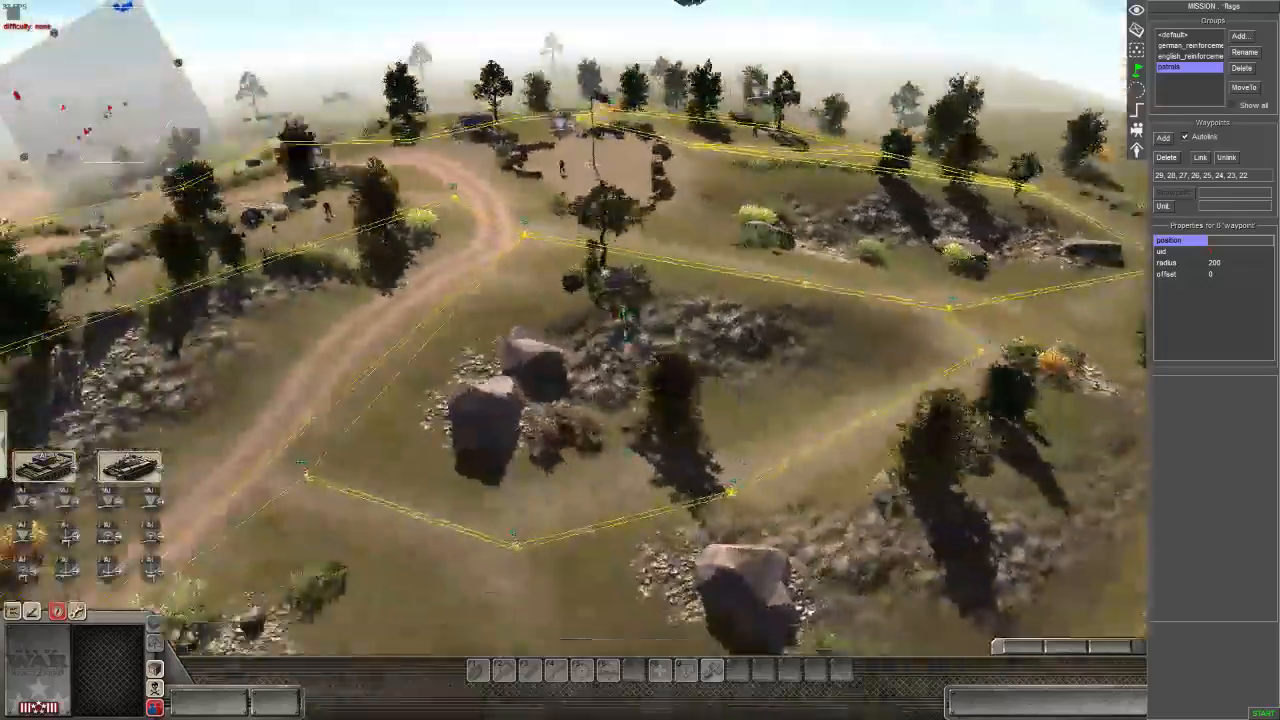
key("Down")
key("Left")
middle_click_drag(640, 399, 589, 494)
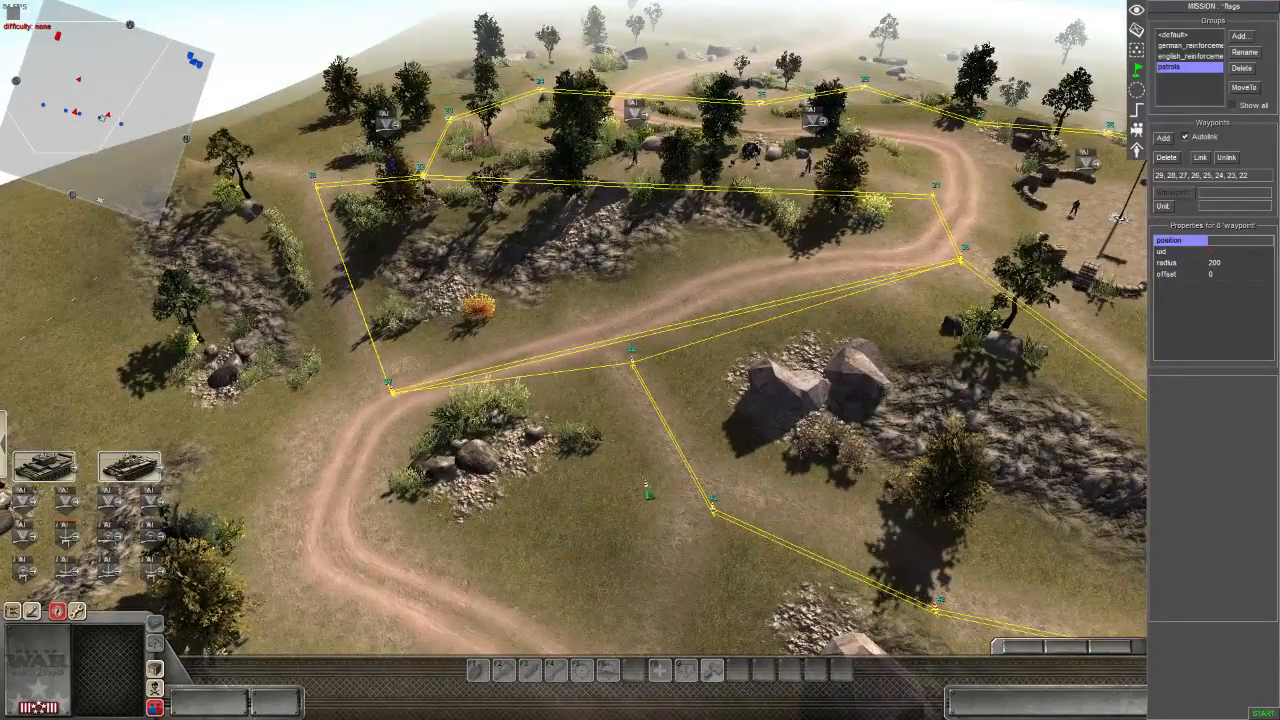
key("Right")
middle_click_drag(640, 340, 480, 325)
key("Up")
left_click(718, 579)
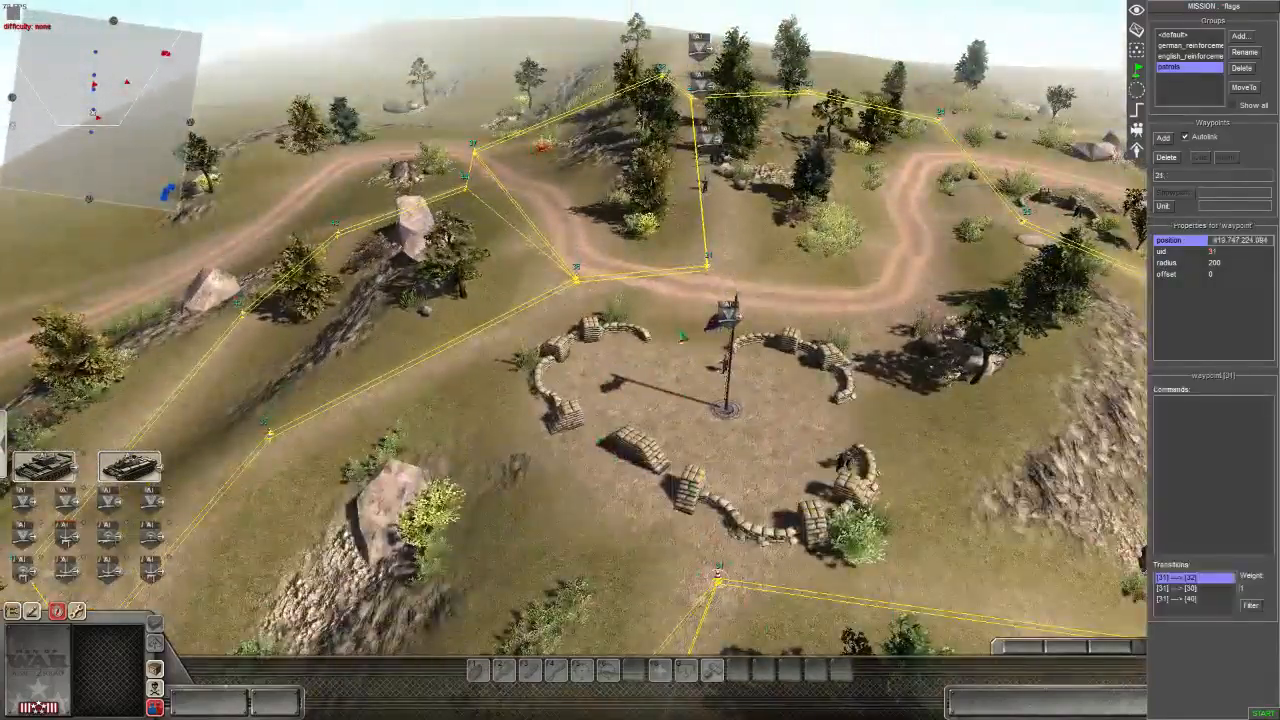
- Link waypoints 21 and 31 with each other in both directions across the flag area
left_click_drag(767, 313, 769, 315, "shift")
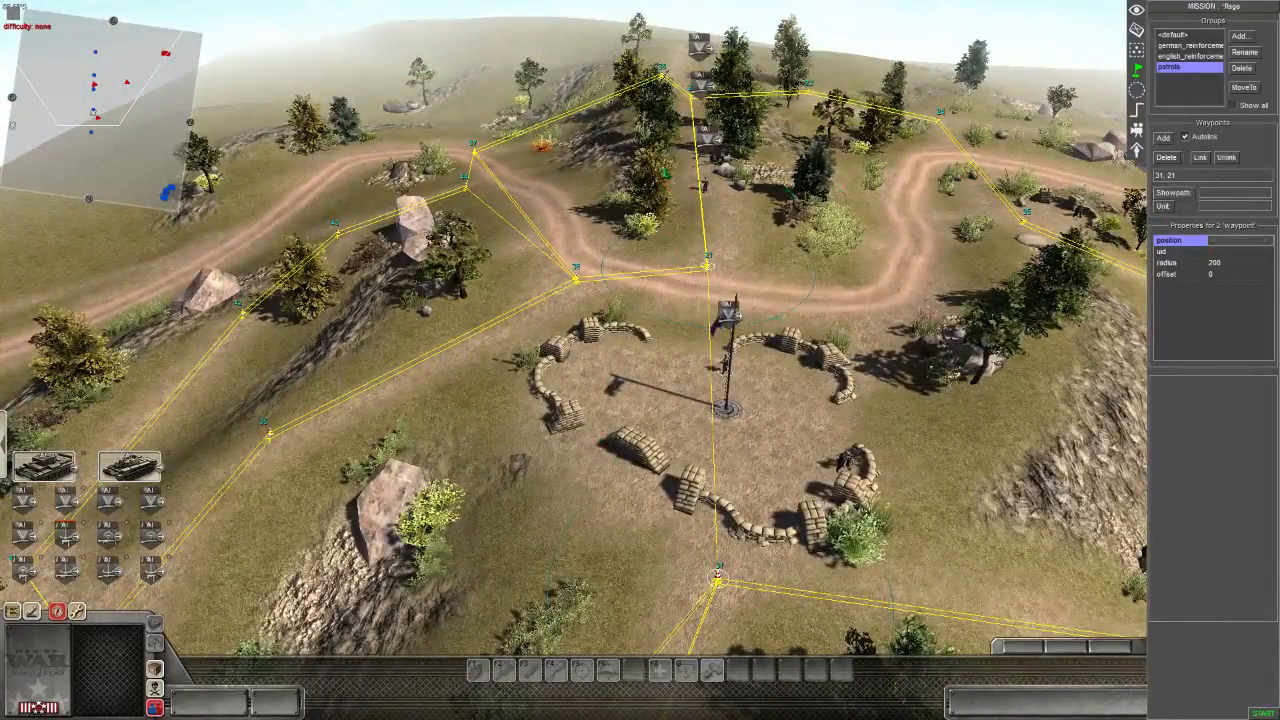
left_click(708, 266)
left_click_drag(757, 636, 757, 636, "shift")
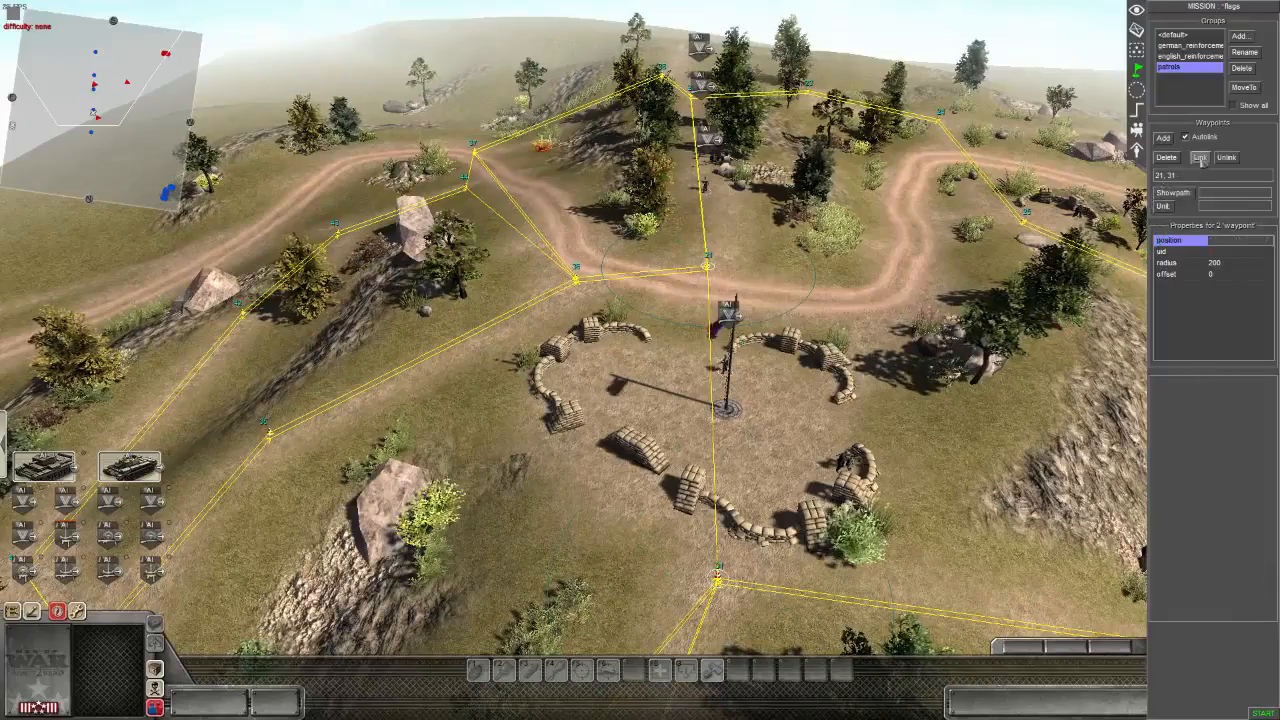
- Select the four riflemen positioned around the guns and the flag area and keep their fire mode set to open
middle_click_drag(815, 320, 1000, 220)
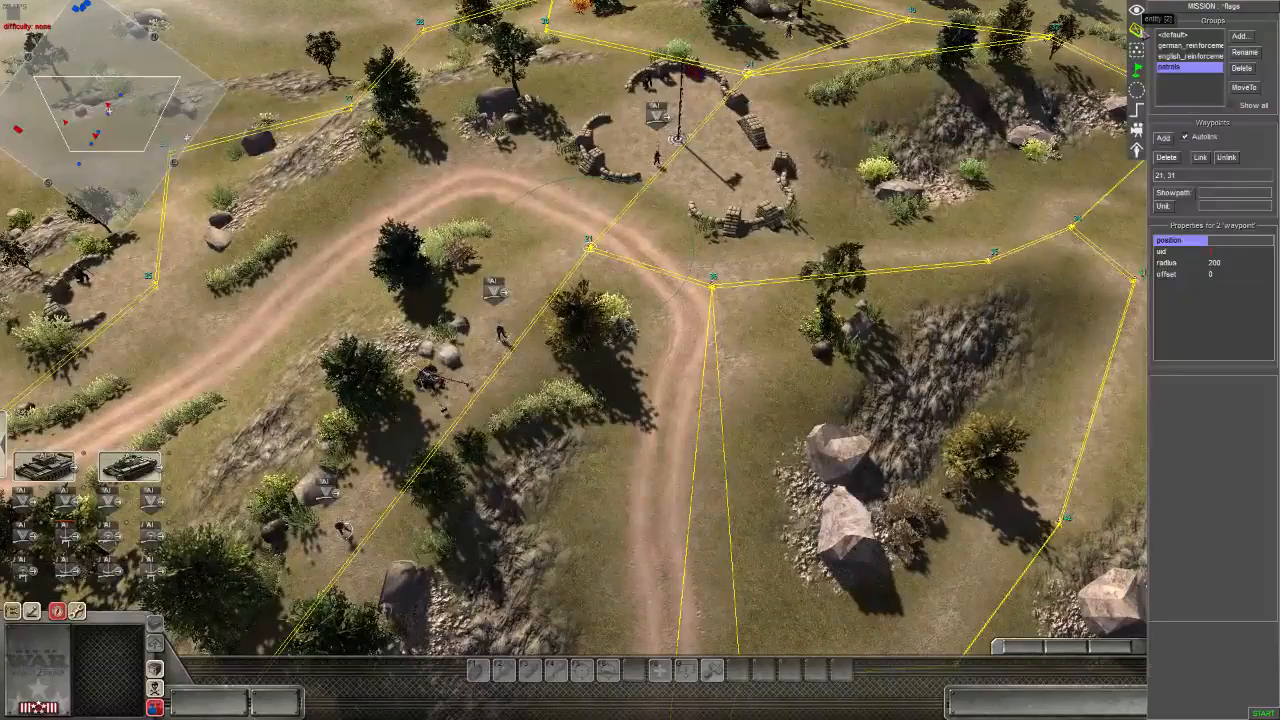
left_click(1137, 29)
left_click(534, 376)
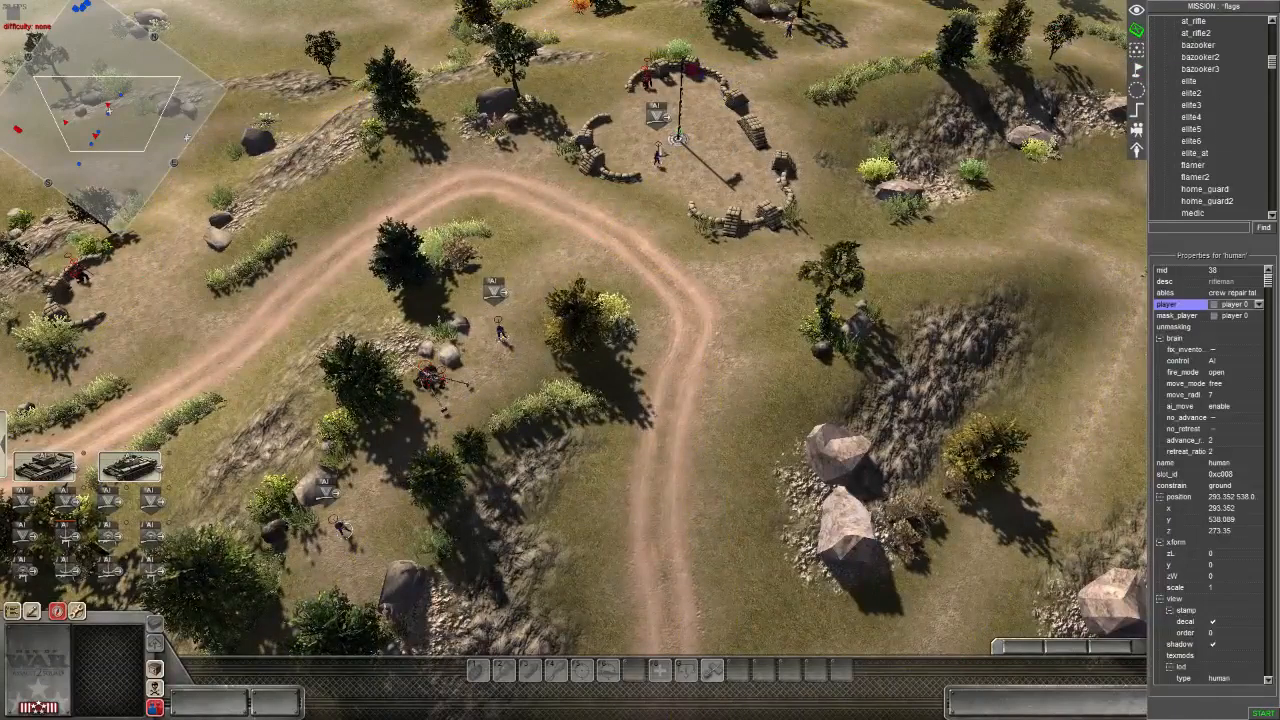
left_click(654, 160, "shift")
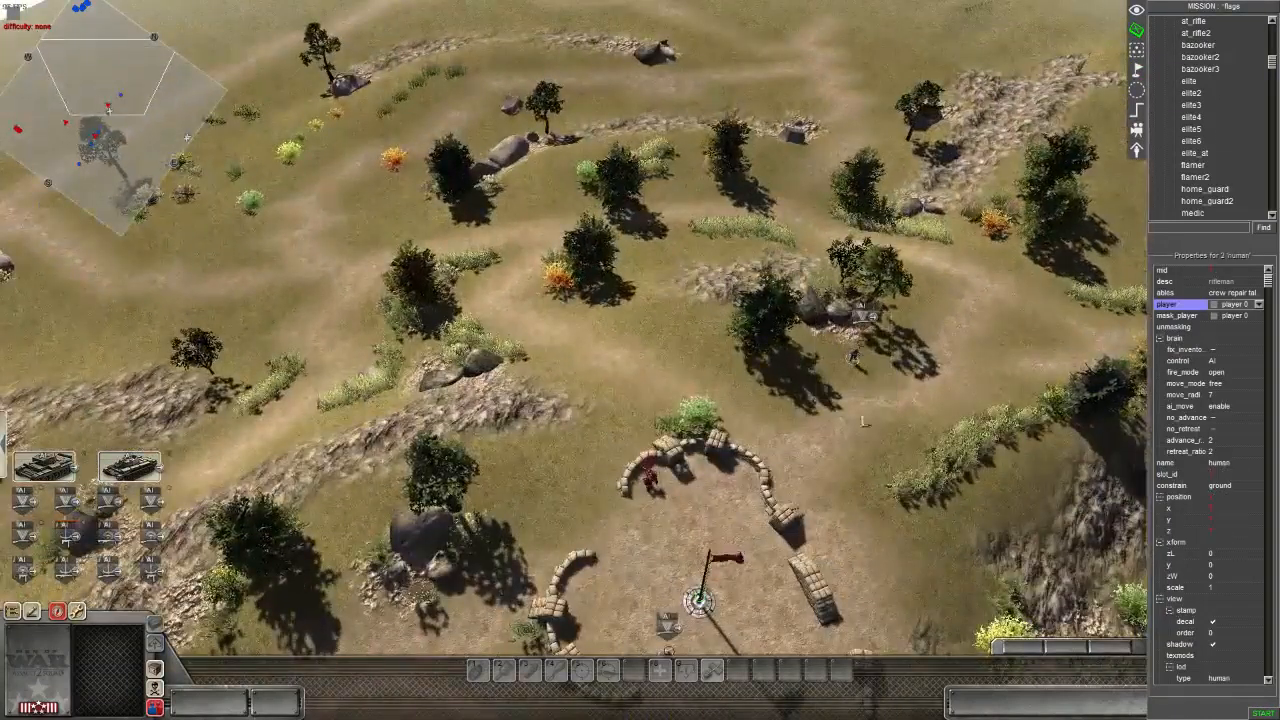
key("Down")
left_click_drag(449, 472, 452, 474, "shift")
middle_click_drag(452, 474, 900, 362)
left_click(1230, 372)
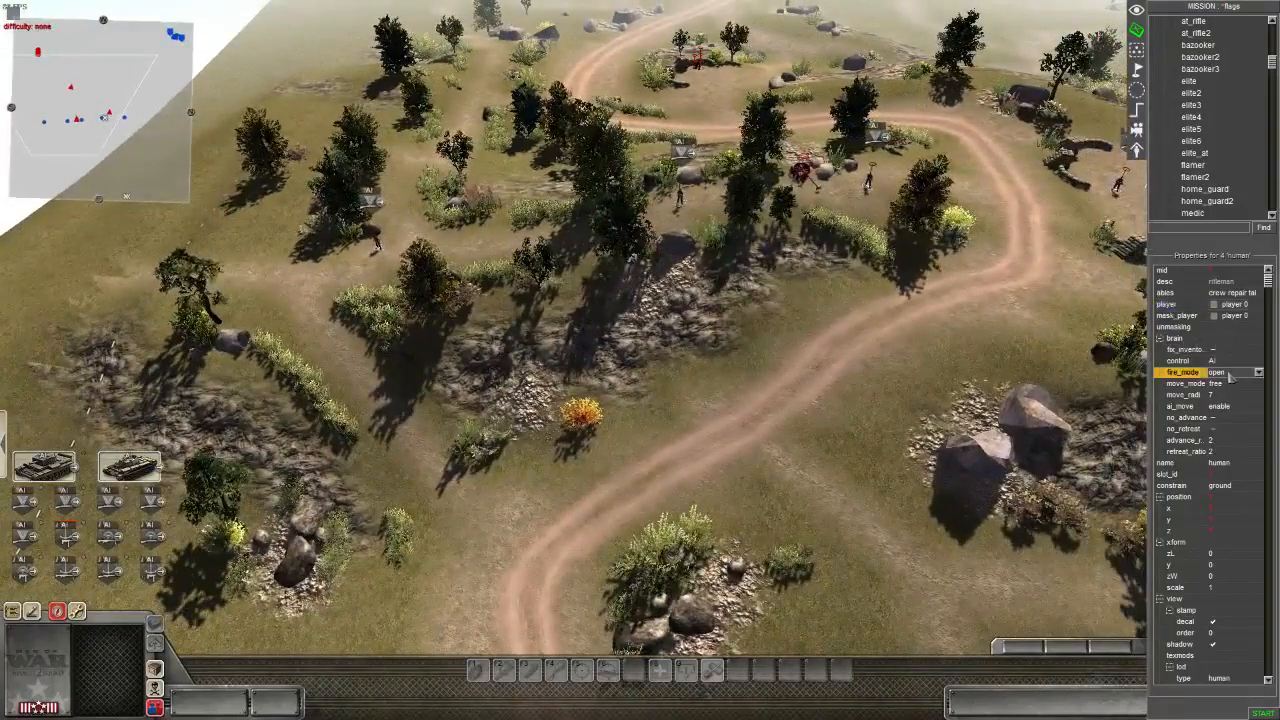
left_click(1231, 374)
left_click(1230, 402)
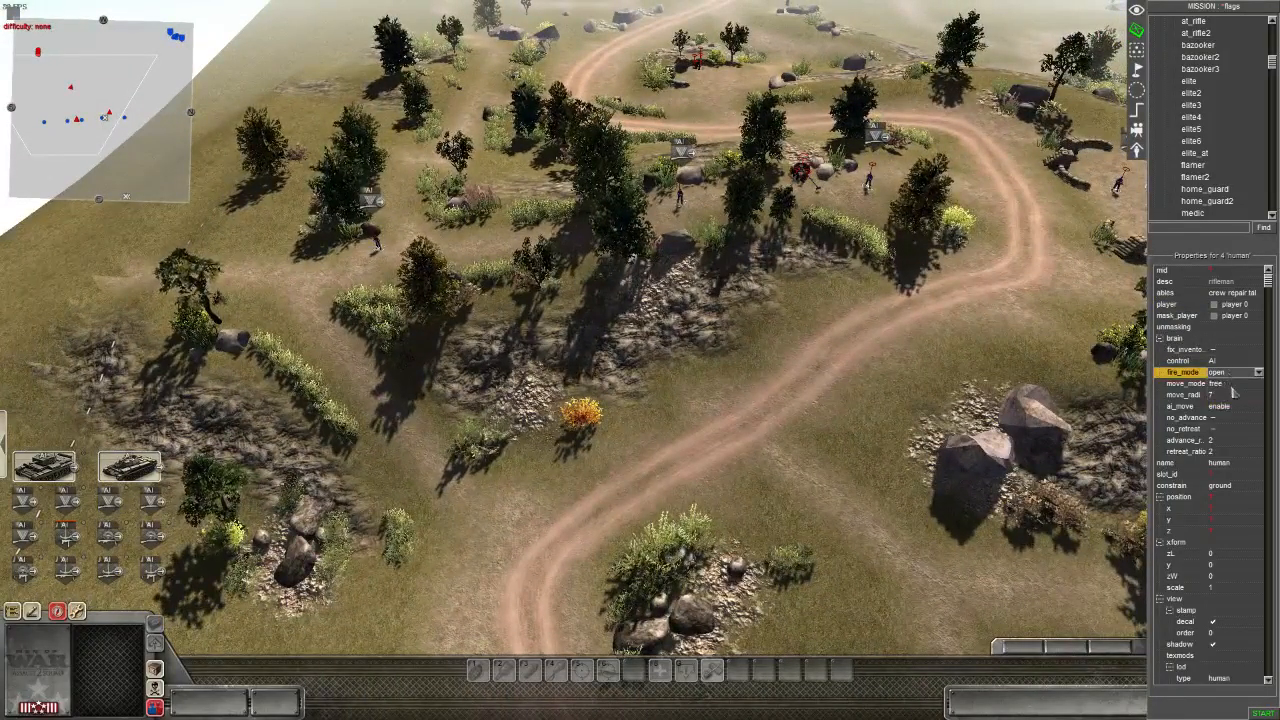
- Set the move mode of the four selected riflemen to hold
left_click(1230, 383)
left_click(1231, 384)
left_click(1222, 395)
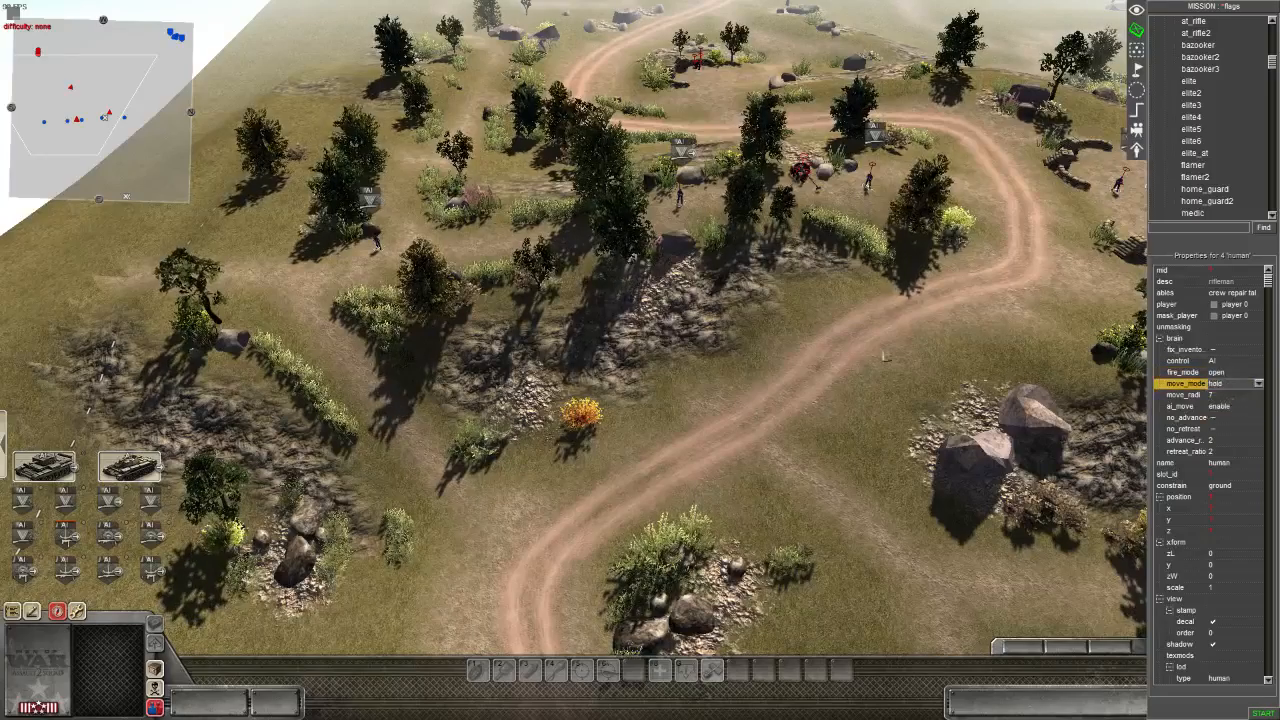
- Switch to game control and order the riflemen one by one into cover near their positions around the guns and flag
key("F1")
left_click_drag(314, 346, 422, 458)
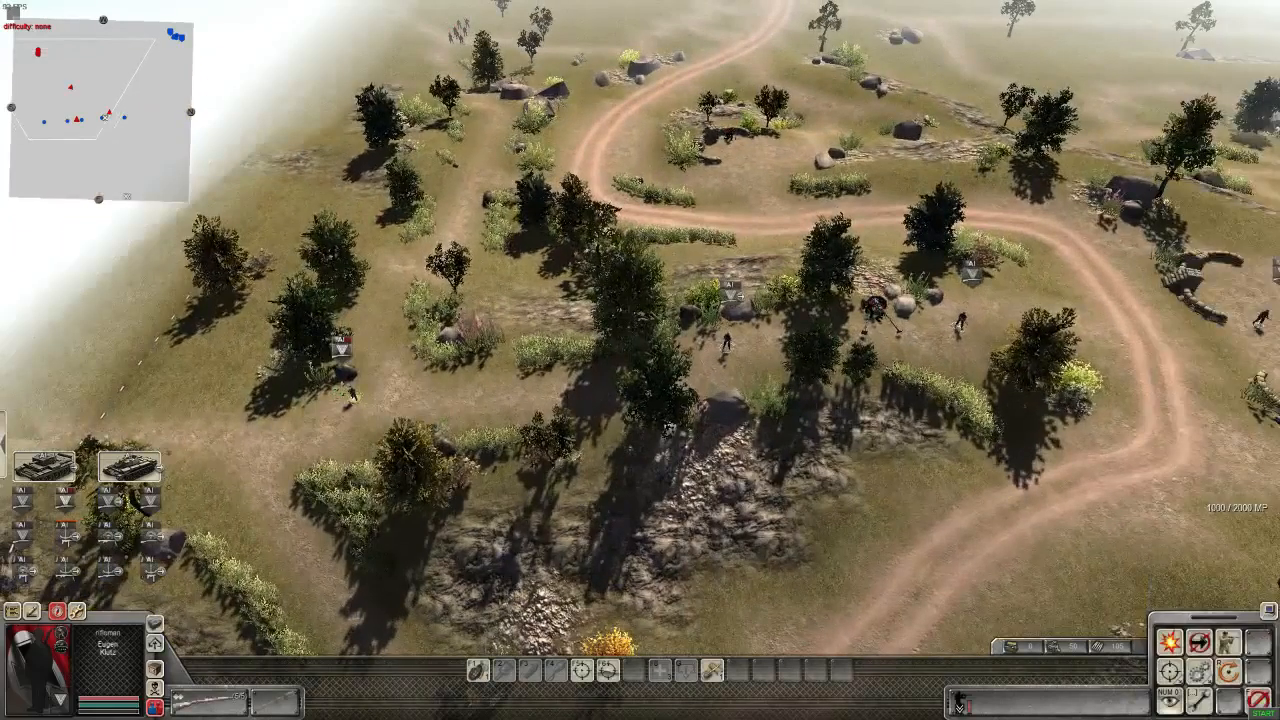
left_click_drag(682, 328, 773, 365)
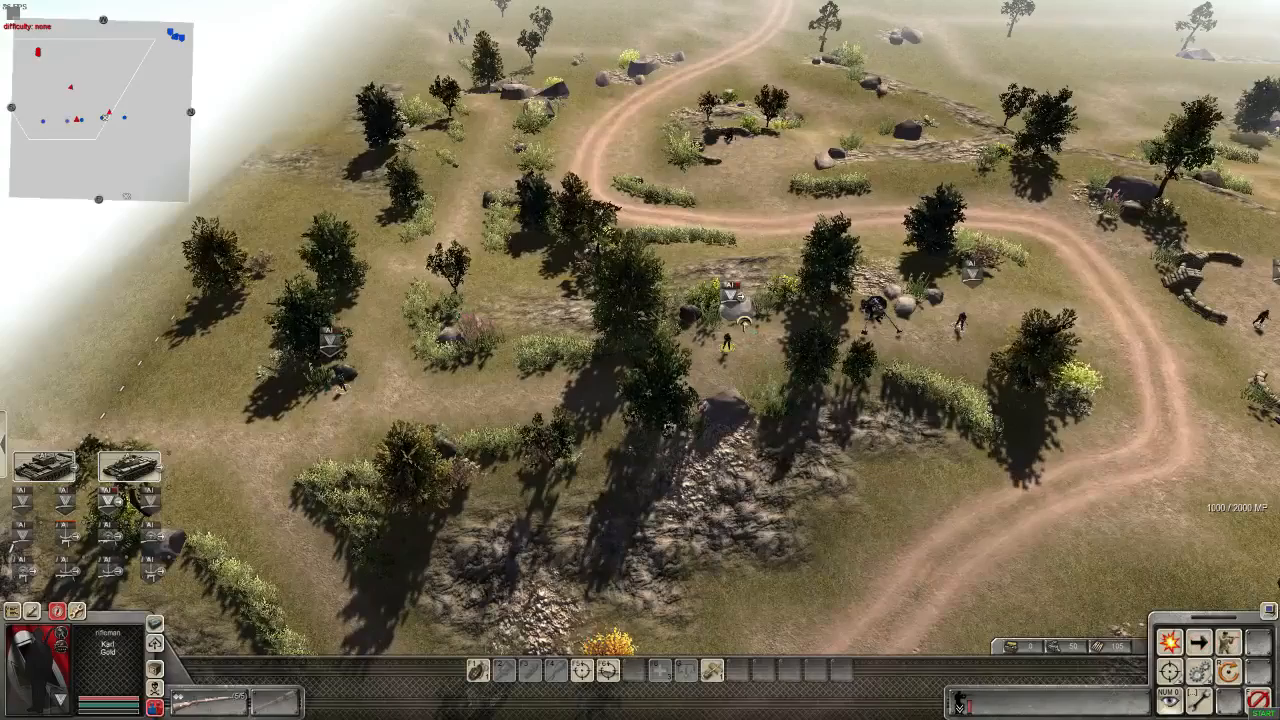
key("Right")
left_click_drag(308, 282, 388, 360)
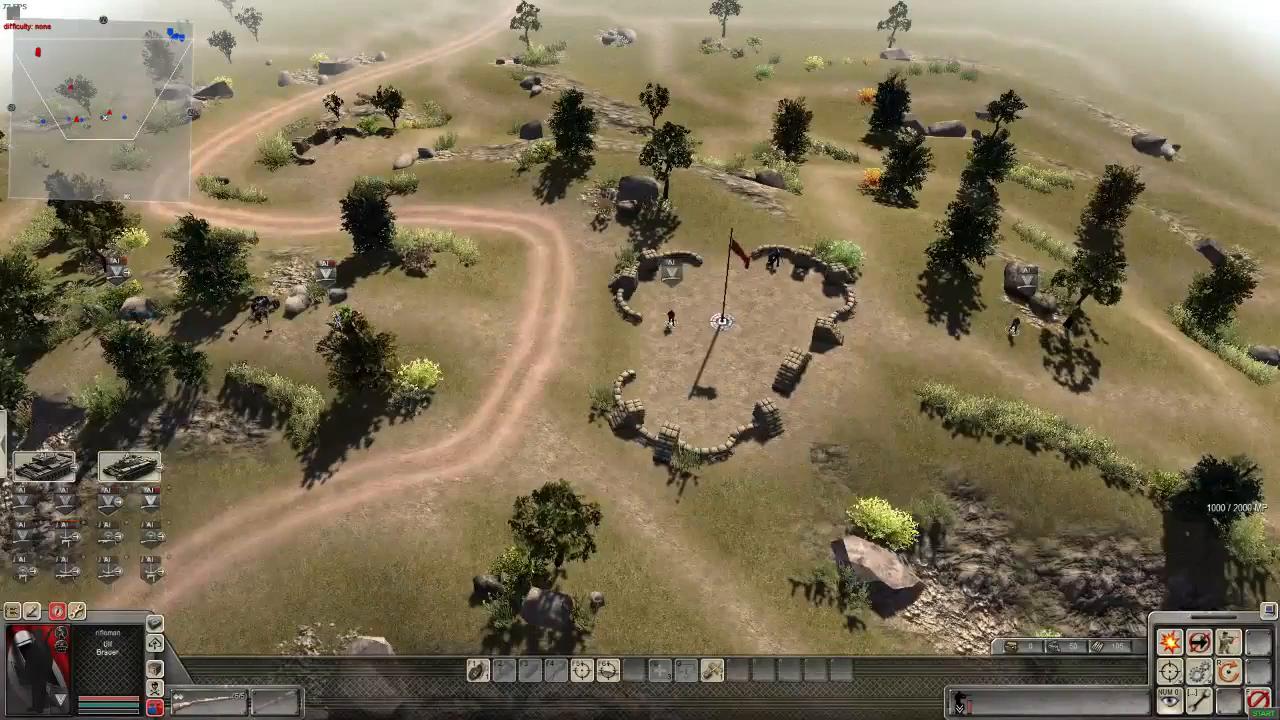
left_click_drag(644, 294, 702, 347)
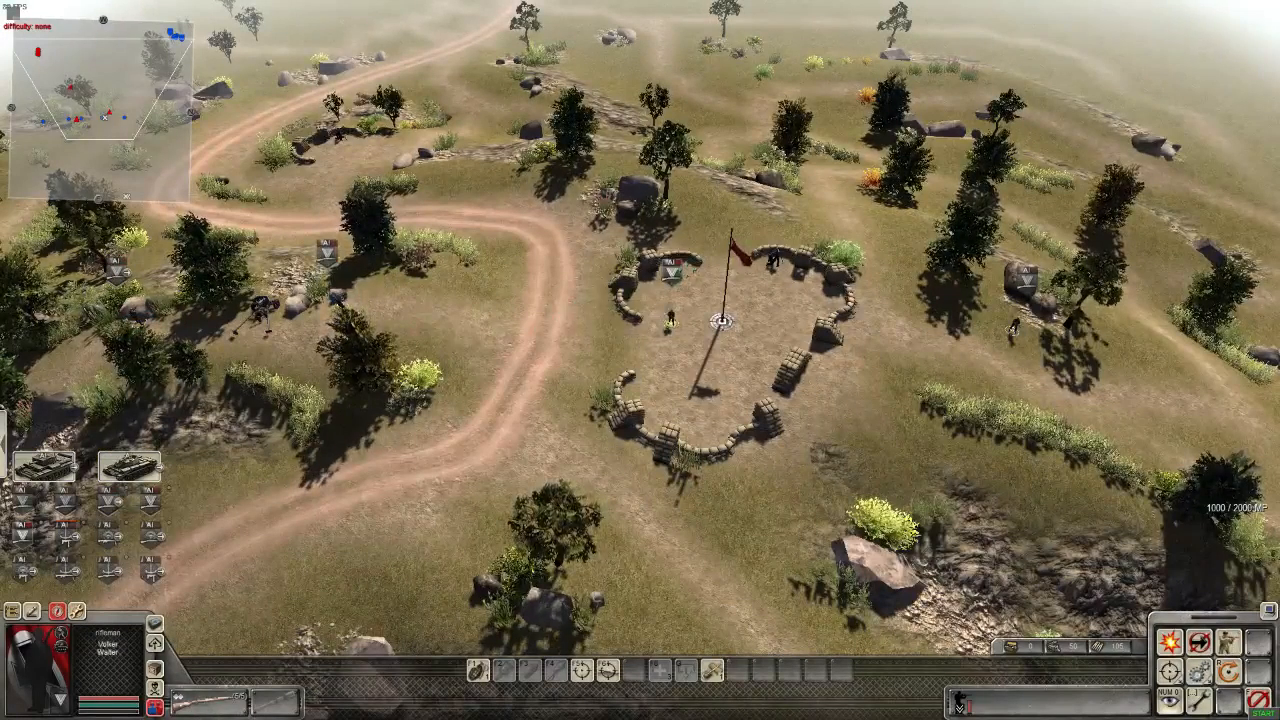
left_click_drag(922, 304, 1042, 386)
key("Right")
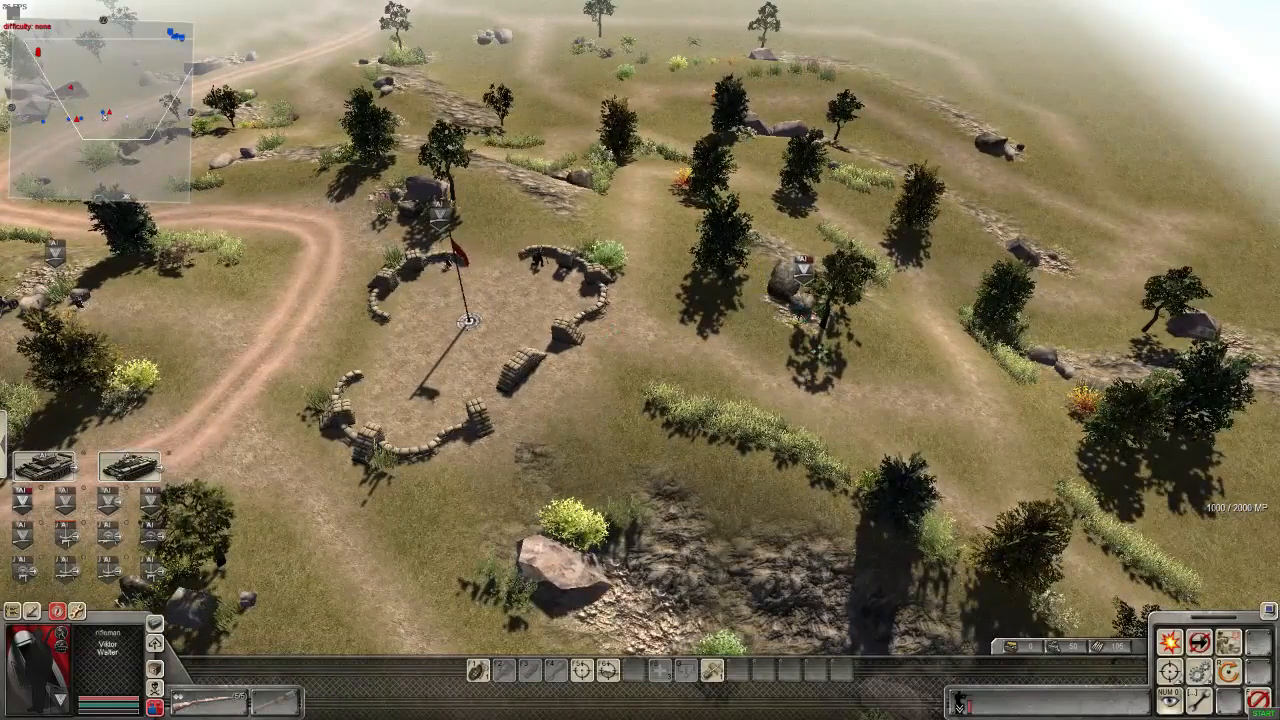
- Return to the entity editor and place one smg infantryman on the dirt road beside the orange bush
key("F3")
left_click(538, 256)
scroll(538, 256, "down", 3)
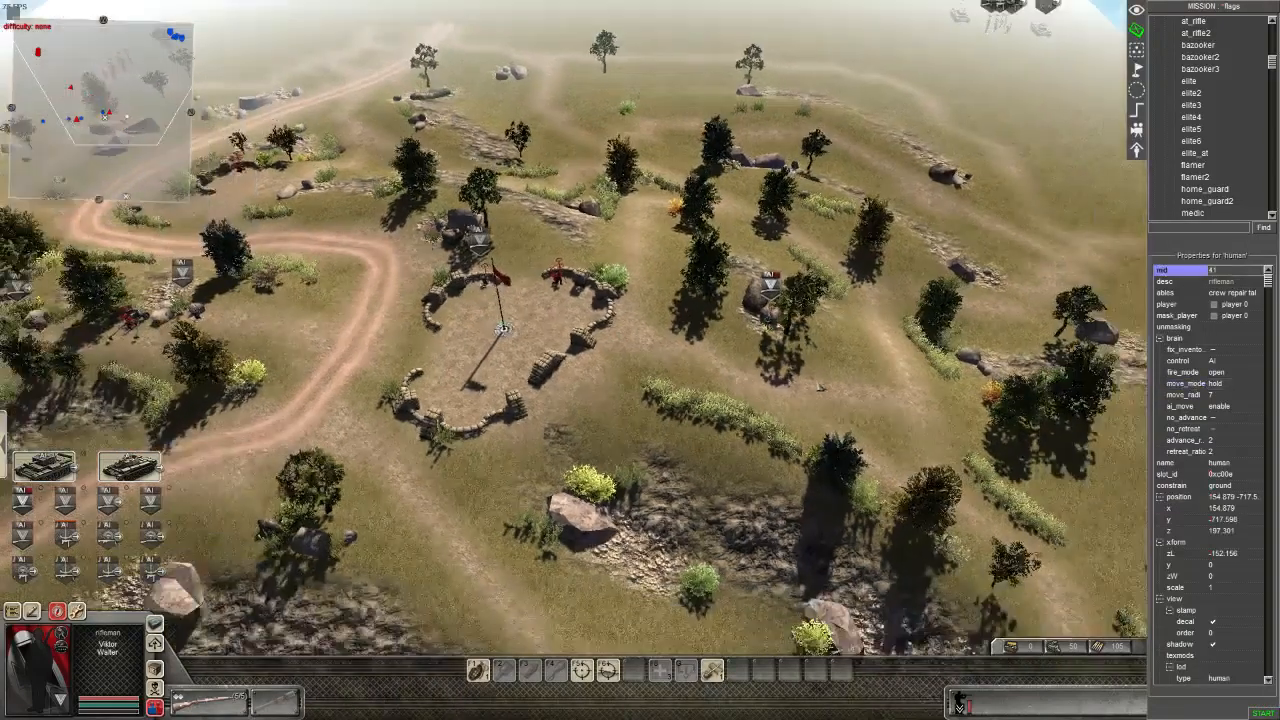
middle_click_drag(538, 256, 390, 225)
key("Up")
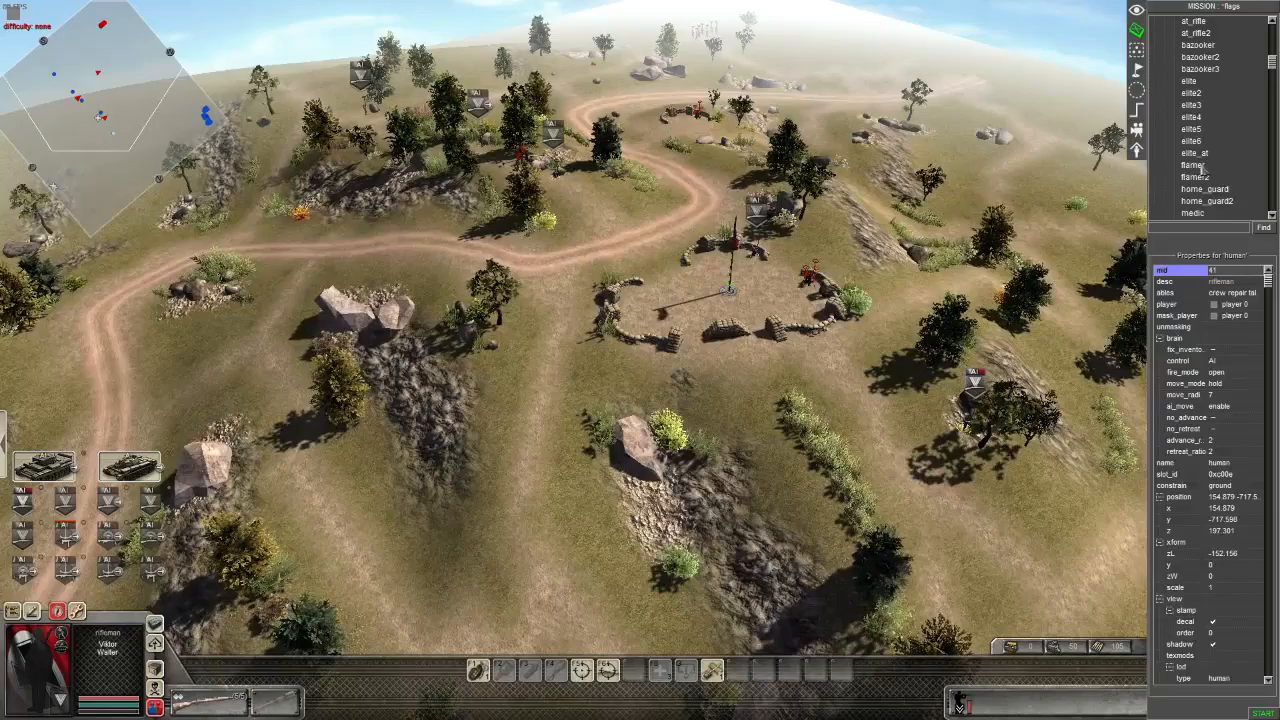
scroll(1203, 171, "up", 6)
scroll(1194, 162, "down", 17)
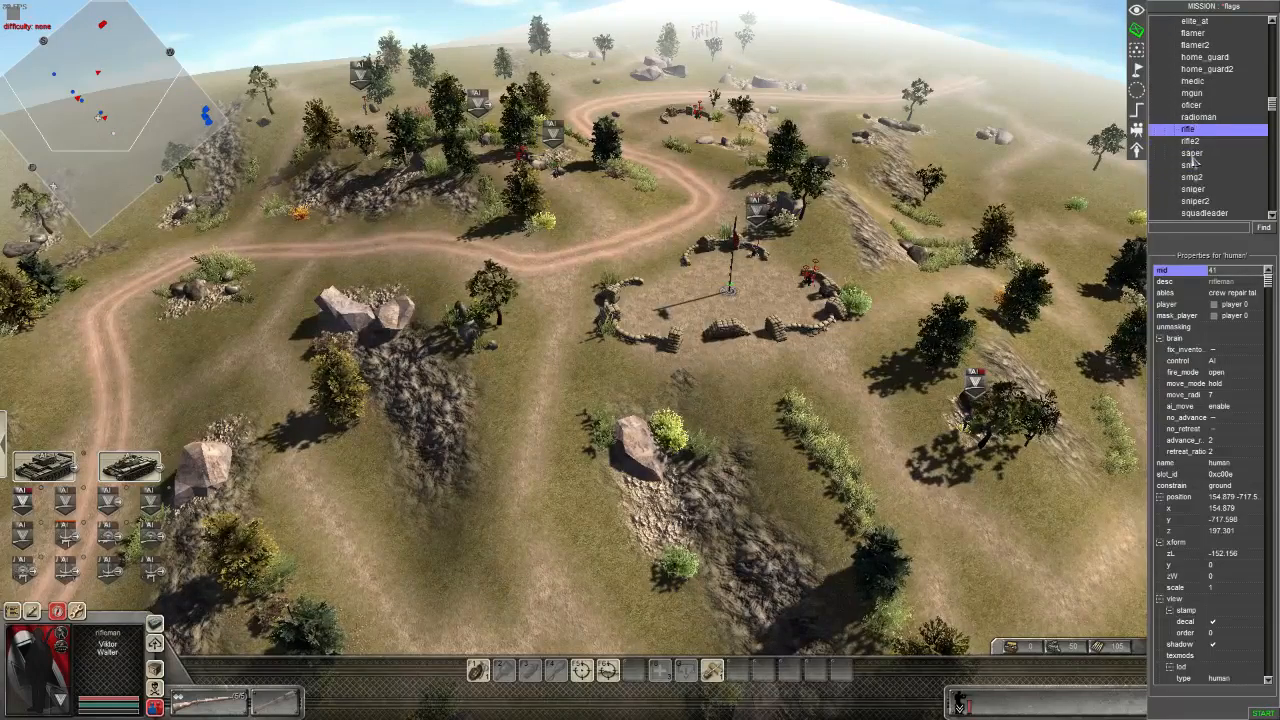
left_click(1192, 165)
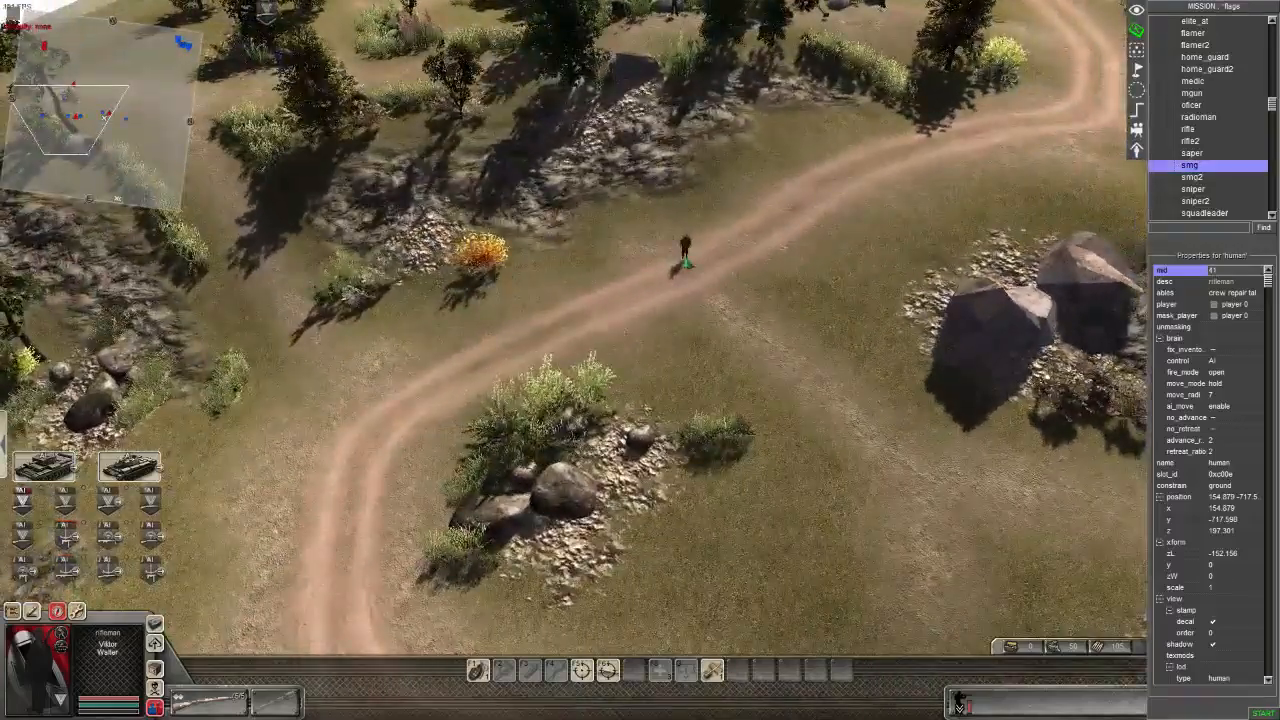
left_click(487, 352)
scroll(489, 353, "up", 4)
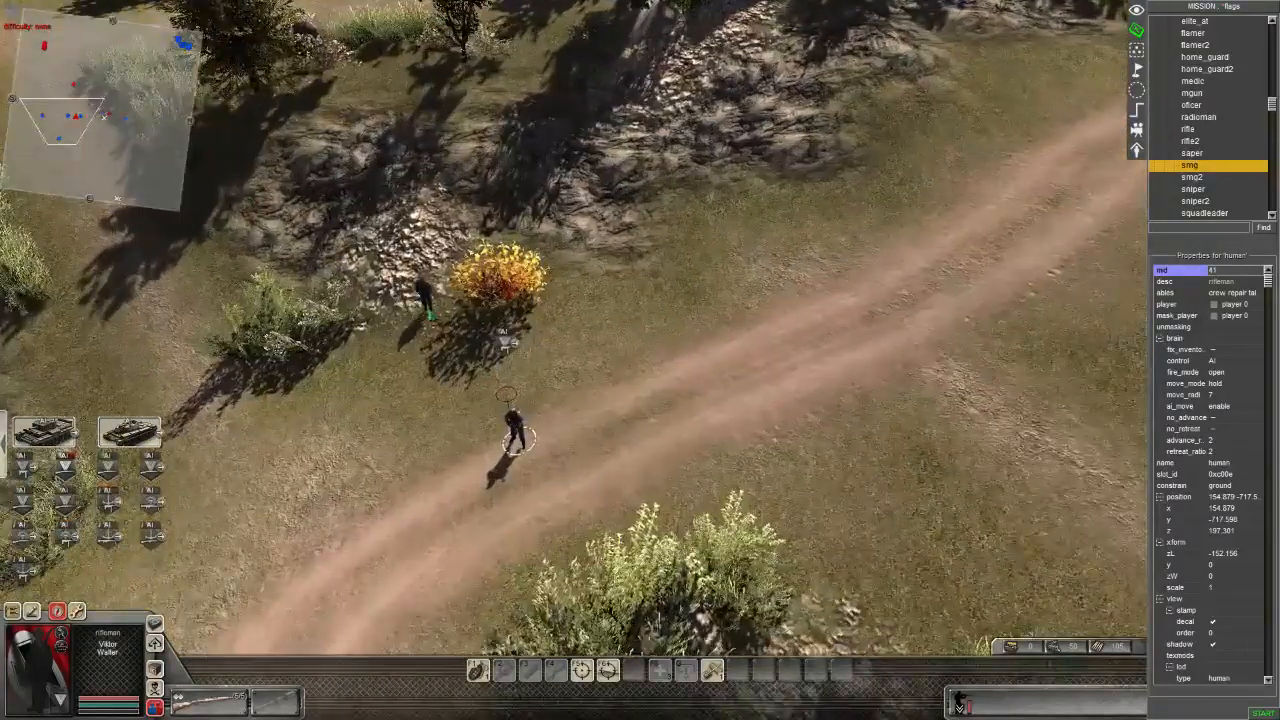
key("Left")
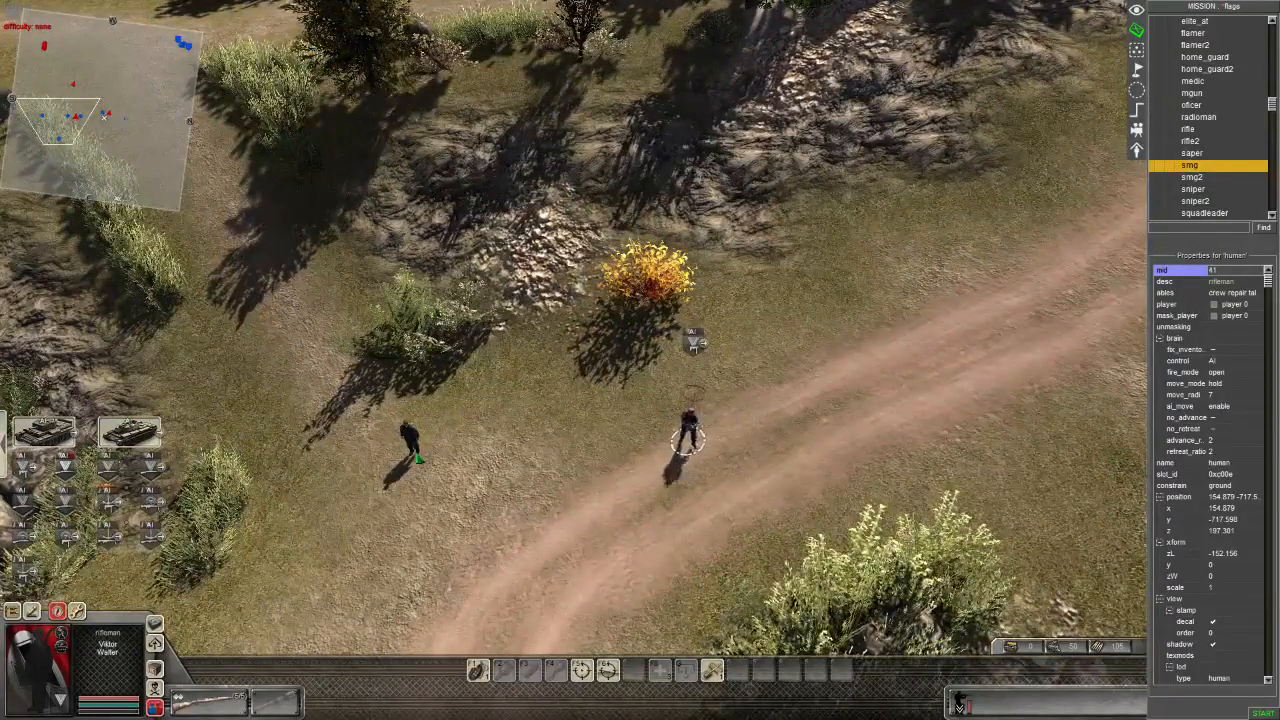
right_click(594, 467)
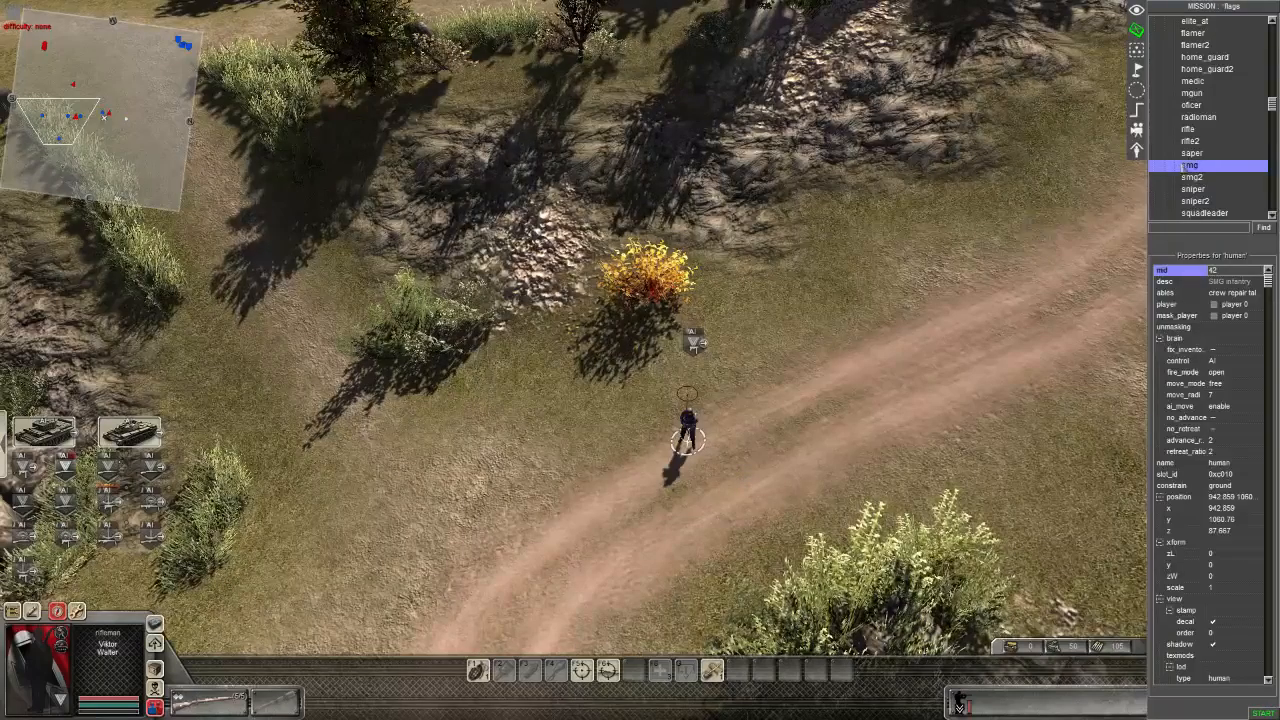
- Place a second smg infantryman directly beside the first one on the road
left_click(1203, 170)
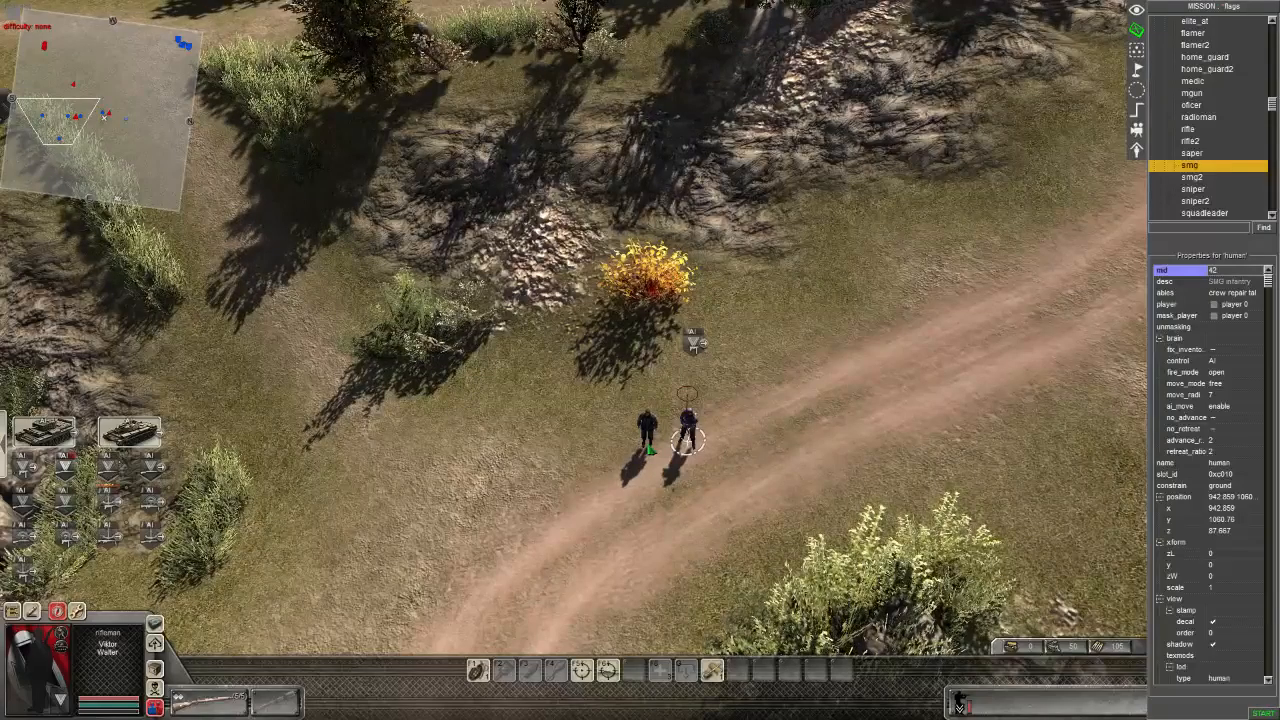
left_click(649, 448)
scroll(650, 447, "down", 4)
right_click(646, 466)
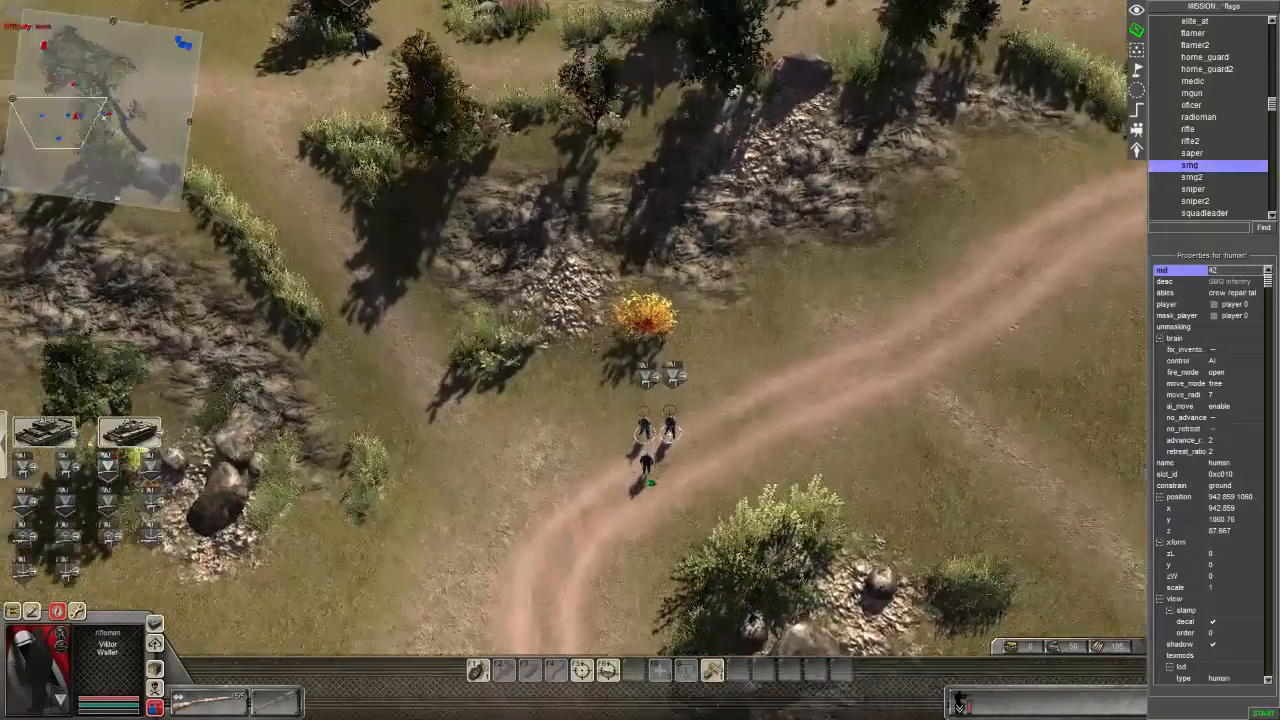
- Copy the two smg infantrymen and paste the pair twice next to them to form a six-man squad
left_click_drag(612, 402, 712, 464)
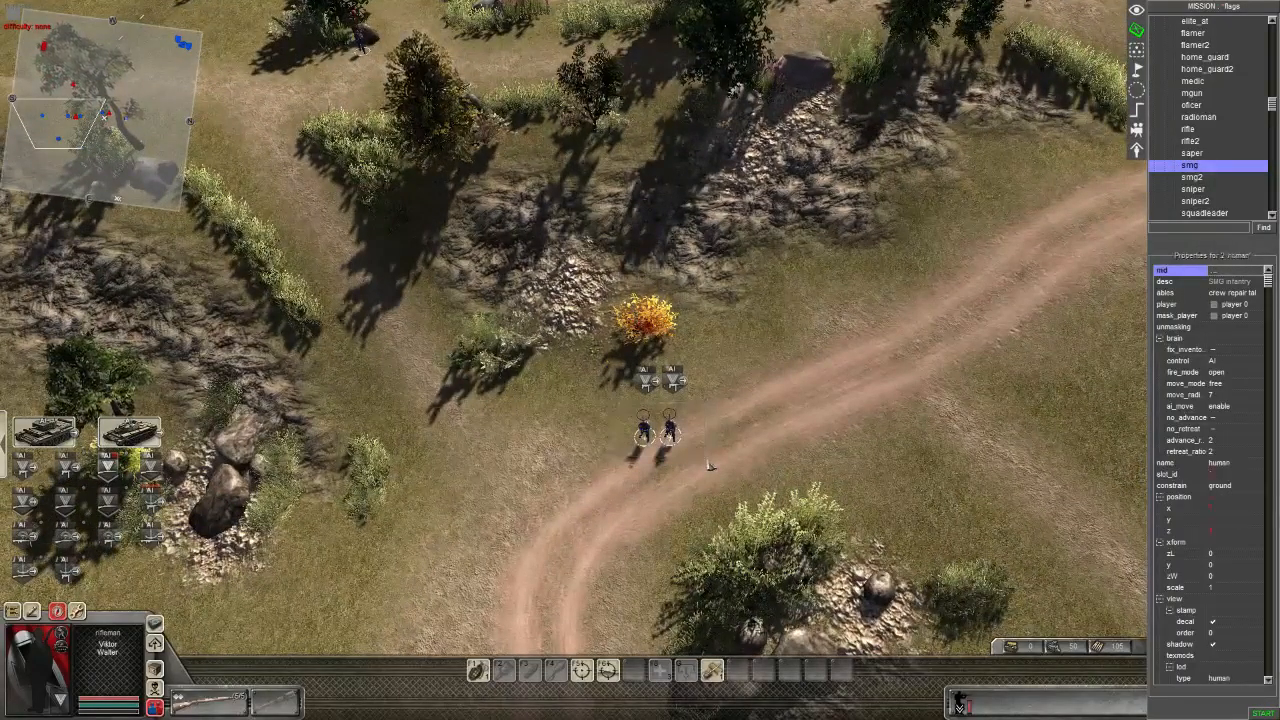
key("ctrl+v")
left_click(584, 444)
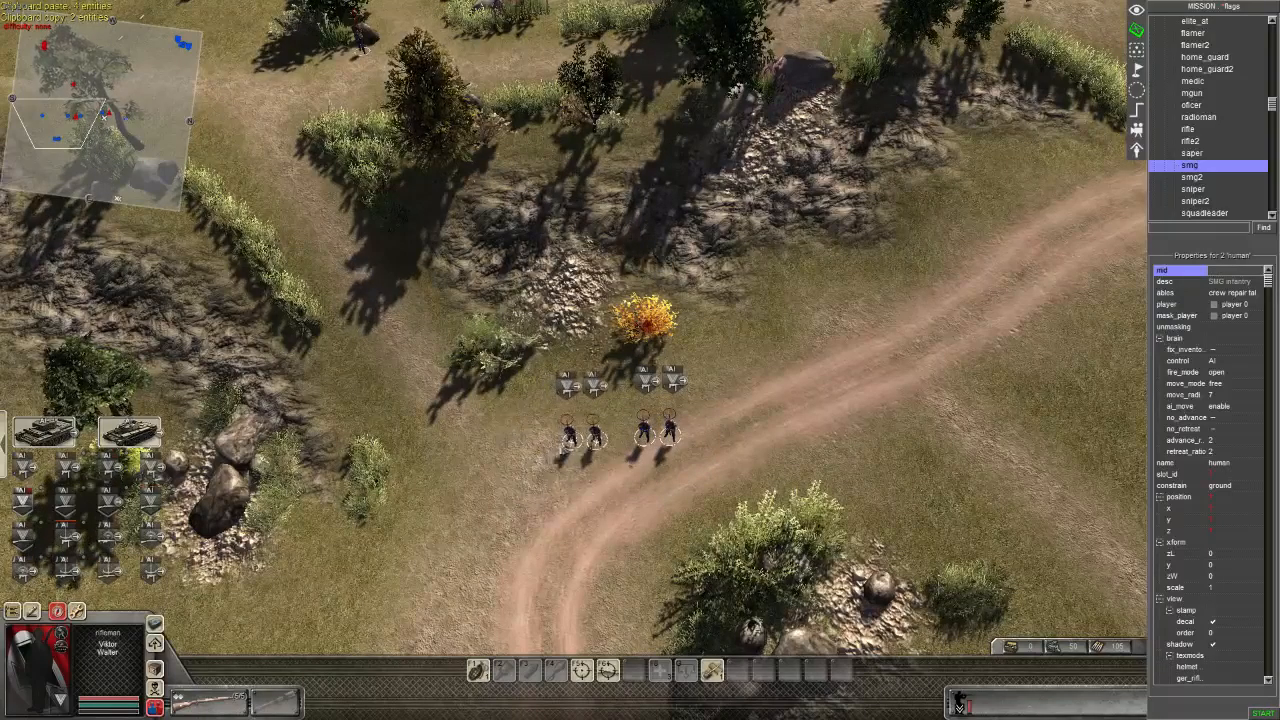
key("ctrl+v")
left_click(611, 476)
- Select all six smg infantrymen and add the tag start_patrol to them
left_click_drag(457, 391, 754, 531)
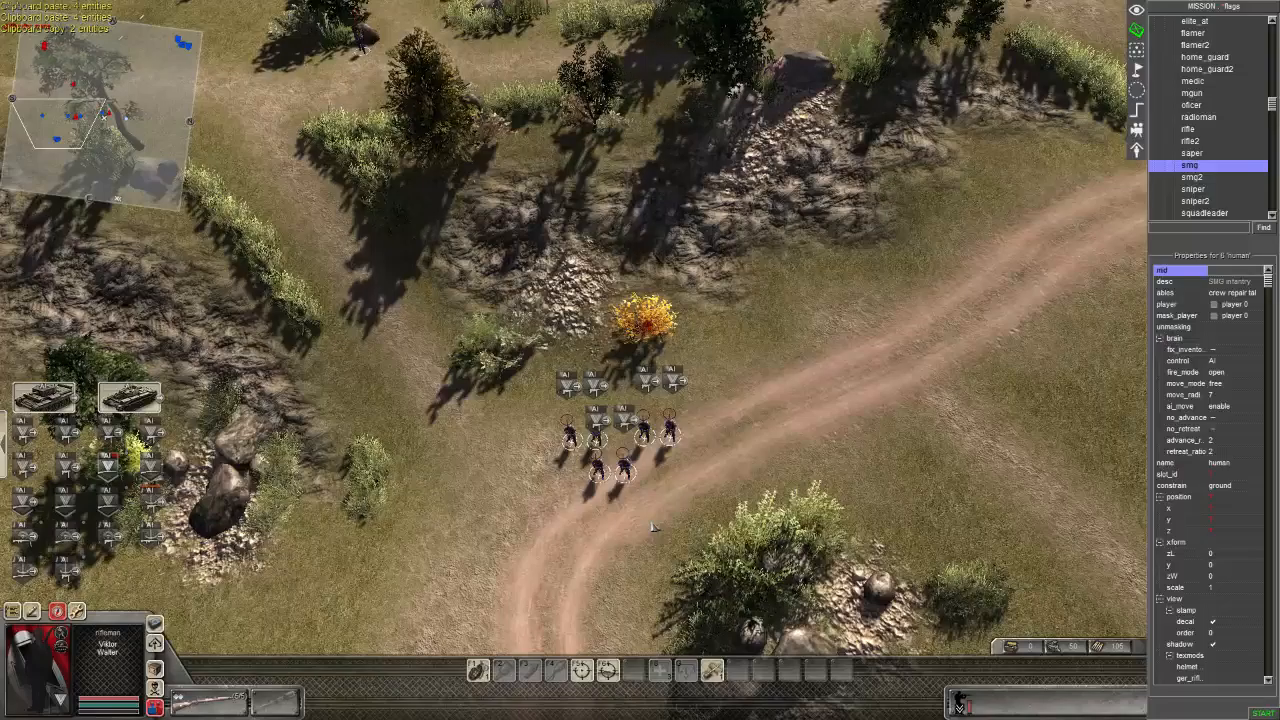
key("ctrl+t")
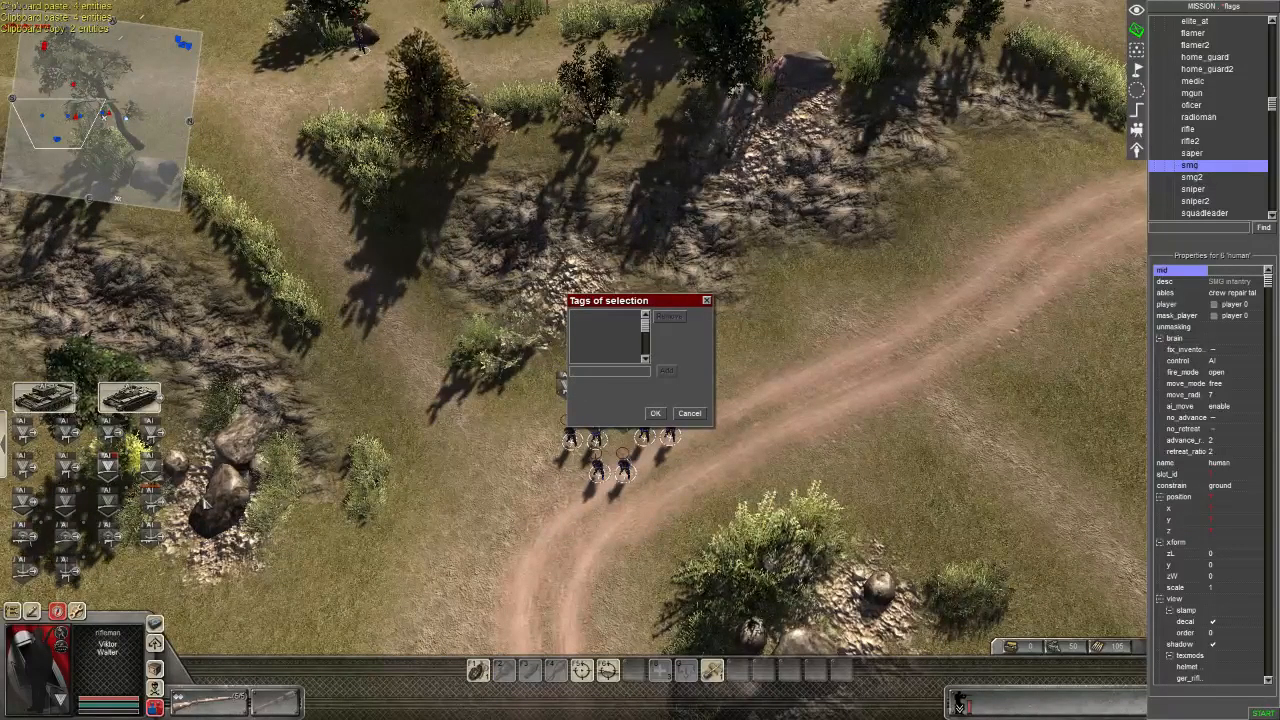
type("start_")
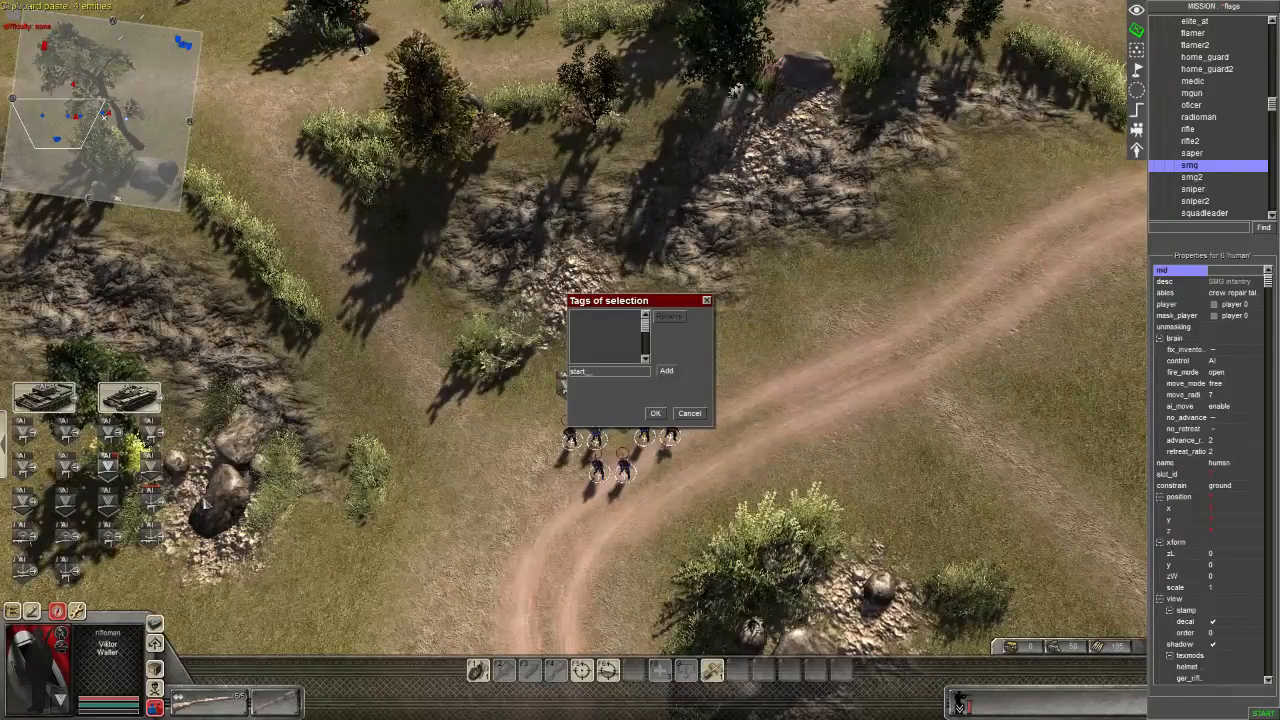
type("patrol")
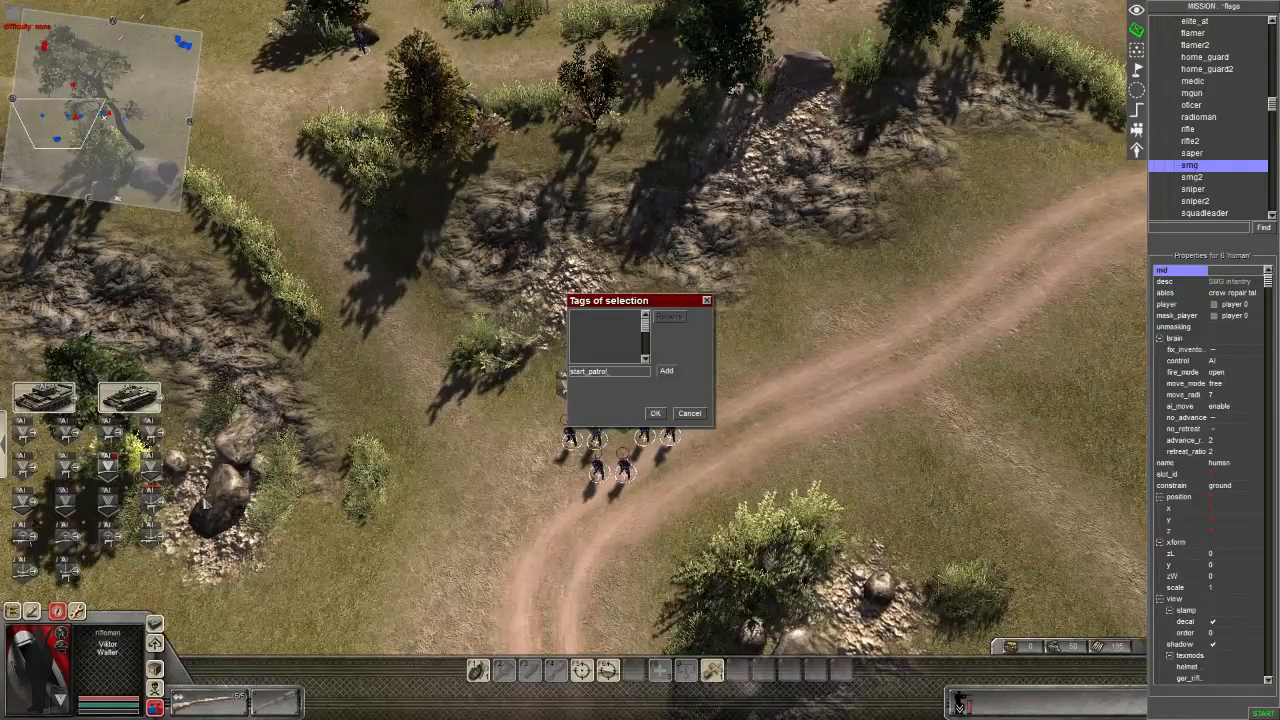
left_click(668, 371)
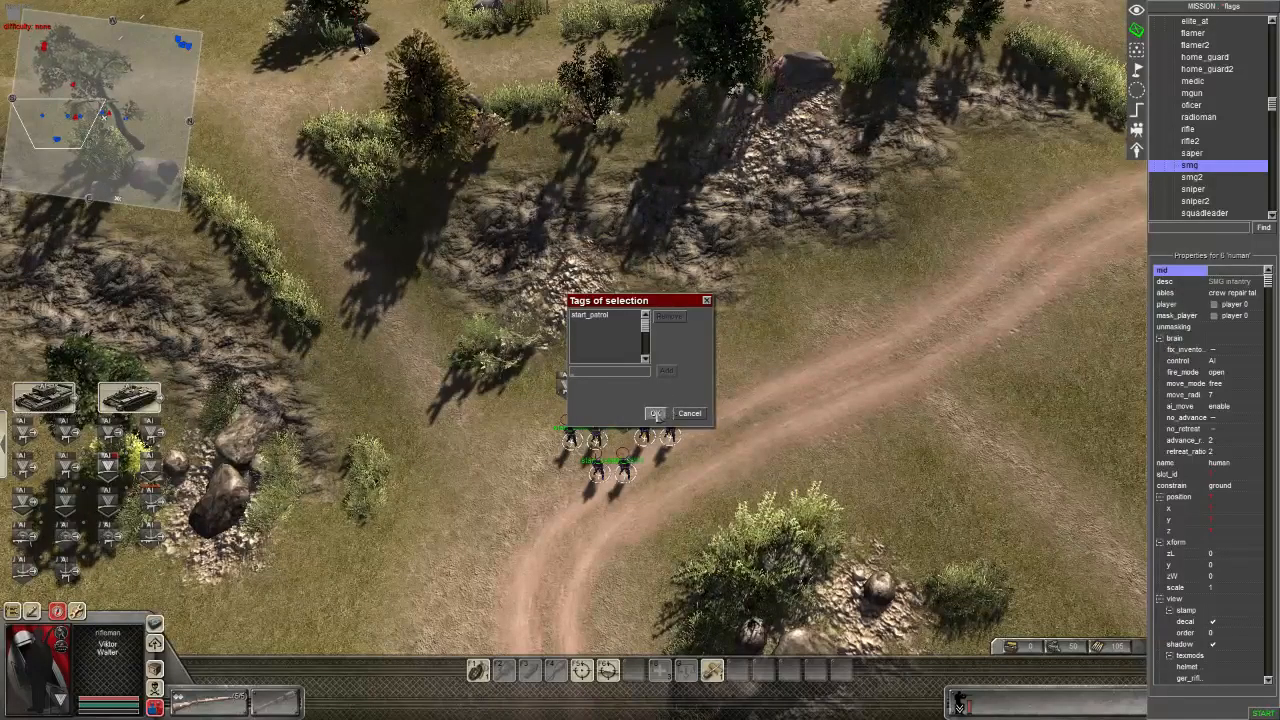
left_click(655, 413)
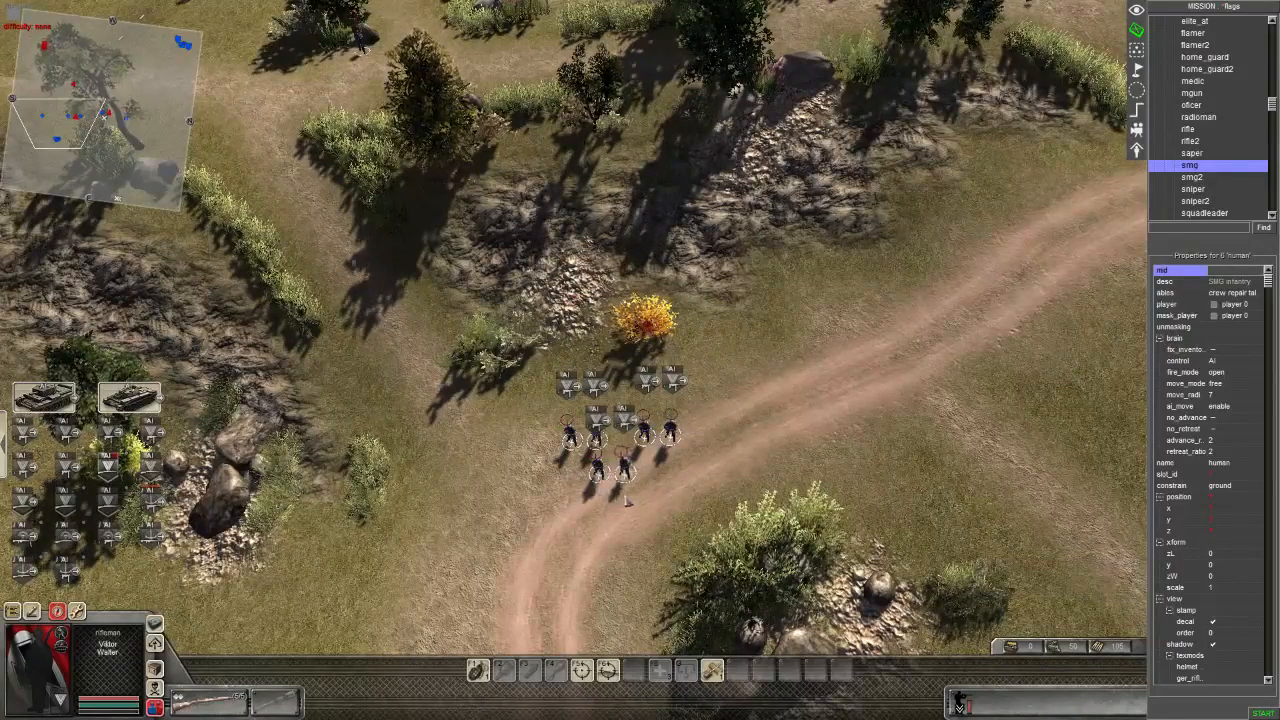
- Create a new trigger named patrols/start
key("Right")
left_click(1137, 110)
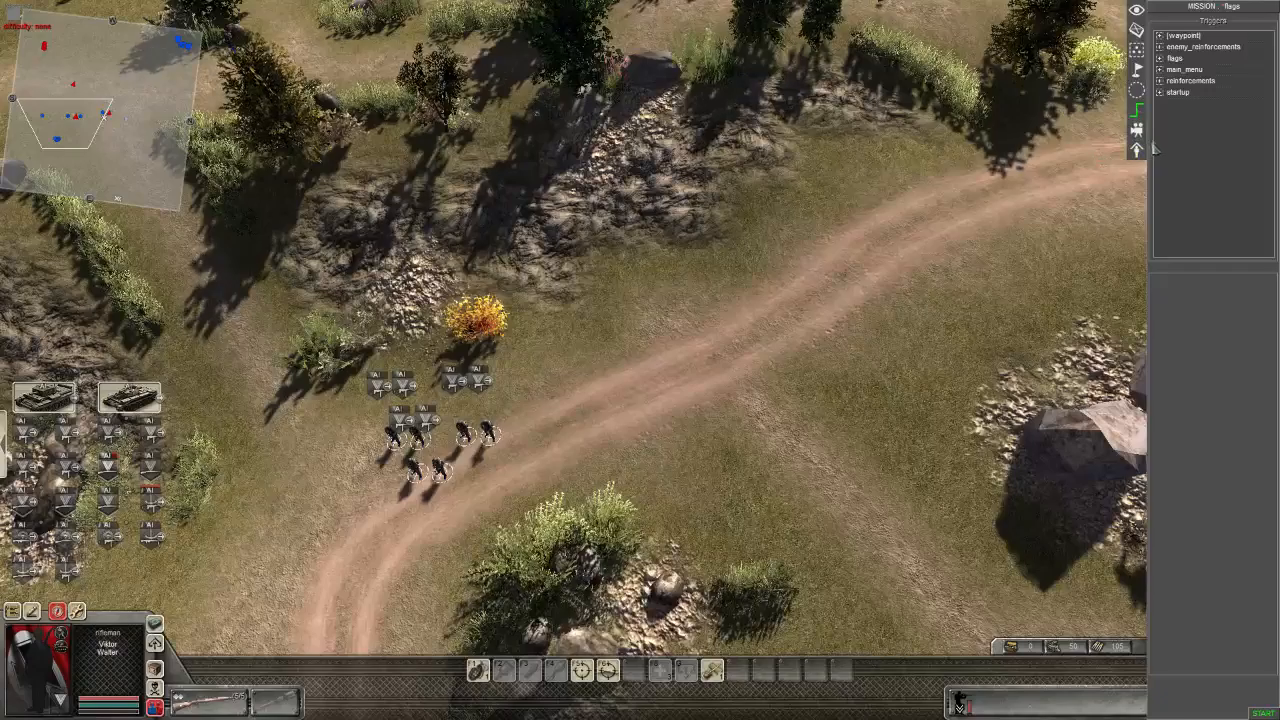
right_click(1196, 145)
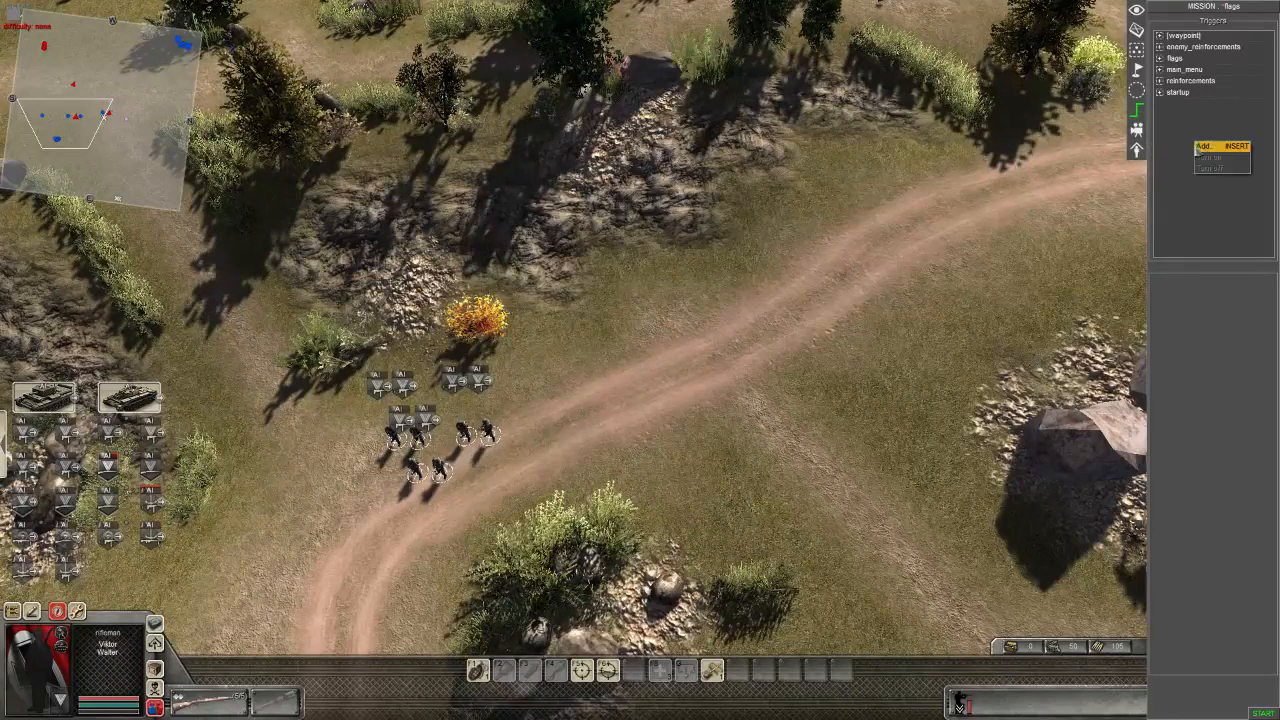
left_click(1203, 149)
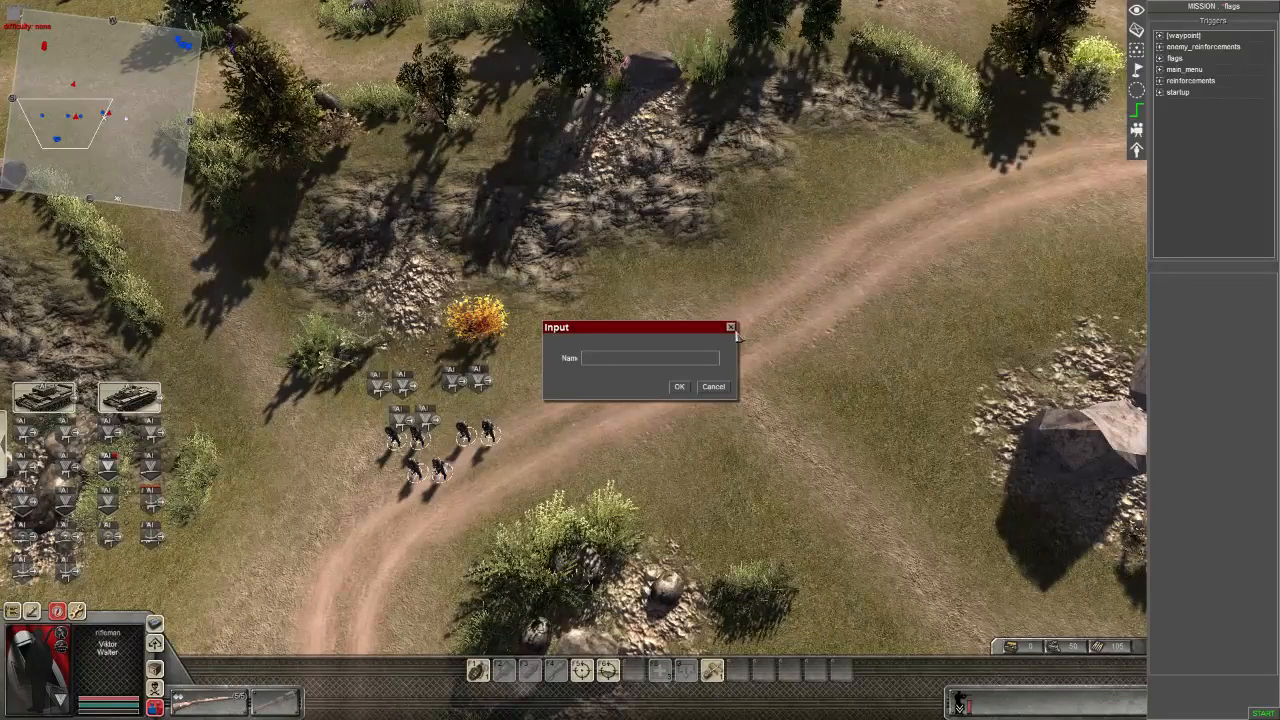
type("patr")
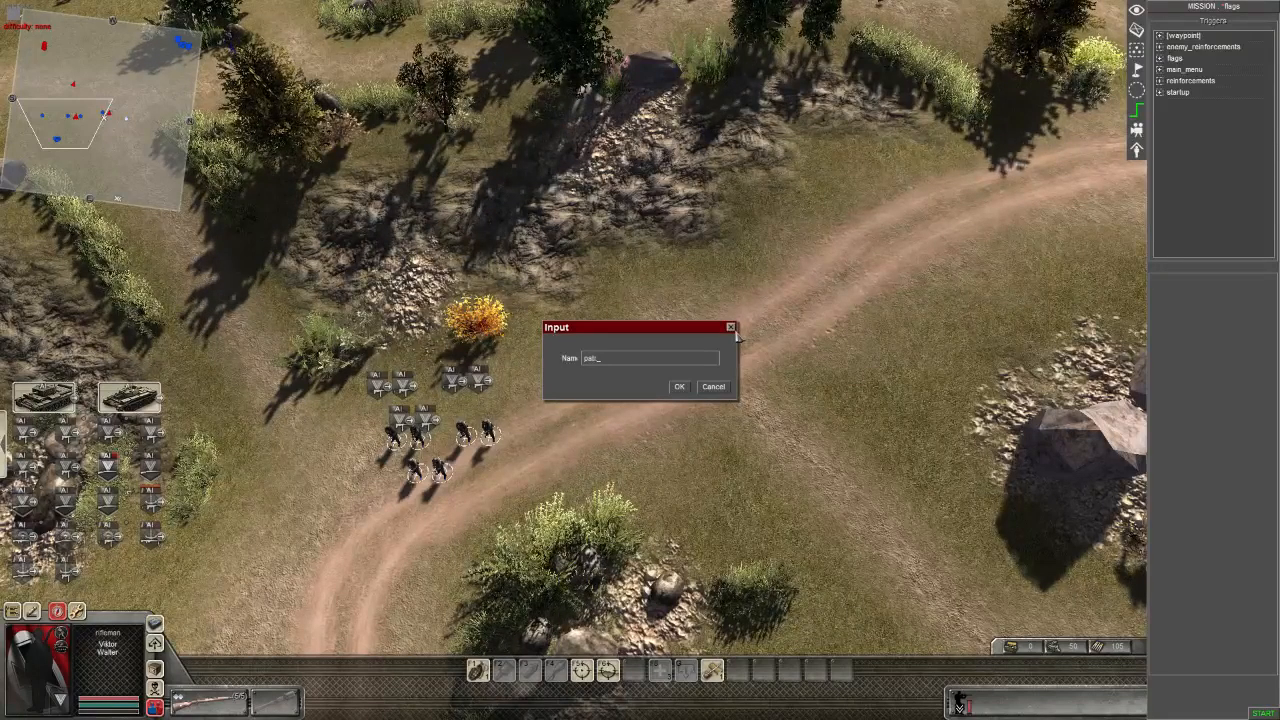
type("ols/start")
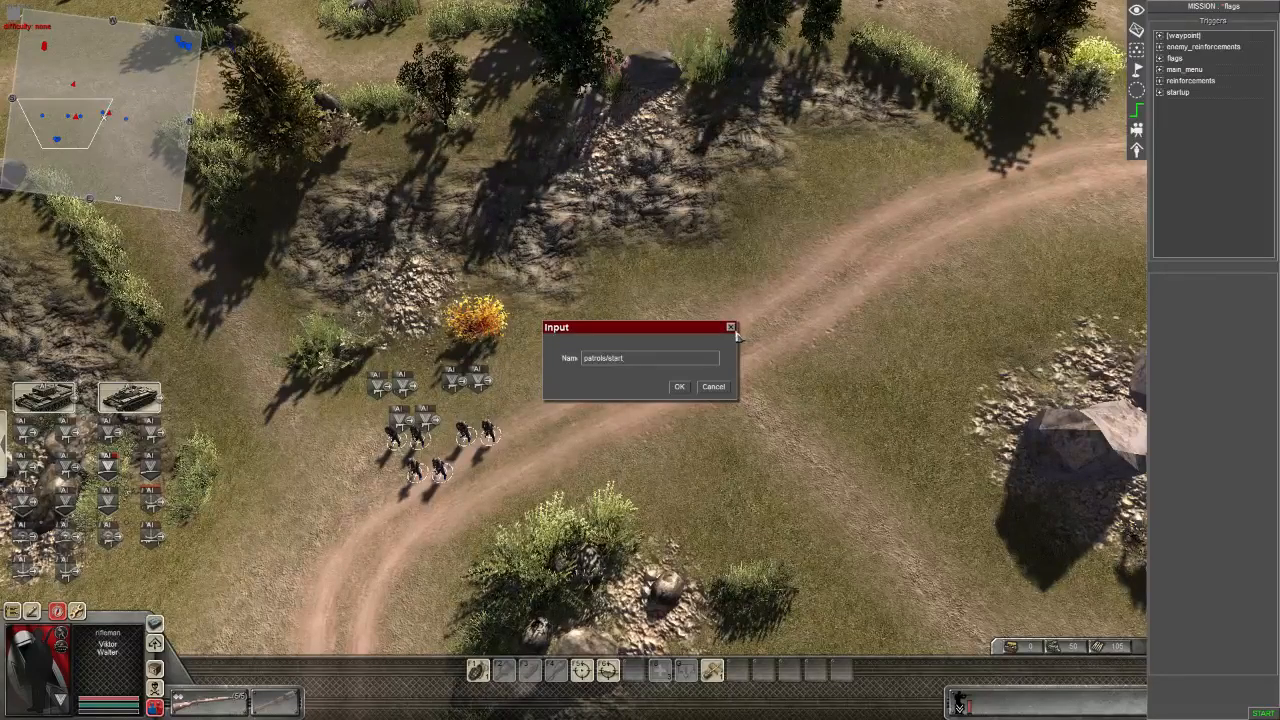
key("Return")
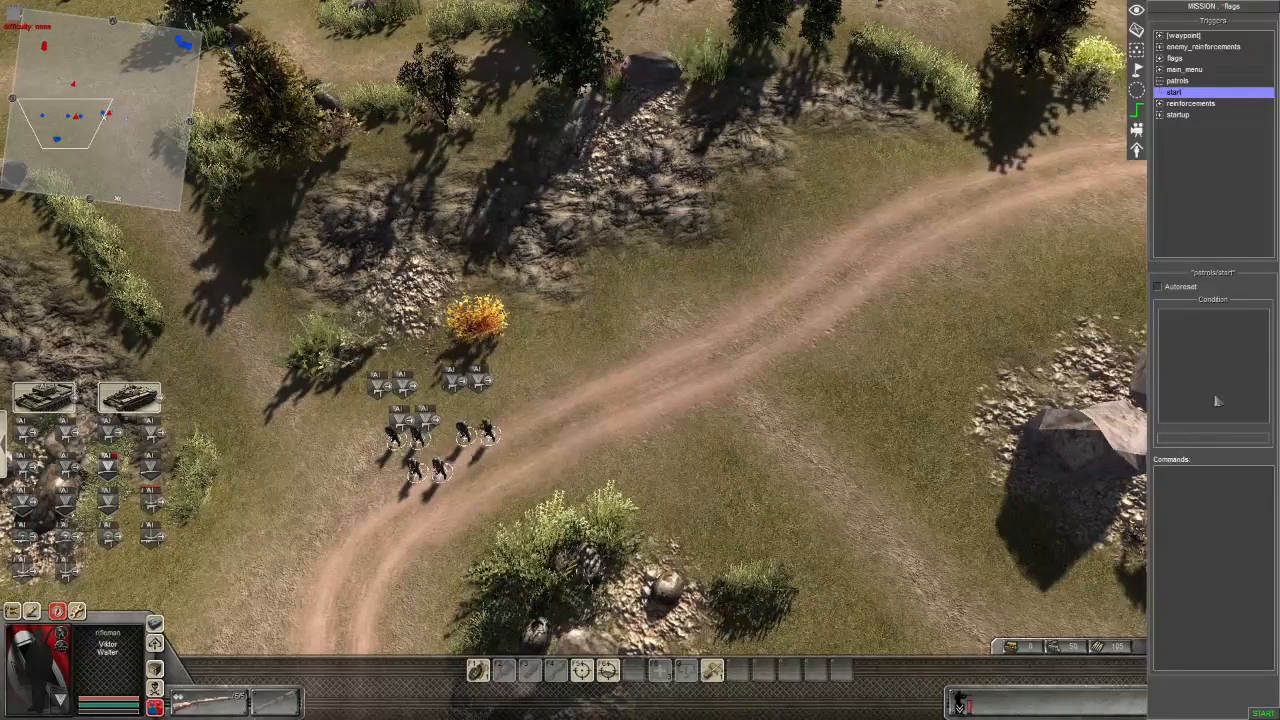
- Add a waypoint command to the patrols/start trigger that applies to actors tagged start_patrol
right_click(1180, 507)
left_click(1192, 513)
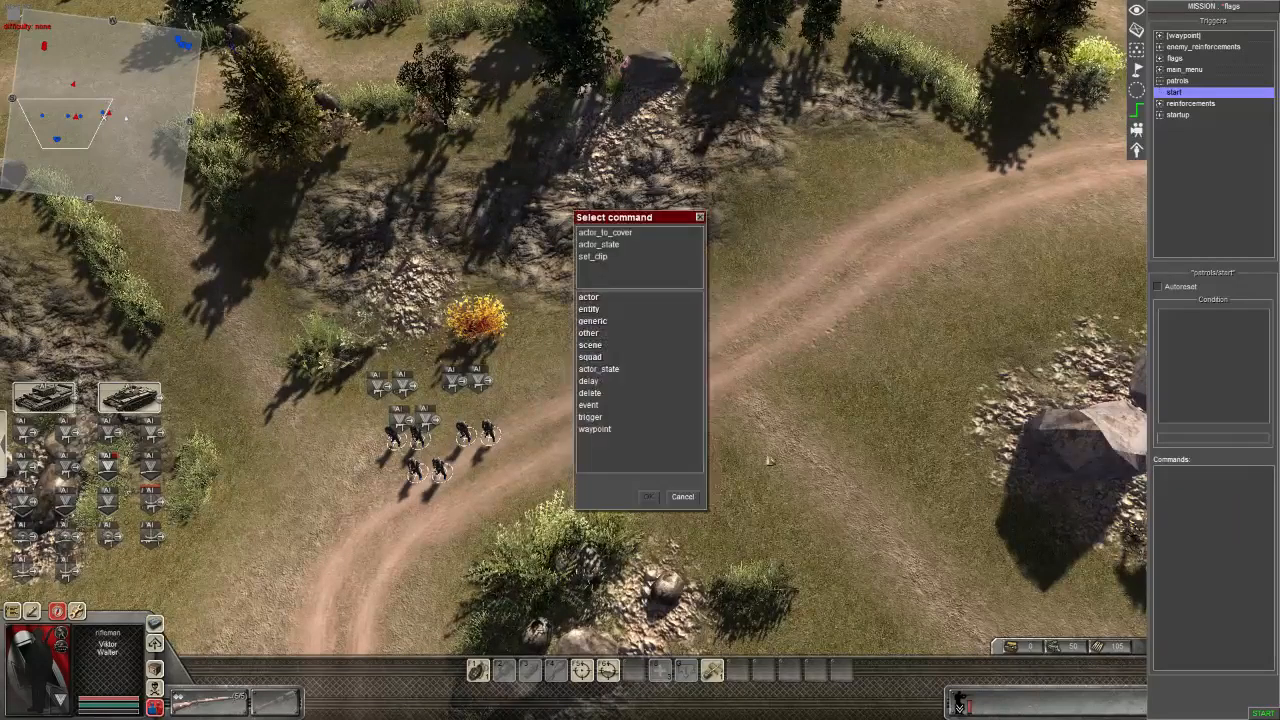
left_click(594, 429)
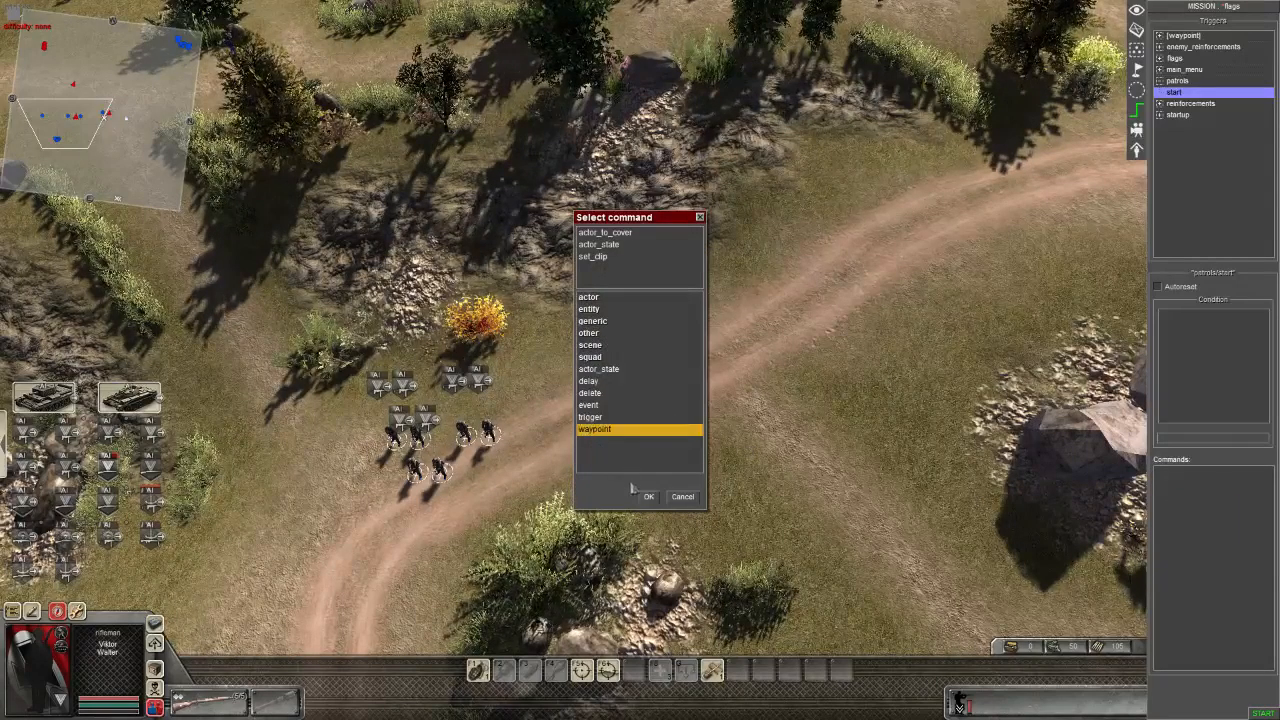
left_click(648, 496)
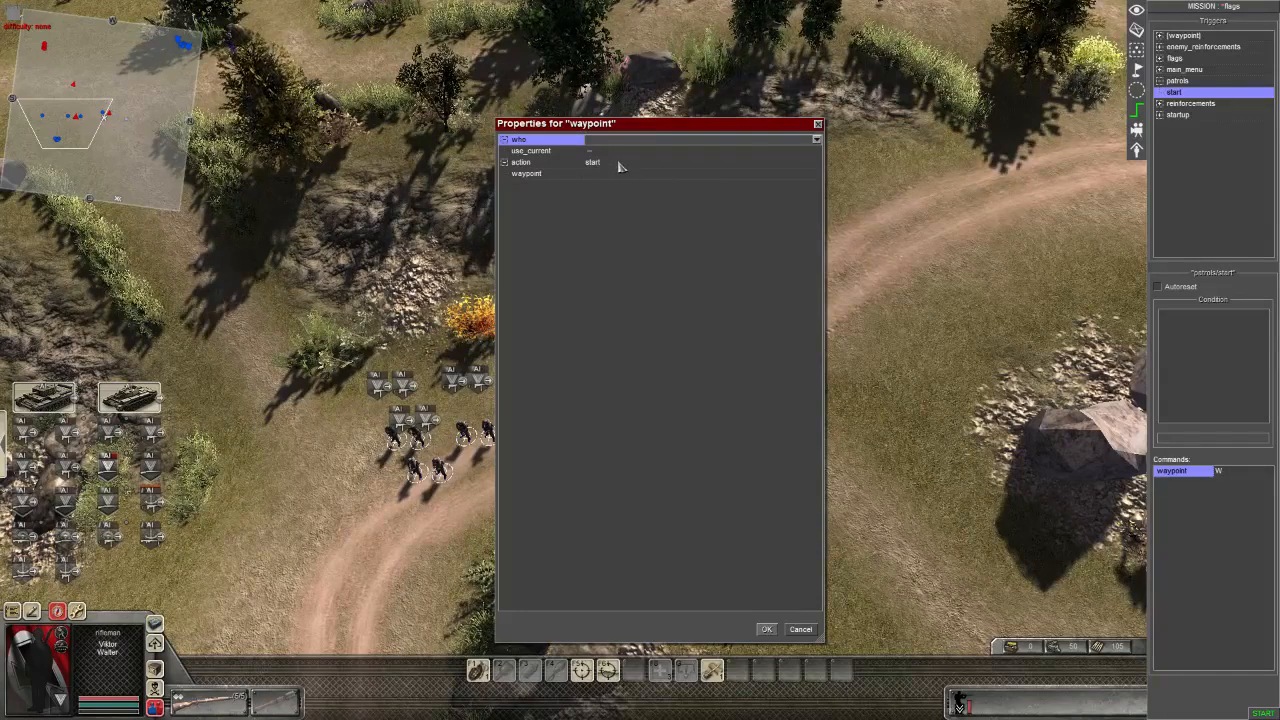
left_click(817, 140)
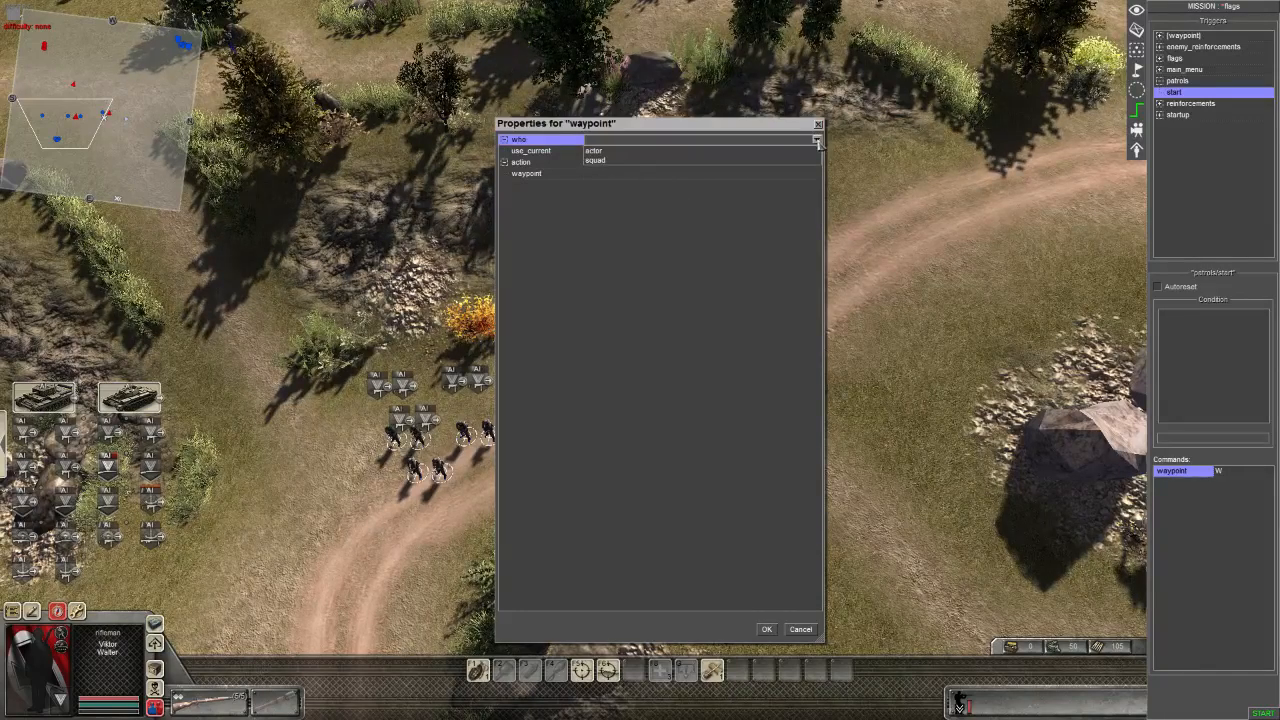
left_click(619, 155)
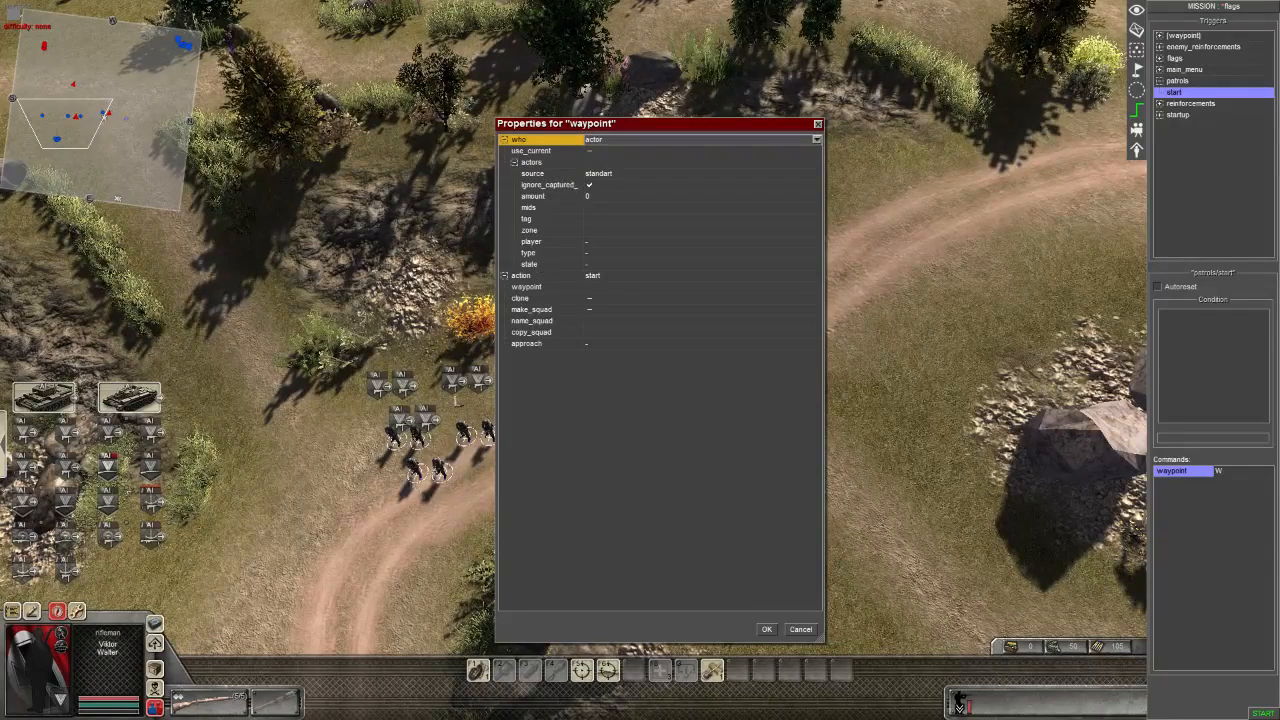
left_click(797, 219)
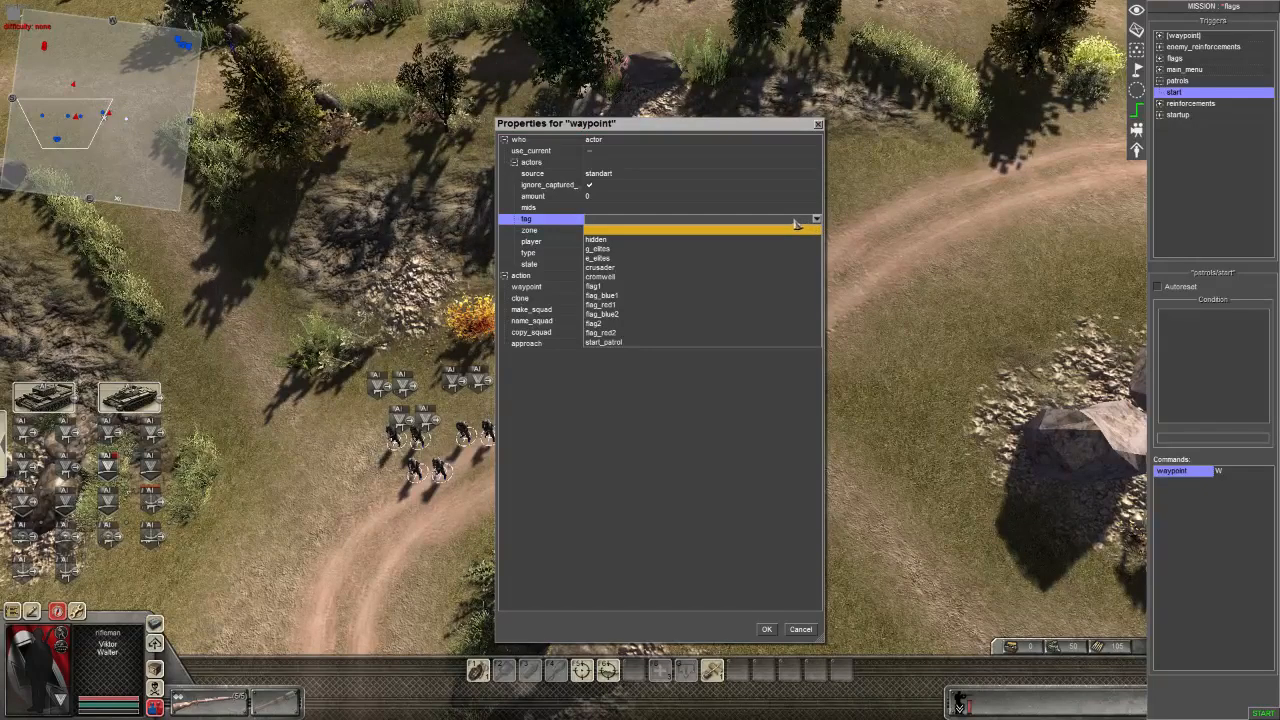
left_click(618, 343)
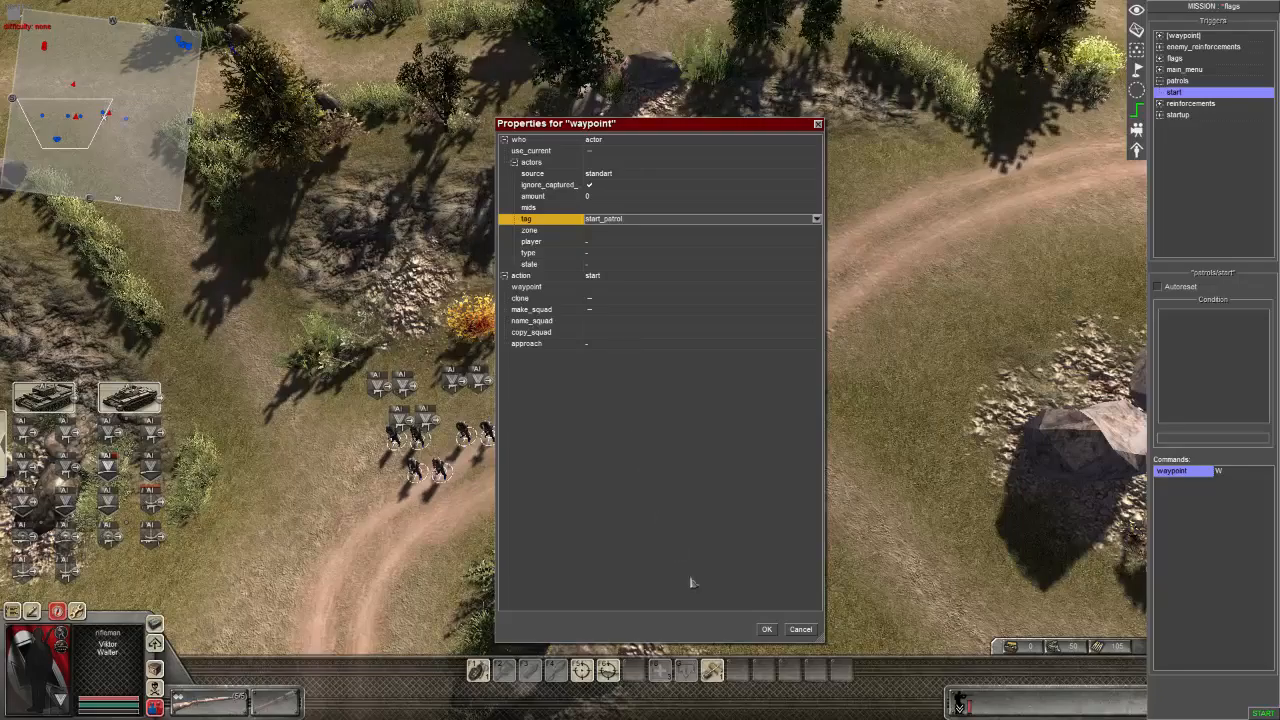
left_click(767, 629)
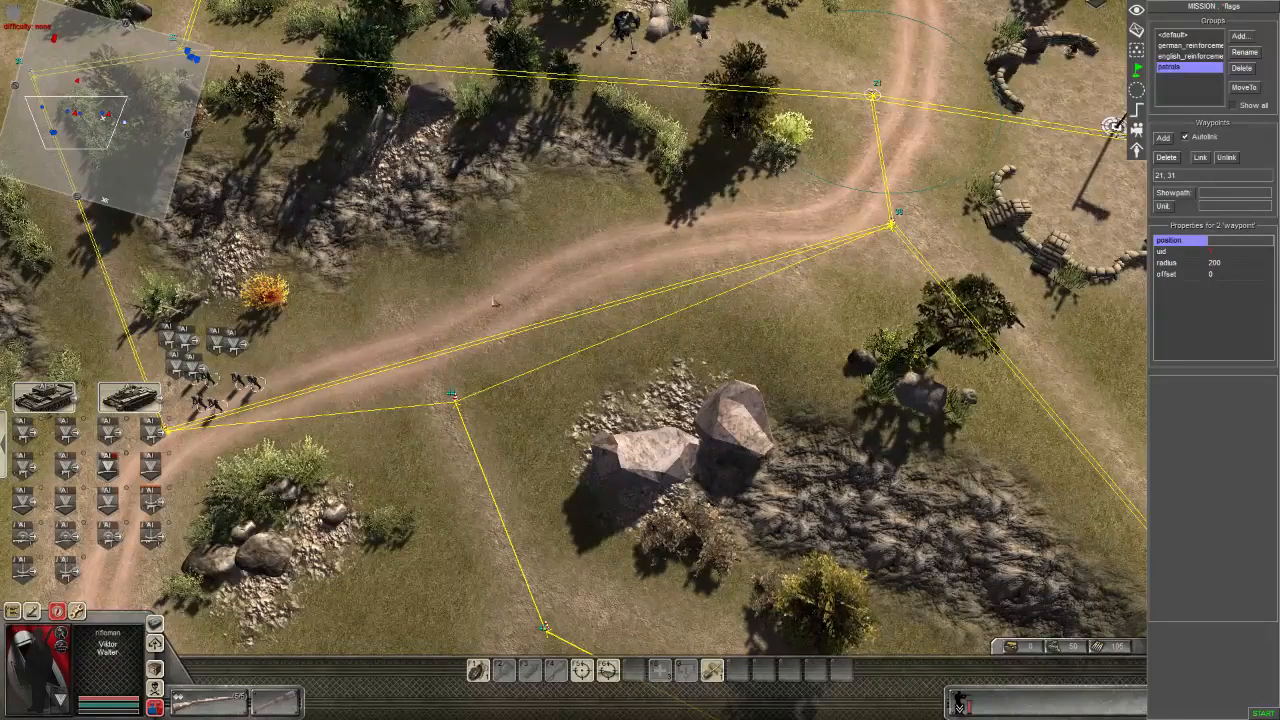
- Identify the patrol's starting waypoint on the map and set the command's waypoint to 44
key("Left")
key("Right")
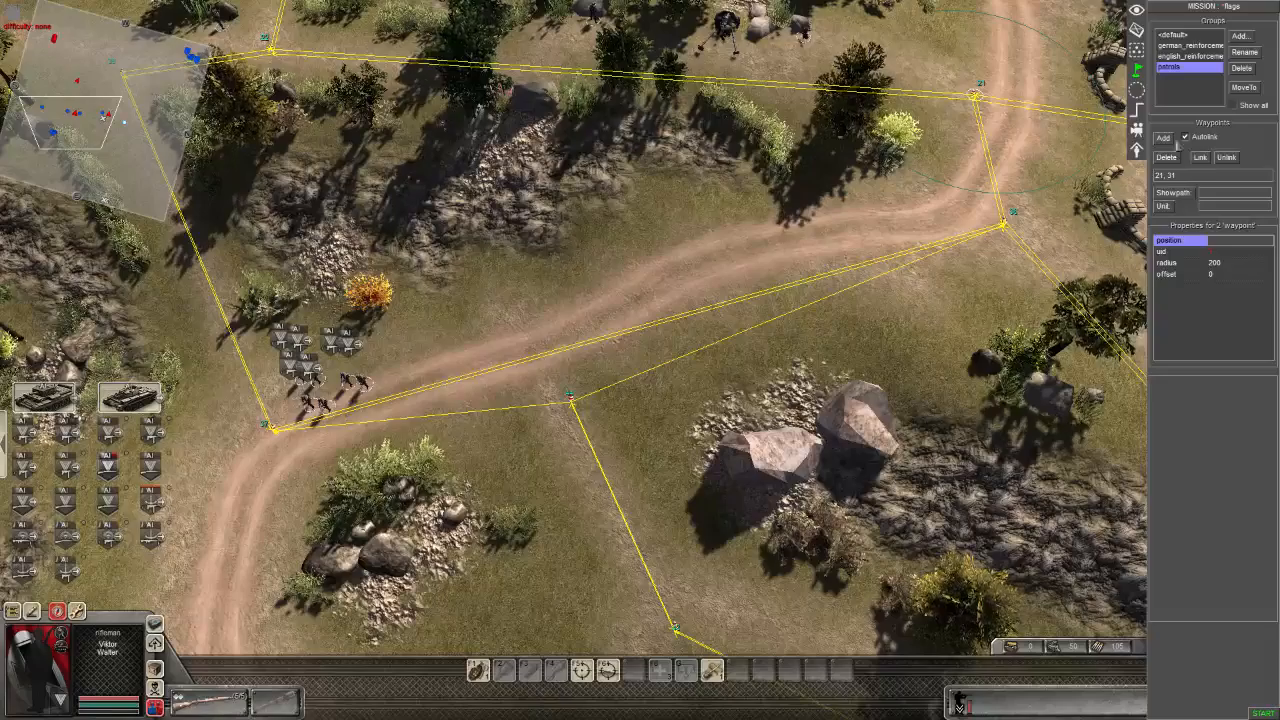
left_click(1138, 110)
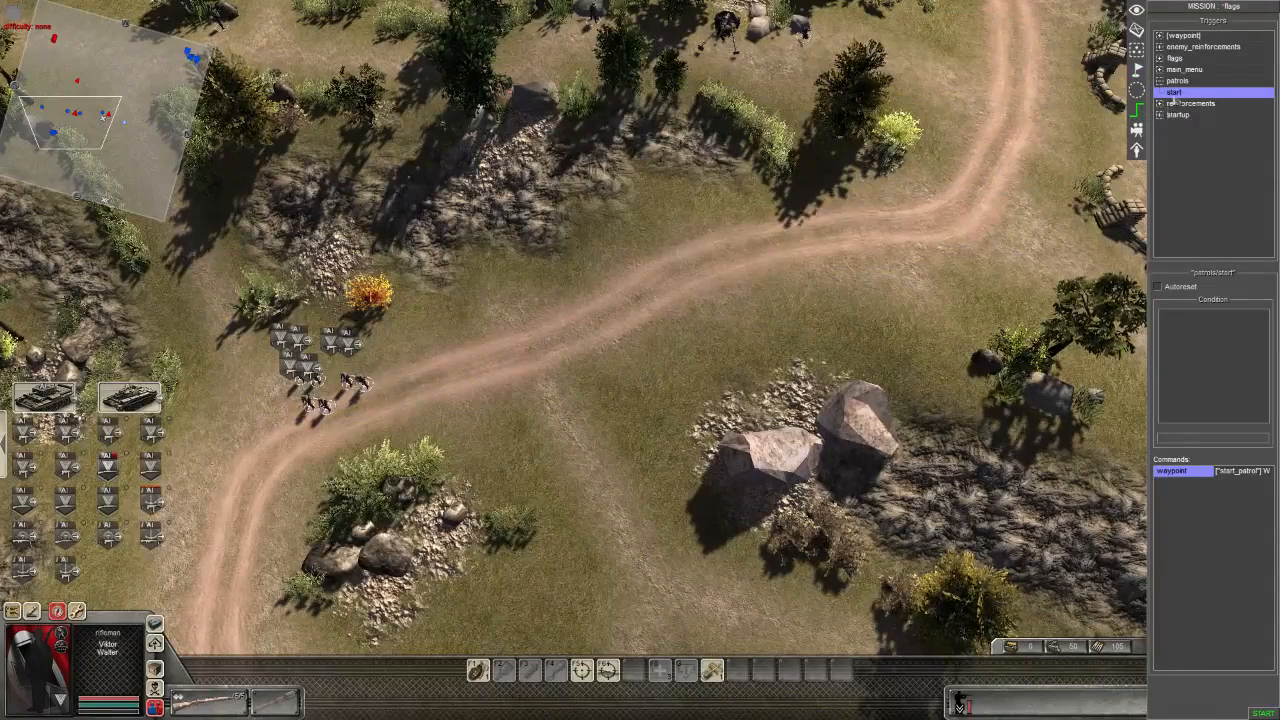
double_click(1193, 473)
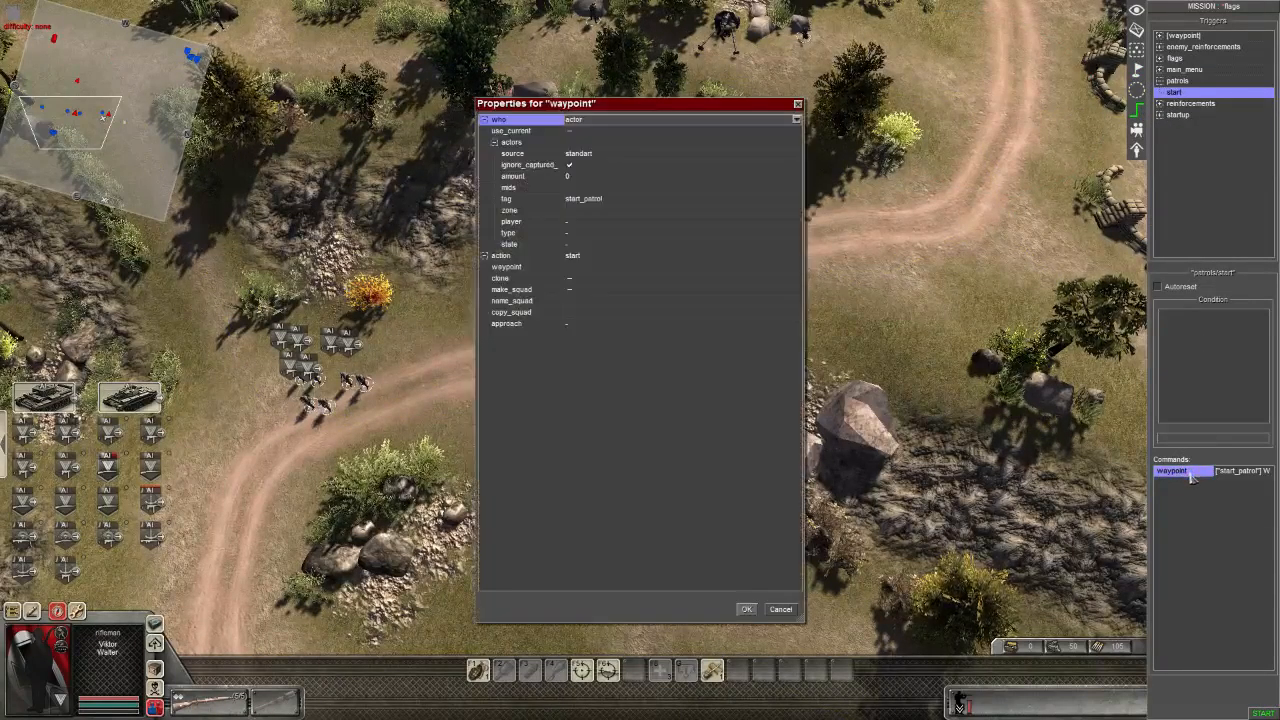
left_click(581, 269)
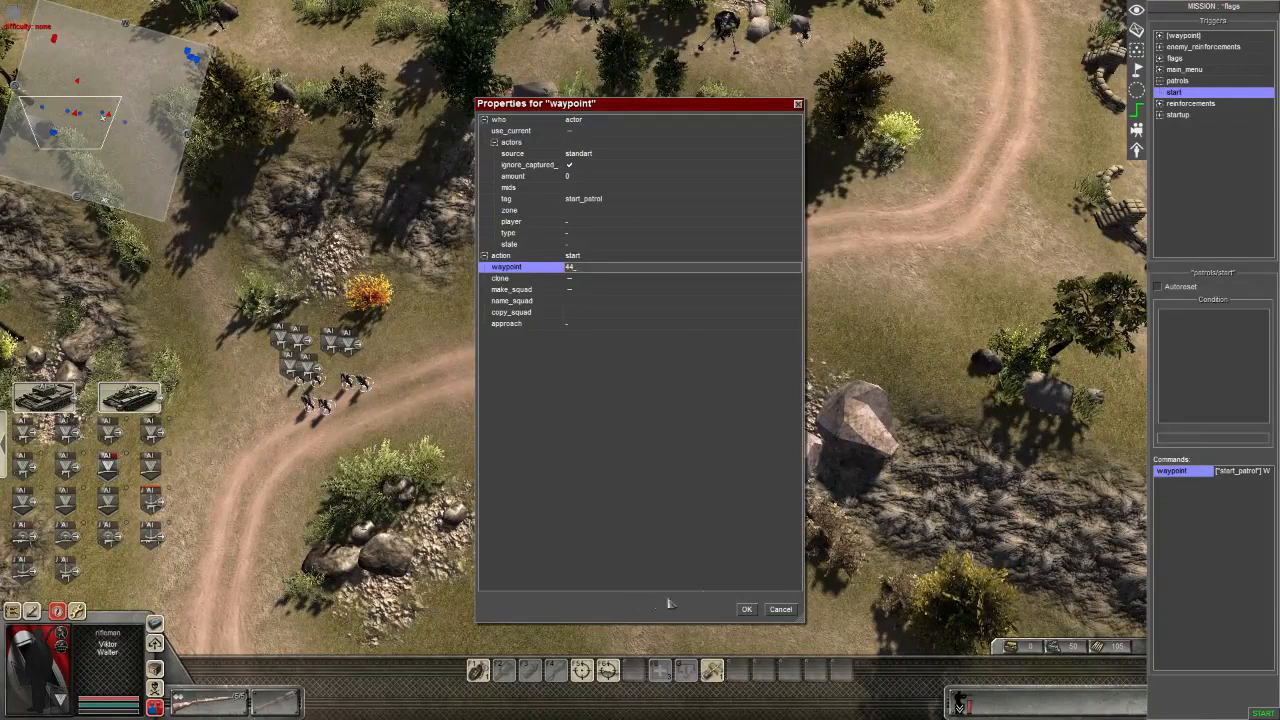
left_click(746, 610)
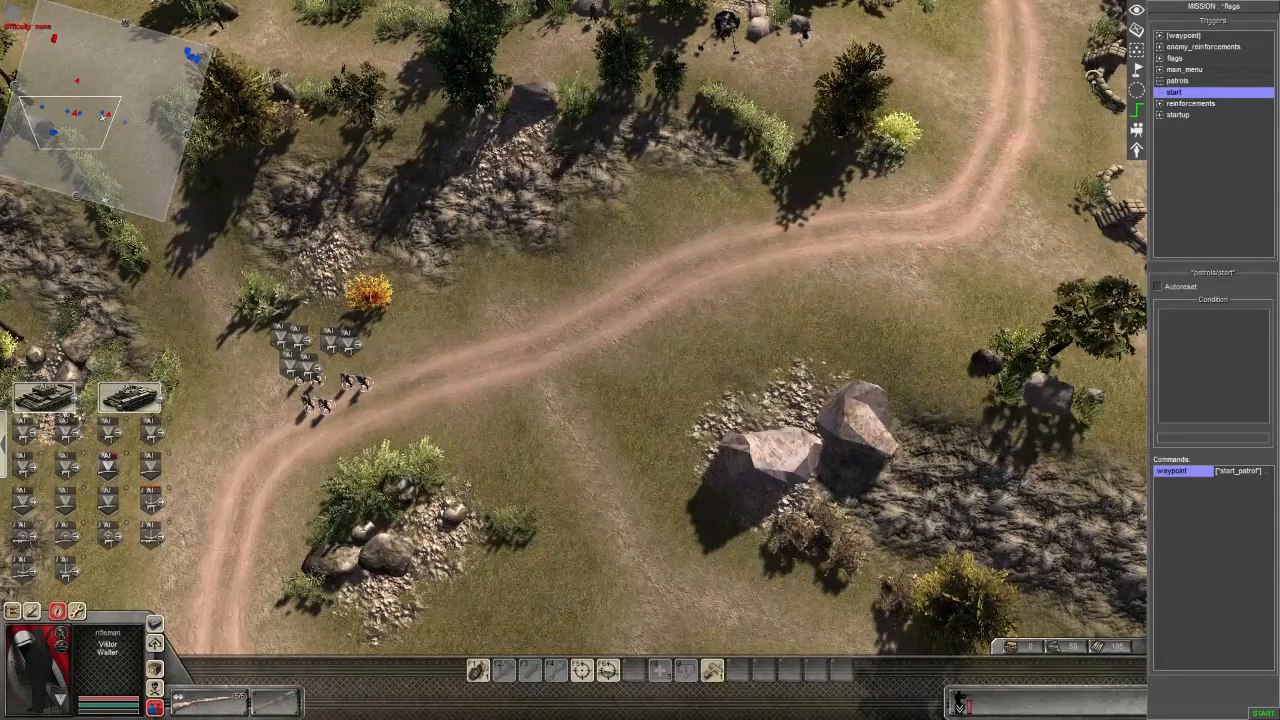
- Move the six smg infantrymen off the road into the clearing between the bushy rock pile and the large boulders
key("F2")
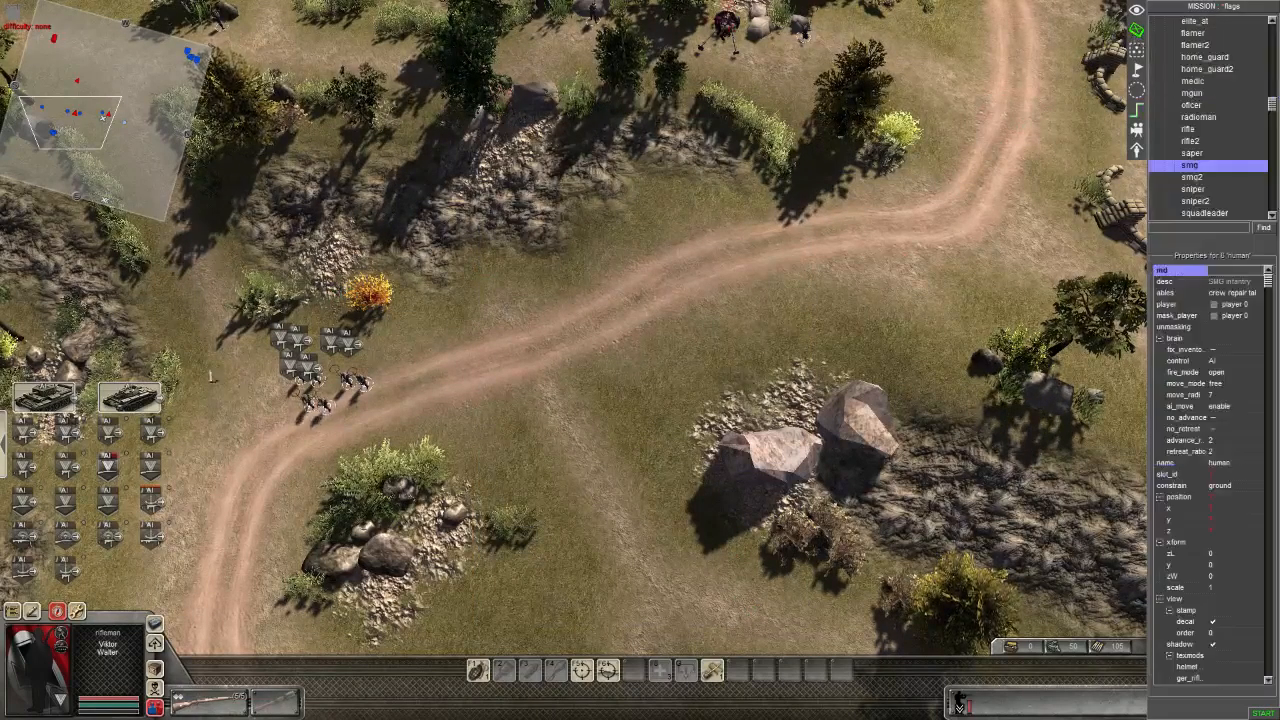
middle_click_drag(382, 433, 400, 520)
right_click(606, 332)
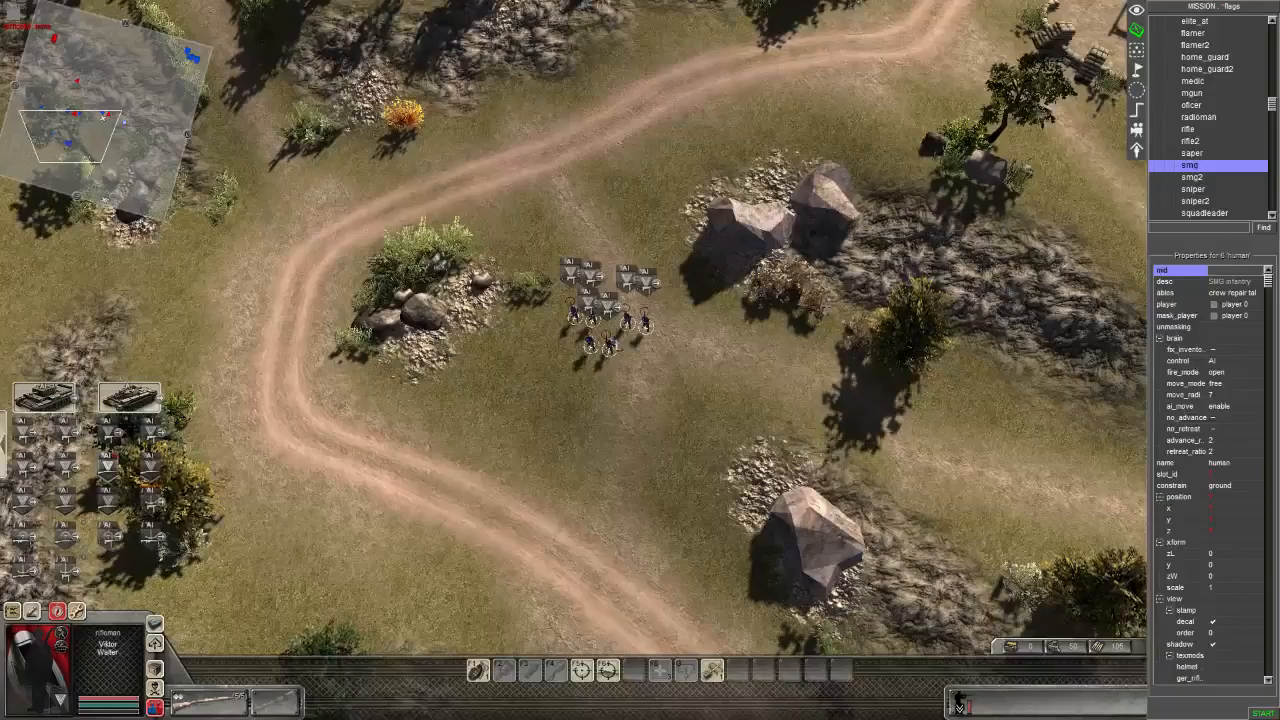
- Examine the settings of the entities condition in the enemy_reinforcements/g_elites trigger
middle_click_drag(606, 332, 330, 2)
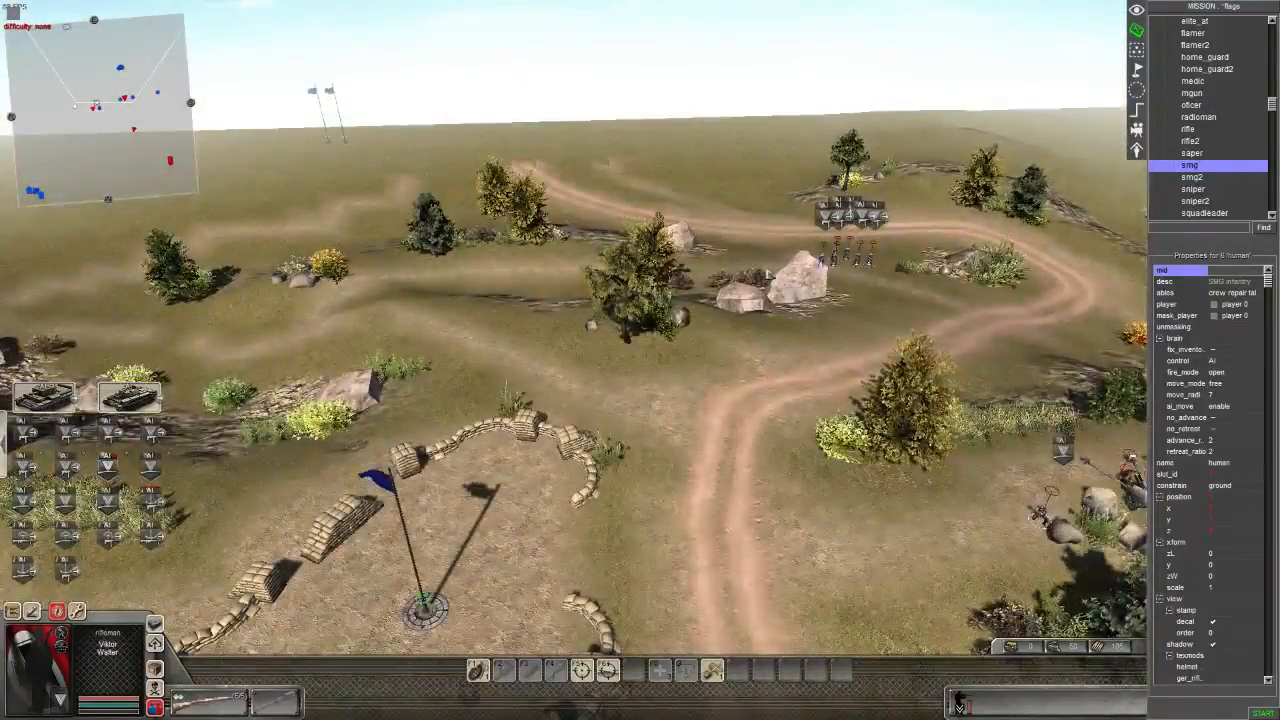
middle_click_drag(410, 440, 388, 497)
scroll(574, 340, "down", 3)
middle_click_drag(574, 340, 594, 366)
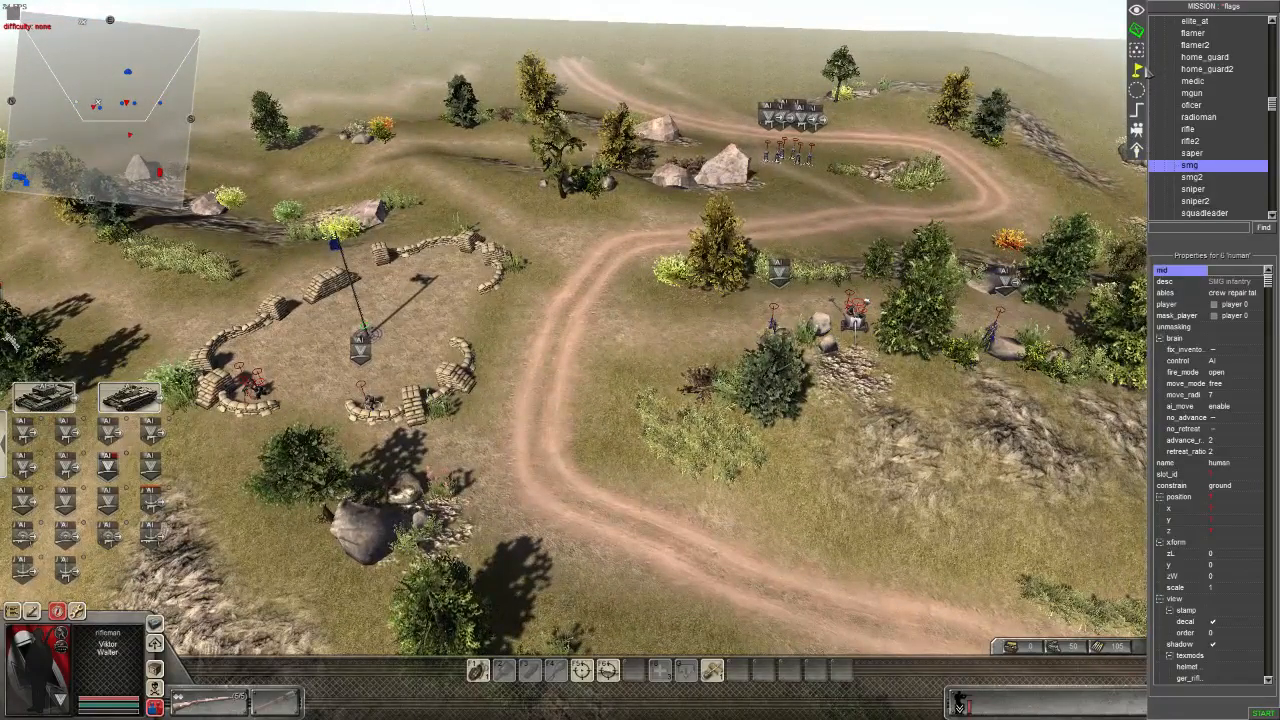
left_click(1137, 108)
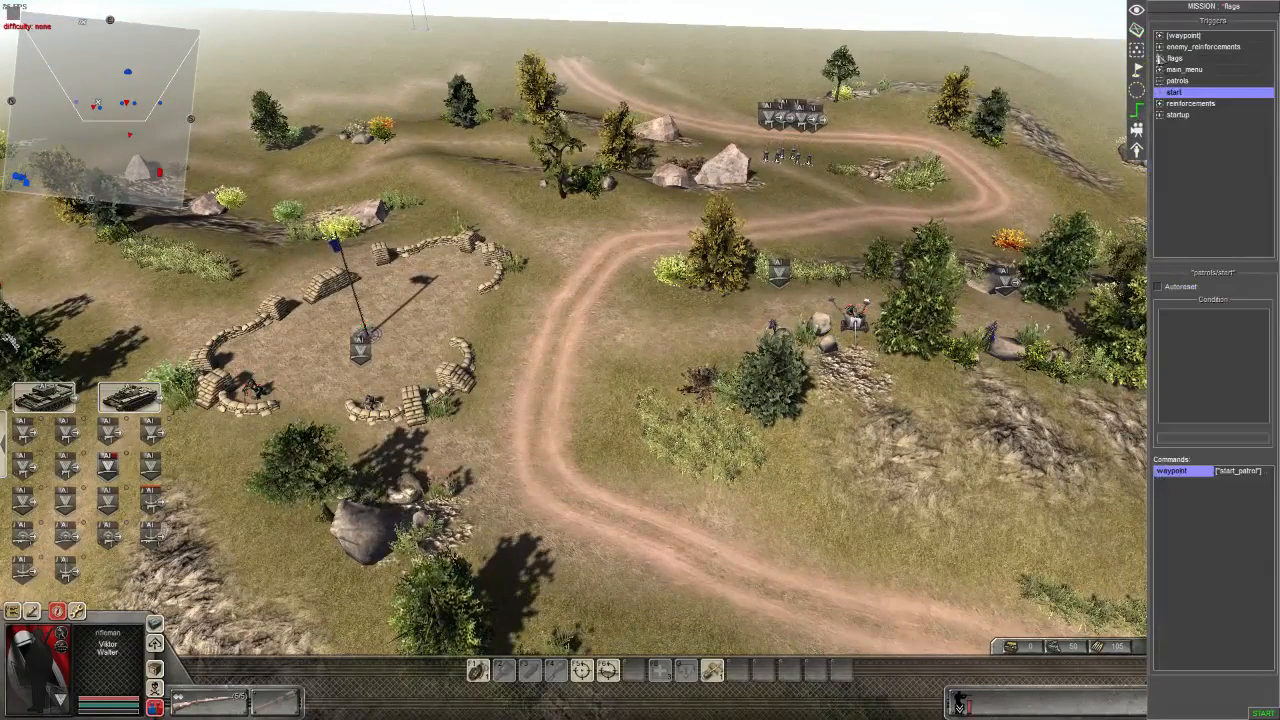
left_click(1159, 47)
left_click(1178, 58)
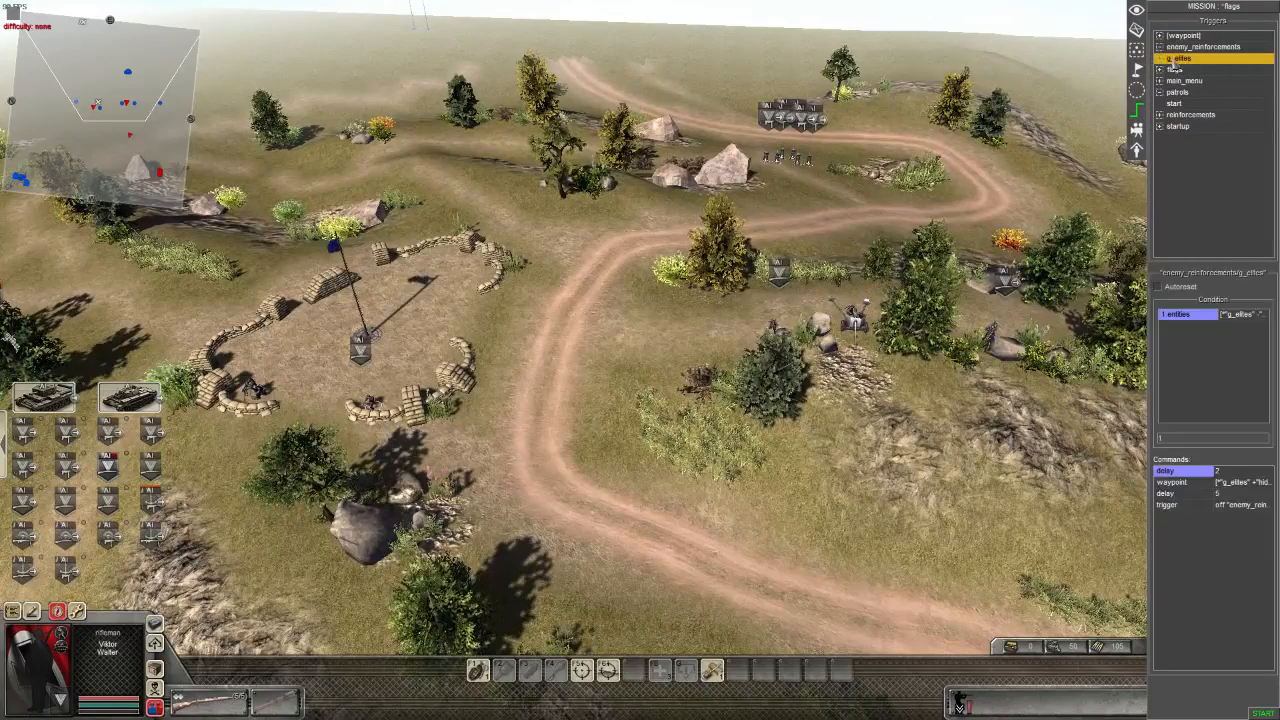
double_click(1186, 316)
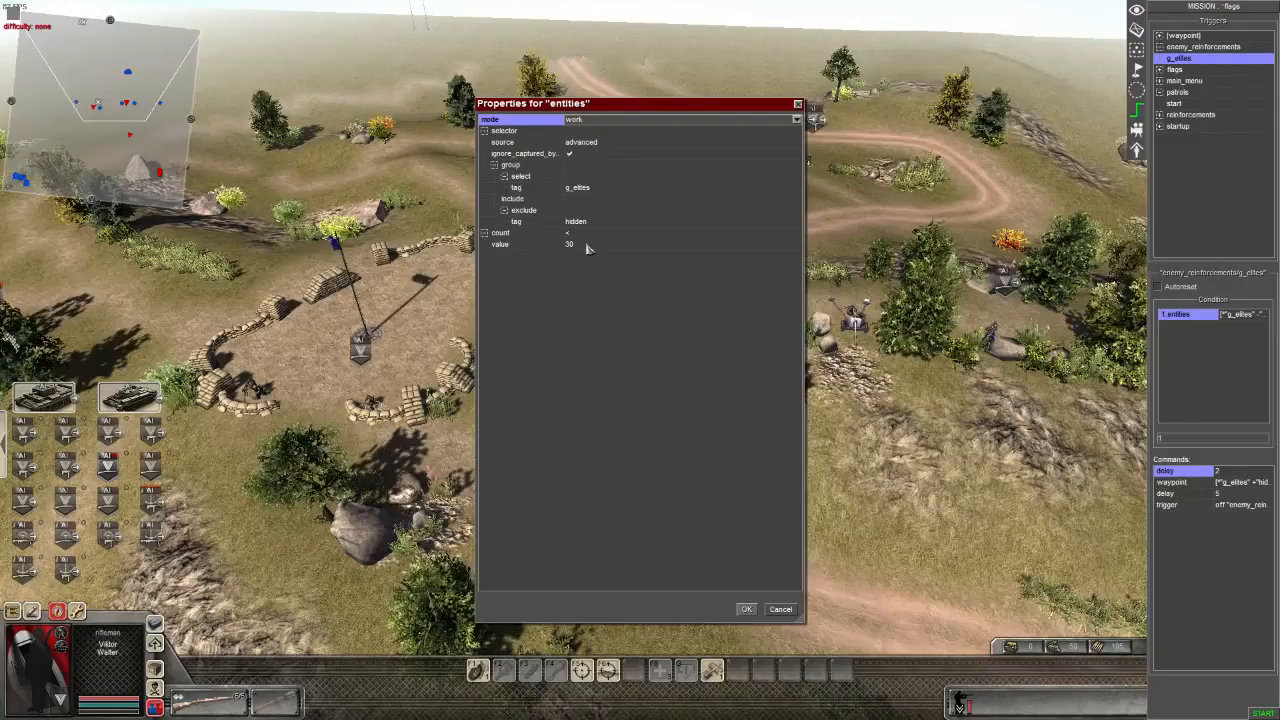
left_click(745, 609)
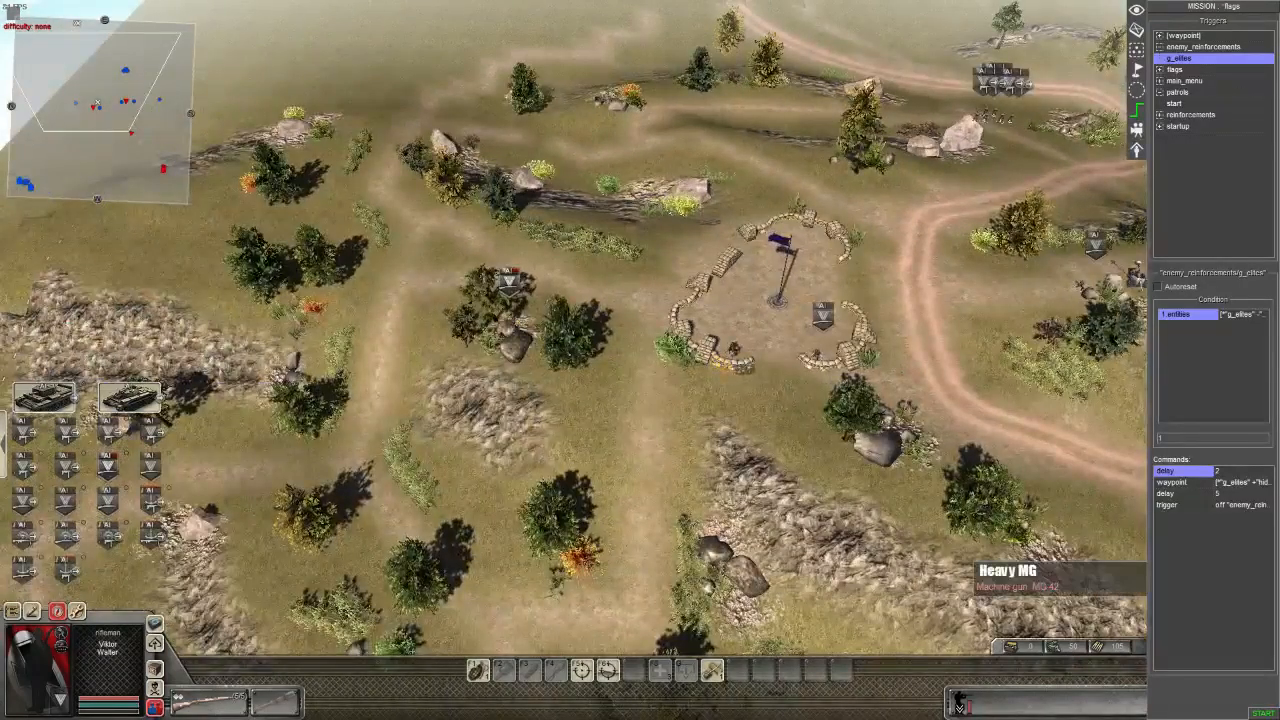
- Survey the terrain around the flag and recheck the unit count threshold in the g_elites entities condition
key("Right")
key("Right")
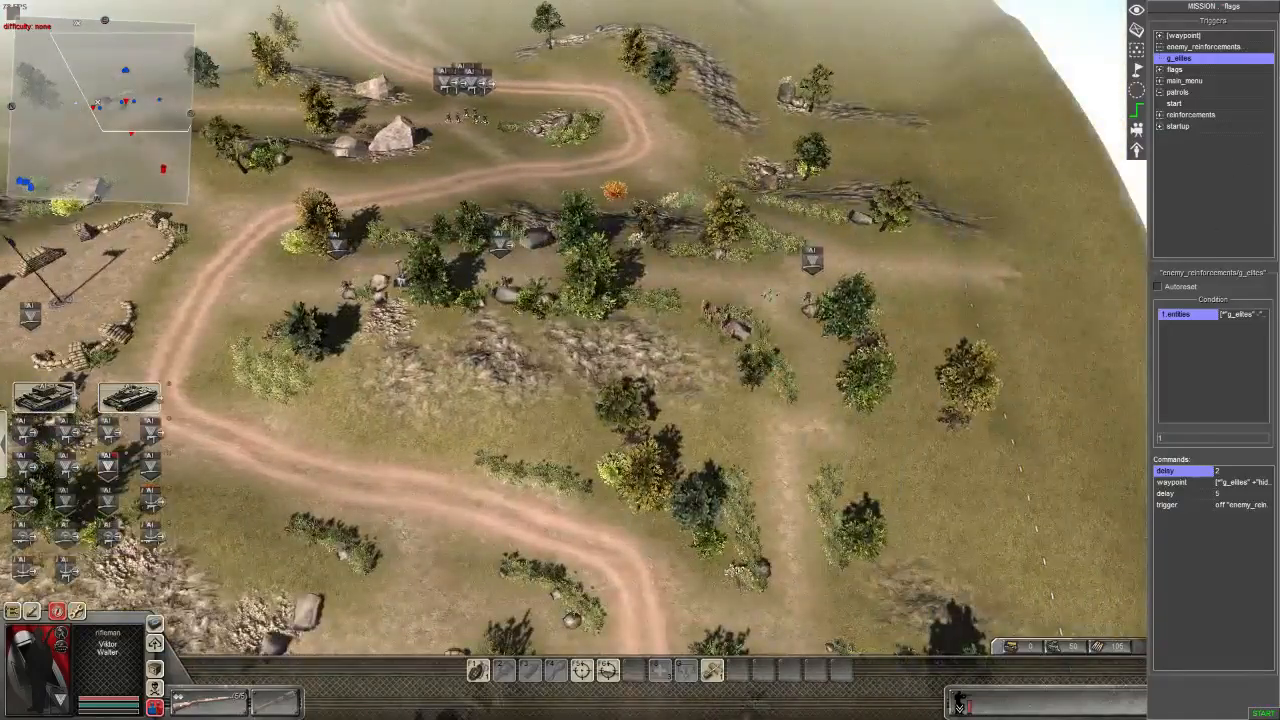
key("Left")
key("Left")
key("Left")
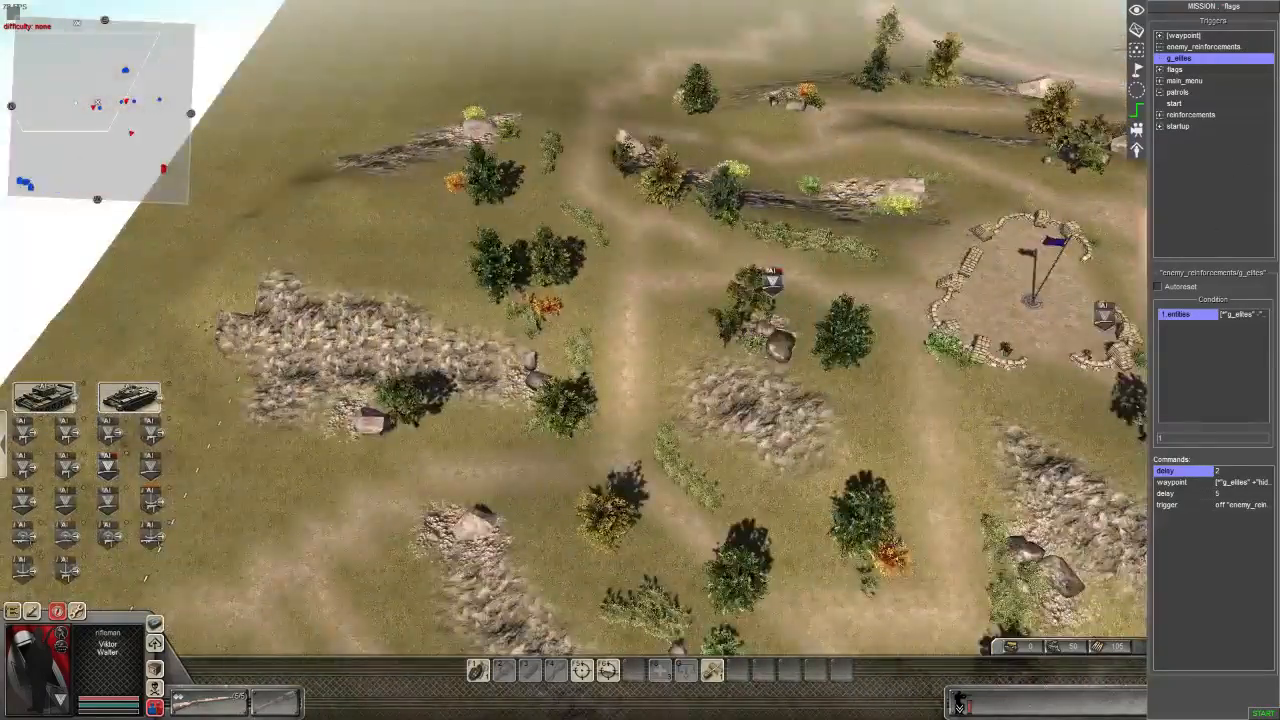
middle_click_drag(574, 330, 620, 420)
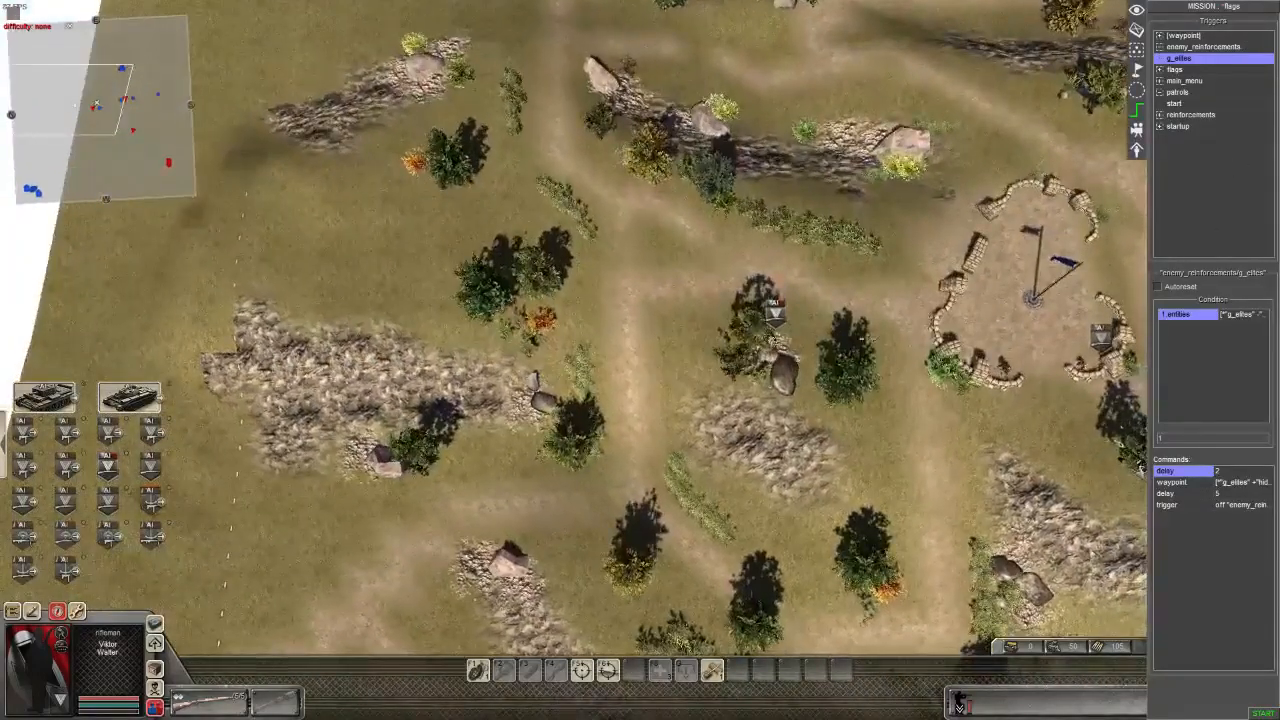
key("Right")
middle_click_drag(640, 360, 300, 245)
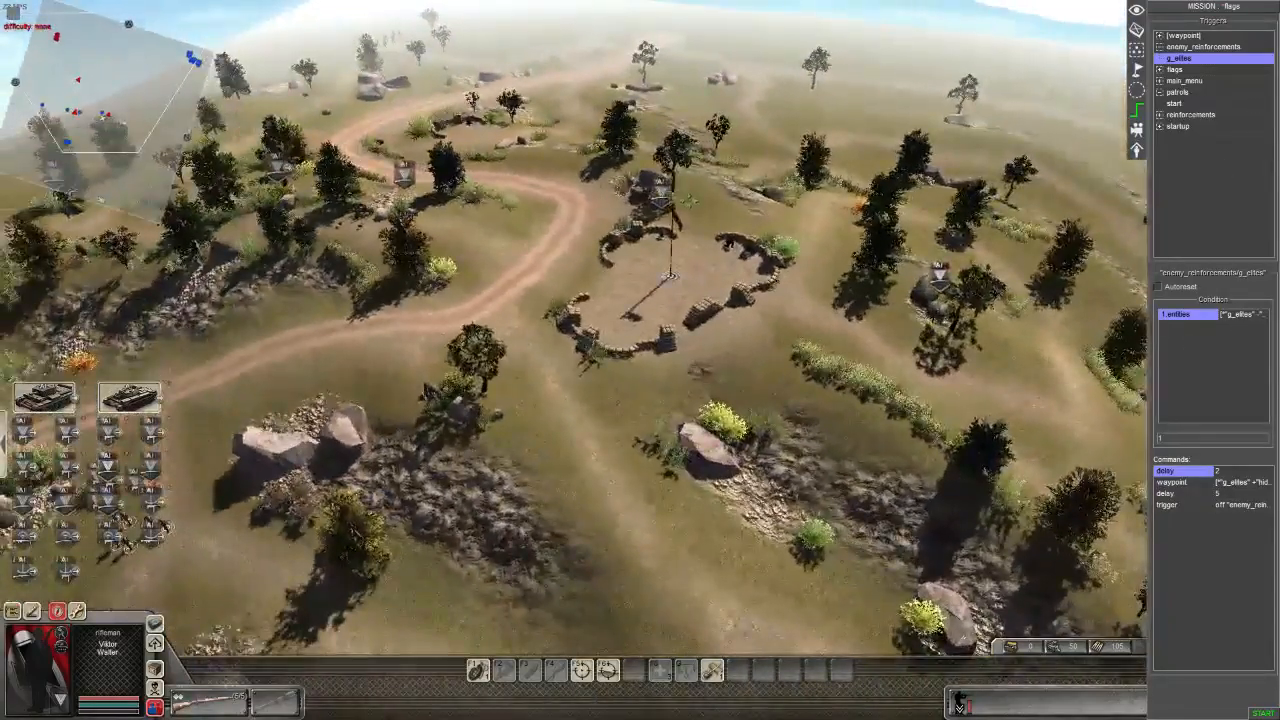
double_click(1178, 315)
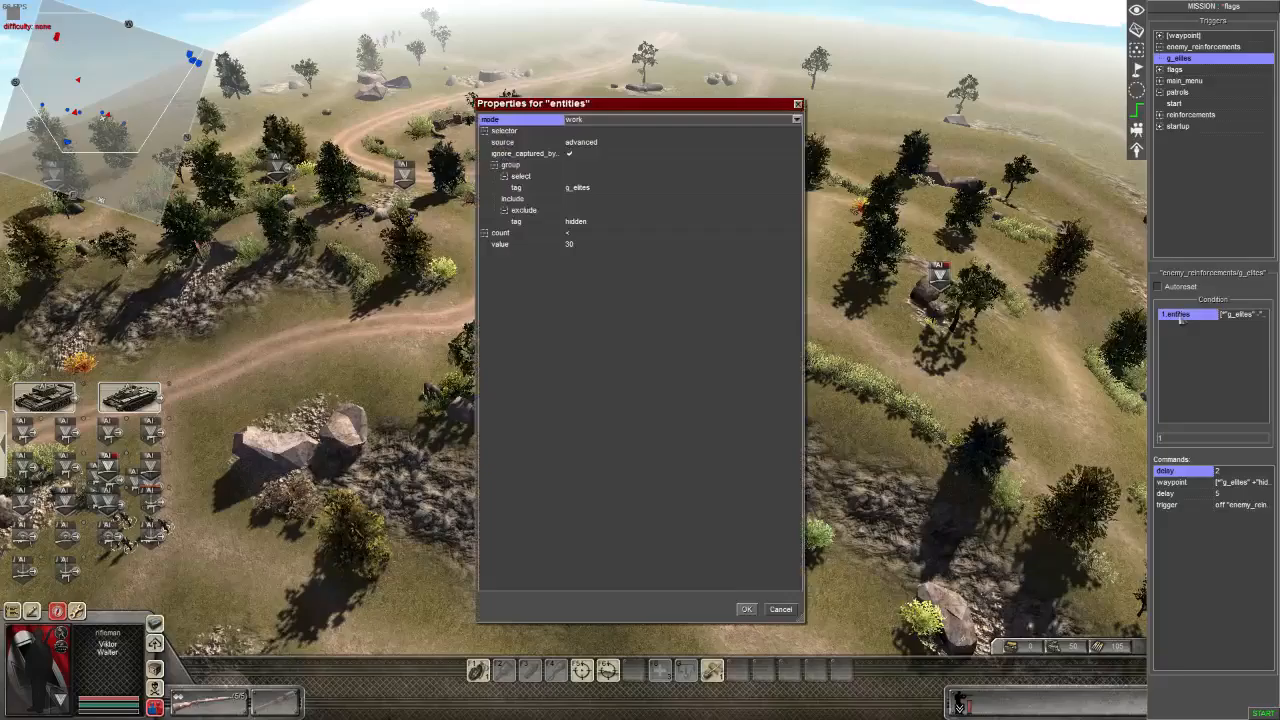
left_click(589, 246)
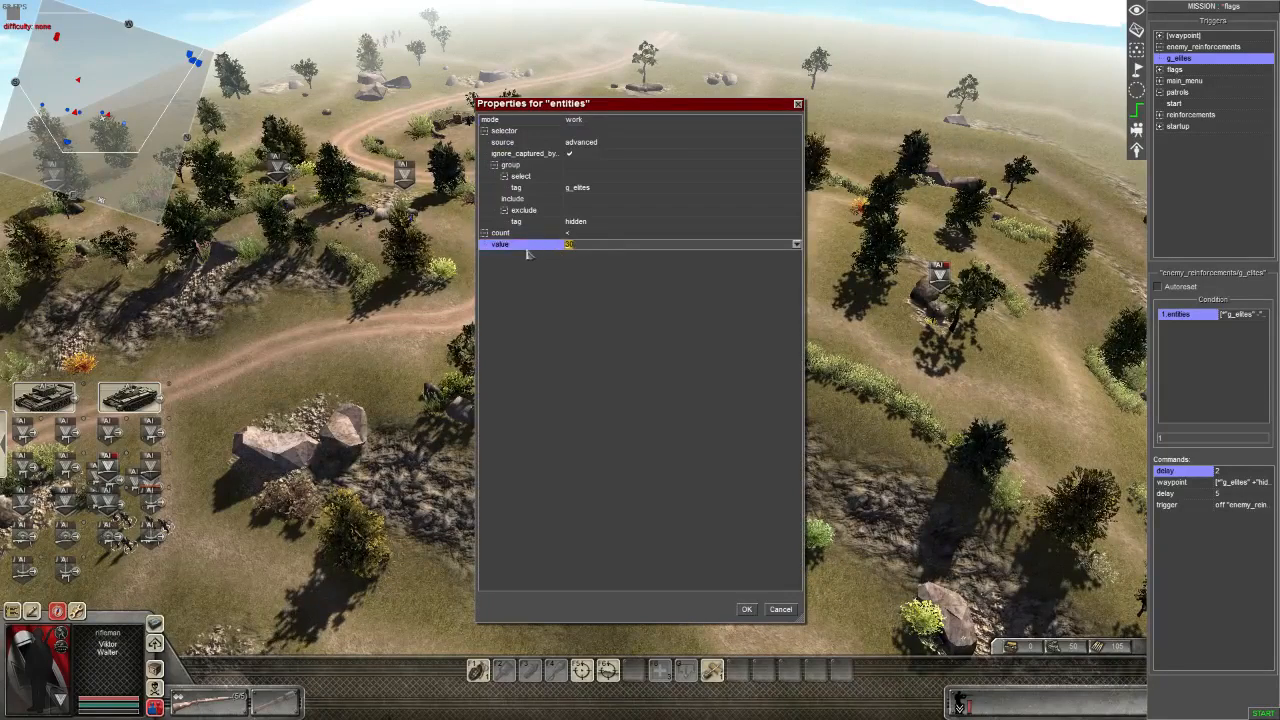
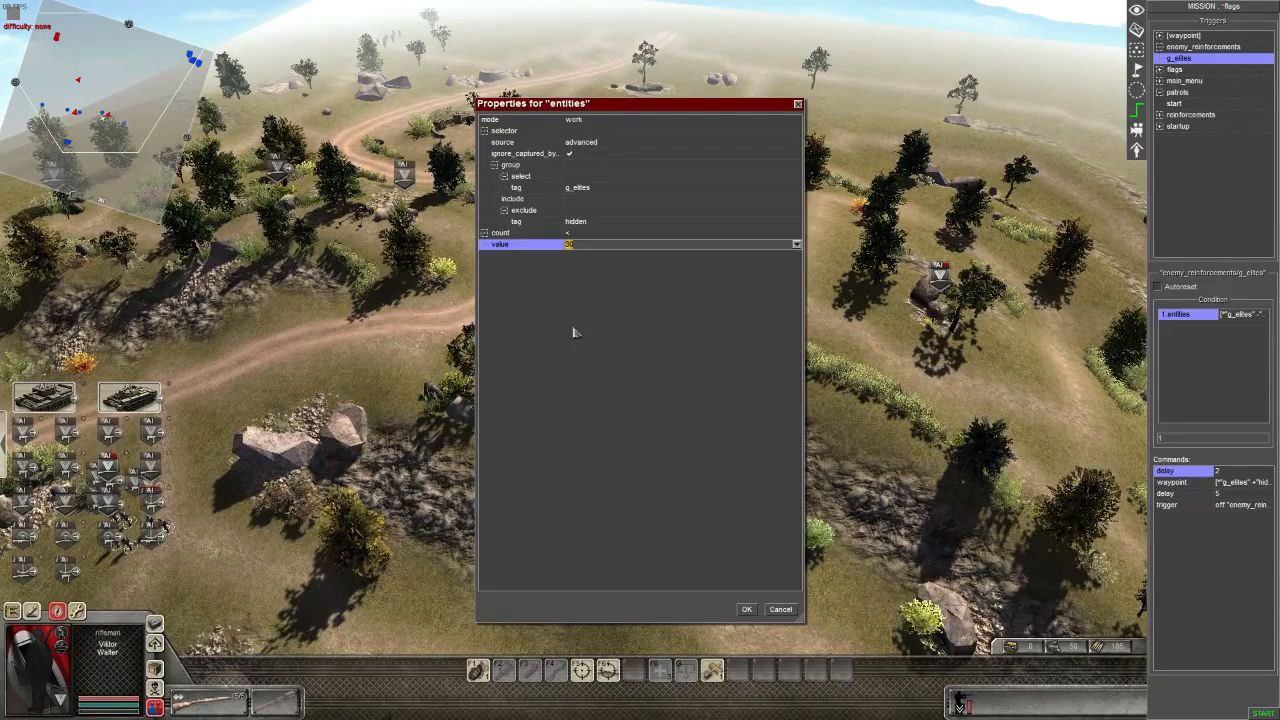
left_click(780, 609)
middle_click_drag(640, 360, 400, 340)
scroll(640, 340, "up", 2)
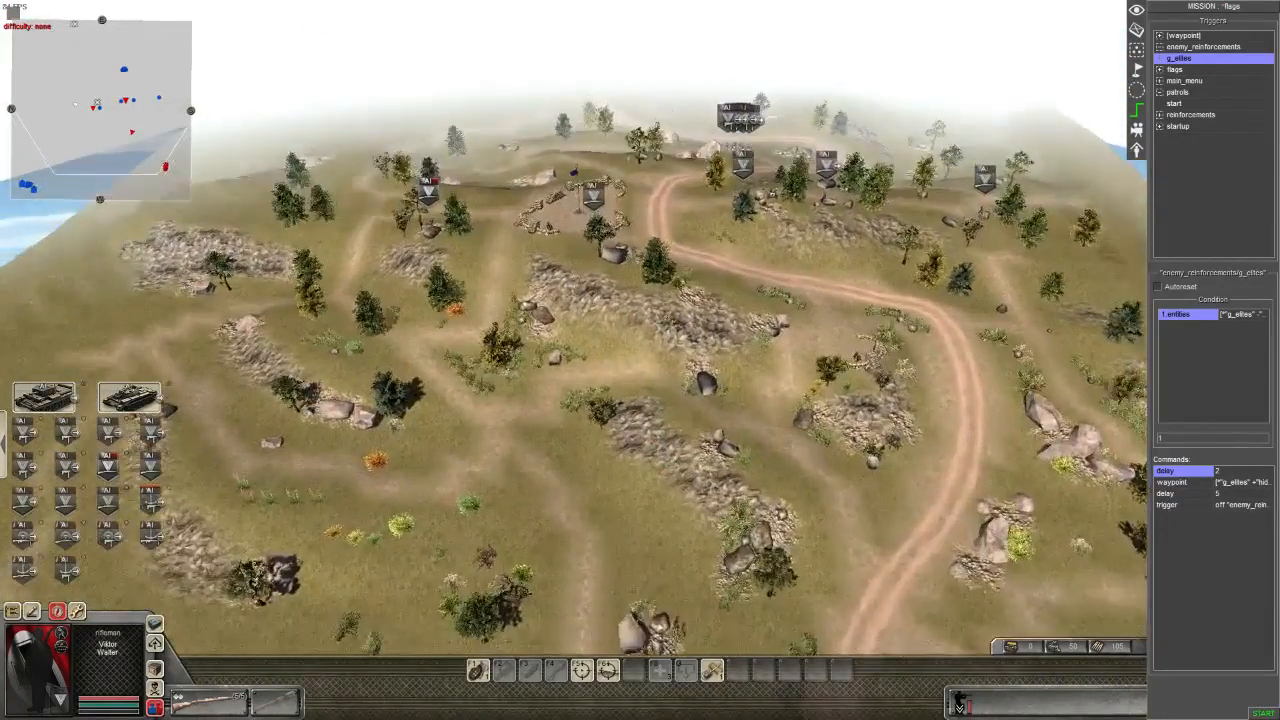
- Examine the roads, rocky slopes and unit positions on the map around the flag from several viewing angles
middle_click_drag(640, 340, 760, 272)
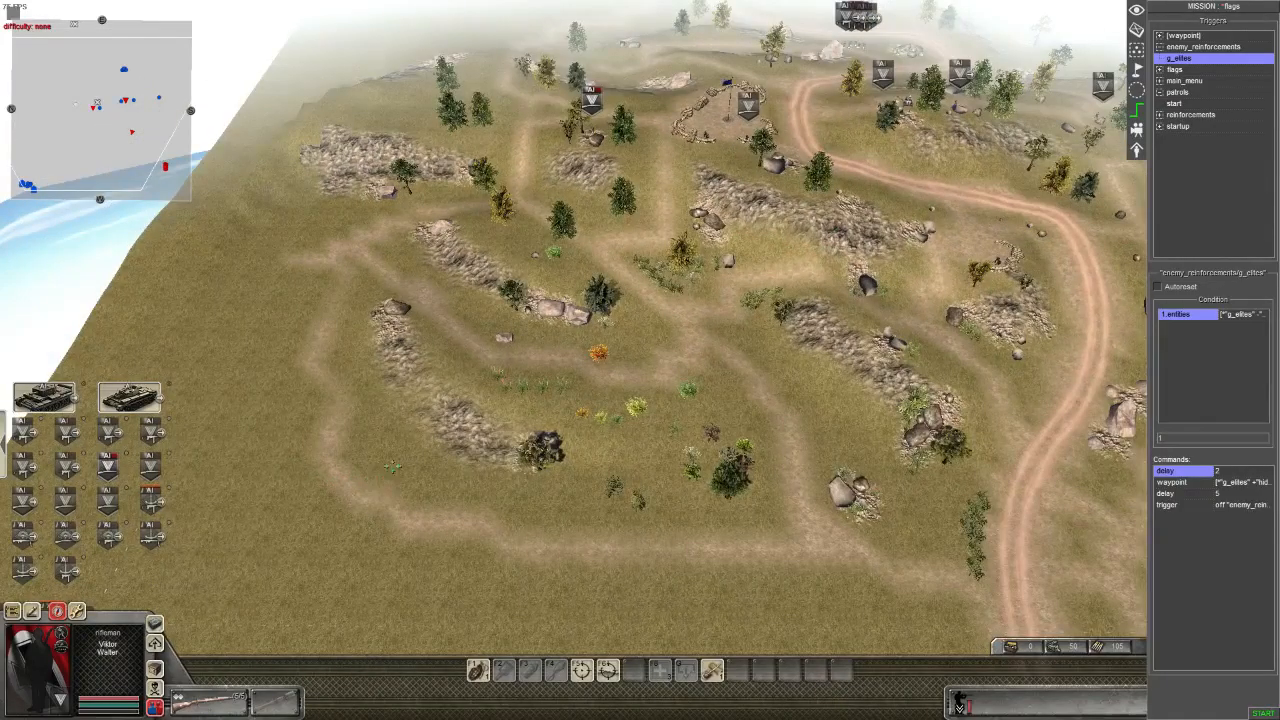
middle_click_drag(867, 285, 958, 582)
key("Right")
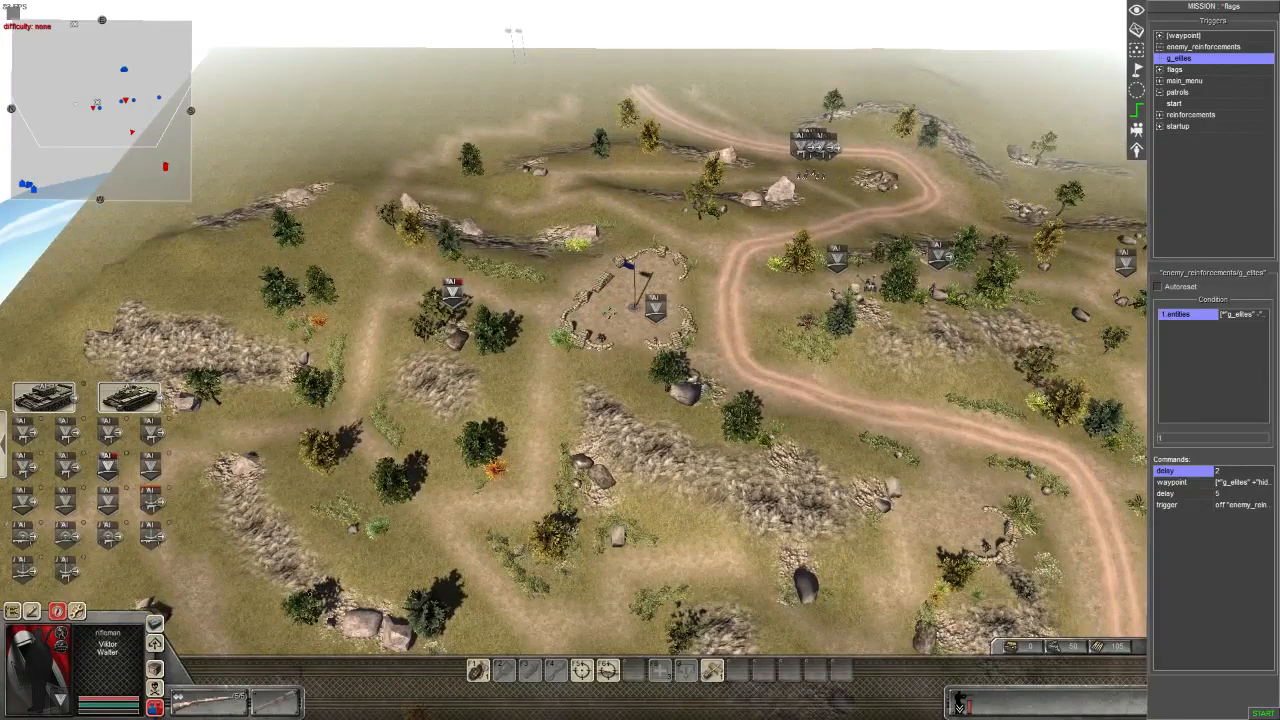
key("Up")
key("Up")
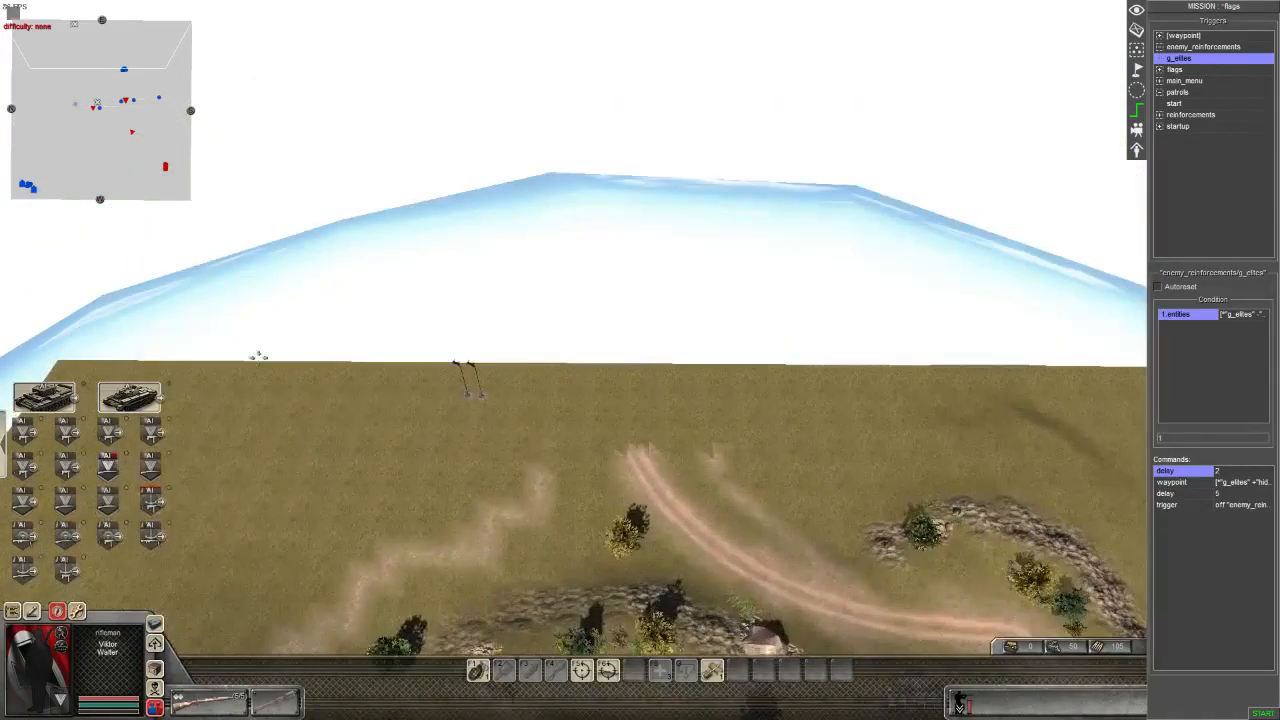
key("Up")
middle_click_drag(585, 277, 849, 240)
key("Up")
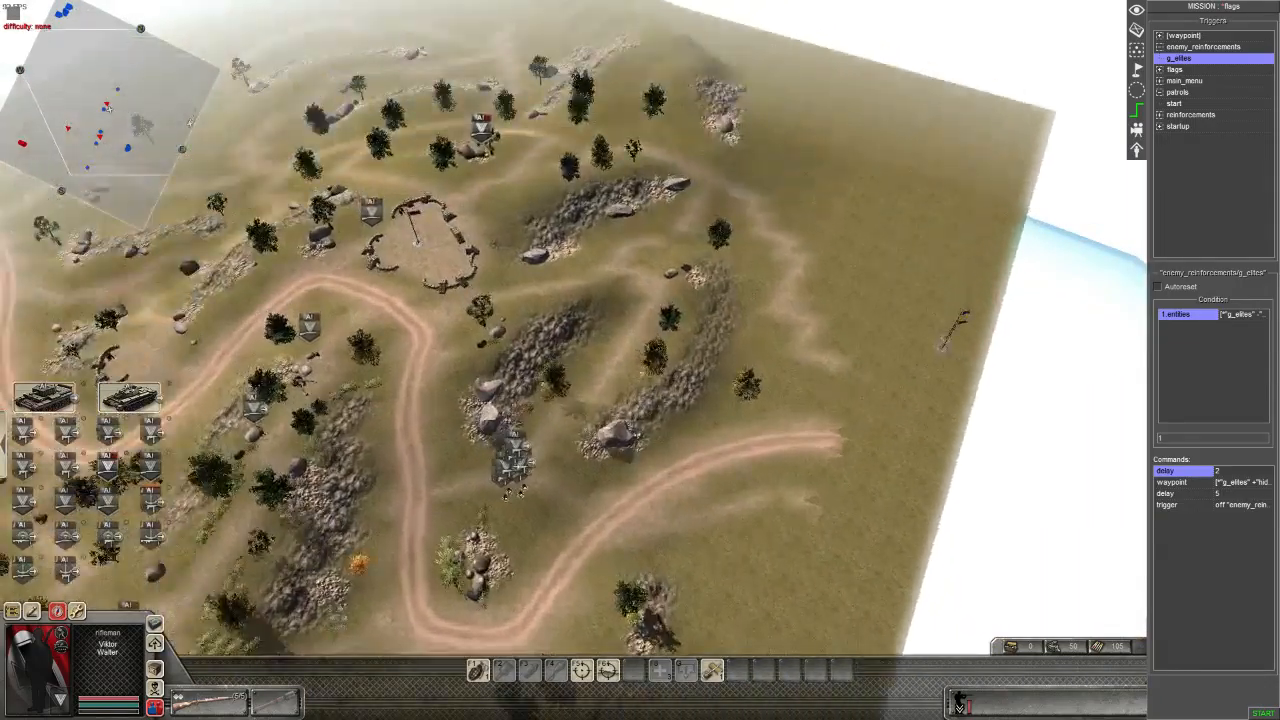
middle_click_drag(890, 287, 380, 400)
key("Left")
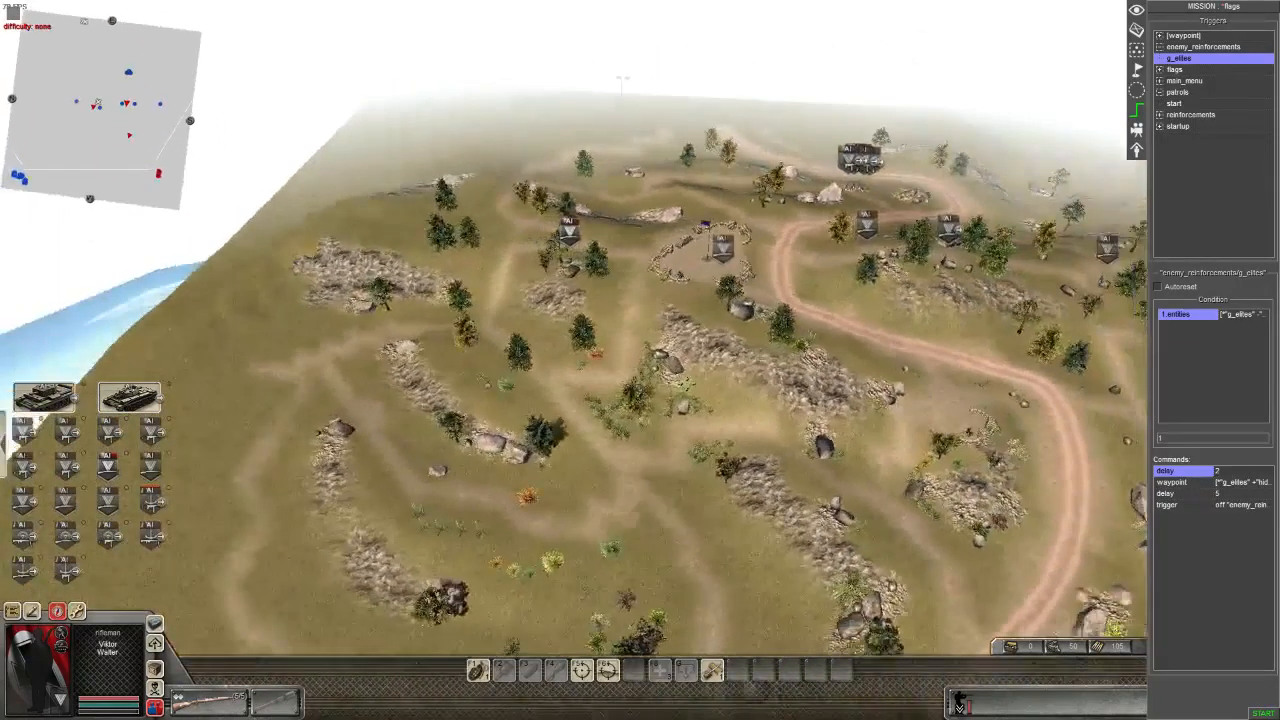
key("Up")
key("Down")
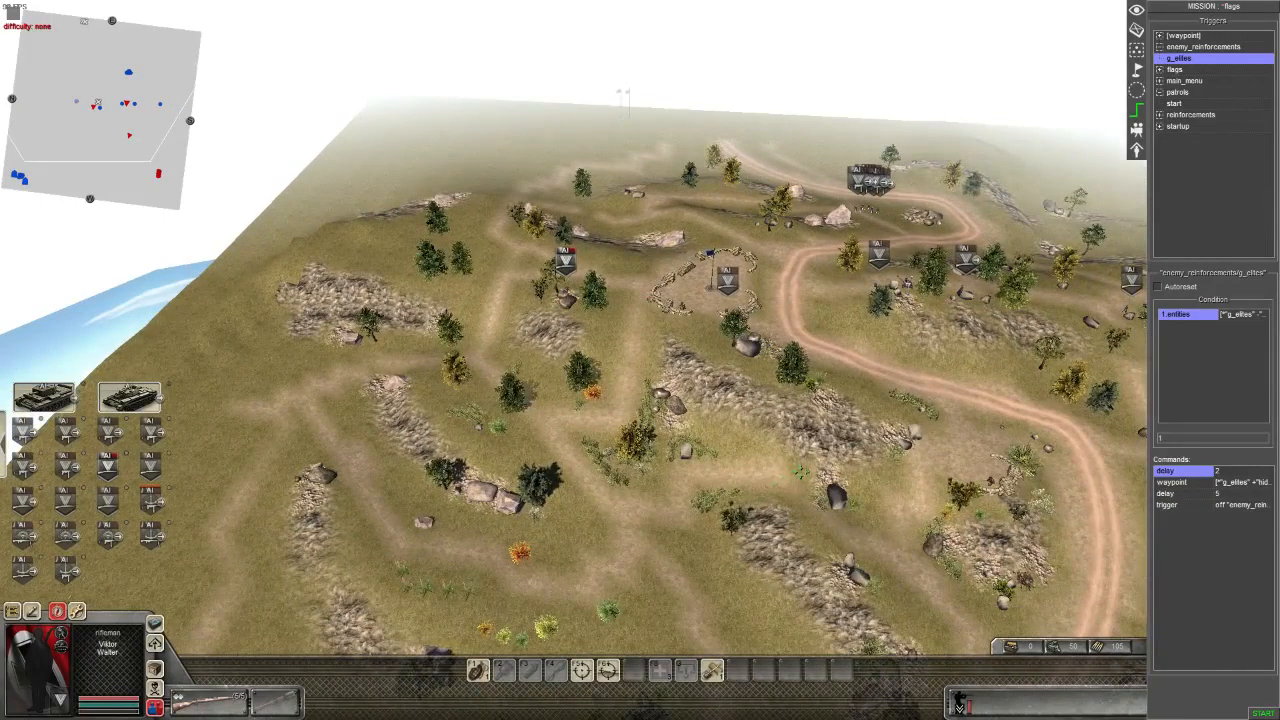
- Inspect the flag's sandbag ring up close and review the count value in the g_elites entities condition
scroll(801, 472, "up", 5)
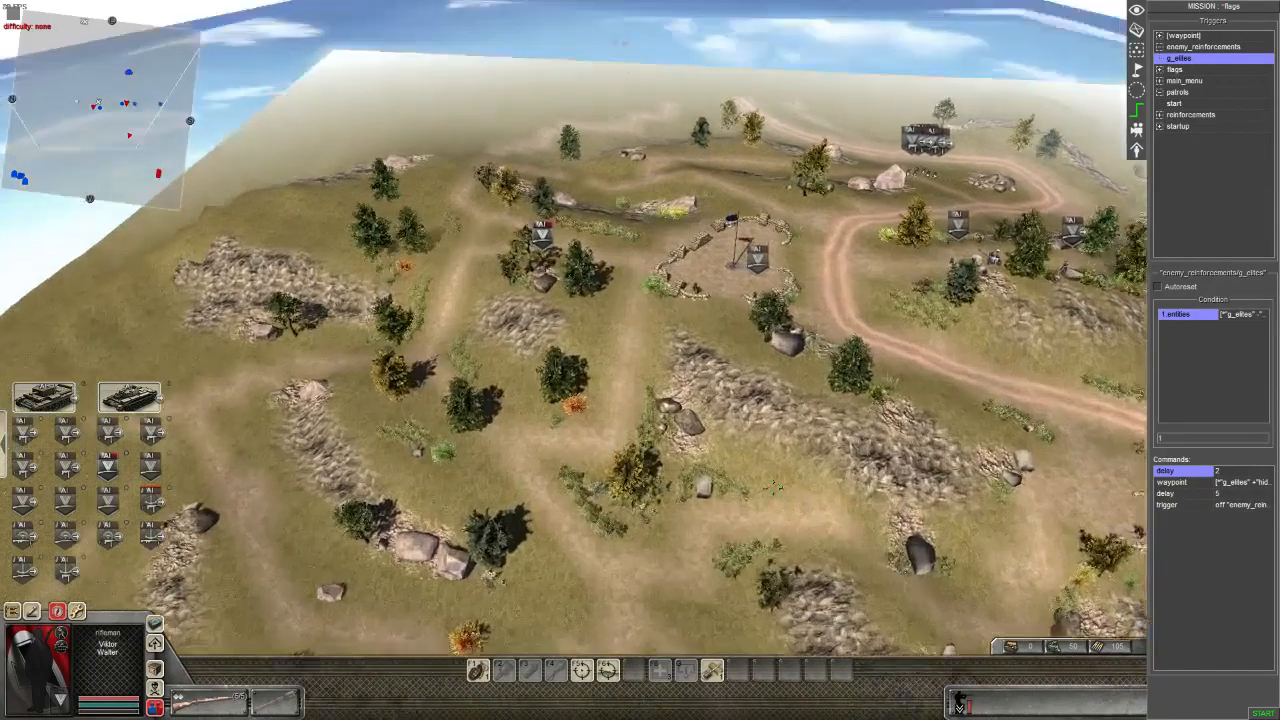
key("Up")
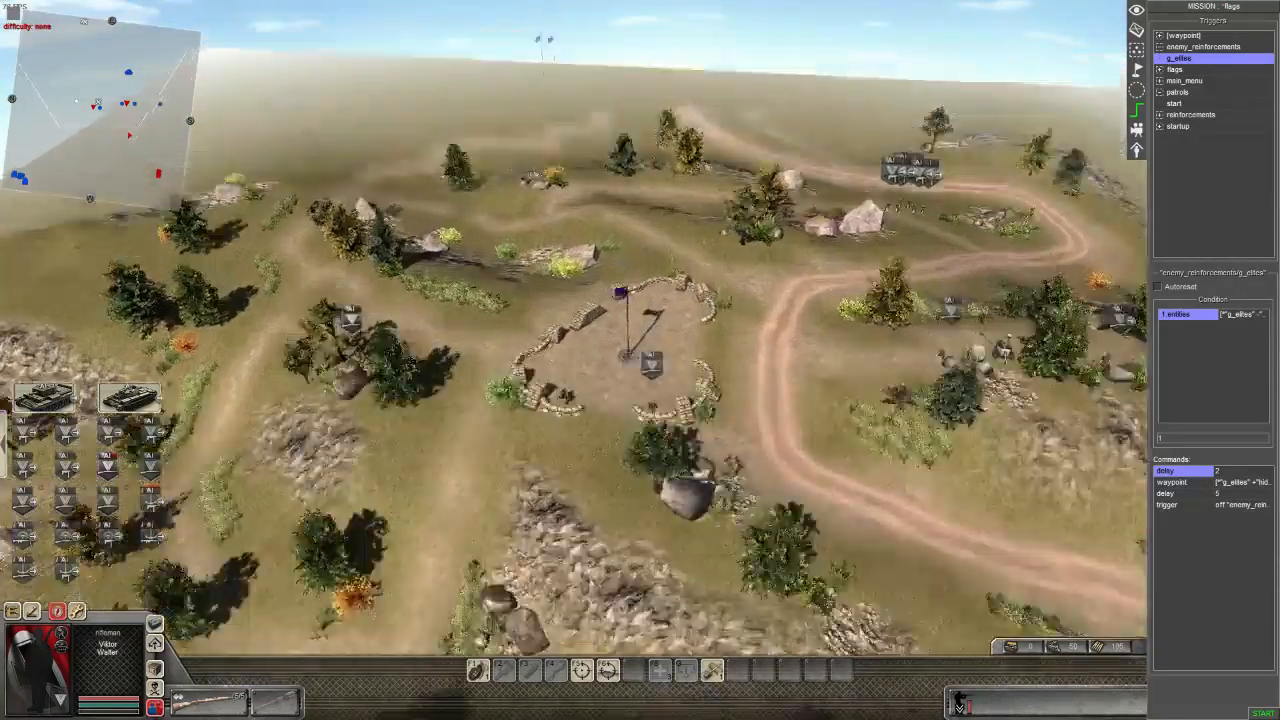
scroll(497, 443, "up", 3)
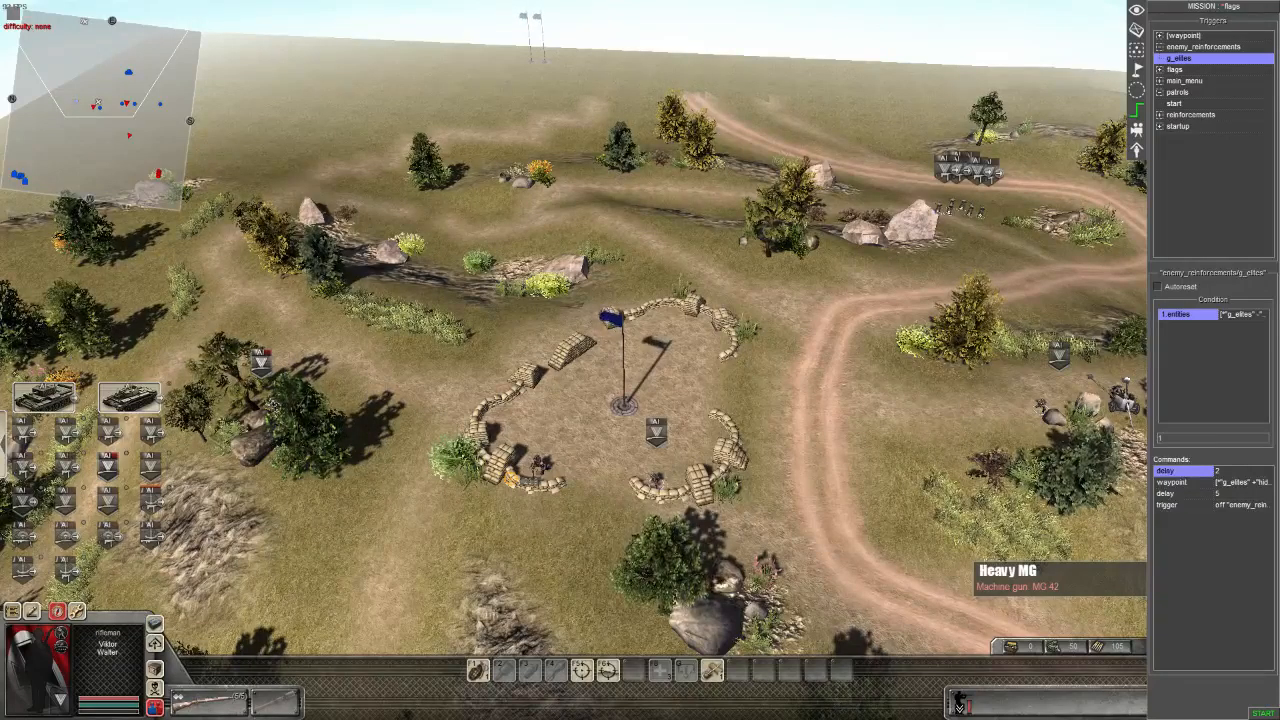
double_click(1186, 315)
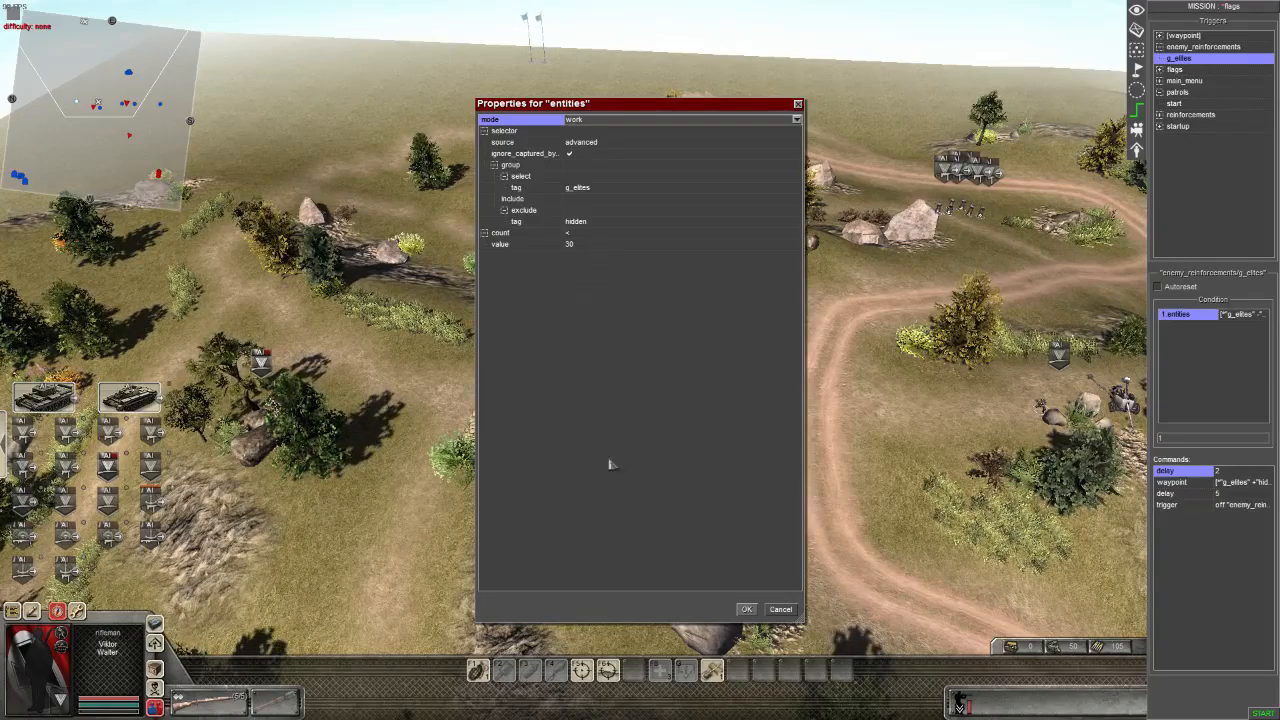
left_click(768, 609)
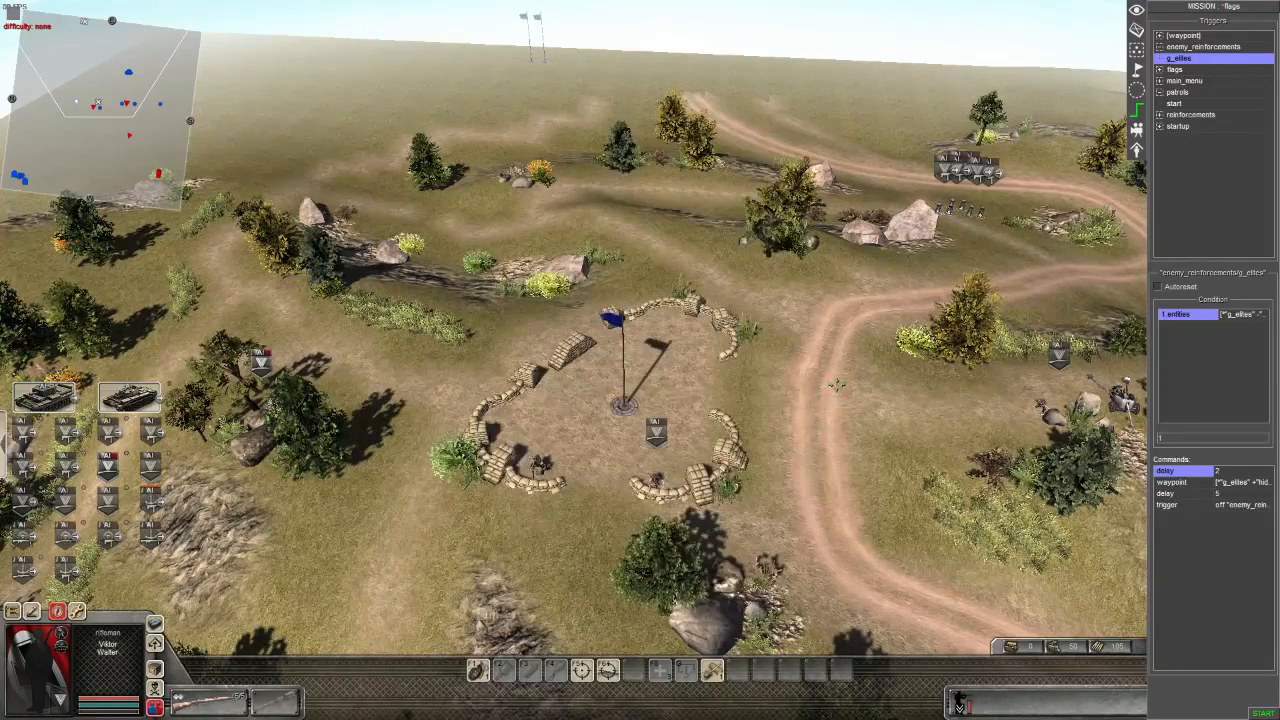
- Add a mission variable named g_elites_limit in the mission properties and save the change
key("alt+m")
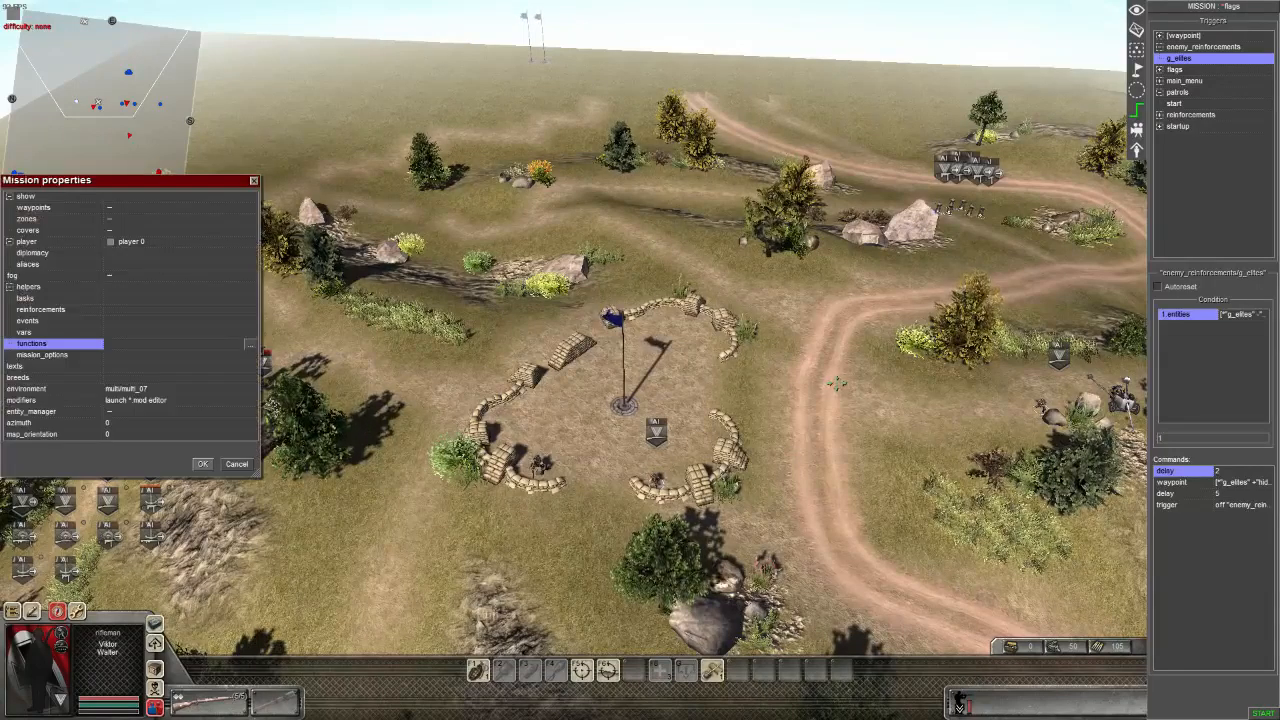
double_click(36, 334)
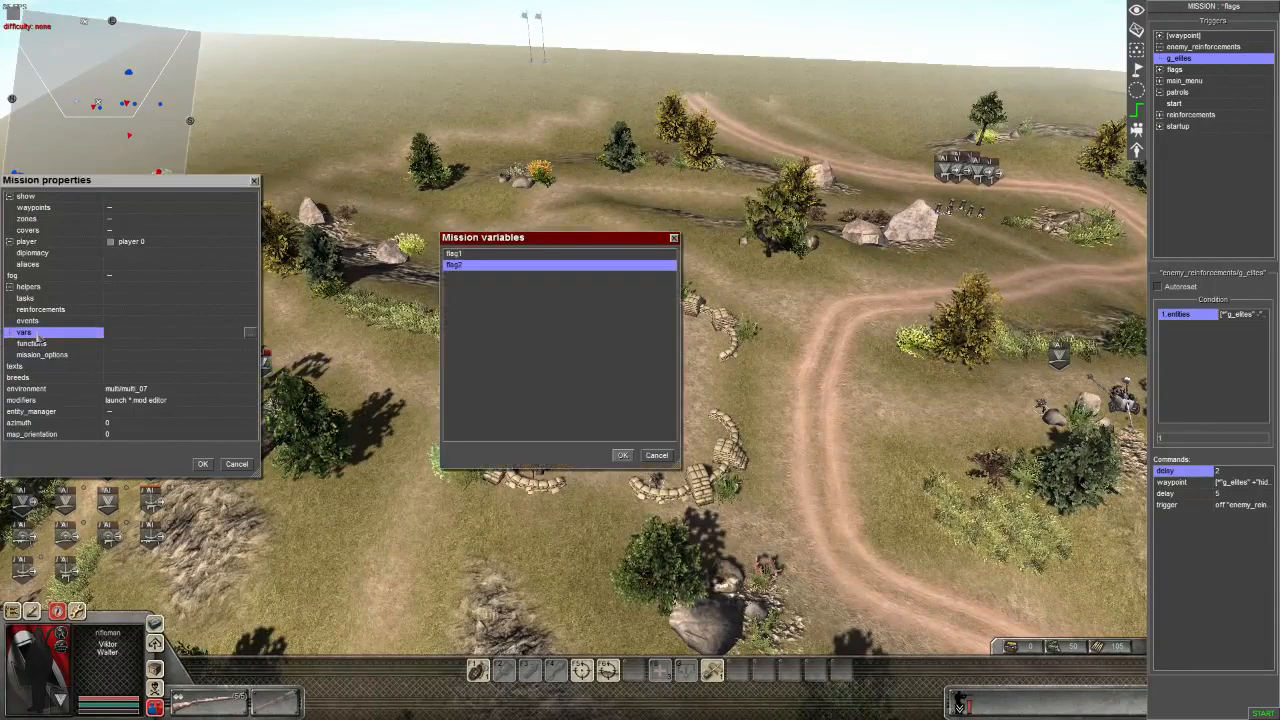
right_click(484, 293)
left_click(493, 303)
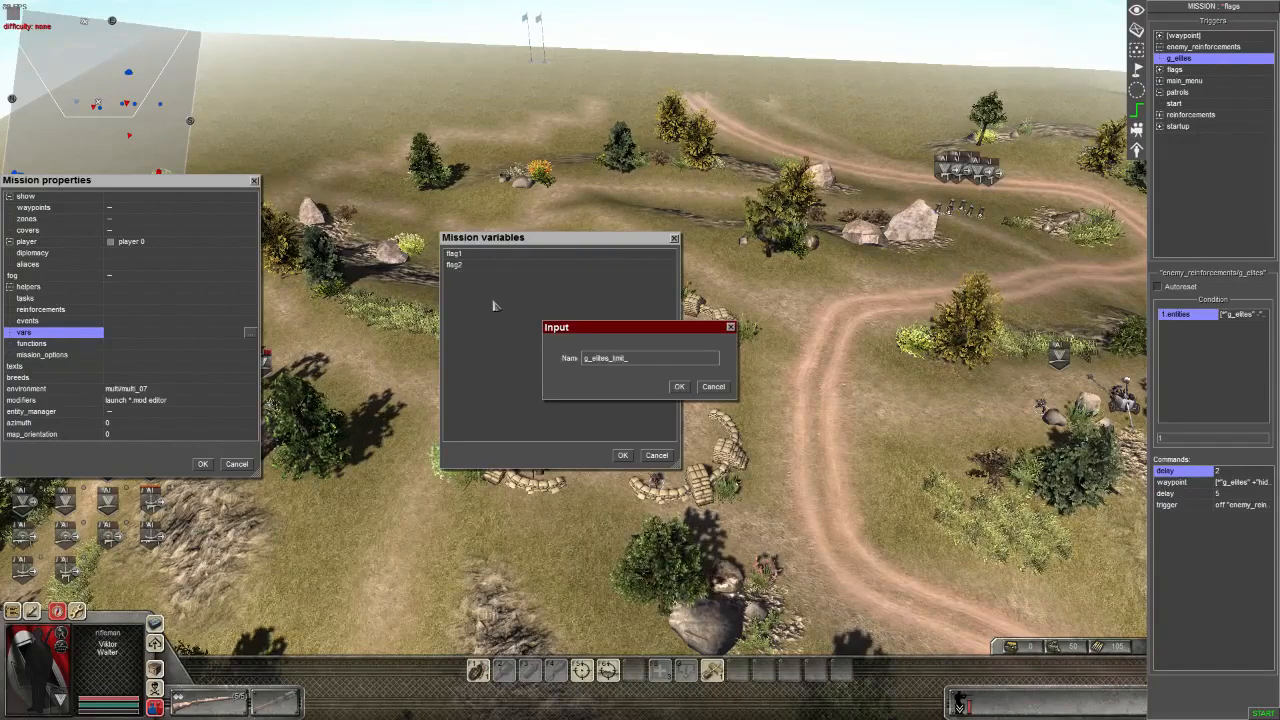
key("Return")
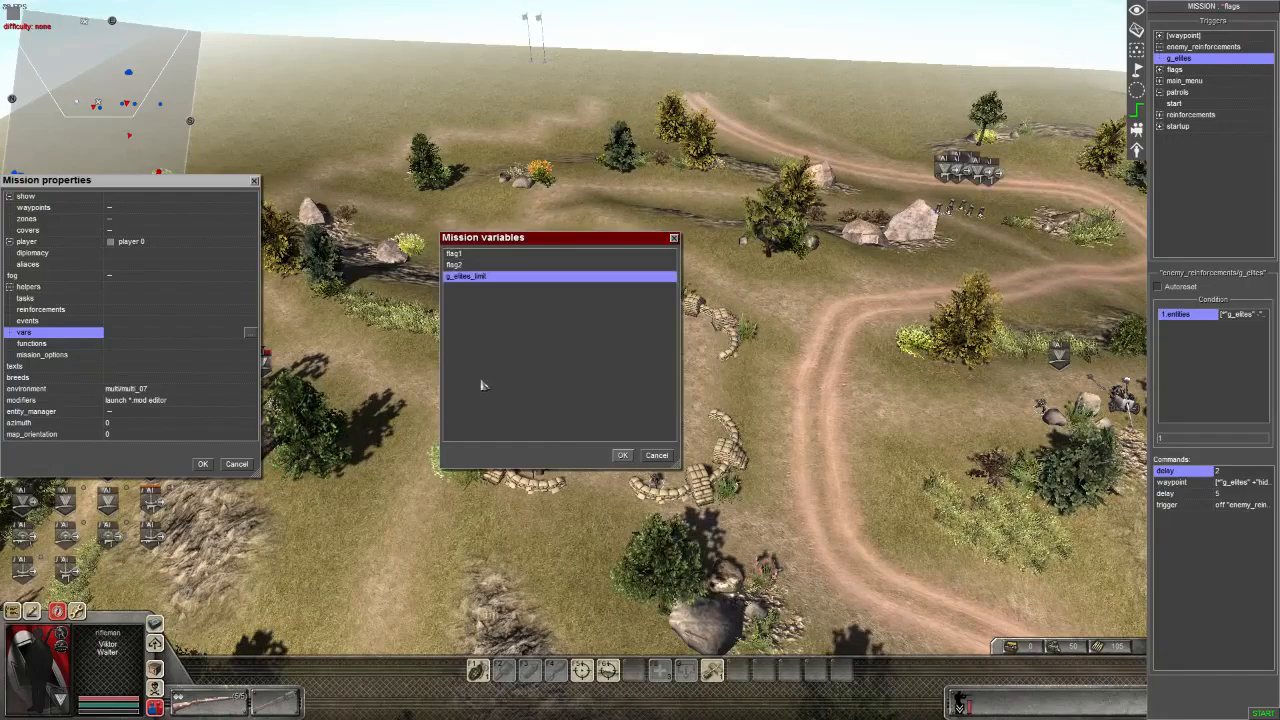
left_click(621, 455)
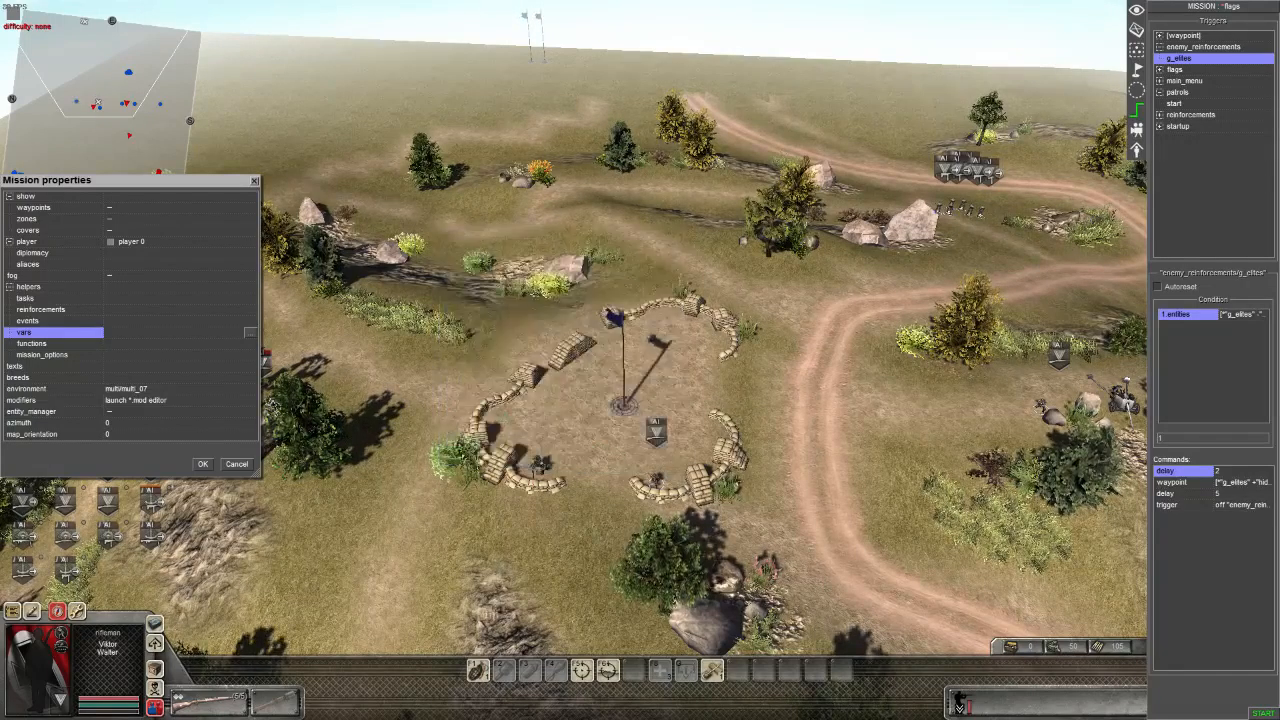
left_click(203, 465)
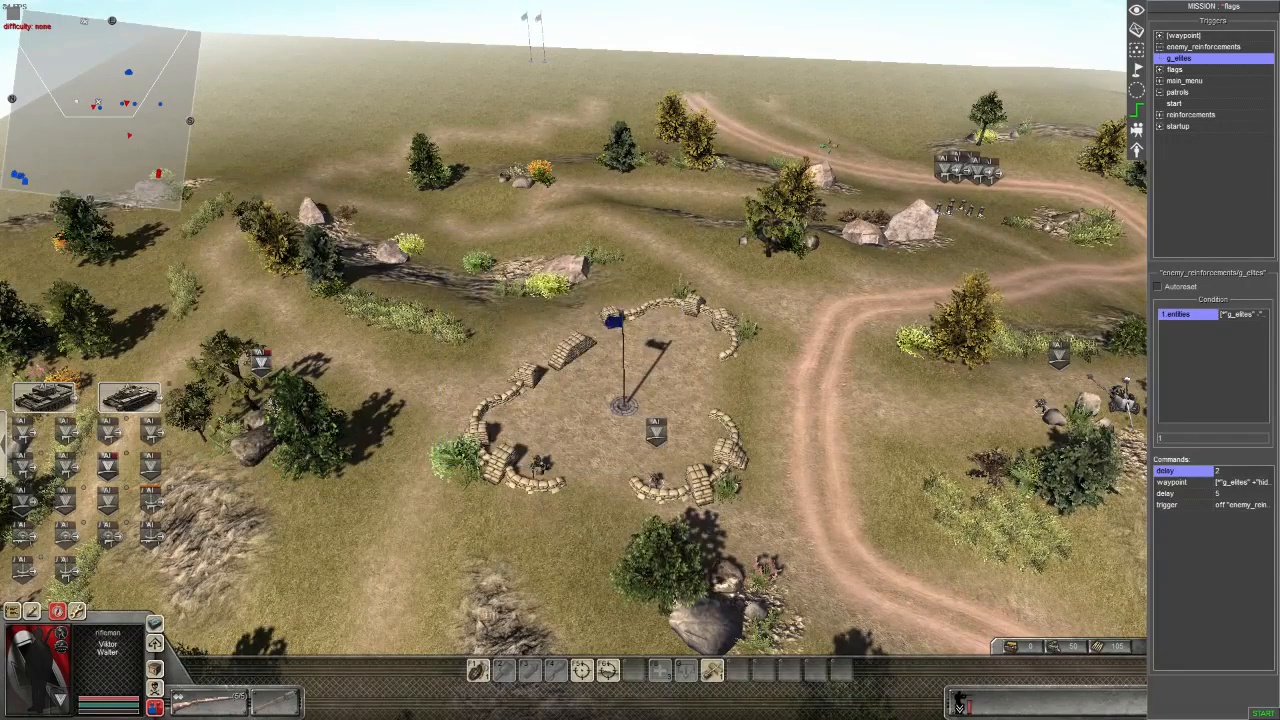
- Set the count value of the g_elites trigger's entities condition to the variable g_elites_limit$
double_click(1192, 315)
left_click(603, 247)
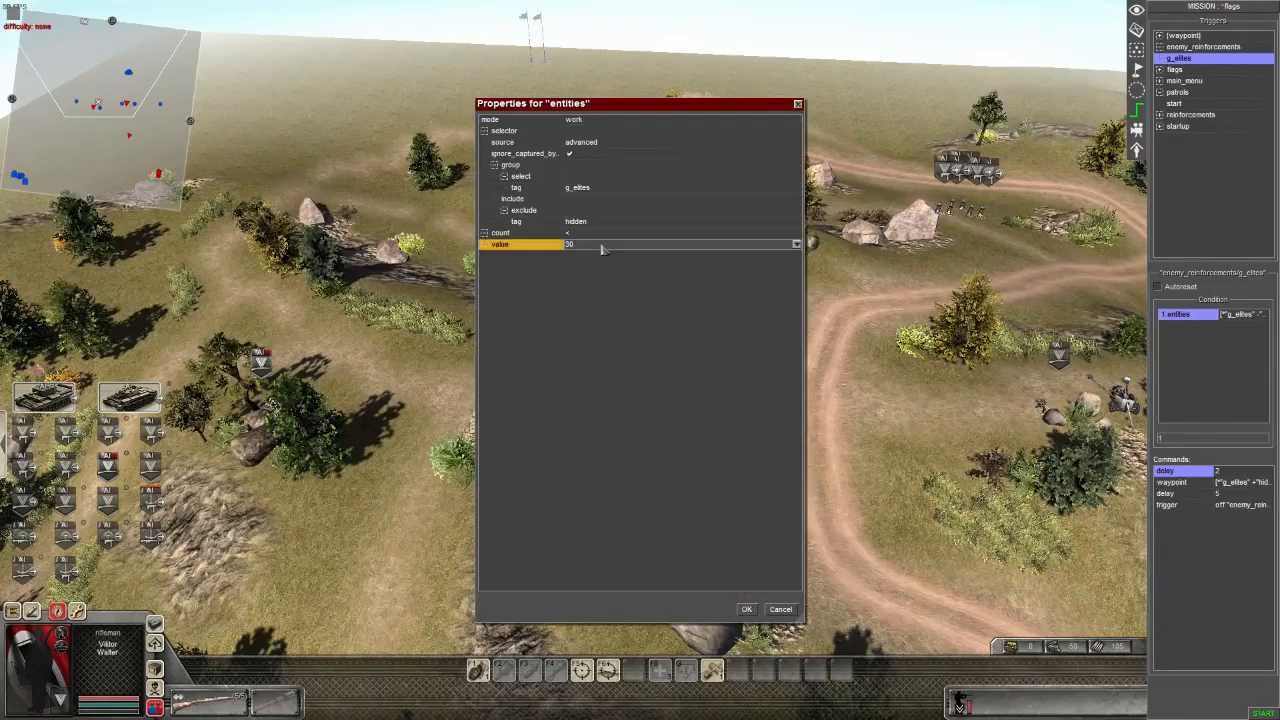
left_click(797, 245)
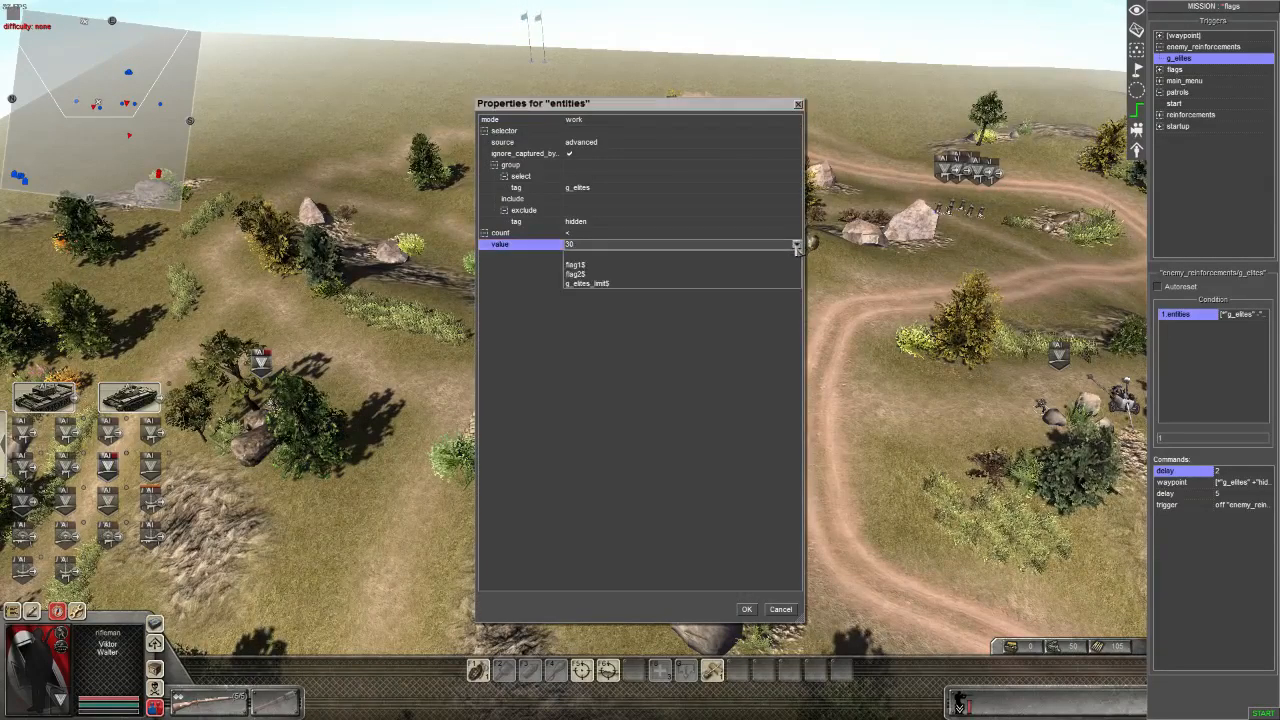
left_click(593, 284)
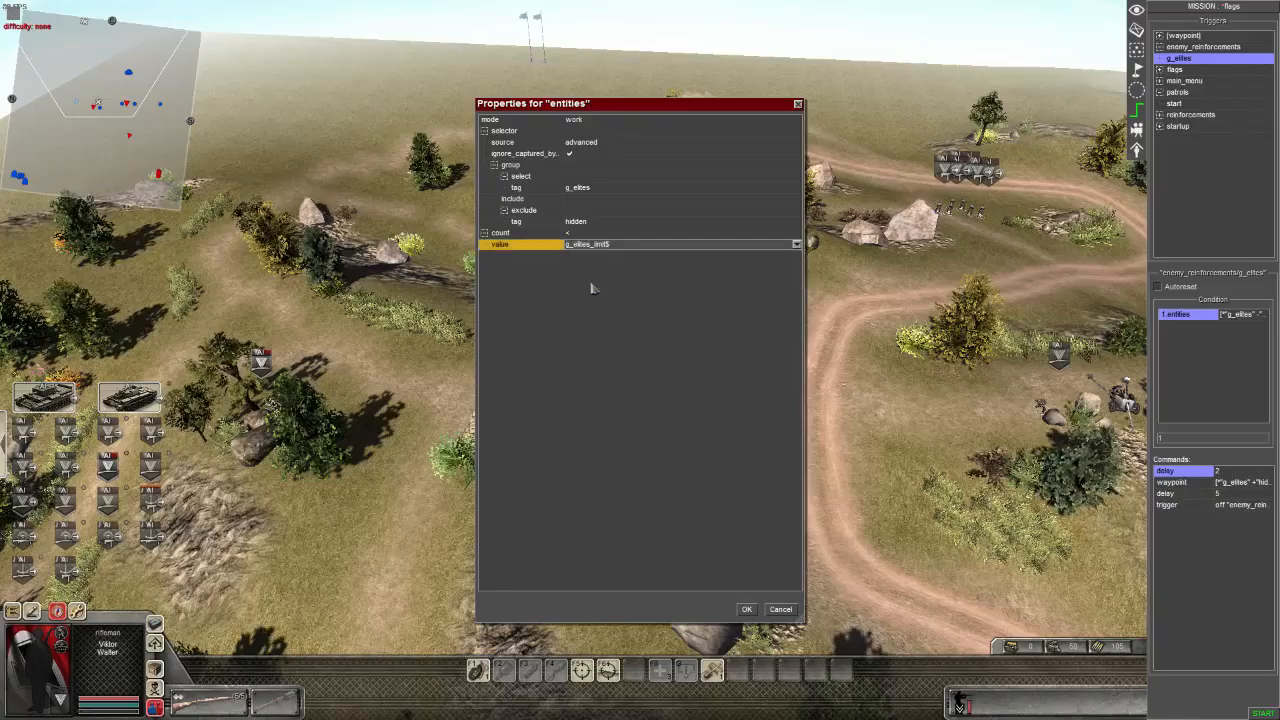
left_click(746, 610)
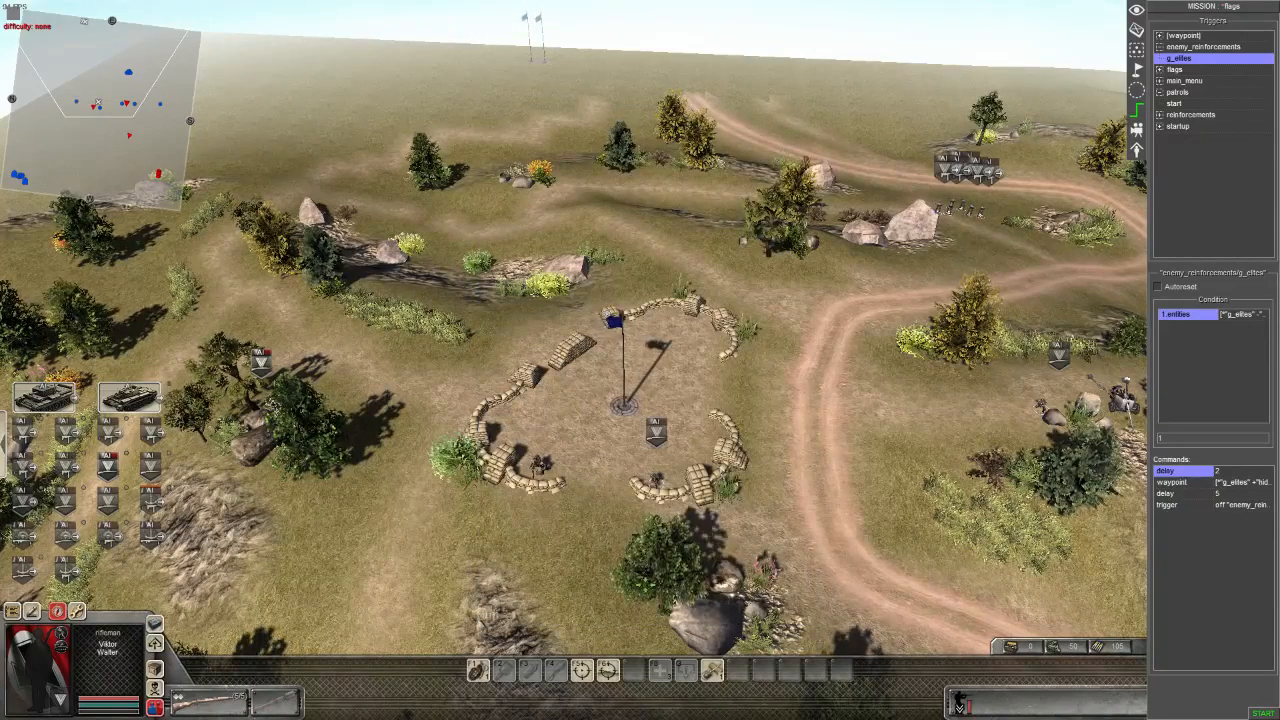
- Add a set_i command to the startup/vars trigger that sets g_elites_limit$ to 8
left_click(1178, 126)
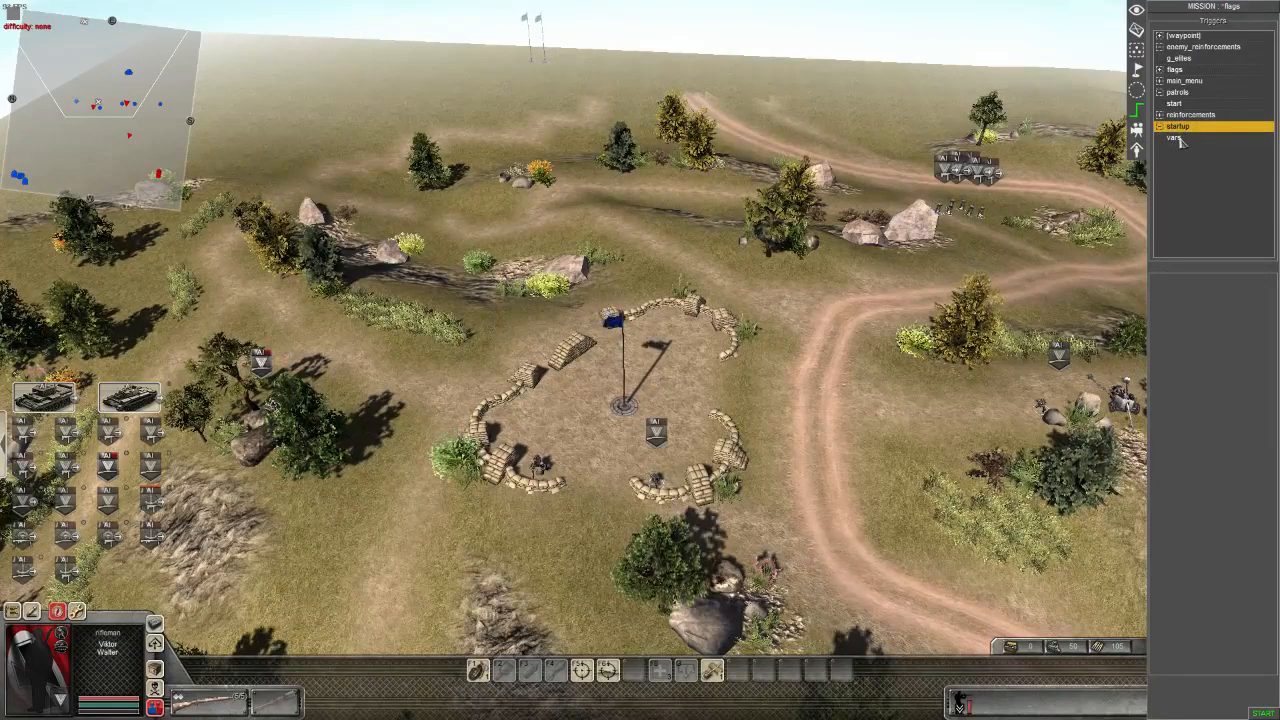
left_click(1176, 138)
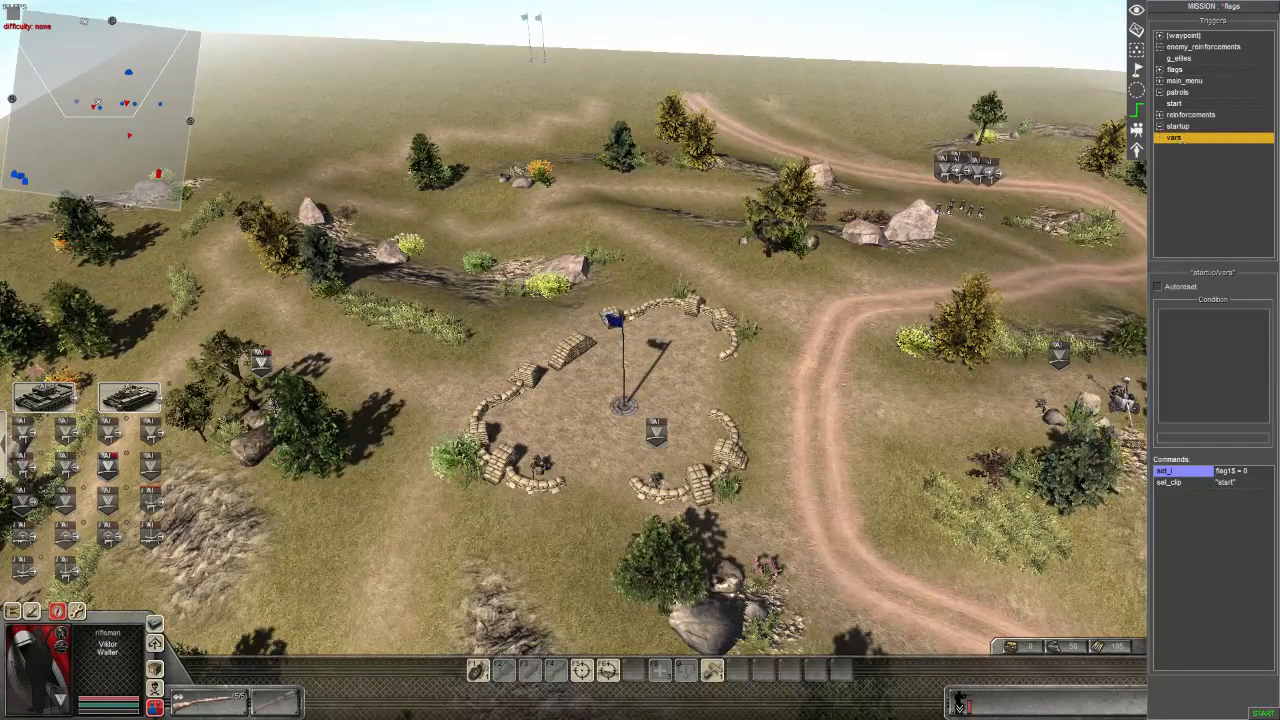
right_click(1178, 472)
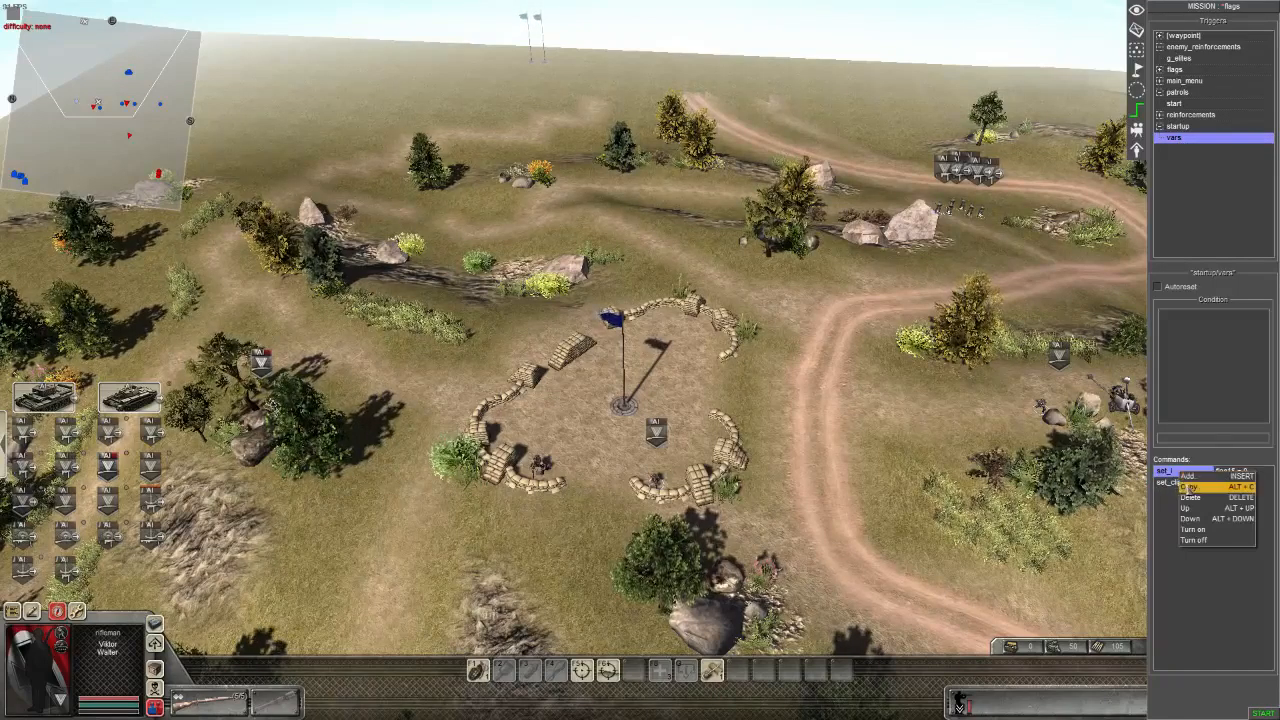
left_click(1188, 476)
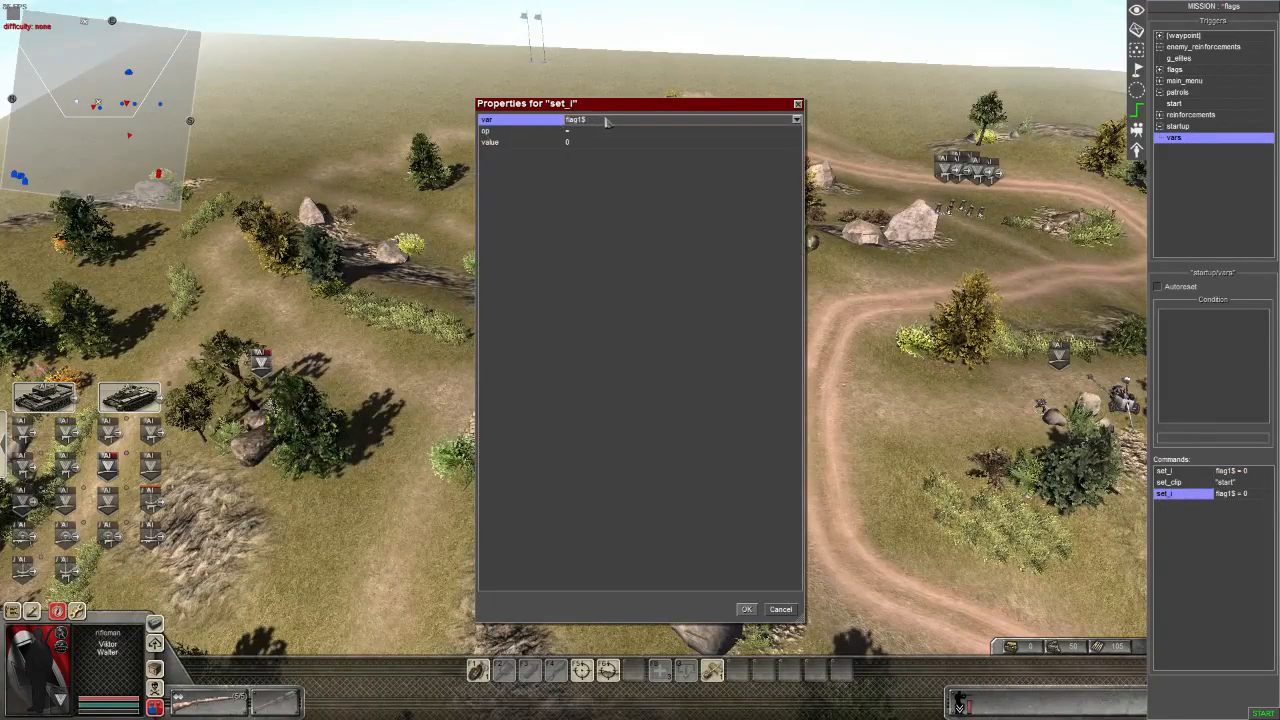
left_click(605, 121)
left_click(595, 161)
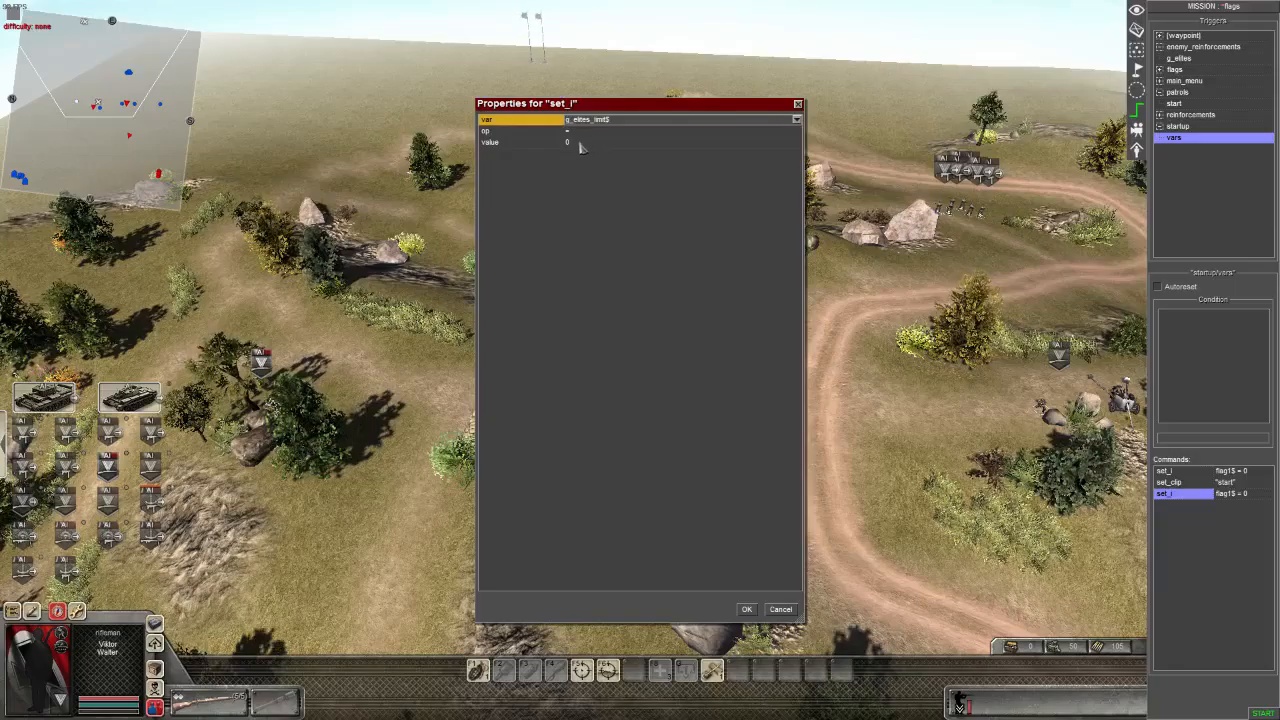
left_click(580, 143)
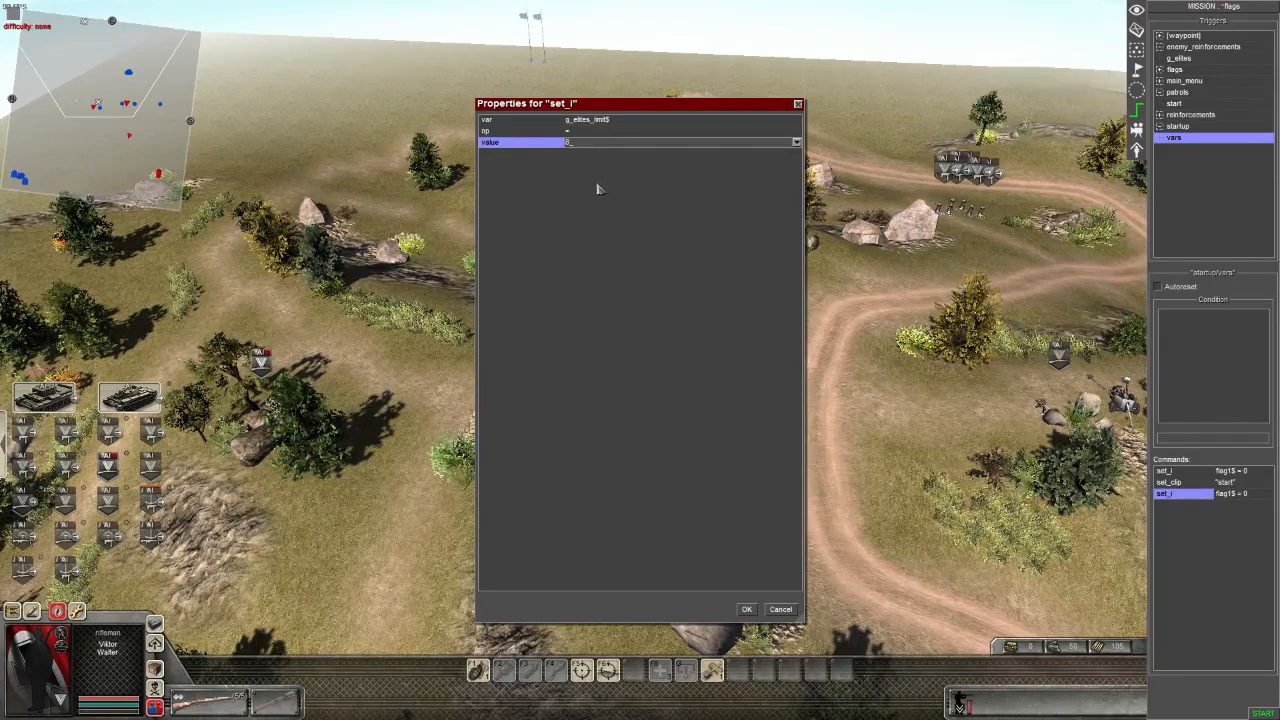
left_click(745, 609)
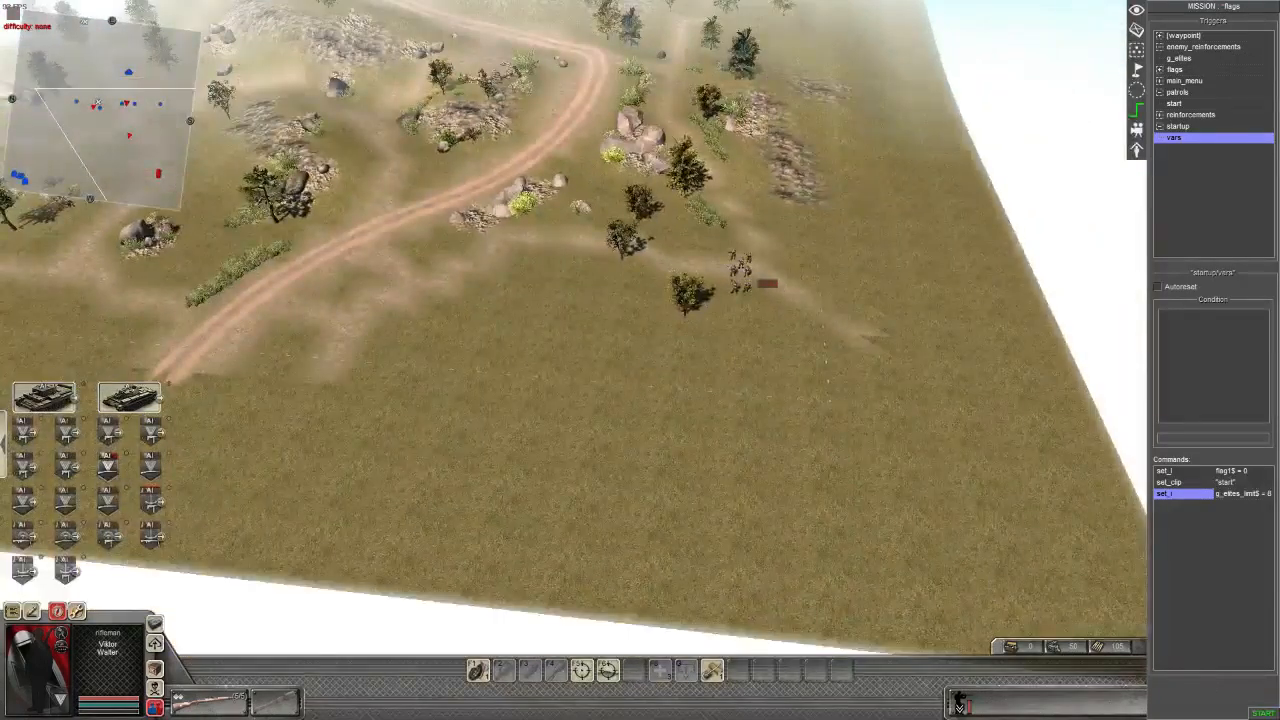
- Set the value of the g_elites_limit$ set_i command in the startup/vars trigger to 6
scroll(600, 500, "up", 7)
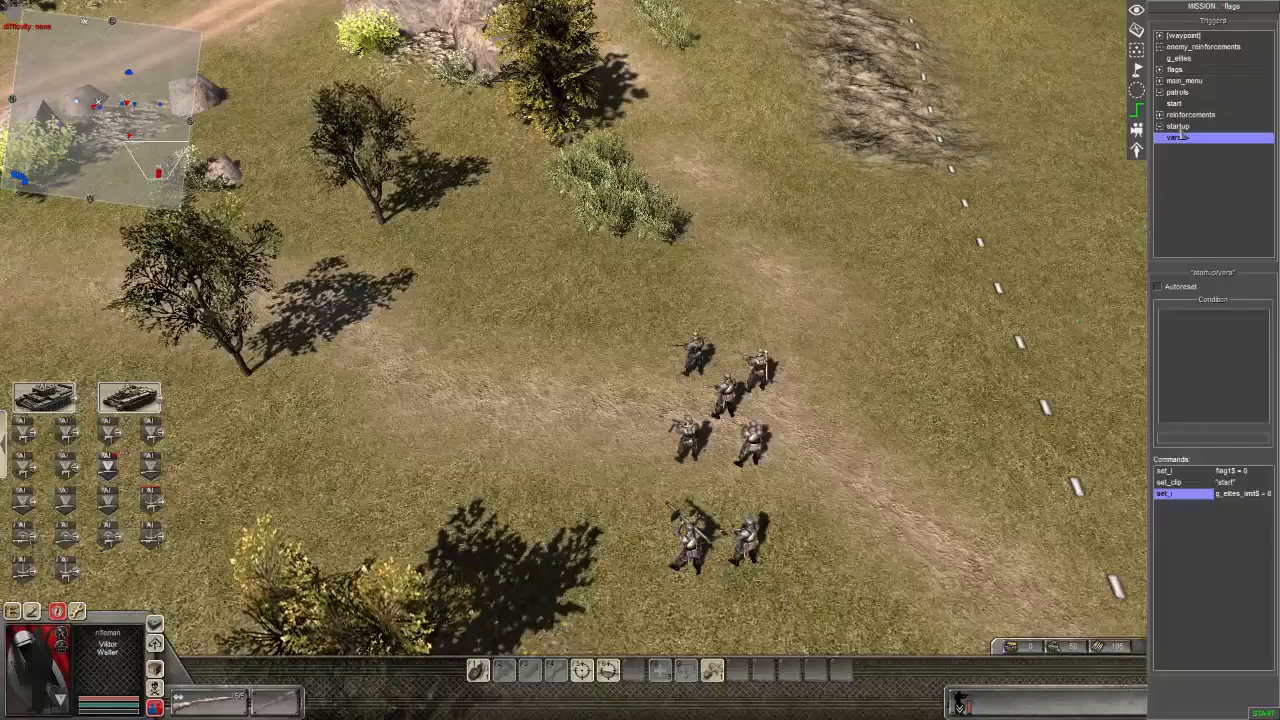
scroll(735, 233, "down", 4)
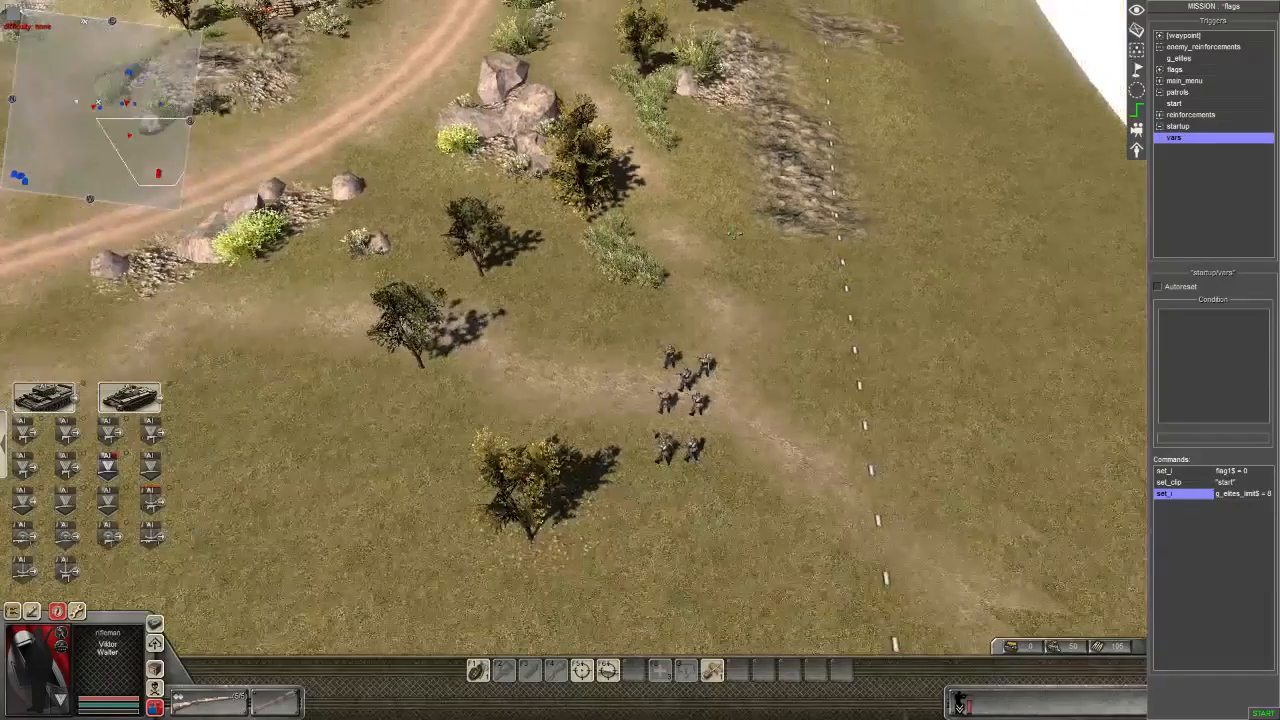
key("Up")
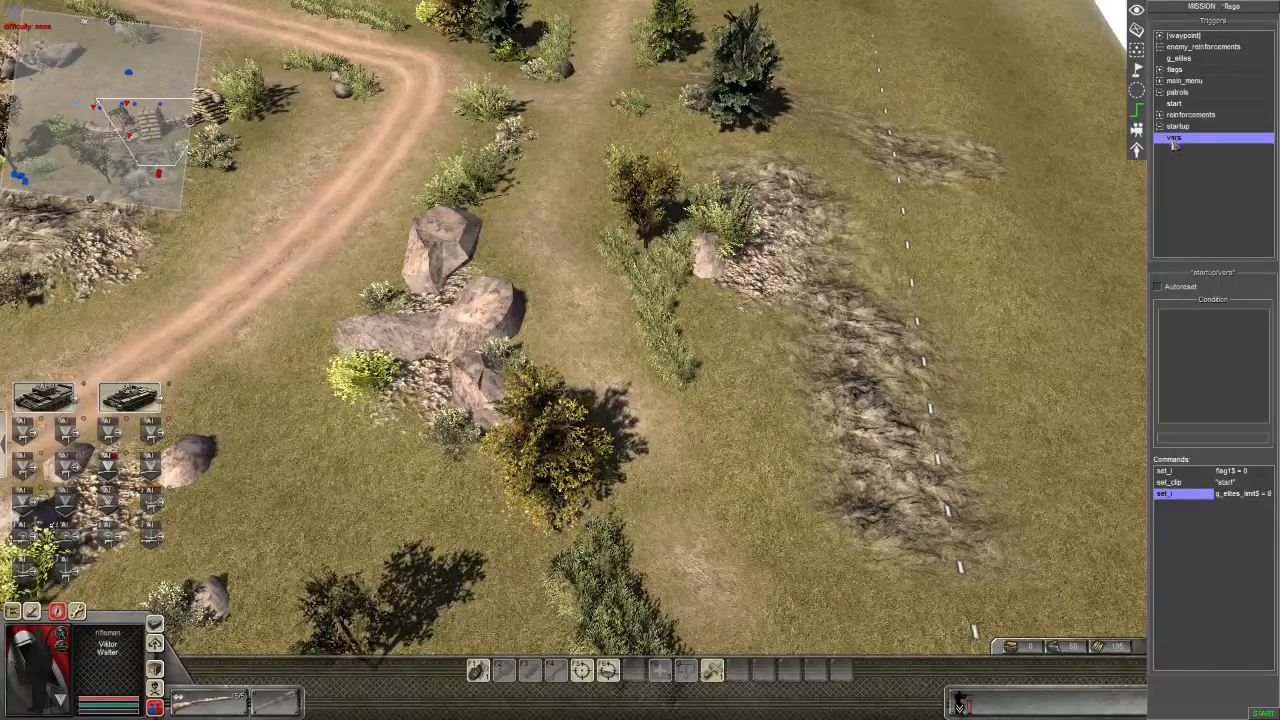
key("Down")
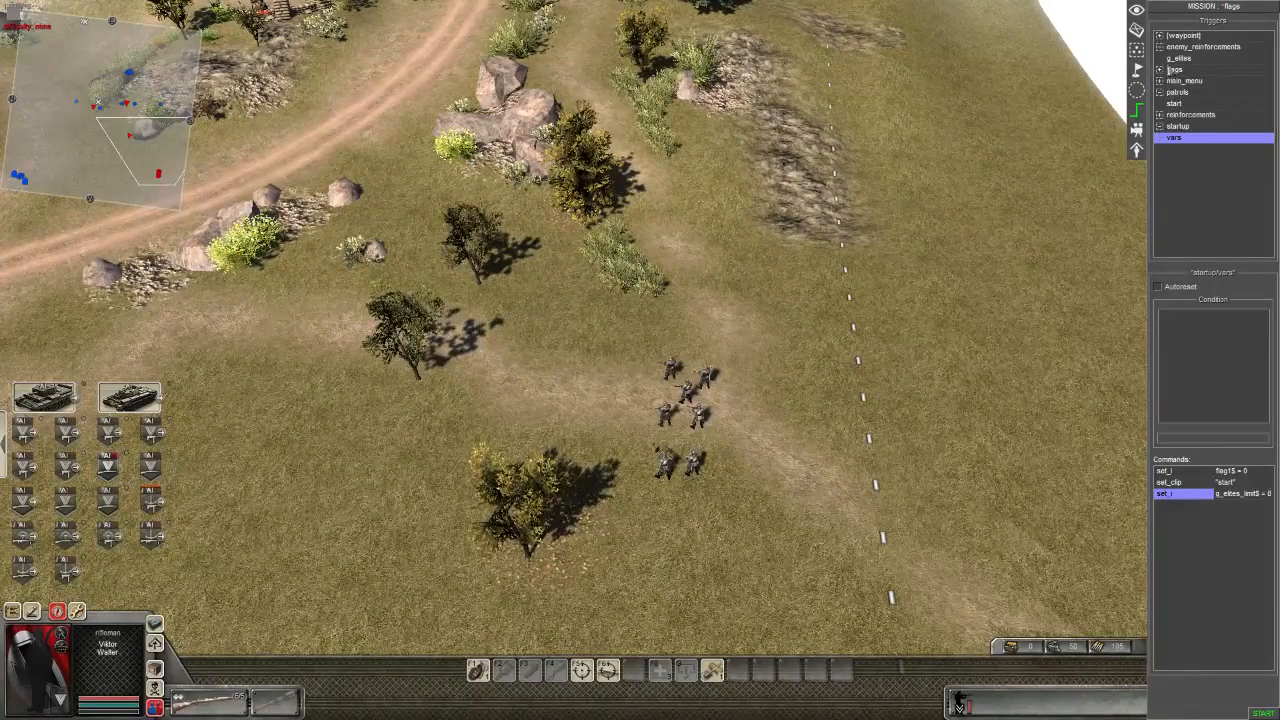
left_click(1180, 59)
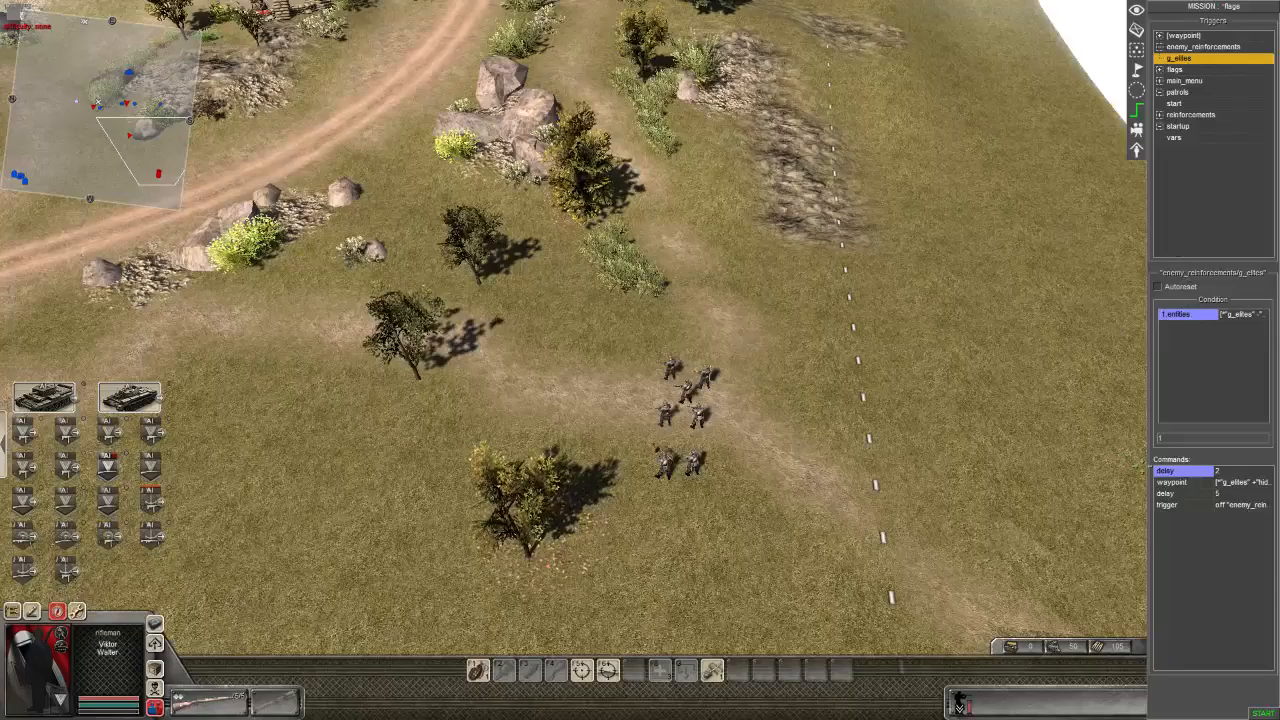
left_click(1177, 138)
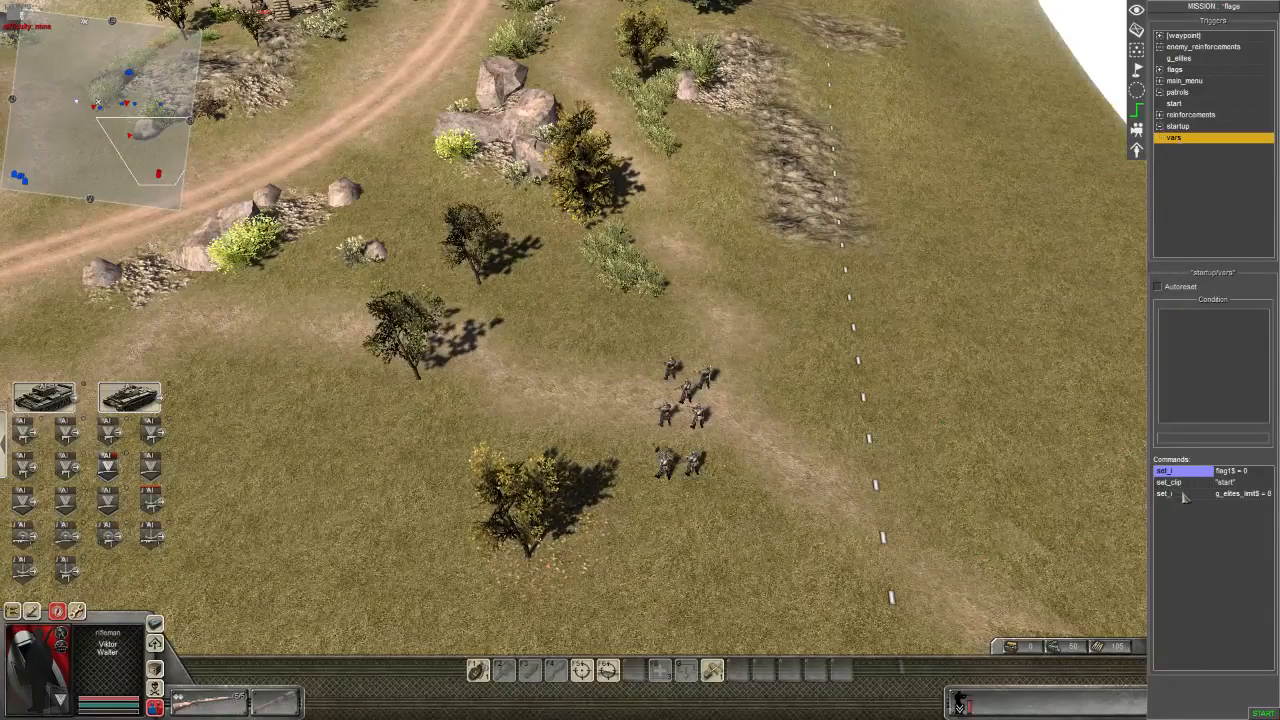
double_click(1178, 495)
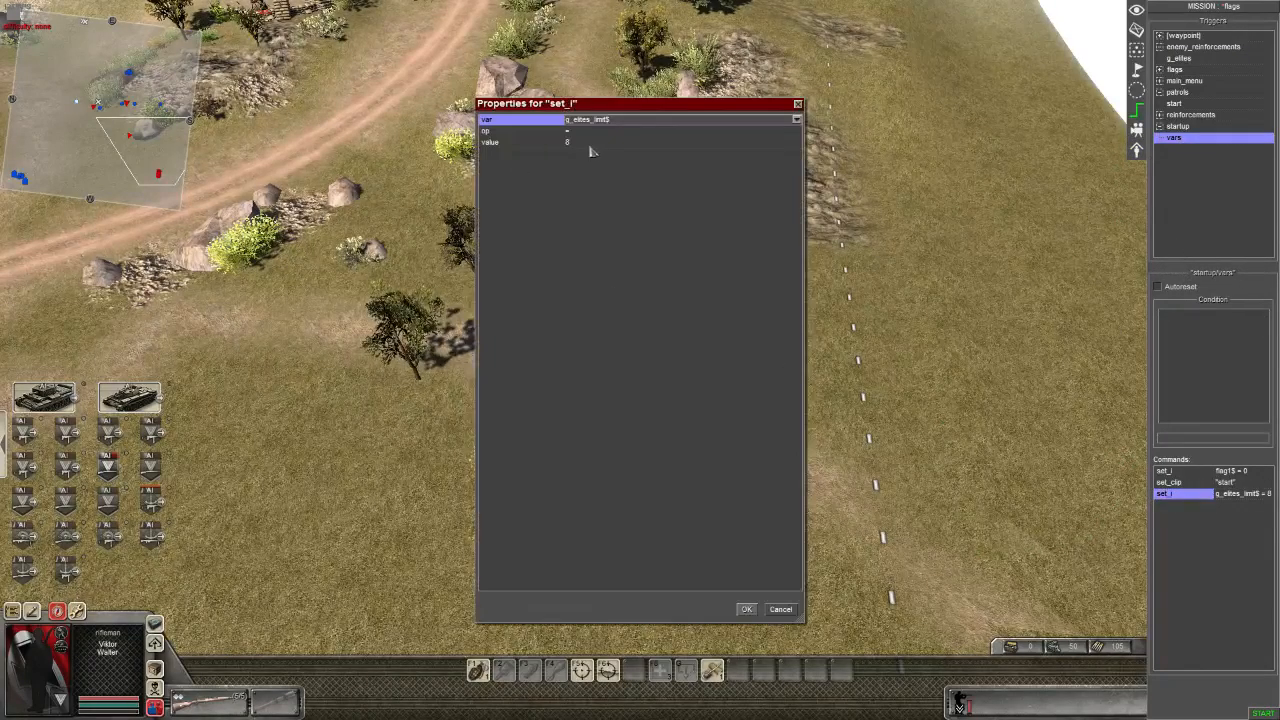
left_click(588, 145)
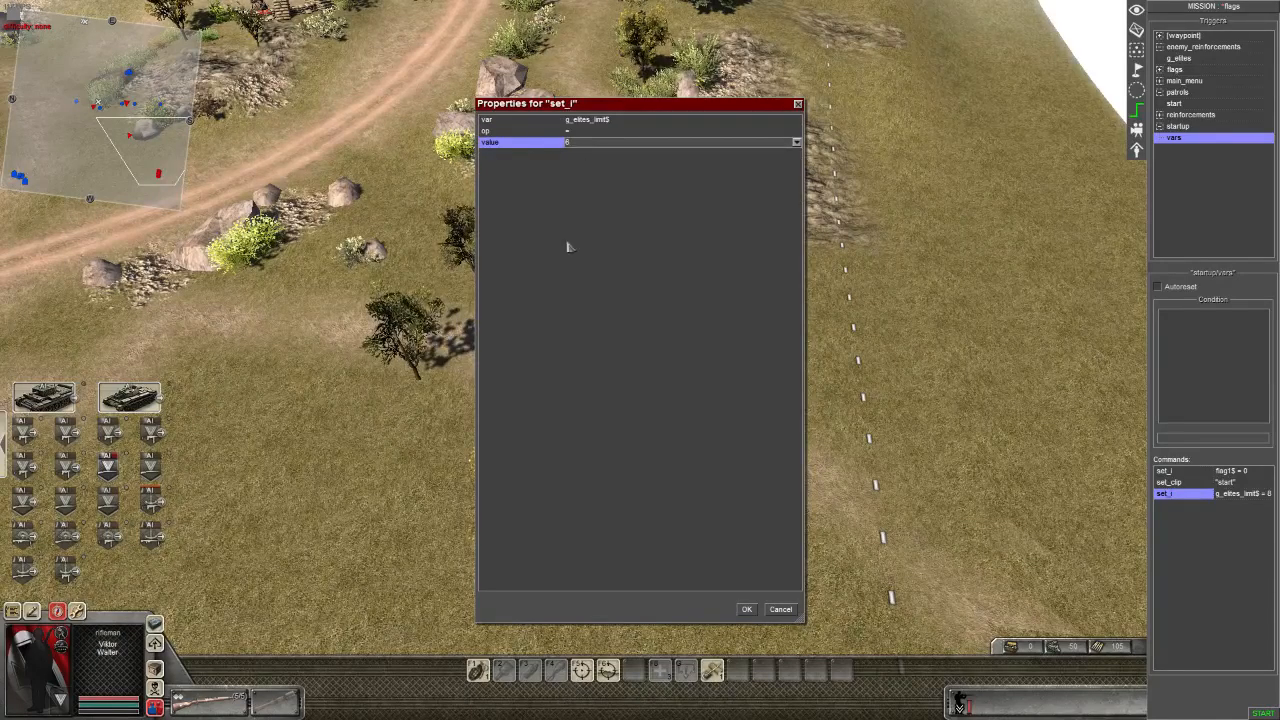
key("Return")
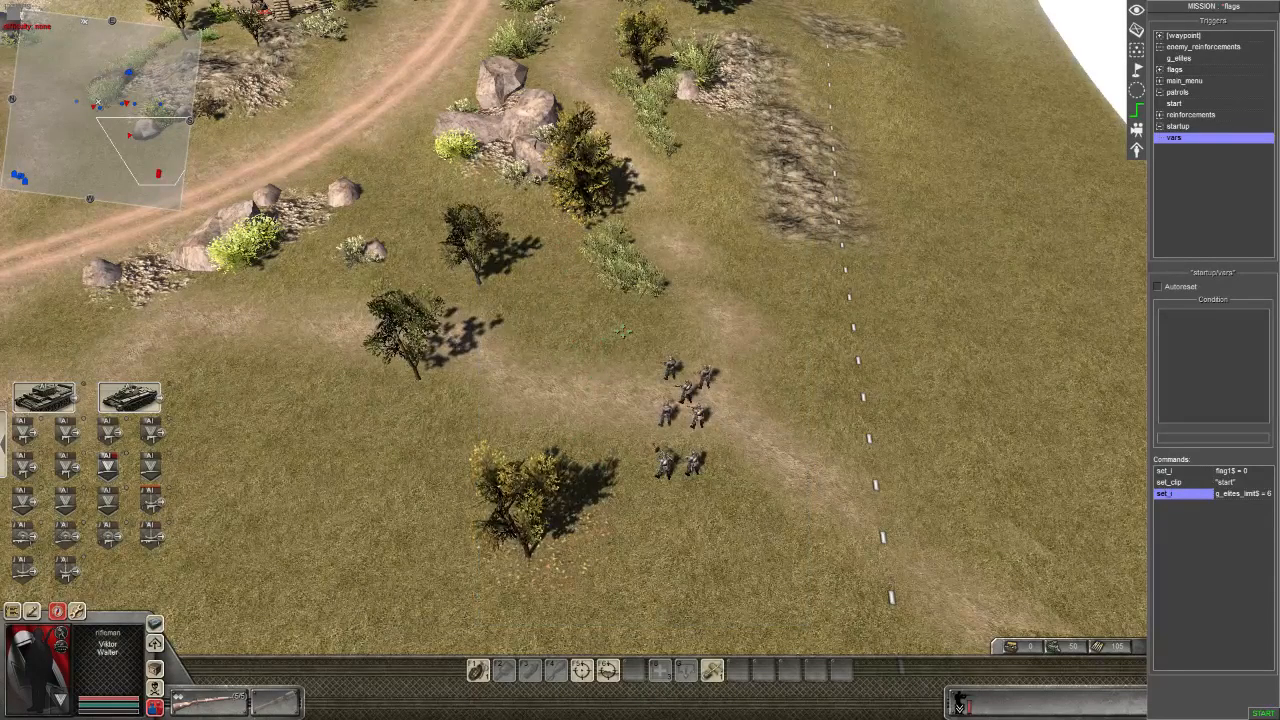
- Review the entities condition of the enemy_reinforcements/g_elites trigger, checking its selector tags and count variable
left_click_drag(623, 315, 731, 505)
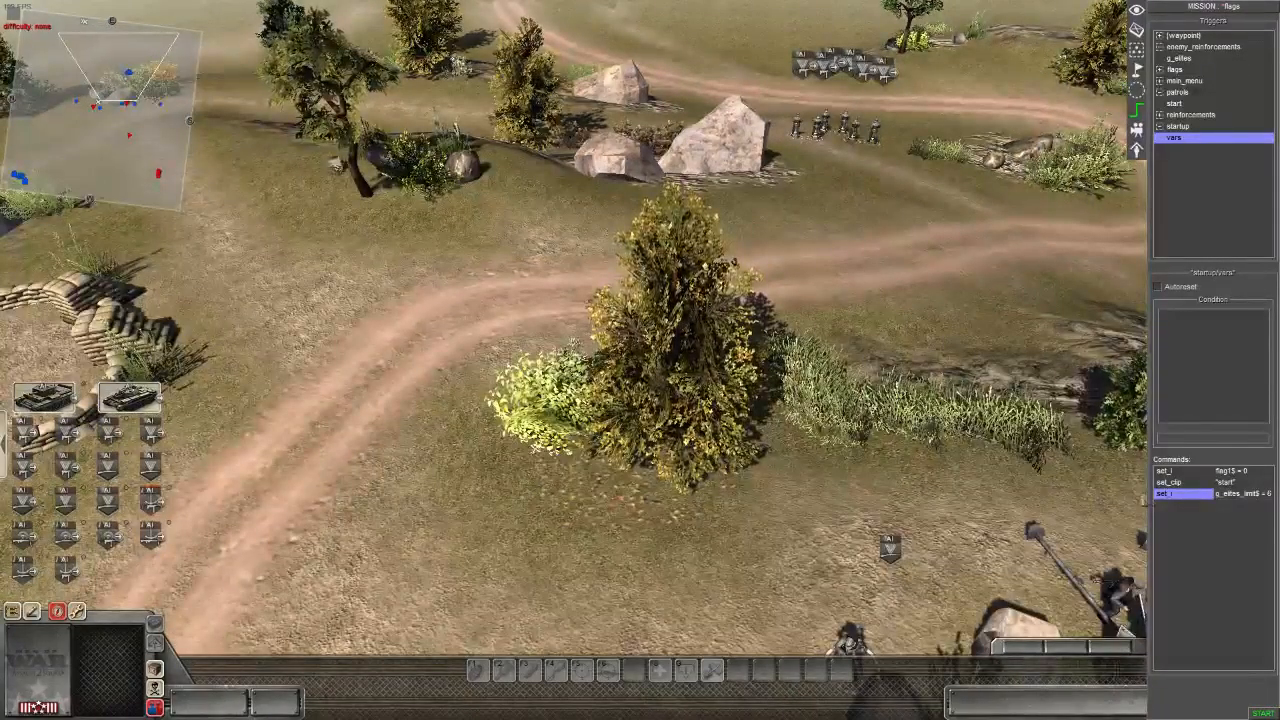
left_click(1180, 58)
double_click(1185, 314)
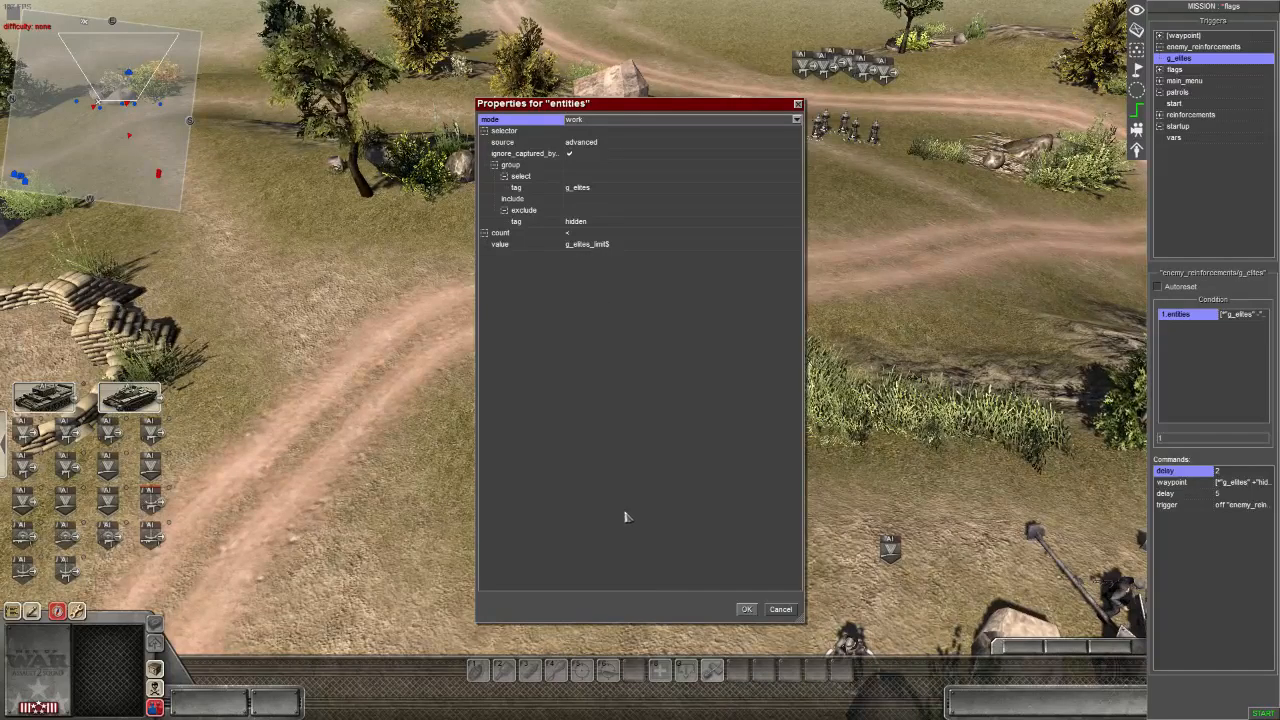
left_click(746, 609)
- Examine the soldiers positioned around the flag's sandbag ring and the nearby squad beside the rocks
scroll(740, 610, "up", 5)
middle_click_drag(662, 449, 534, 392)
key("Up")
key("Up")
key("Down")
key("Left")
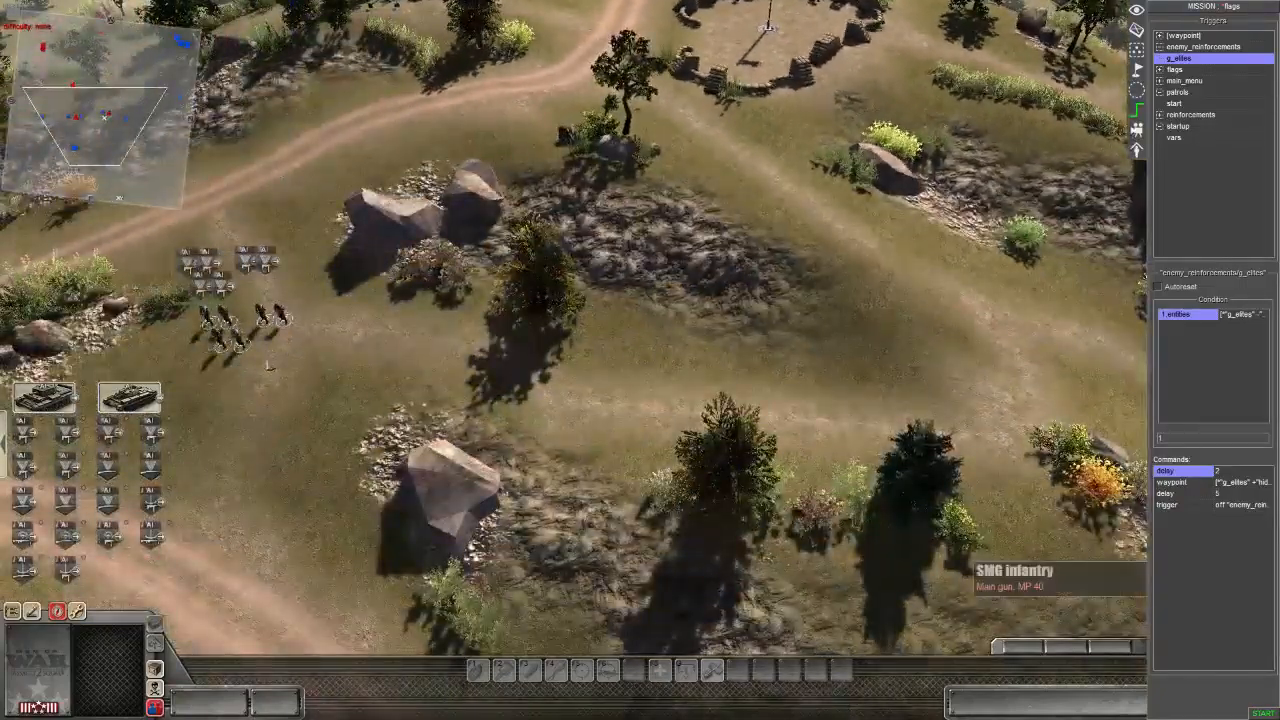
key("Up")
middle_click_drag(440, 318, 626, 226)
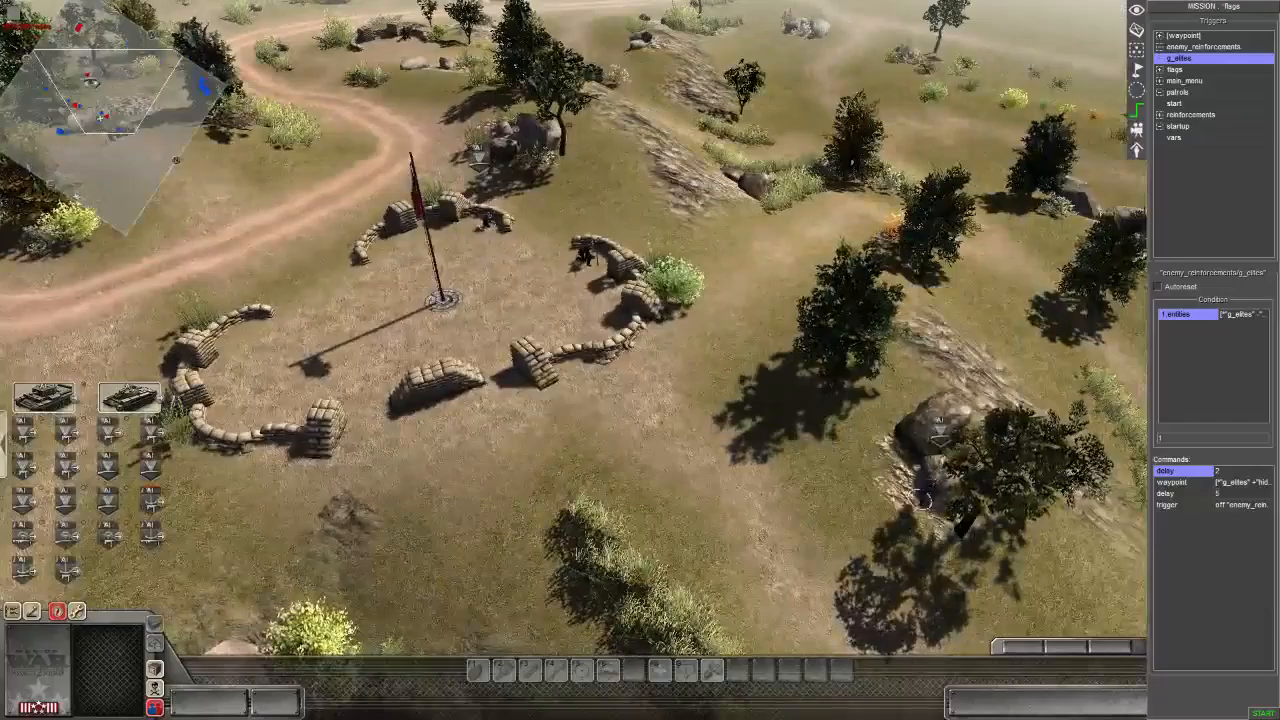
key("Left")
scroll(538, 219, "down", 3)
left_click_drag(540, 207, 702, 310)
key("Down")
key("Right")
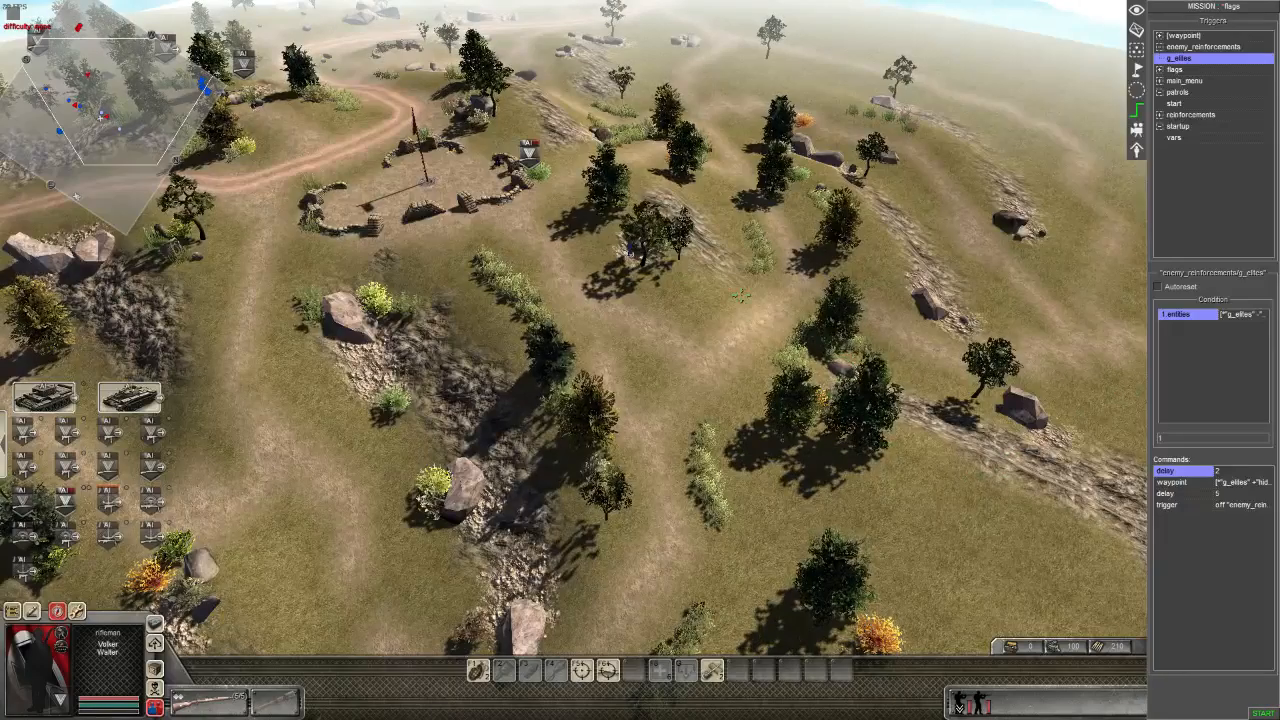
- Select the player 0 soldiers around the flag, including the nearby squad and outlying defenders, and assign them all to player 1
left_click(1136, 30)
left_click_drag(383, 24, 474, 182)
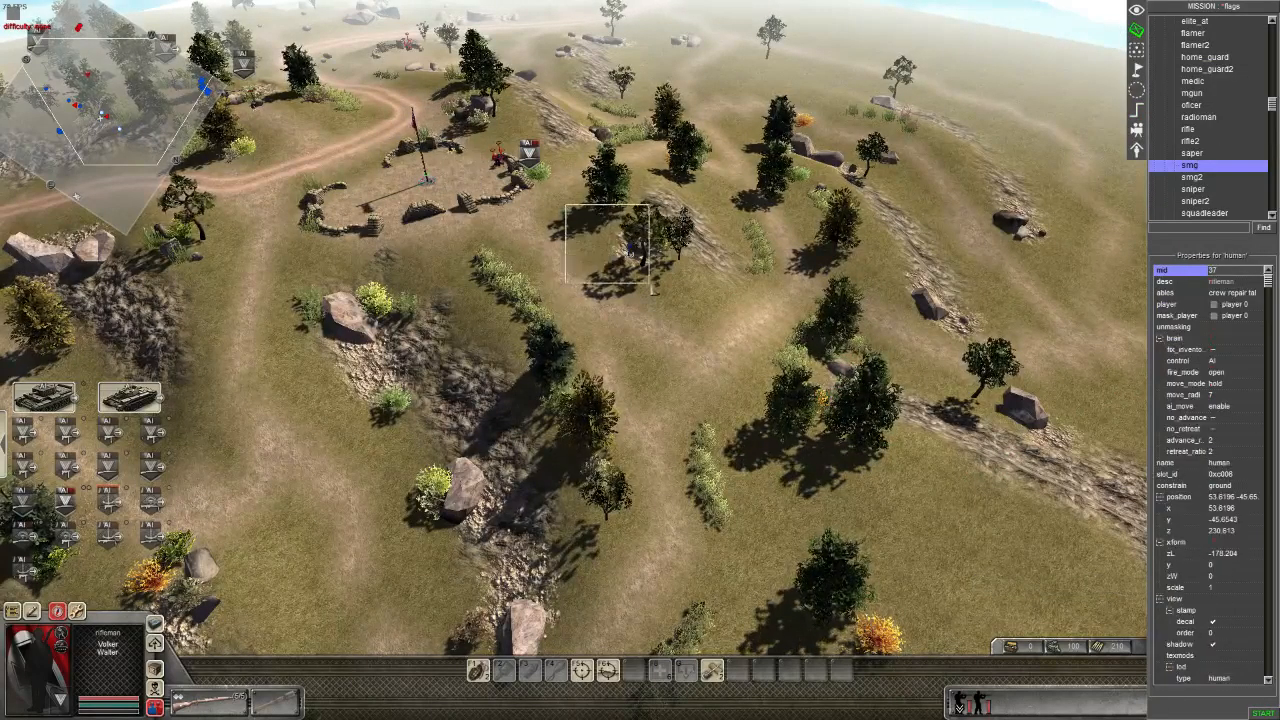
left_click_drag(651, 286, 651, 286, "shift")
middle_click_drag(651, 286, 750, 360)
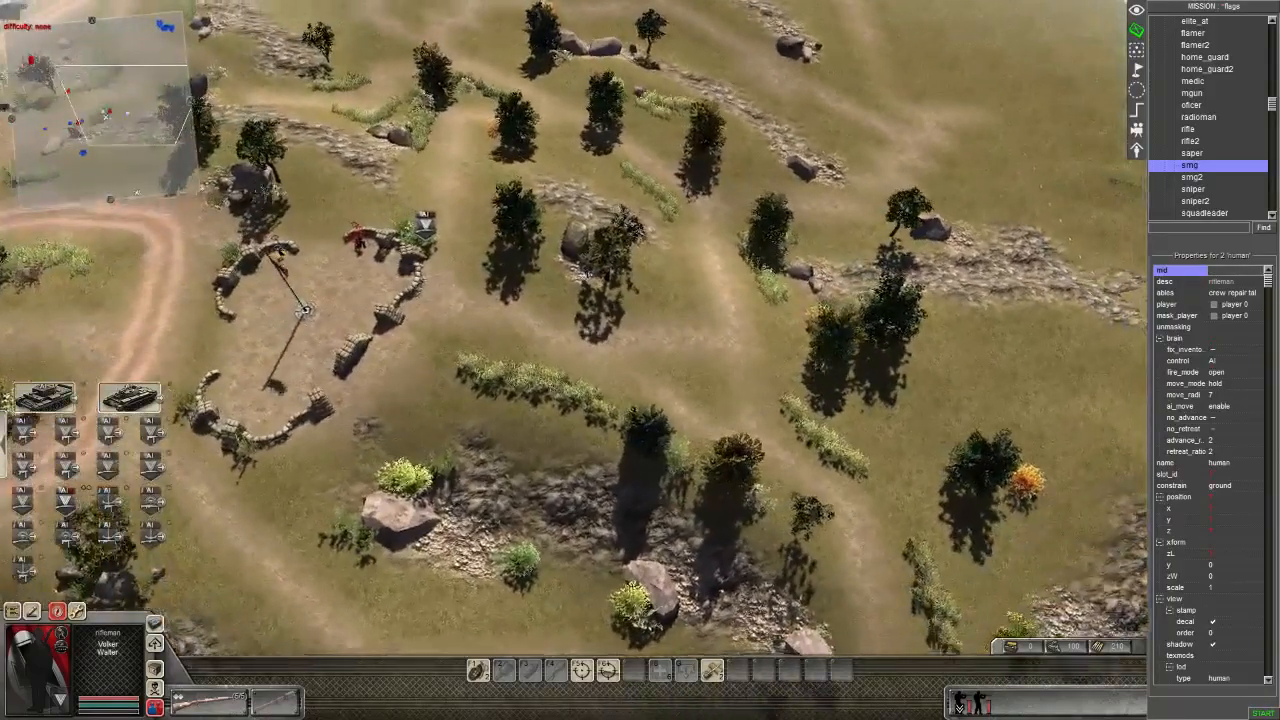
key("Left")
key("Down")
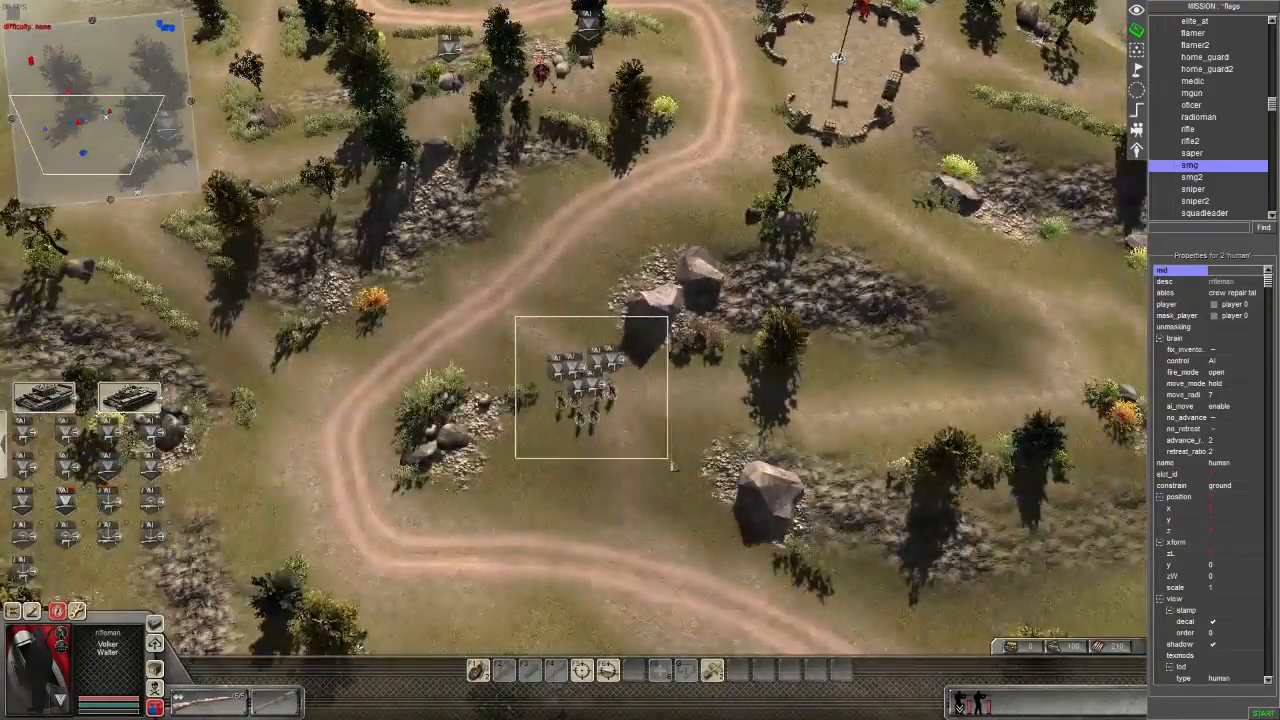
left_click_drag(672, 465, 672, 465)
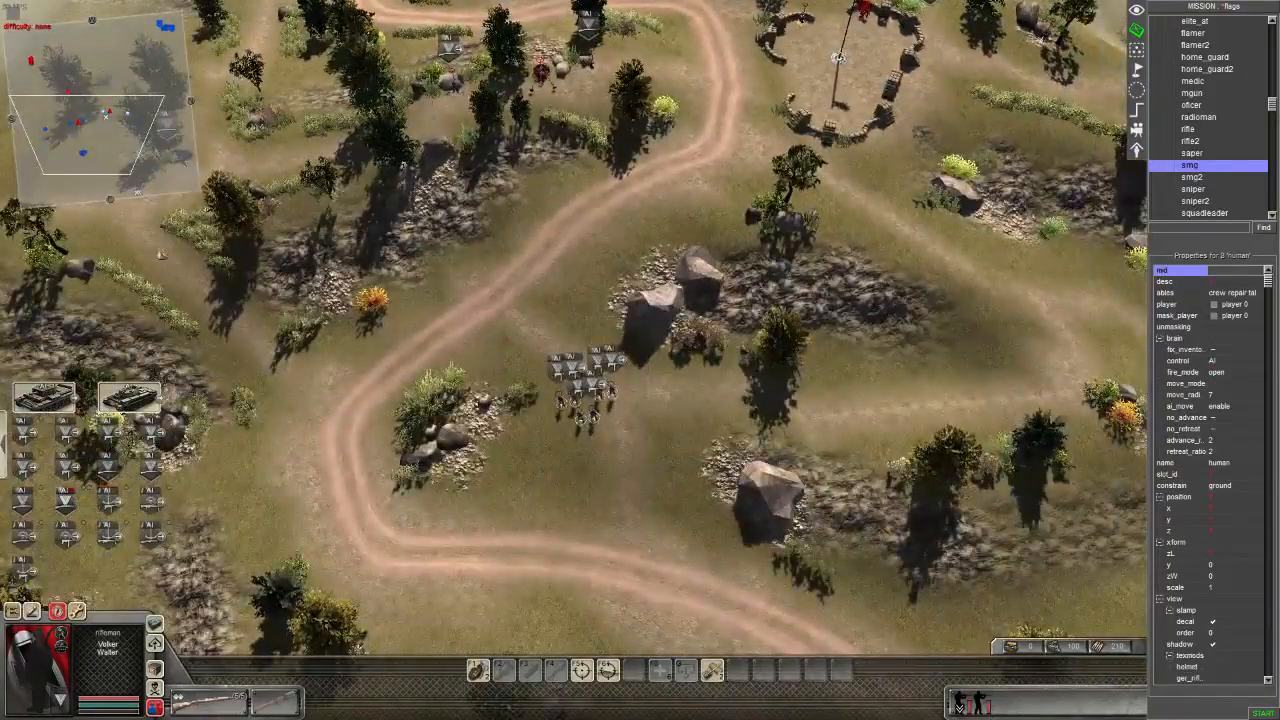
key("Left")
key("Up")
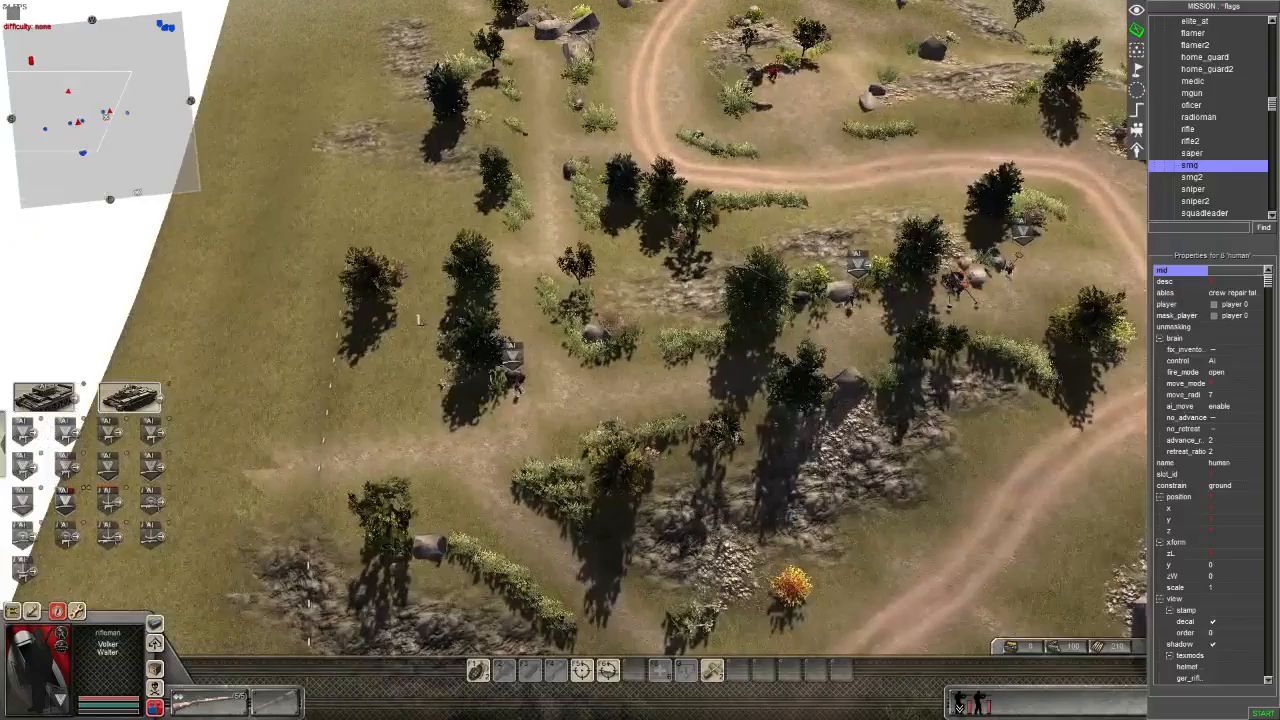
left_click_drag(420, 320, 549, 410, "shift")
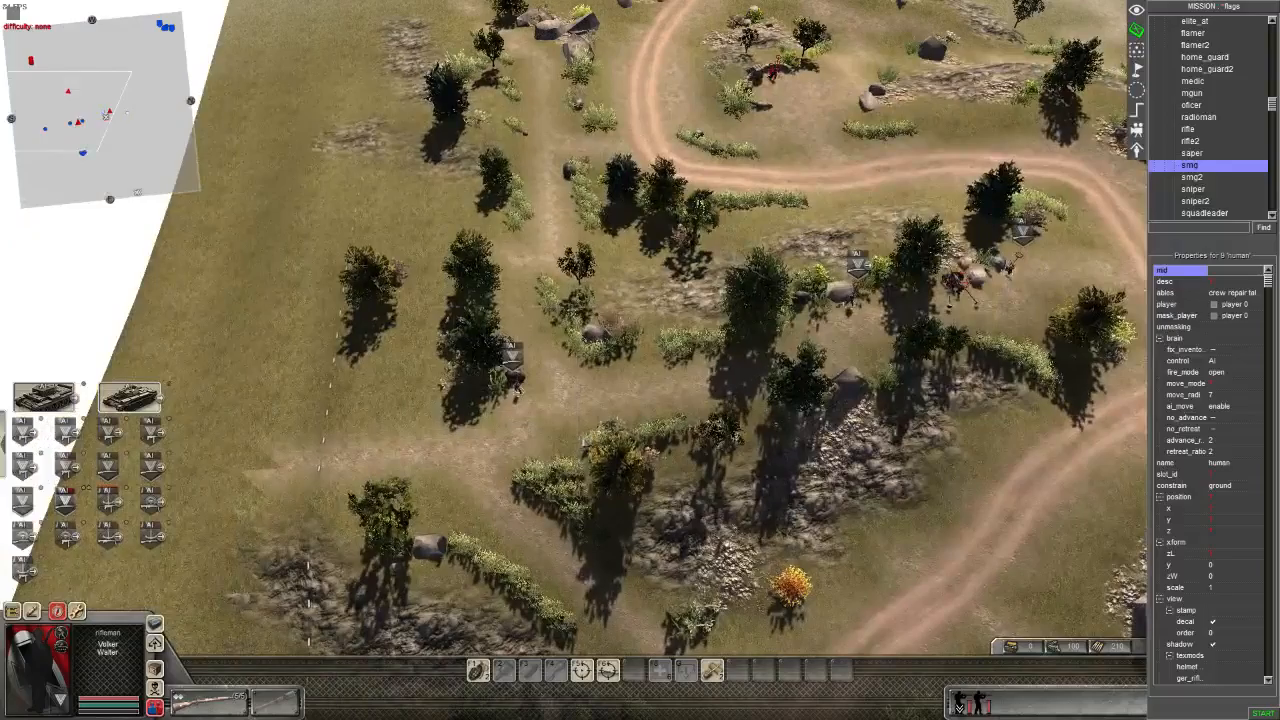
key("Right")
left_click_drag(630, 230, 848, 320, "shift")
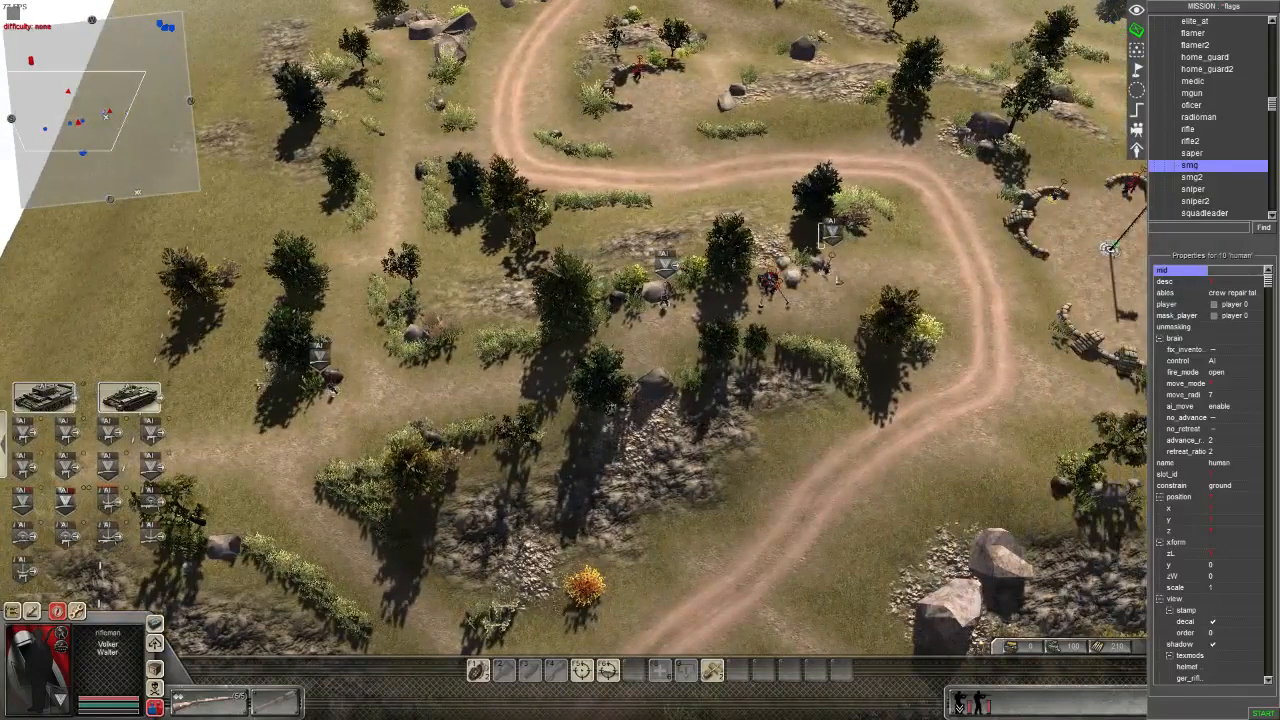
left_click(922, 344, "shift")
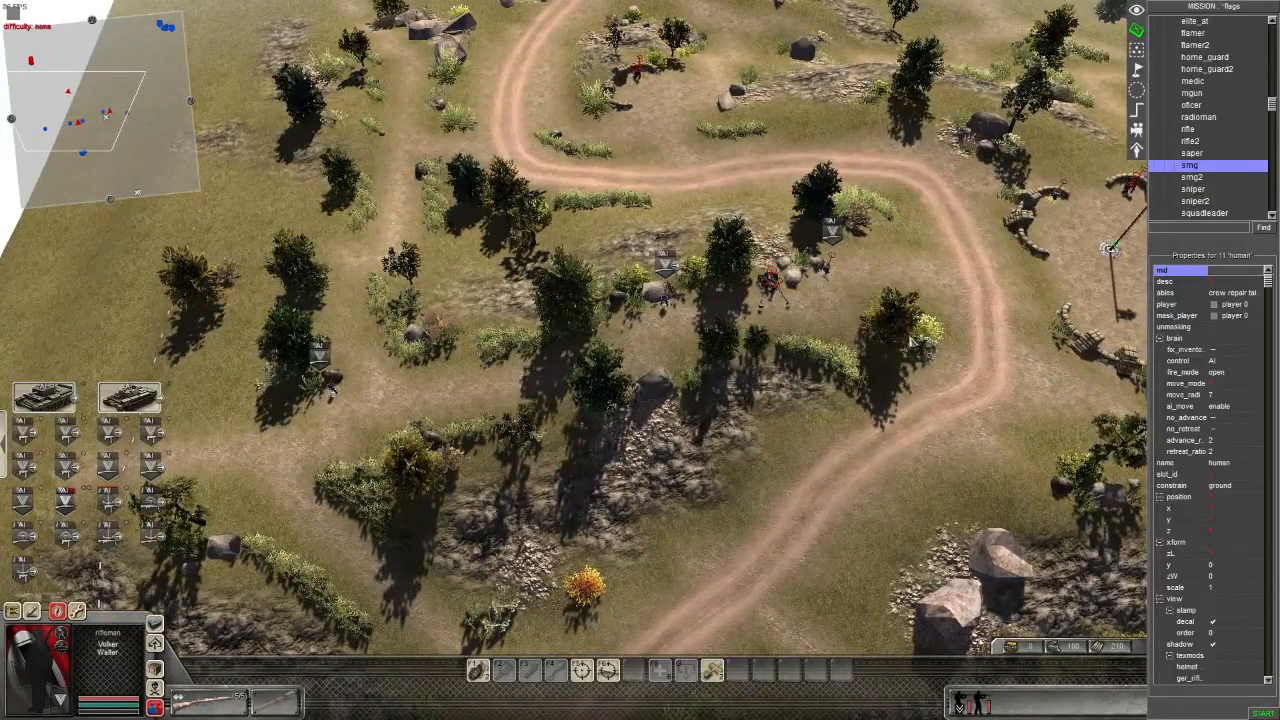
left_click(1234, 306)
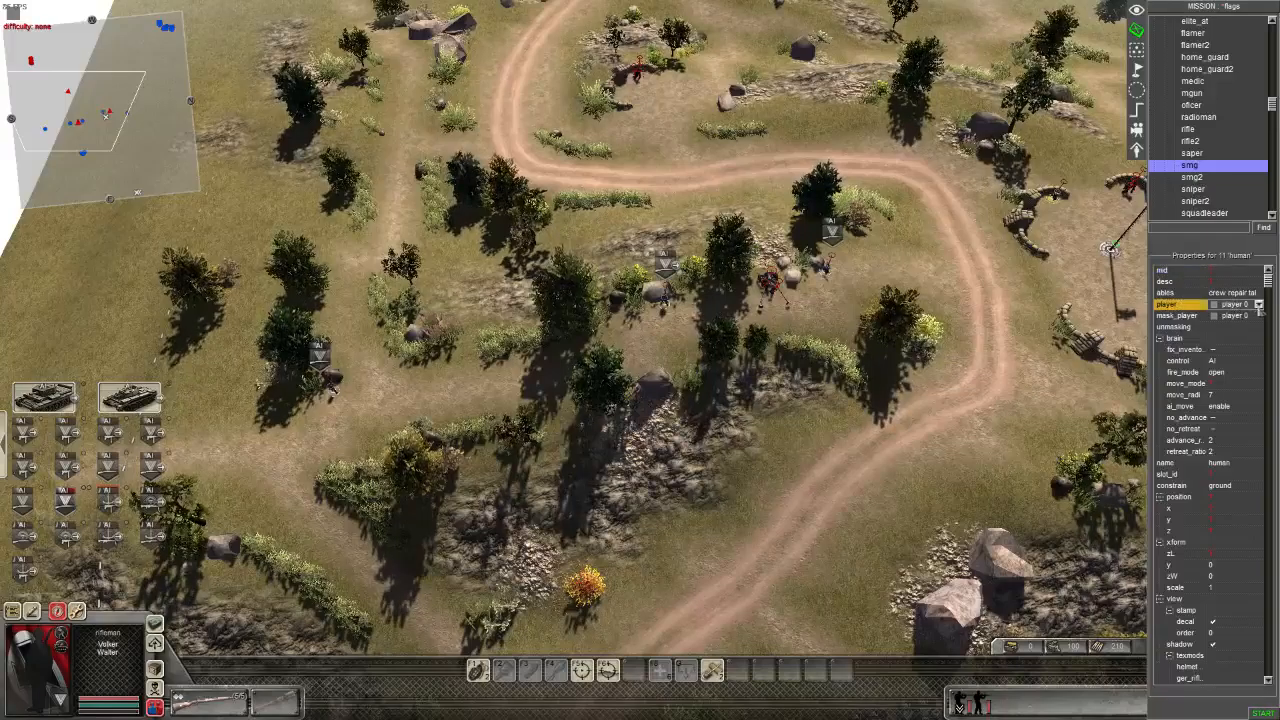
left_click(1259, 304)
left_click(1238, 338)
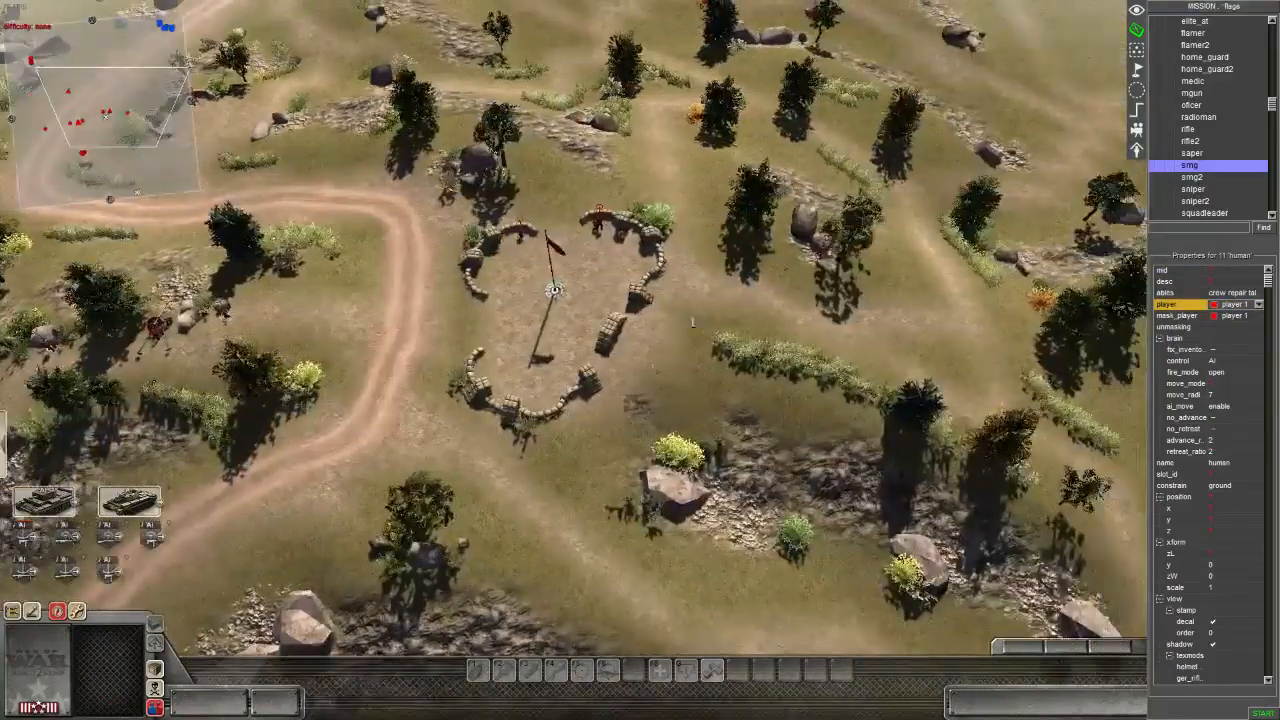
- Start the mission and follow the enemy squads as they advance along the road and past the rocks
middle_click_drag(800, 350, 560, 290)
scroll(176, 163, "down", 1)
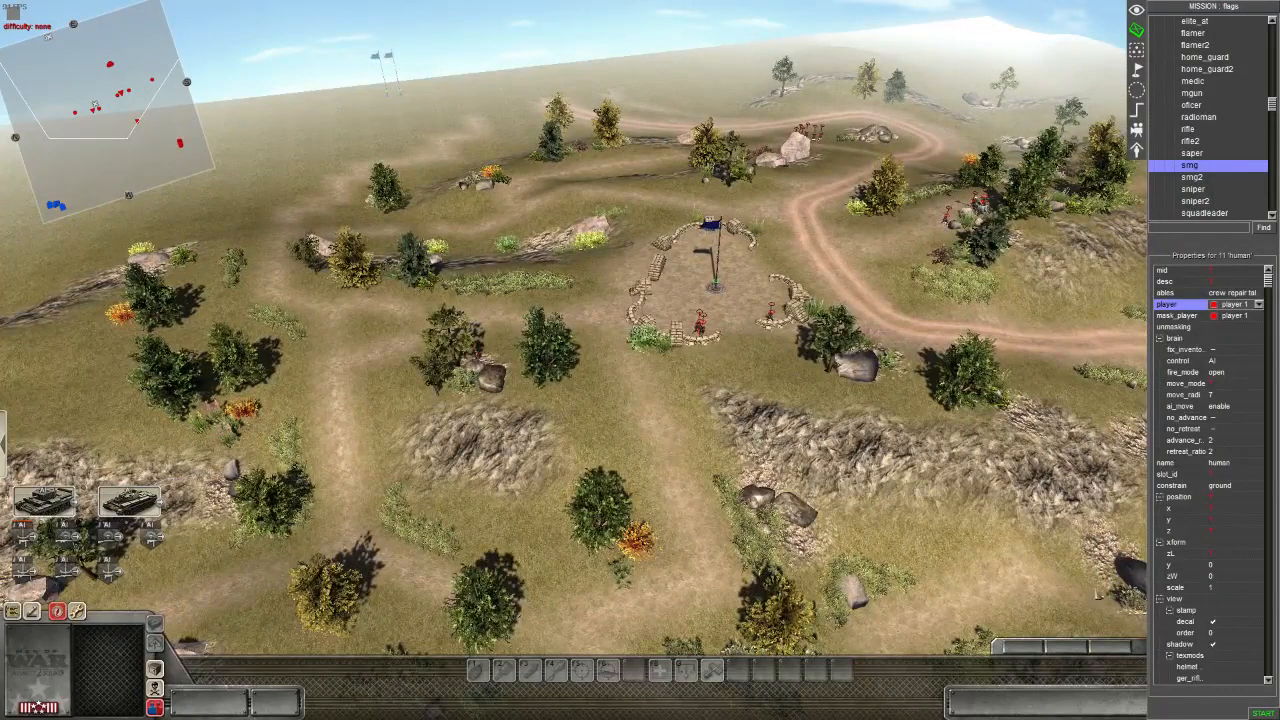
left_click(1264, 713)
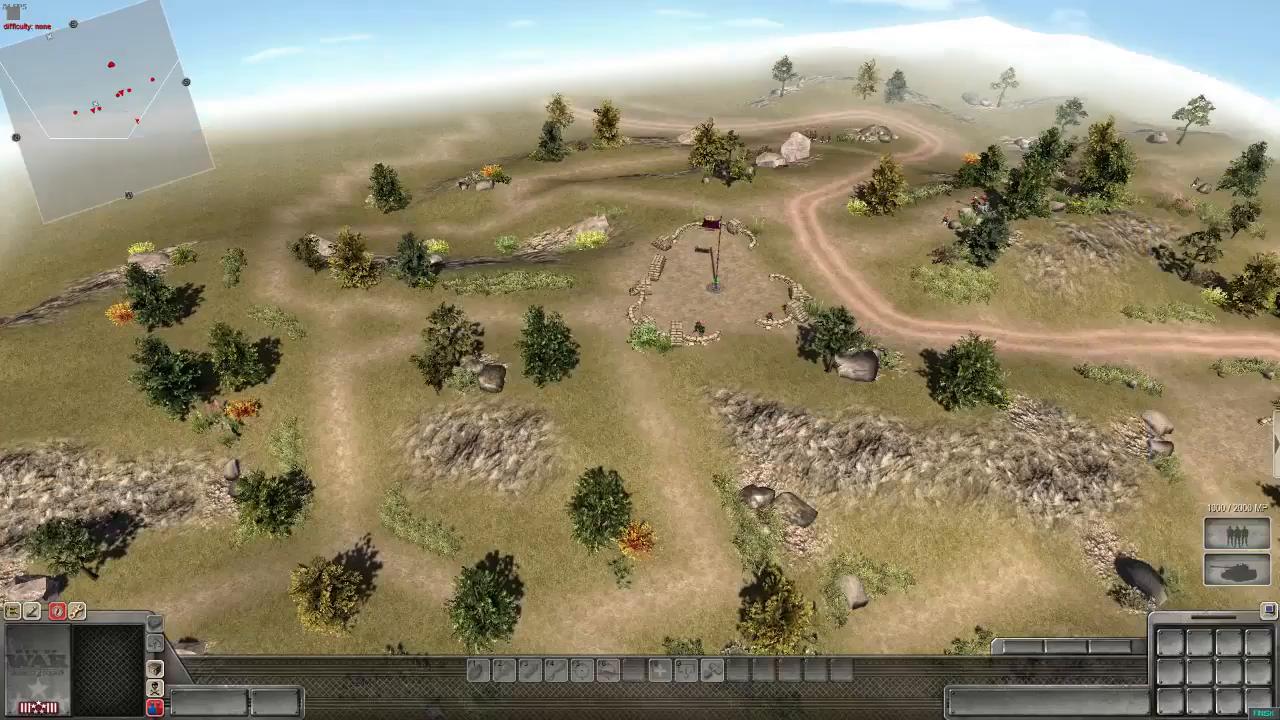
scroll(696, 450, "up", 5)
scroll(696, 450, "down", 2)
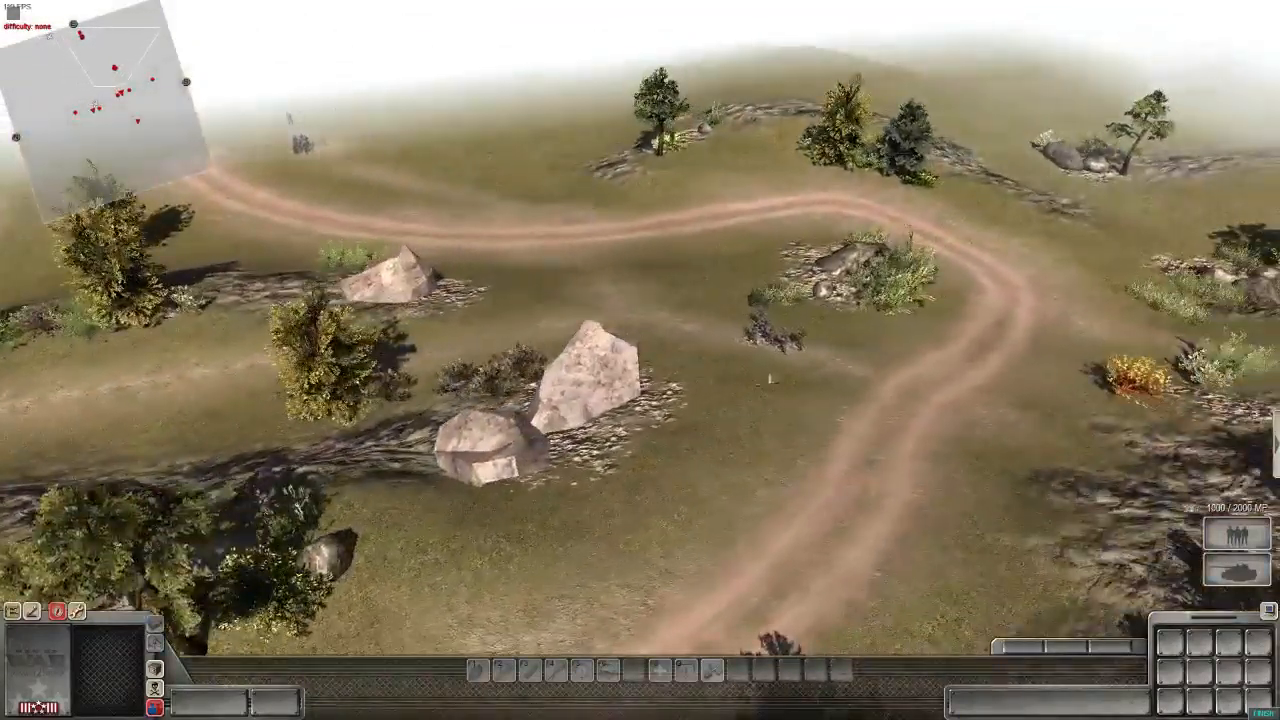
middle_click_drag(766, 377, 600, 377)
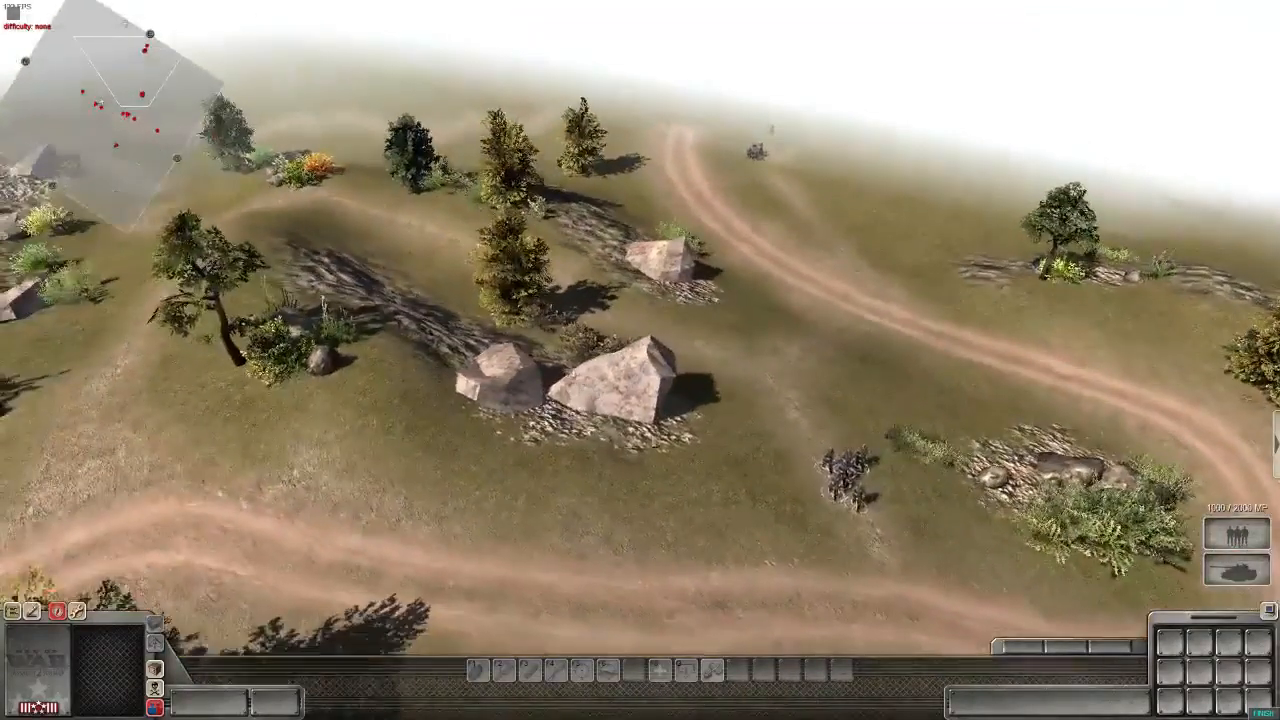
middle_click_drag(742, 551, 626, 519)
middle_click_drag(718, 580, 626, 553)
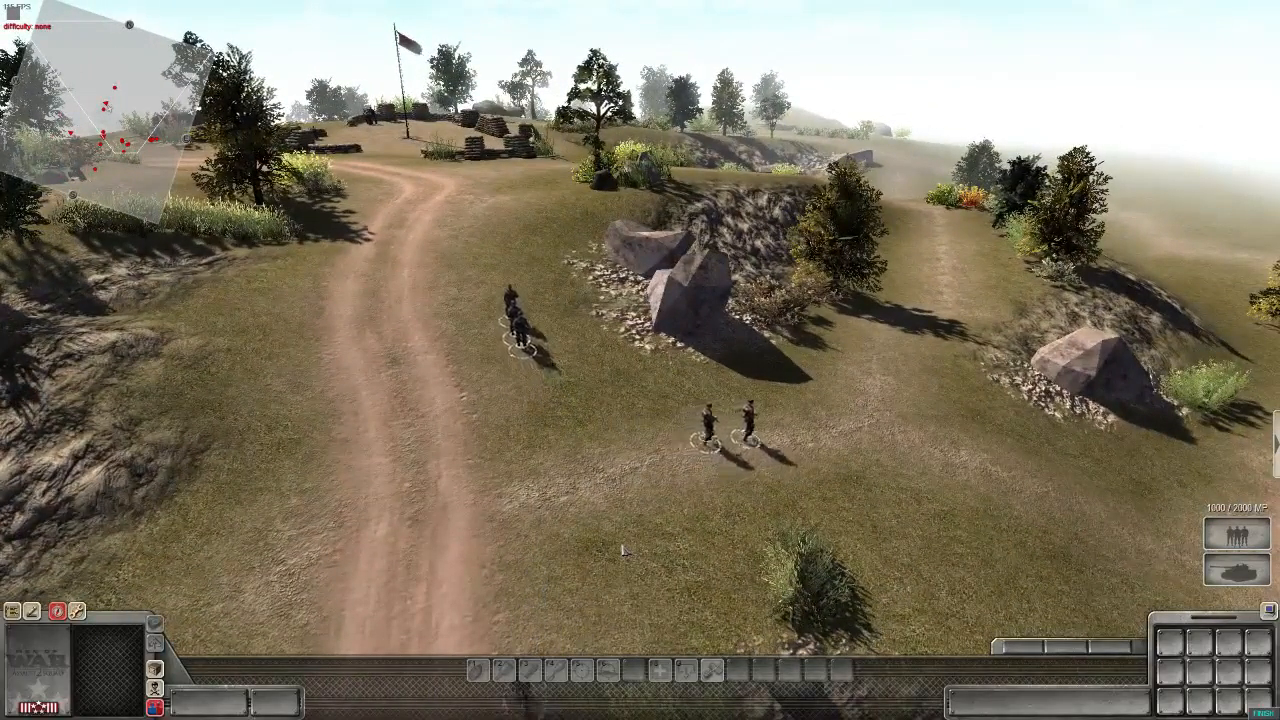
middle_click_drag(641, 450, 1010, 558)
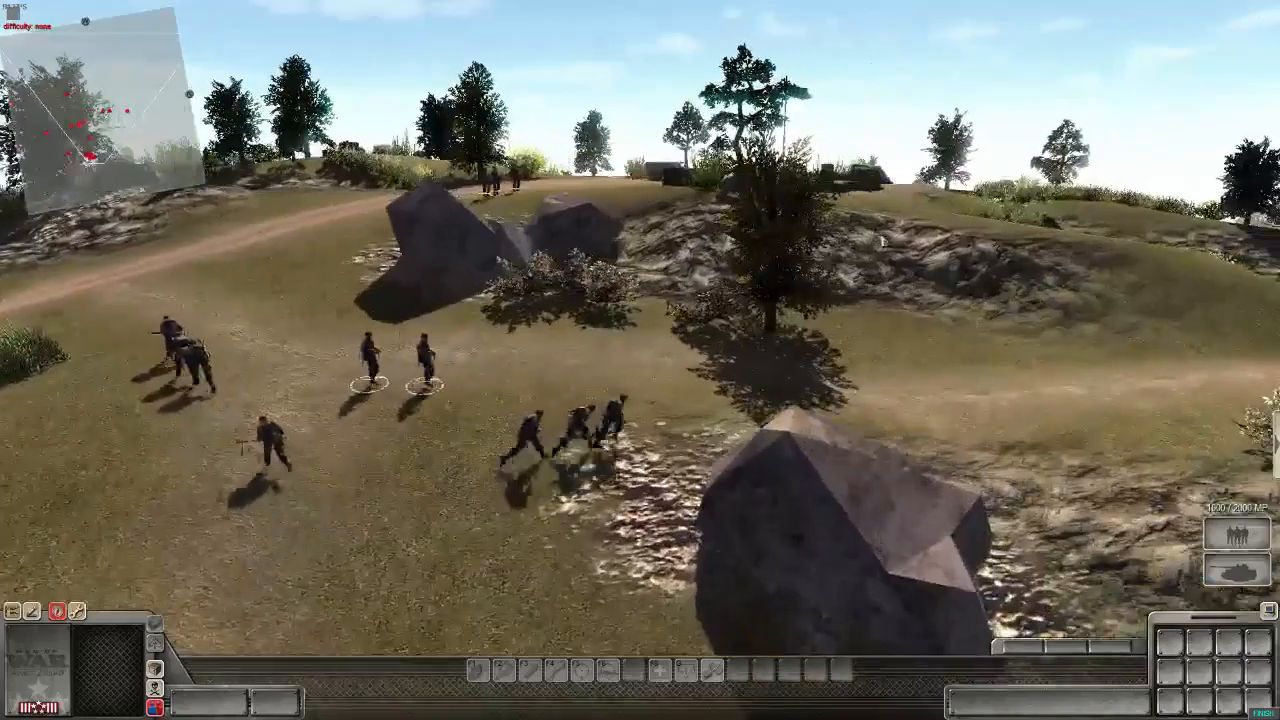
- Observe the units moving around the flag's sandbag ring while the mission runs
key("Up")
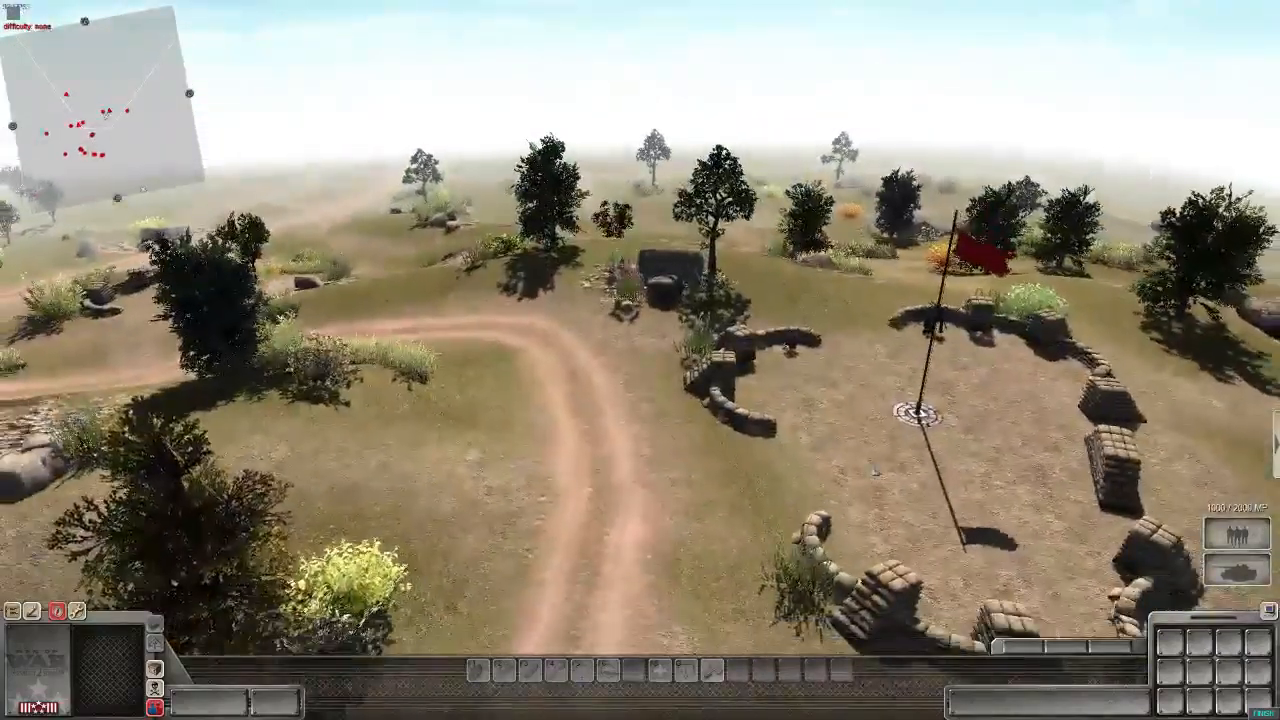
middle_click_drag(875, 471, 375, 393)
scroll(640, 360, "down", 3)
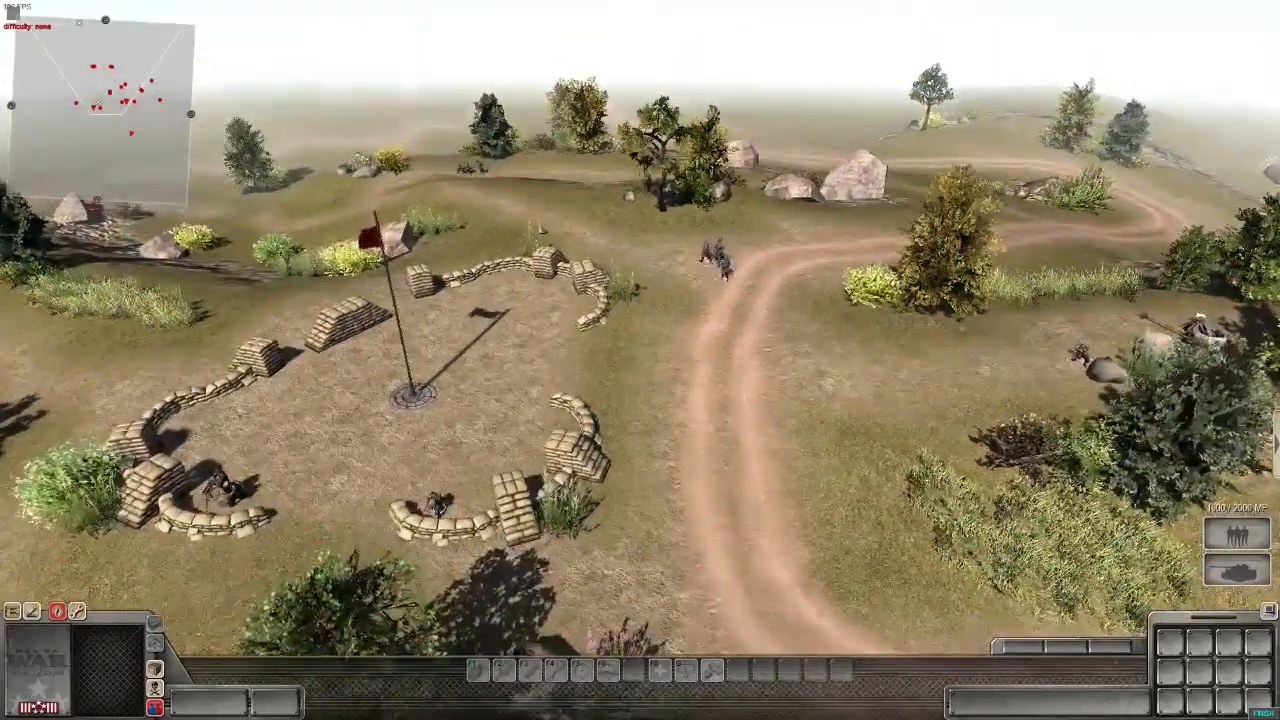
middle_click_drag(637, 344, 762, 337)
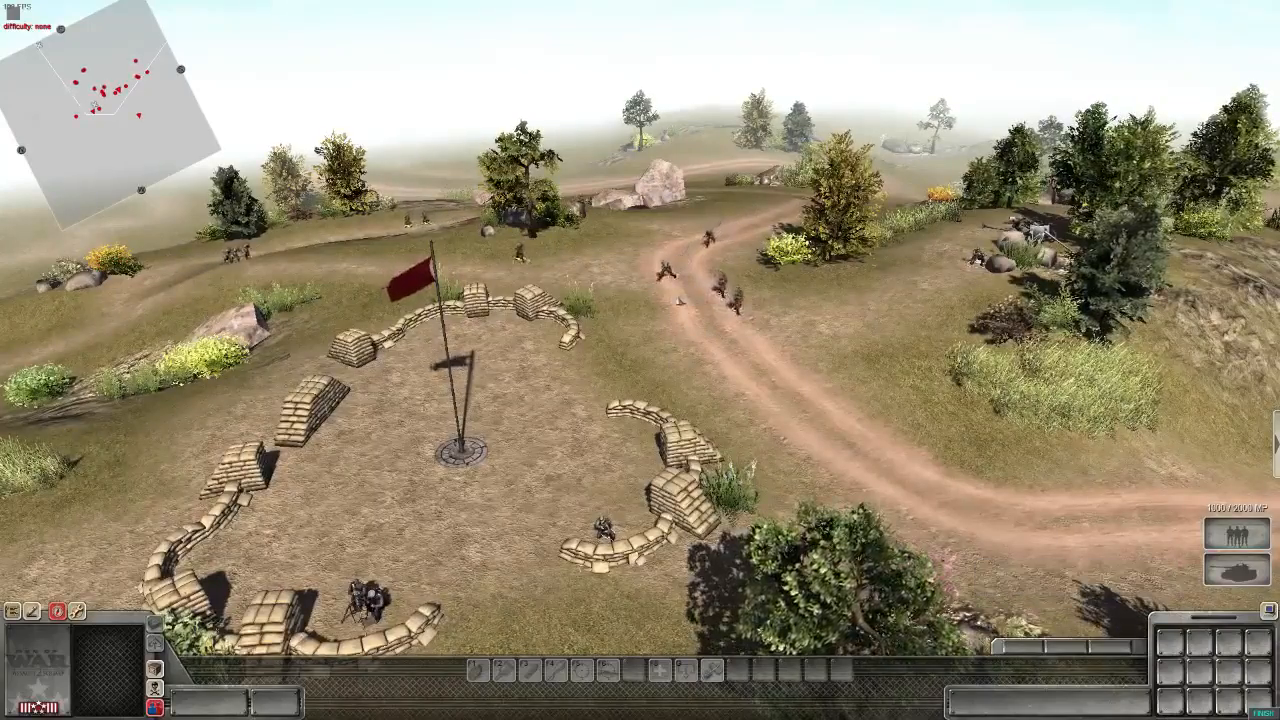
- Apply the multi_09 environment preset to the map
key("Down")
key("Right")
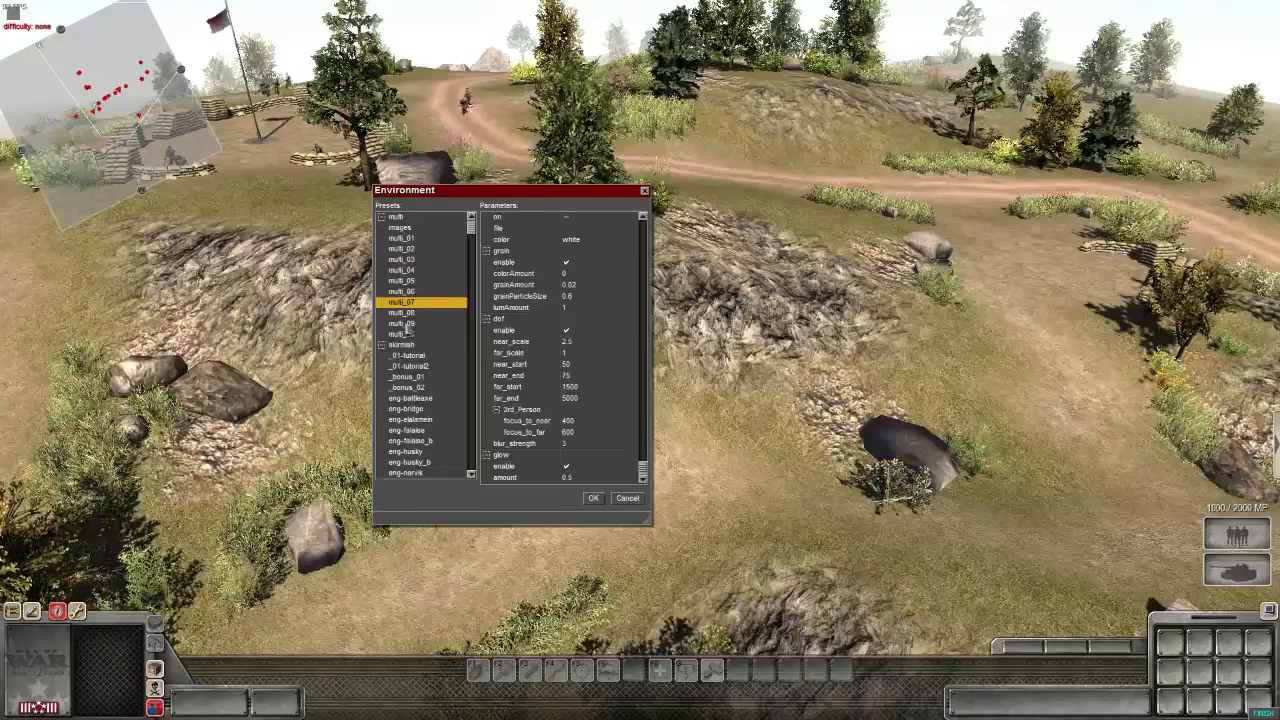
left_click(402, 334)
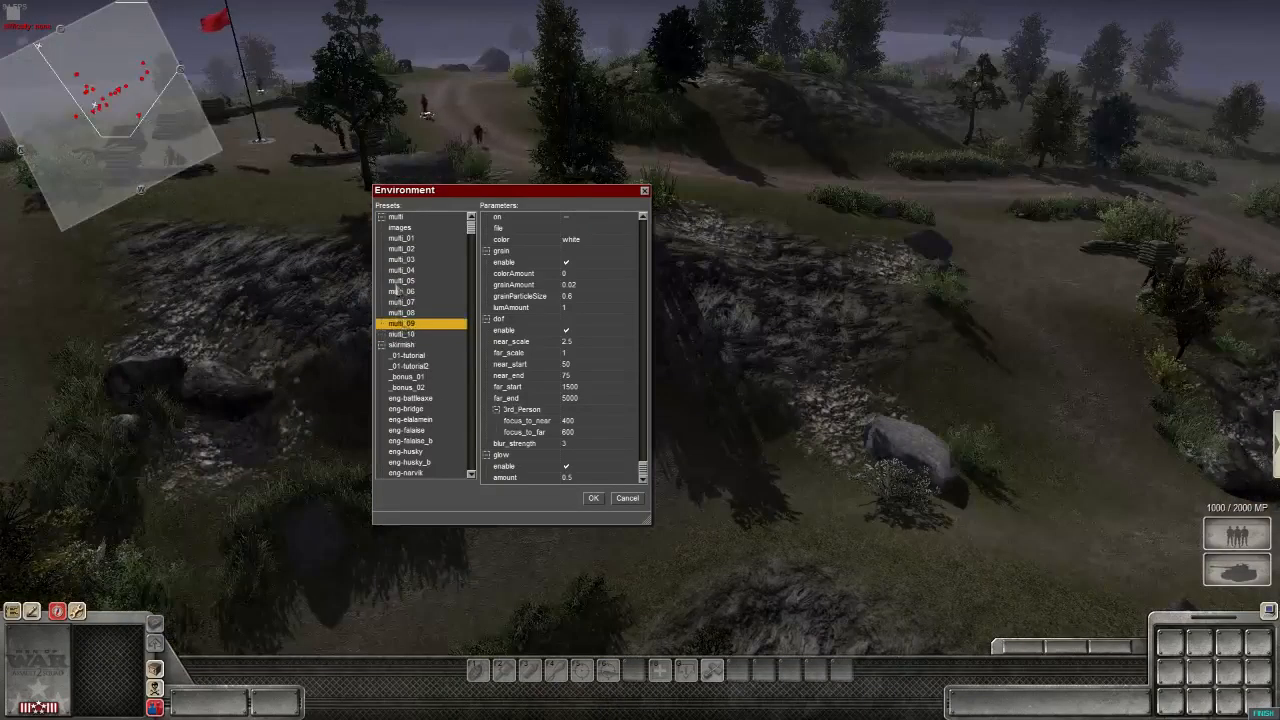
key("Up")
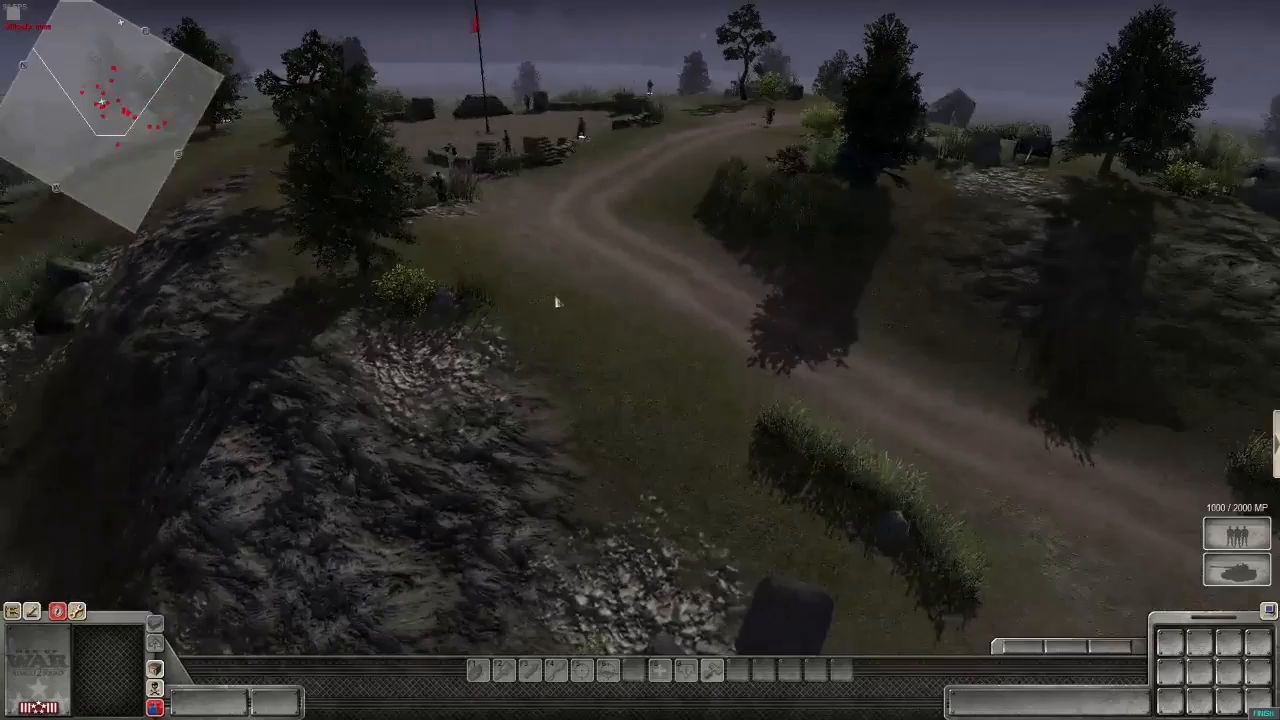
- Examine the flag position, hillsides and patrolling soldiers under the dark, foggy environment
key("Up")
middle_click_drag(598, 298, 412, 297)
key("Up")
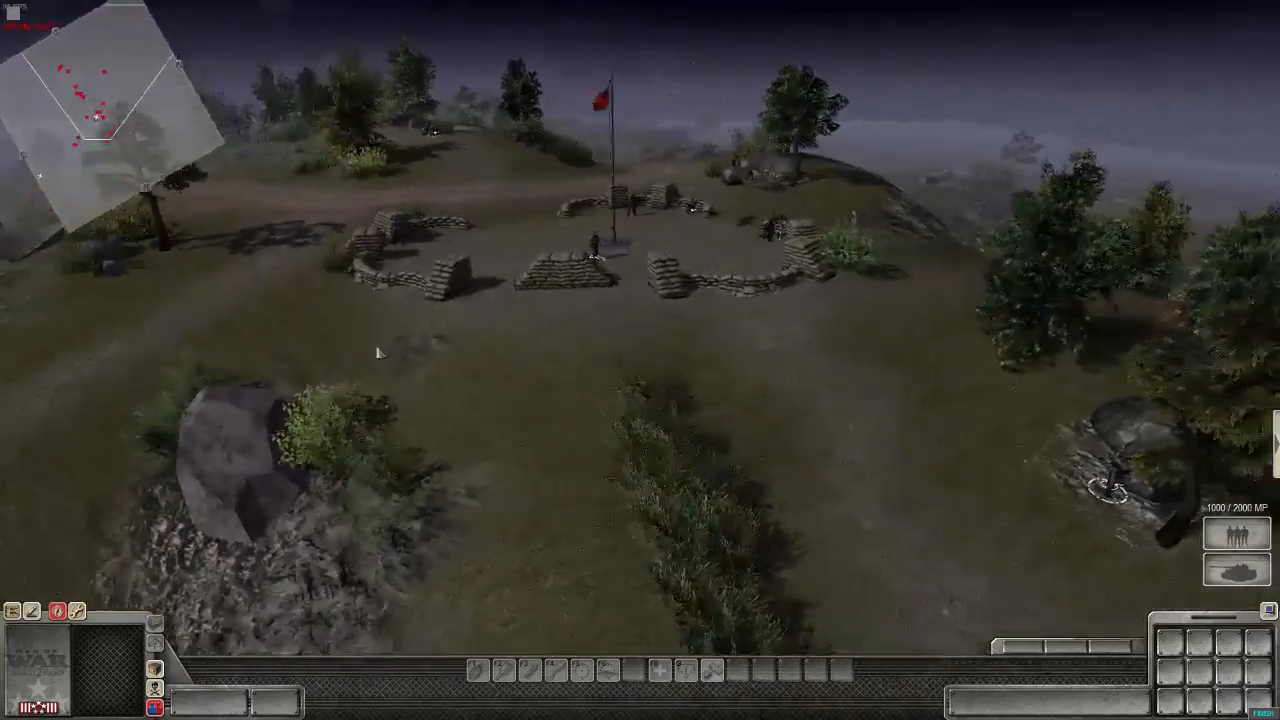
key("Right")
key("Down")
middle_click_drag(590, 430, 385, 424)
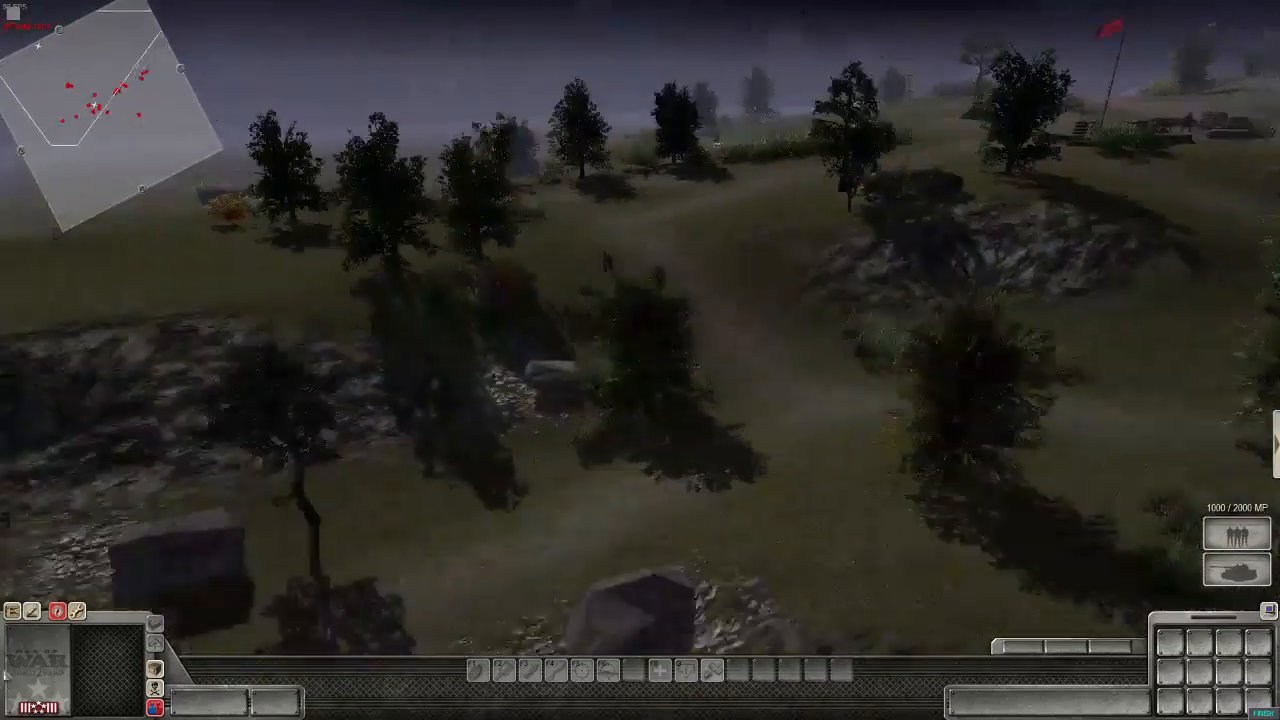
middle_click_drag(260, 552, 428, 516)
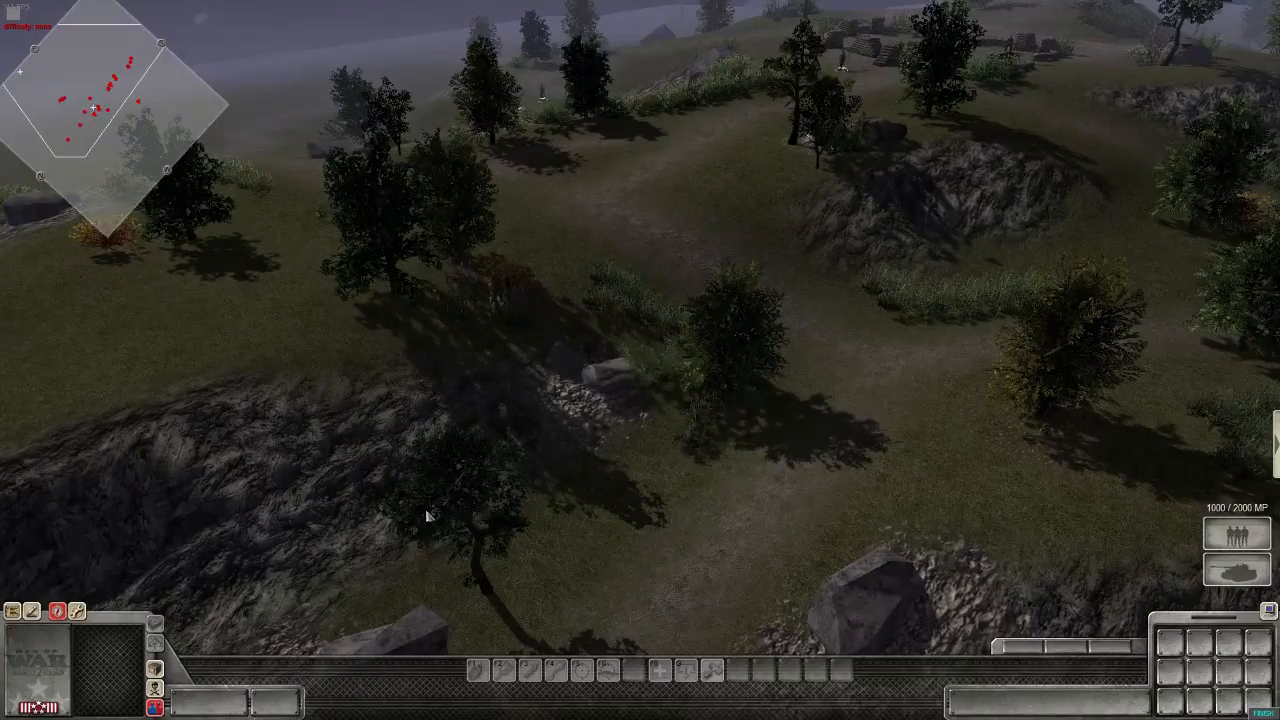
middle_click_drag(426, 516, 420, 255)
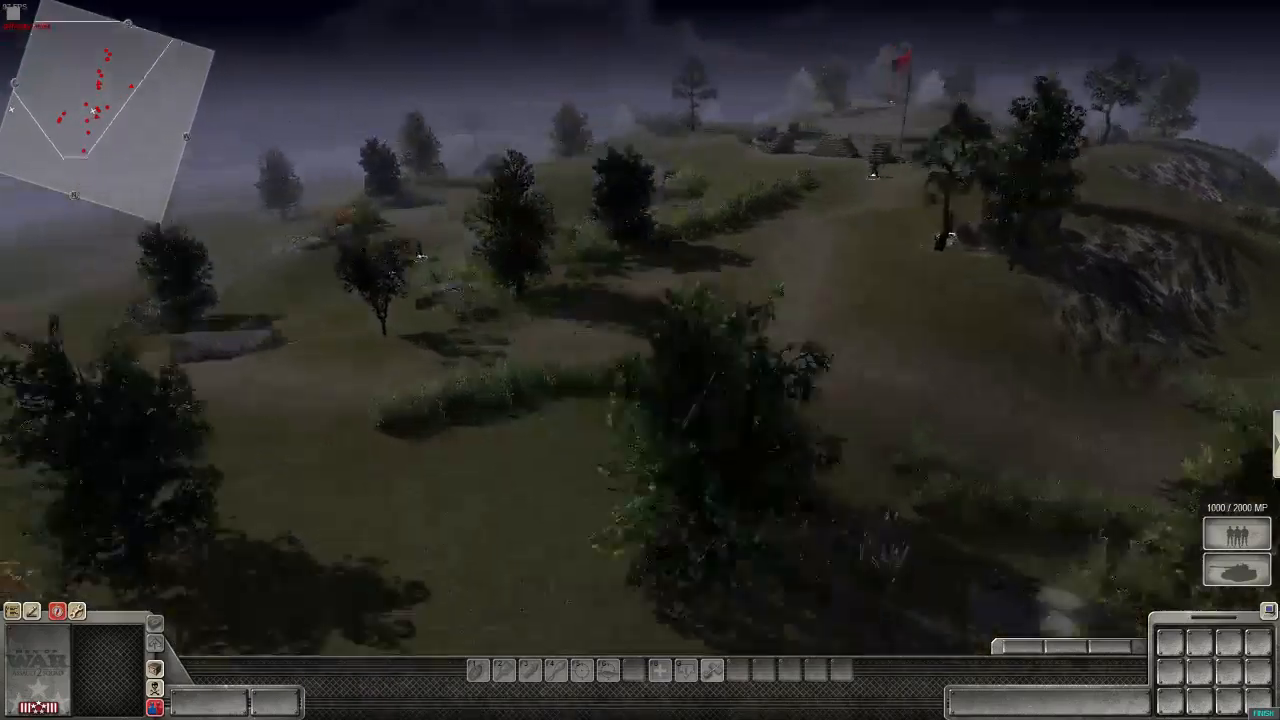
key("Up")
key("Left")
- Show the waypoints of the patrols group in the mission editor and examine the patrol routes around the flag
key("F2")
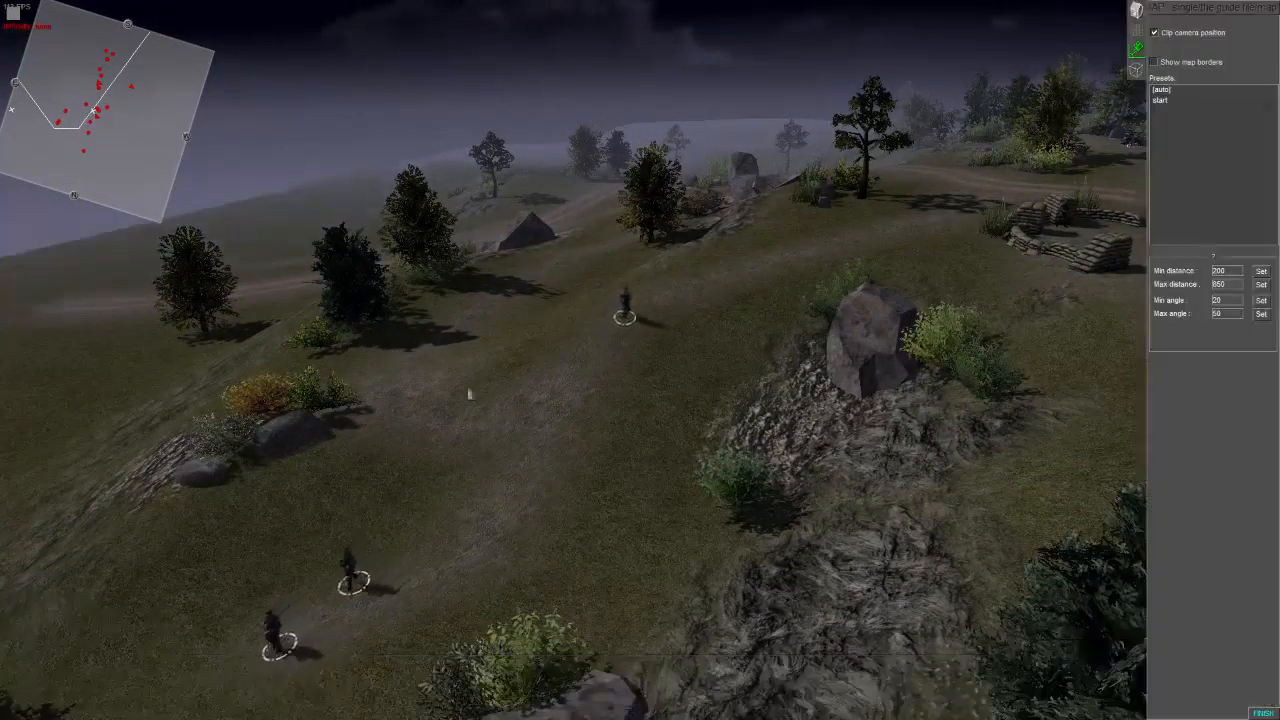
key("F3")
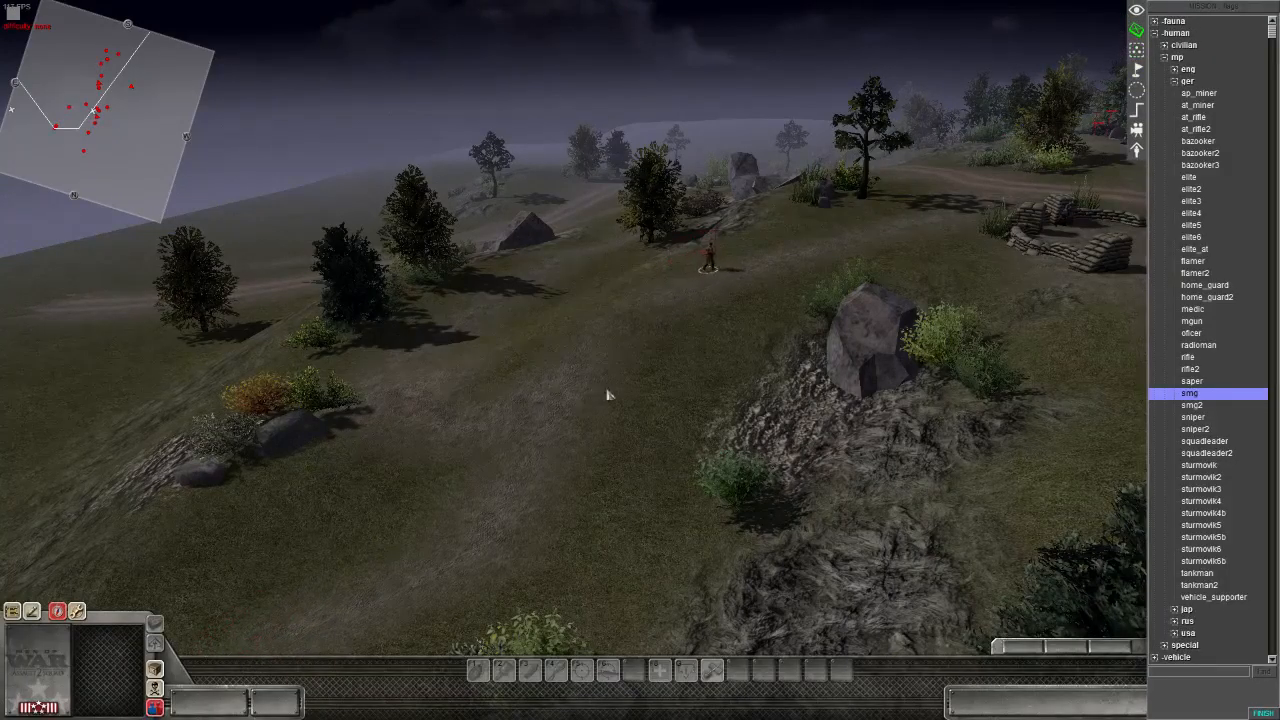
key("Right")
key("Up")
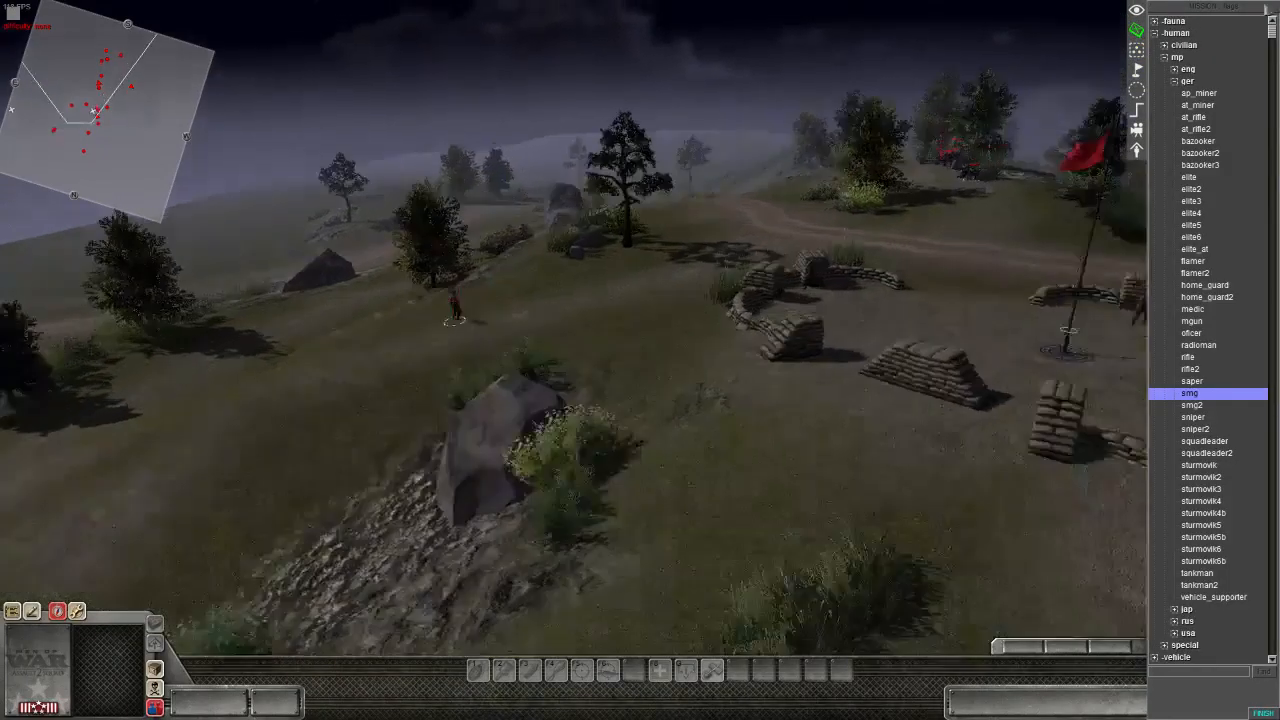
key("F1")
key("F2")
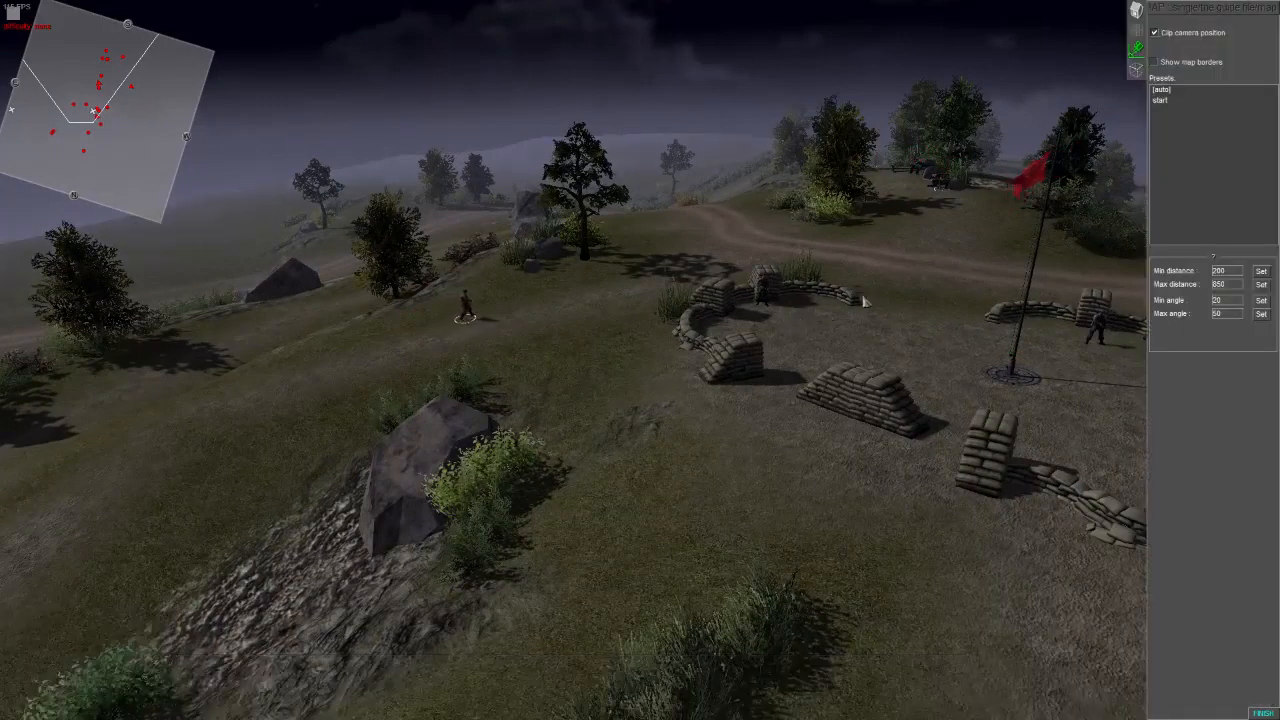
key("F3")
left_click(1137, 70)
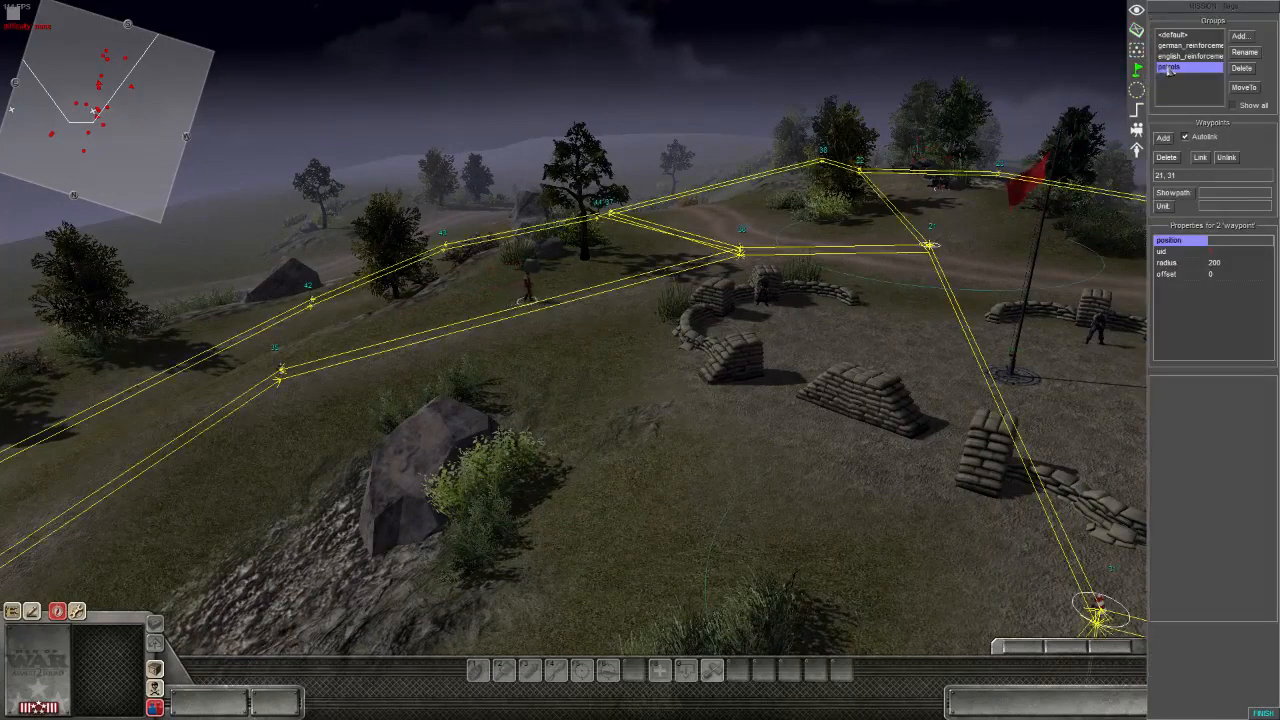
middle_click_drag(822, 363, 320, 360)
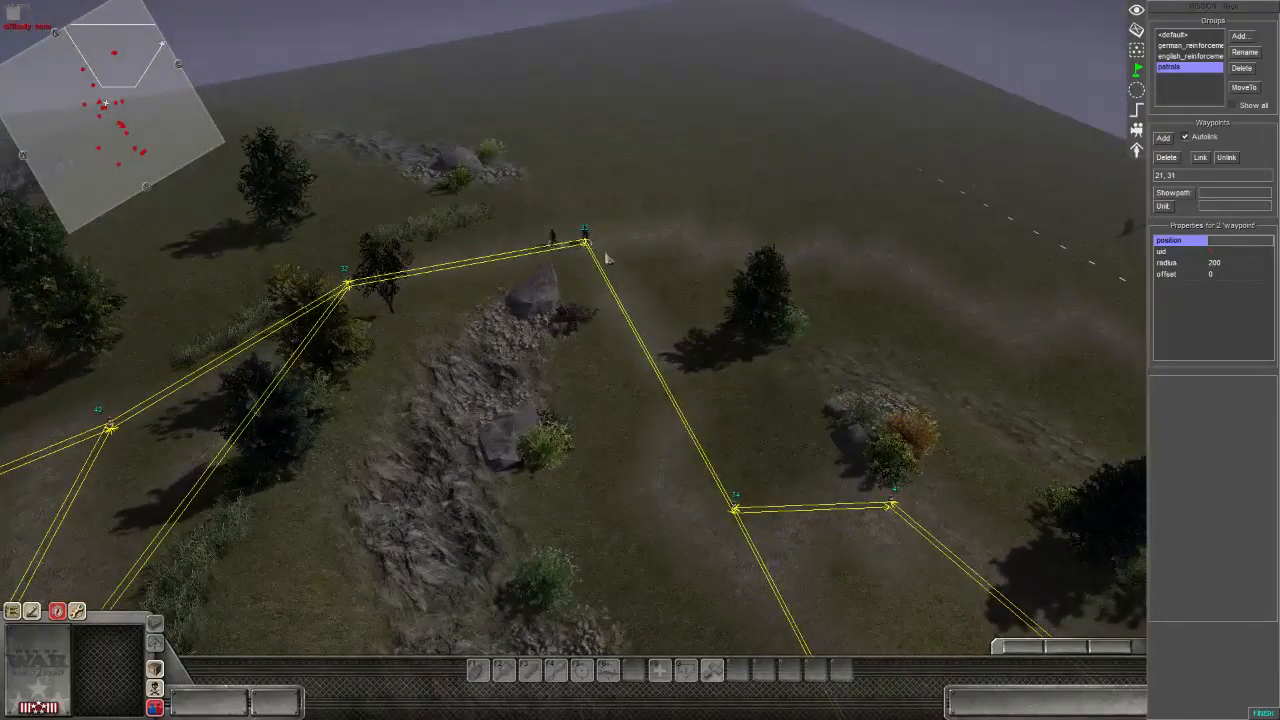
middle_click_drag(578, 267, 478, 186)
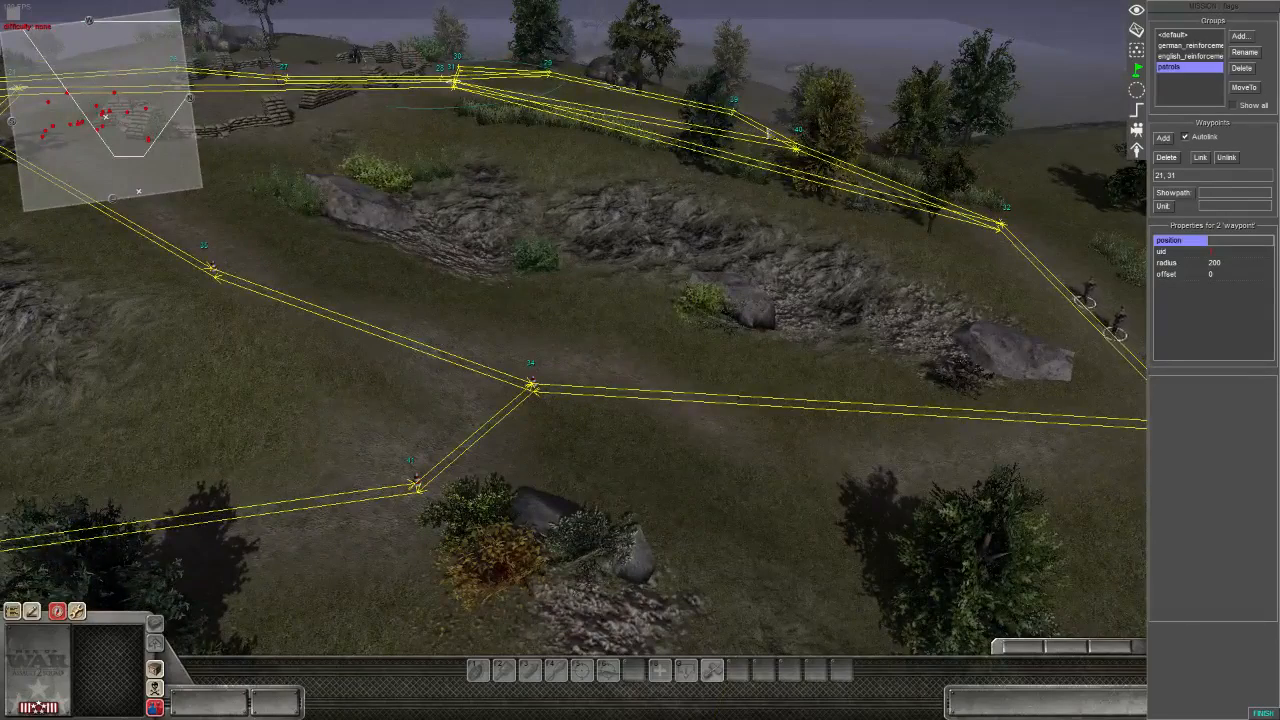
middle_click_drag(768, 132, 330, 482)
- Add a wait command to patrol waypoint 32
left_click_drag(631, 373, 677, 452)
right_click(1202, 415)
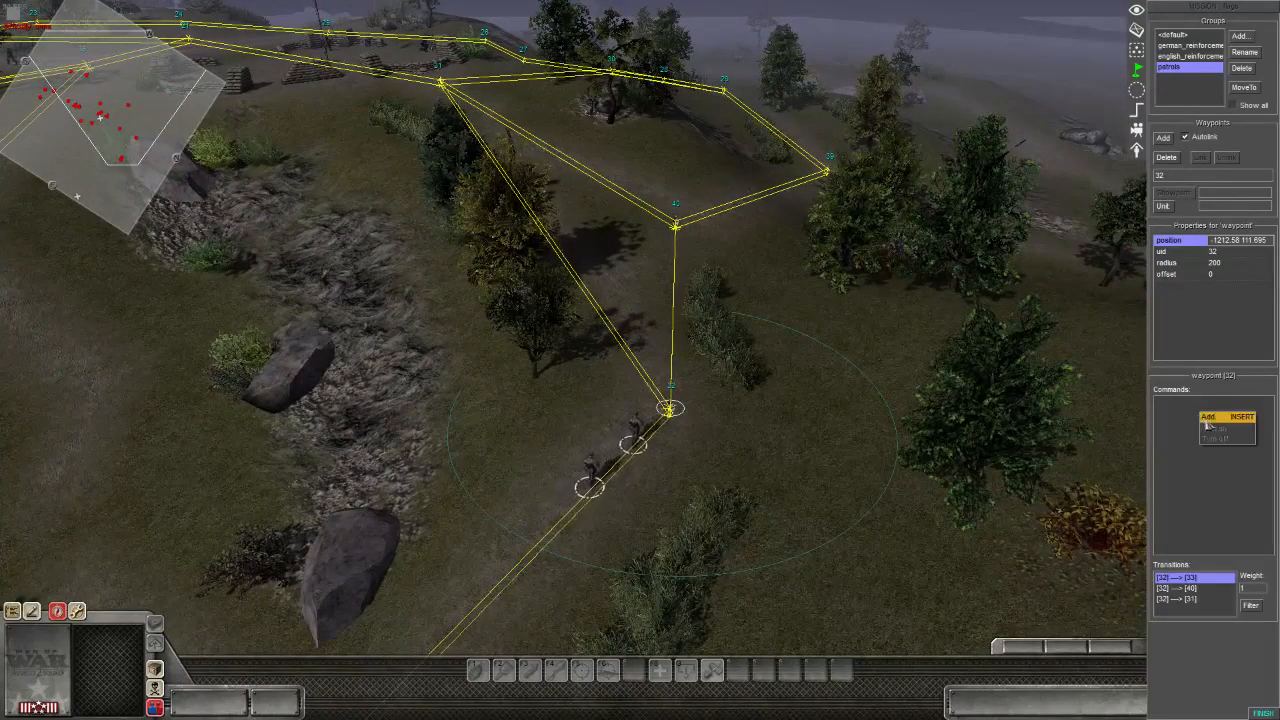
left_click(1208, 417)
double_click(590, 344)
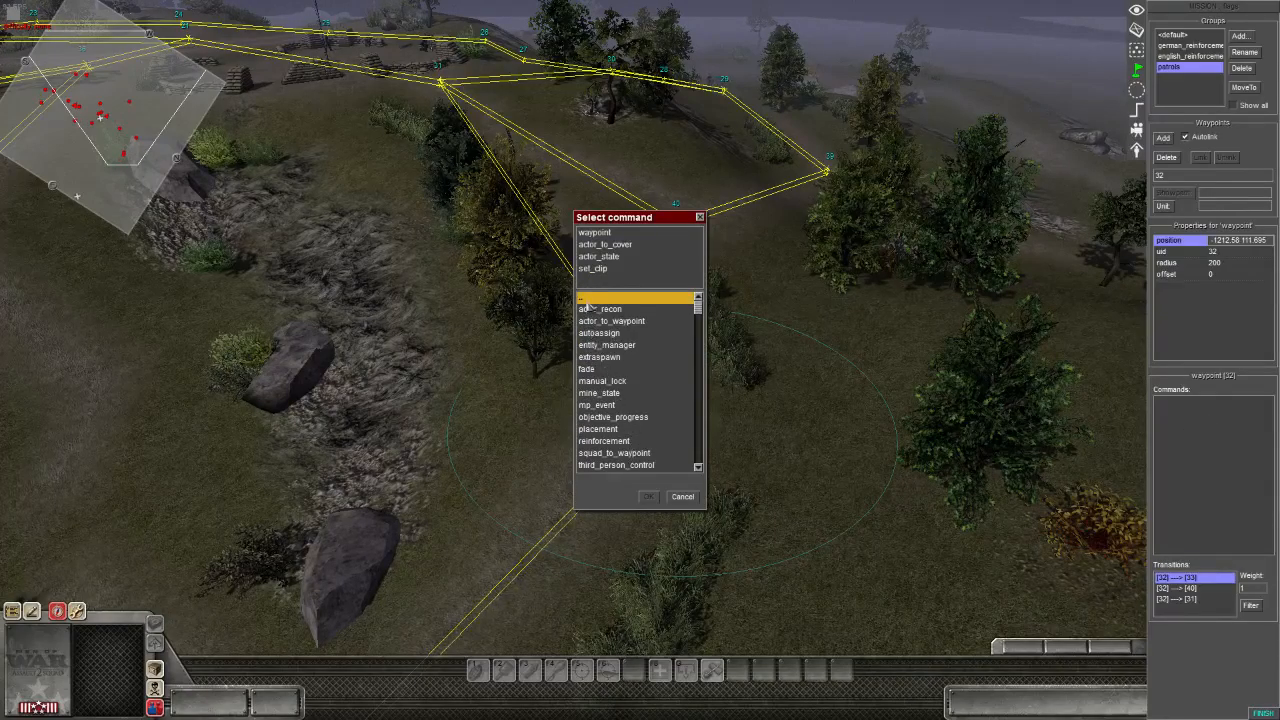
double_click(588, 302)
left_click(591, 300)
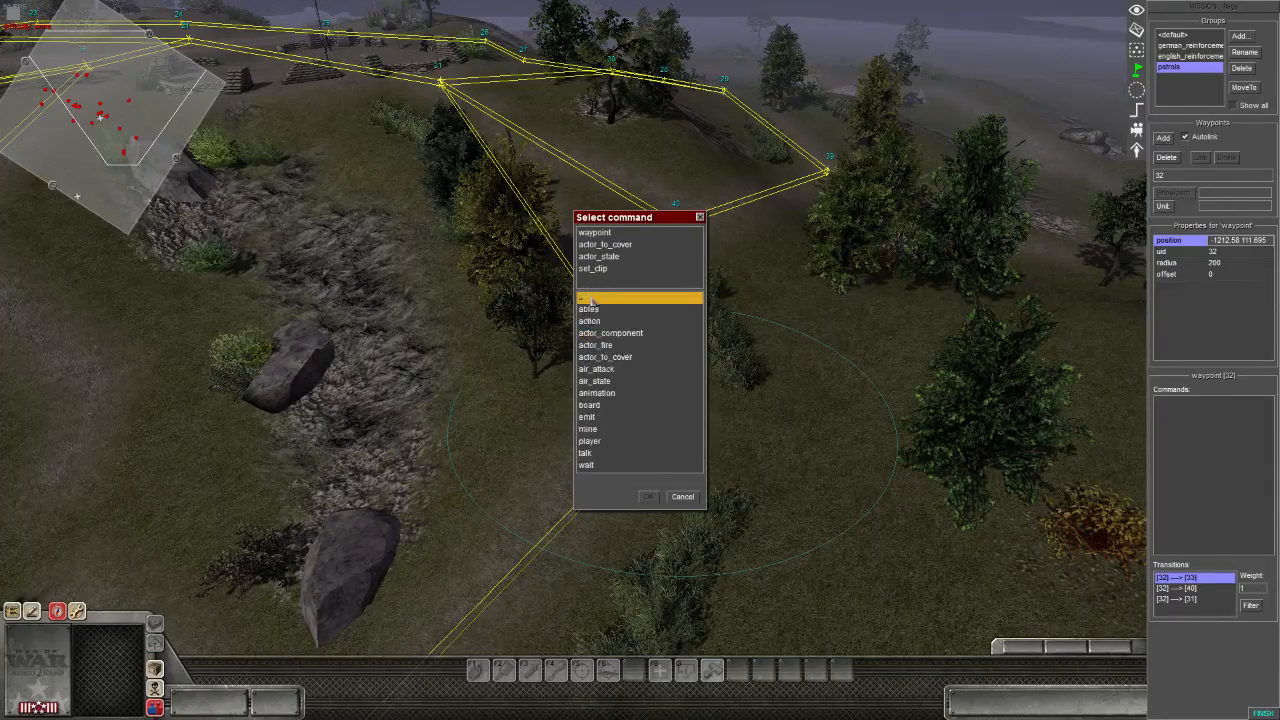
left_click(590, 465)
left_click(647, 497)
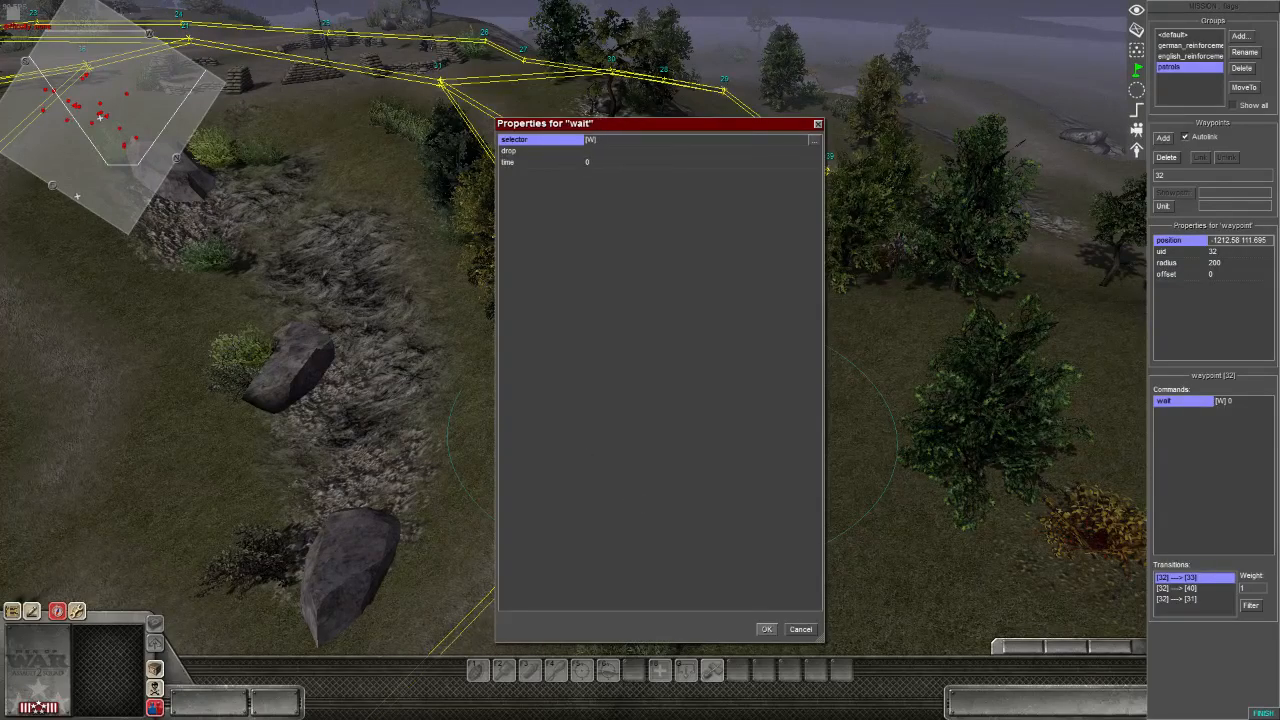
- Dismiss the wait command's properties and delete the command from waypoint 32
left_click(800, 629)
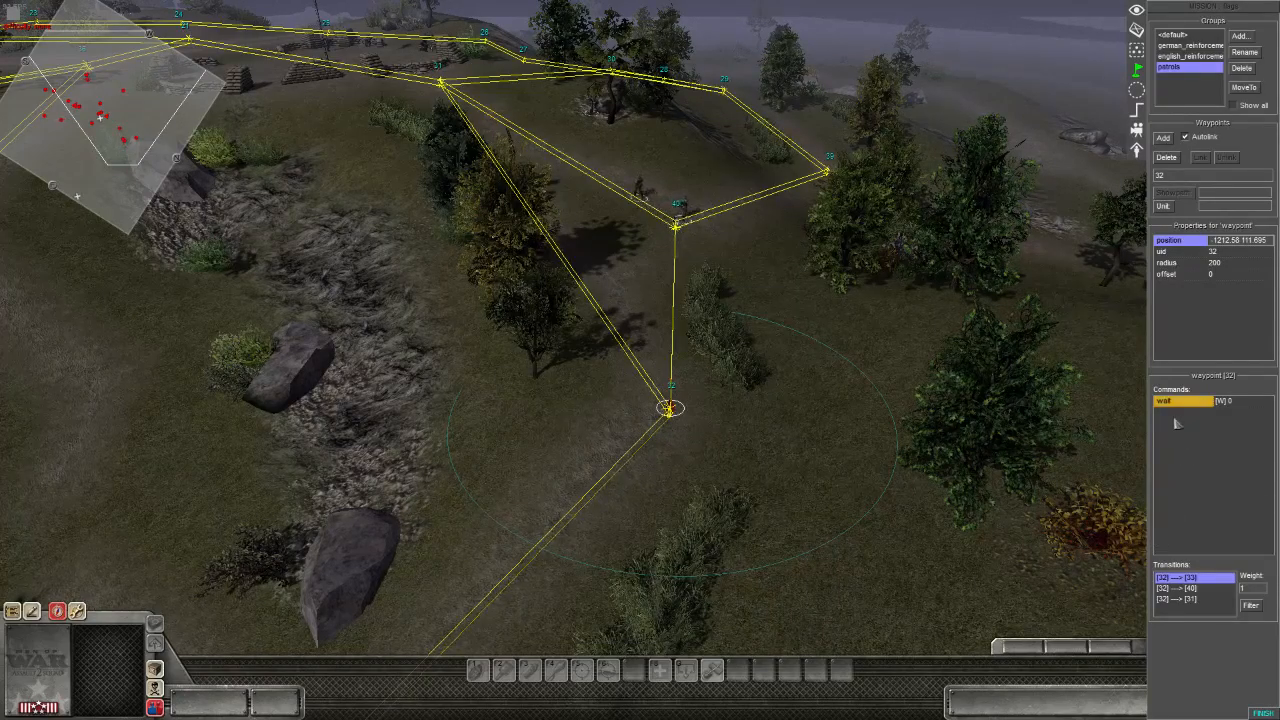
key("Delete")
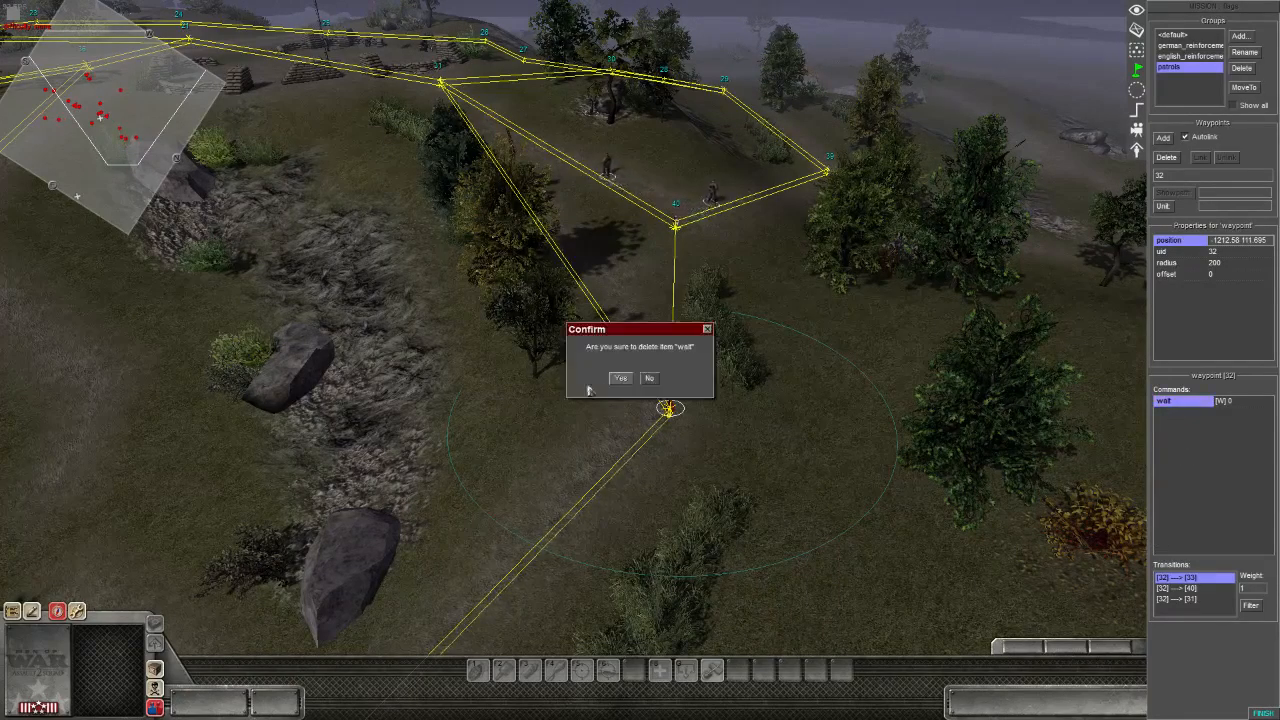
left_click(620, 378)
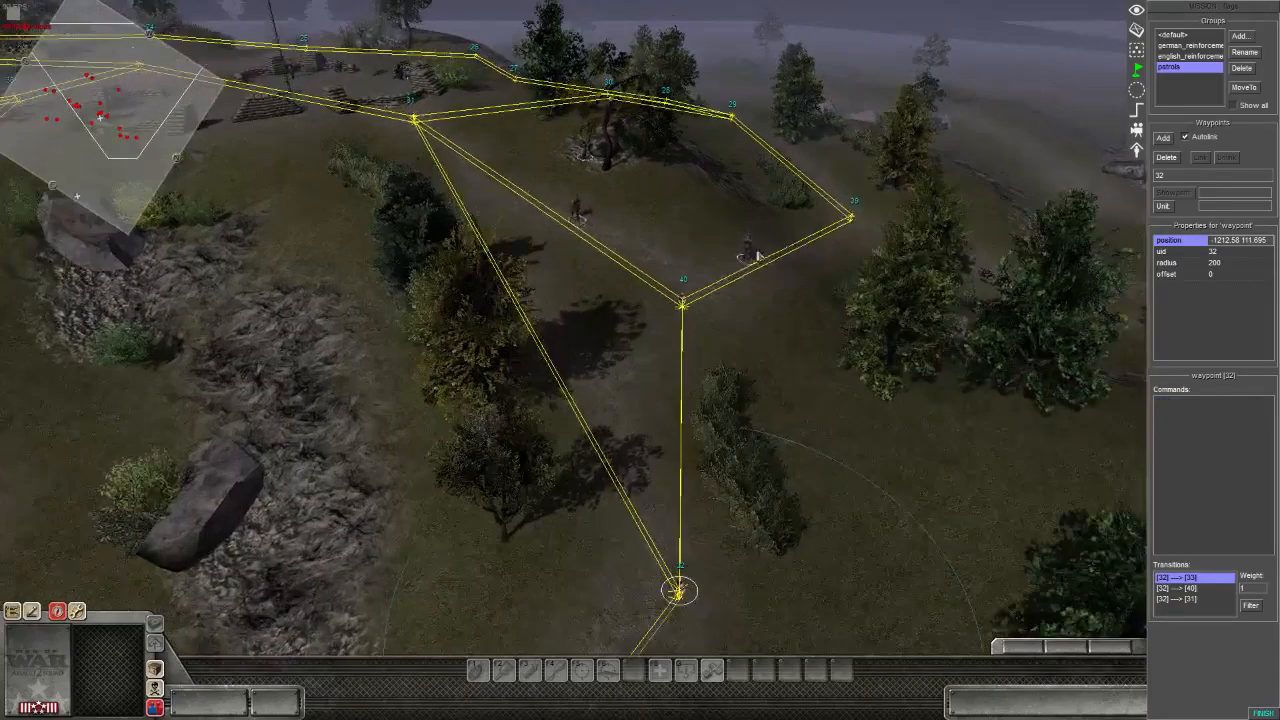
- Follow the patrolling soldiers along the waypoint routes up to the flag's sandbag ring
middle_click_drag(500, 210, 643, 234)
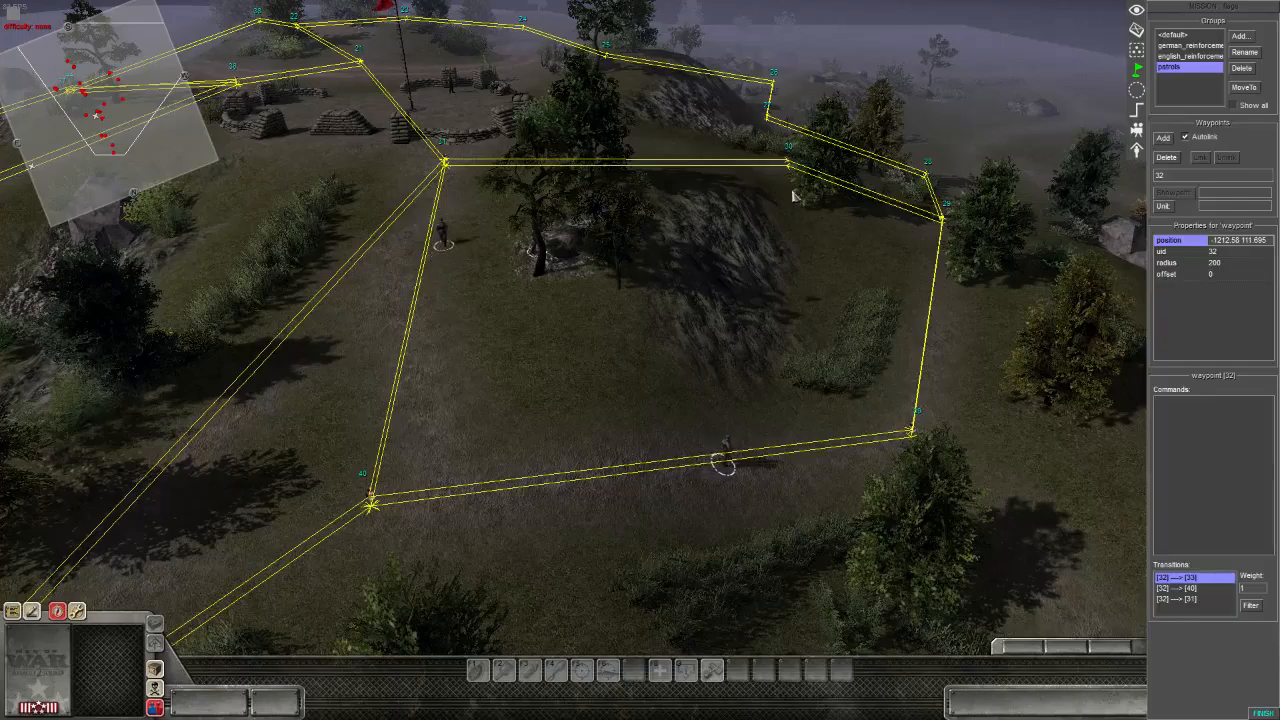
middle_click_drag(890, 318, 406, 358)
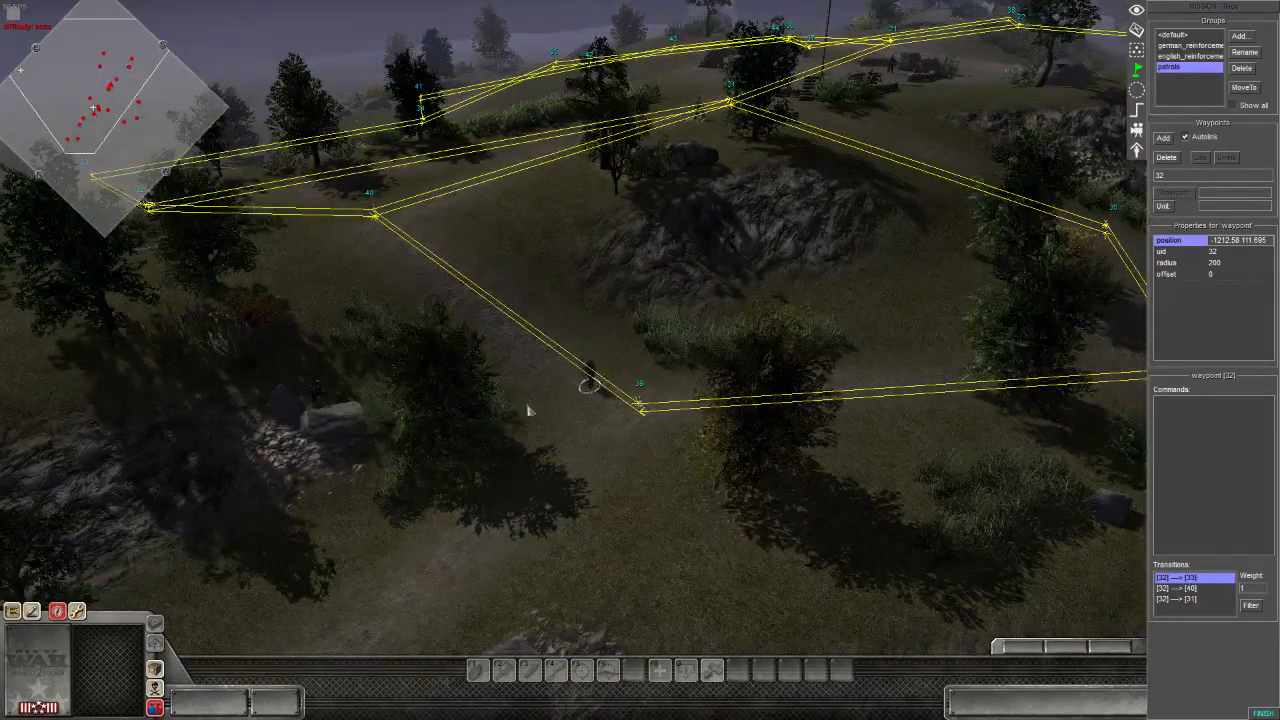
middle_click_drag(528, 408, 604, 404)
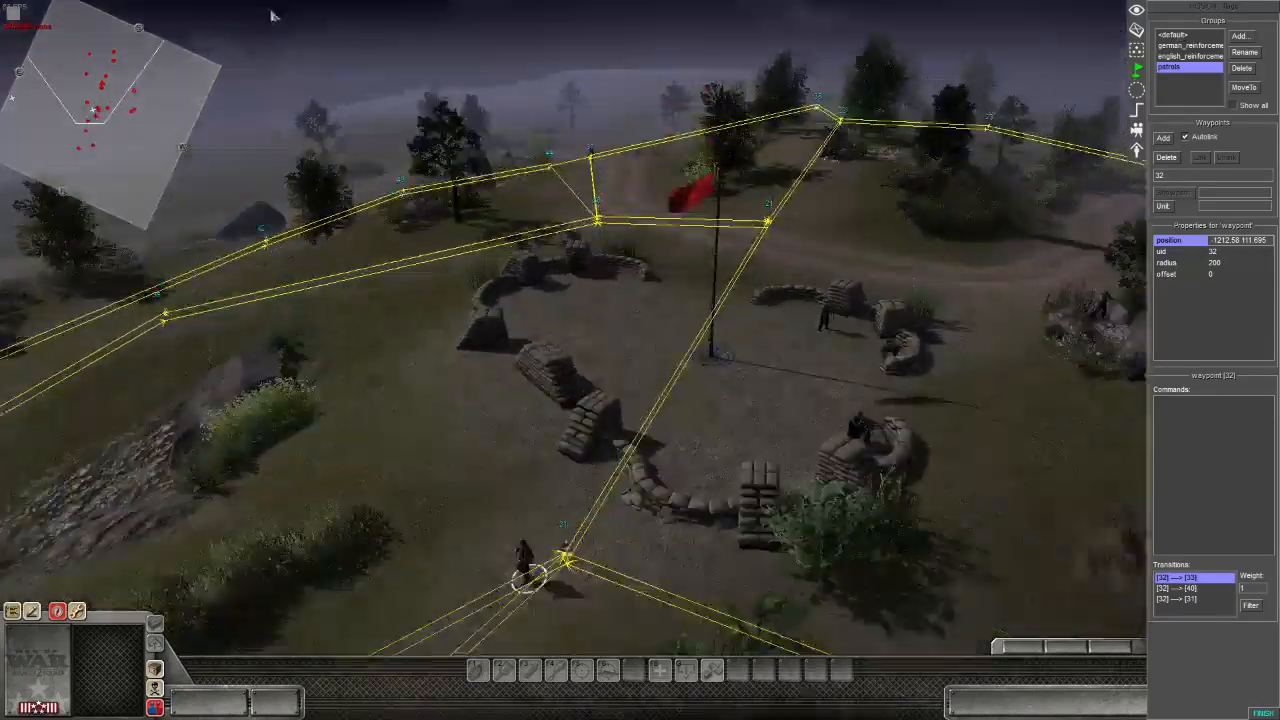
mouse_move(478, 388)
middle_mouse_down()
mouse_move(718, 372)
mouse_move(600, 291)
mouse_move(586, 309)
mouse_move(857, 477)
mouse_move(925, 492)
mouse_move(930, 459)
mouse_move(833, 428)
middle_mouse_up()
- Leave the waypoint editor and call in the infantry reinforcement squad at the map's edge
key("F1")
left_click(1237, 534)
middle_click_drag(645, 499, 698, 265)
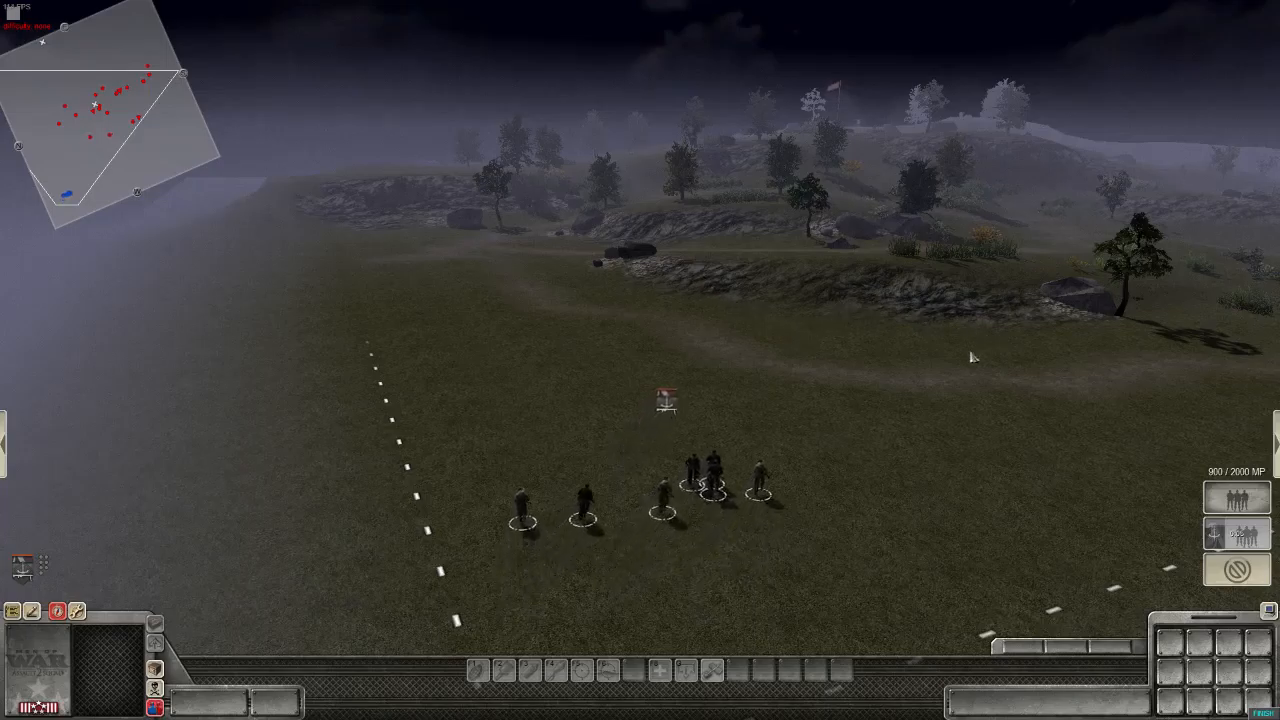
- Make the reinforcement squad go prone and send its commandos towards the dark rocks at the foot of the hill
left_click(737, 438)
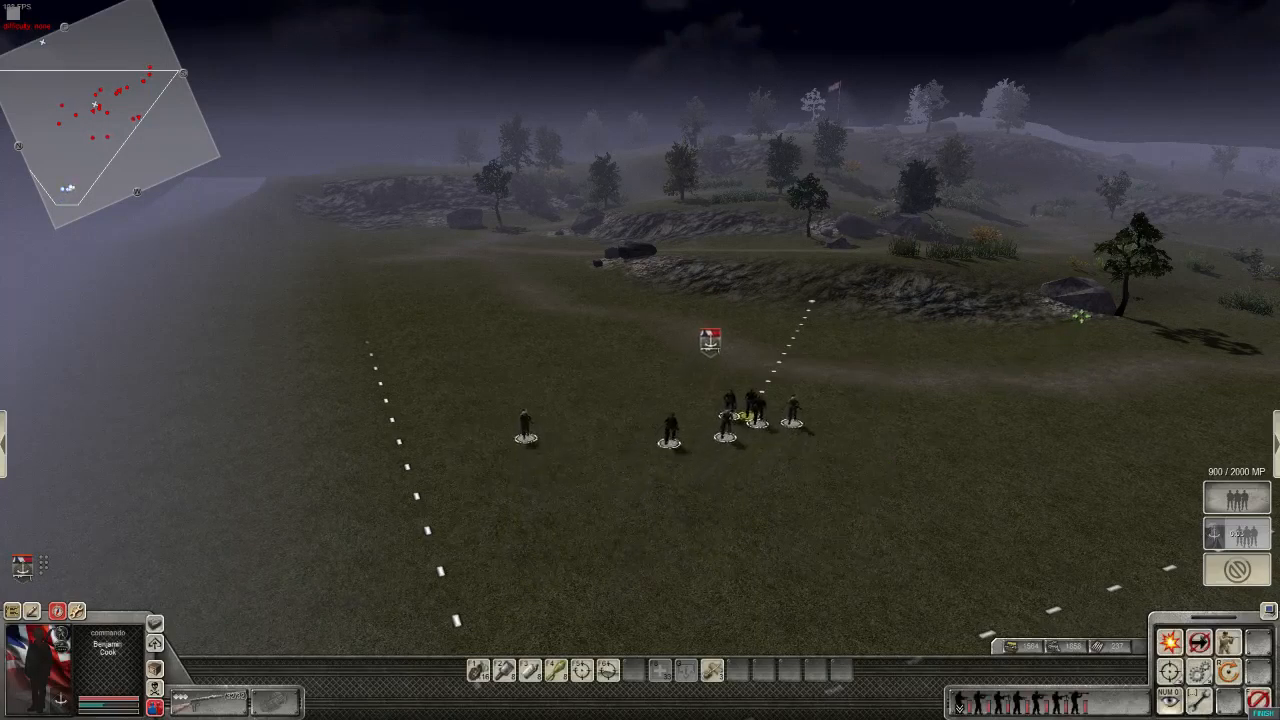
key("z")
right_click(1084, 312)
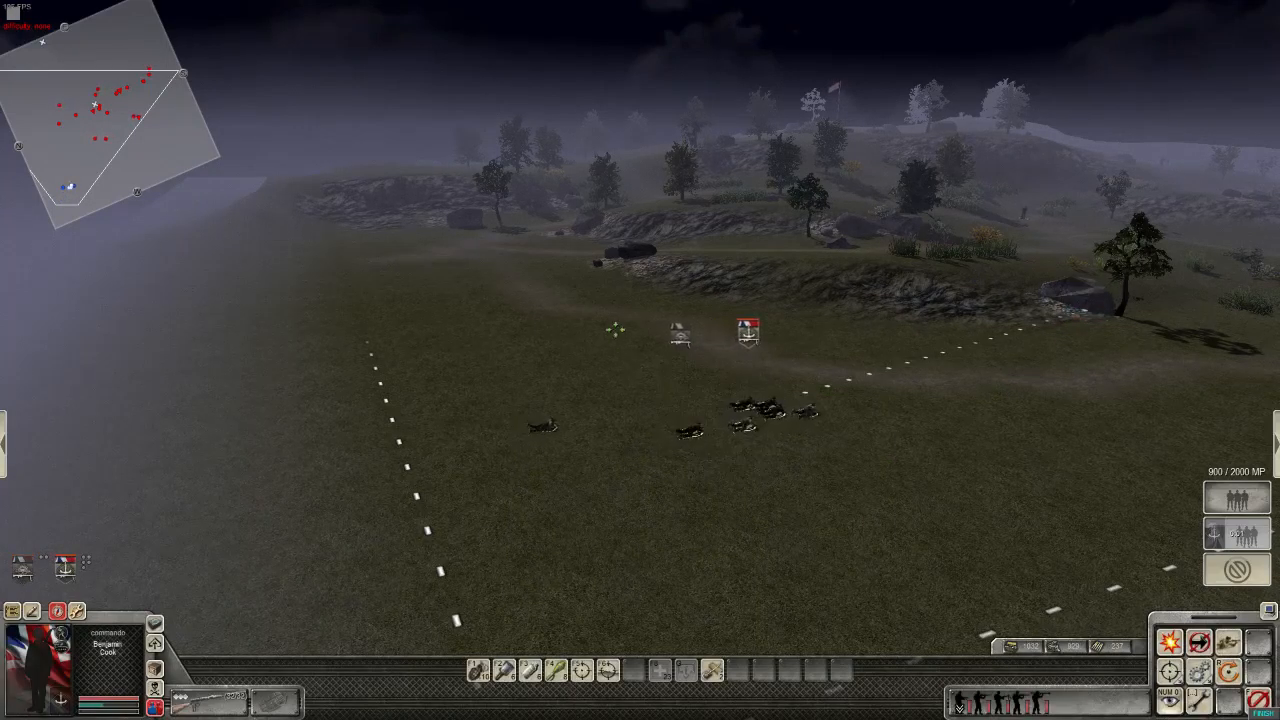
right_click(614, 284)
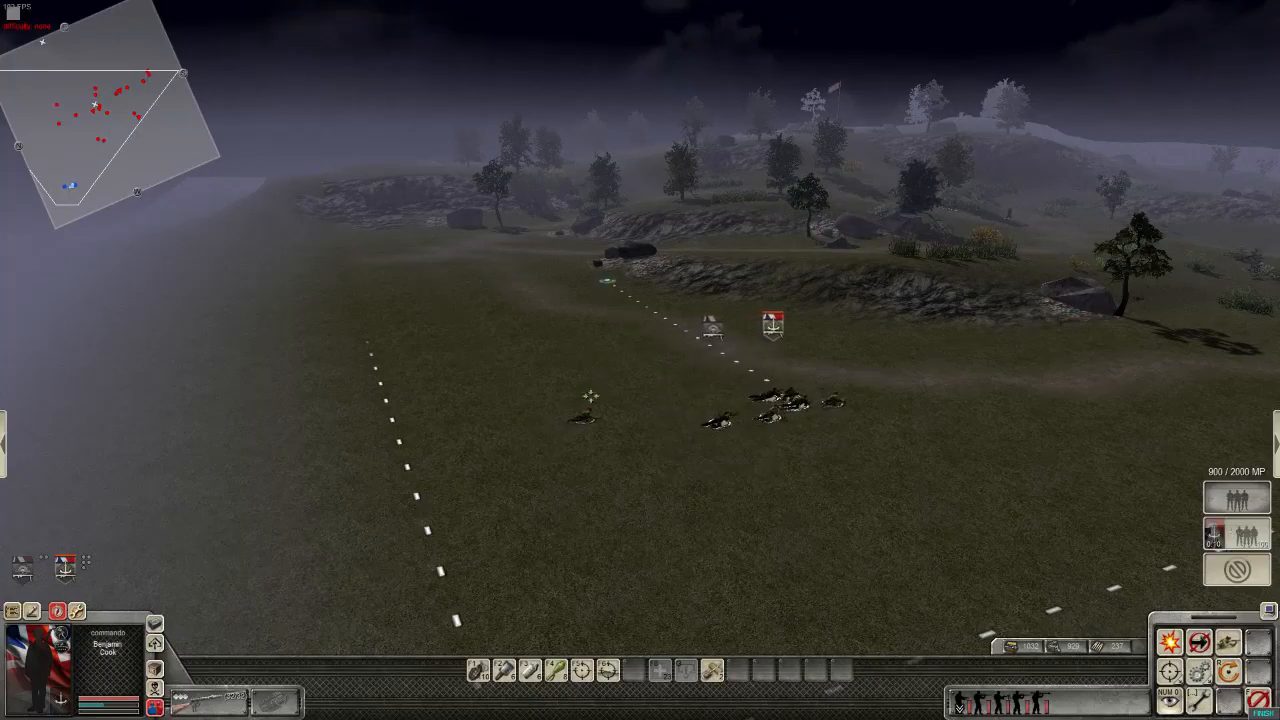
- Send the two leading soldiers to the boulder beside the tree and the lone soldier to the plants above the rocky slope
left_click_drag(790, 363, 880, 408)
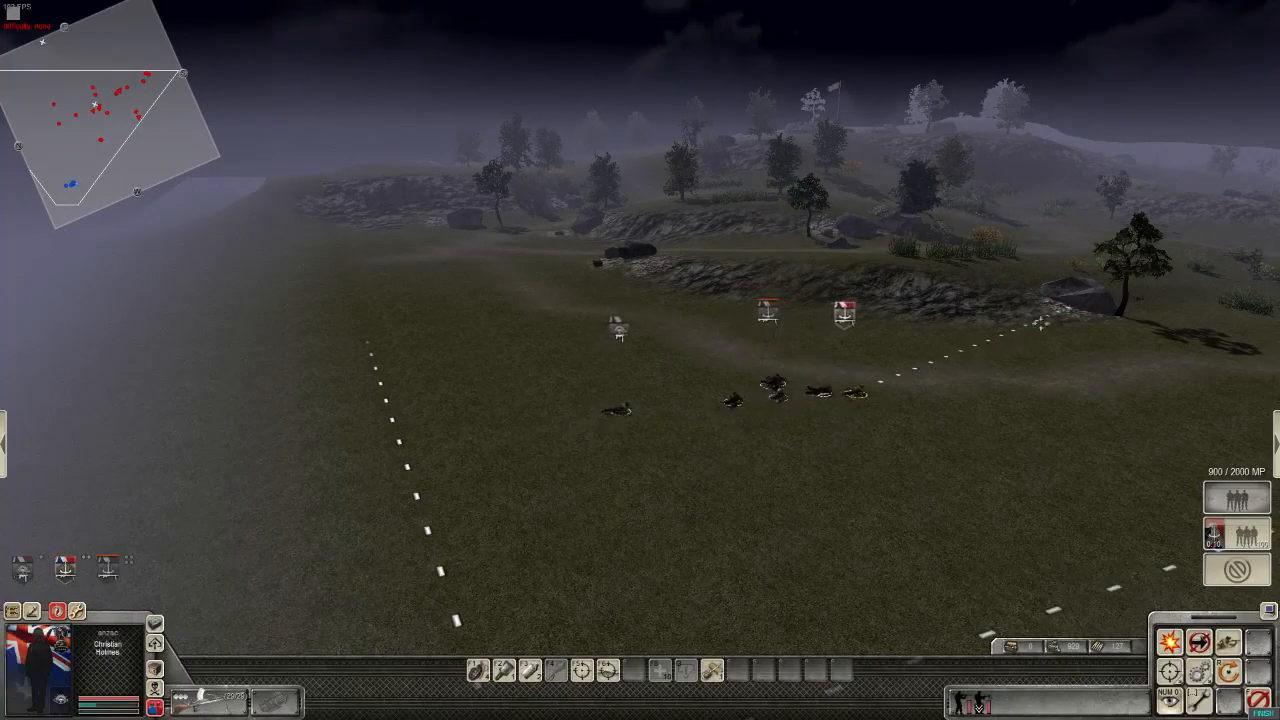
left_click_drag(603, 349, 686, 437)
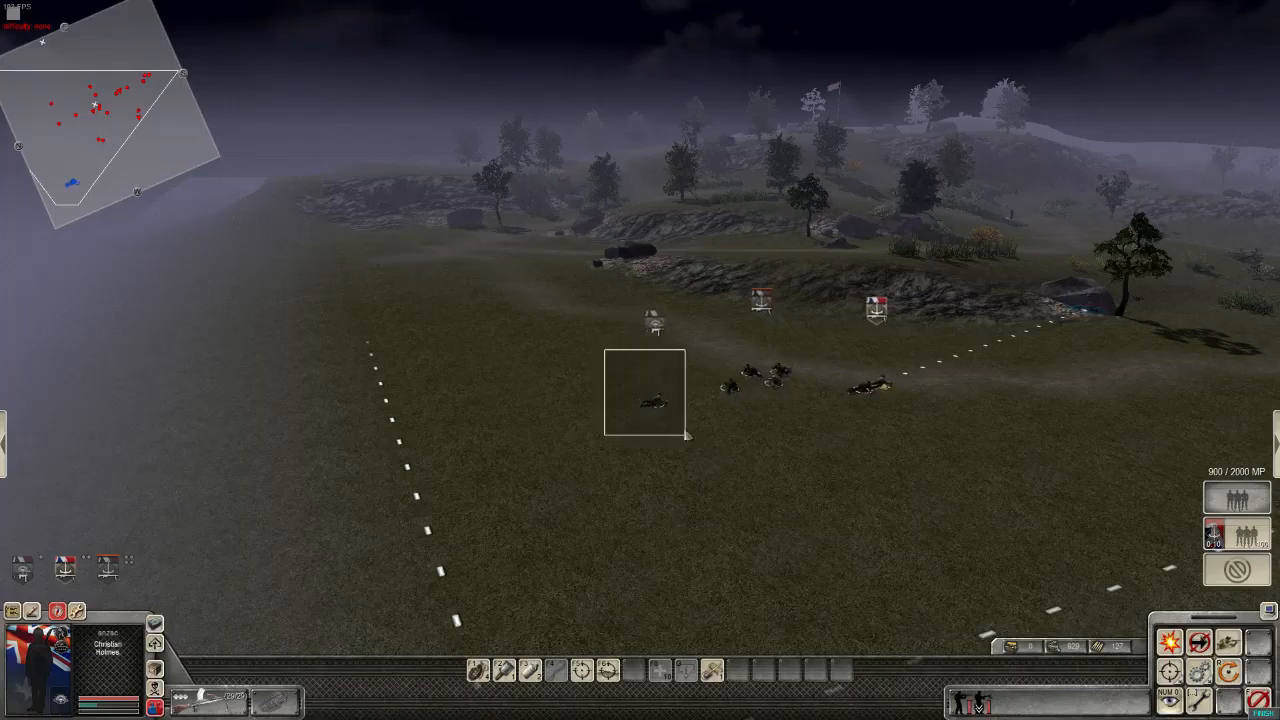
middle_click_drag(686, 437, 654, 200)
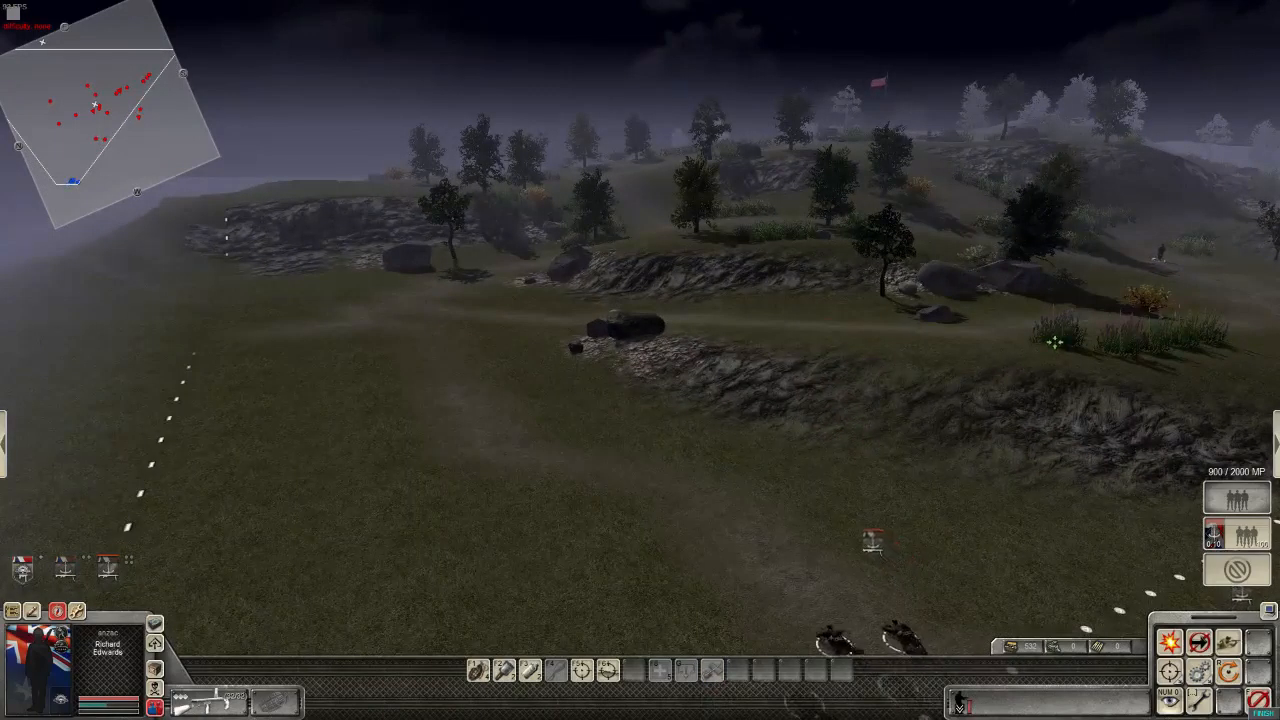
middle_click_drag(941, 369, 805, 489)
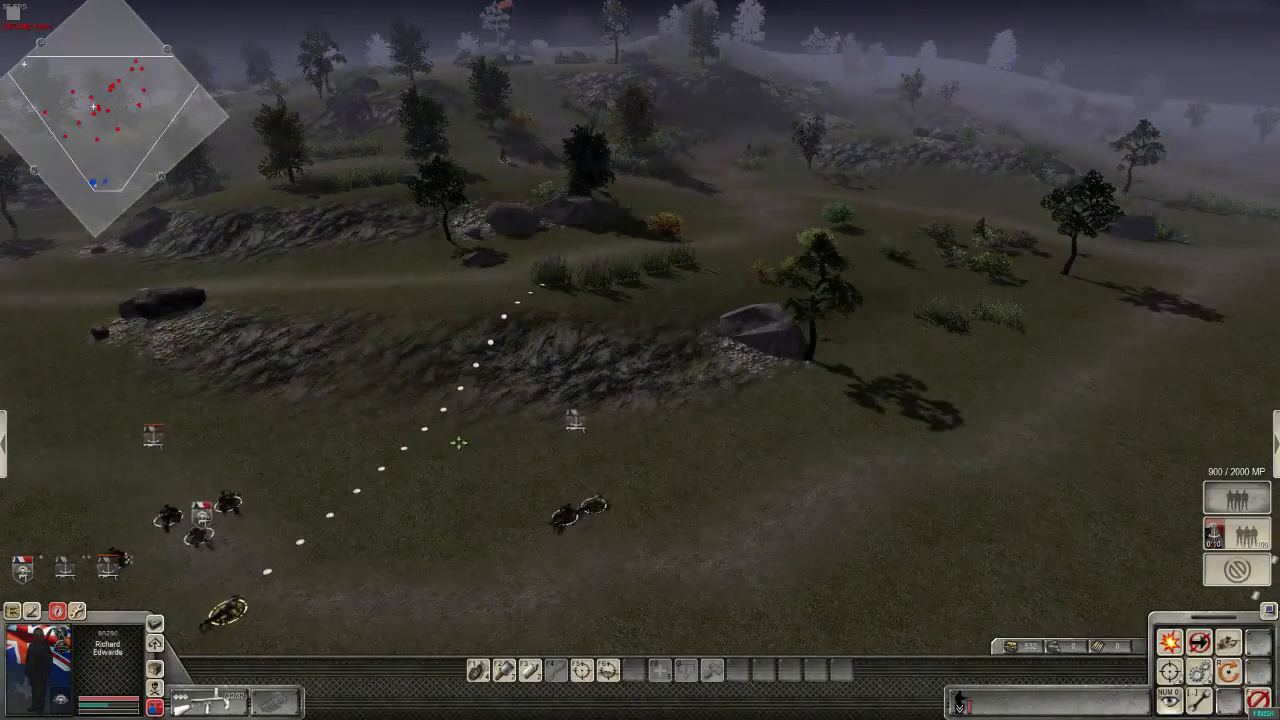
scroll(590, 408, "up", 2)
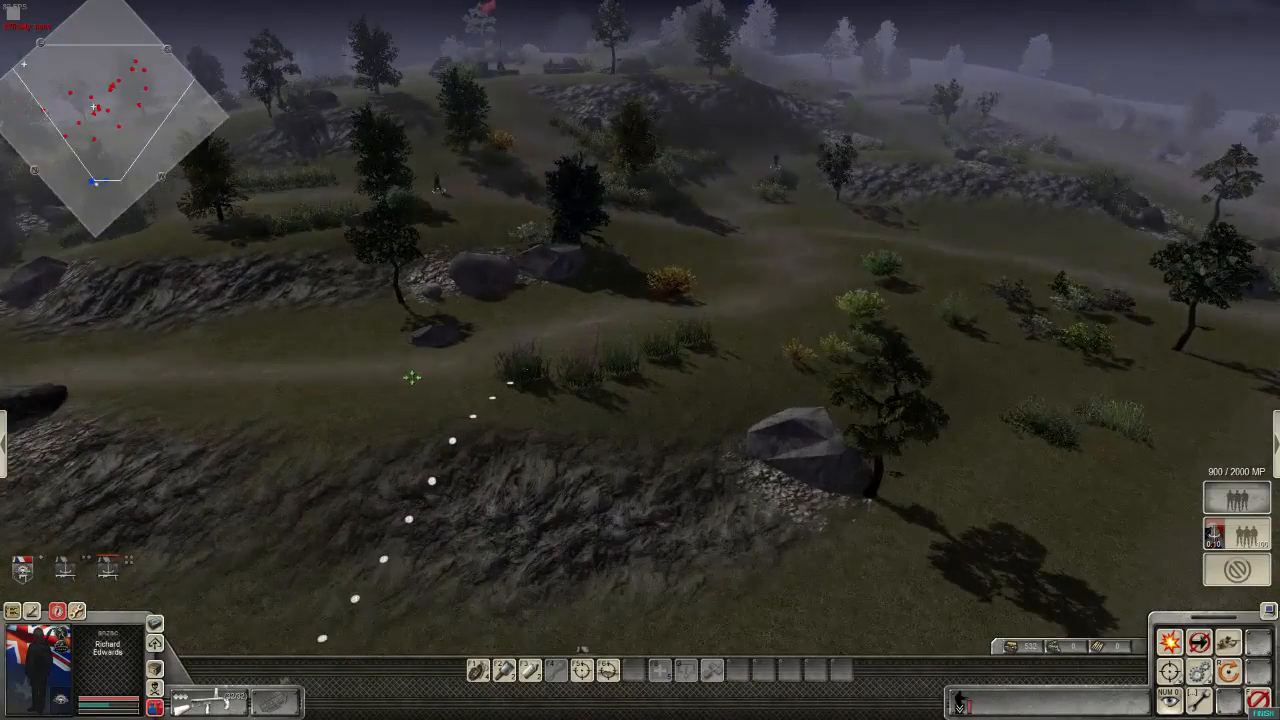
scroll(412, 378, "up", 2)
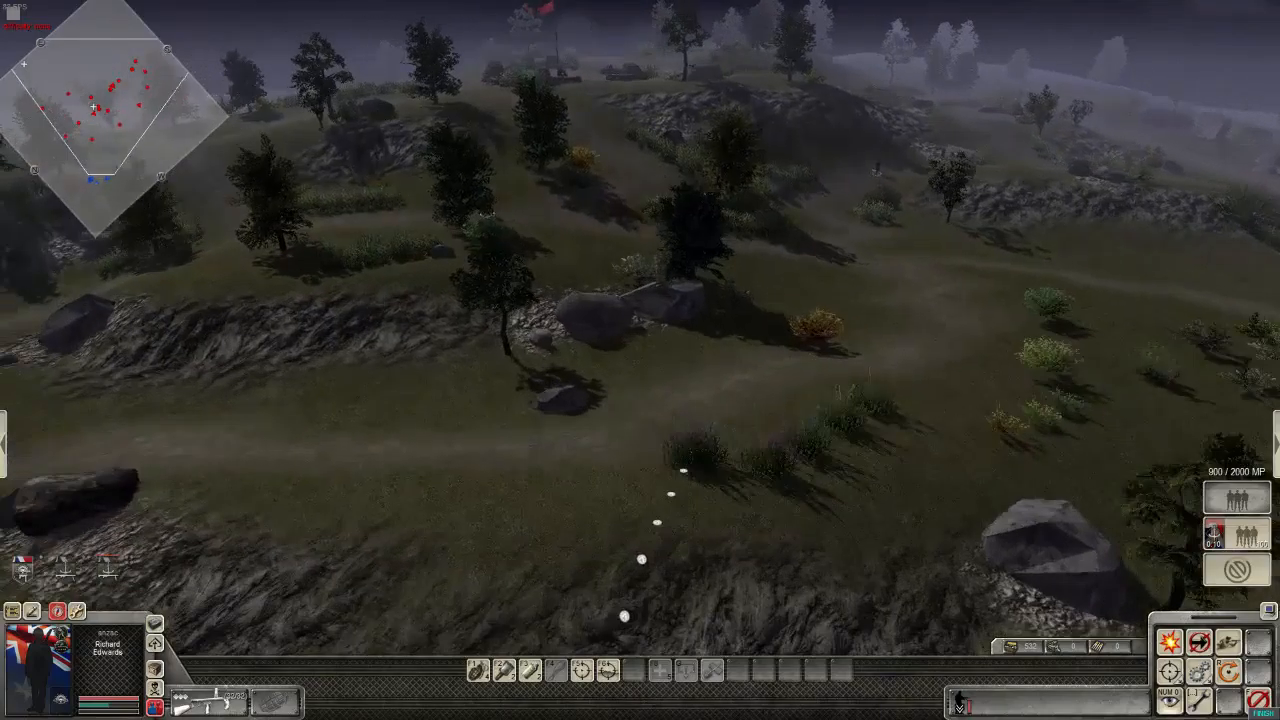
key("Up")
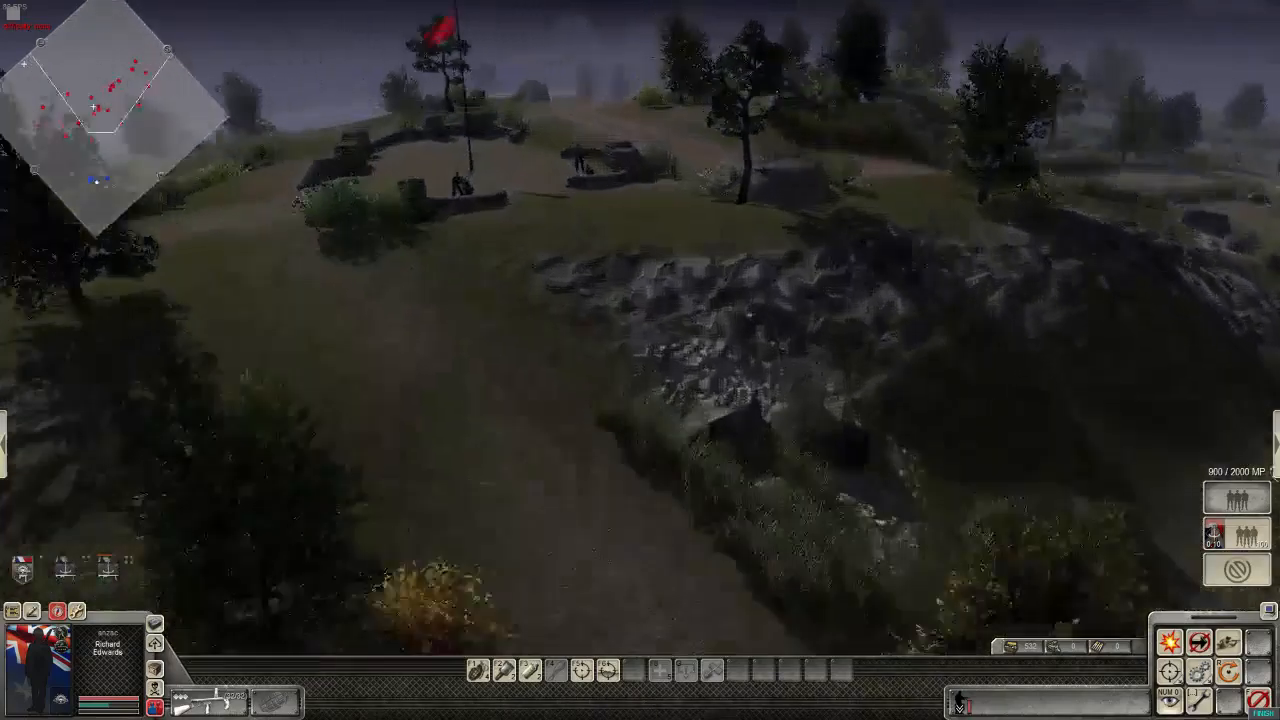
- Examine the flag's sandbag ring, the surrounding hill and the defenders' positions from several sides
middle_click_drag(626, 377, 390, 381)
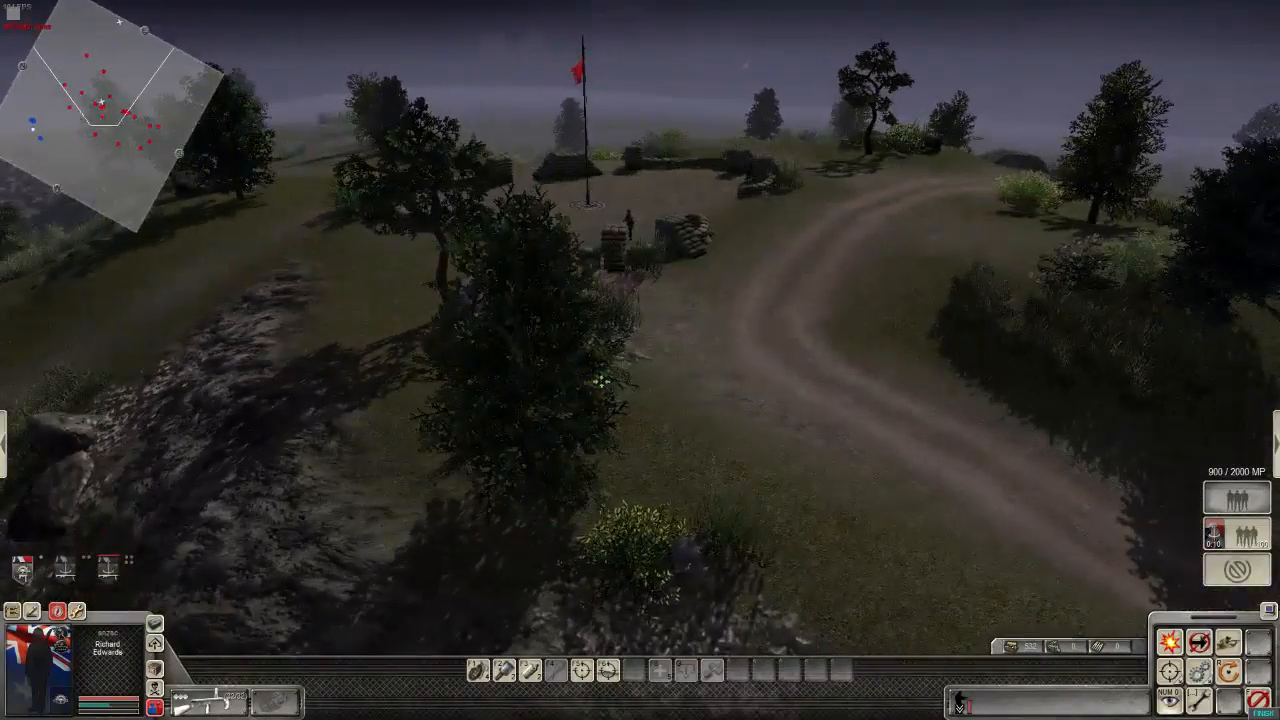
middle_click_drag(601, 381, 637, 409)
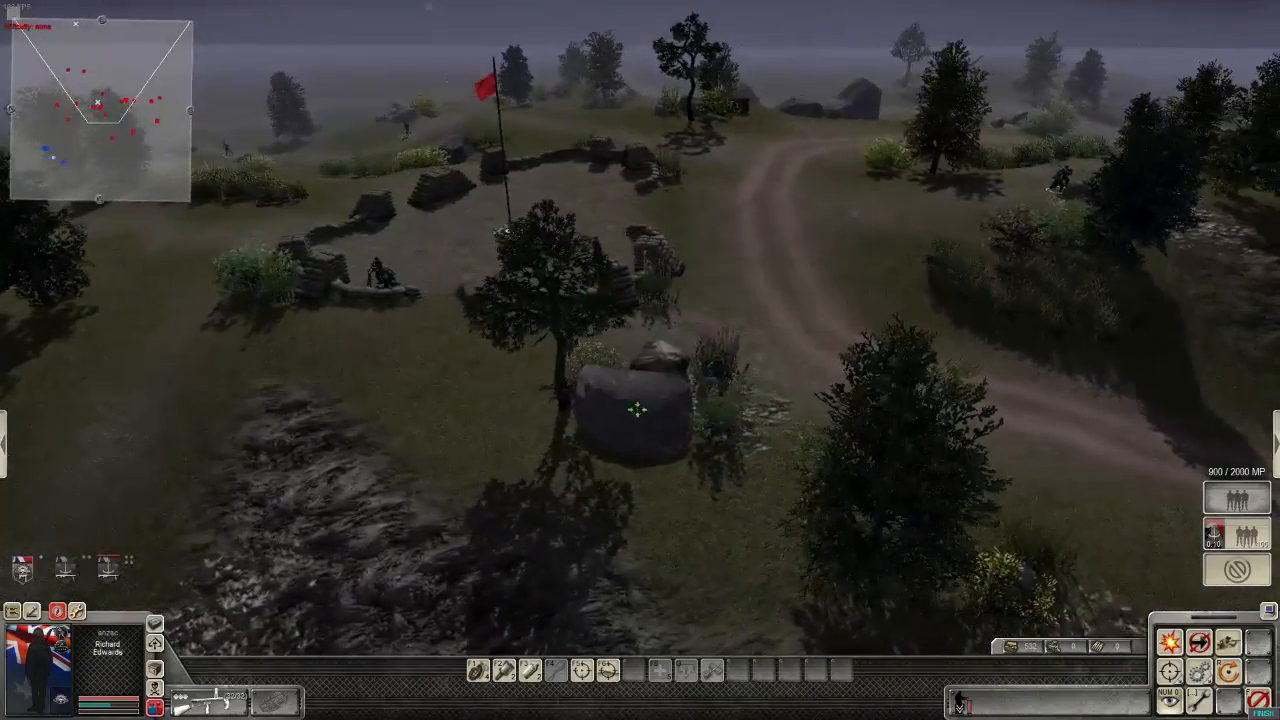
key("Up")
key("Left")
key("Up")
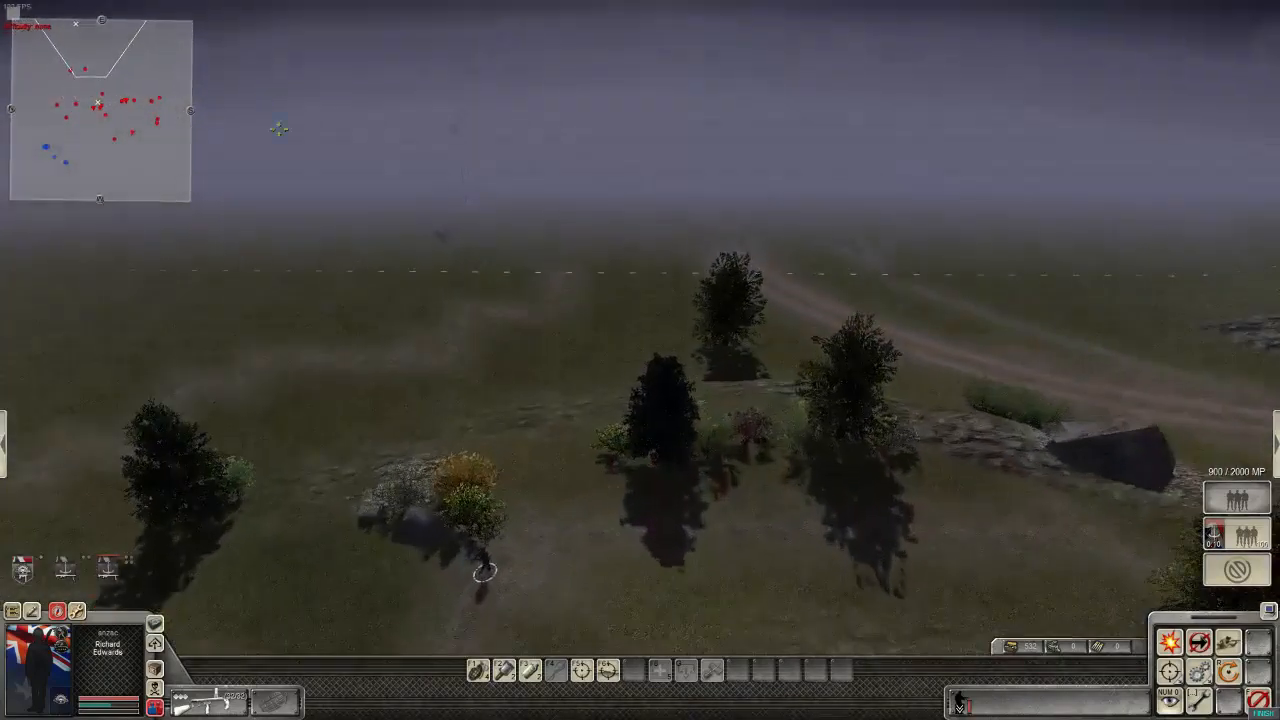
key("Down")
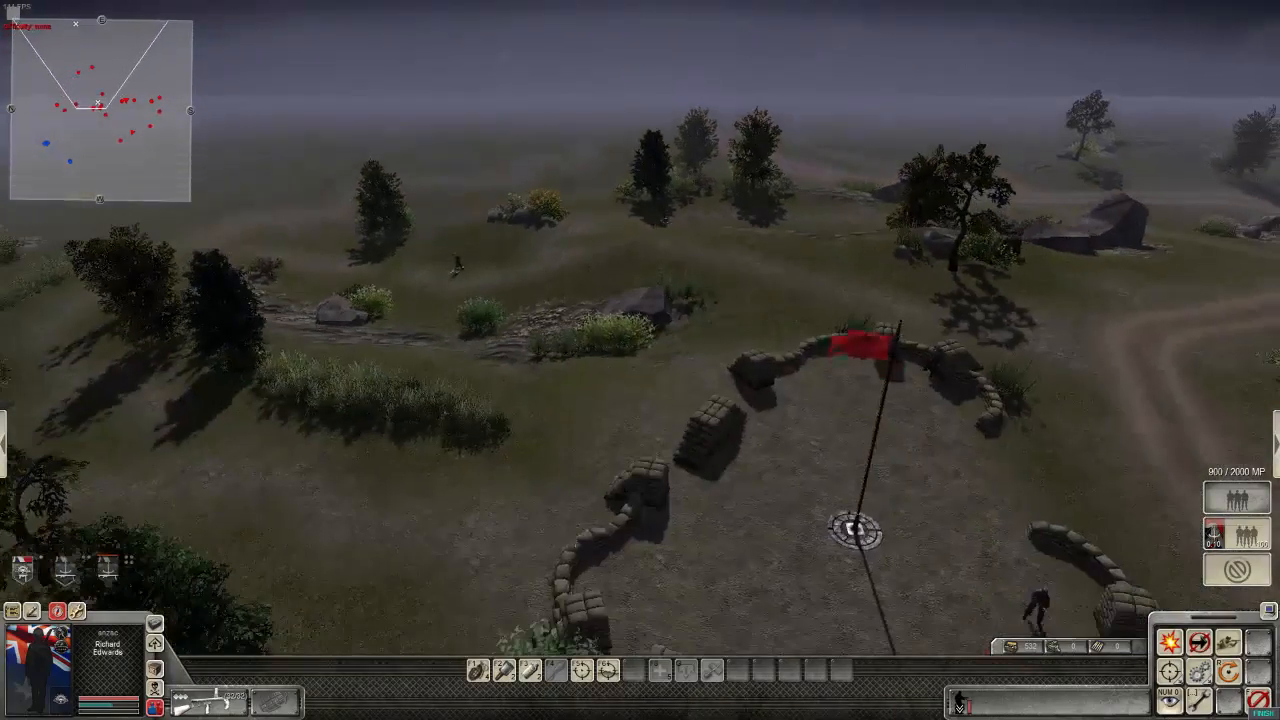
key("Down")
key("Left")
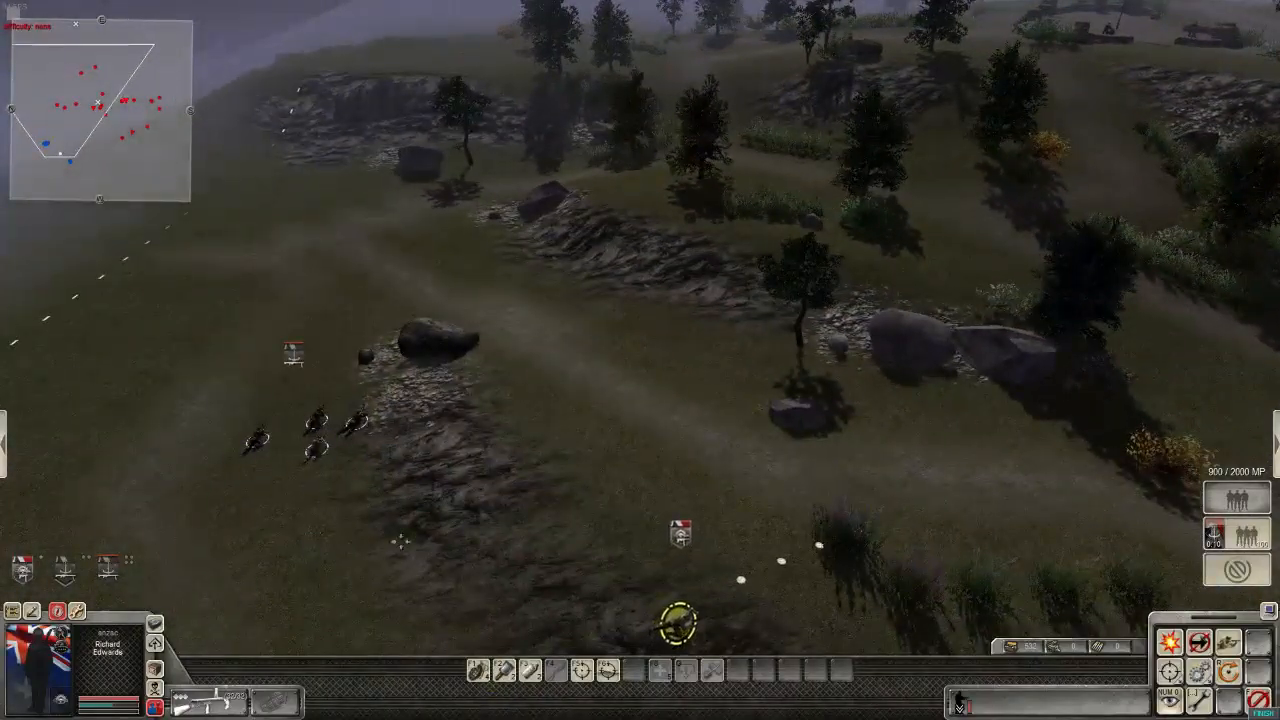
- Select the four-man commando squad near the map's edge and send it to the boulder at the end of the rocky slope
middle_click_drag(428, 534, 111, 380)
left_click_drag(111, 380, 362, 492)
key("Up")
key("Left")
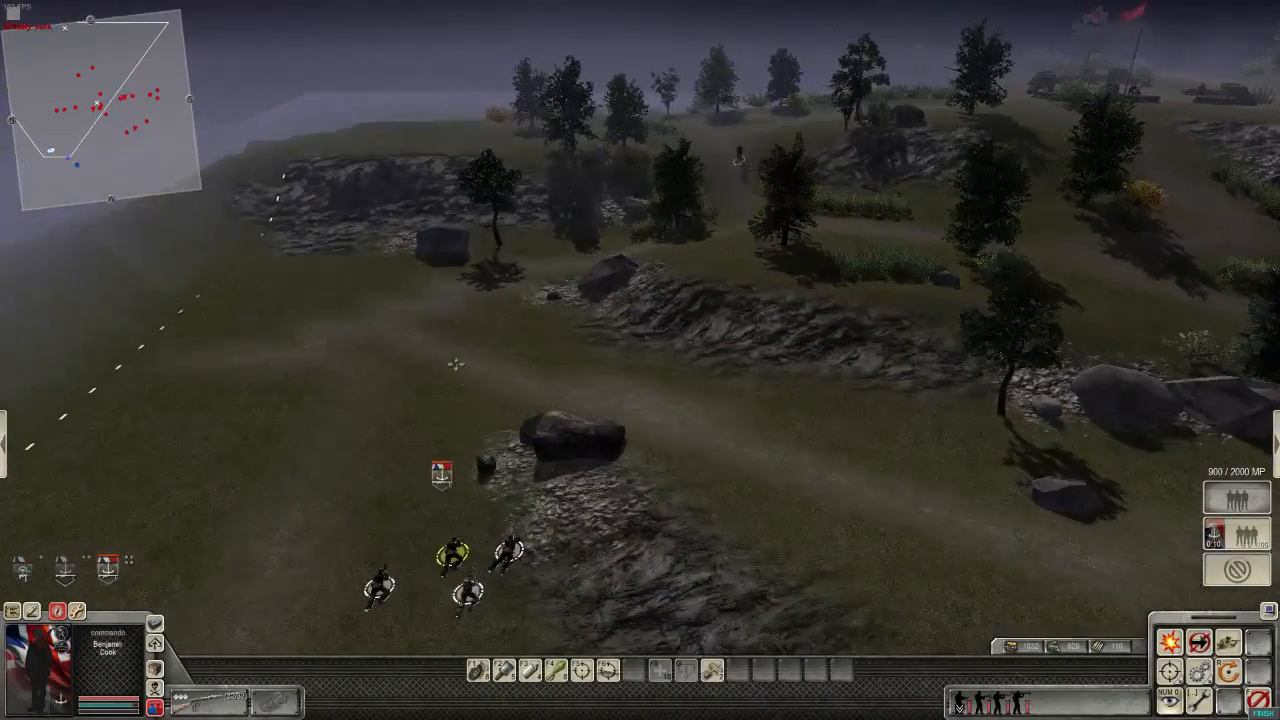
right_click(594, 291)
middle_click_drag(594, 291, 612, 317)
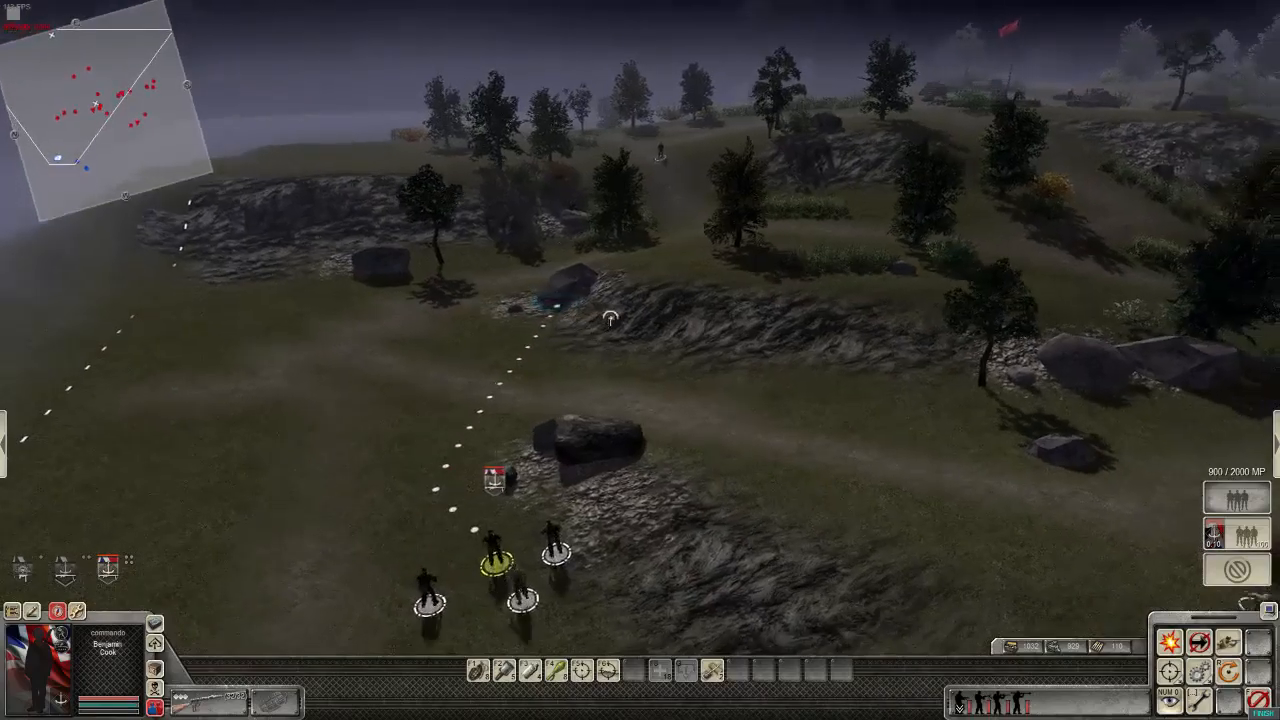
key("Up")
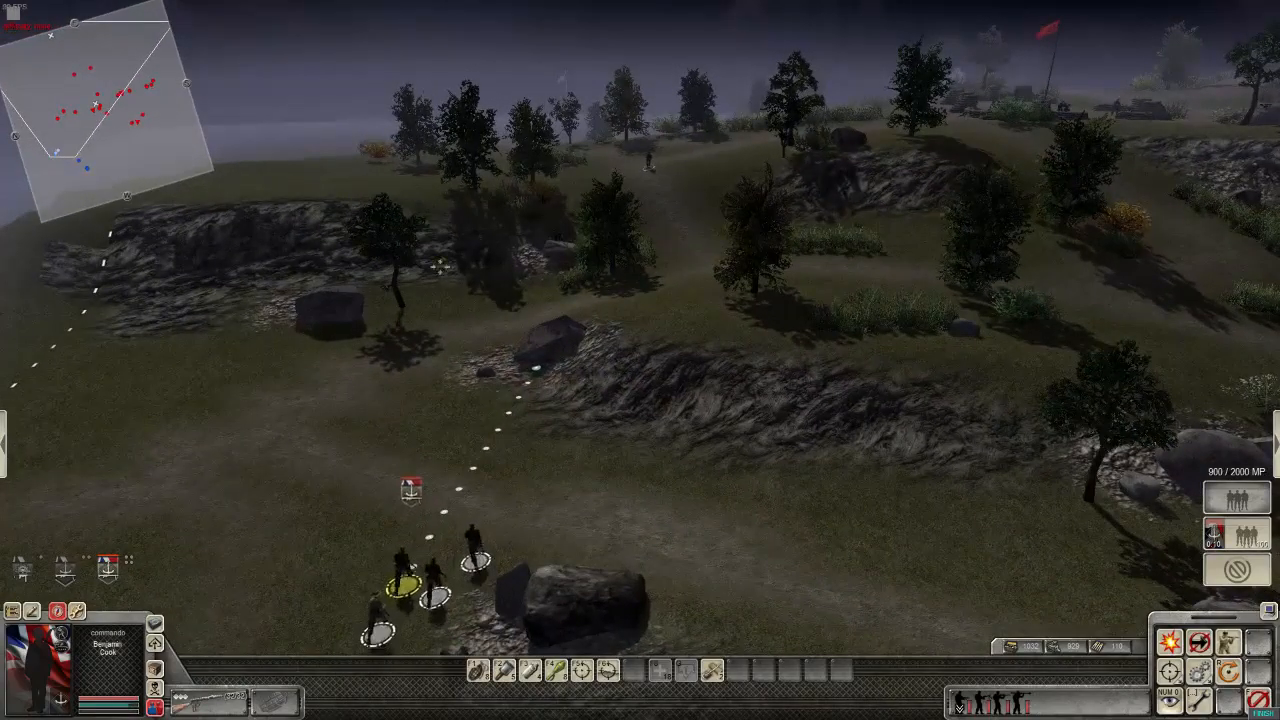
- Send the lone soldier from the tall plants to the small rock by the tree and the two soldiers to the large boulders
key("Right")
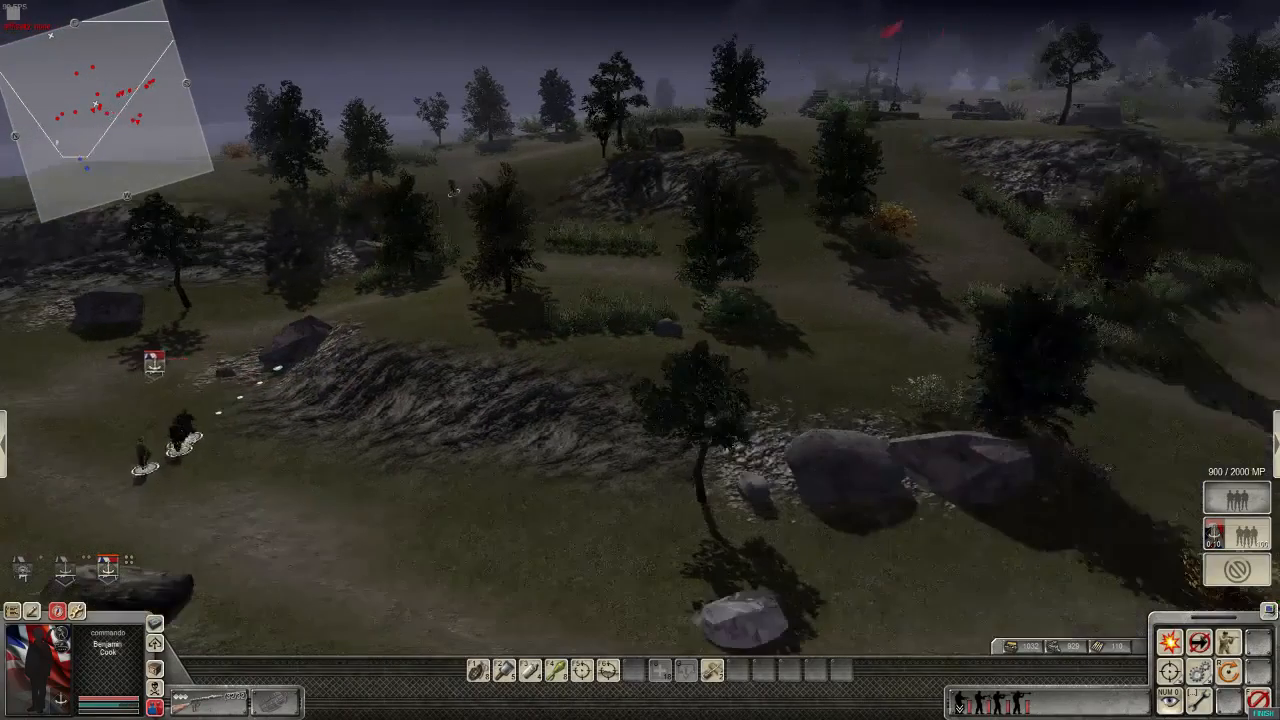
key("Down")
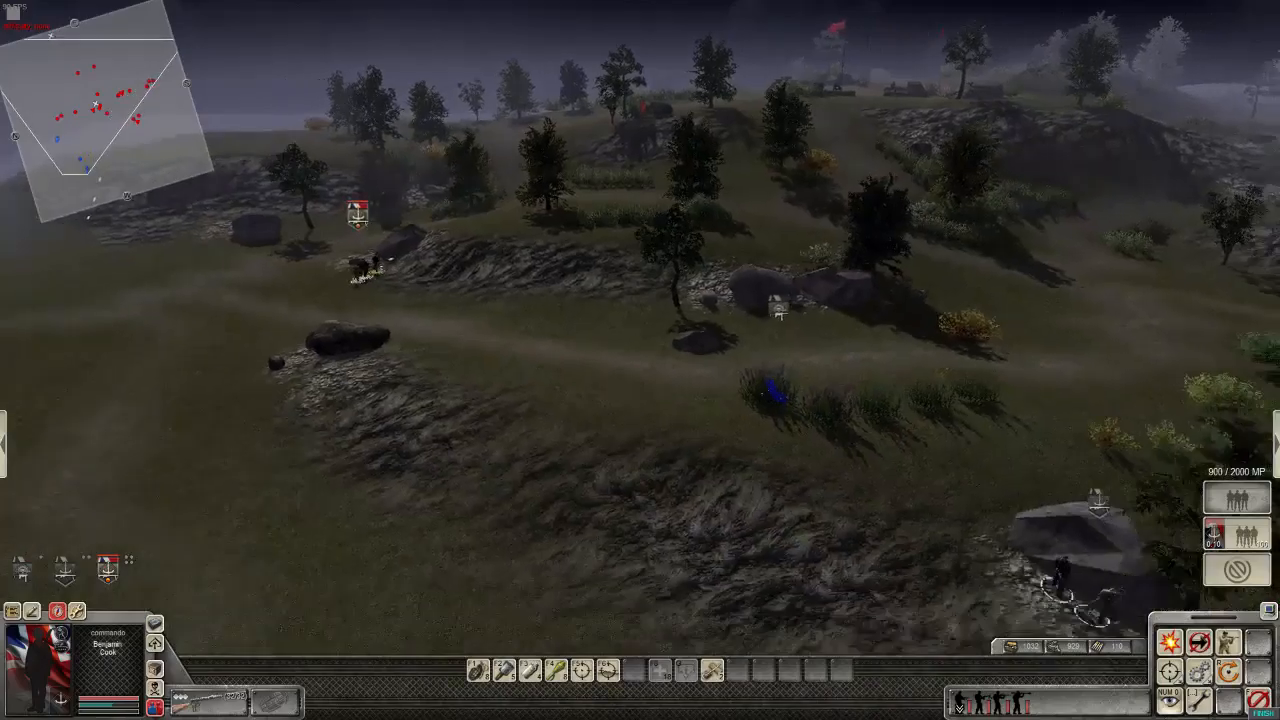
key("Down")
left_click(1050, 575)
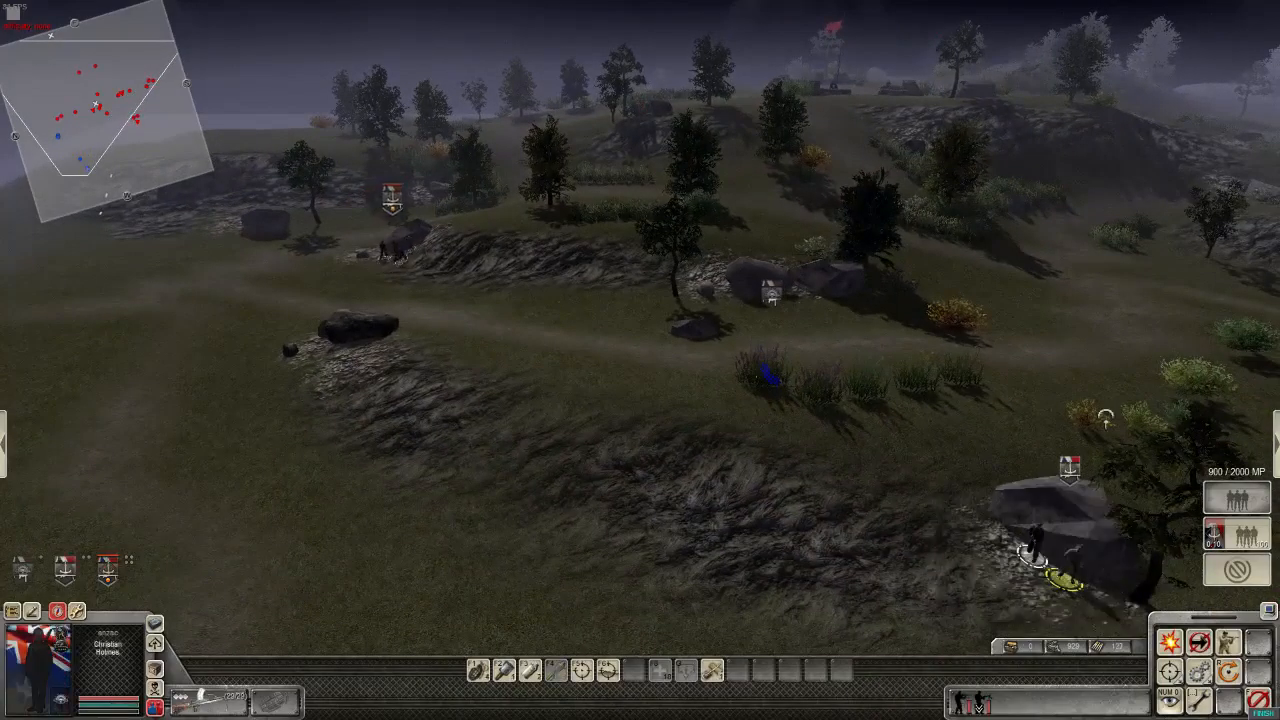
key("Right")
key("Up")
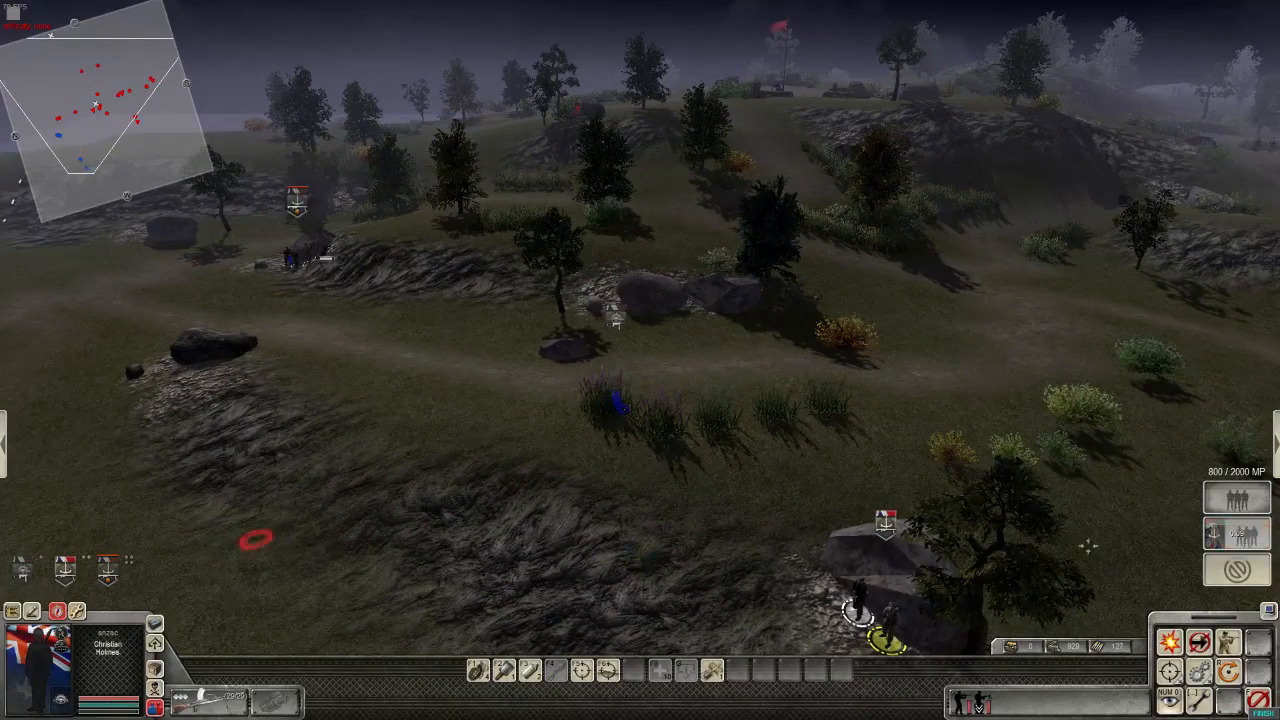
left_click(607, 400)
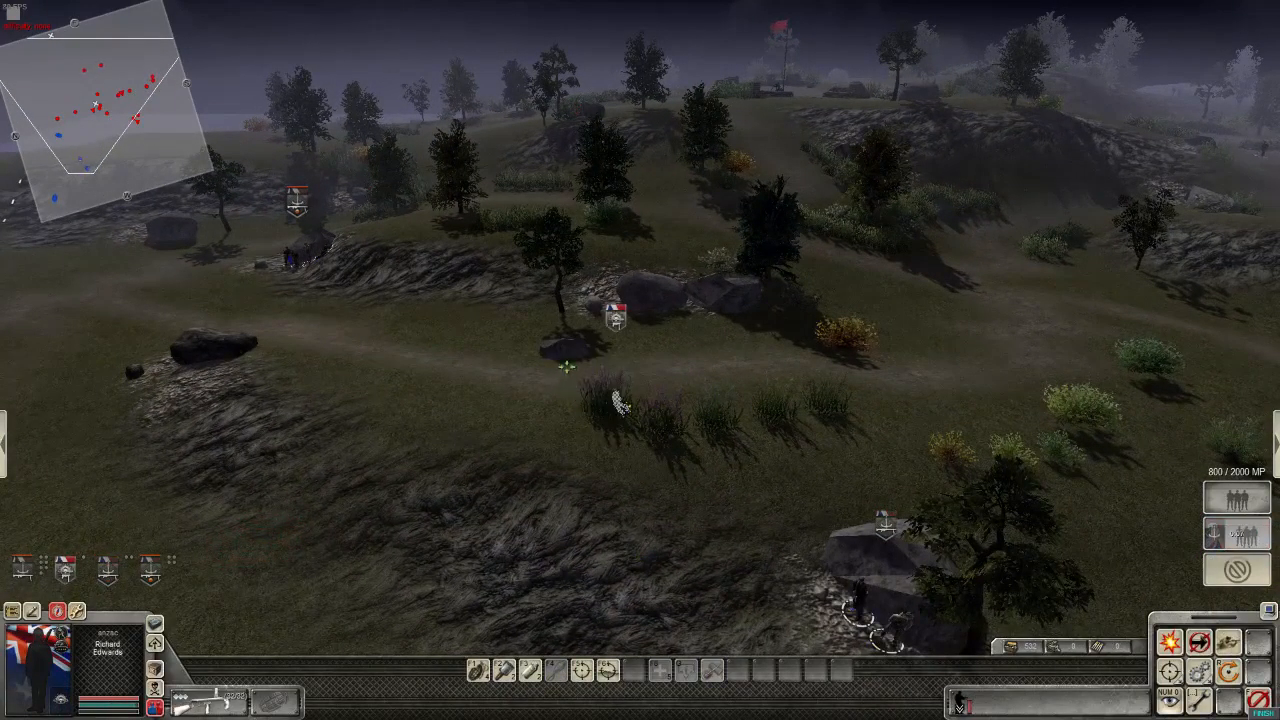
left_click(876, 622)
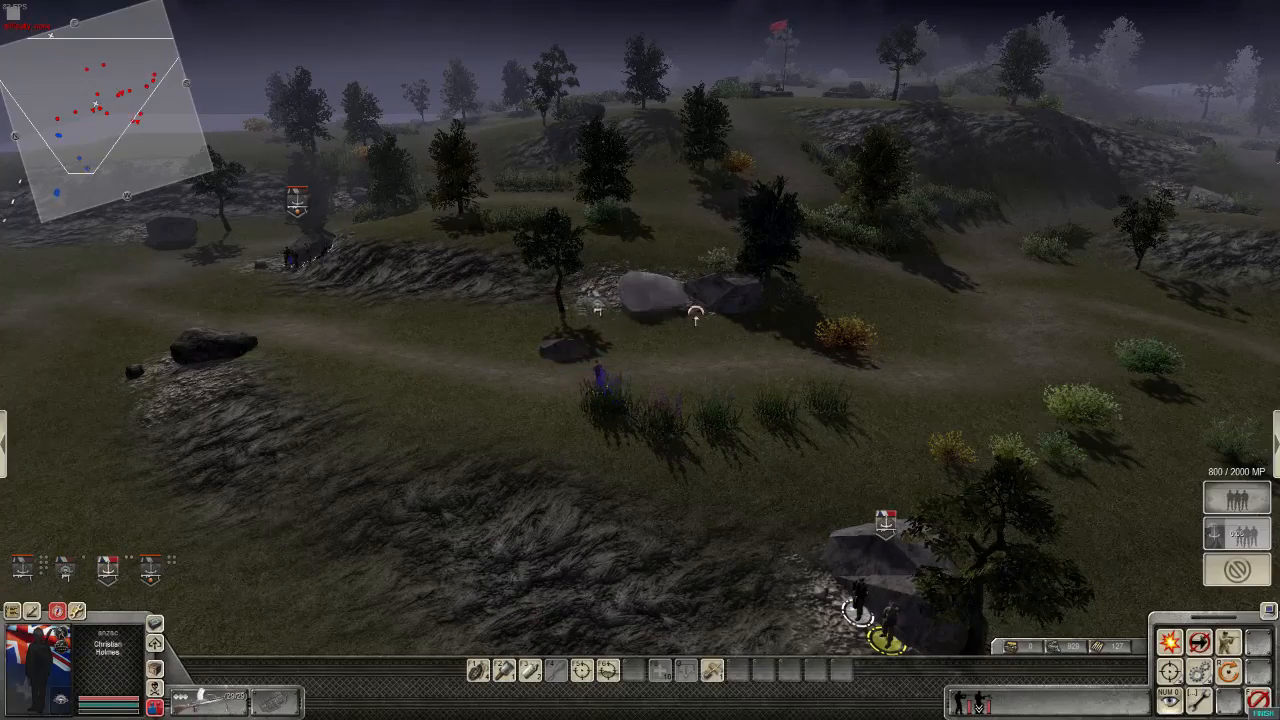
right_click(740, 320)
- Send the leading commandos from the slope boulder to the small rock beside the trees further uphill
key("Up")
key("Left")
left_click(428, 318)
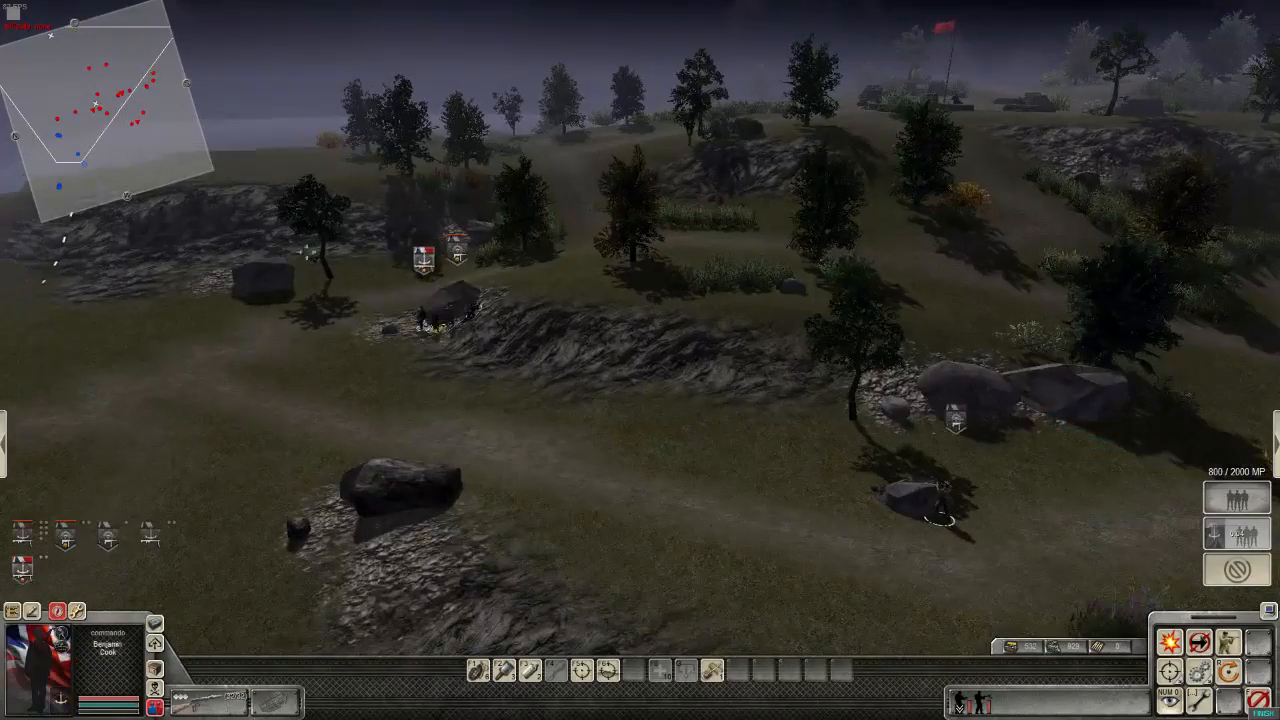
key("Up")
key("Left")
right_click(624, 360)
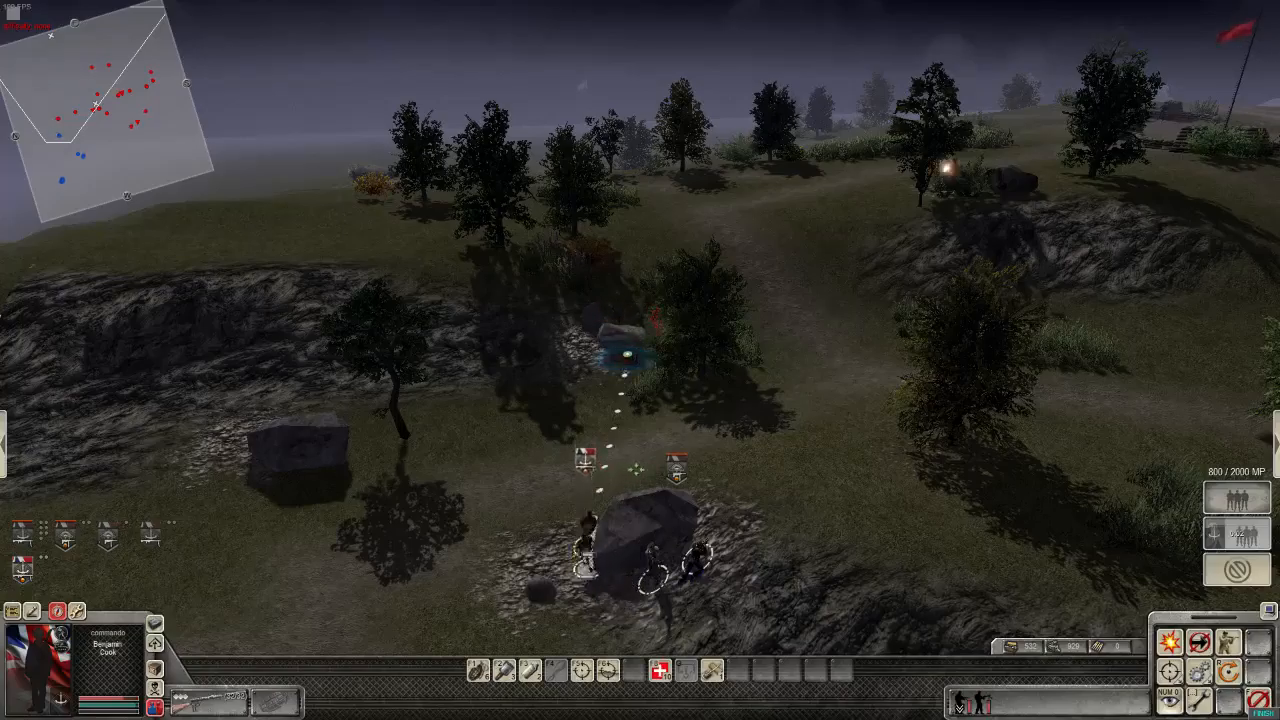
- Move the soldier behind the boulder forward to support the prone commando, and select that commando
left_click(656, 570)
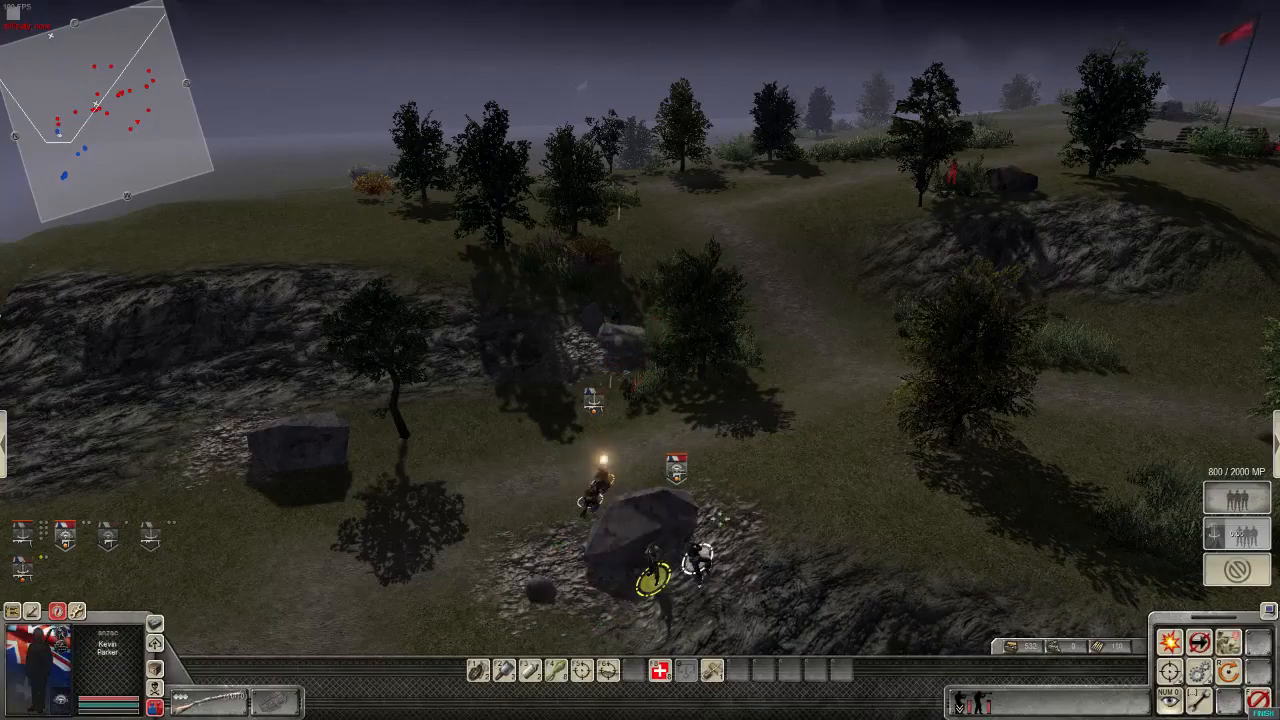
right_click(728, 516)
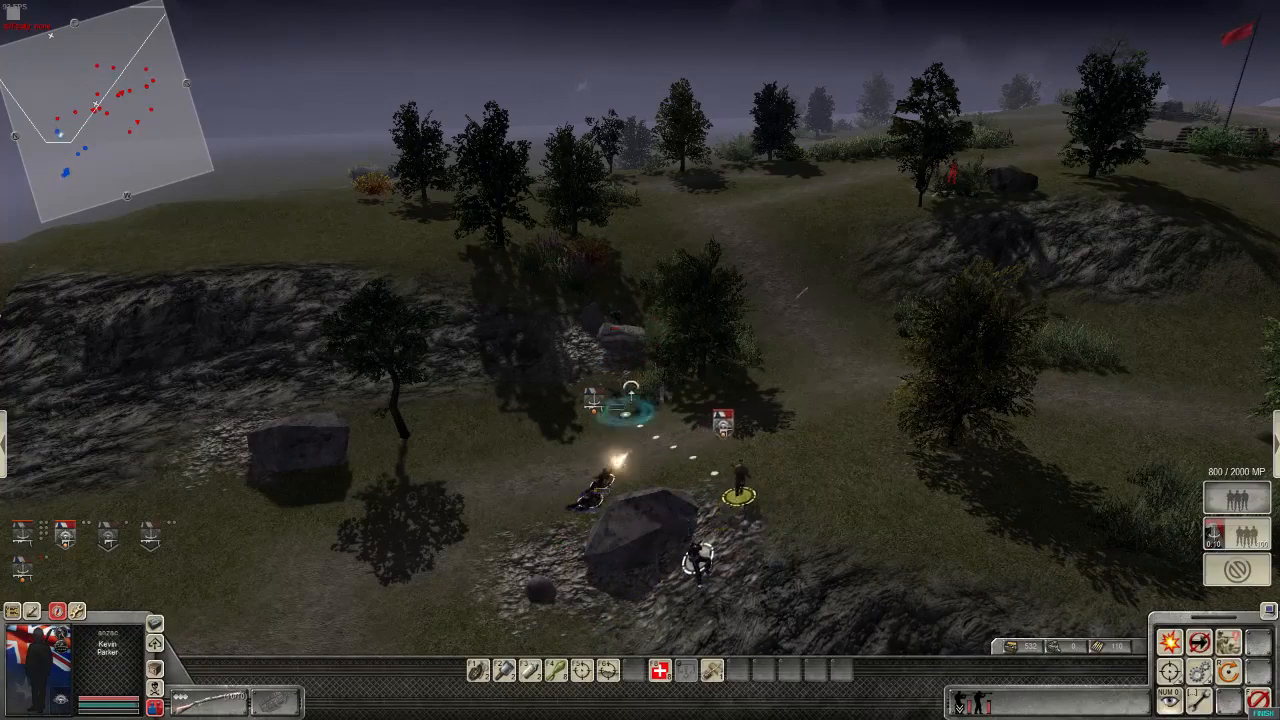
left_click(595, 495)
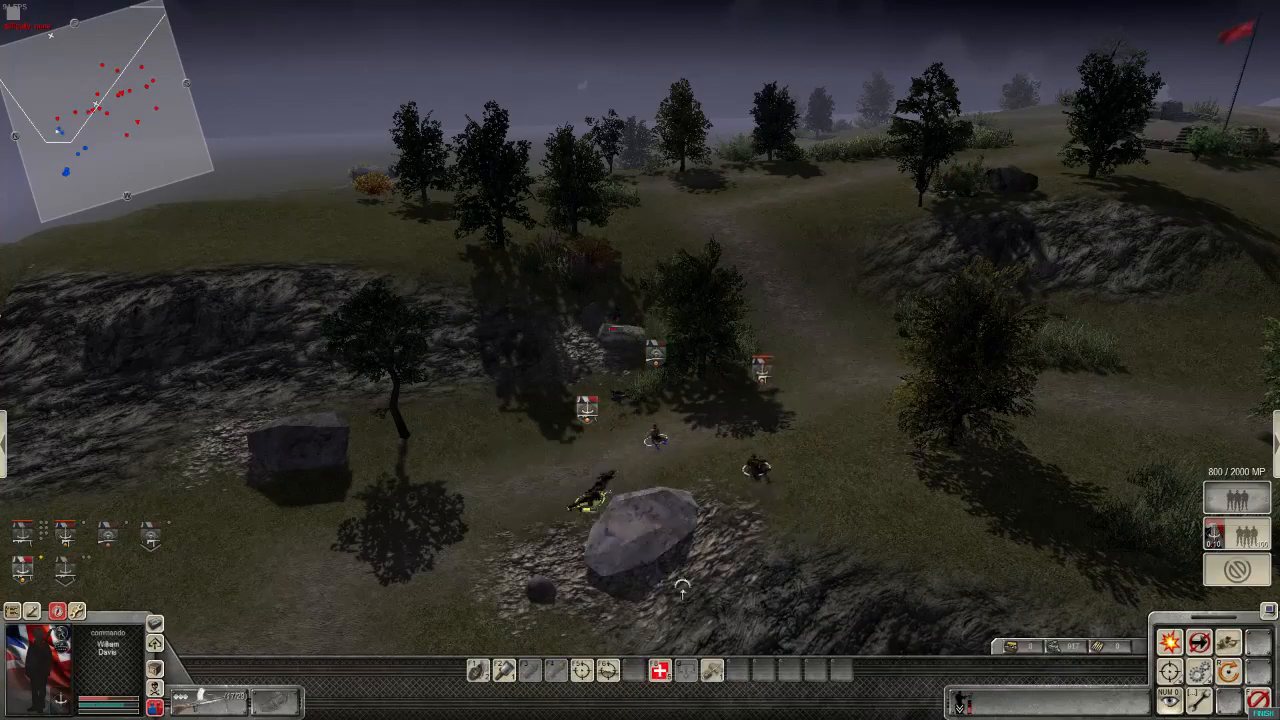
- Select the seven-man commando squad and advance it past the large boulders to the bushes below the flag hill
scroll(682, 586, "down", 5)
left_click_drag(548, 230, 738, 345)
scroll(714, 252, "up", 5)
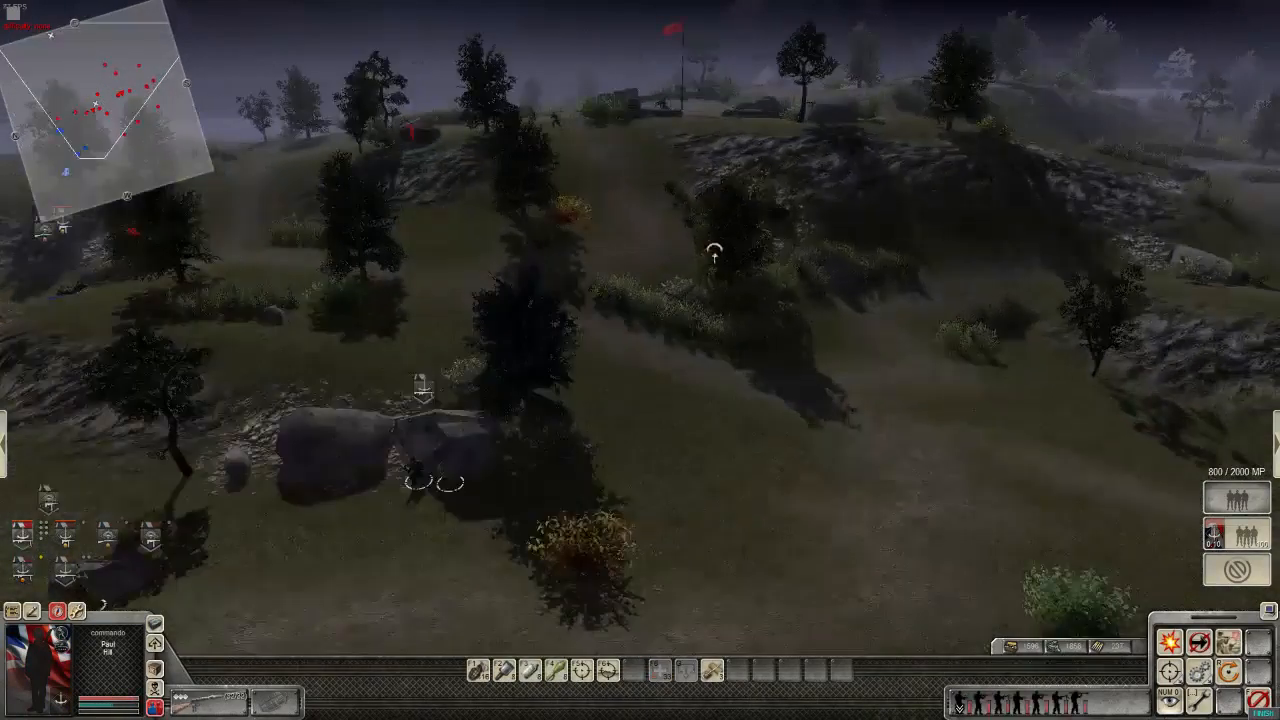
scroll(458, 355, "down", 3)
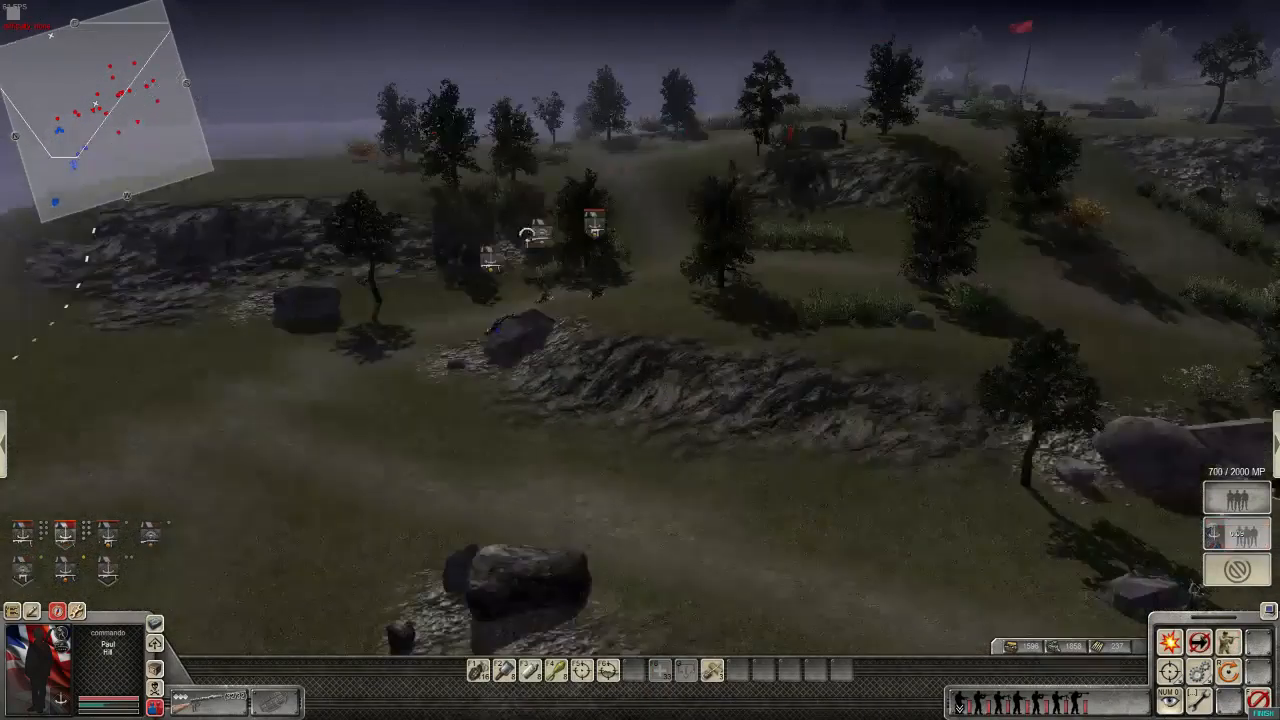
scroll(480, 290, "up", 3)
middle_click_drag(408, 286, 560, 290)
key("Up")
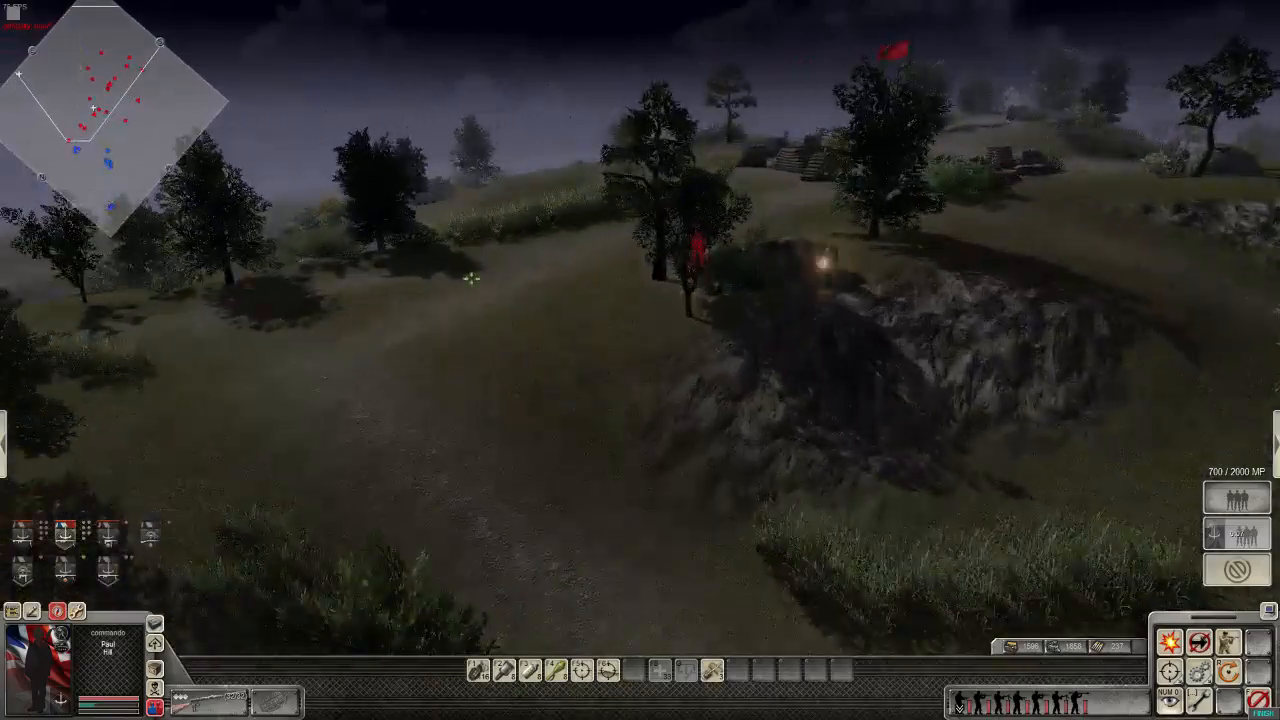
middle_click_drag(471, 277, 814, 427)
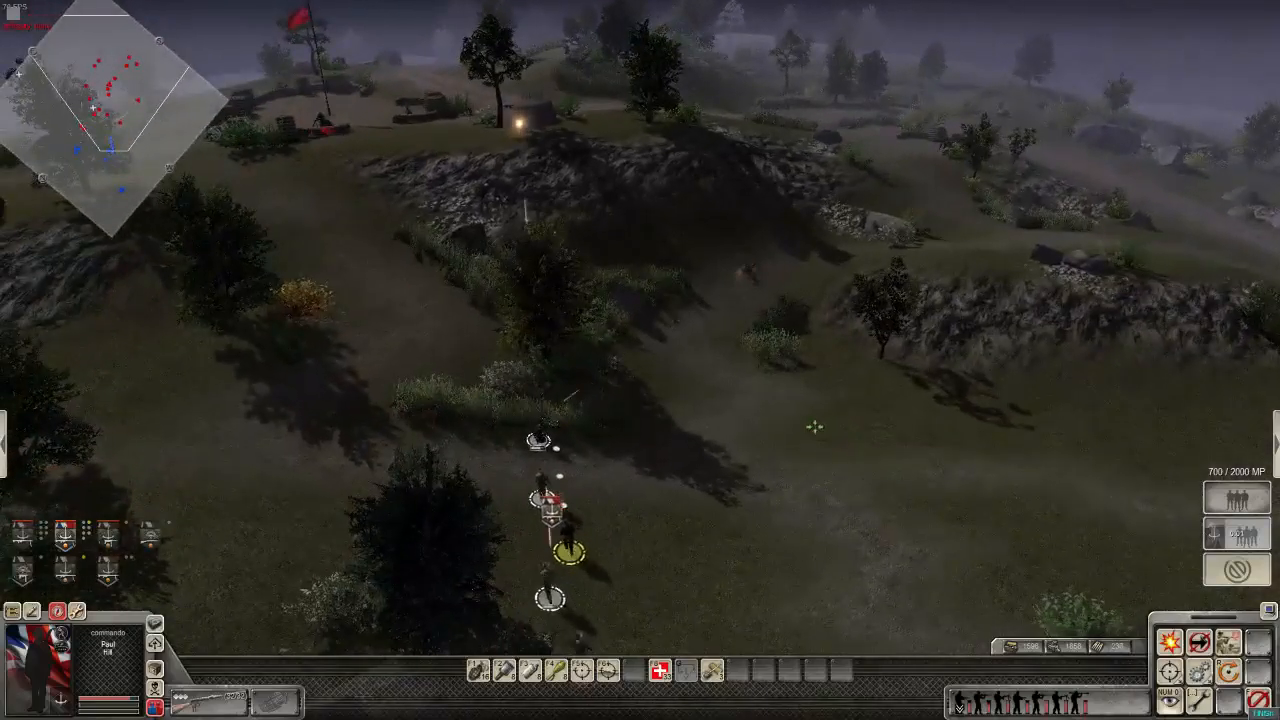
- Display the patrol waypoints and examine the routes between the squad's bushes and the flag's sandbag ring
key("F3")
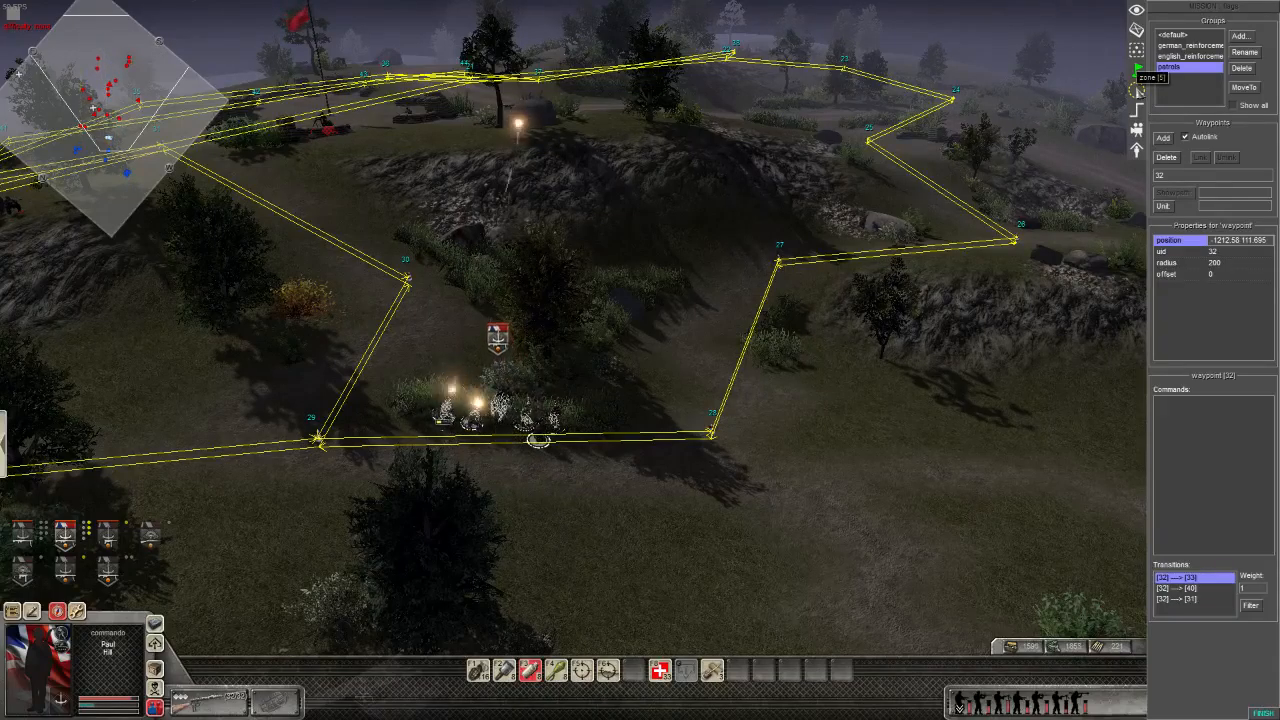
middle_click_drag(965, 255, 821, 289)
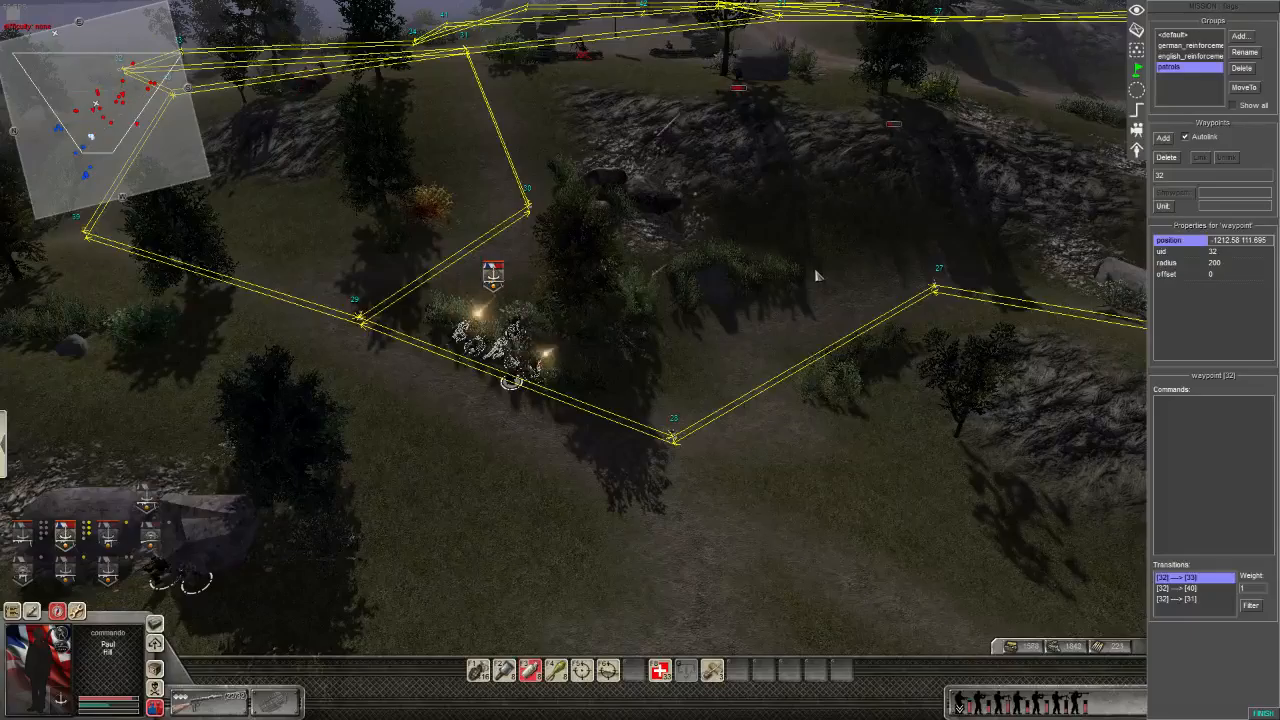
scroll(815, 275, "up", 3)
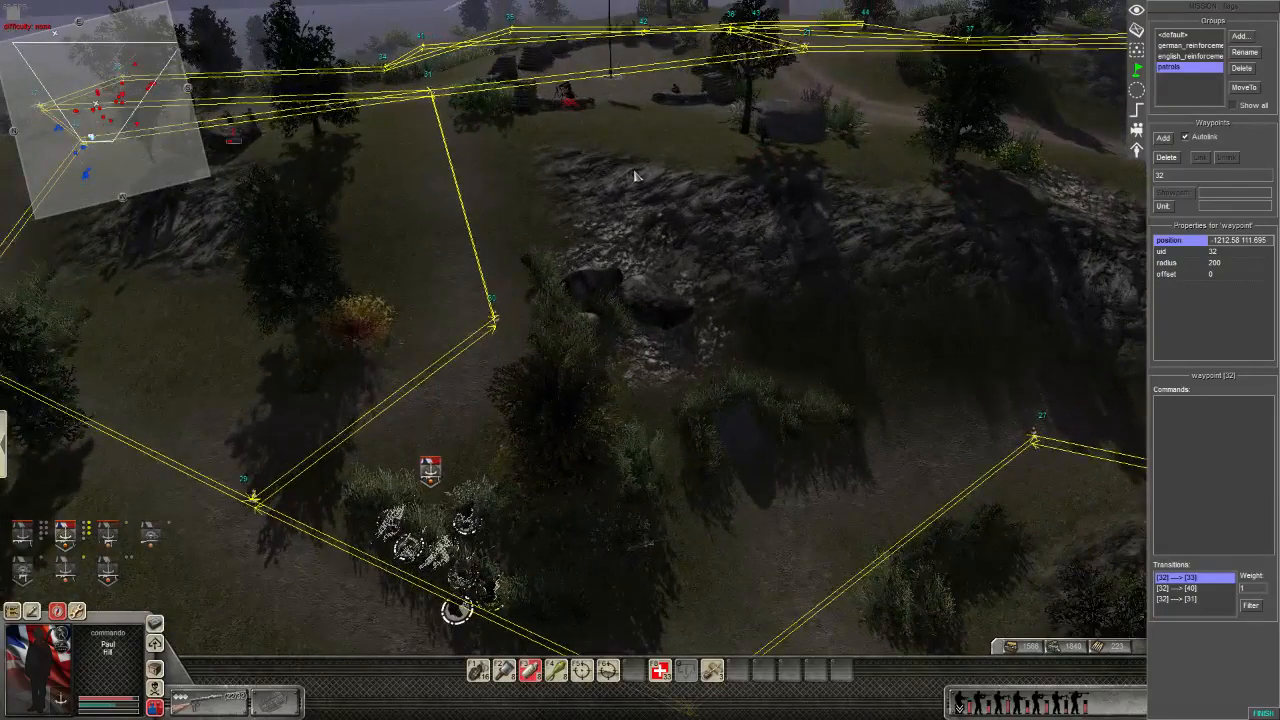
middle_click_drag(430, 350, 473, 342)
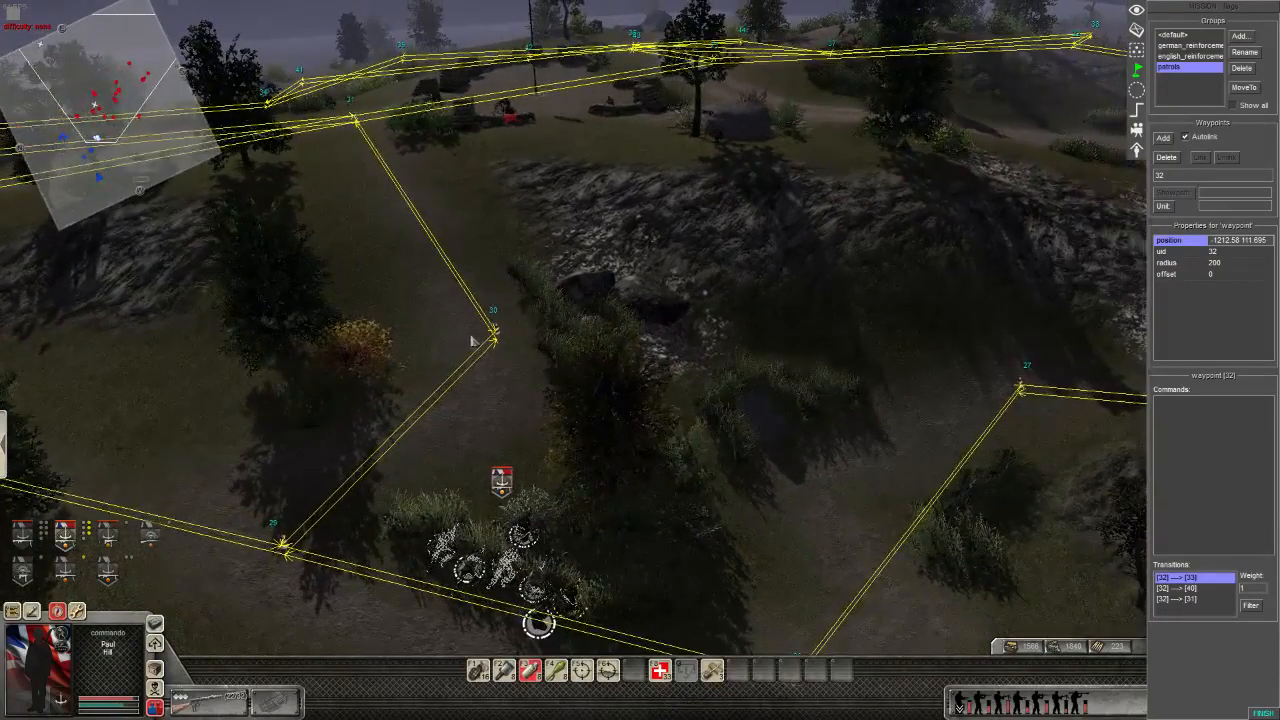
left_click_drag(445, 304, 530, 402)
scroll(296, 213, "up", 3)
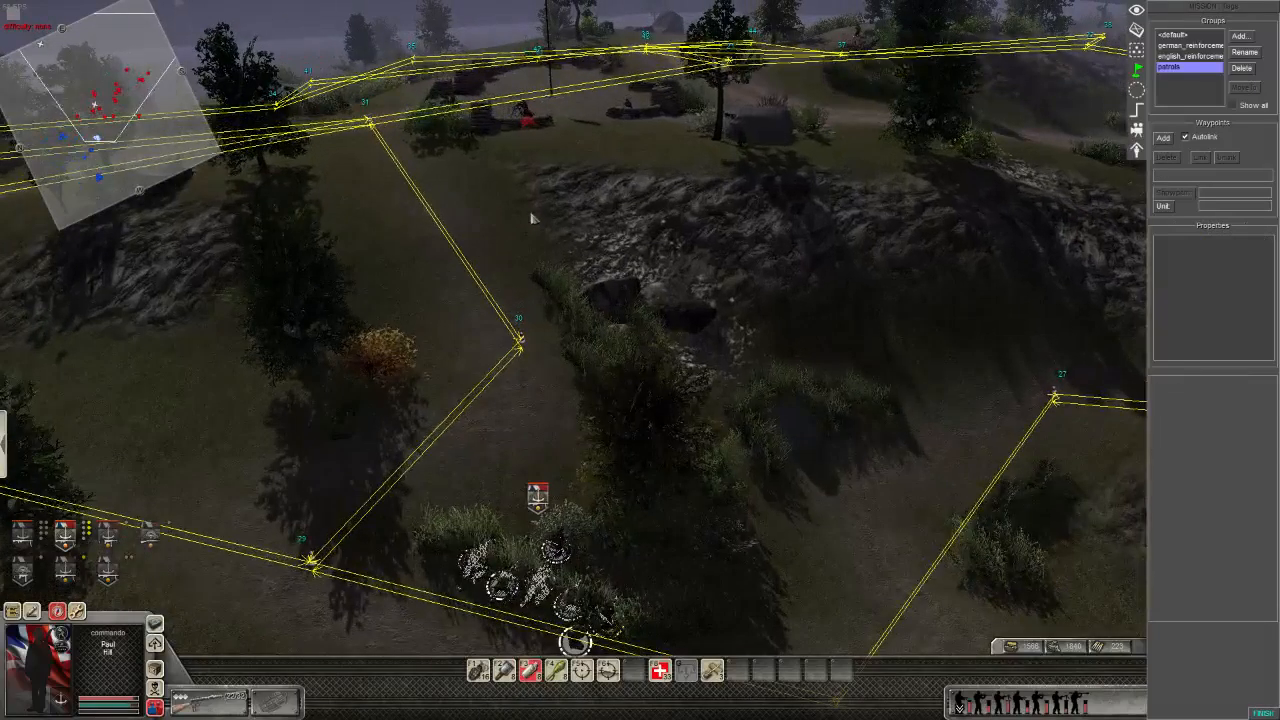